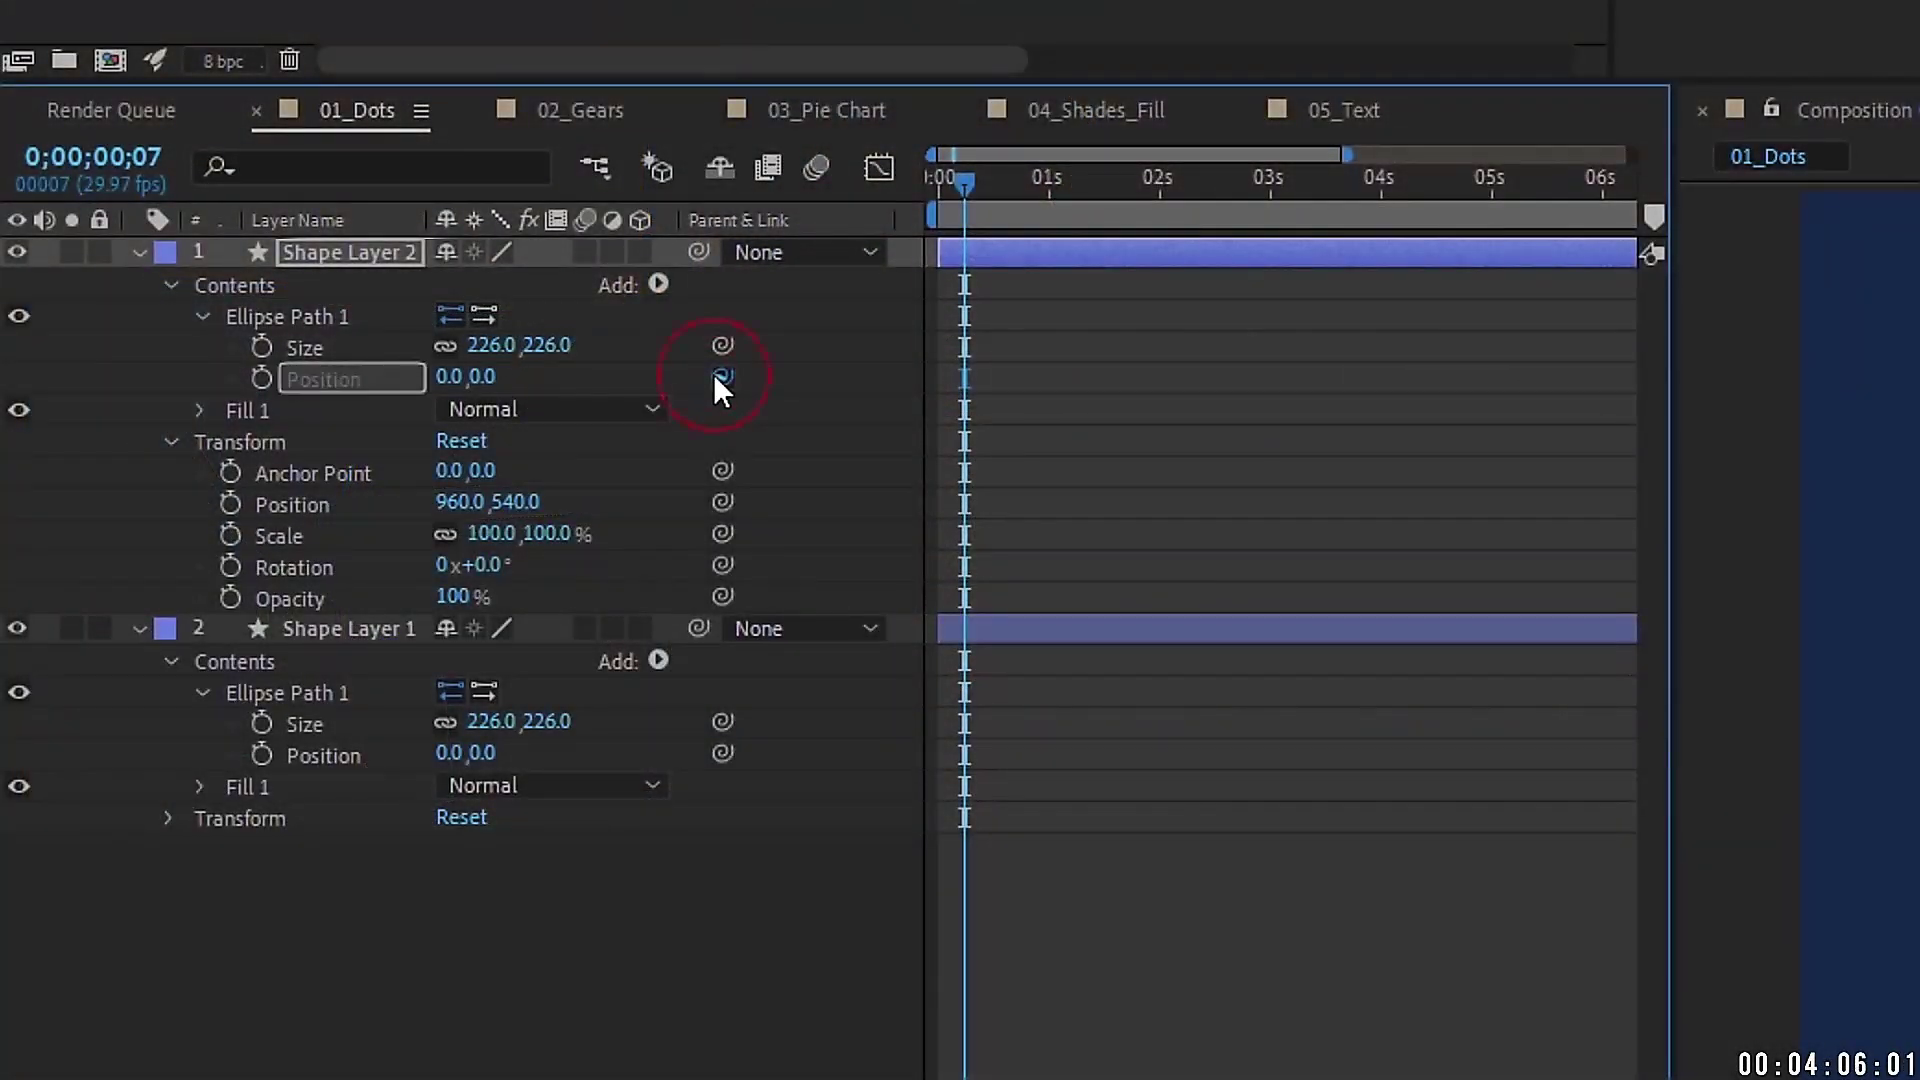
left_click(230, 378)
left_click(1446, 430)
type("*")
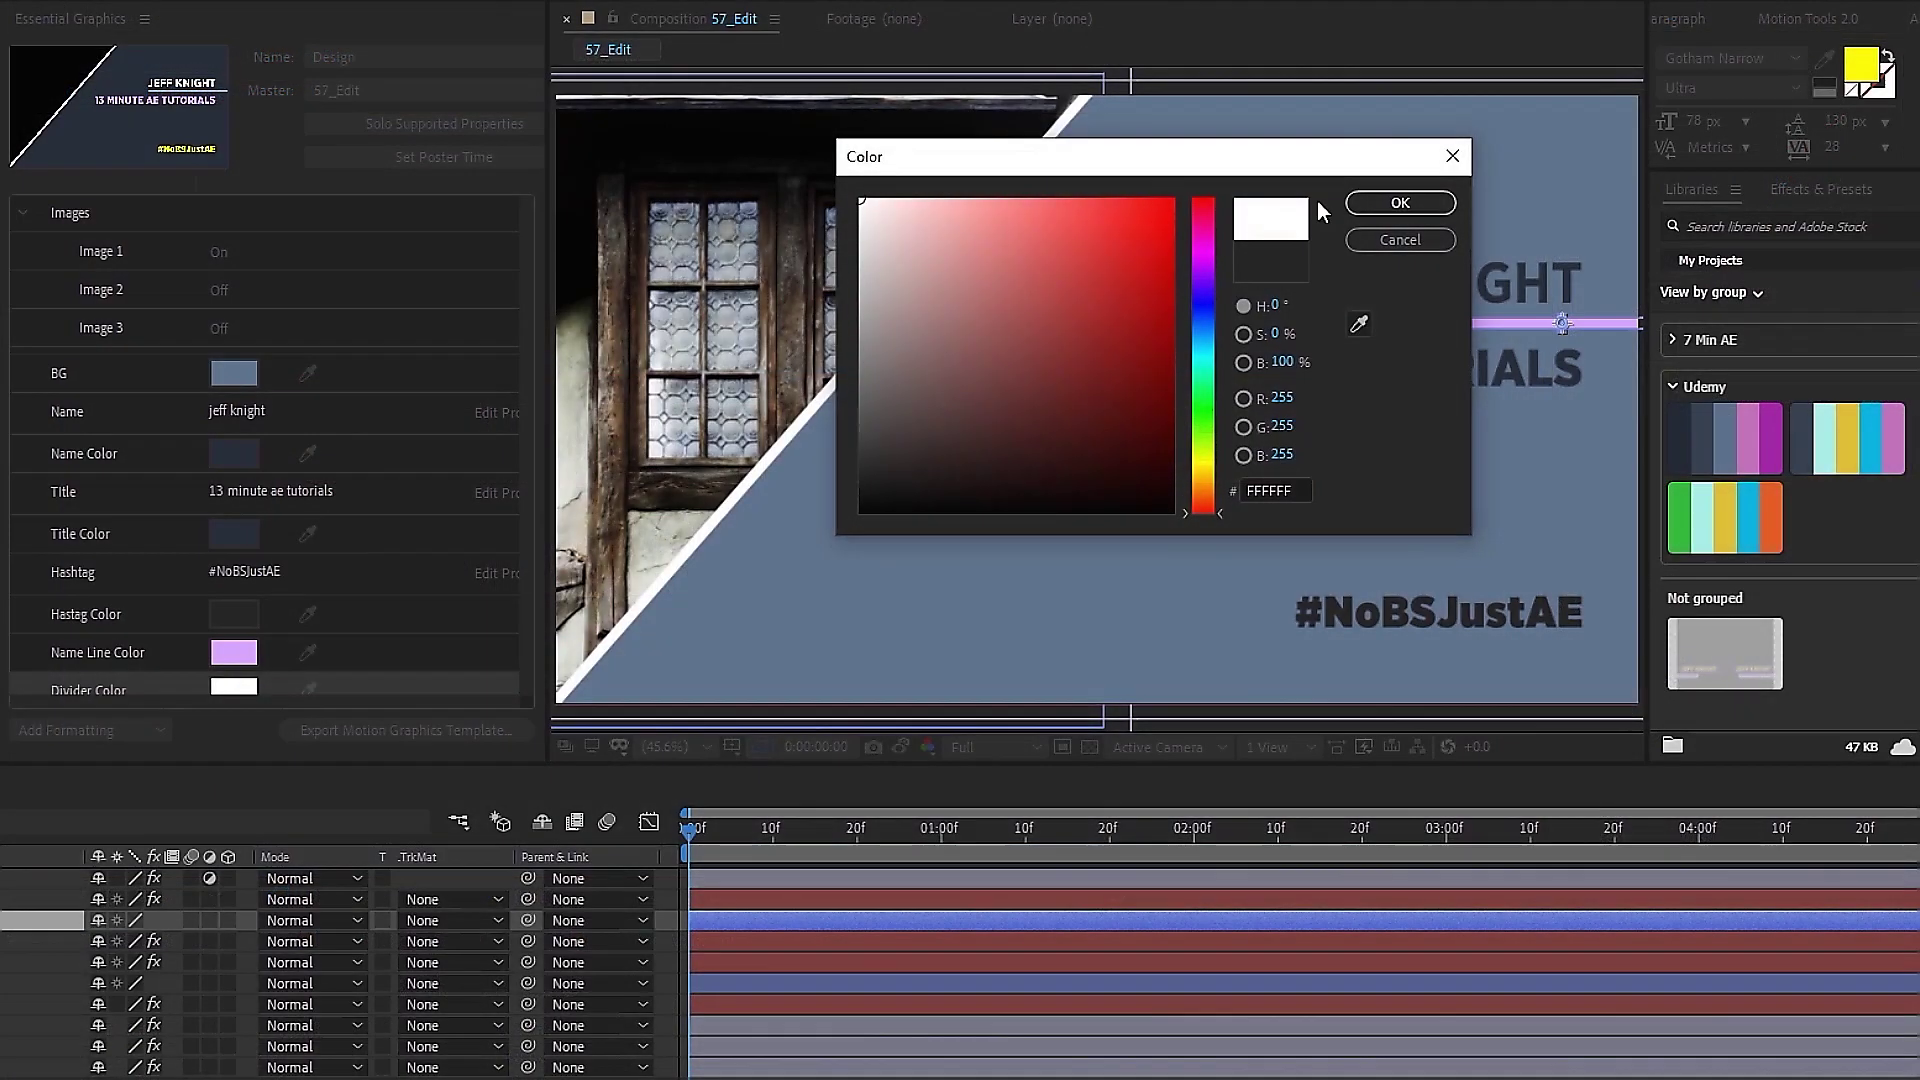
left_click(1368, 201)
left_click(218, 292)
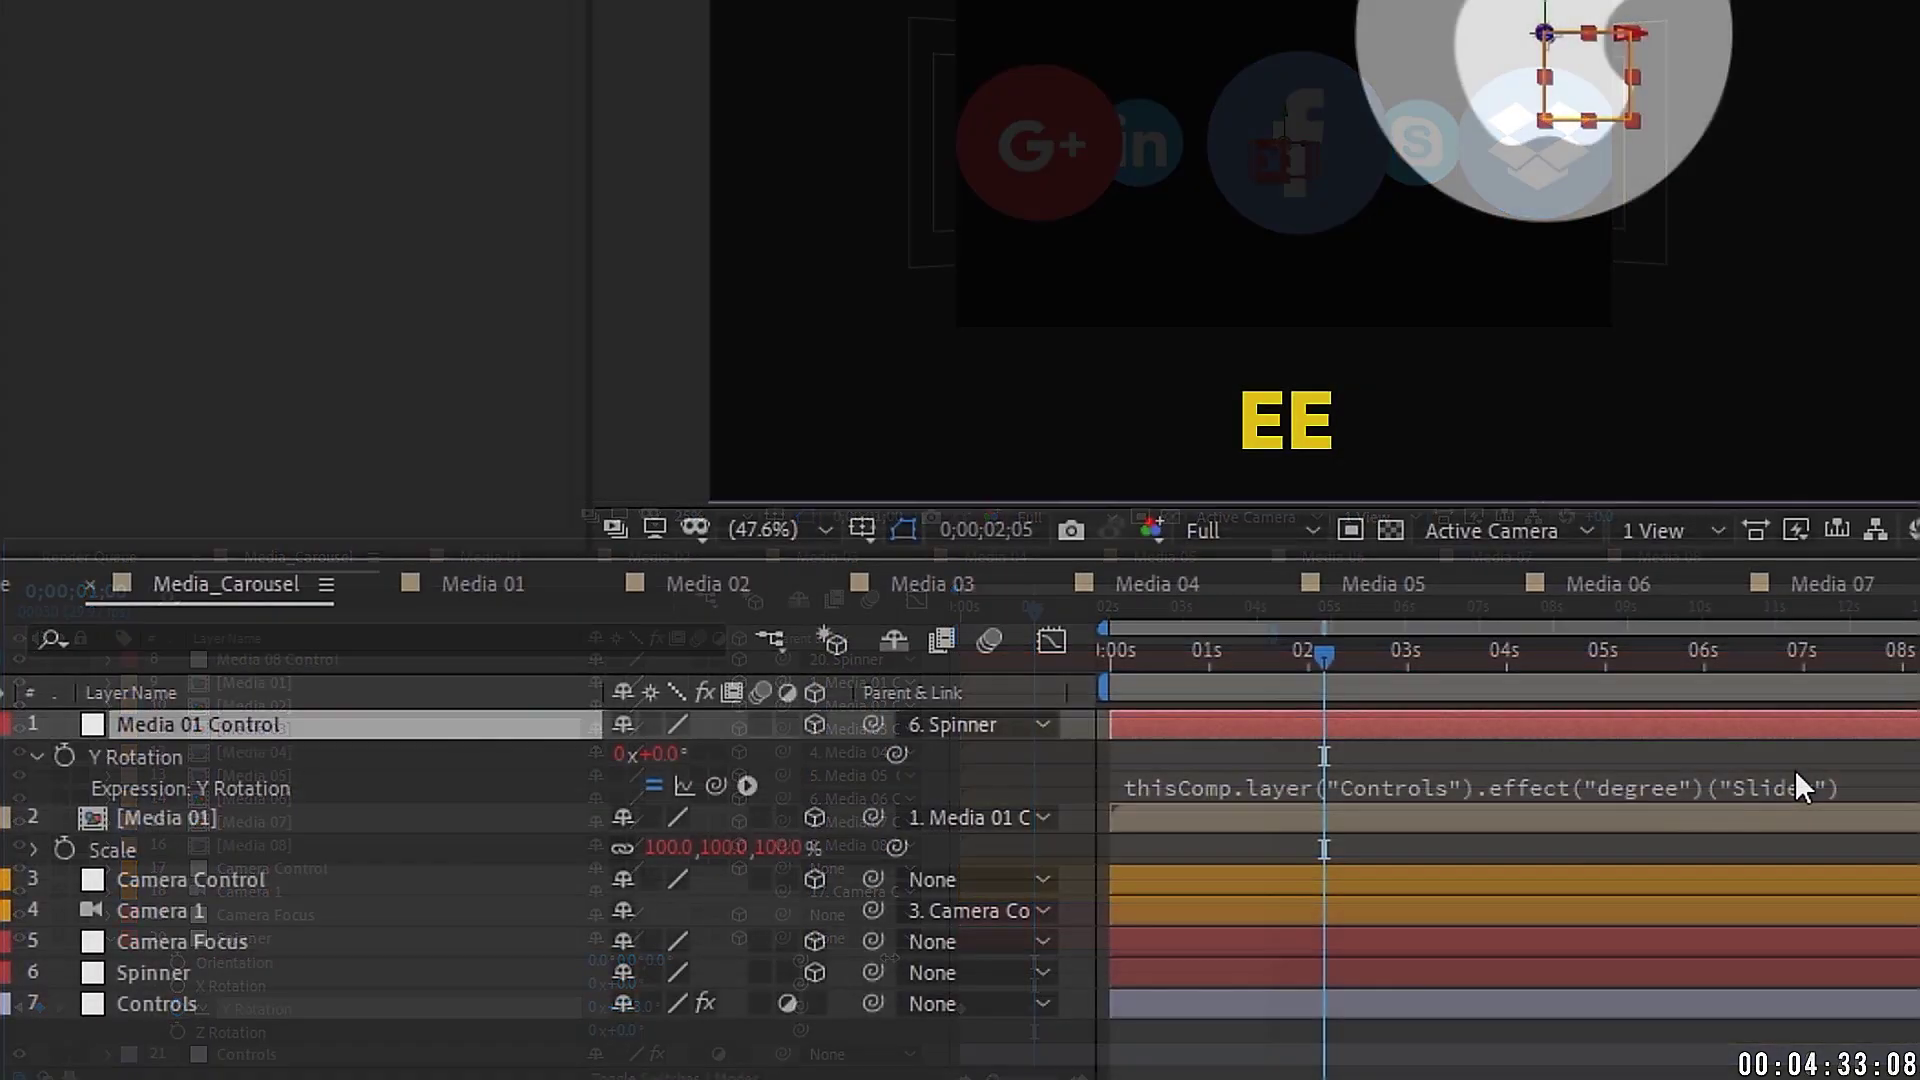
left_click_drag(1800, 784, 1897, 802)
left_click(113, 790)
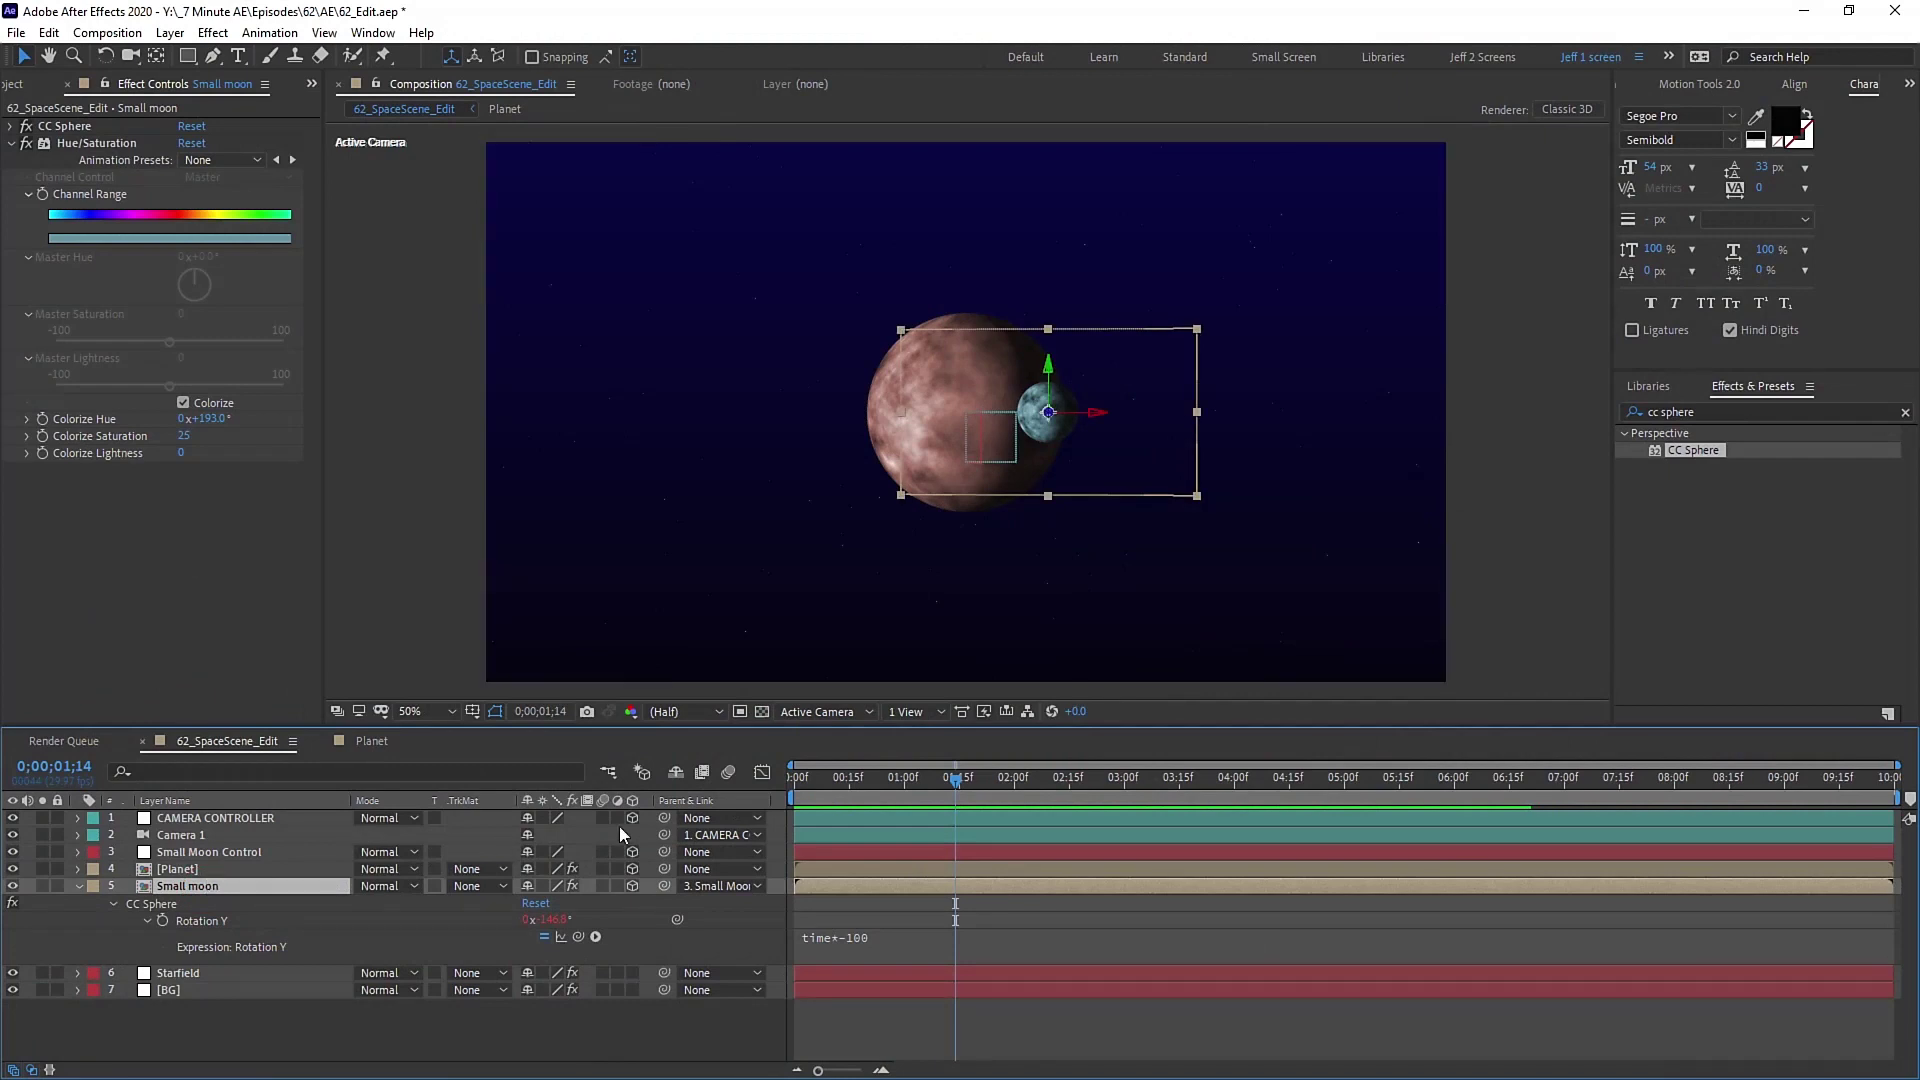
Step: Duplicate the Small moon layer, name the copy Large Moon, and reveal its position and scale properties
key("ctrl+d")
key("Return")
type("Large Moon")
key("Return")
key("p")
key("shift+s")
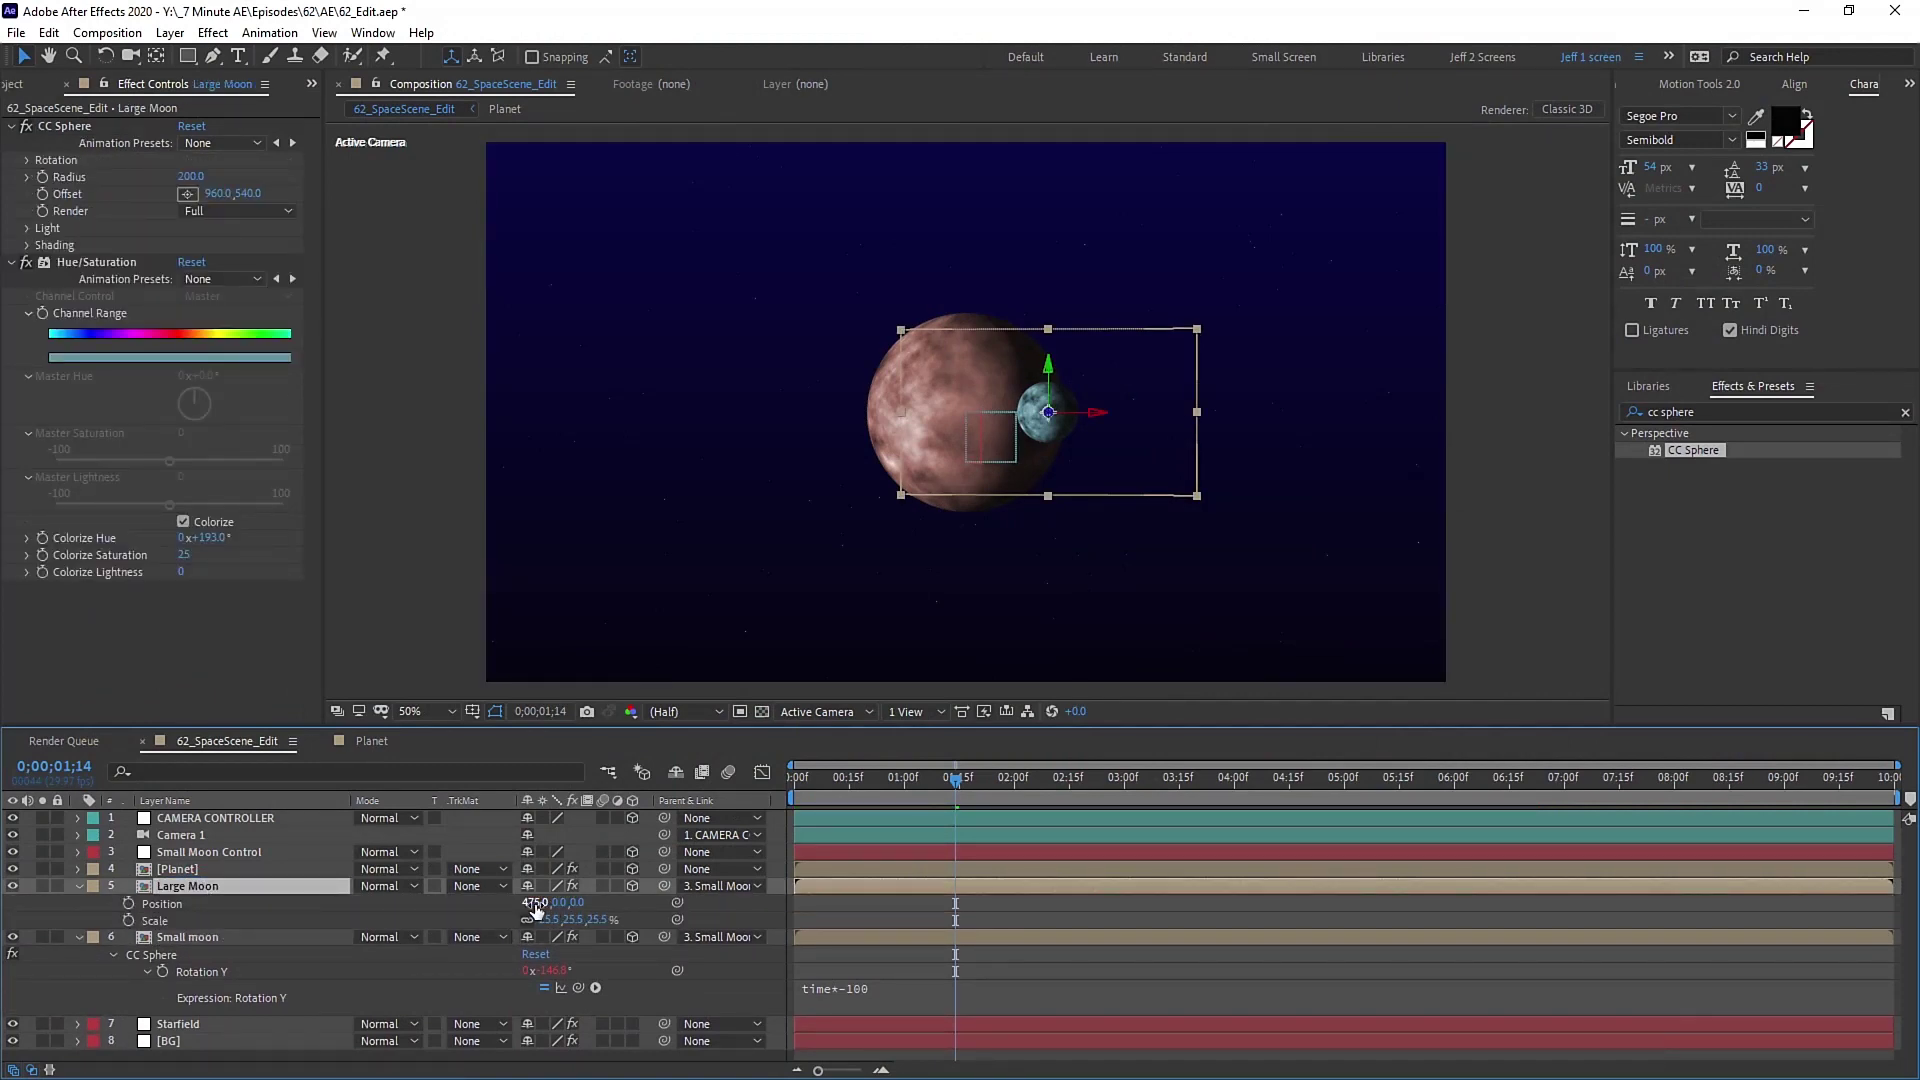
Step: Set Large Moon's X position to 803.6, its scale to 42.5% and its Colorize Hue to 134°, with the time at the first frame
left_click_drag(806, 780, 763, 782)
left_click_drag(535, 902, 587, 902)
left_click_drag(210, 537, 174, 537)
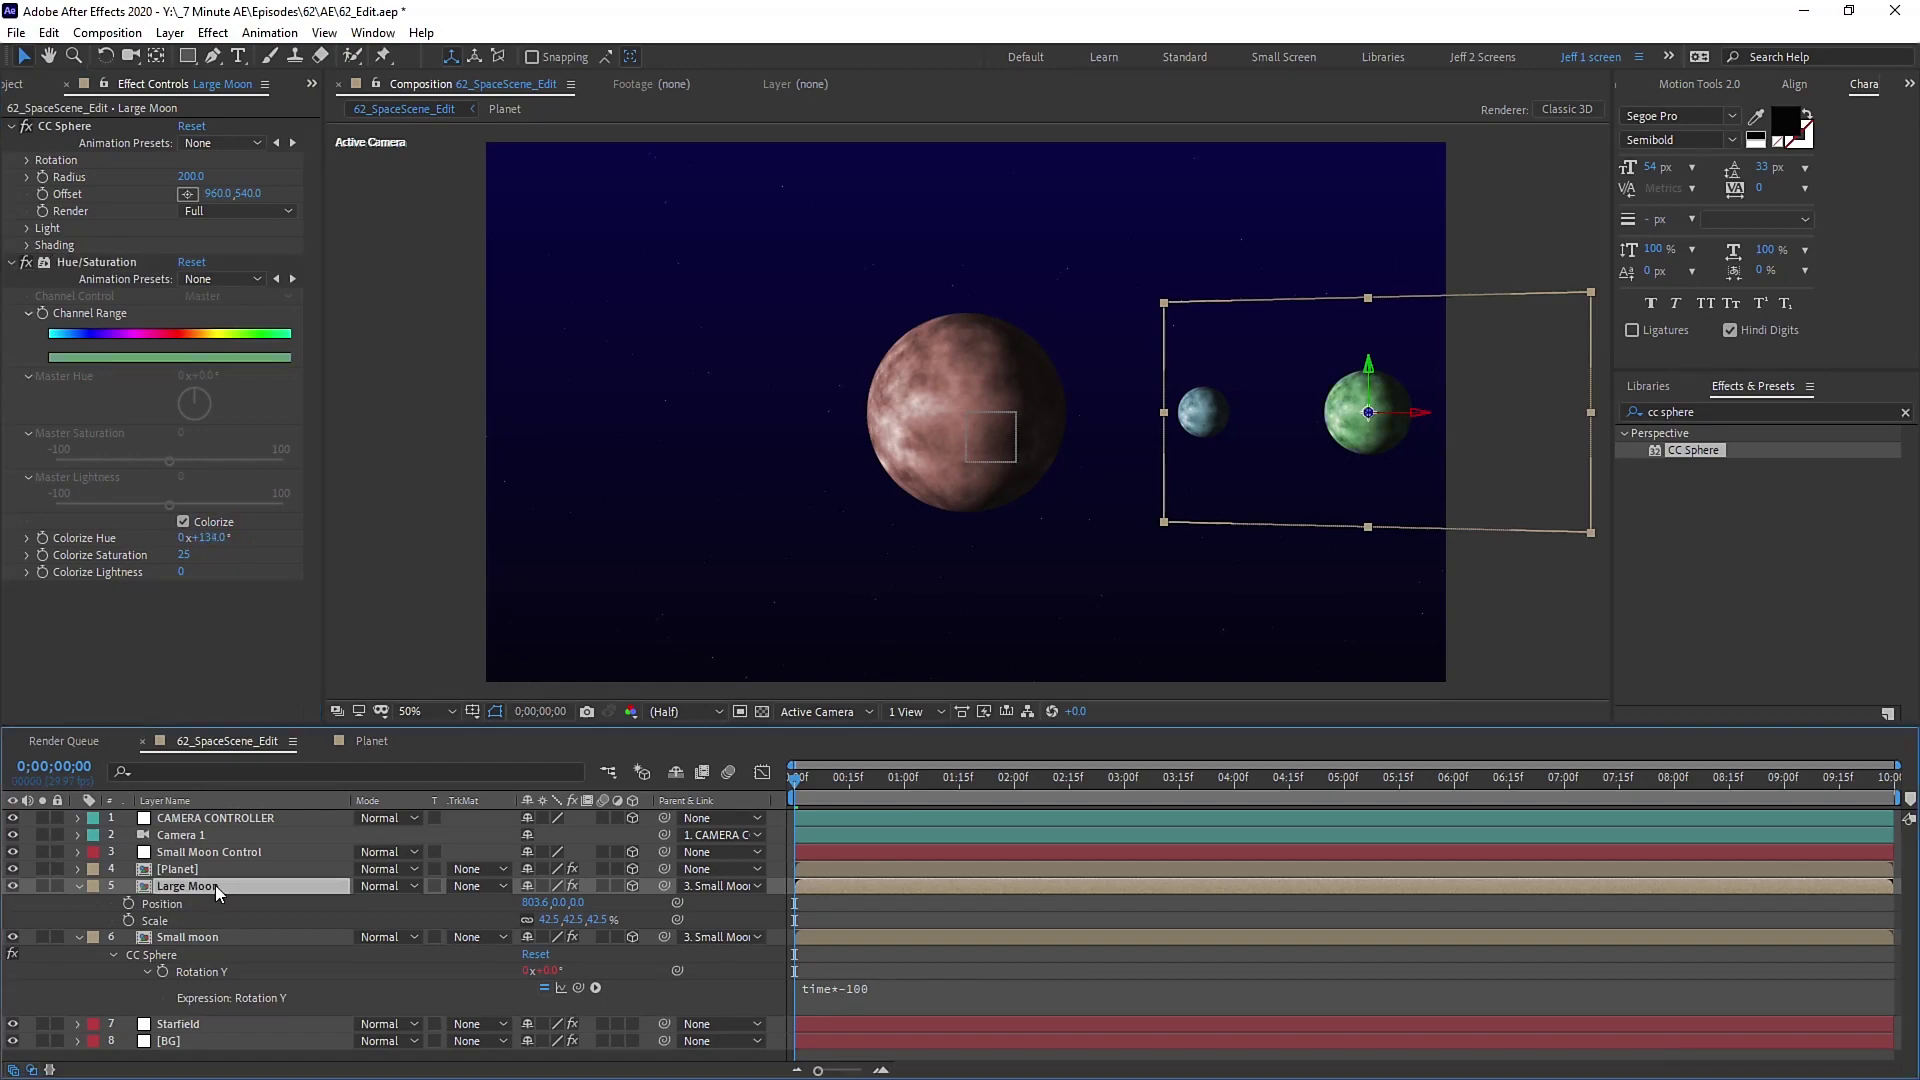
key("Home")
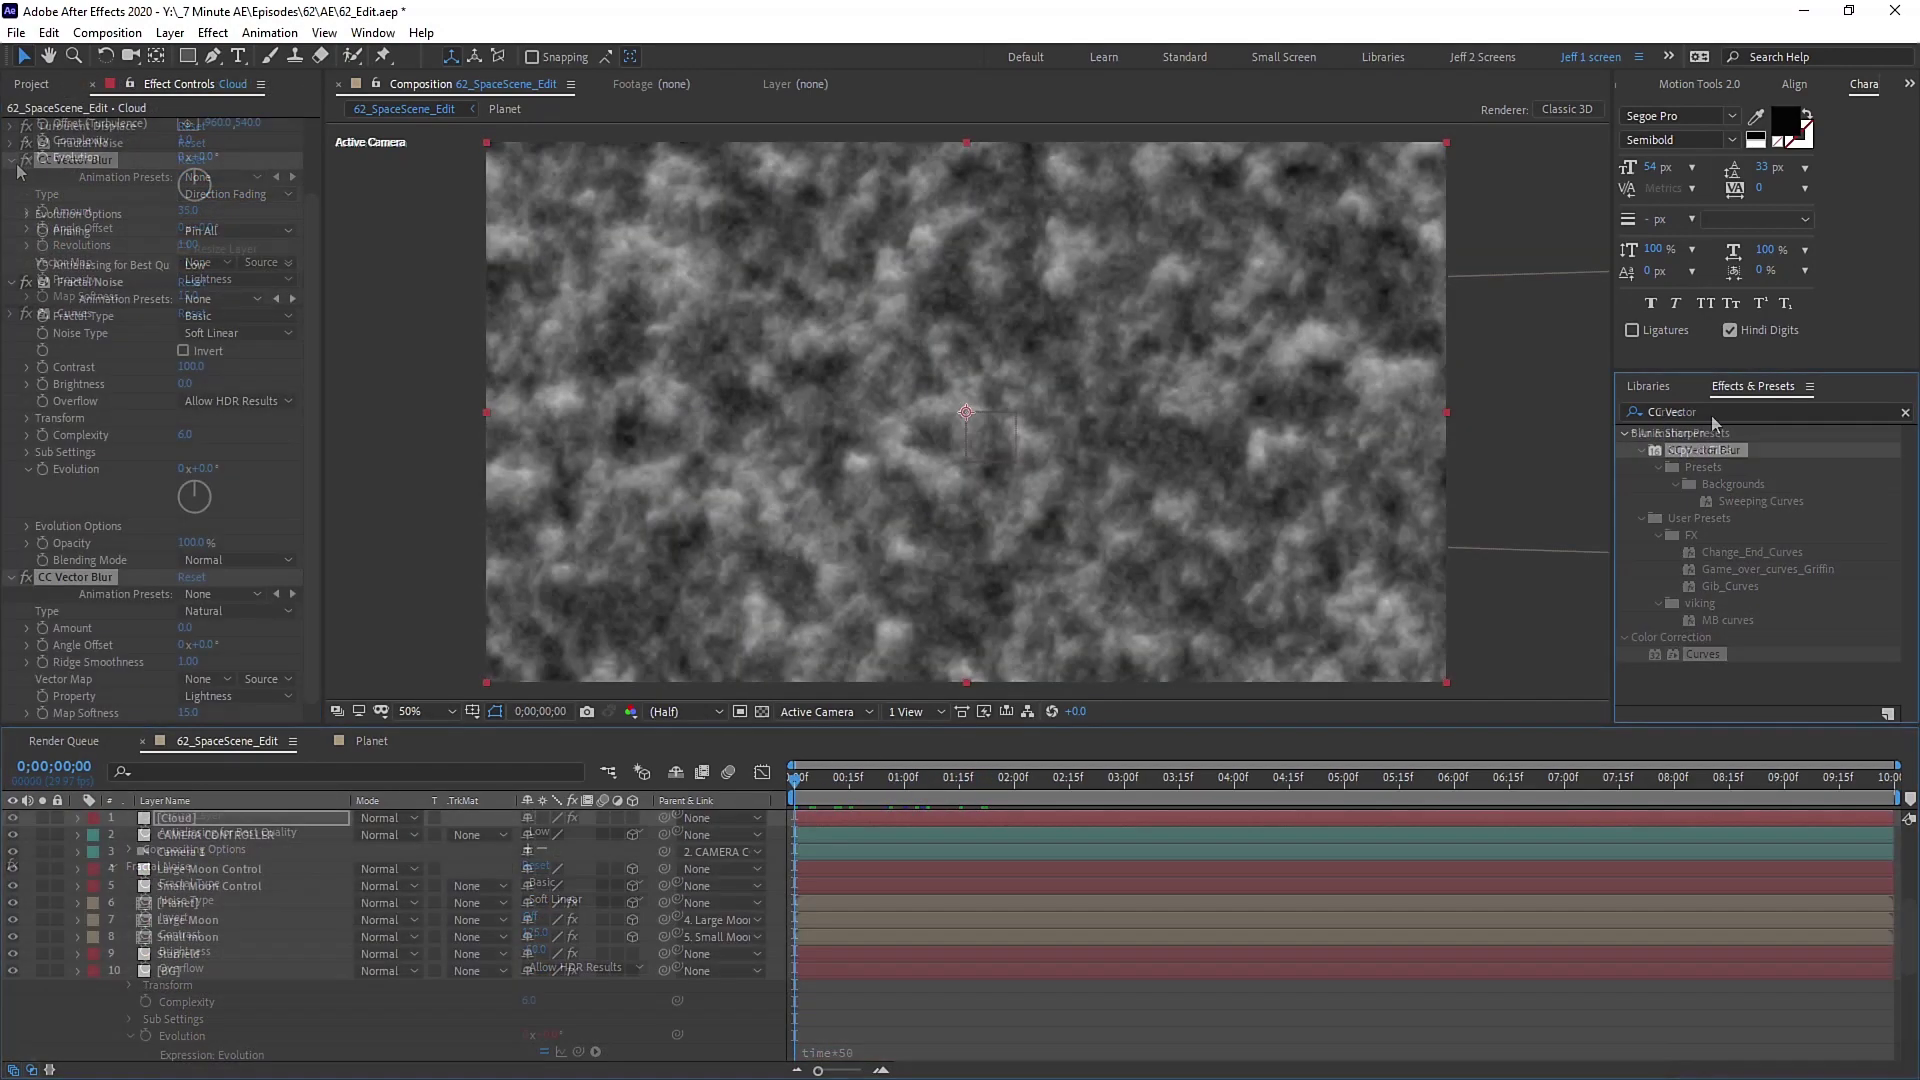
type("CC C")
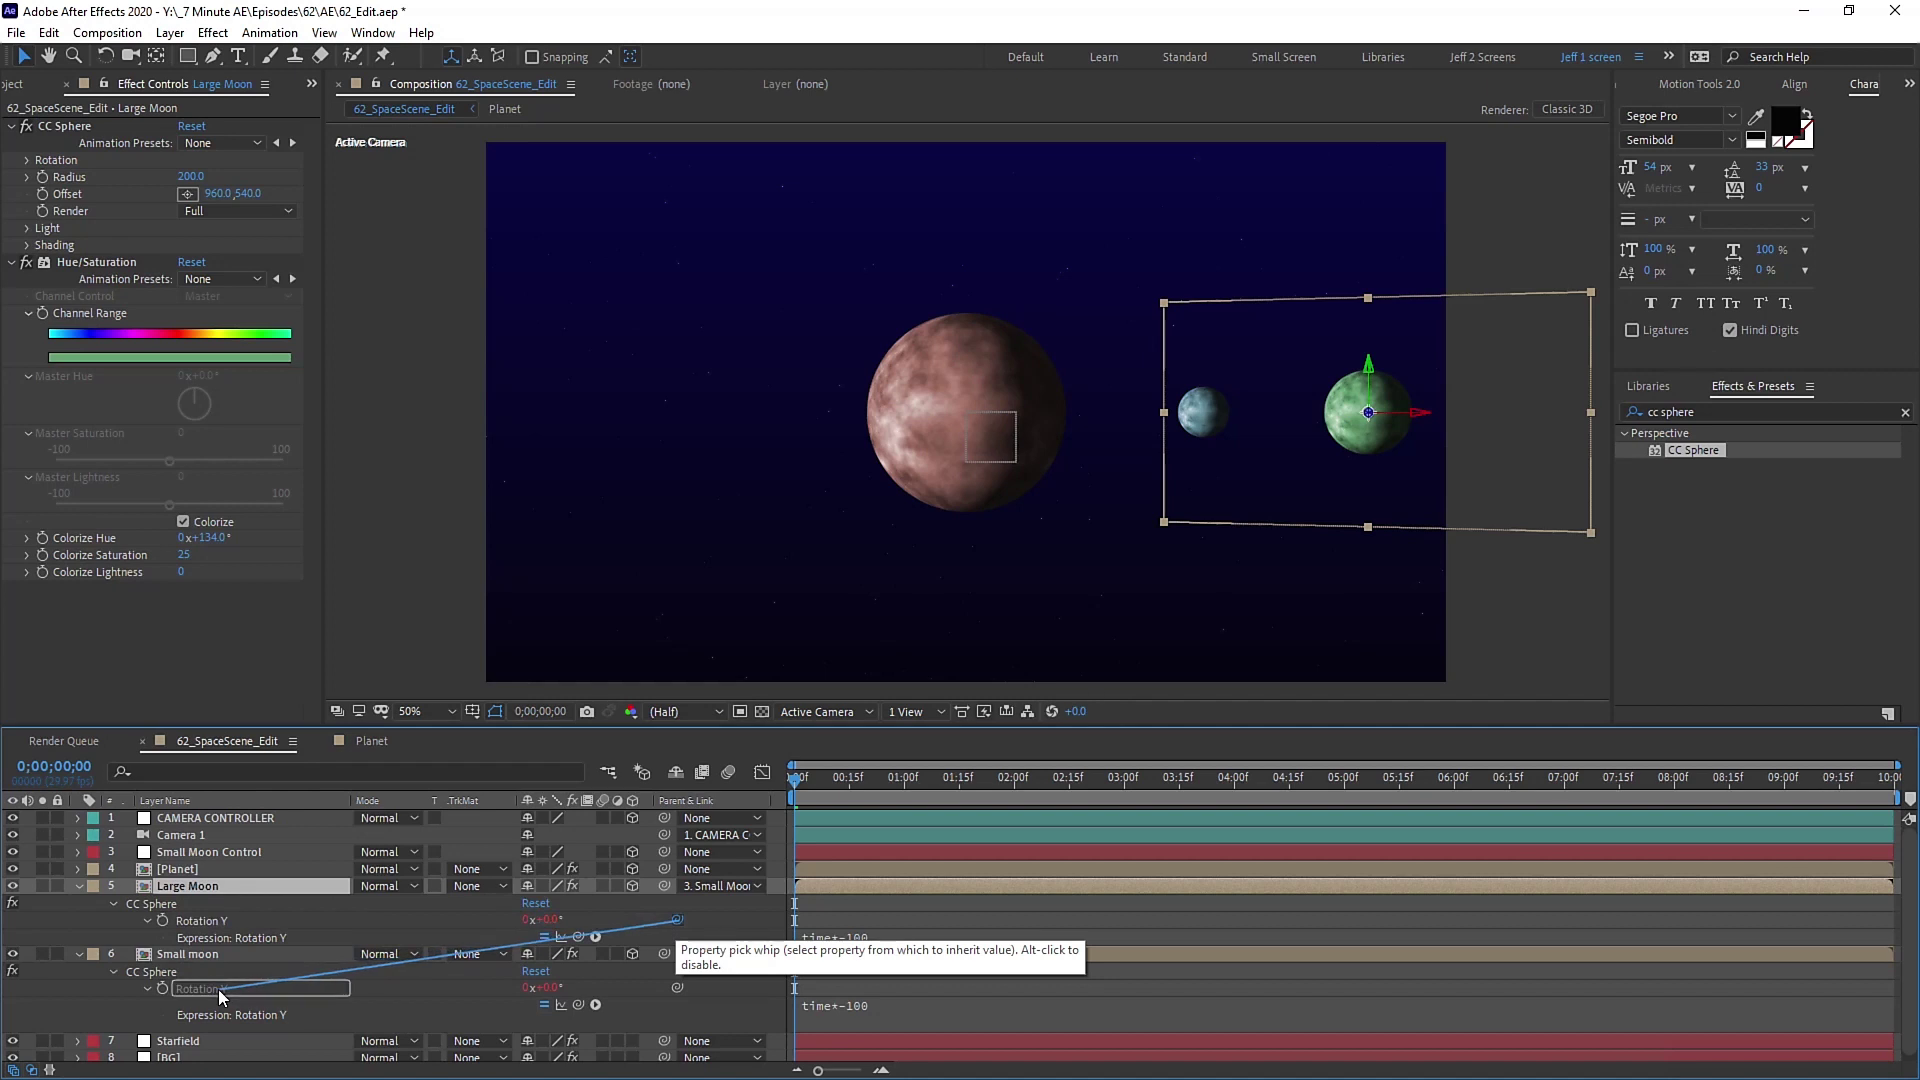
Step: Link Large Moon's CC Sphere Rotation Y to the Rotation Y of the Small moon layer
left_click_drag(218, 988, 218, 988)
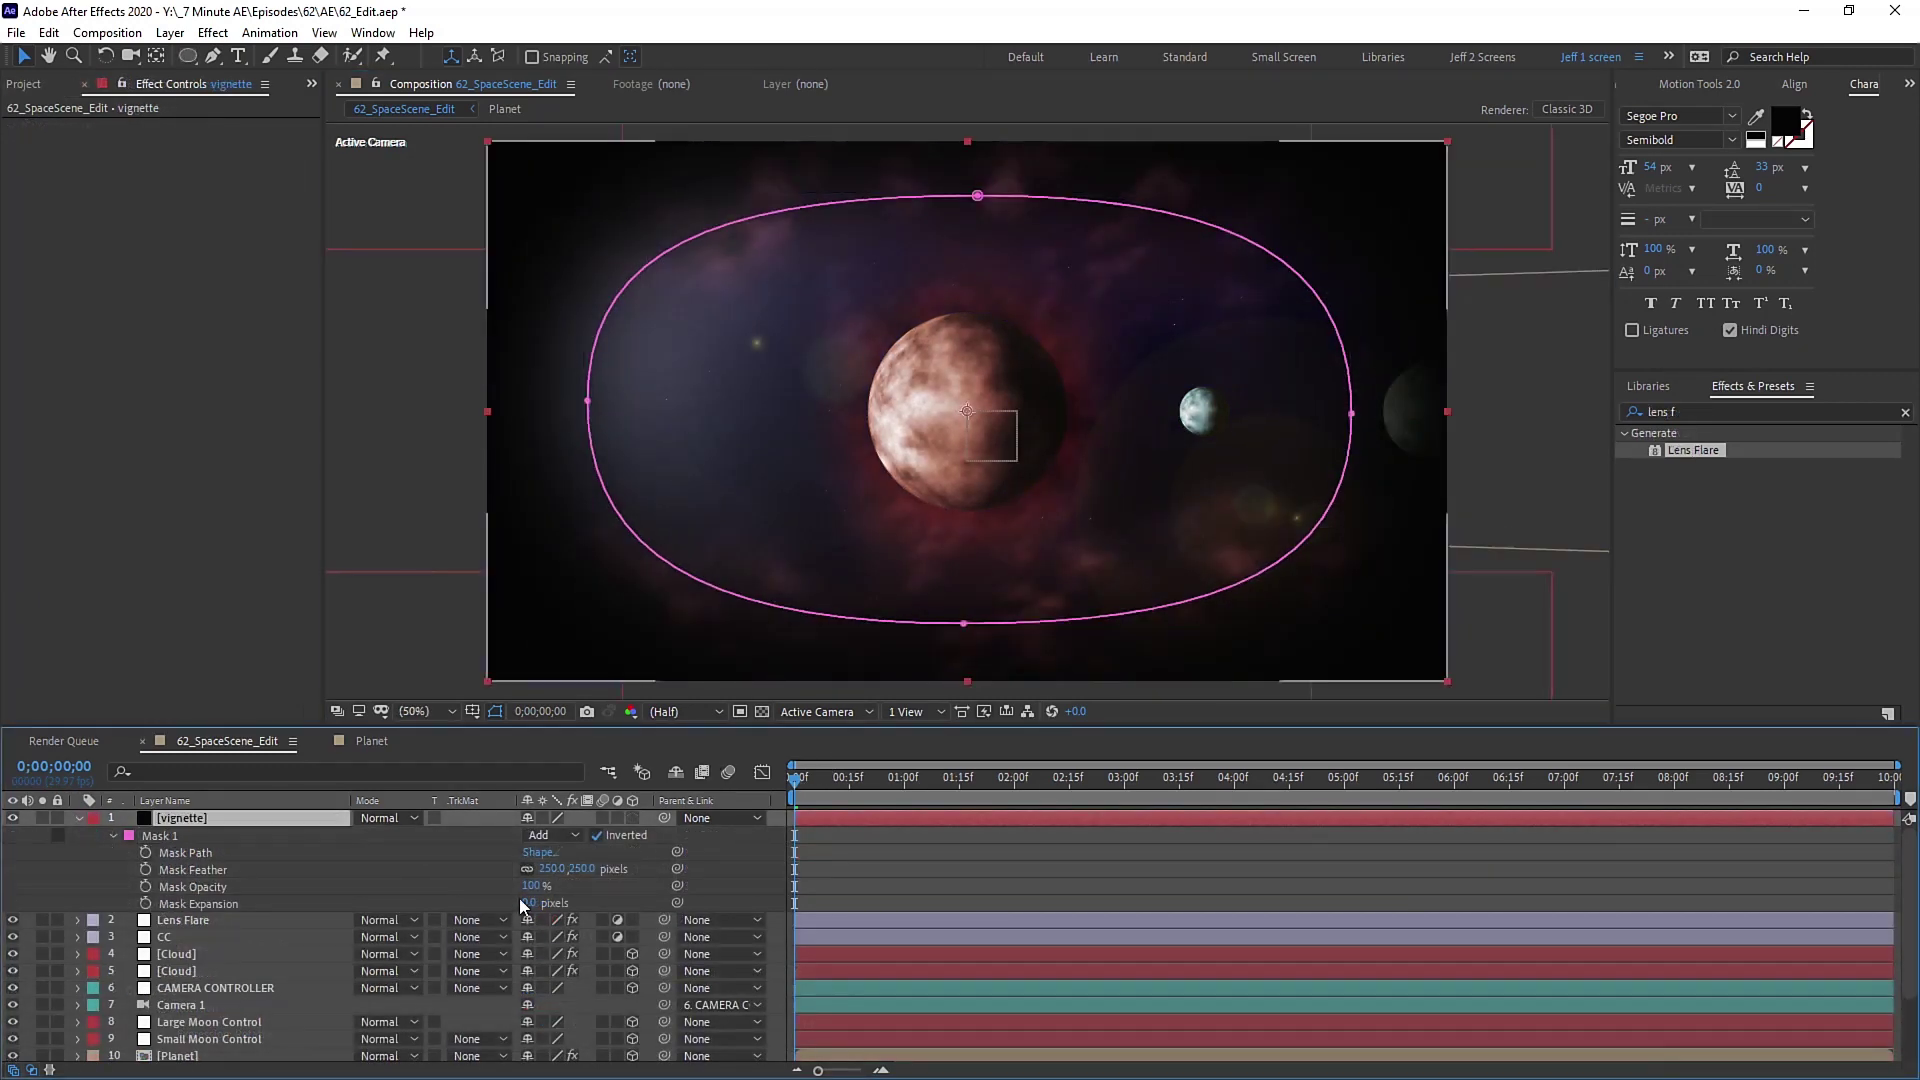
Step: Set the vignette layer's mask opacity to 50% and add a new adjustment layer above it
left_click_drag(528, 886, 838, 904)
left_click(170, 32)
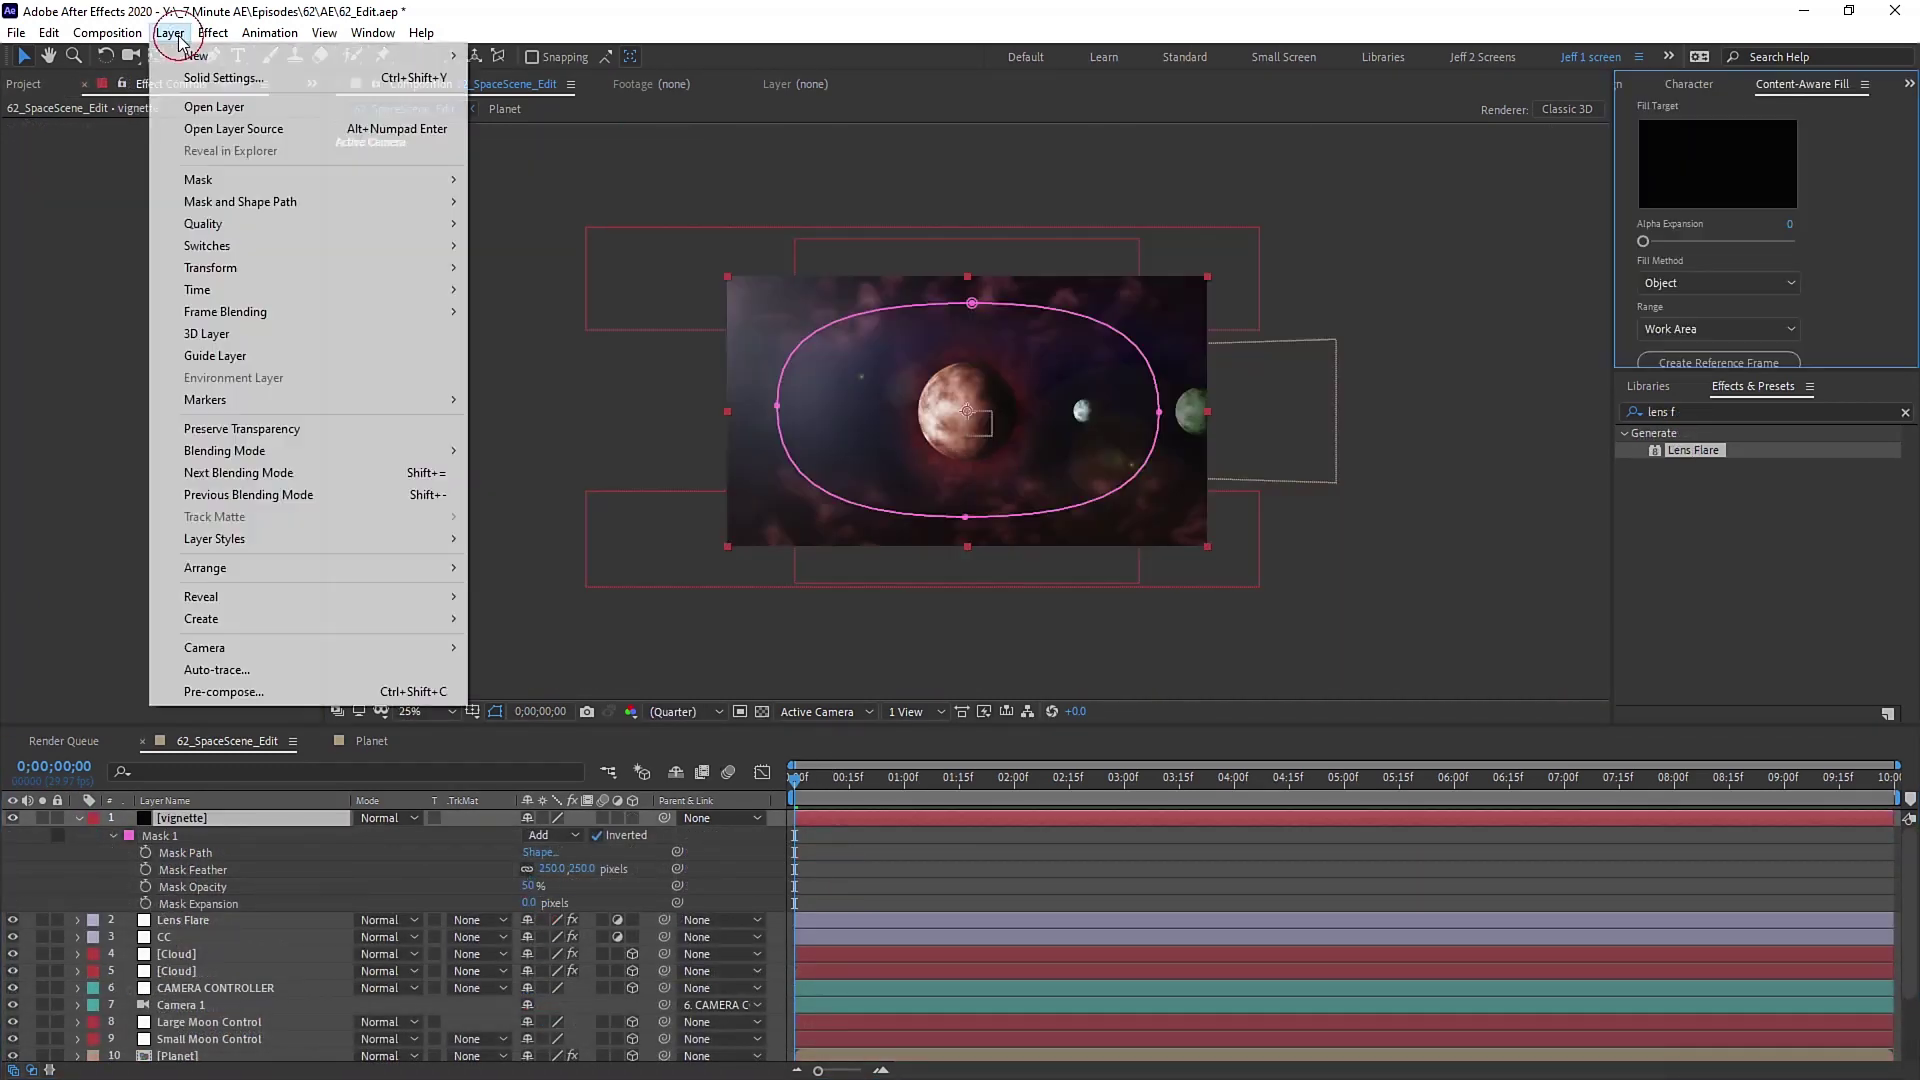
mouse_move(180, 47)
left_click(530, 183)
left_click(204, 822)
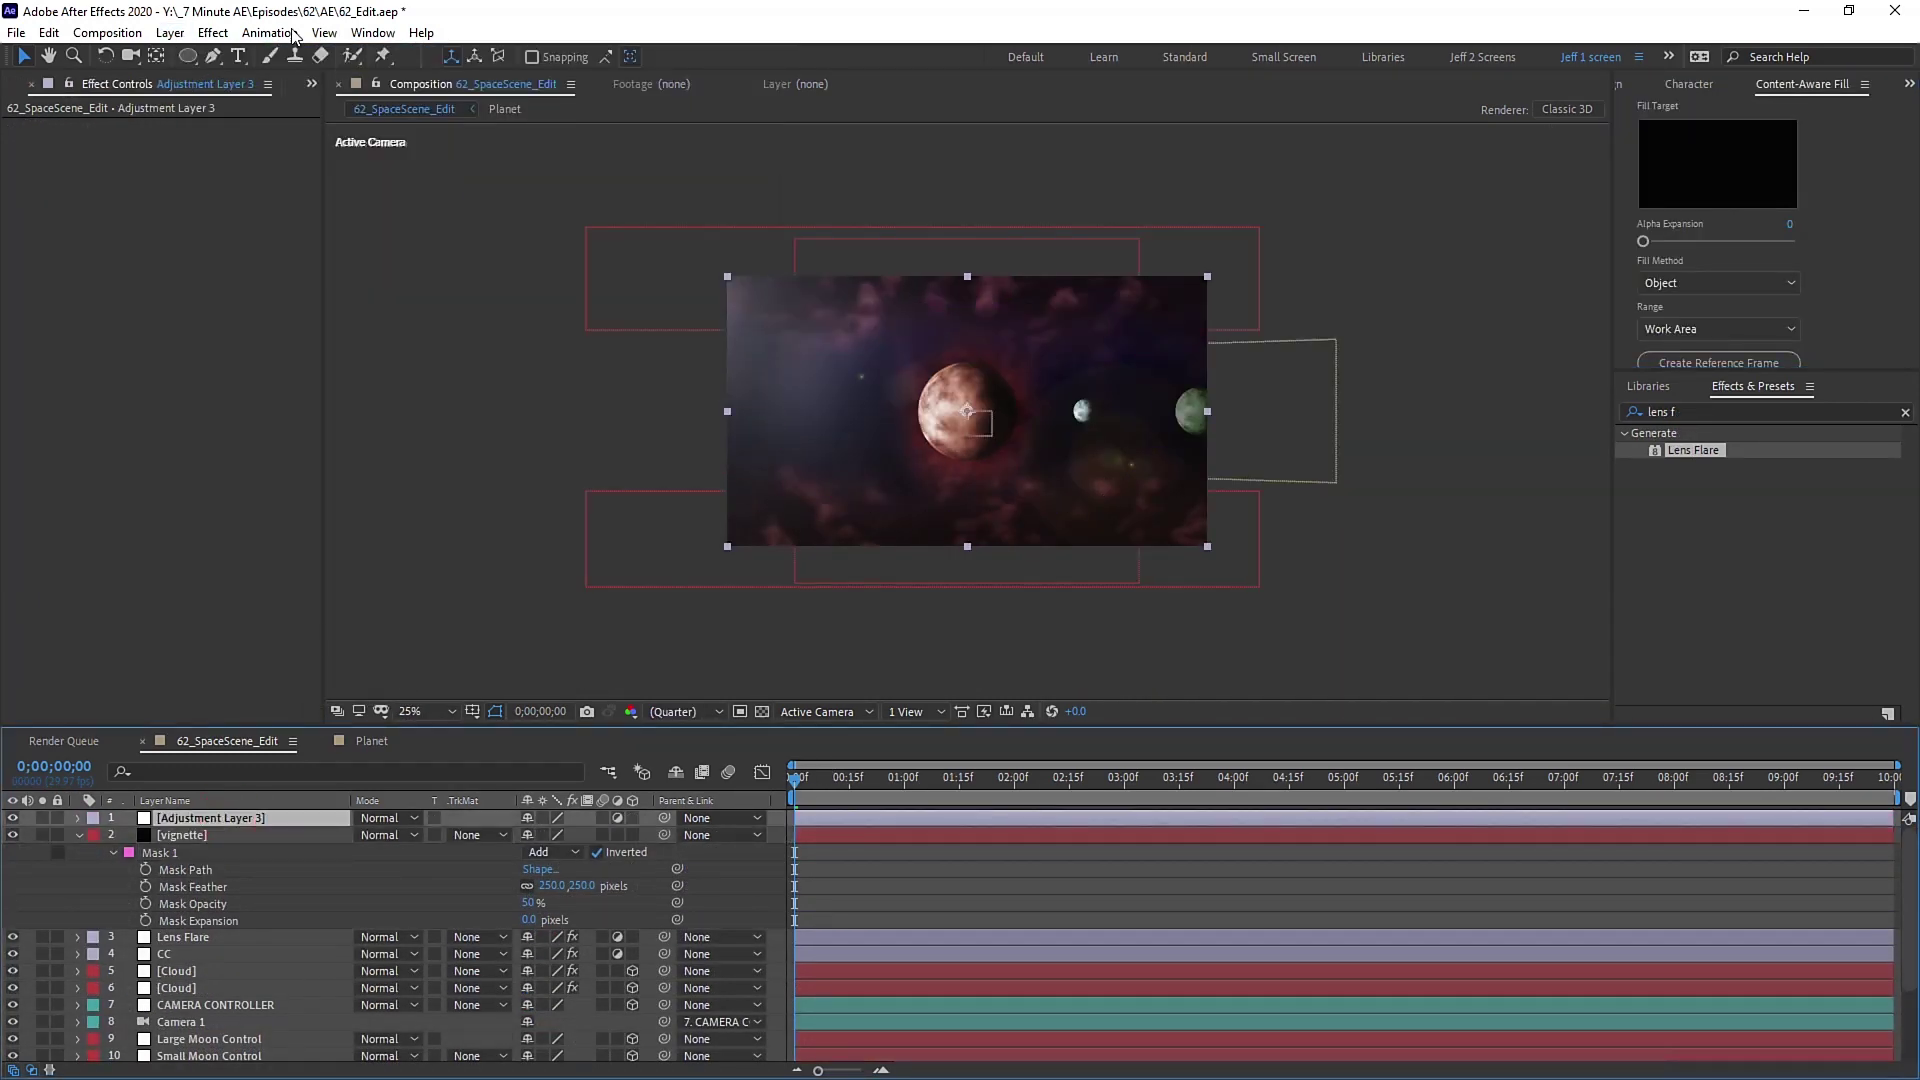
double_click(190, 60)
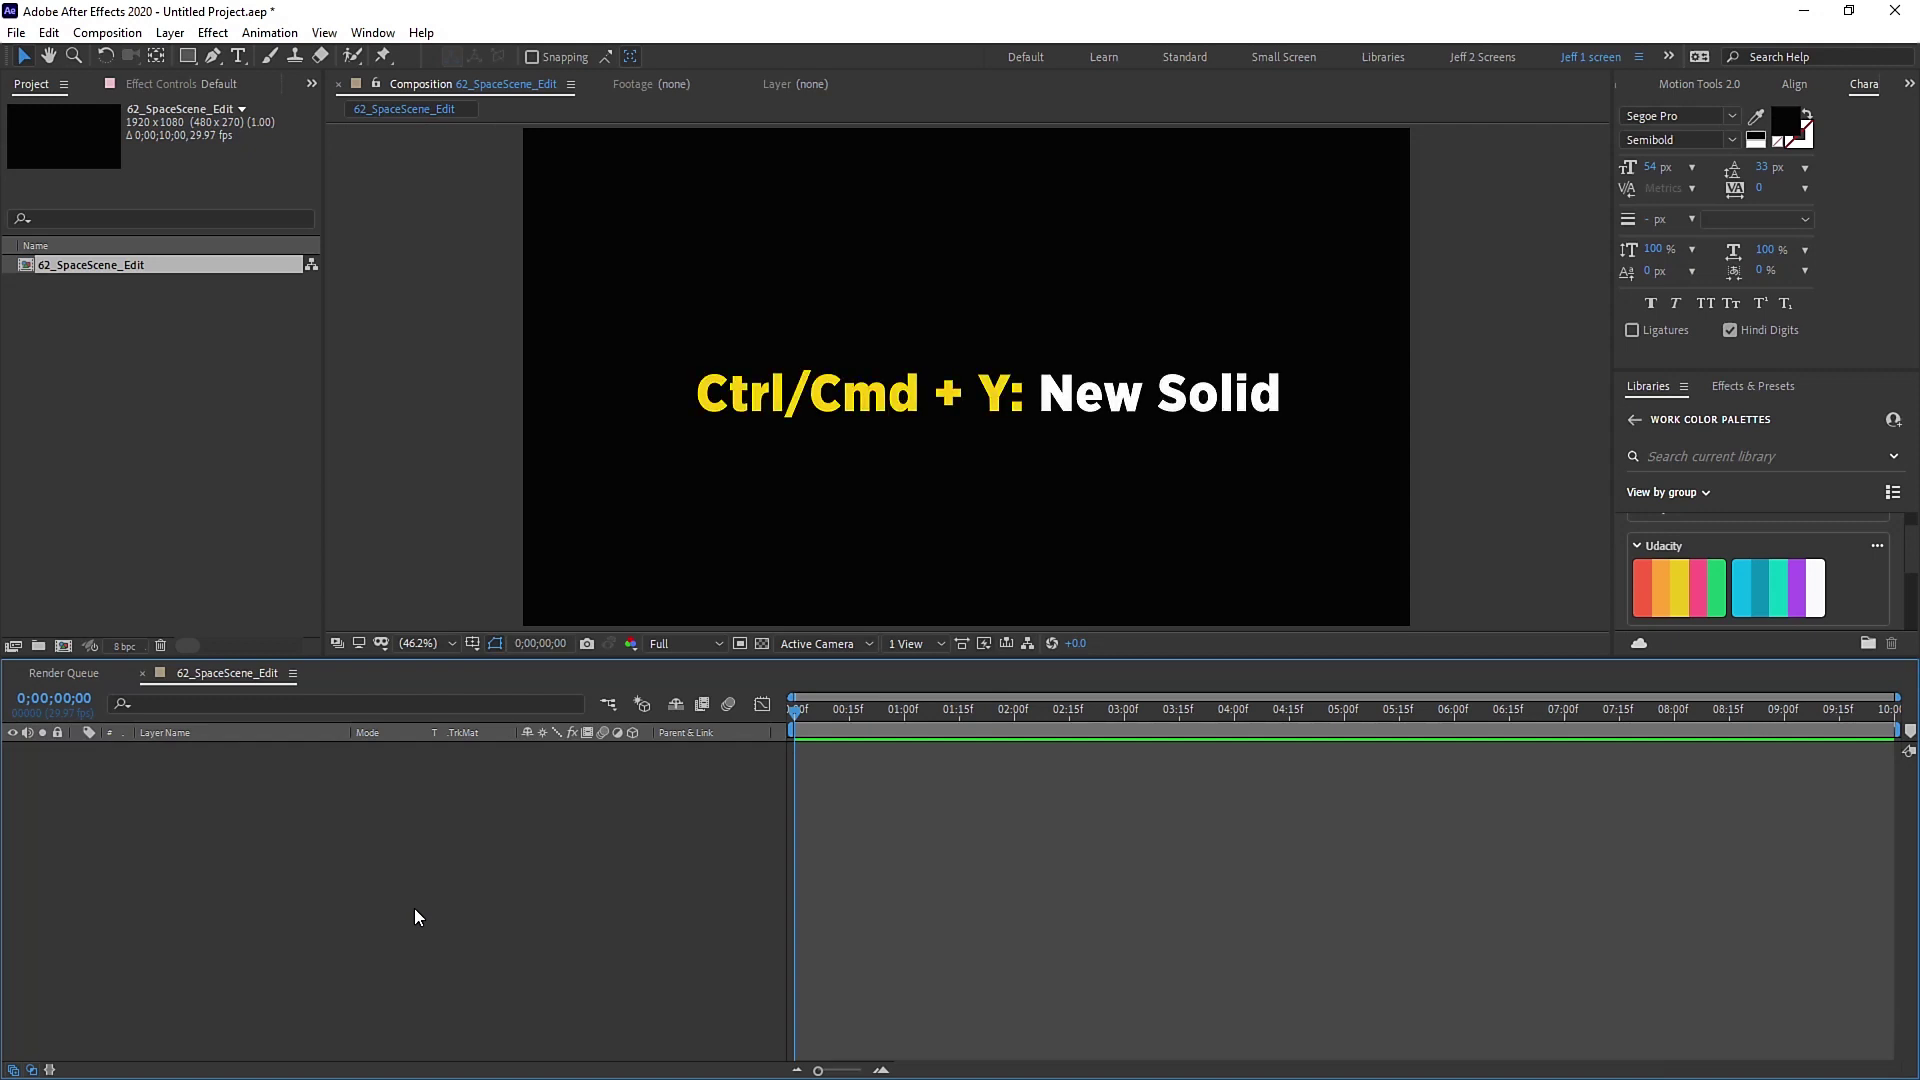
Step: Create a white 1920 x 1080 solid named BG and apply the Gradient Ramp effect to it
key("ctrl+y")
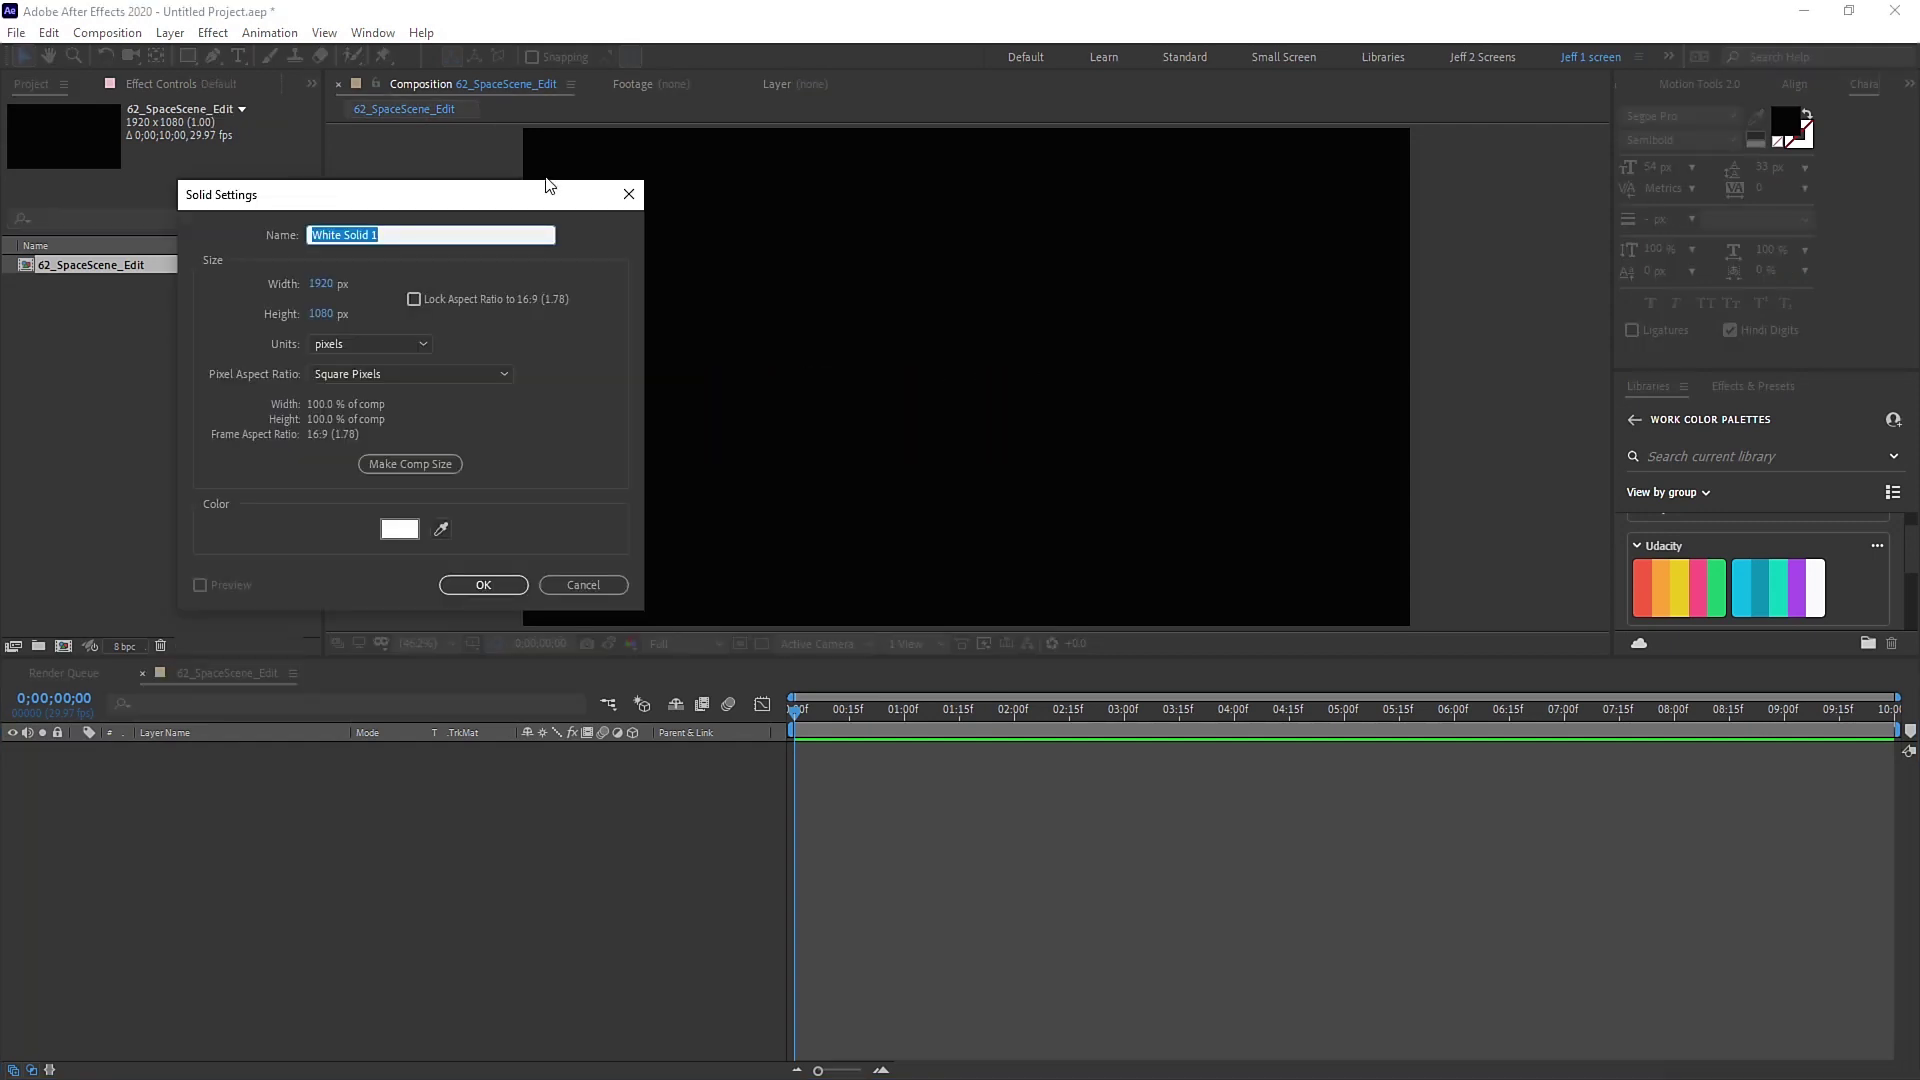
key("Return")
left_click(212, 33)
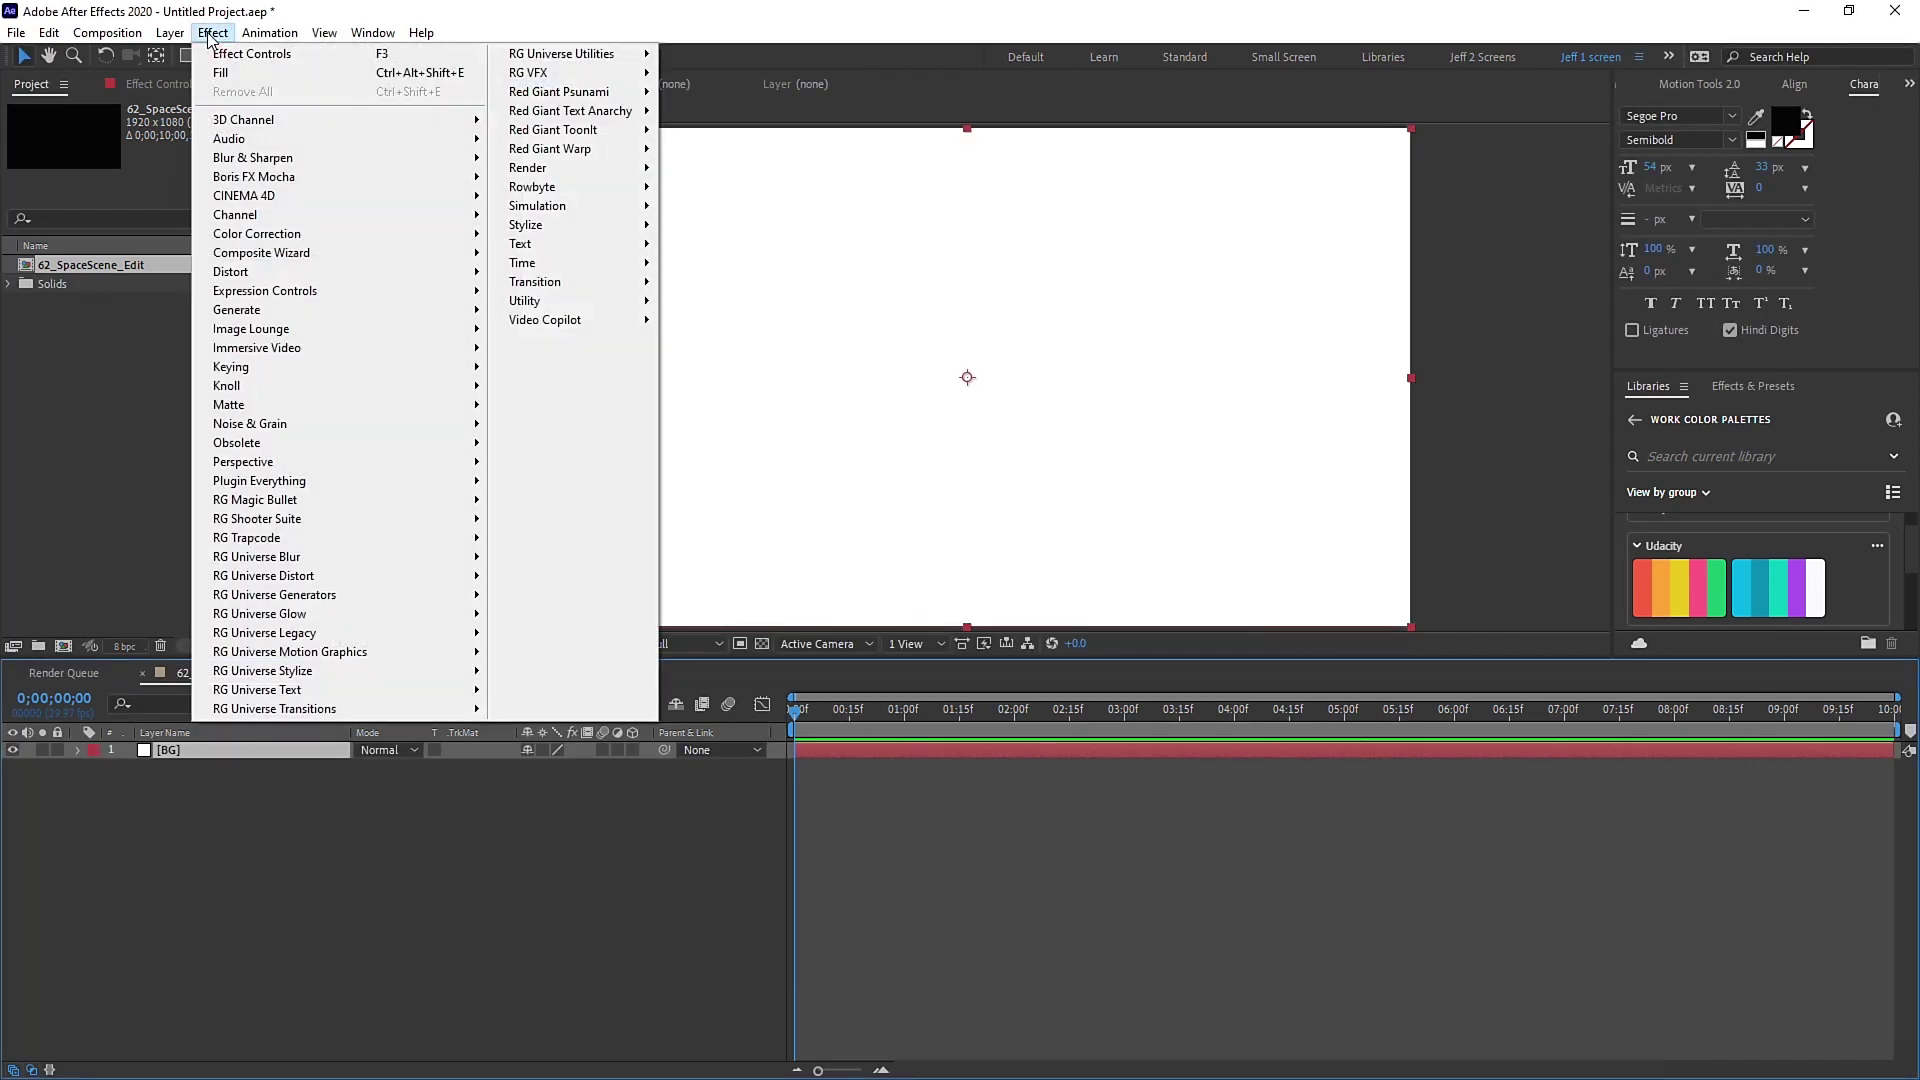
mouse_move(364, 311)
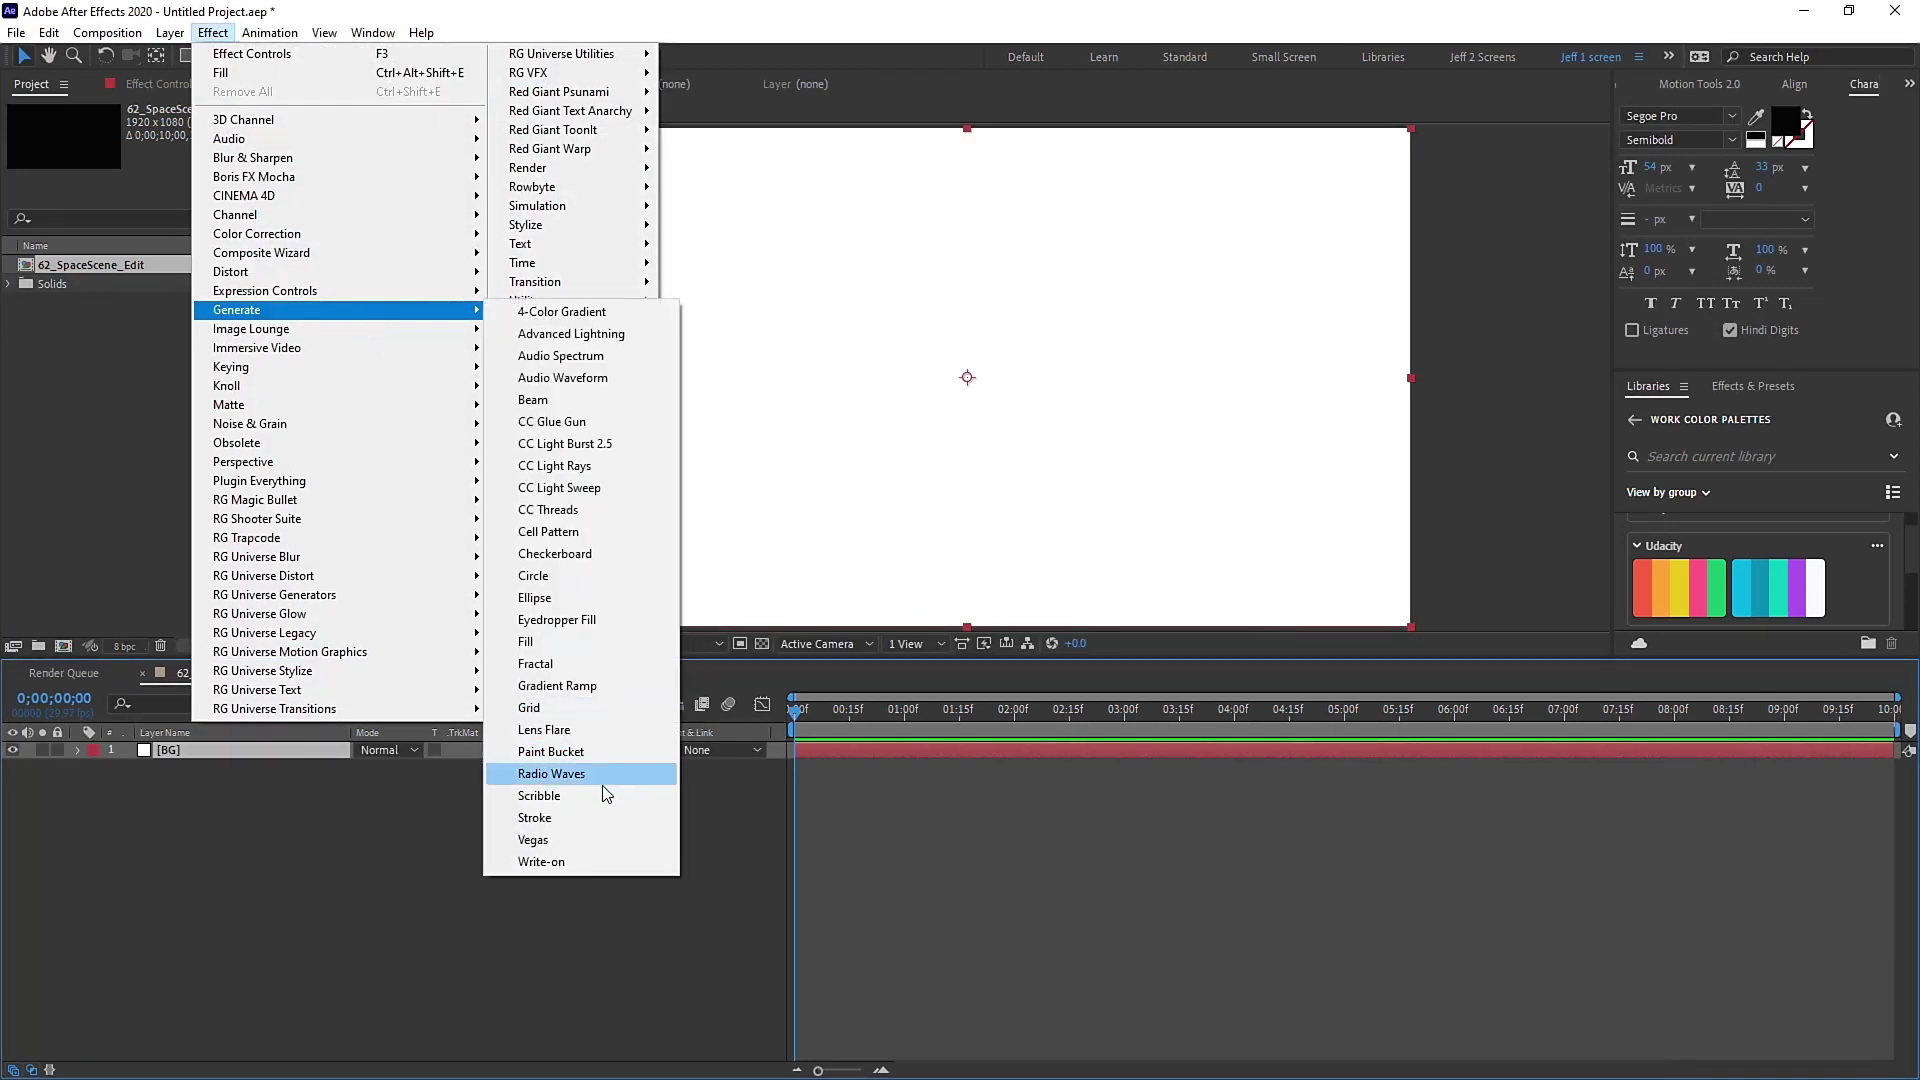
left_click(584, 692)
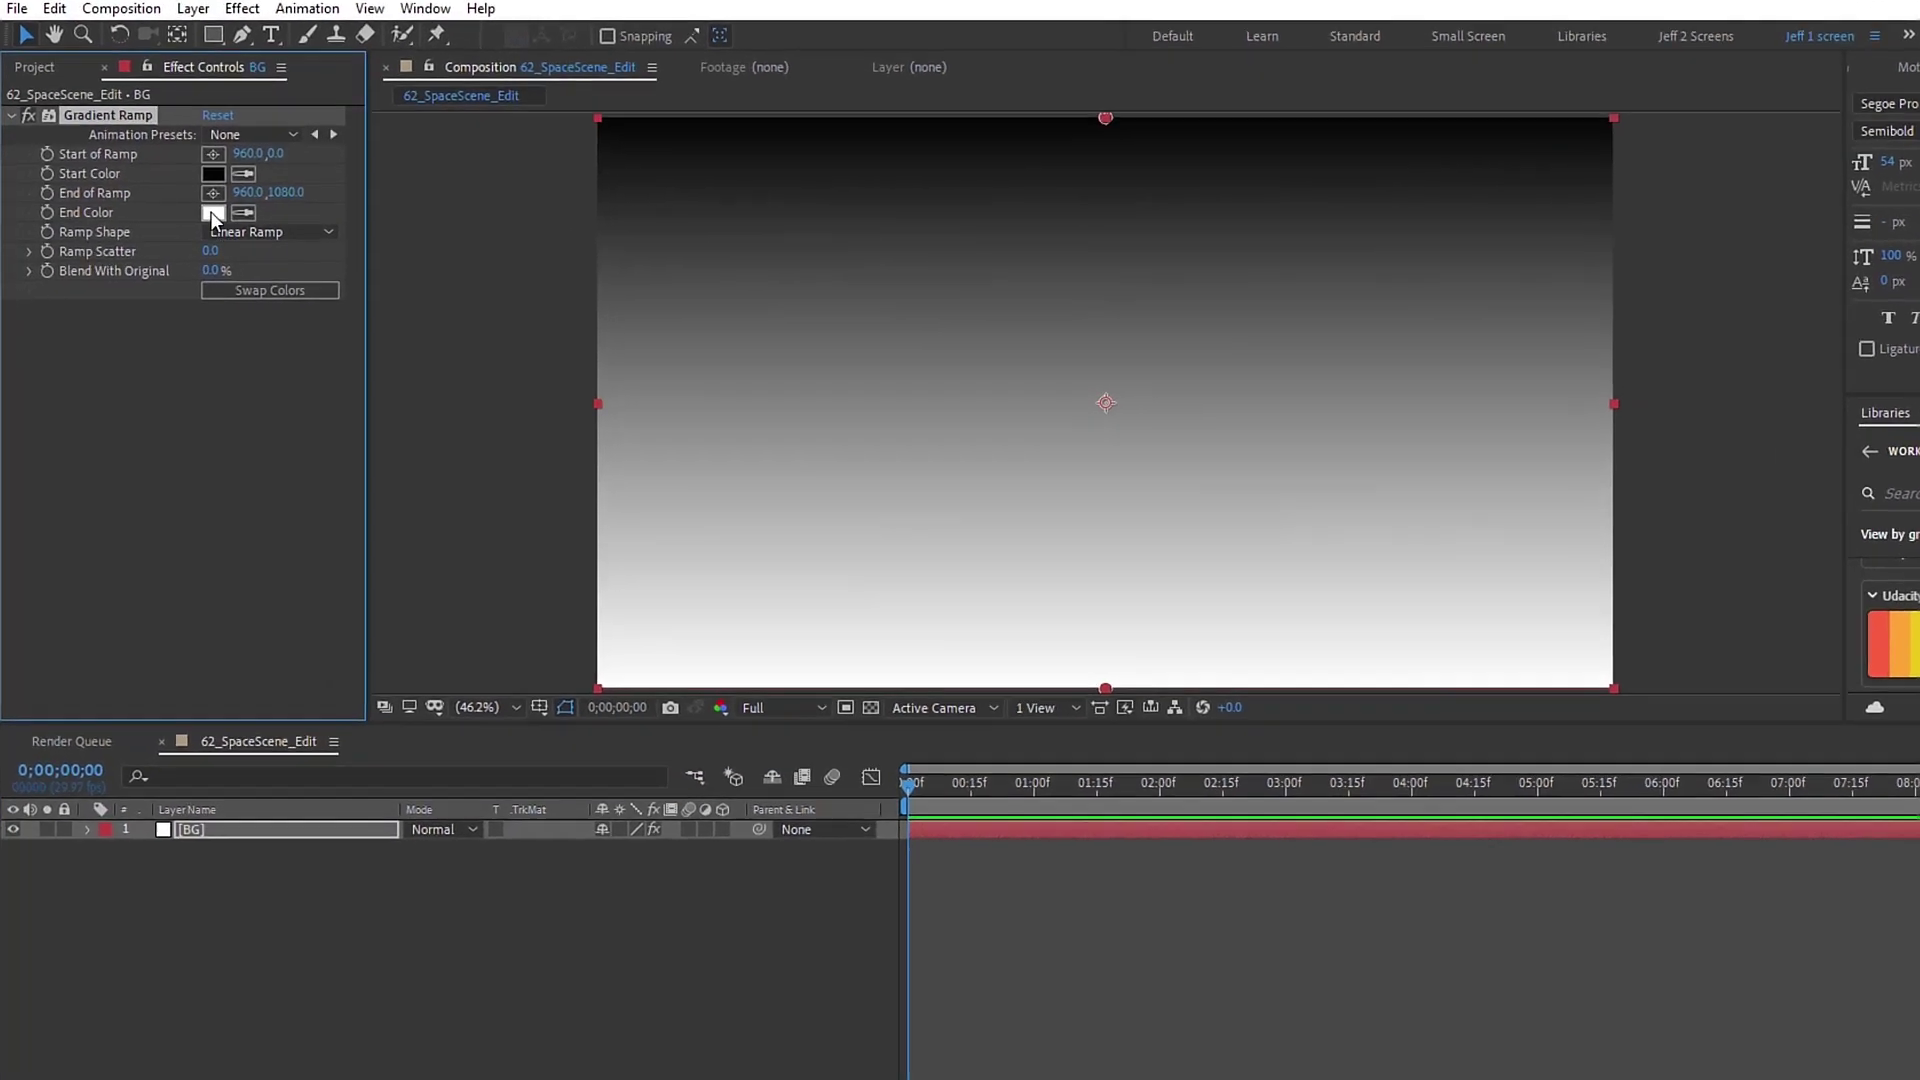
Step: Set the Gradient Ramp's start color to dark blue and its end color to the near-black navy 010113
left_click(189, 212)
left_click(1019, 514)
left_click(973, 587)
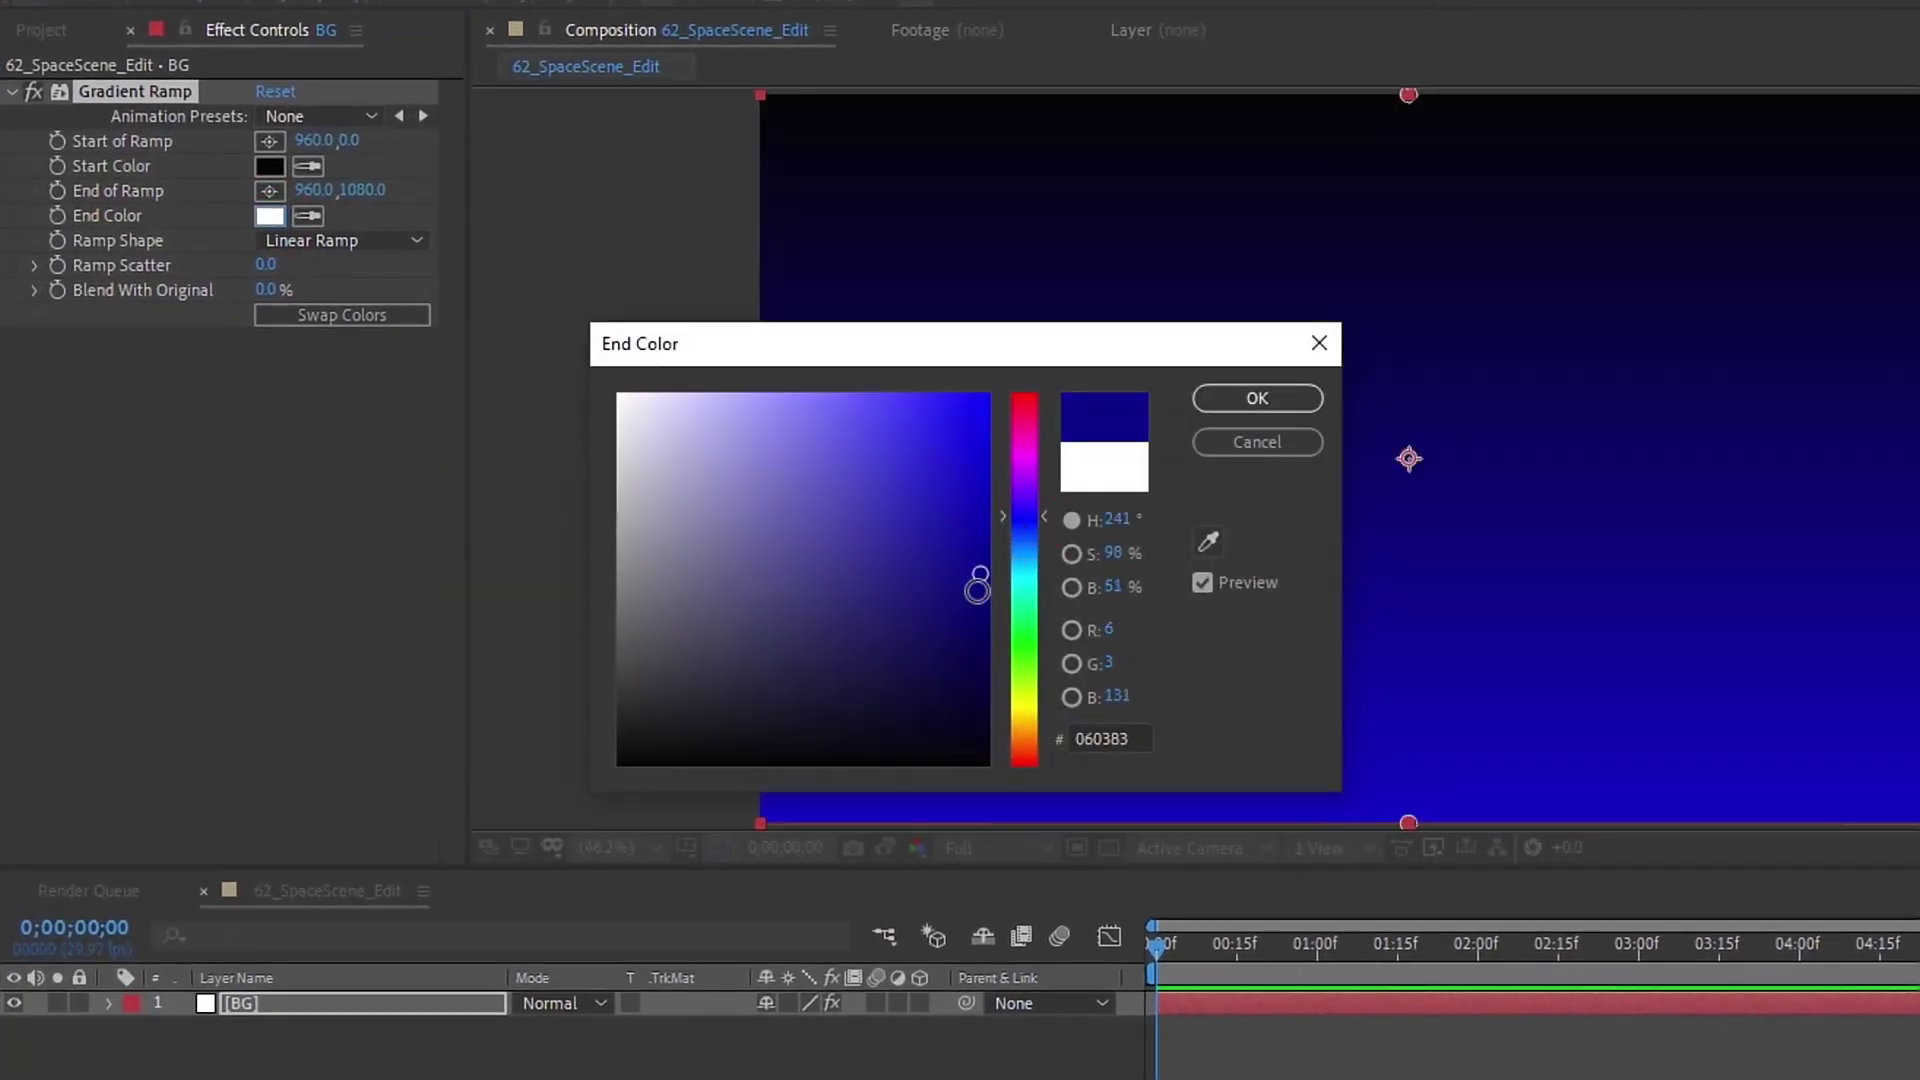
left_click(1219, 401)
left_click(279, 216)
left_click(274, 170)
left_click(1251, 441)
left_click(262, 220)
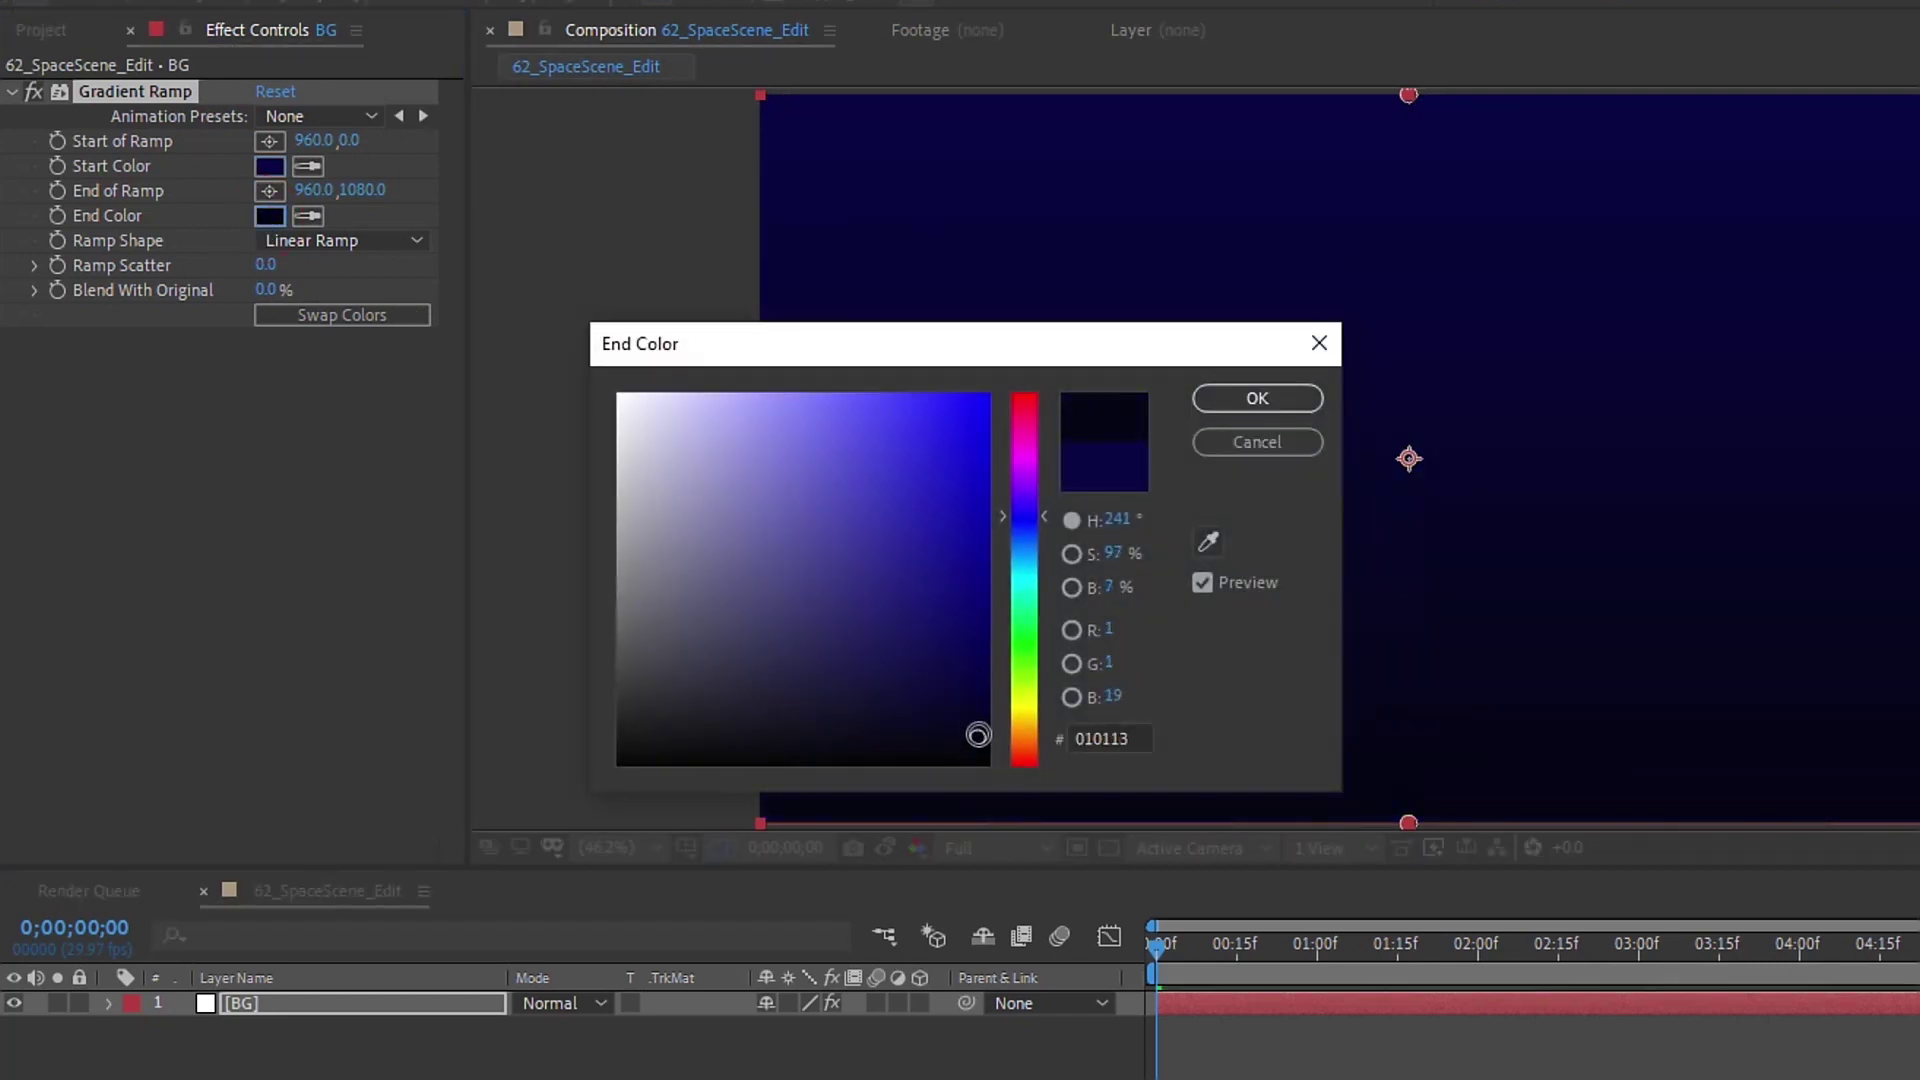
left_click(1255, 399)
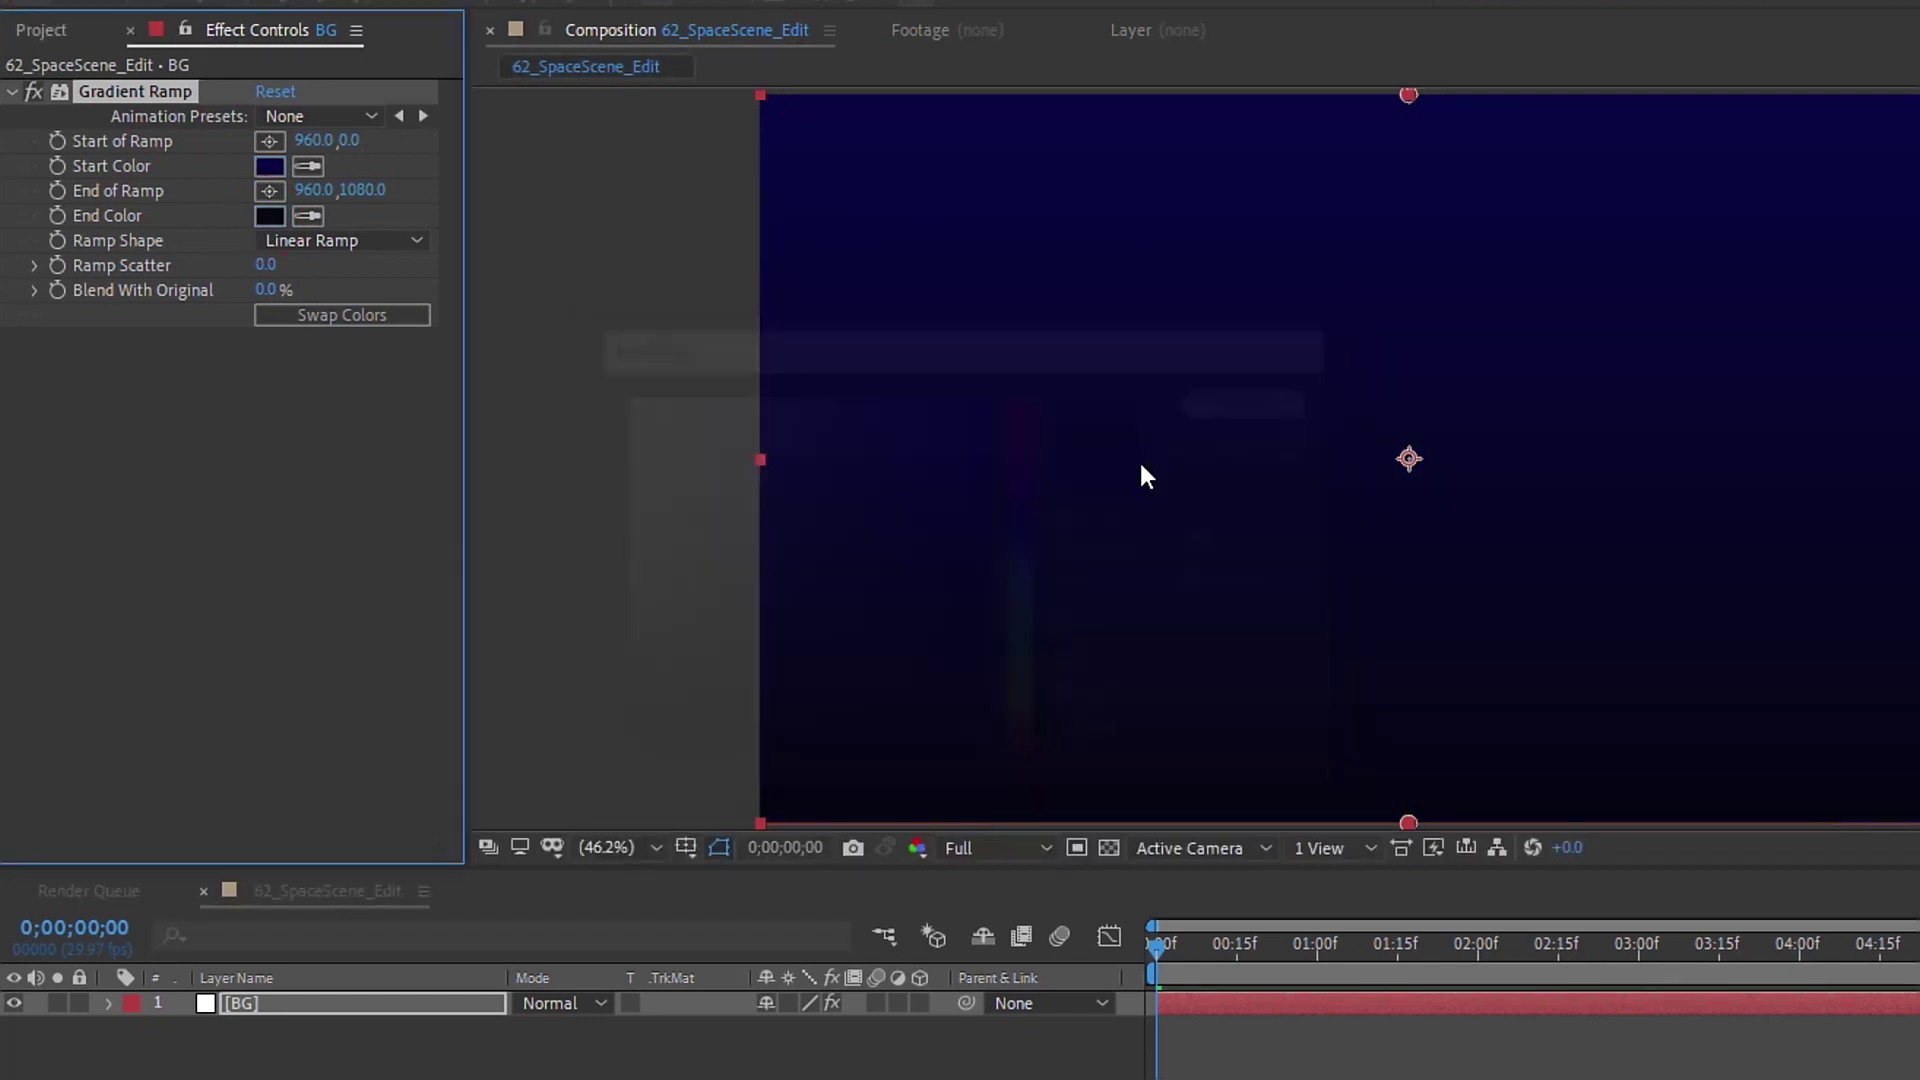
Step: Duplicate the BG layer and remove the Gradient Ramp effect from the copy
left_click(234, 920)
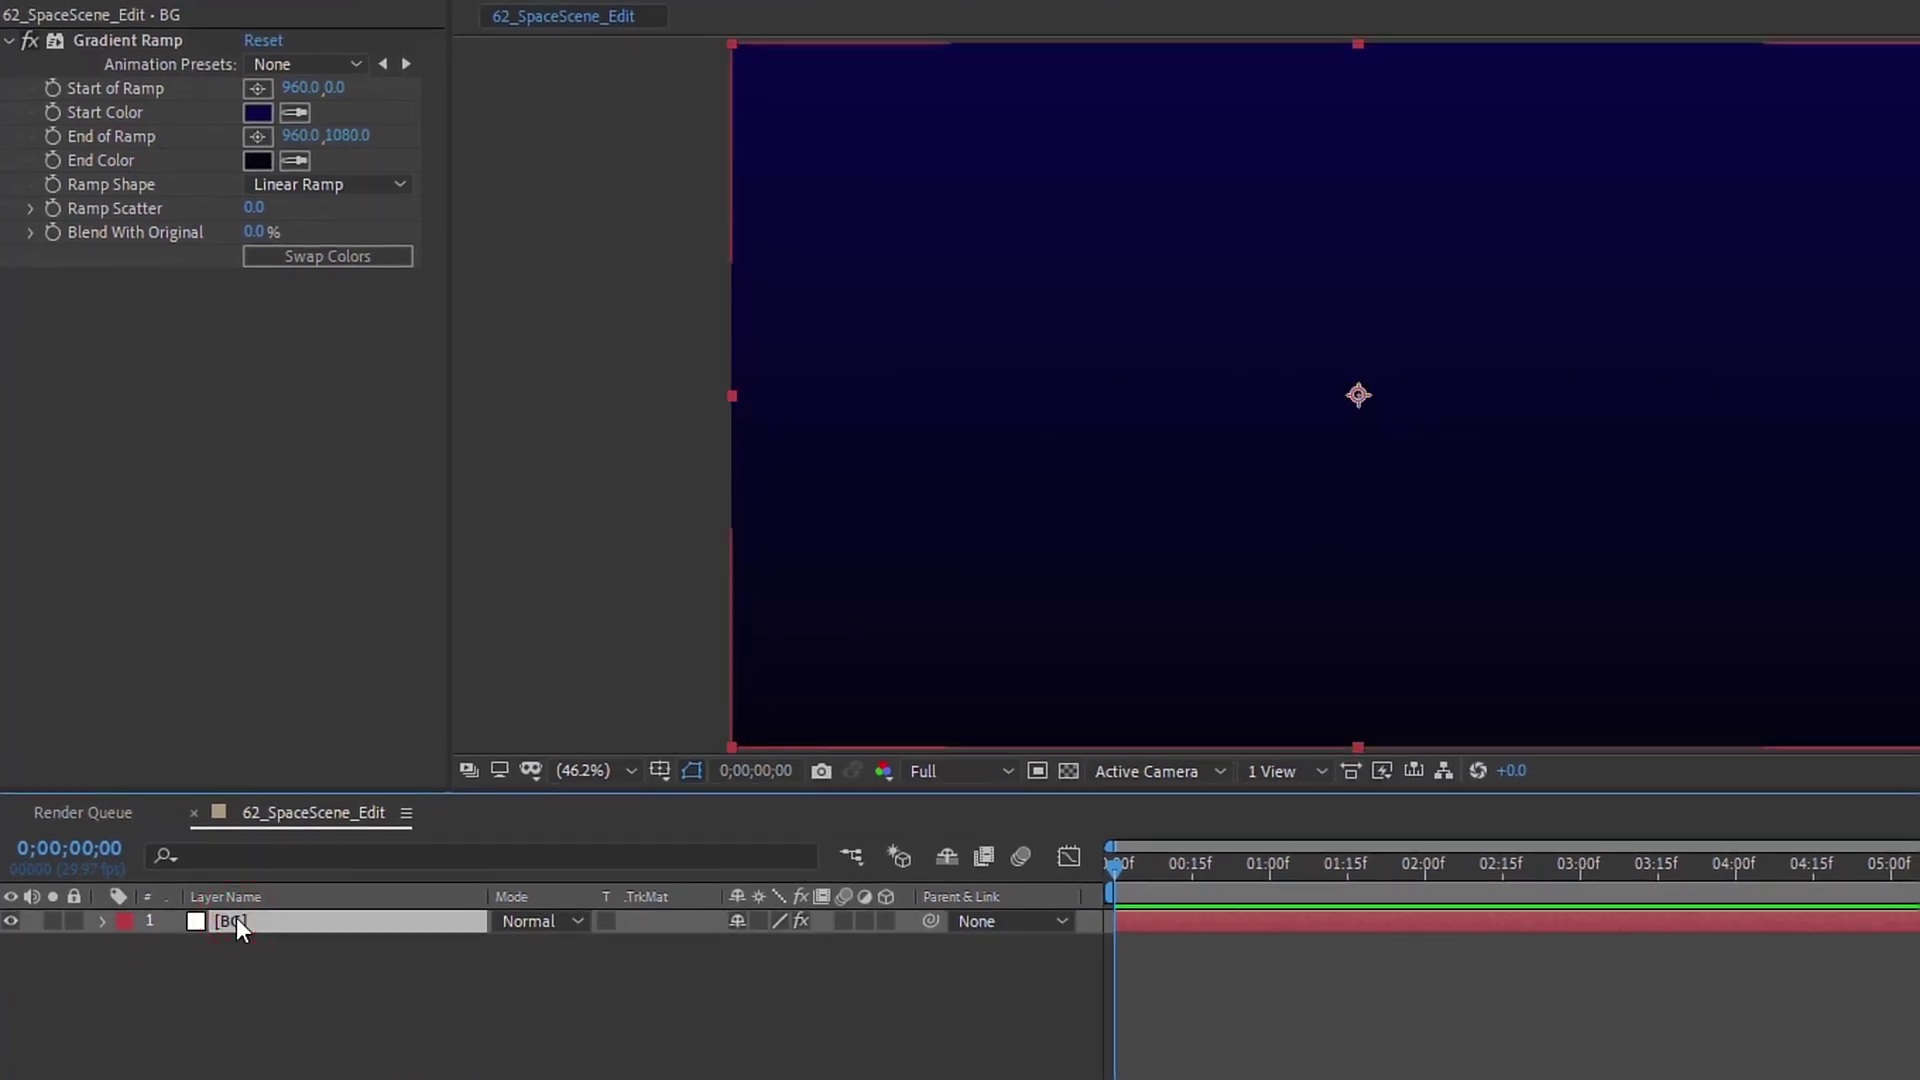
key("ctrl+d")
left_click(117, 40)
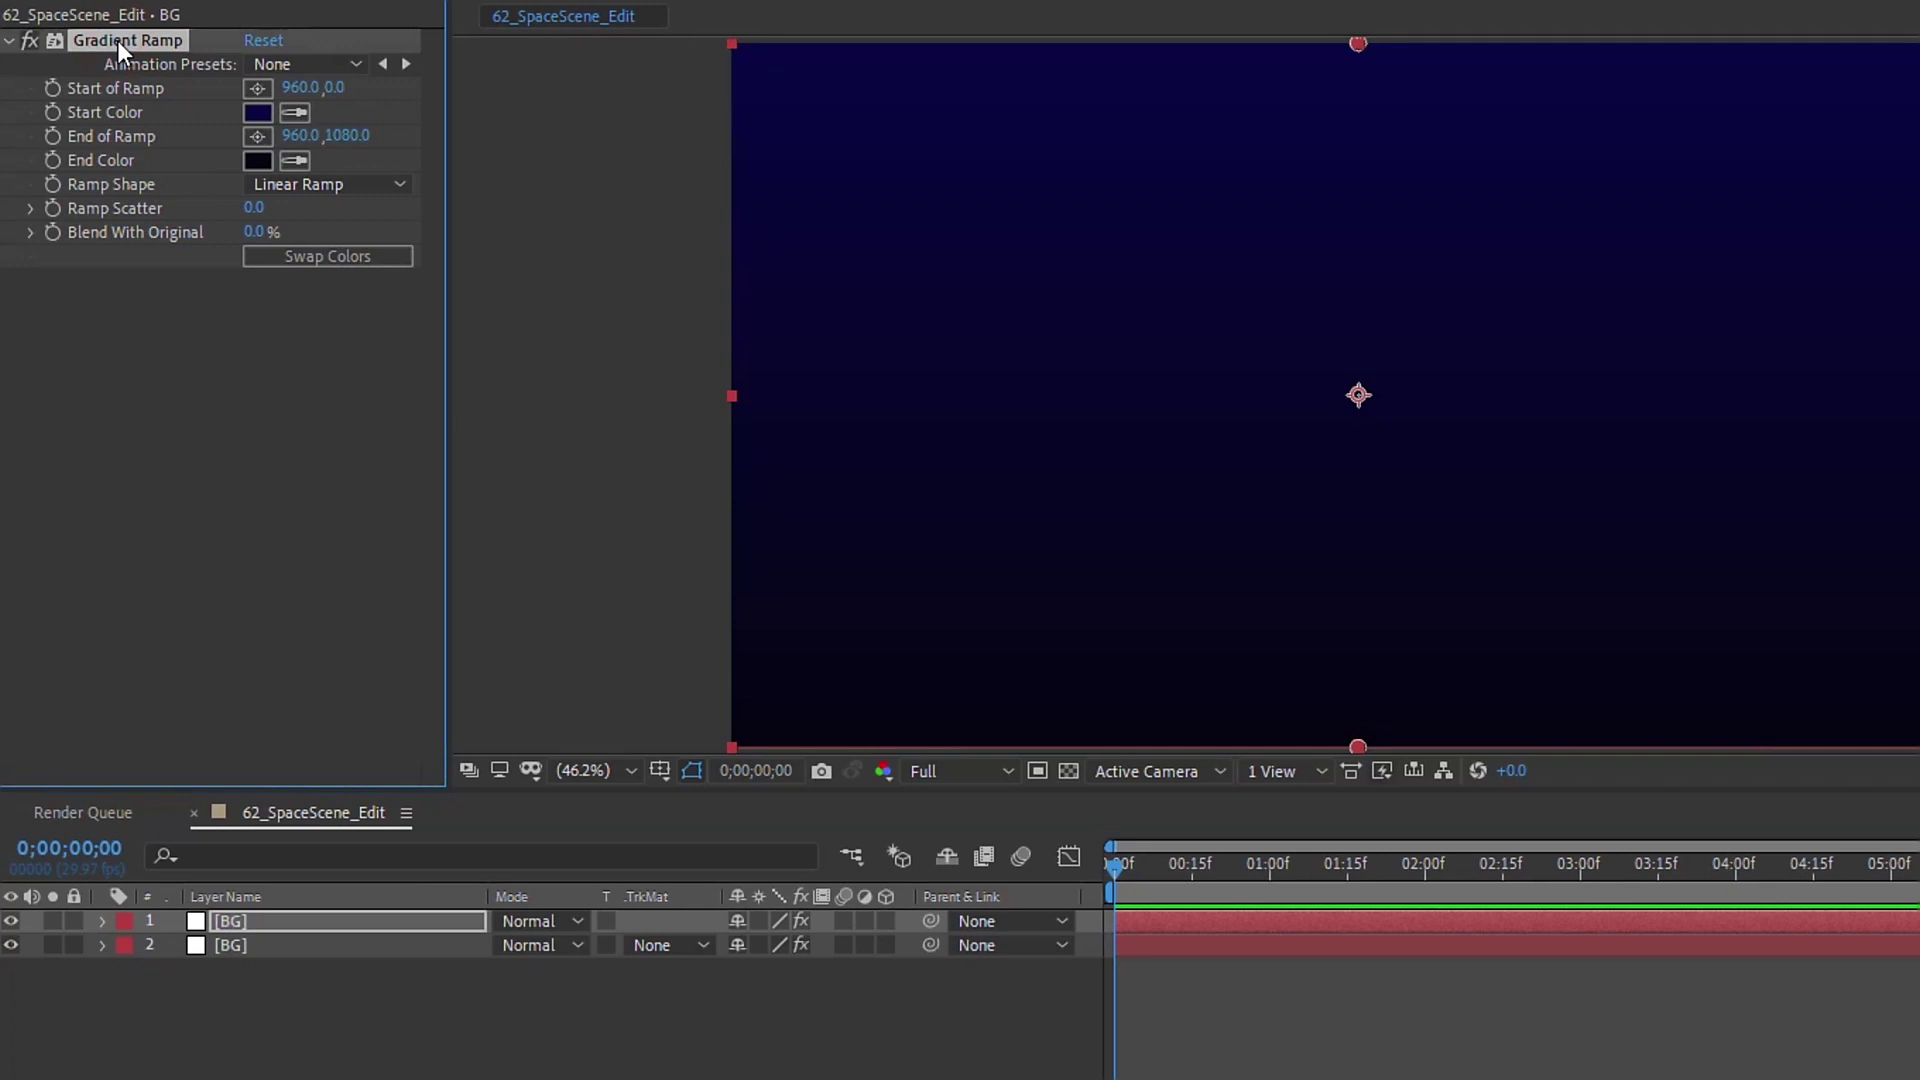
key("Delete")
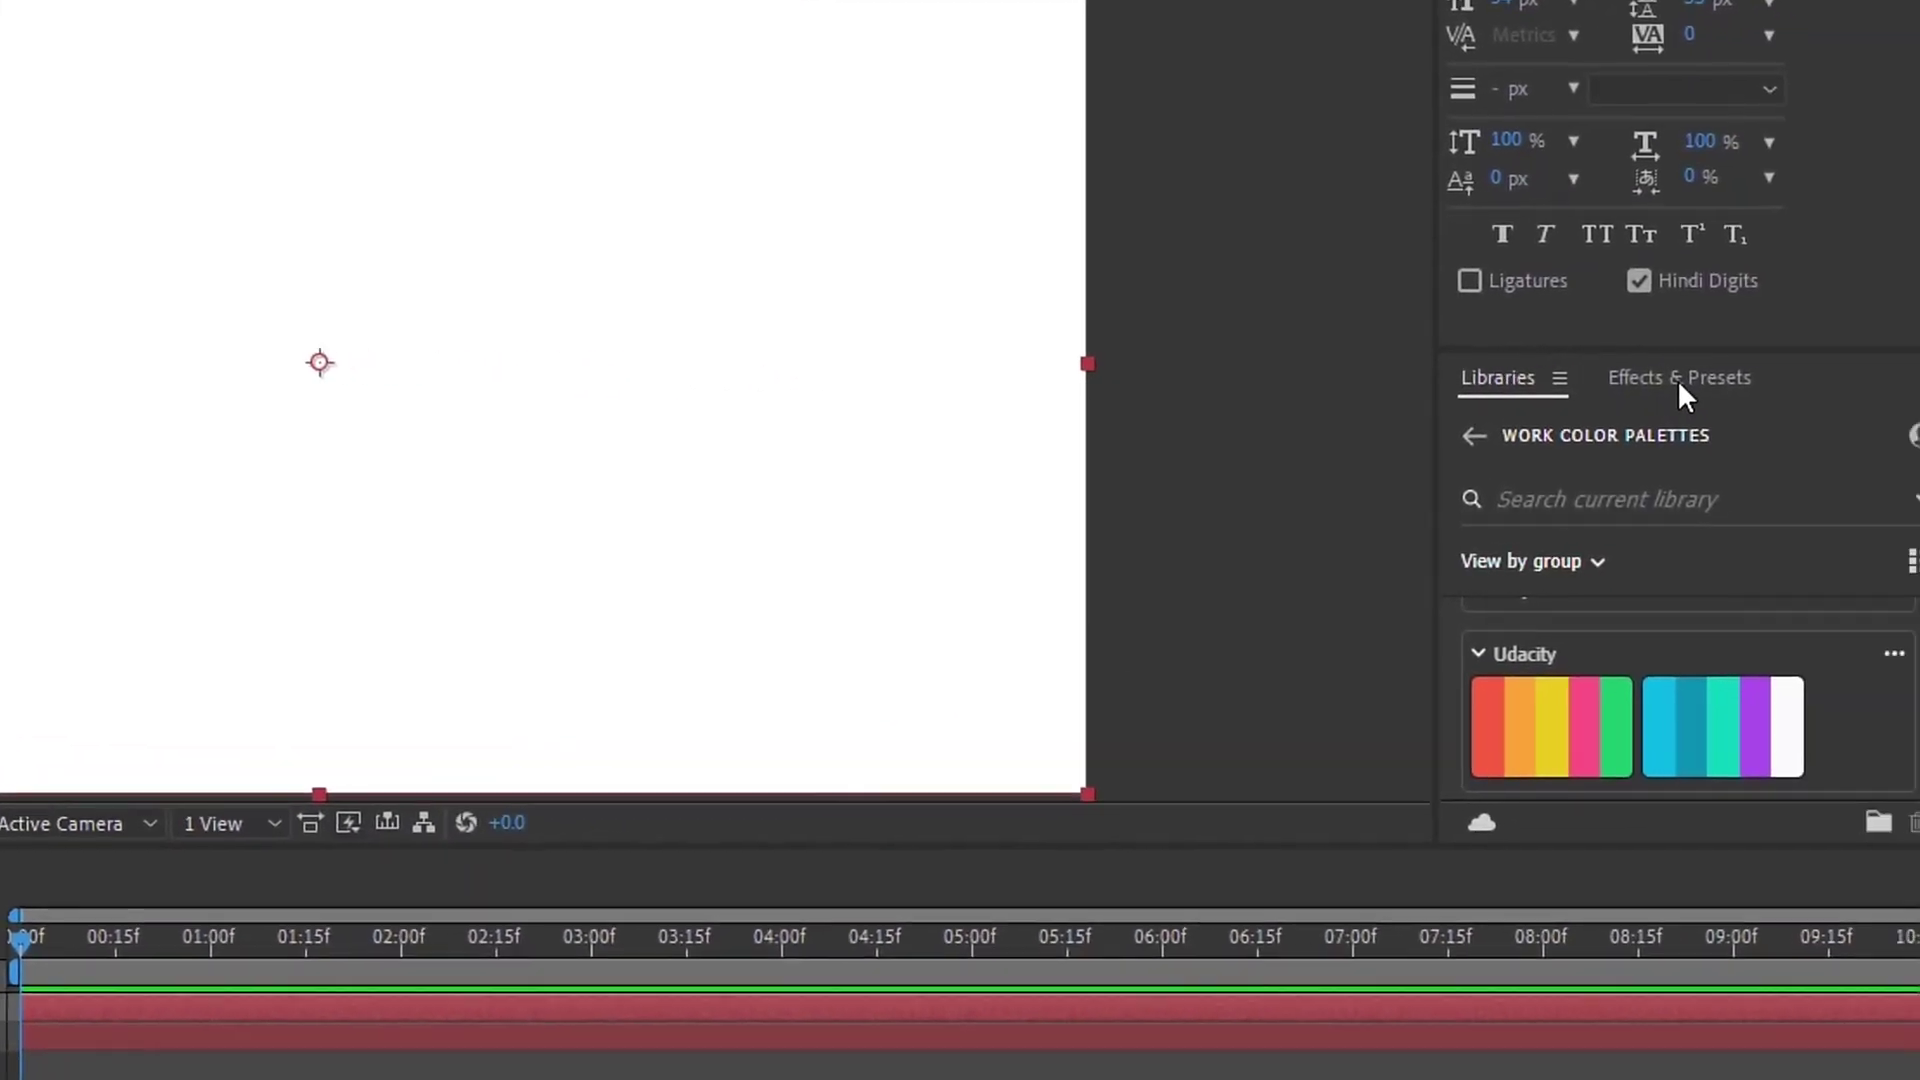
Step: Apply the CC Star Burst effect to the upper BG layer and preview the animation from the first frame
left_click(1680, 384)
left_click(1583, 424)
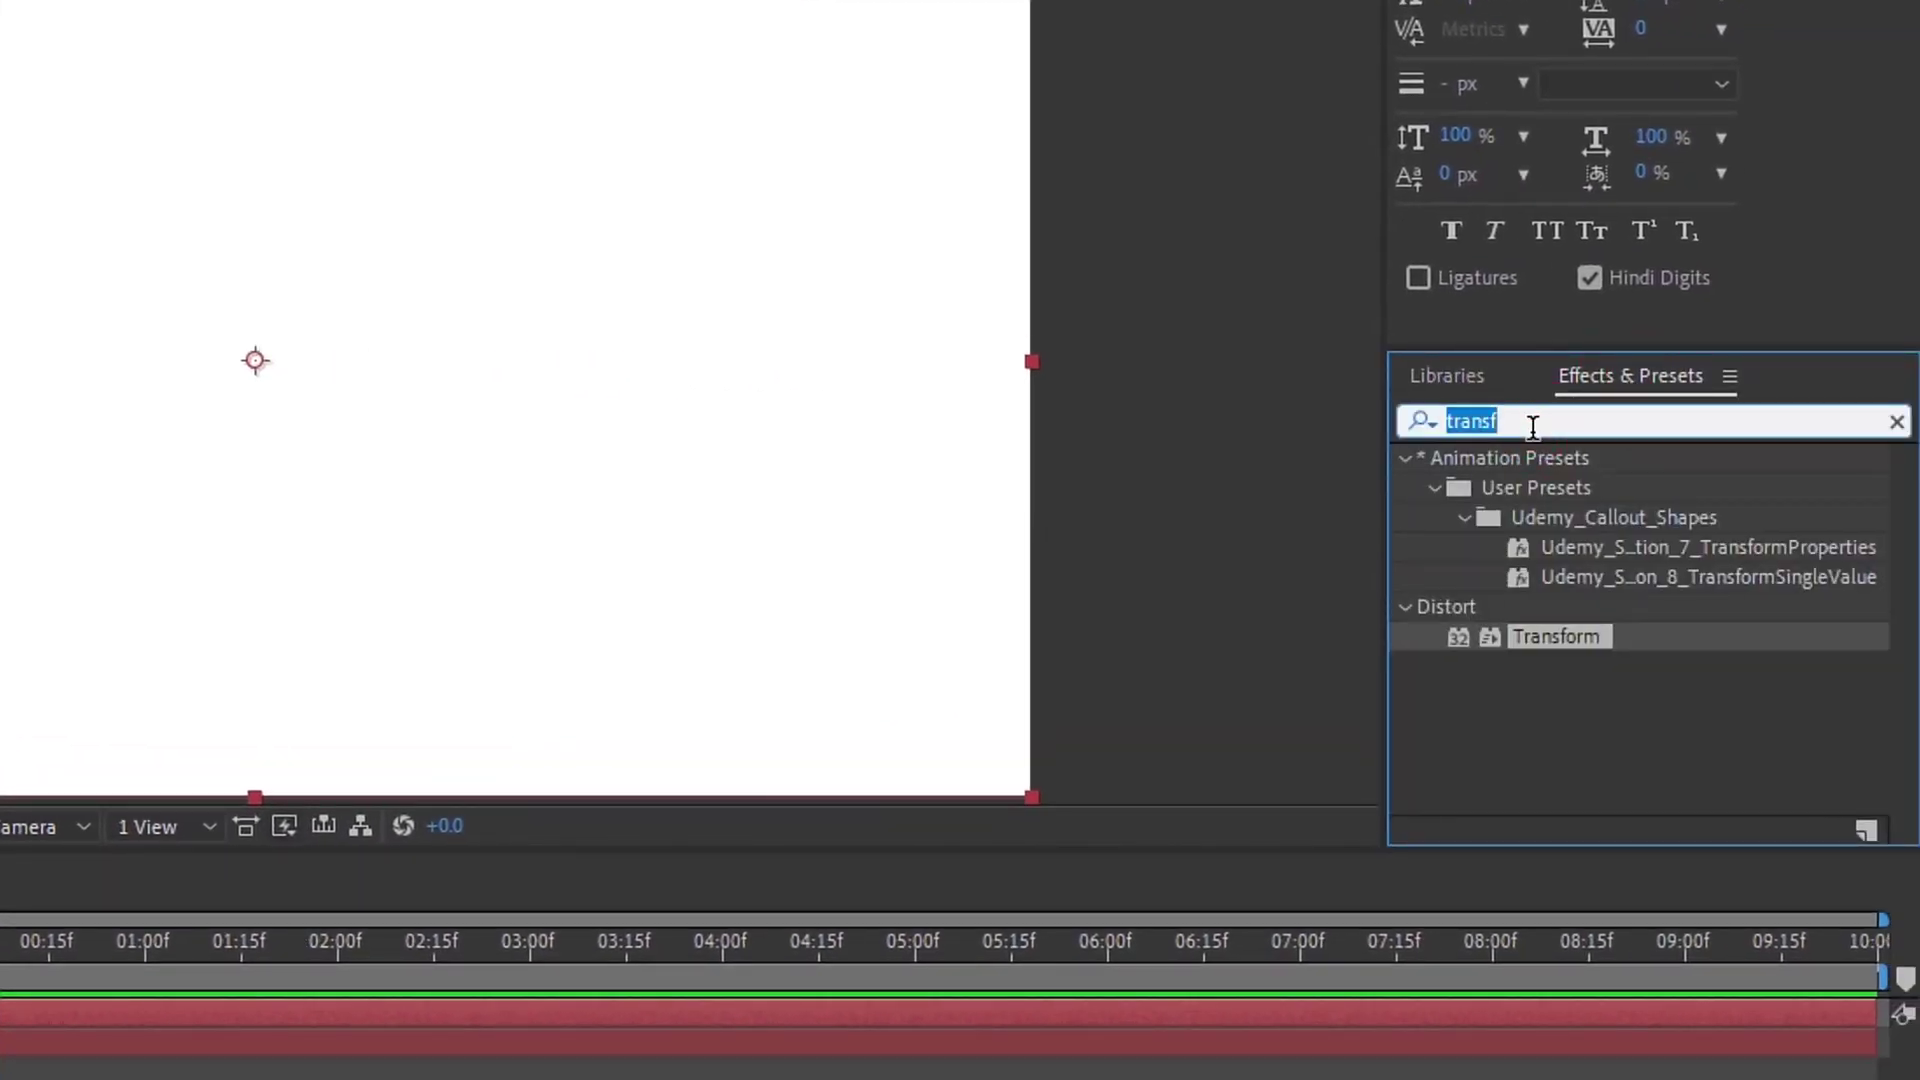
type("cc star")
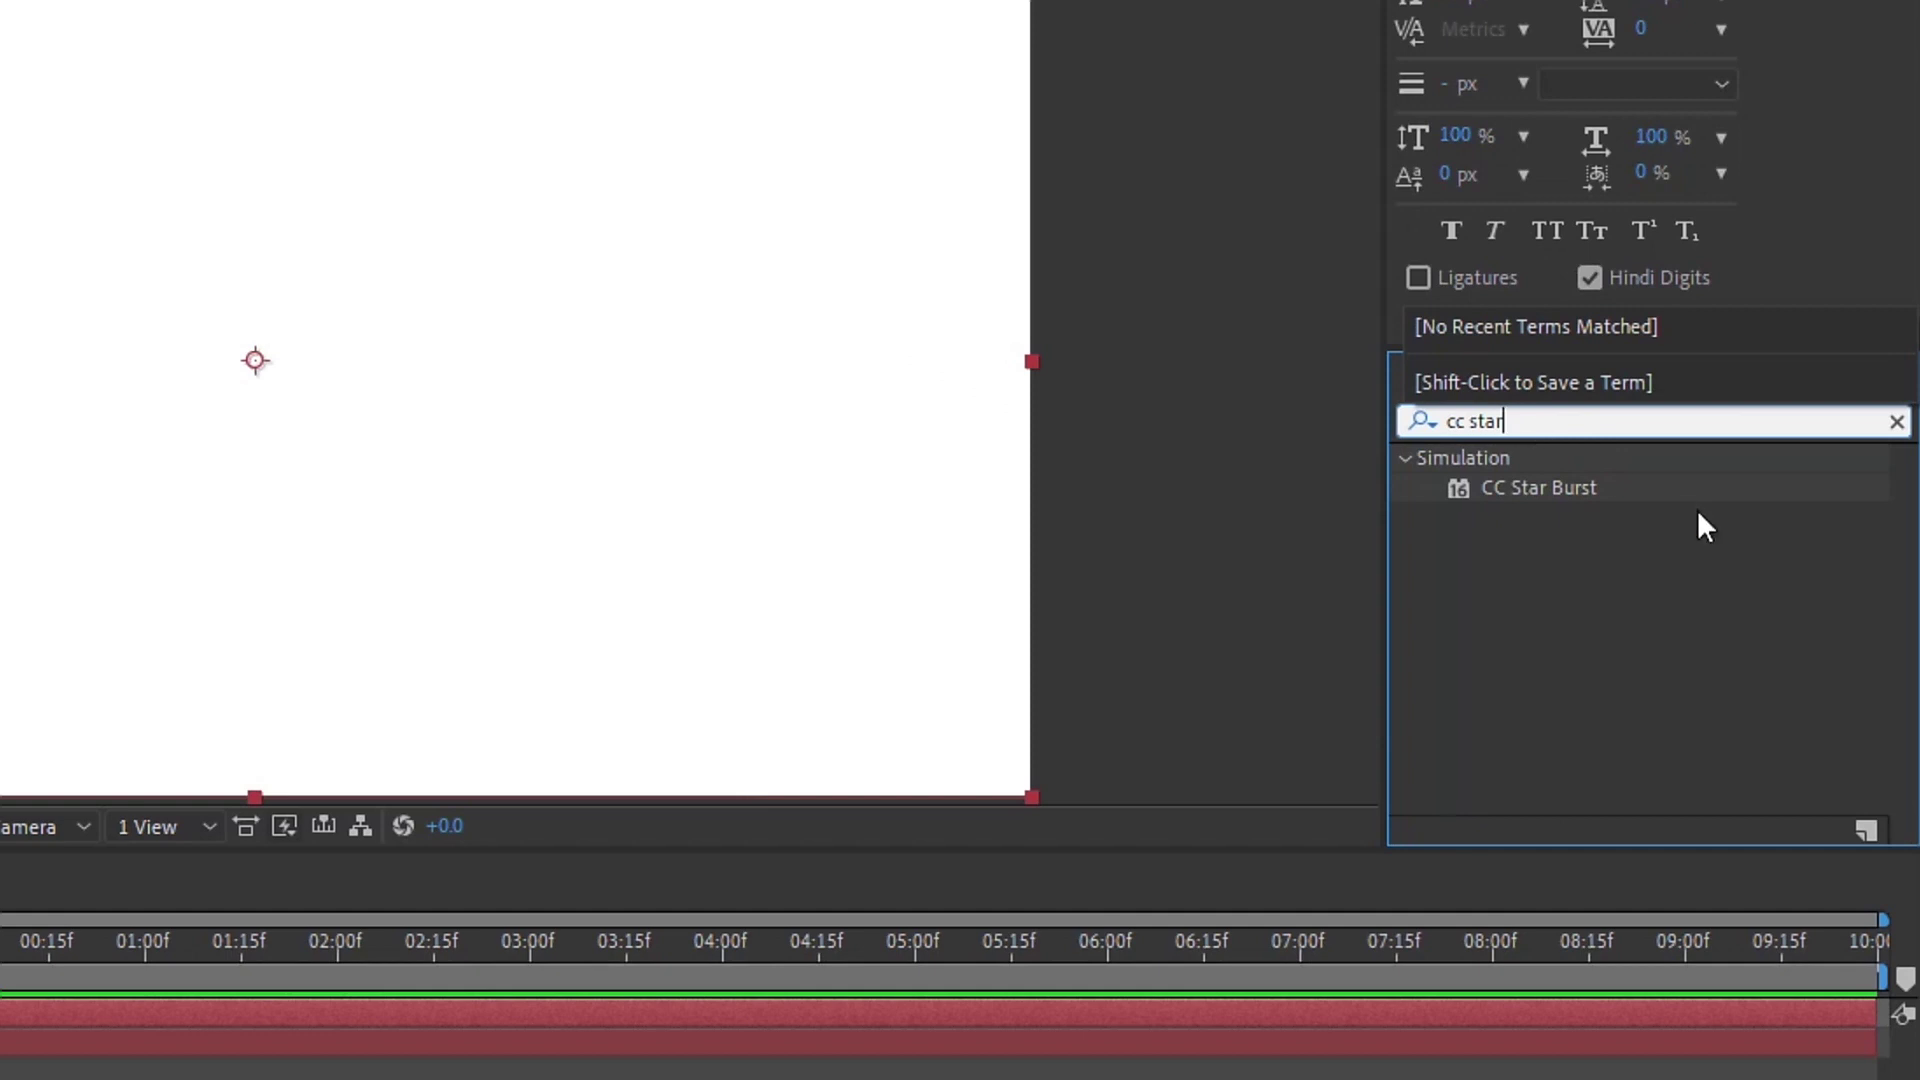
double_click(1575, 491)
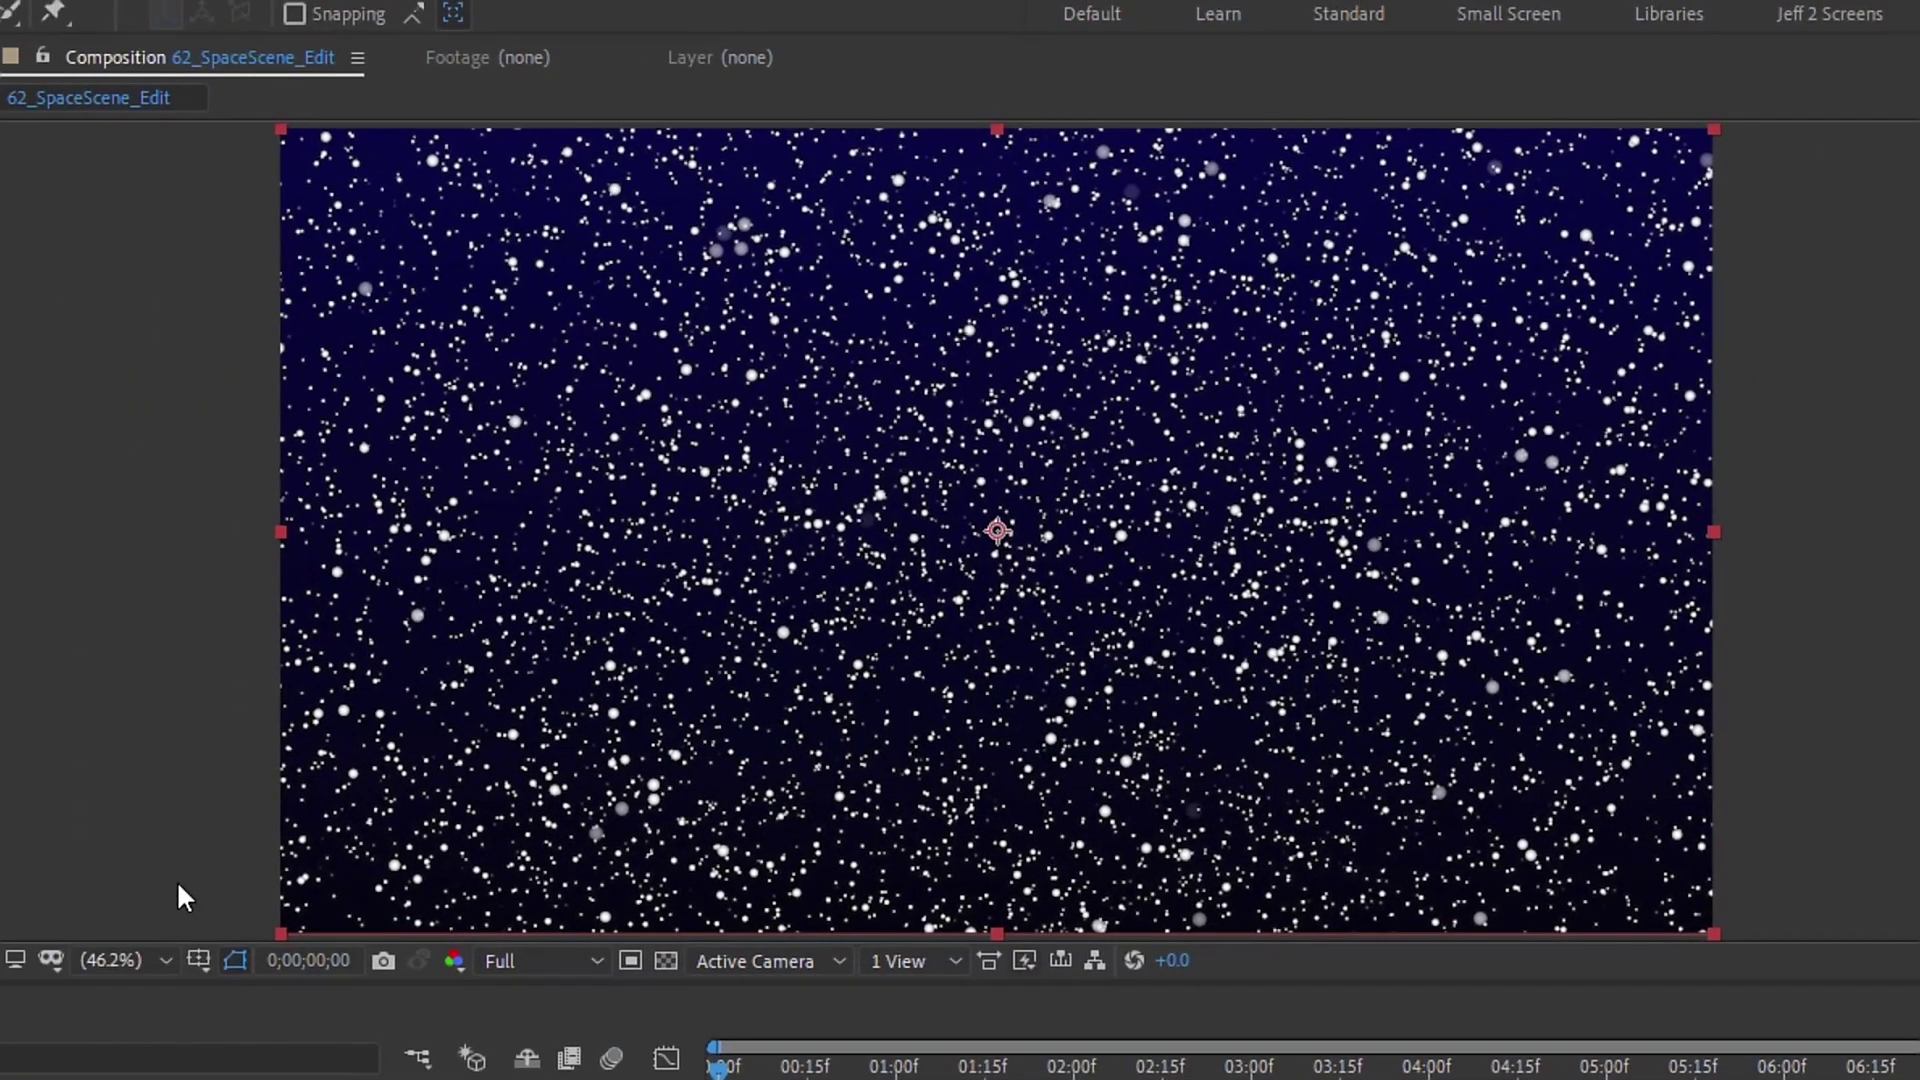
mouse_move(734, 1072)
left_mouse_down()
mouse_move(776, 1072)
mouse_move(718, 1070)
left_mouse_up()
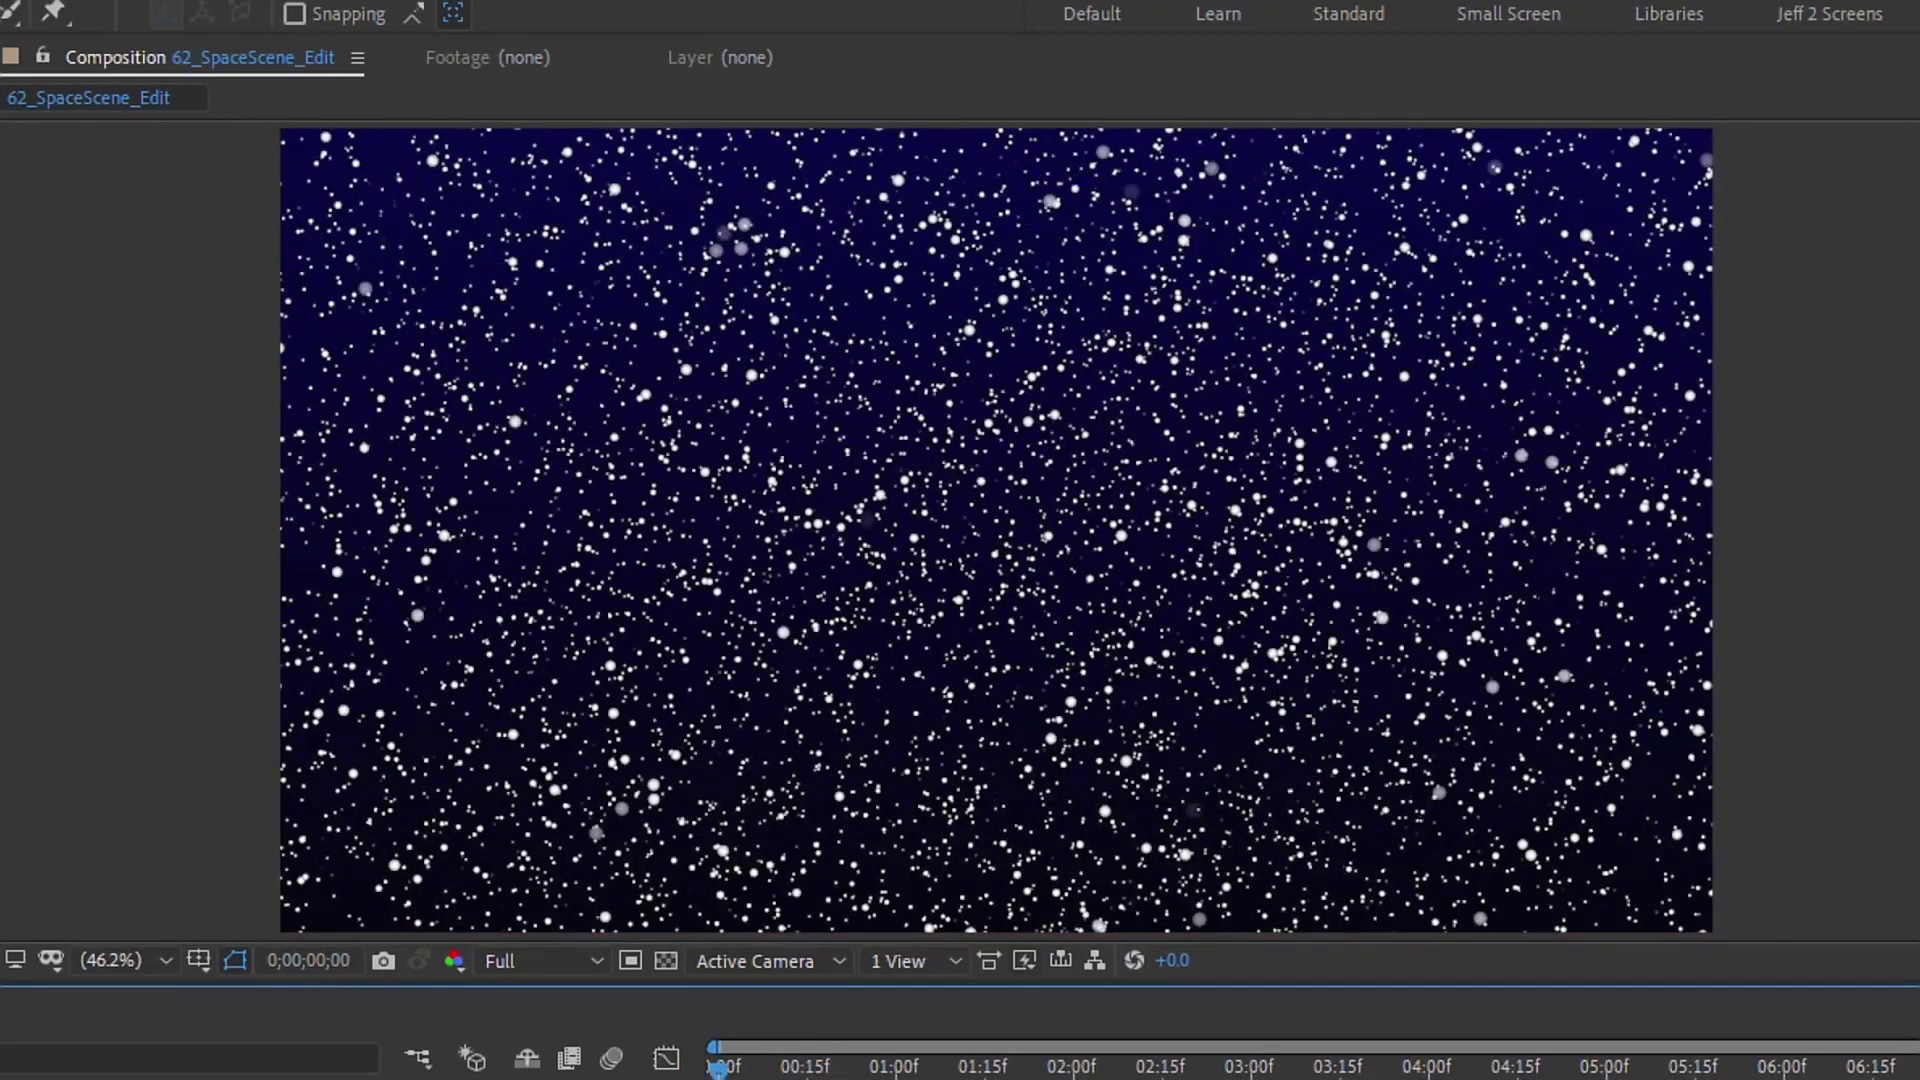
key("space")
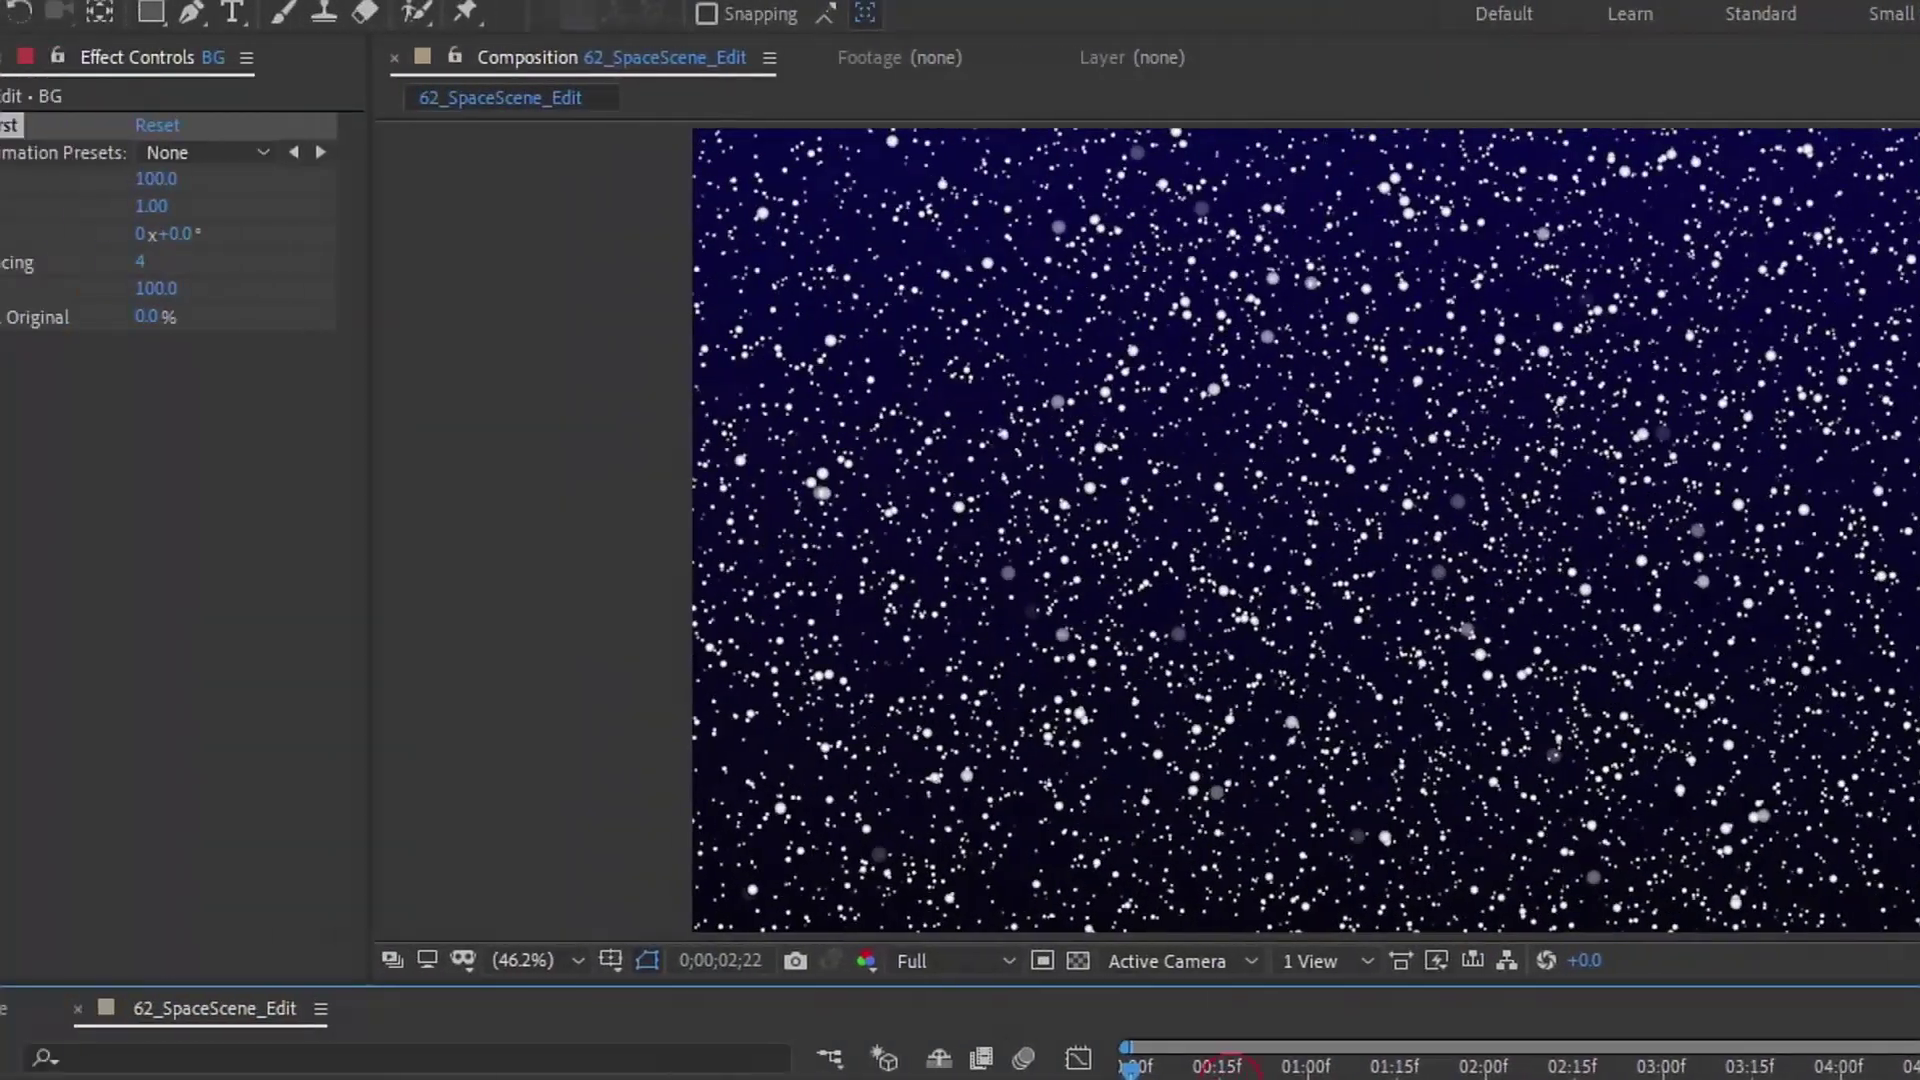
key("space")
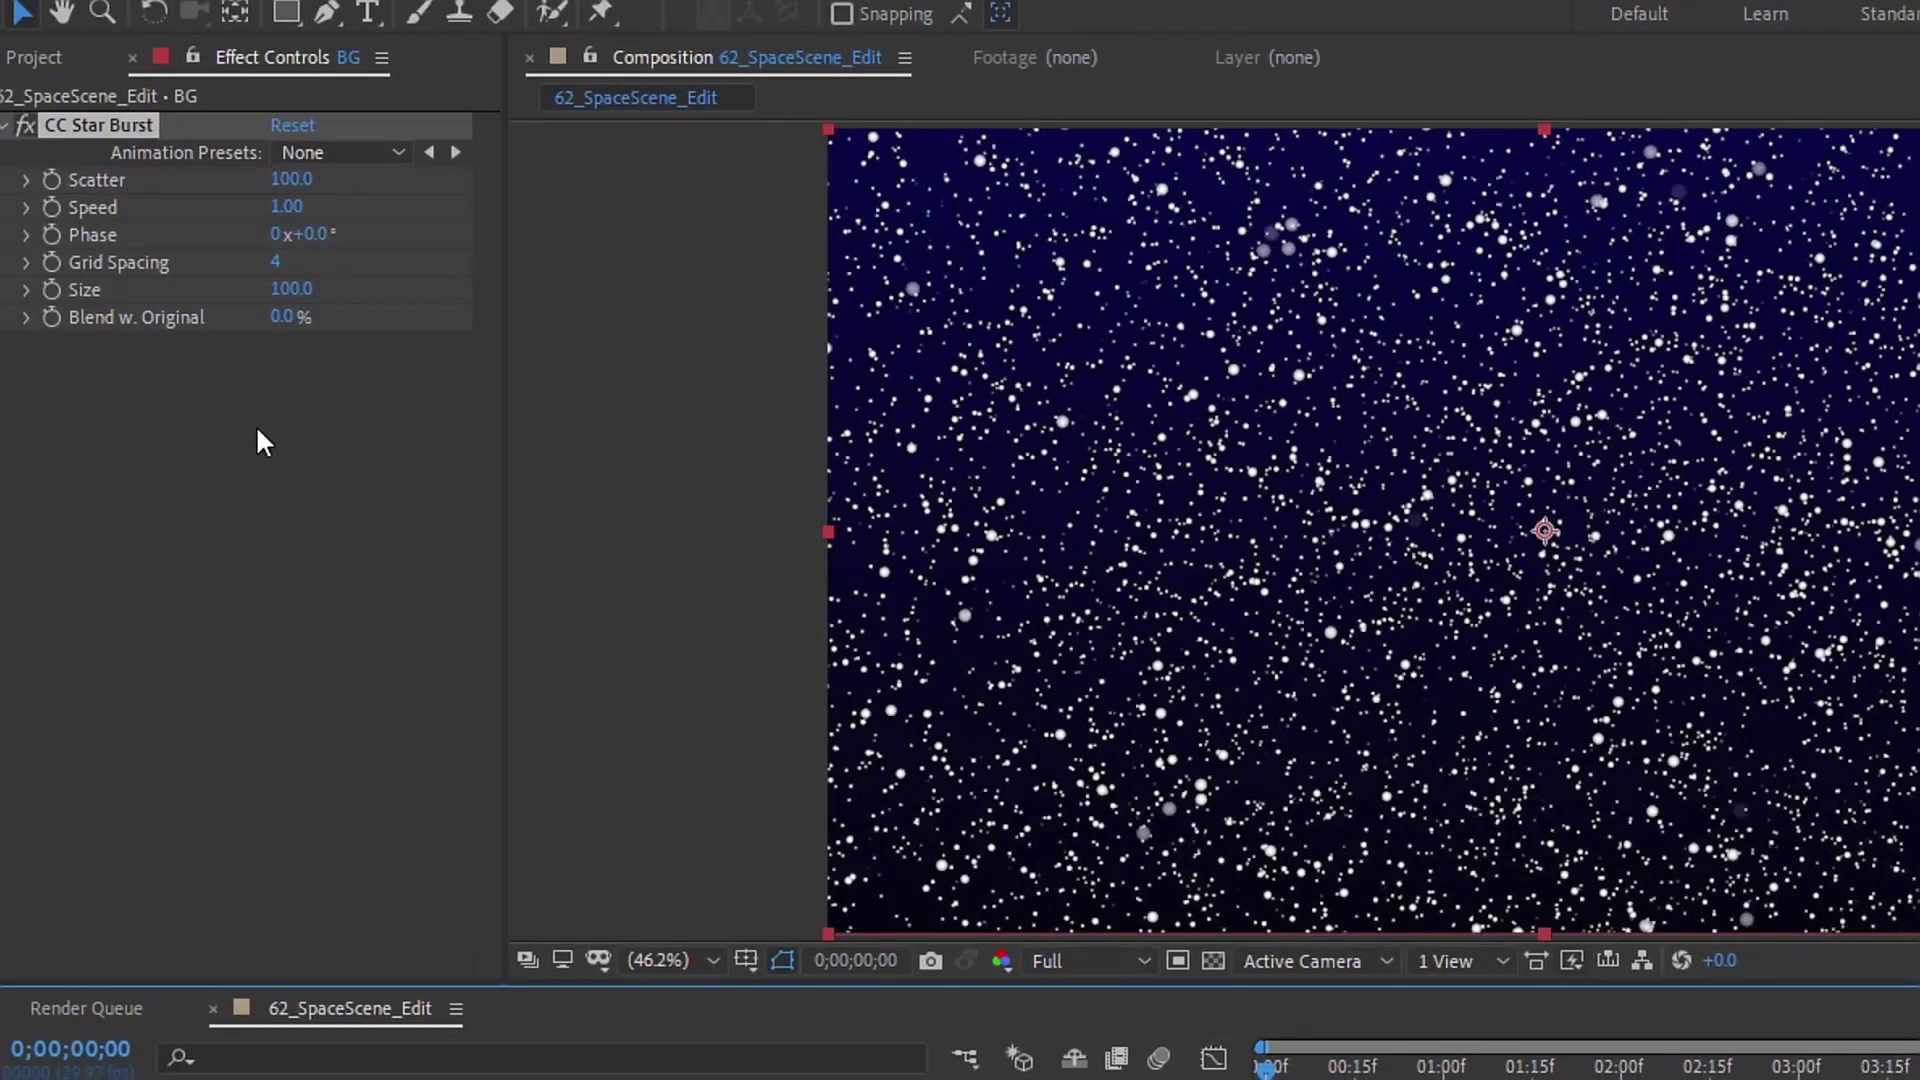
Step: Set CC Star Burst's Scatter to 225 and Speed to 0.05, and preview the star movement
left_click(294, 181)
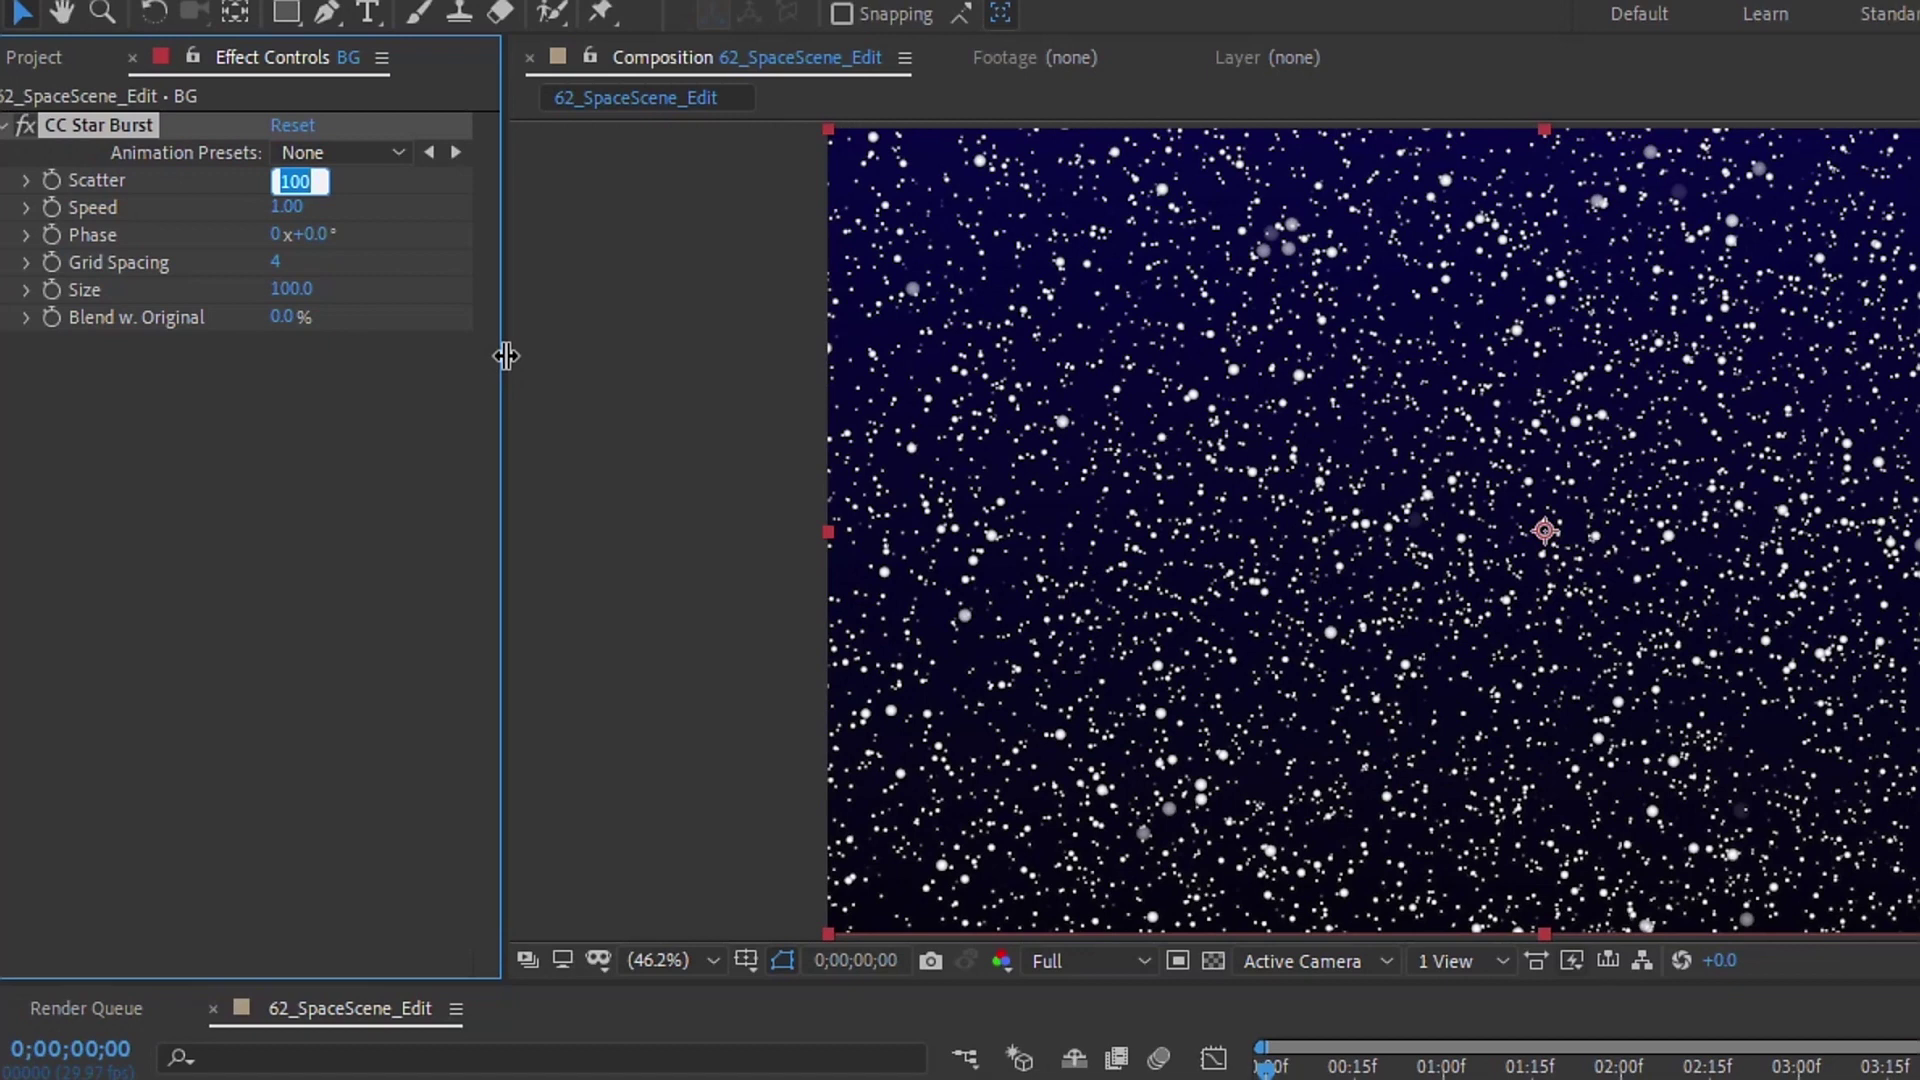
left_click(378, 465)
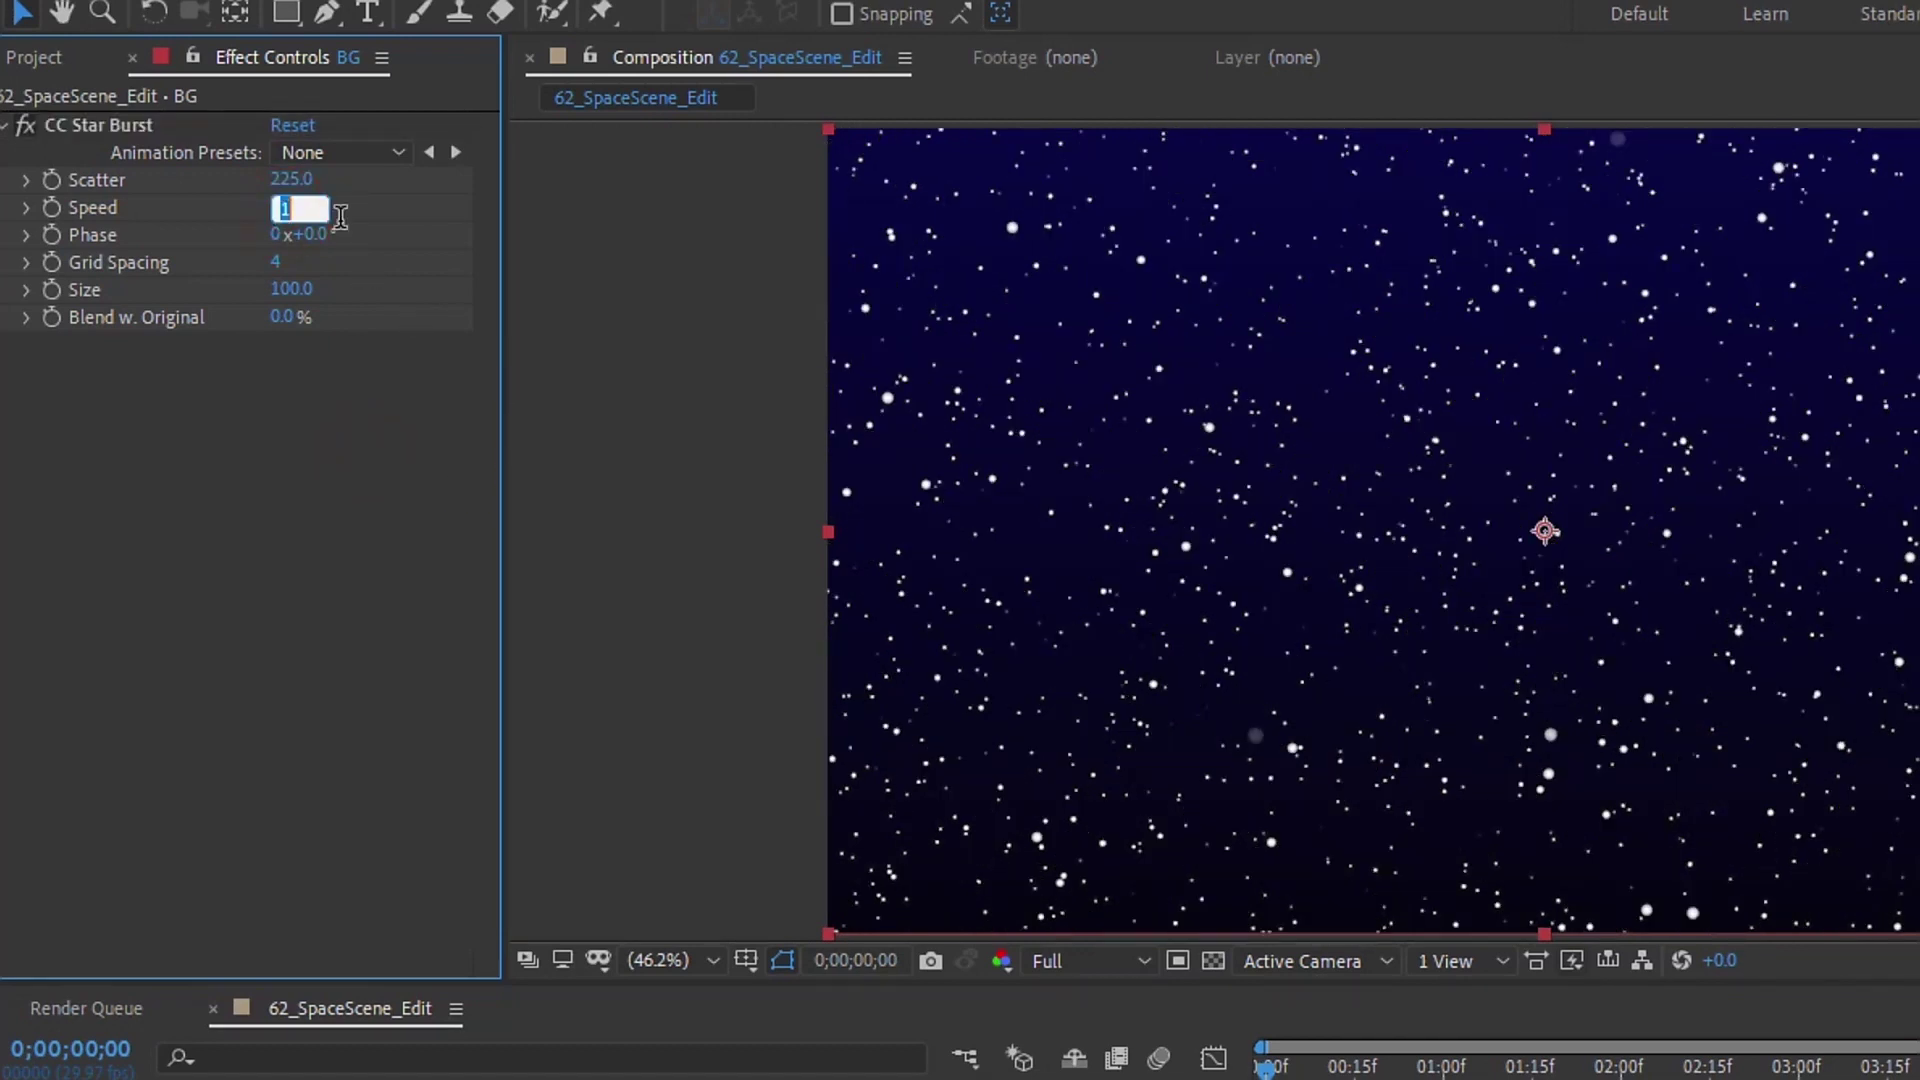
type(".05")
left_click(320, 510)
key("space")
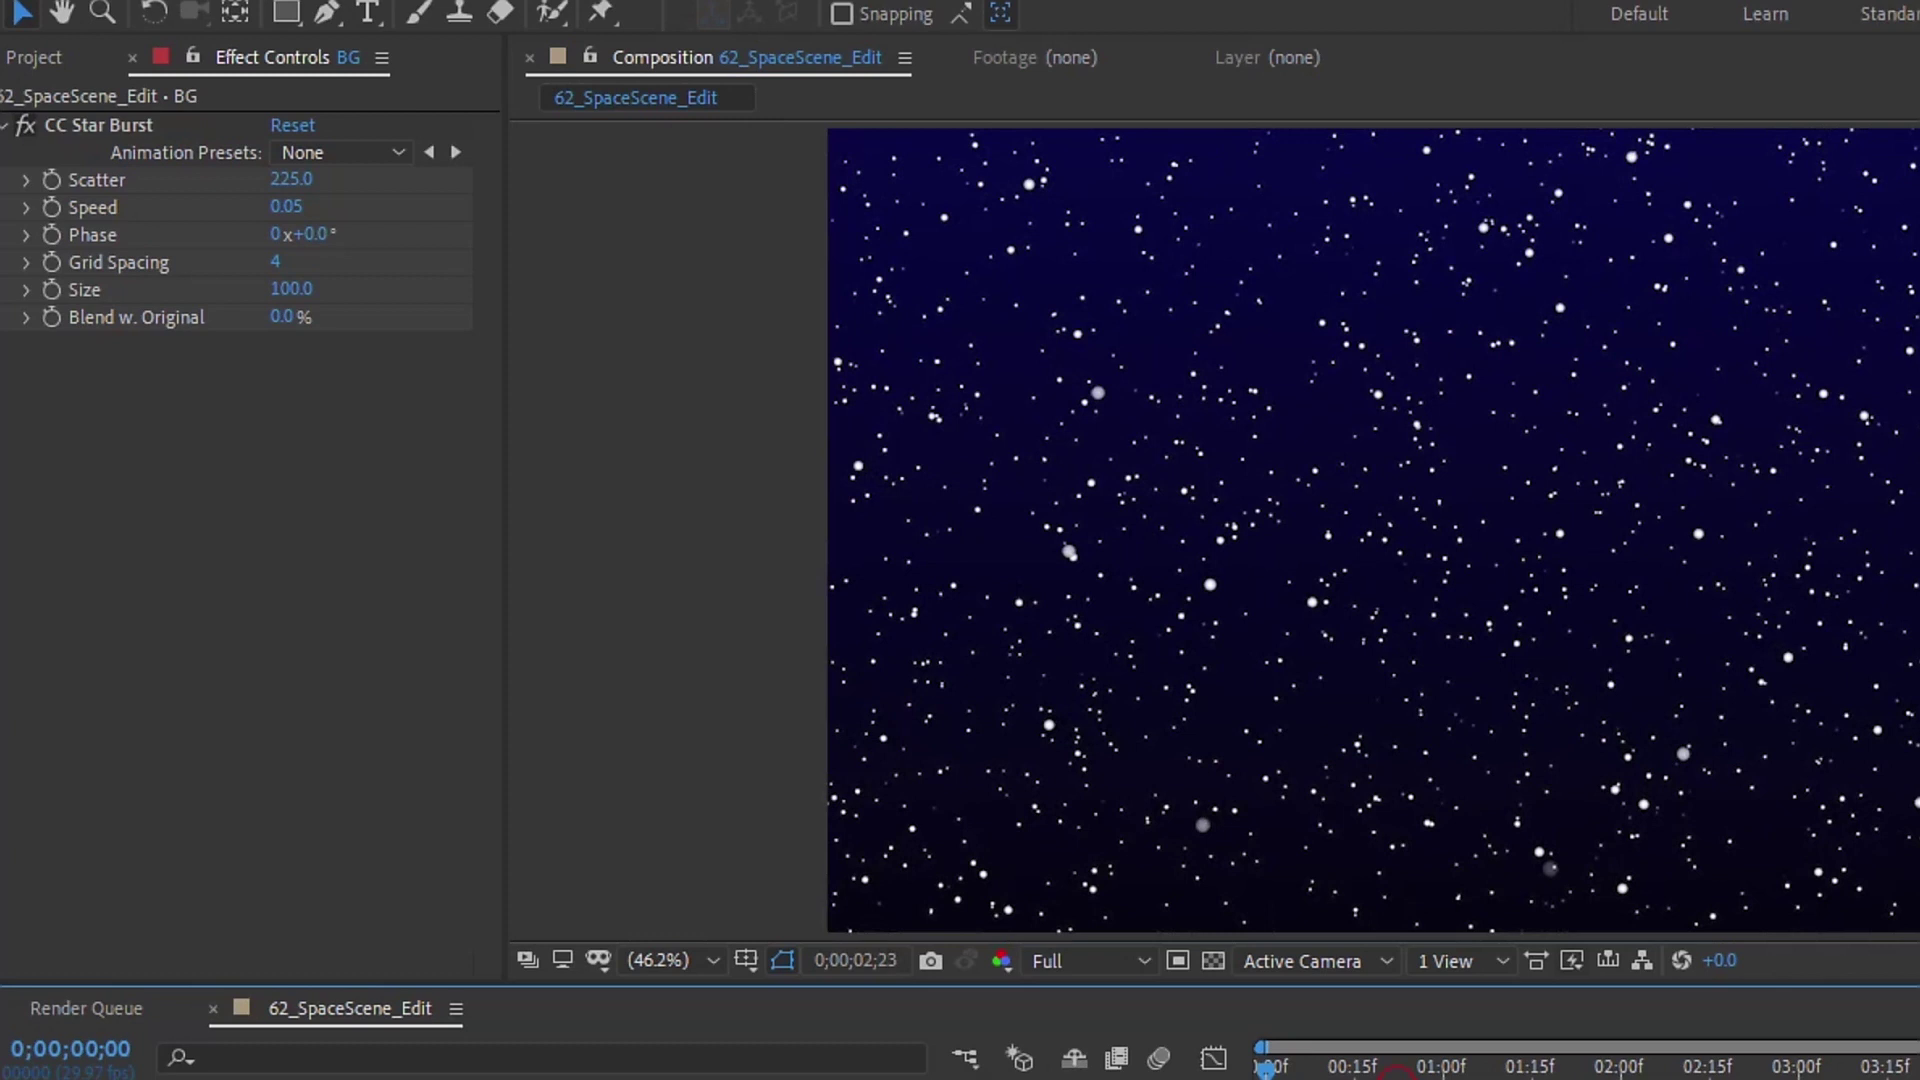
key("space")
Step: Set CC Star Burst's Size to 20 and Grid Spacing to 2, checking the stars at 100% magnification
left_click(280, 294)
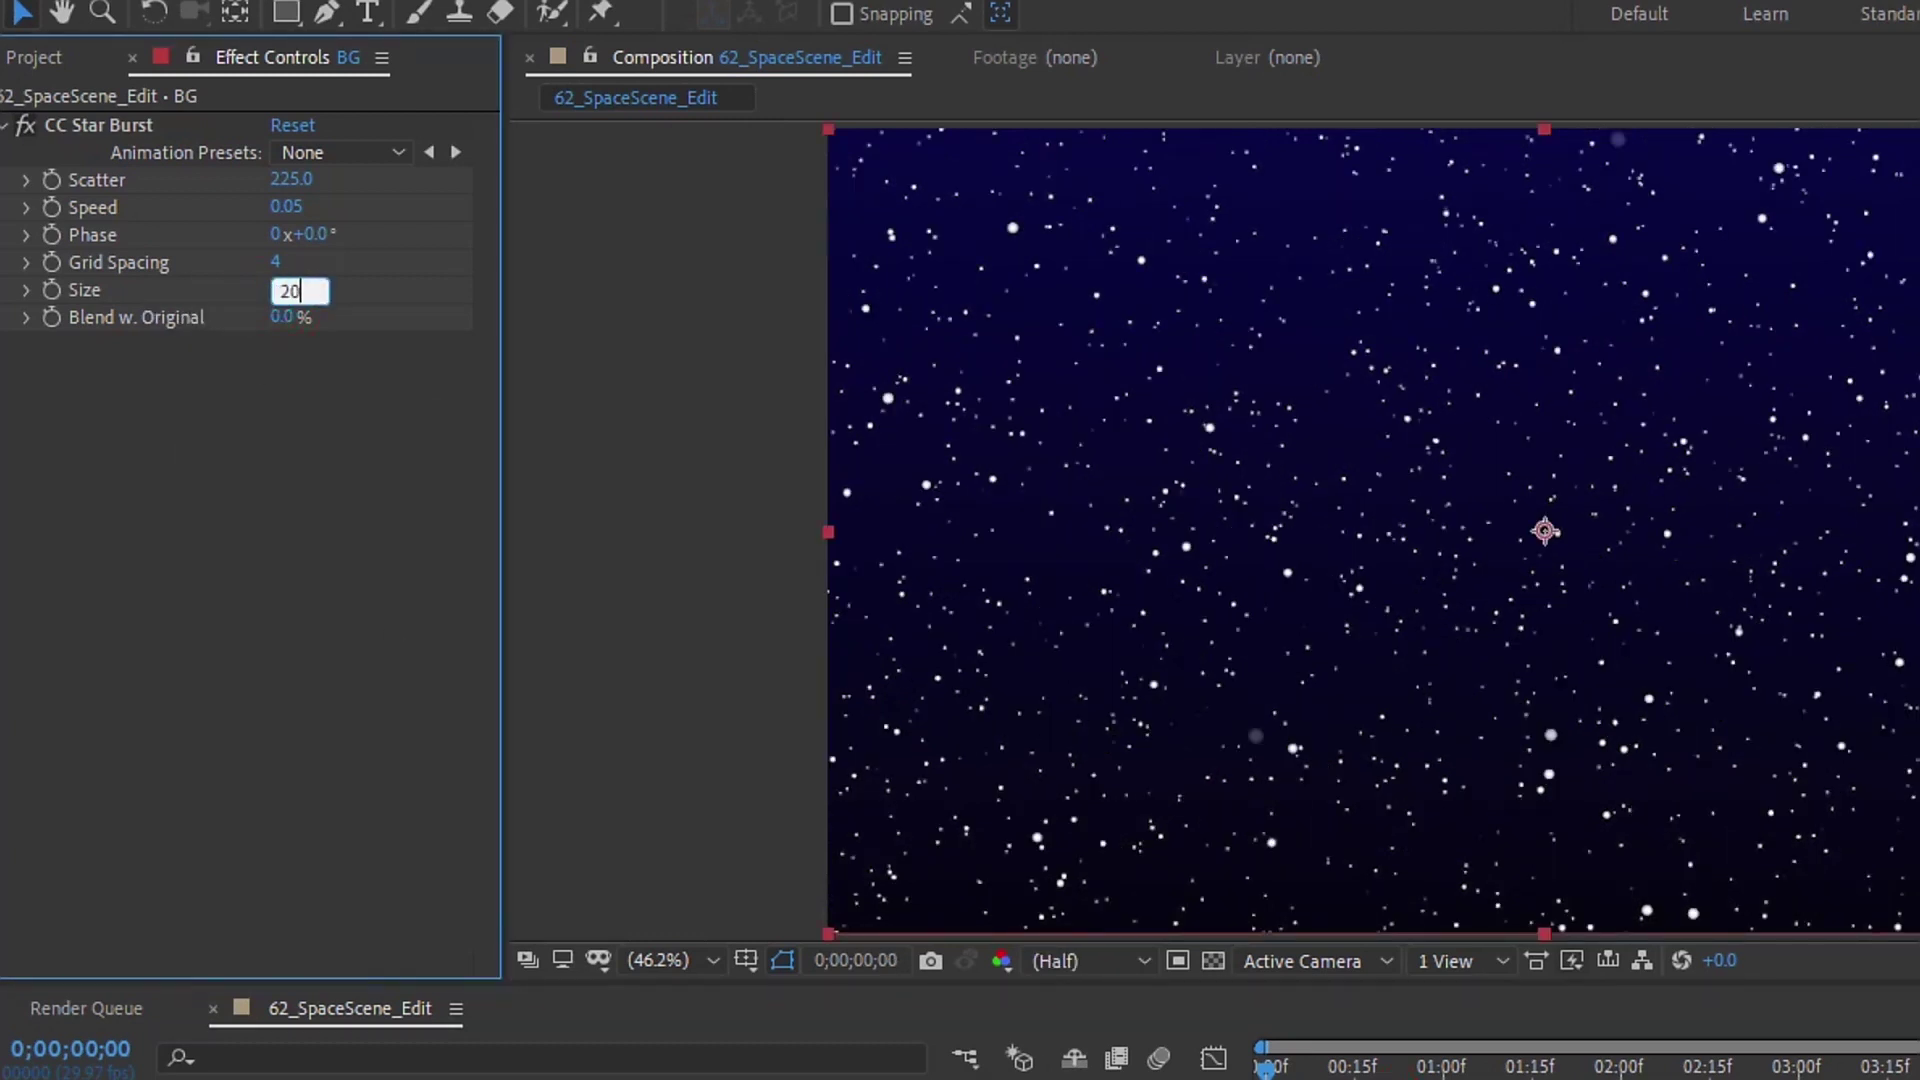
key("Return")
key("slash")
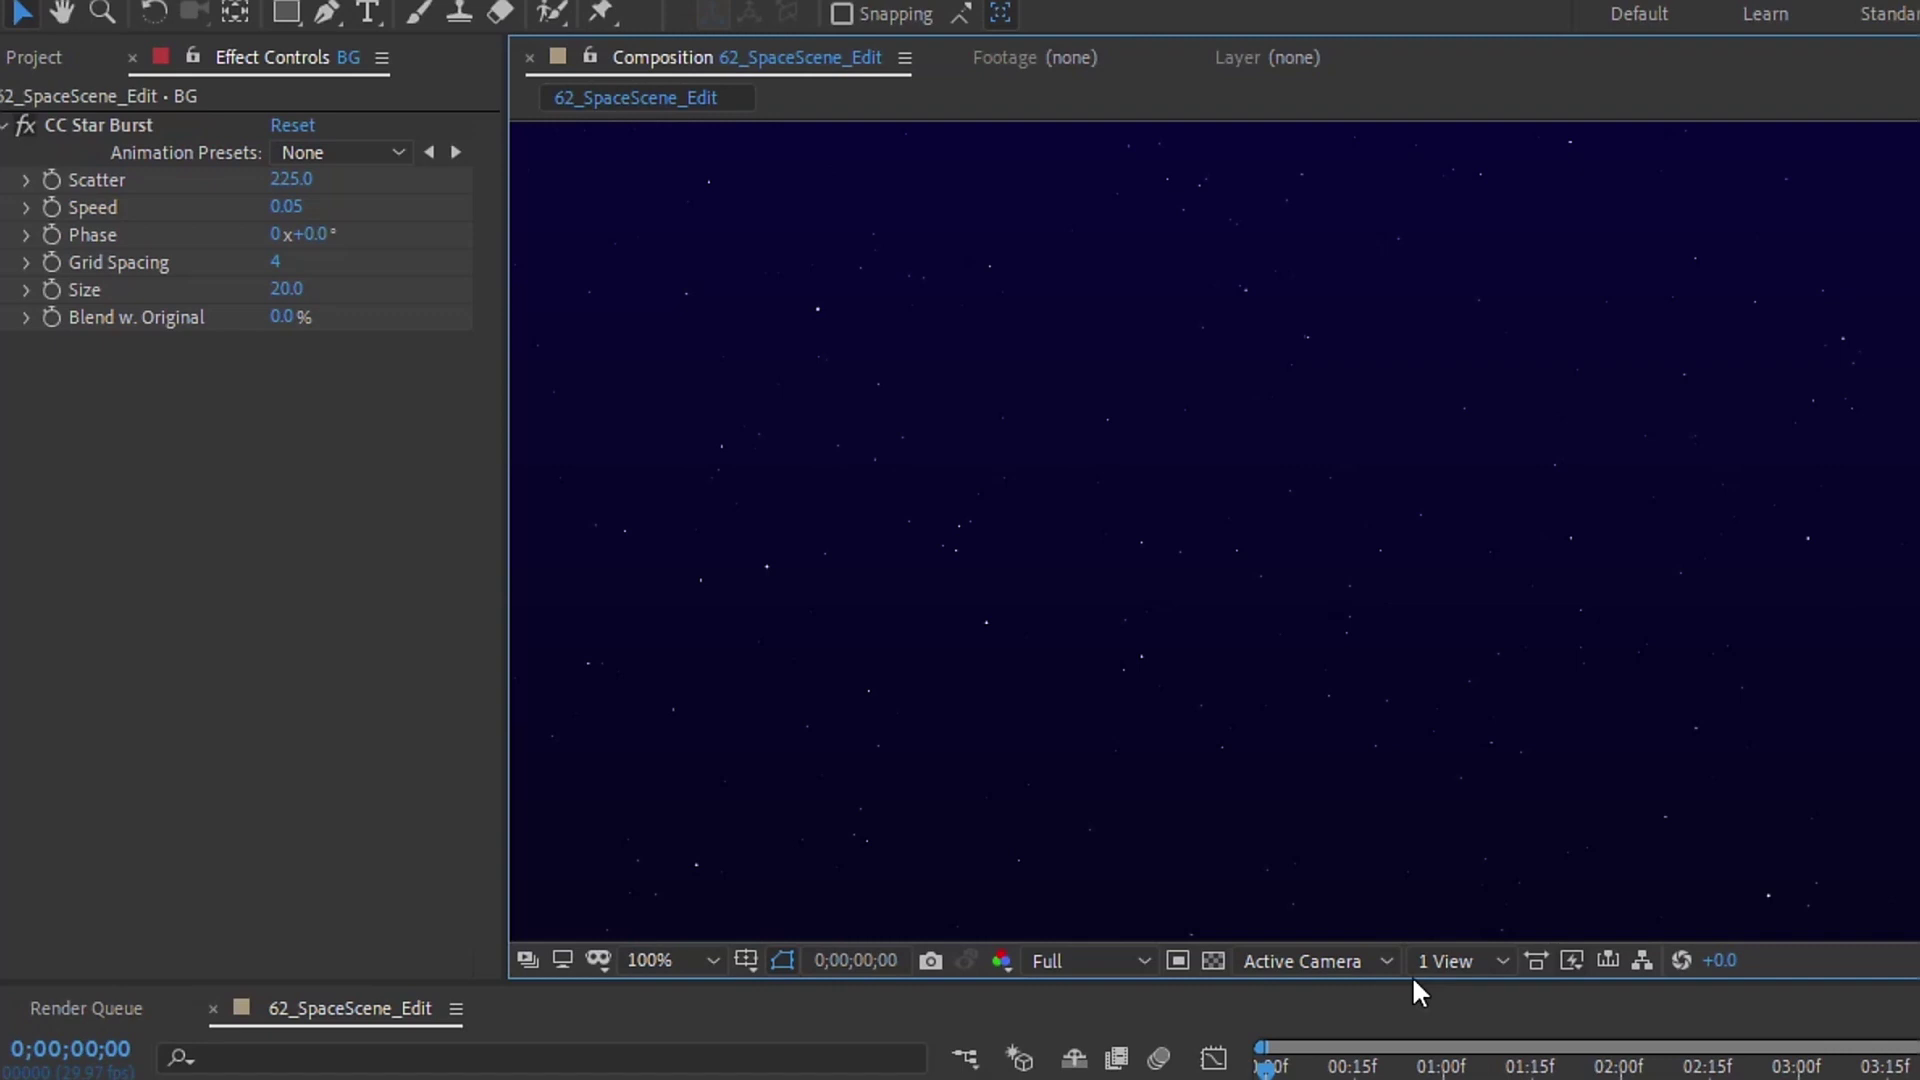
left_click_drag(1413, 978, 1413, 994)
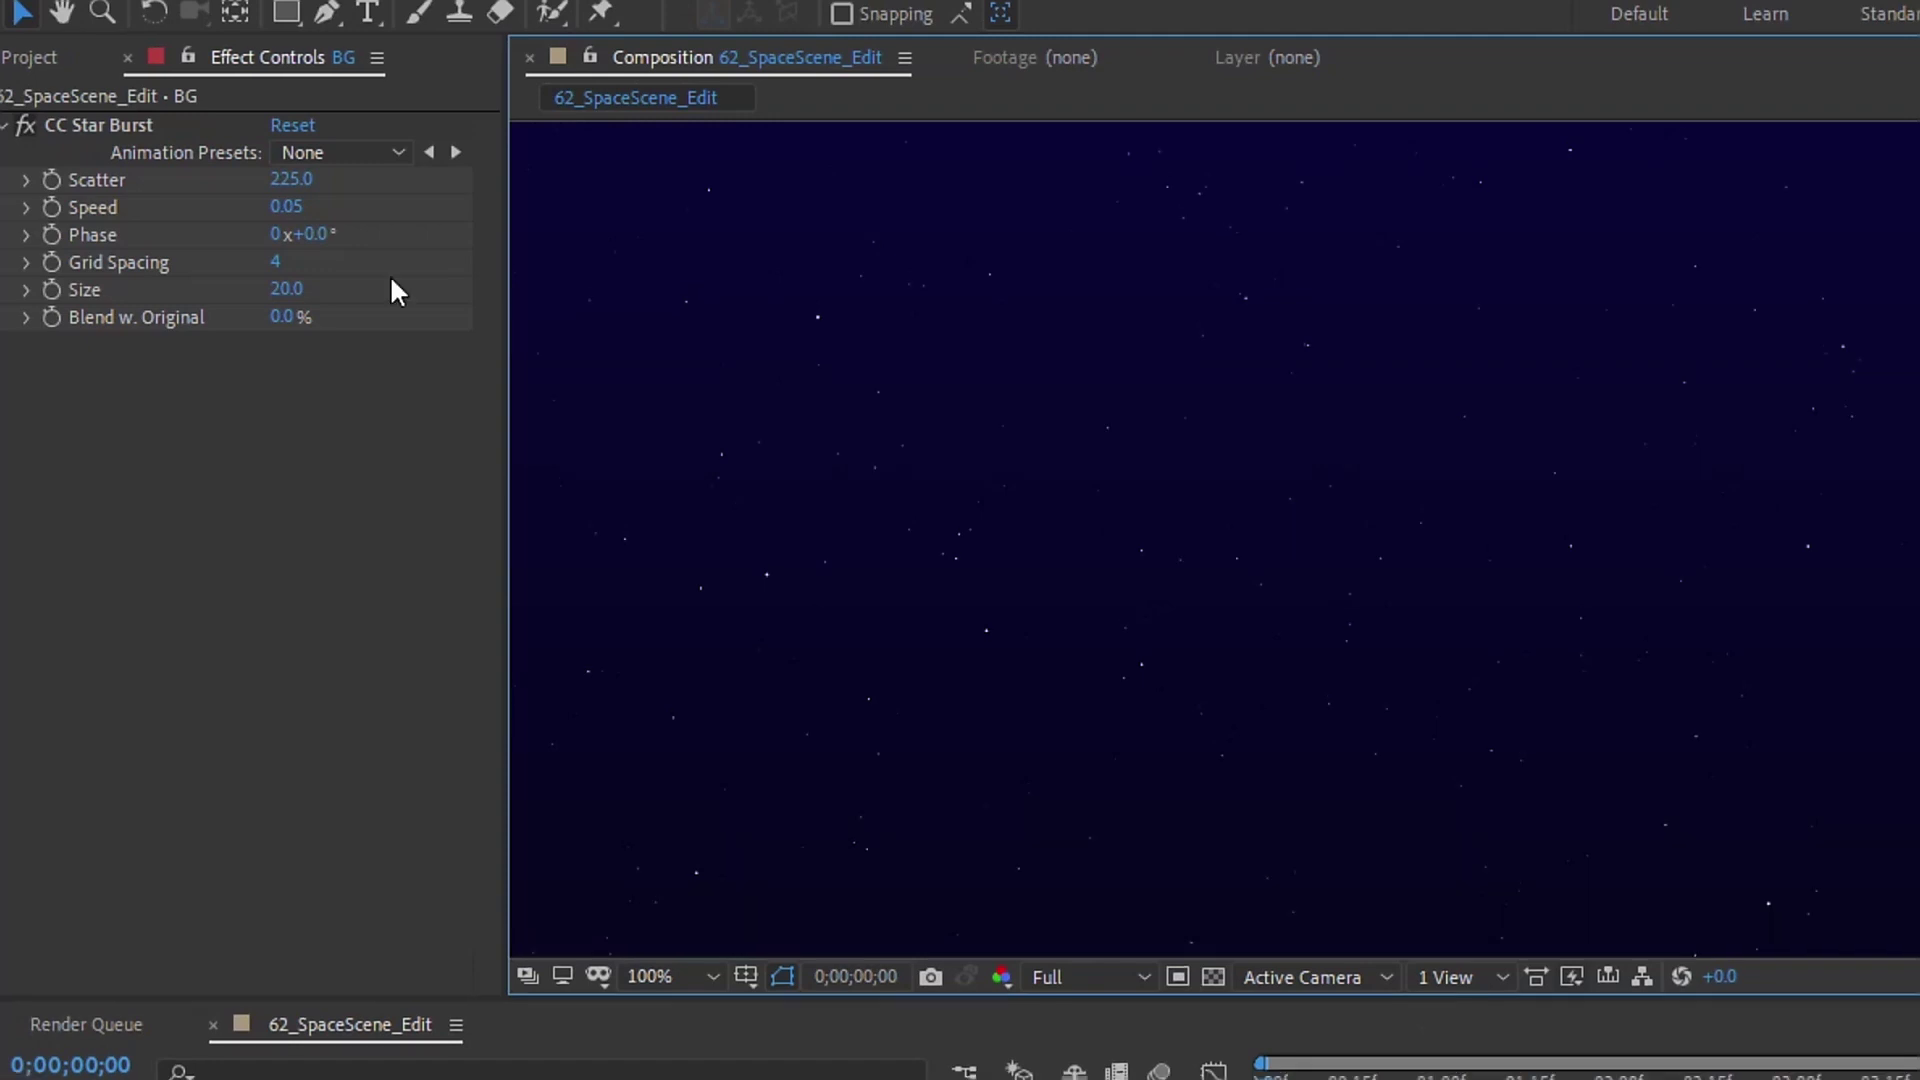
left_click(278, 262)
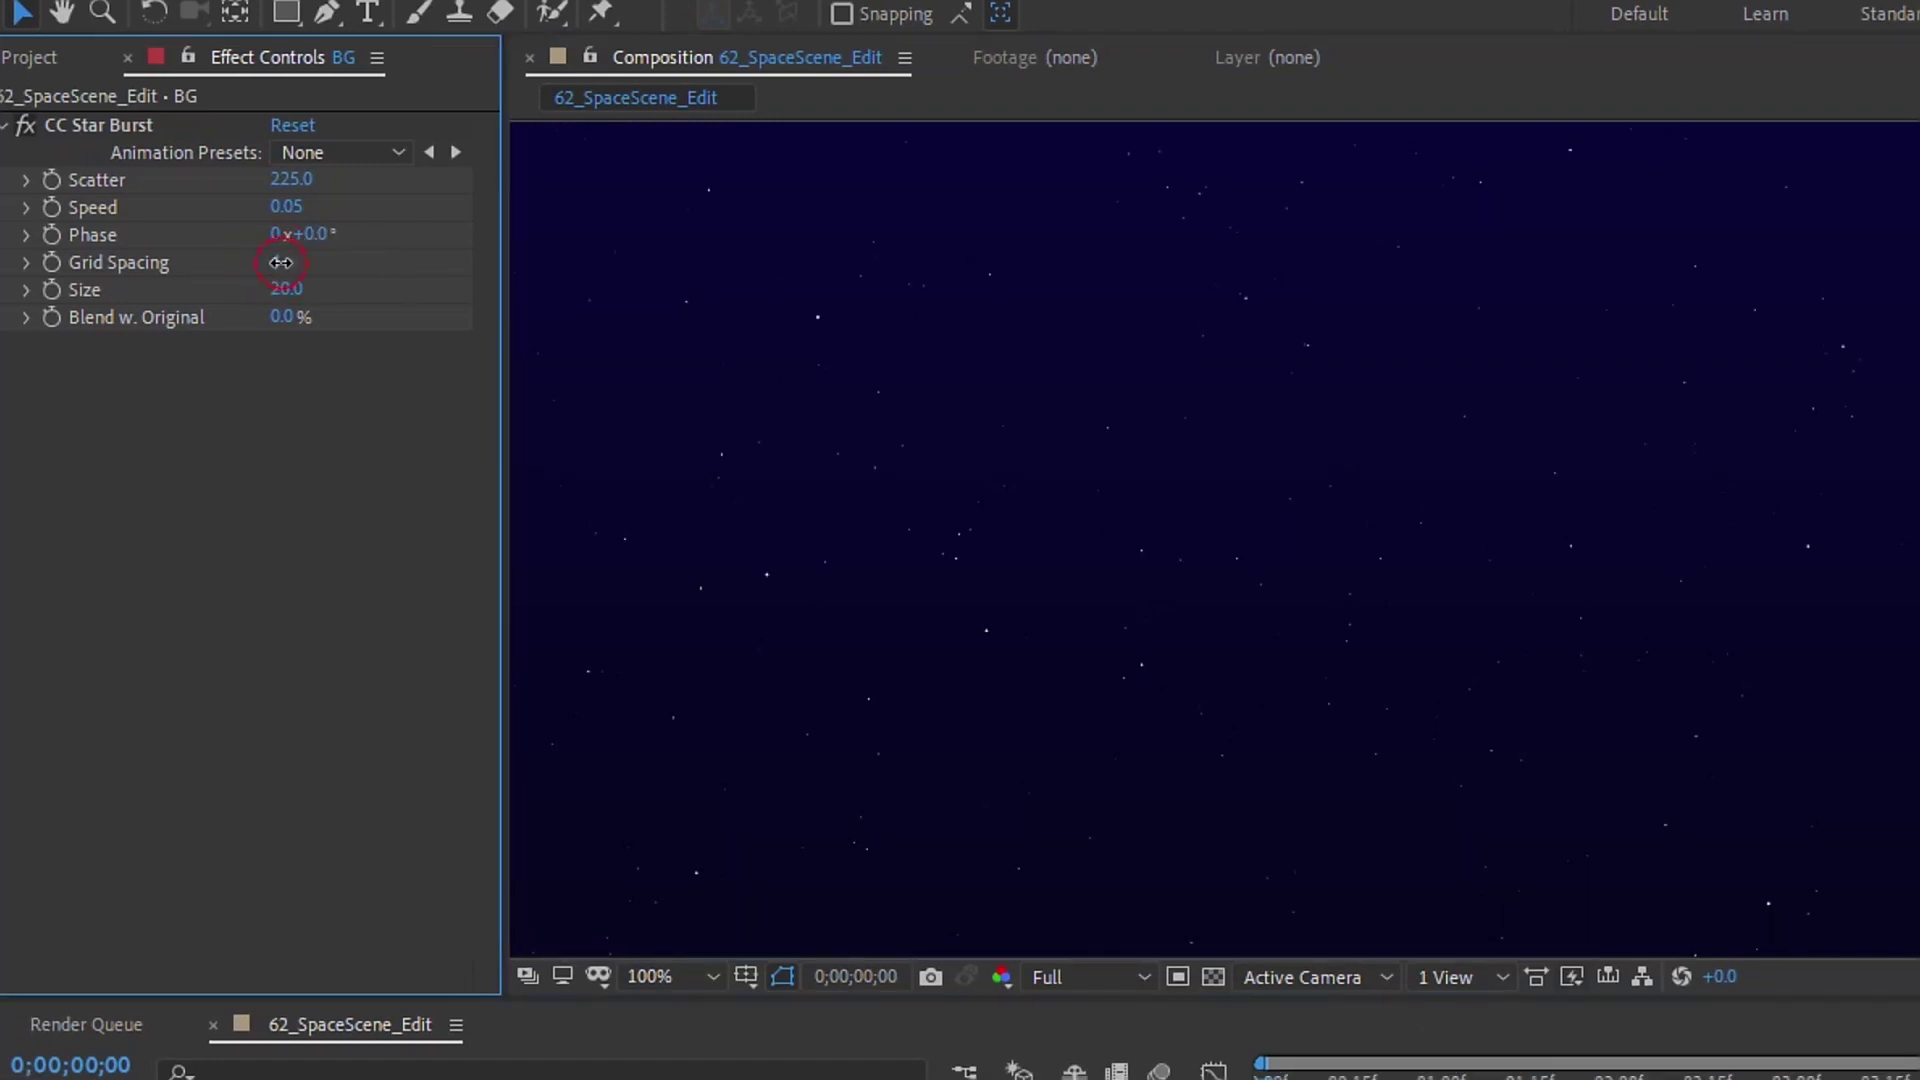
type("2")
key("Return")
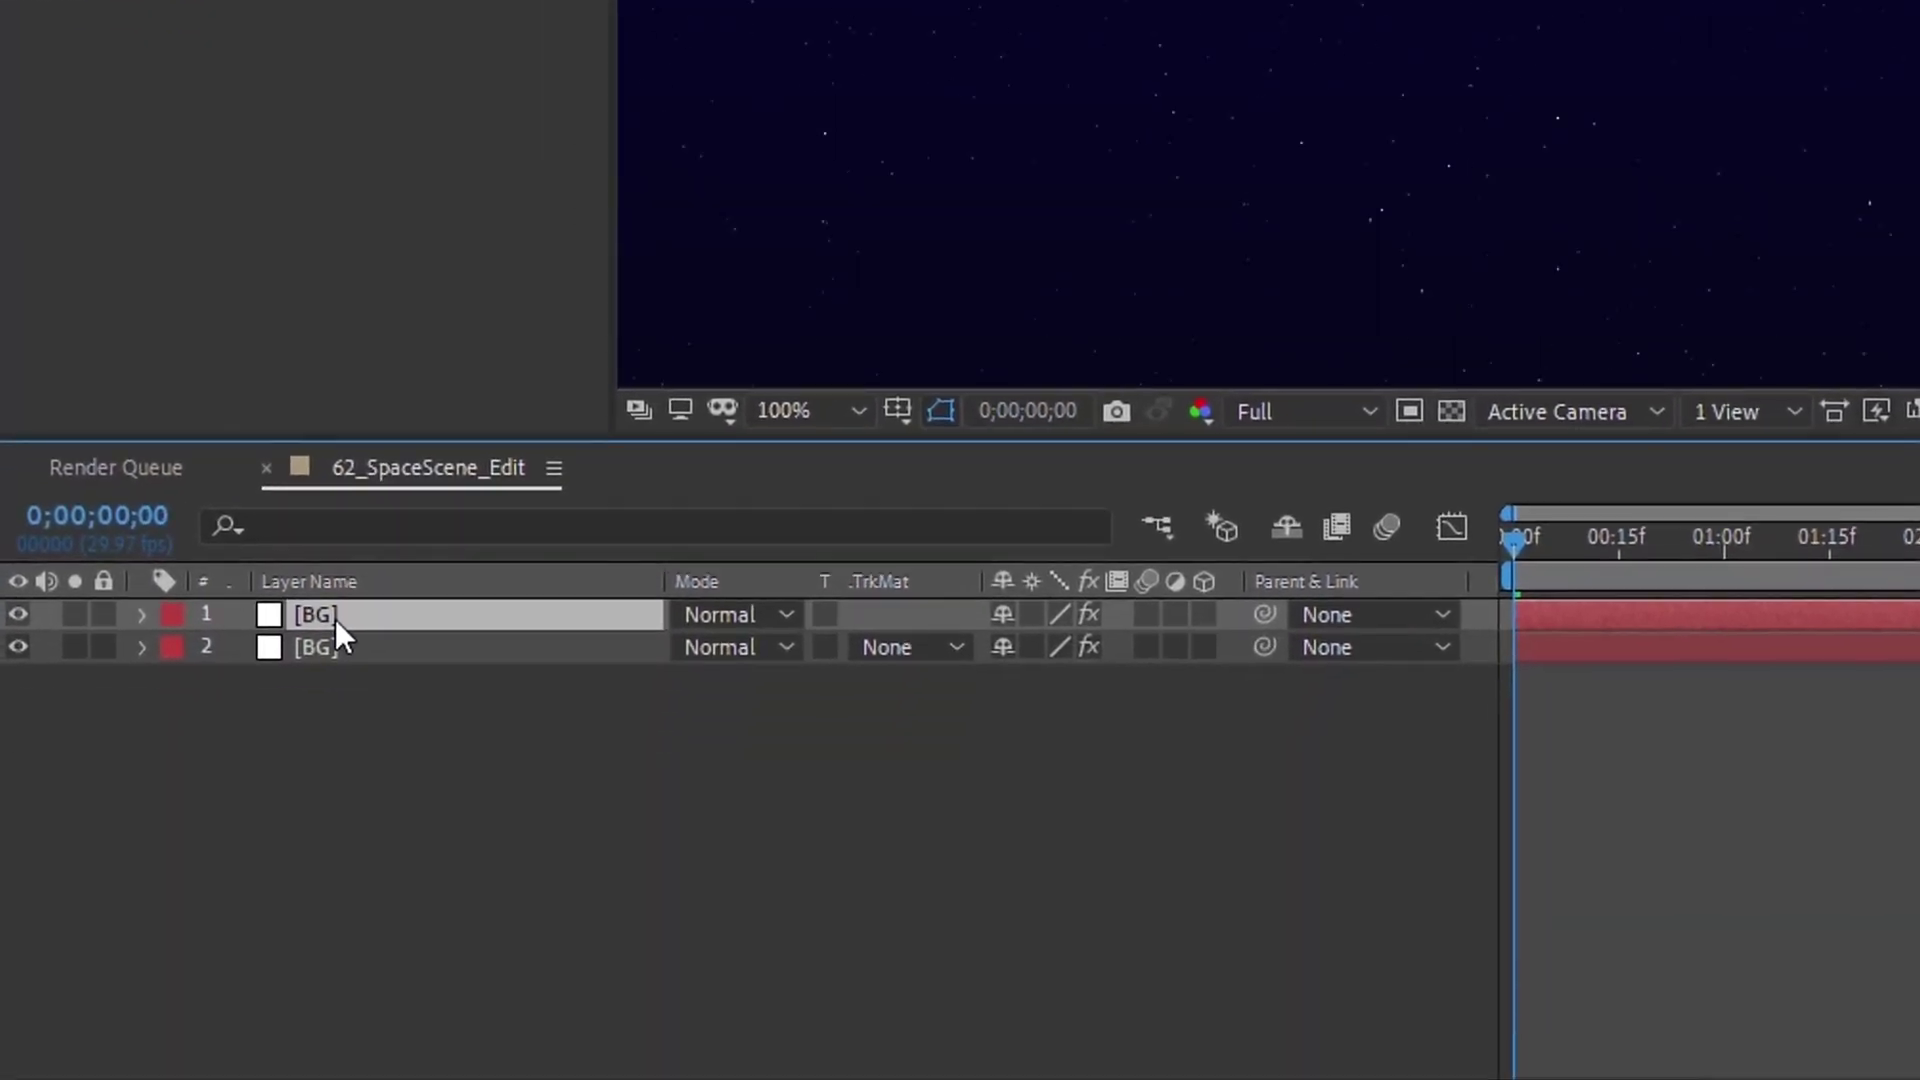
Step: Rename the upper BG layer to Starfield
key("Return")
type("Starf")
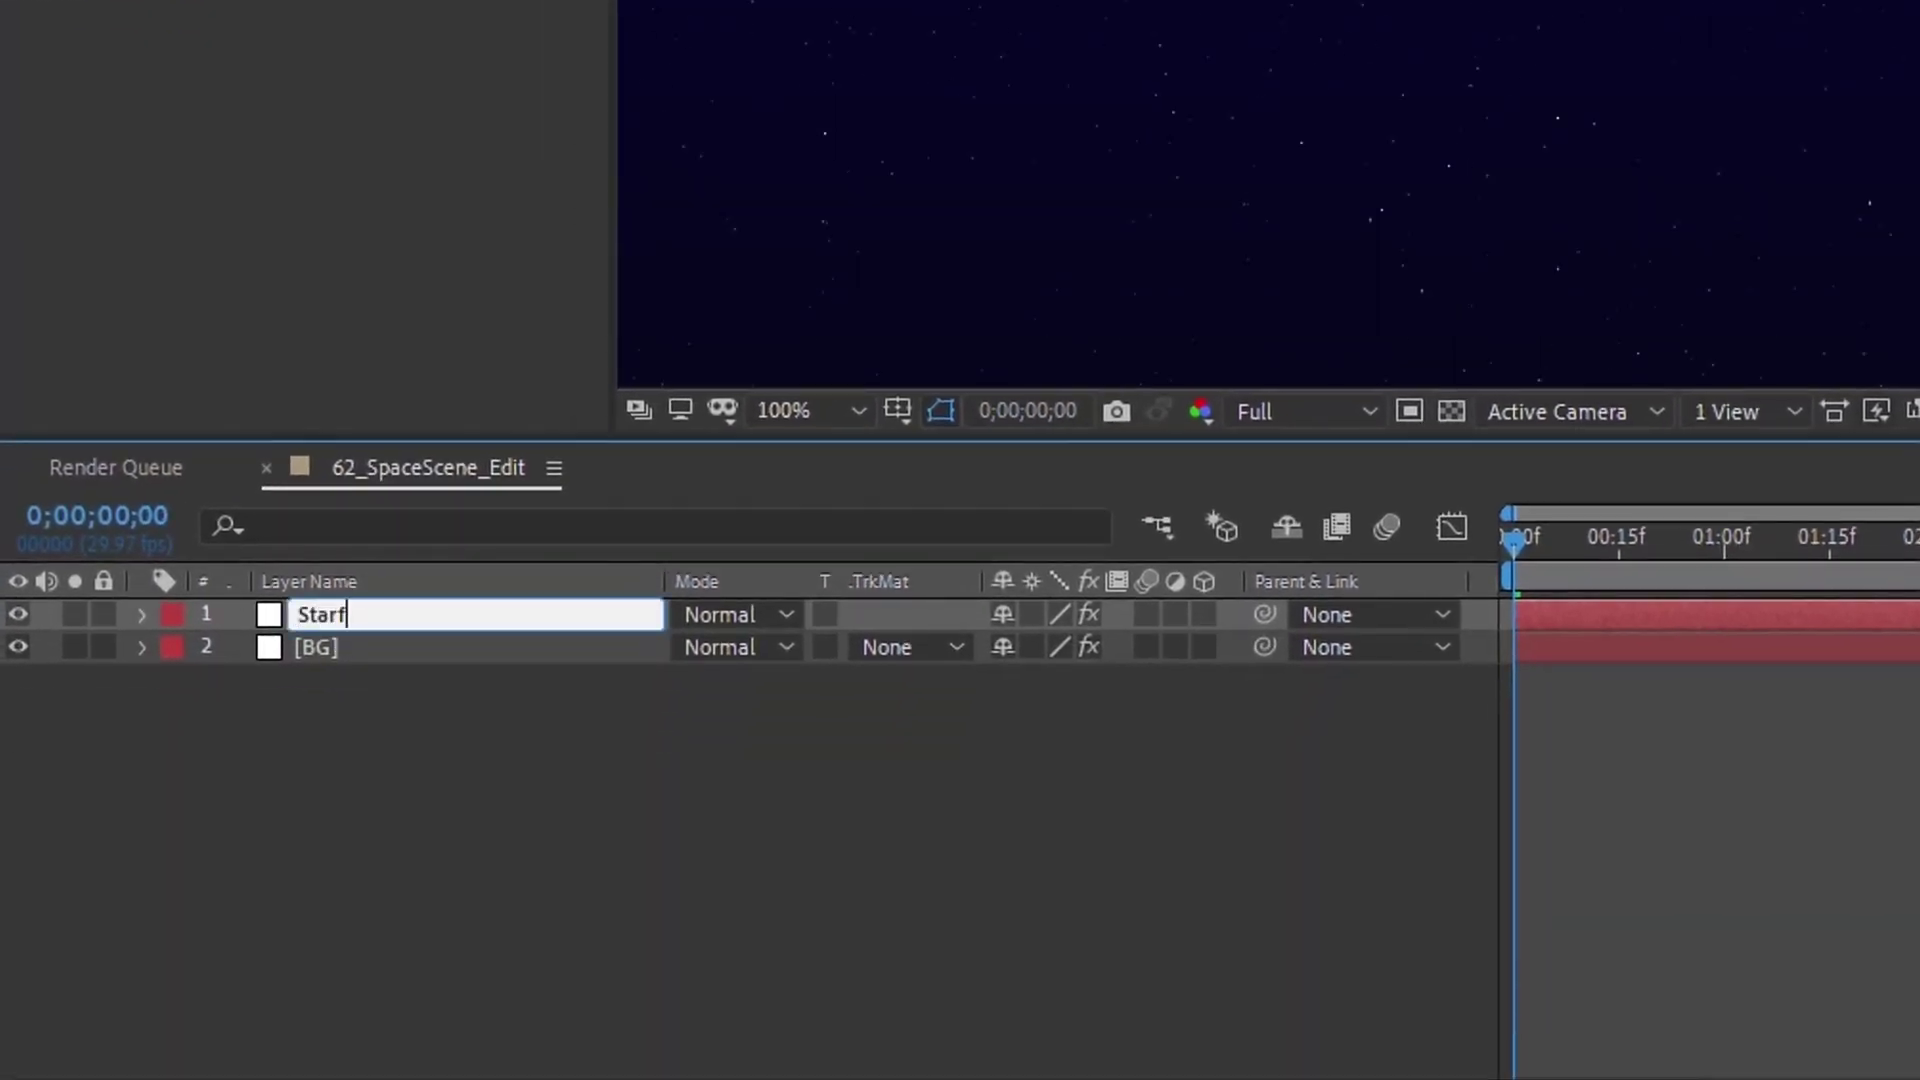
key("Return")
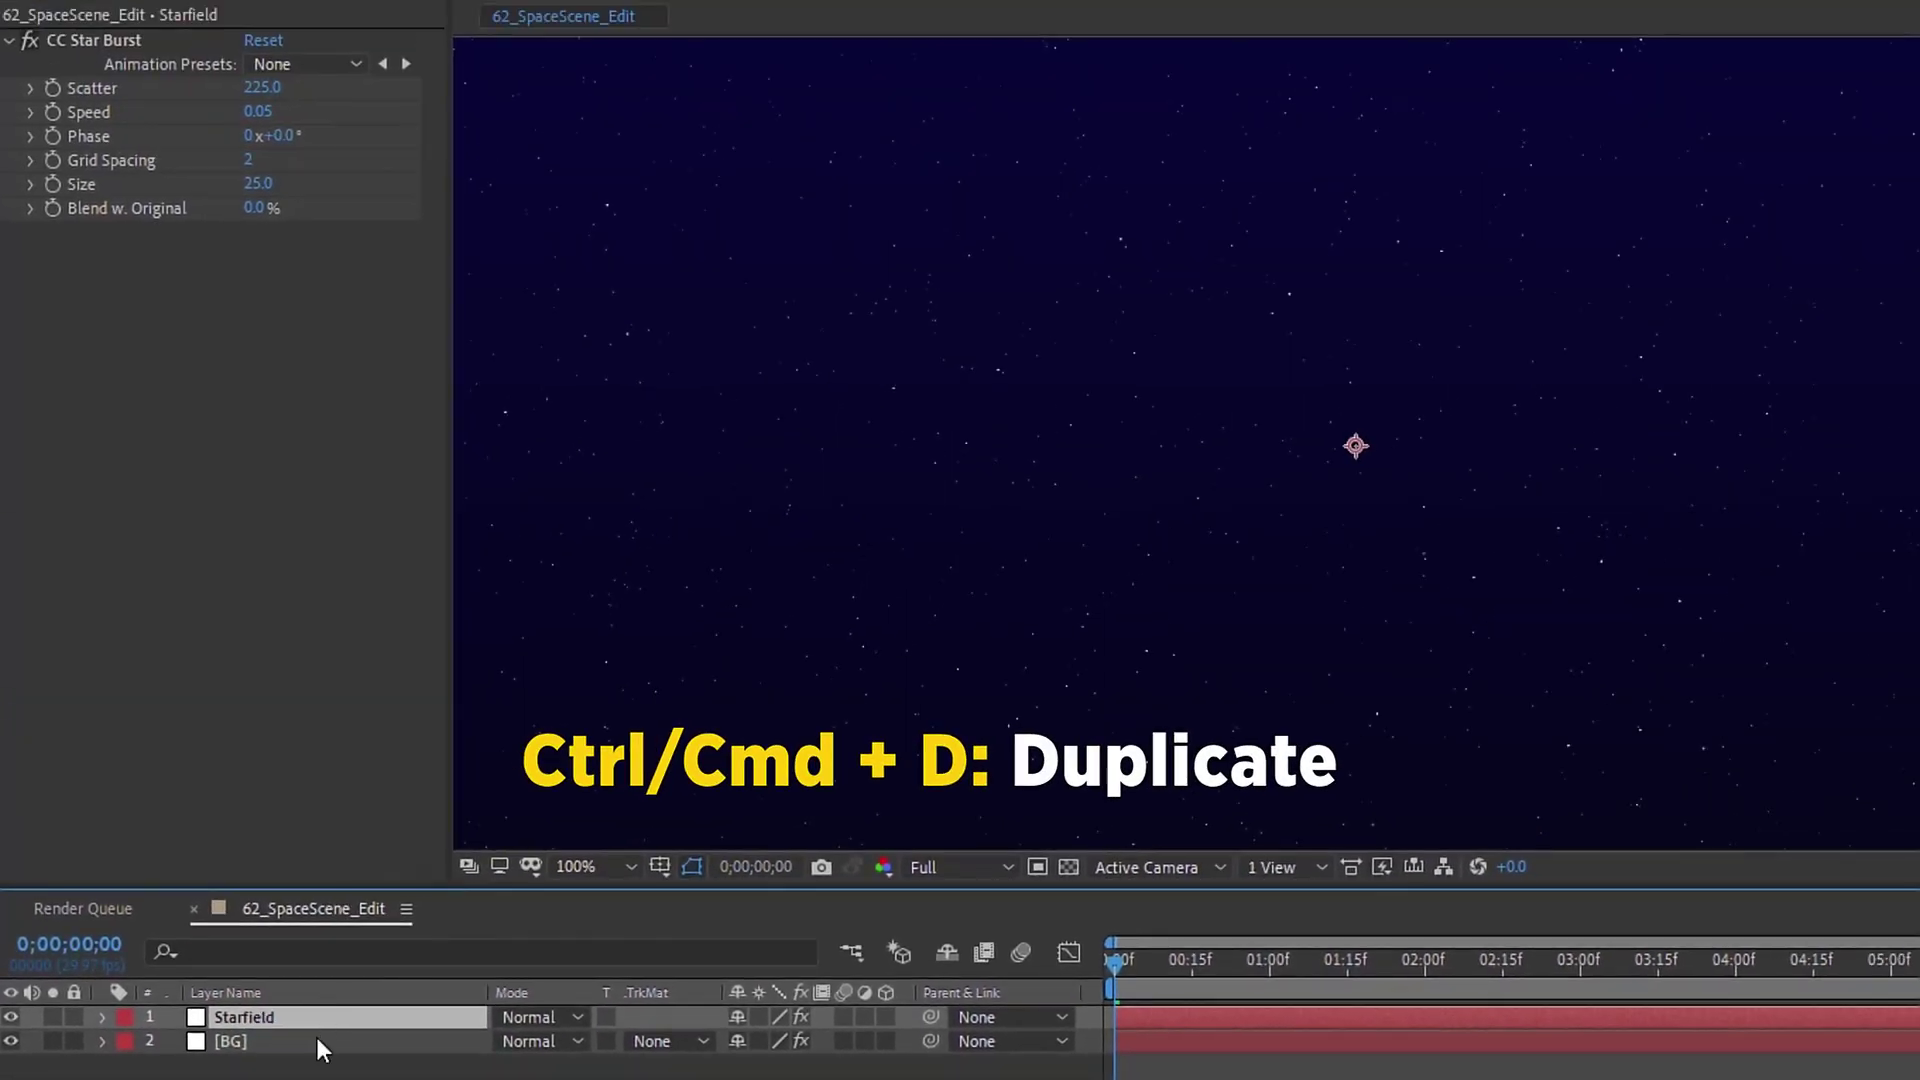
Step: Duplicate the Starfield layer, remove CC Star Burst from the copy and rename it Planet
key("ctrl+d")
left_click(86, 44)
key("Delete")
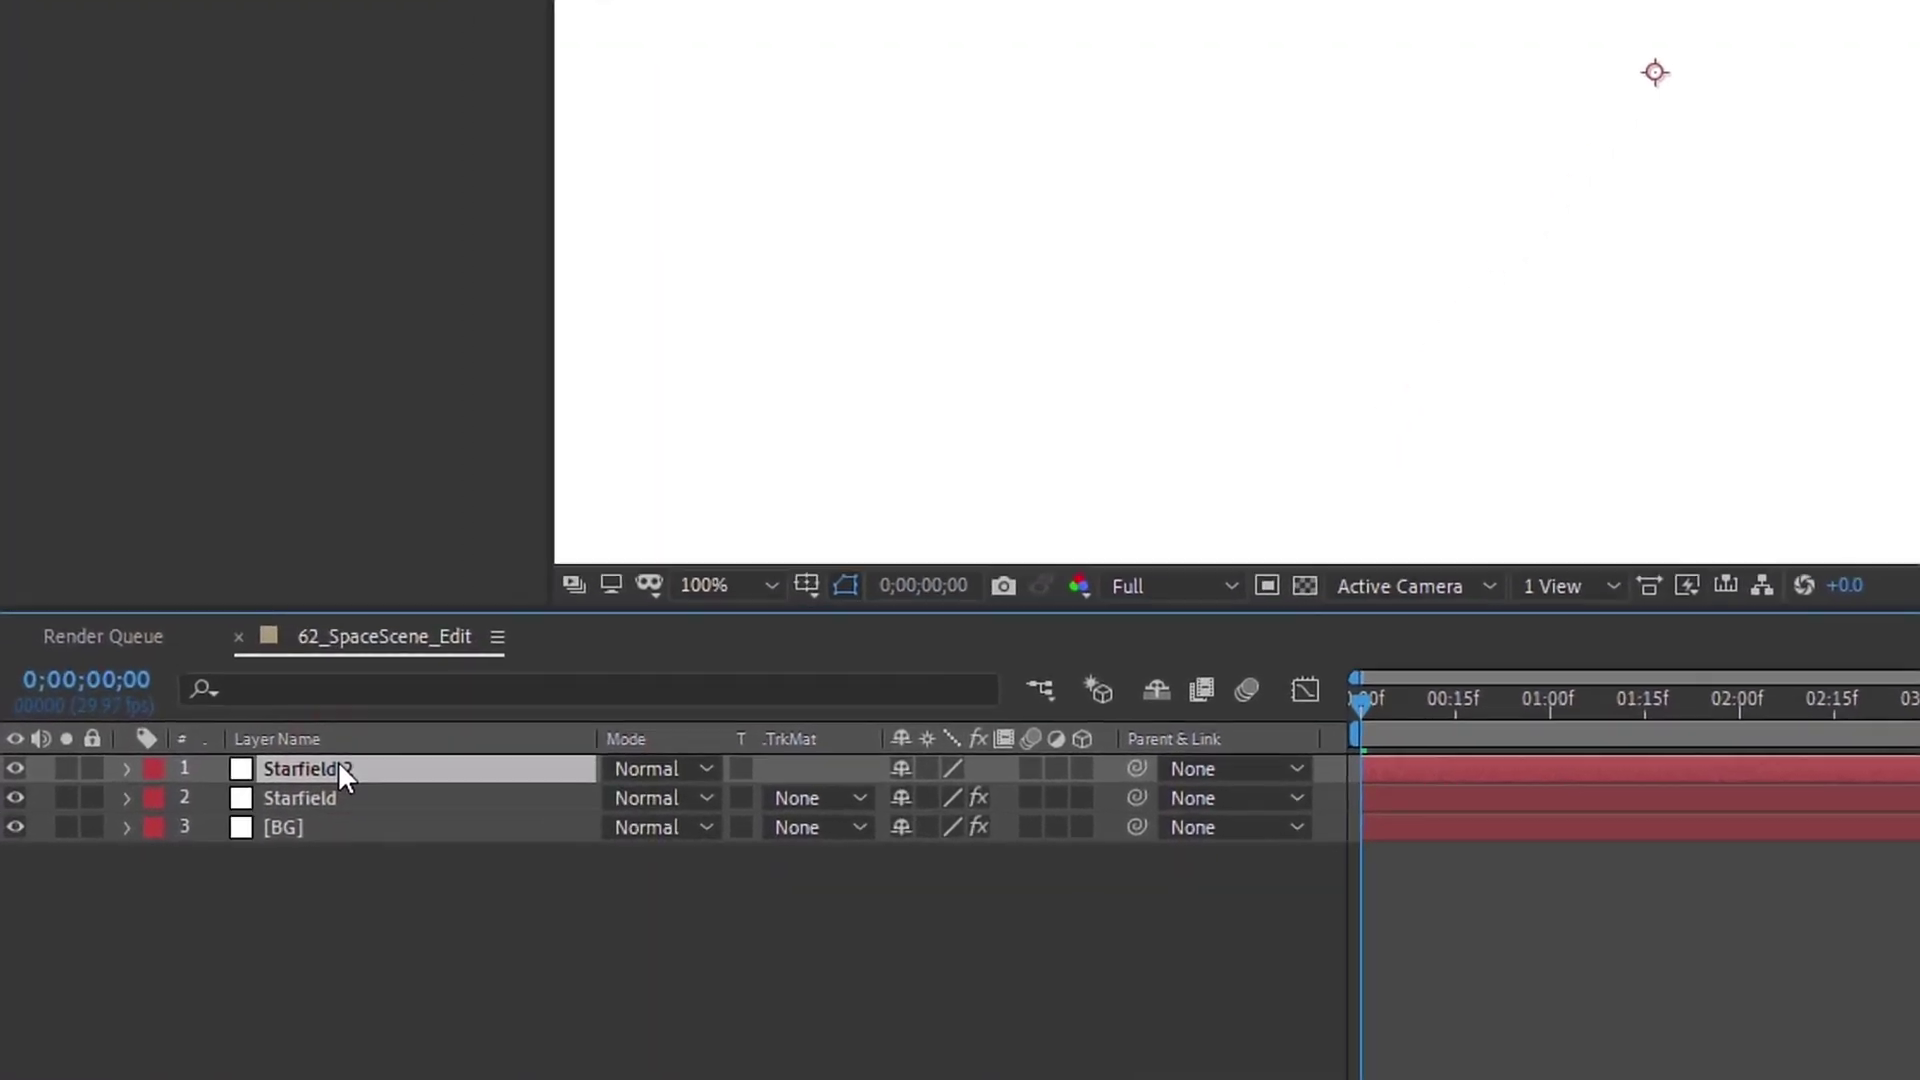
key("Return")
type("Planet")
key("Return")
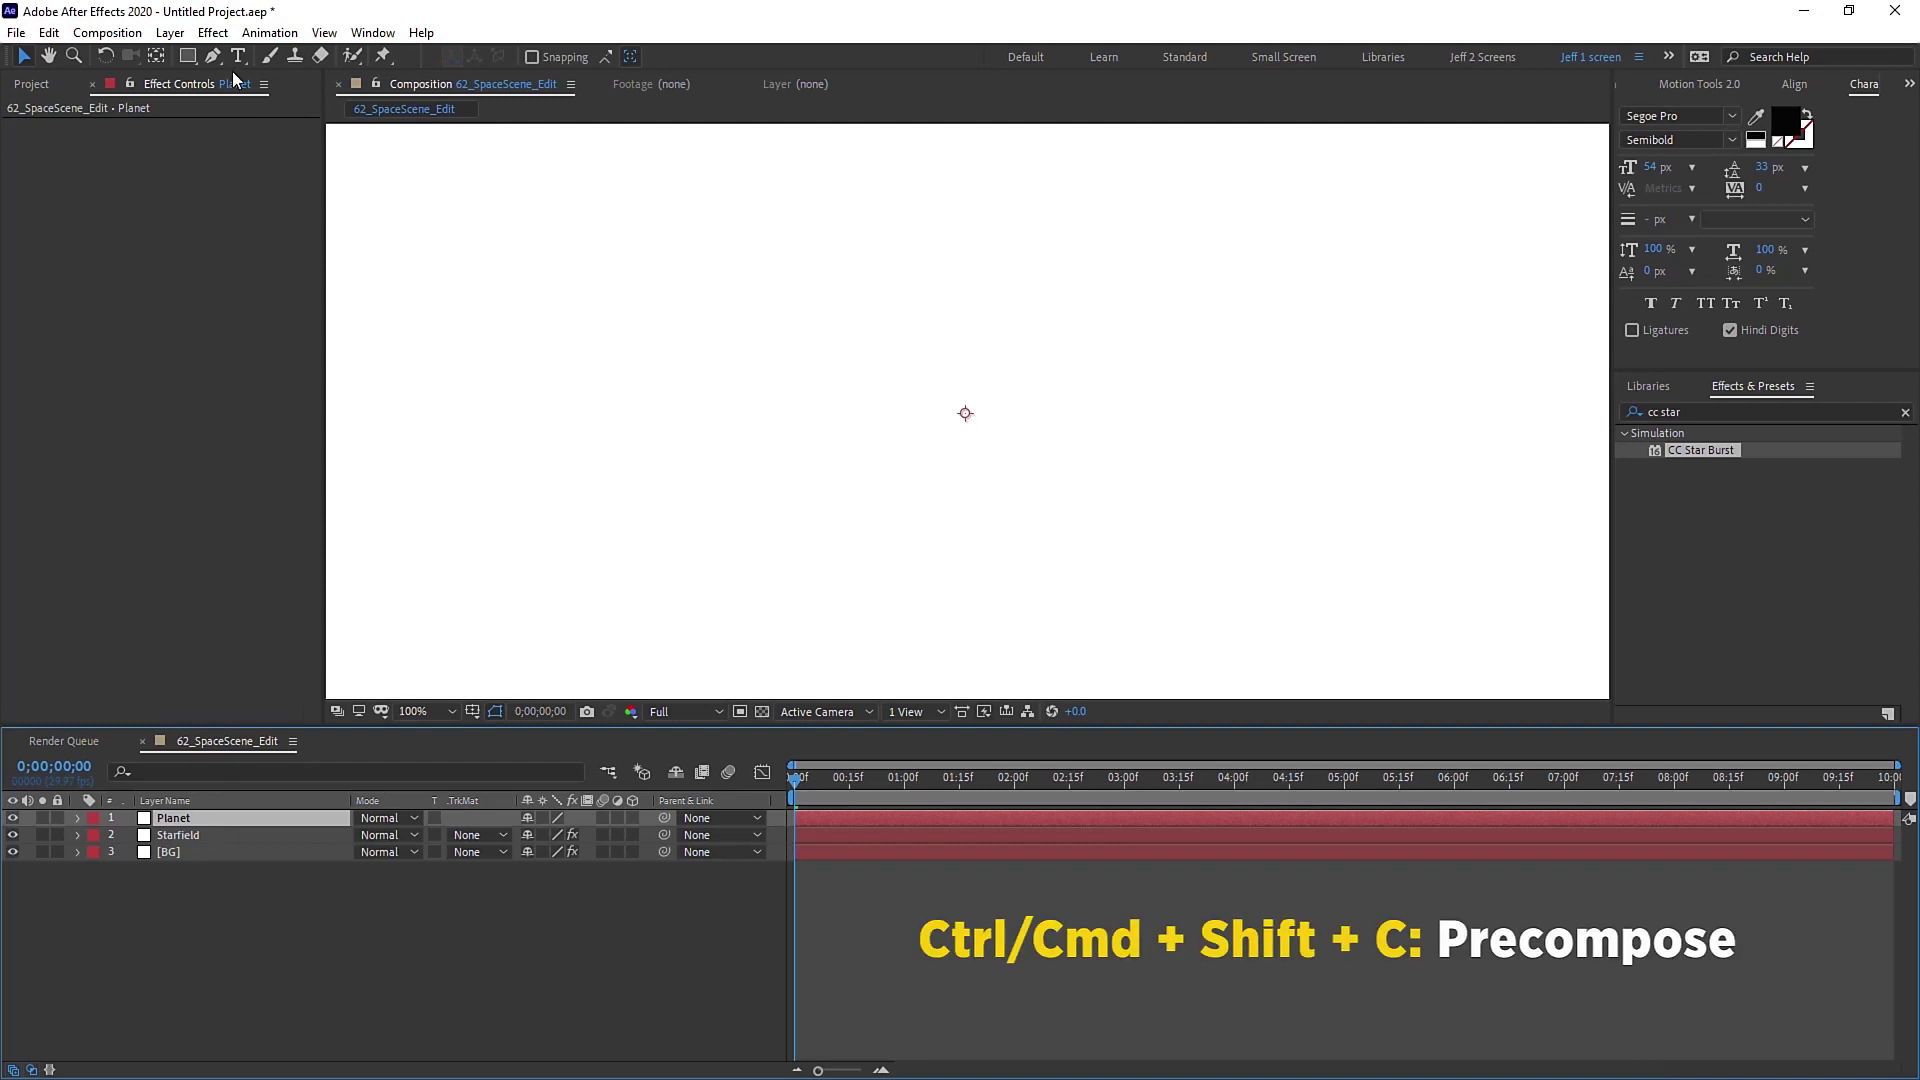
Step: Pre-compose the Planet layer into a new composition named Planet, moving all attributes into it
left_click(170, 33)
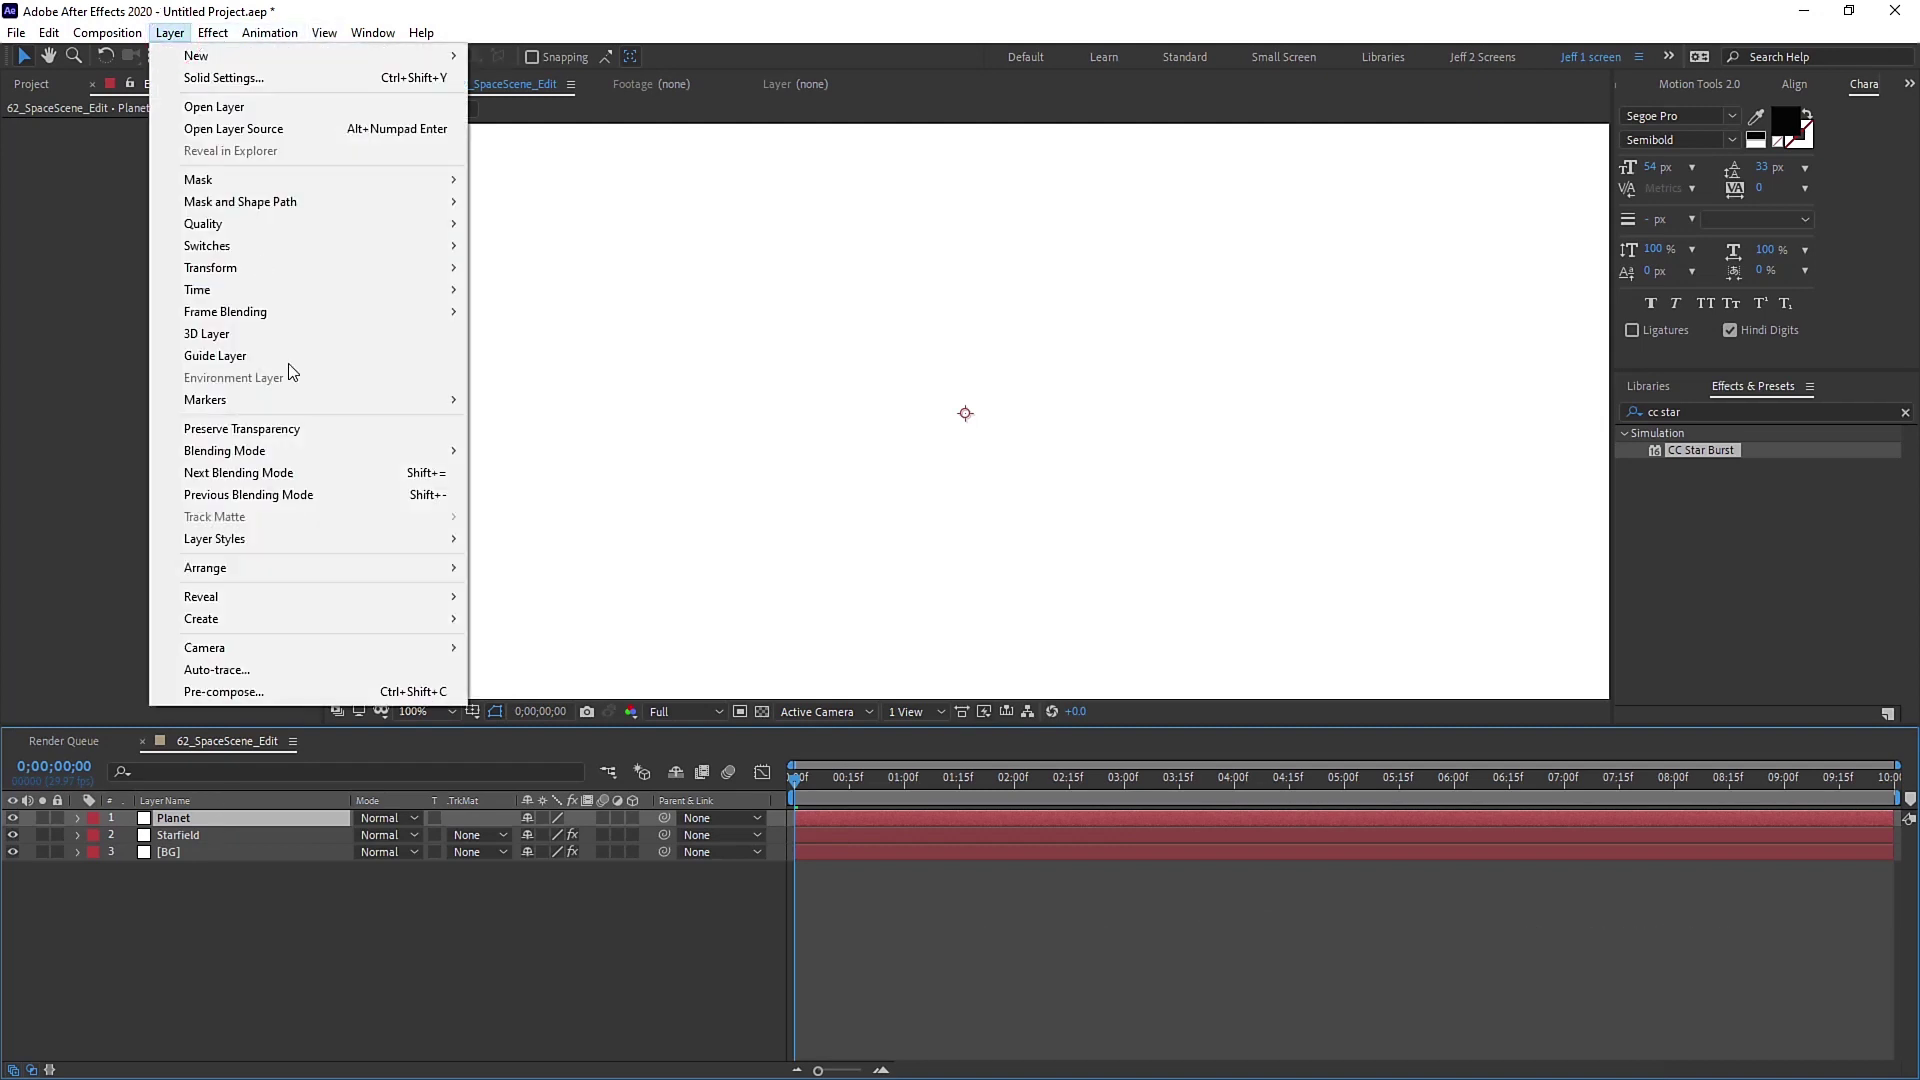
left_click(300, 693)
type("Planet")
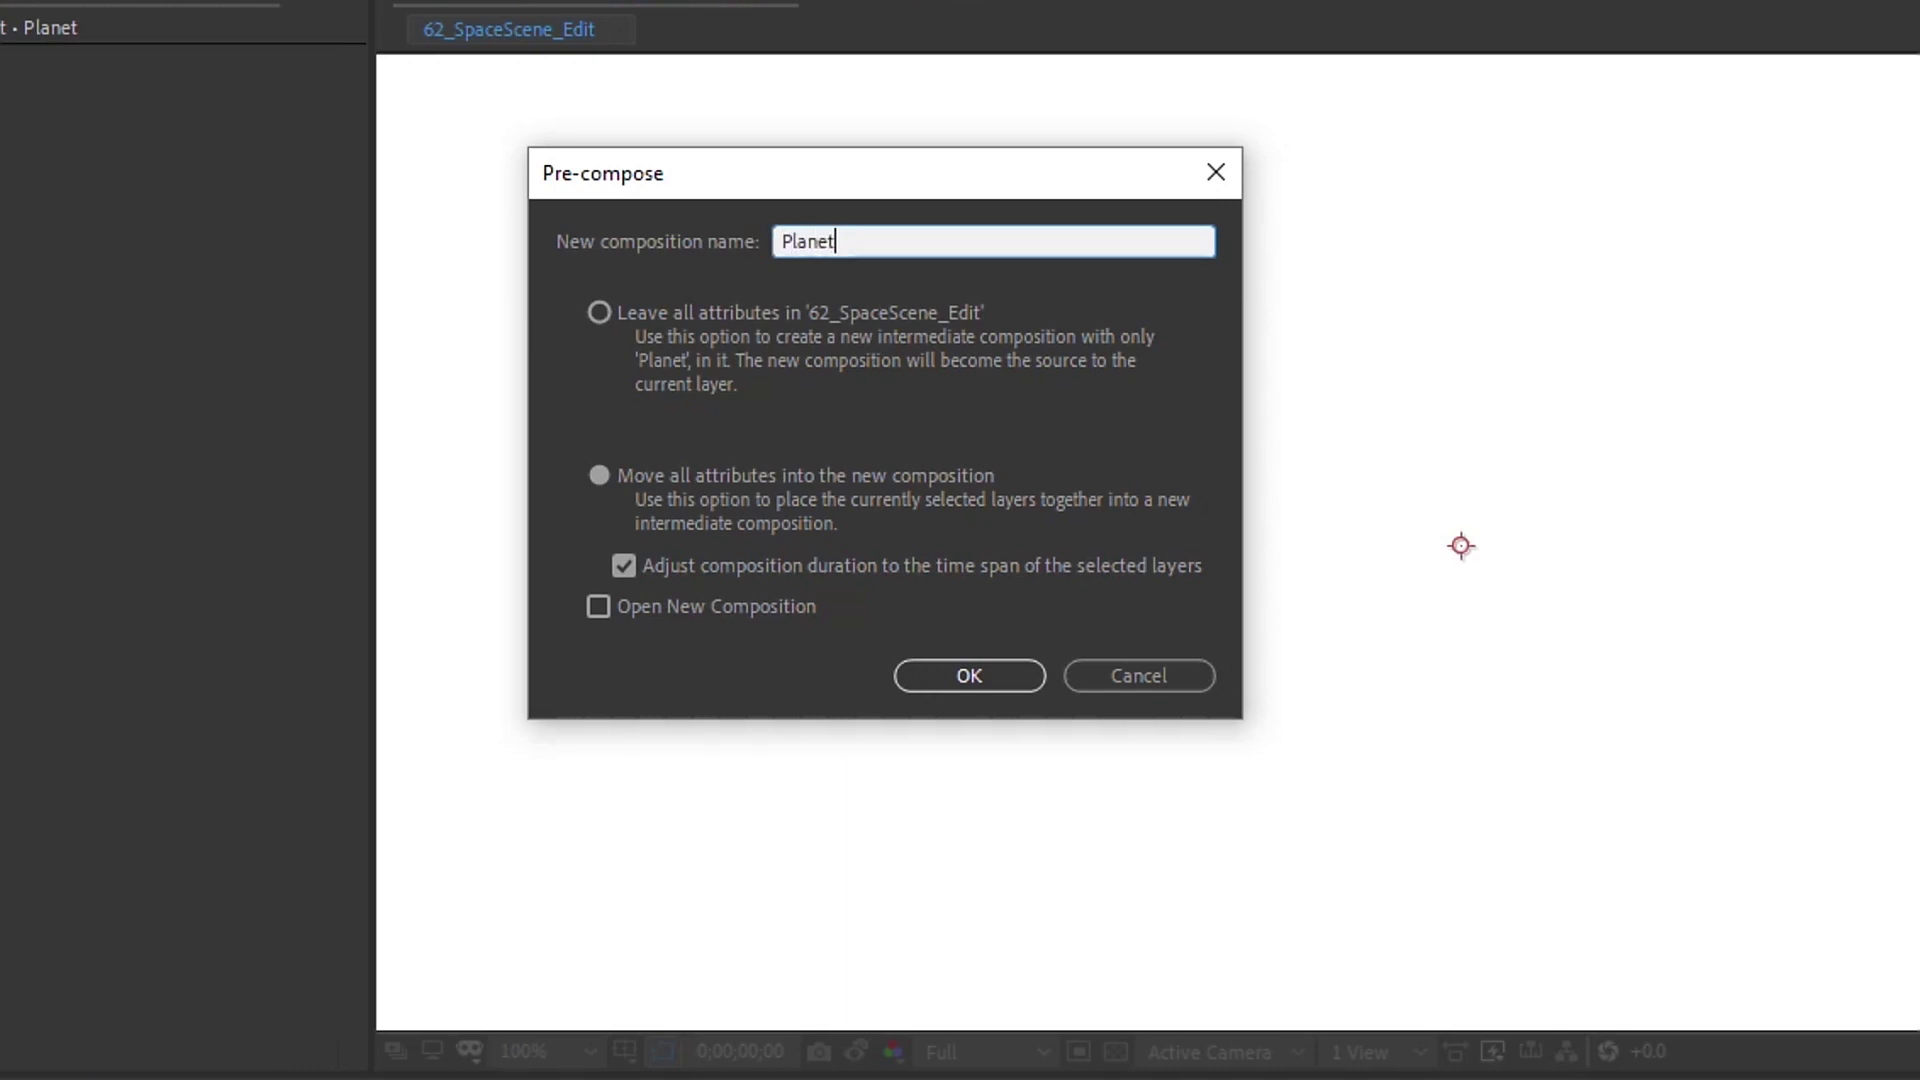
key("Return")
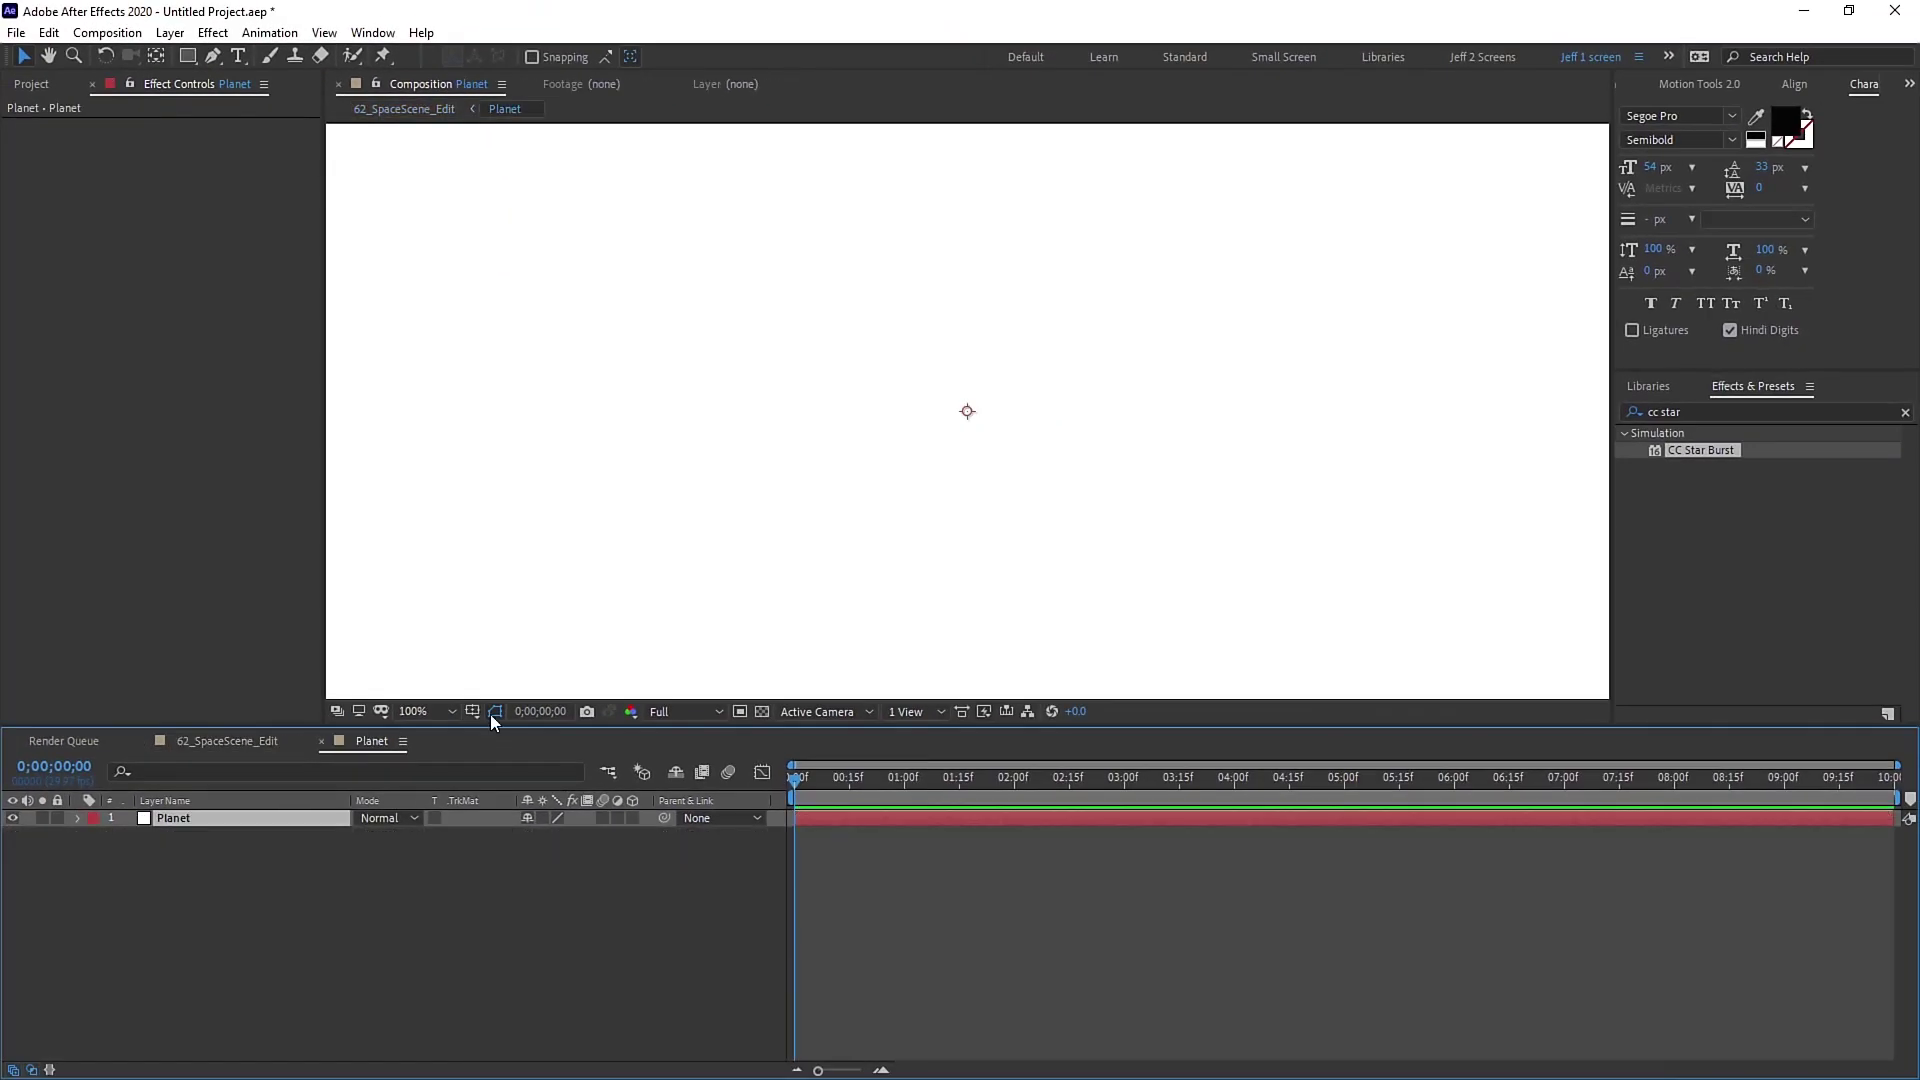
Step: Apply the Fractal Noise effect from Noise & Grain to the white solid in the Planet composition
left_click(535, 1055)
left_click(433, 733)
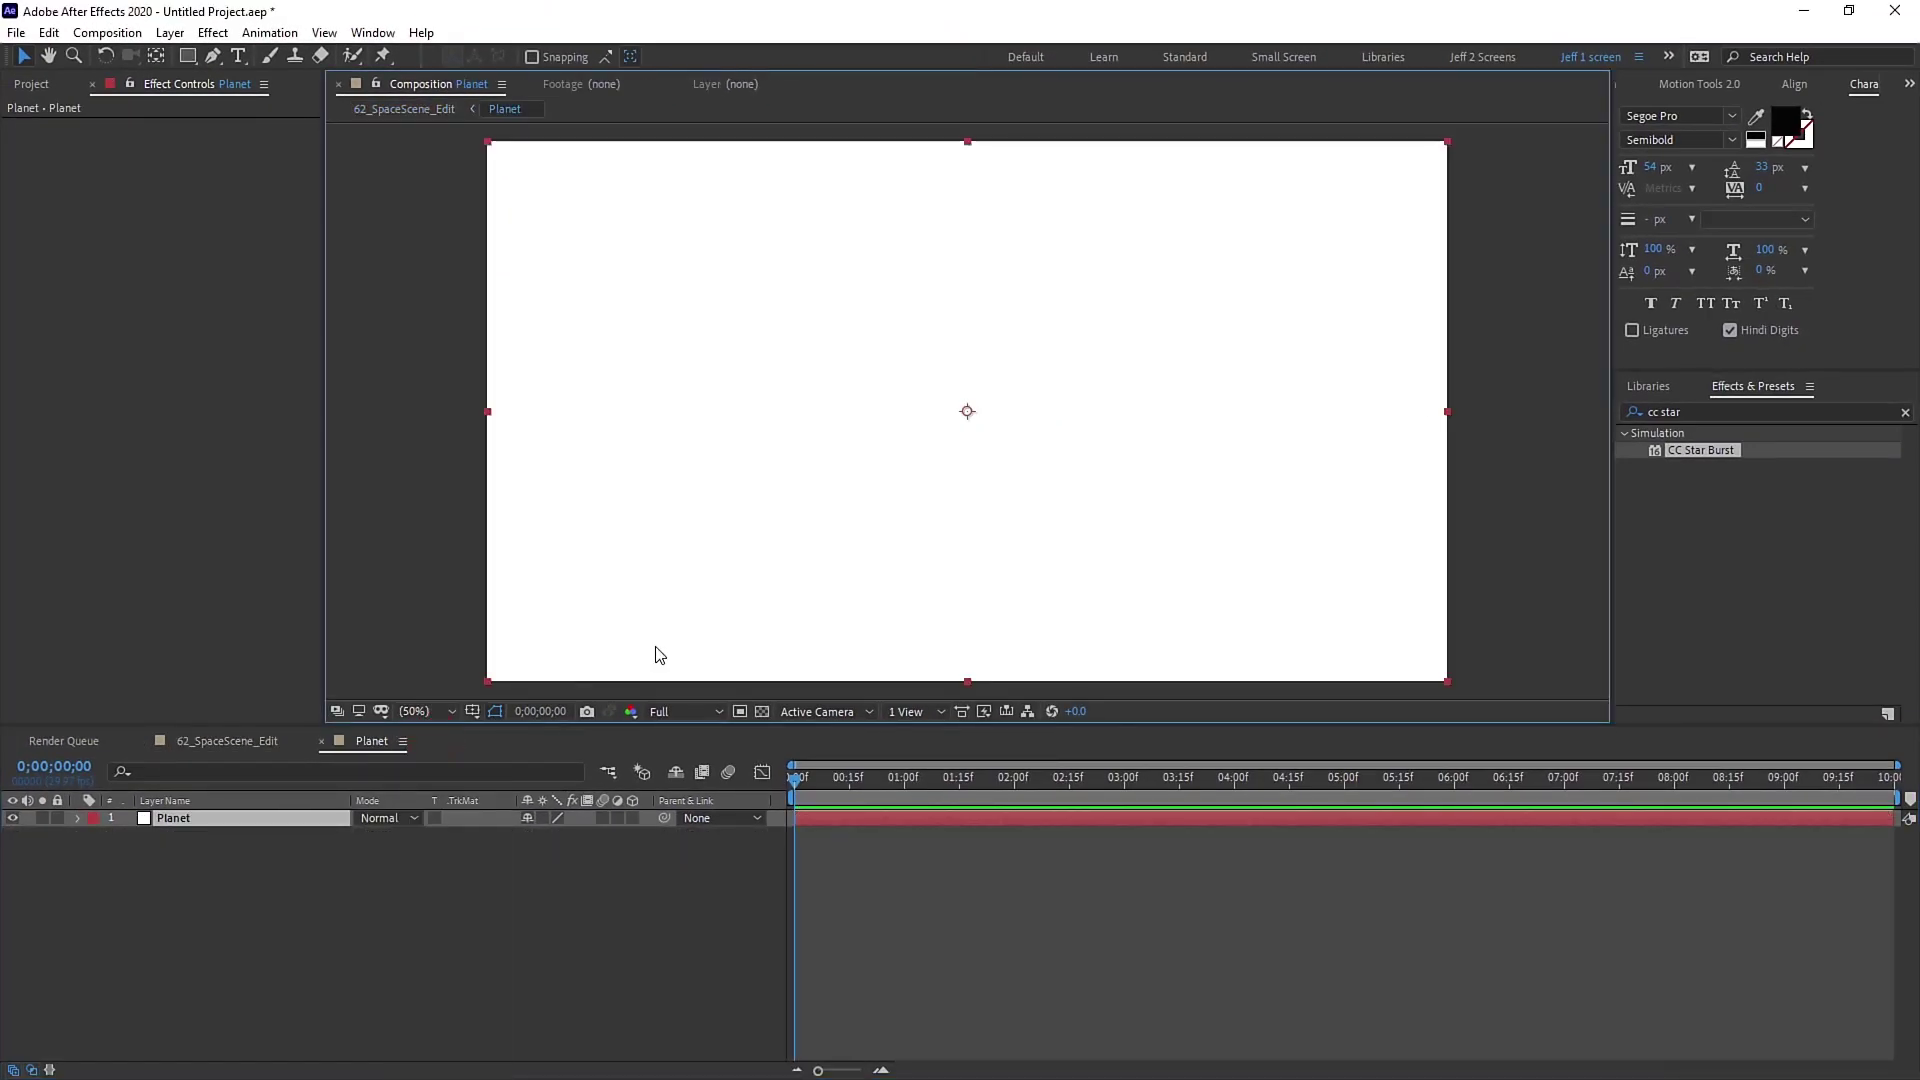
left_click(1711, 412)
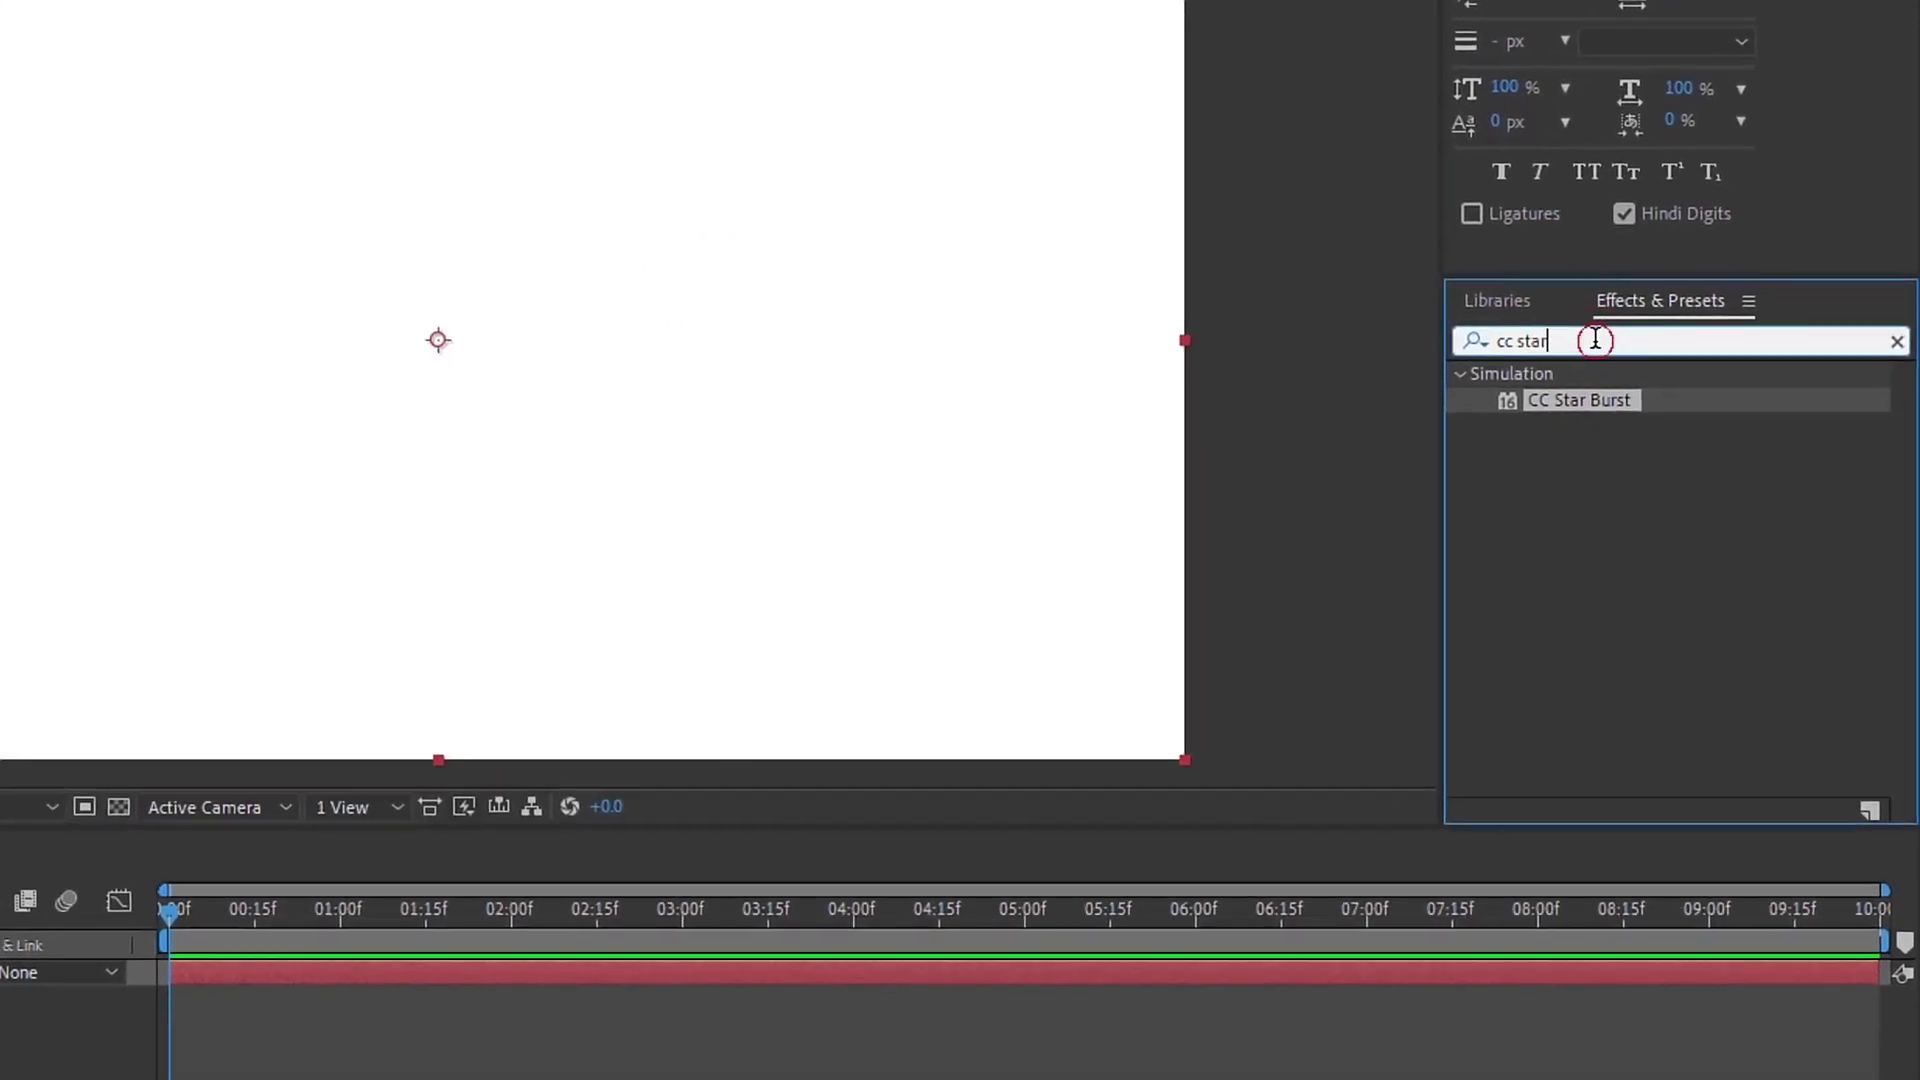
key("ctrl+a")
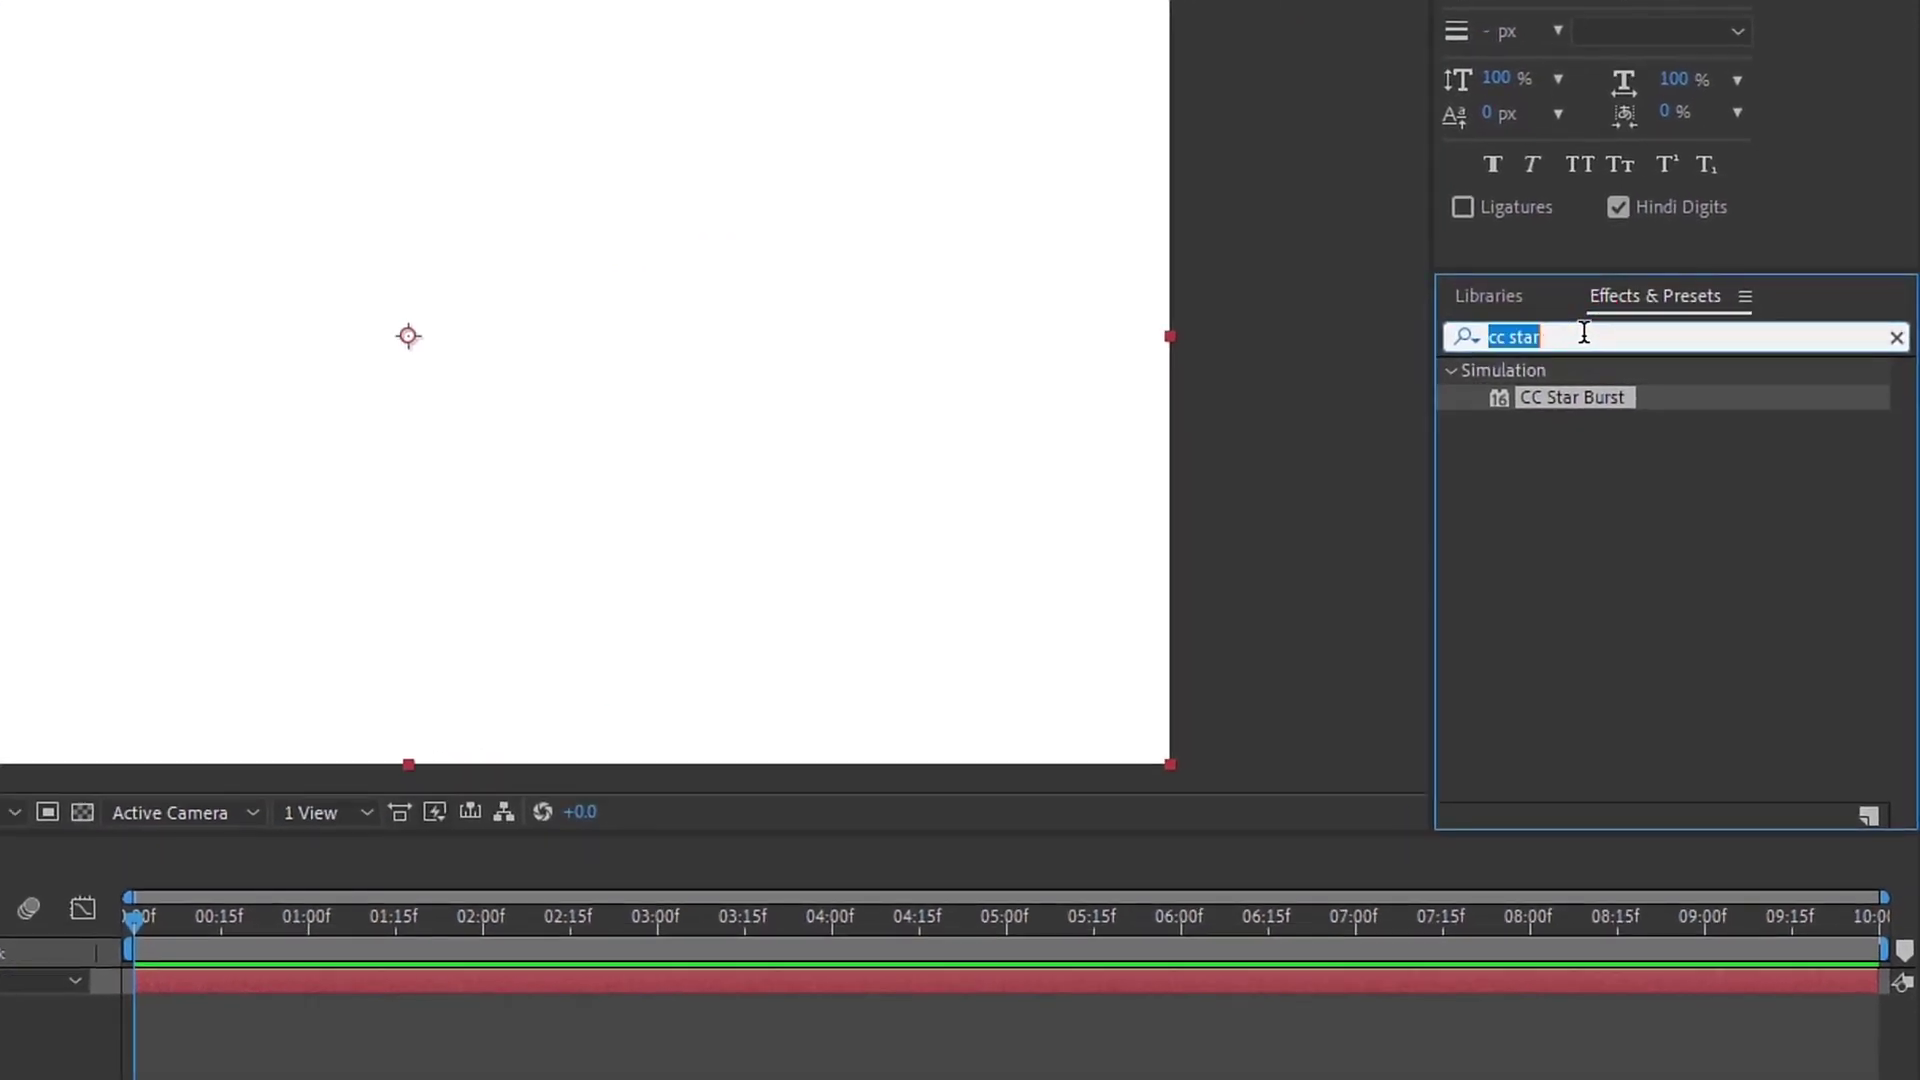
type("fractal noise")
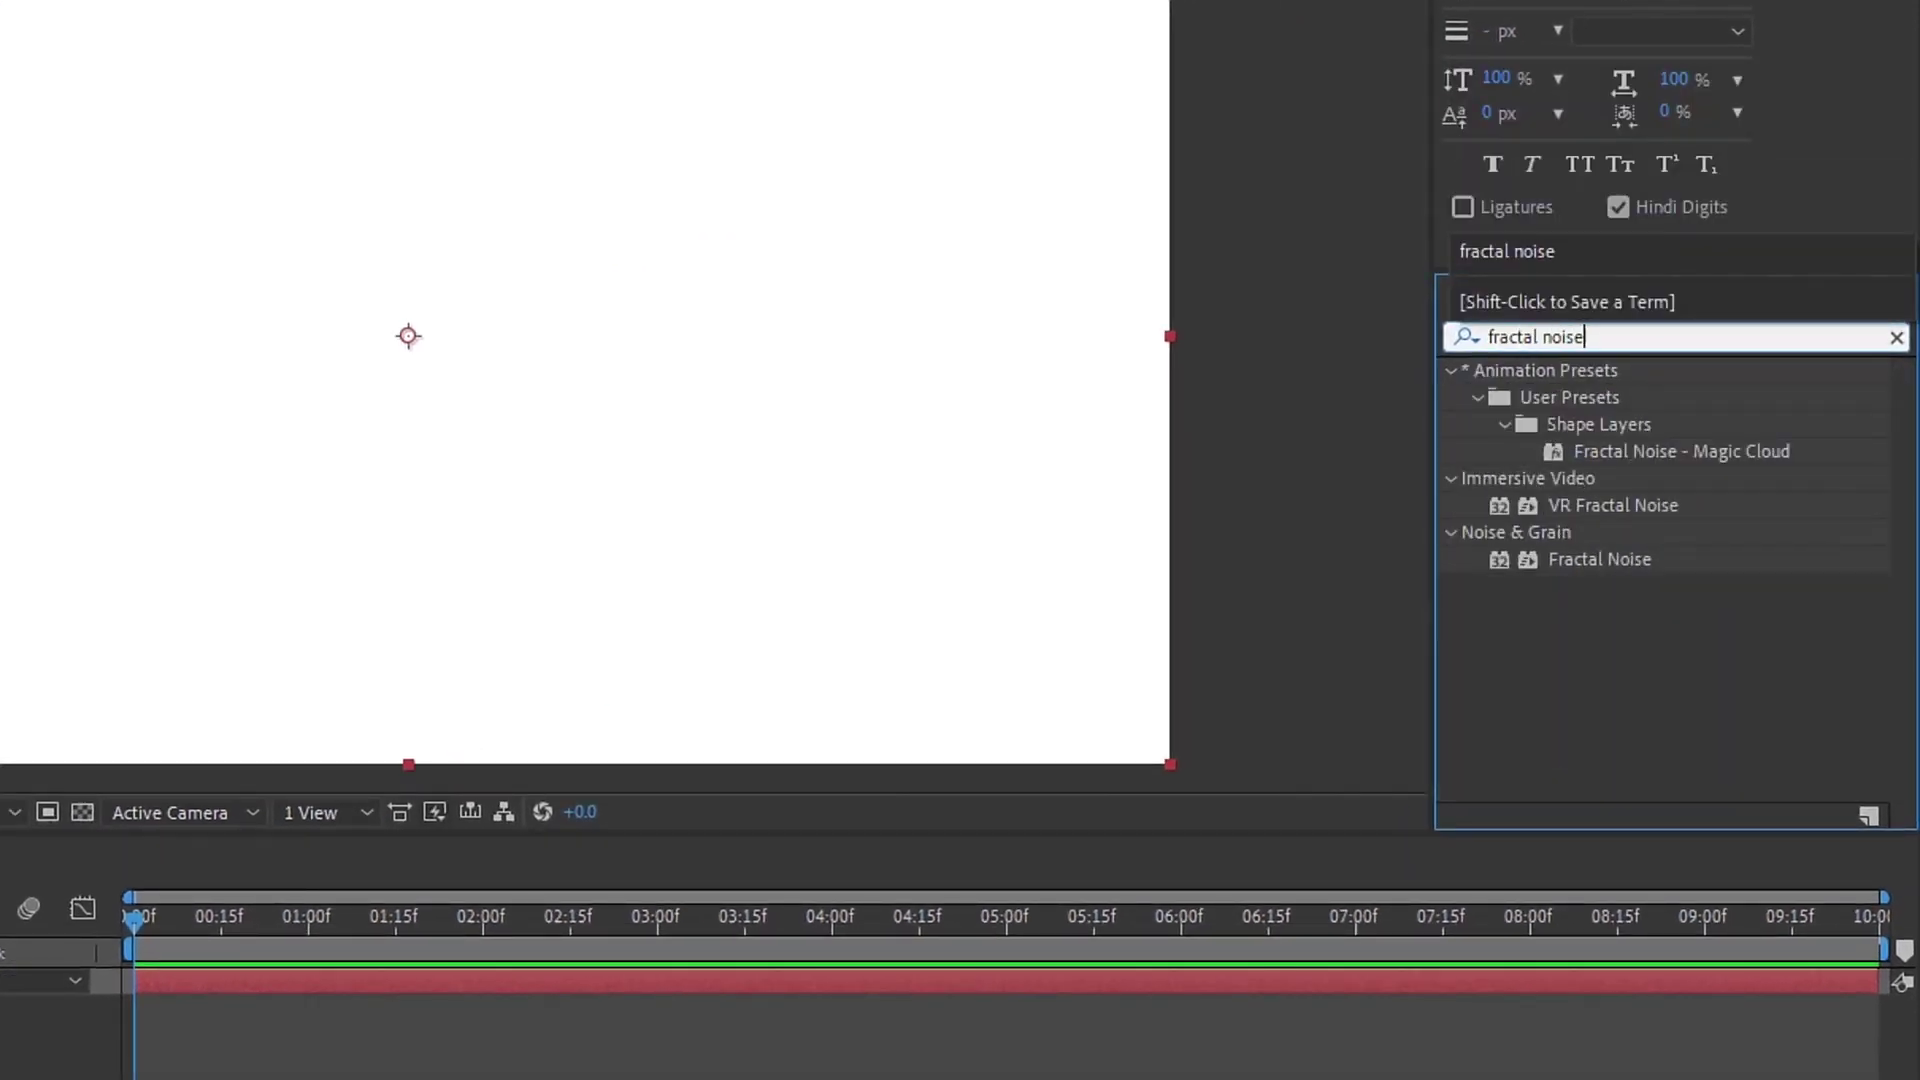
left_click_drag(1600, 559, 553, 296)
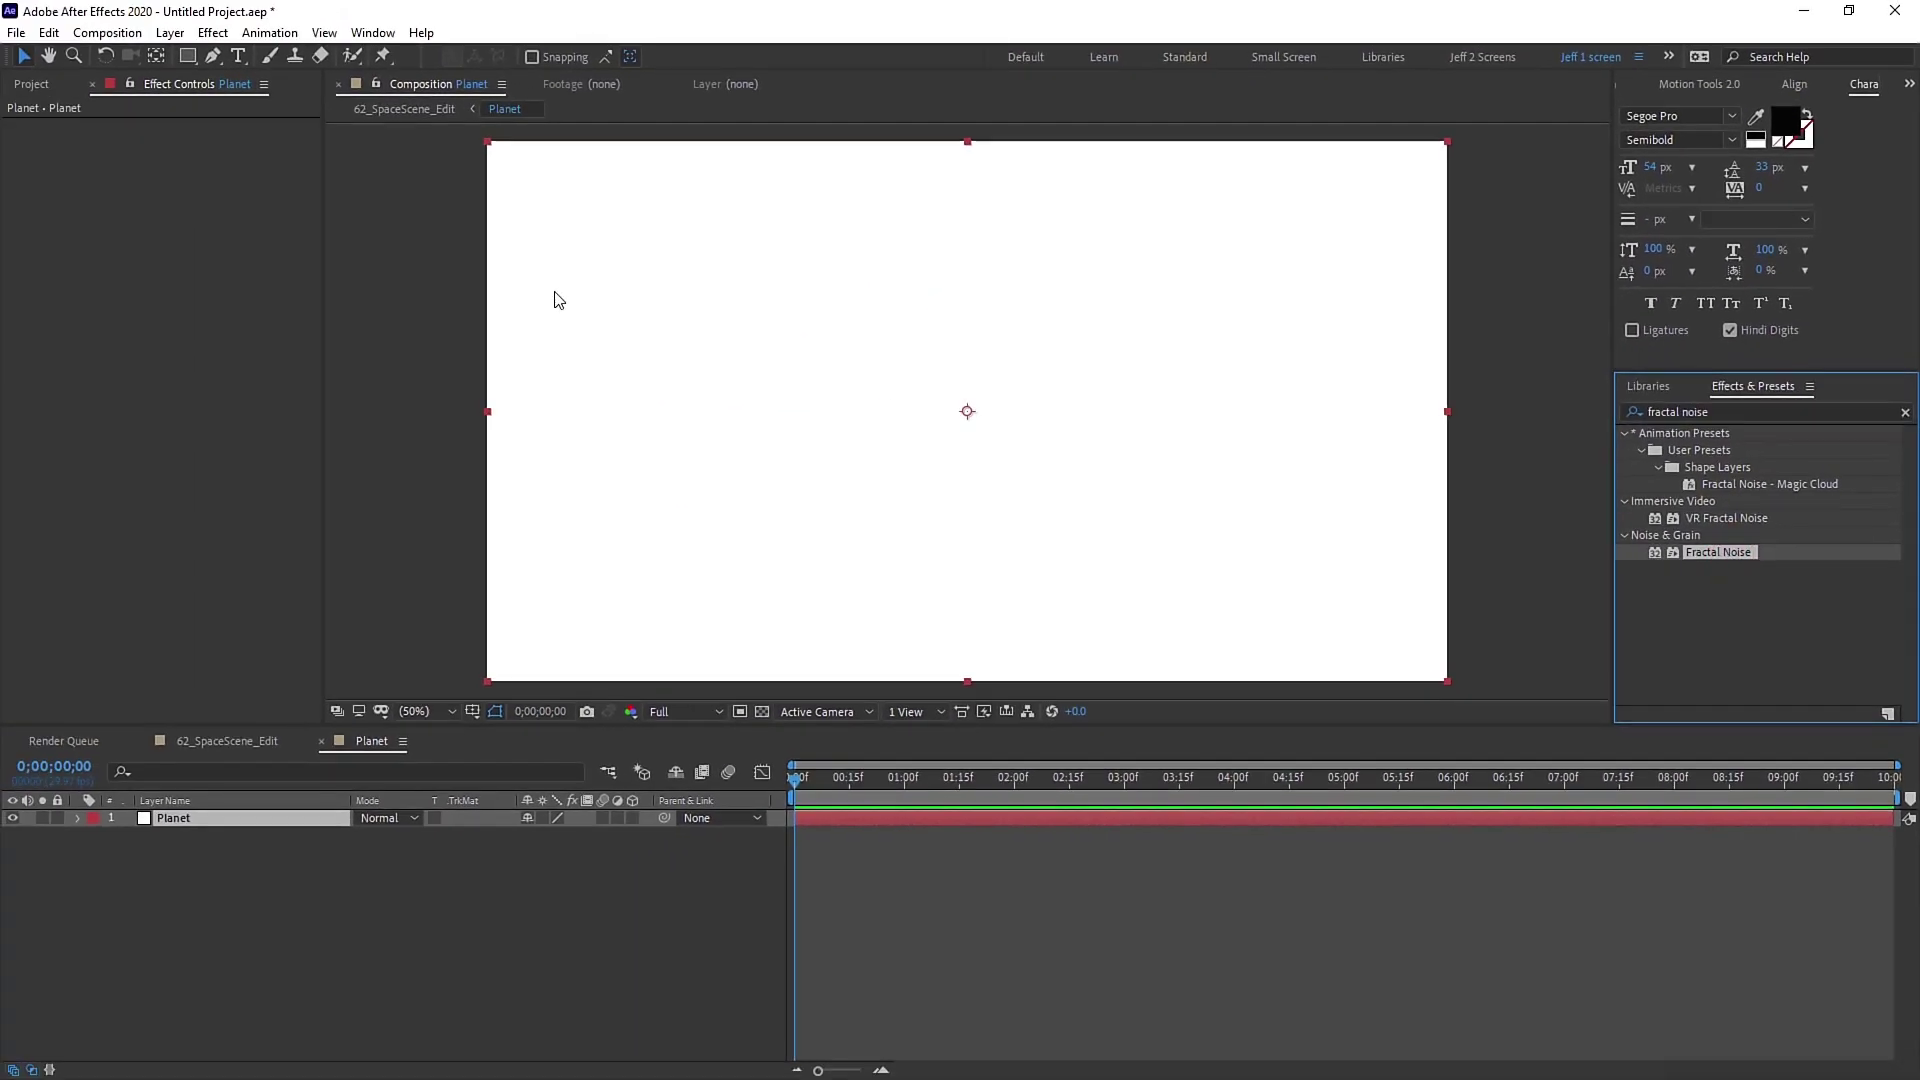
Step: Apply the CC Sphere effect to the Planet layer in the 62_SpaceScene_Edit composition
left_click(614, 778)
left_click(497, 771)
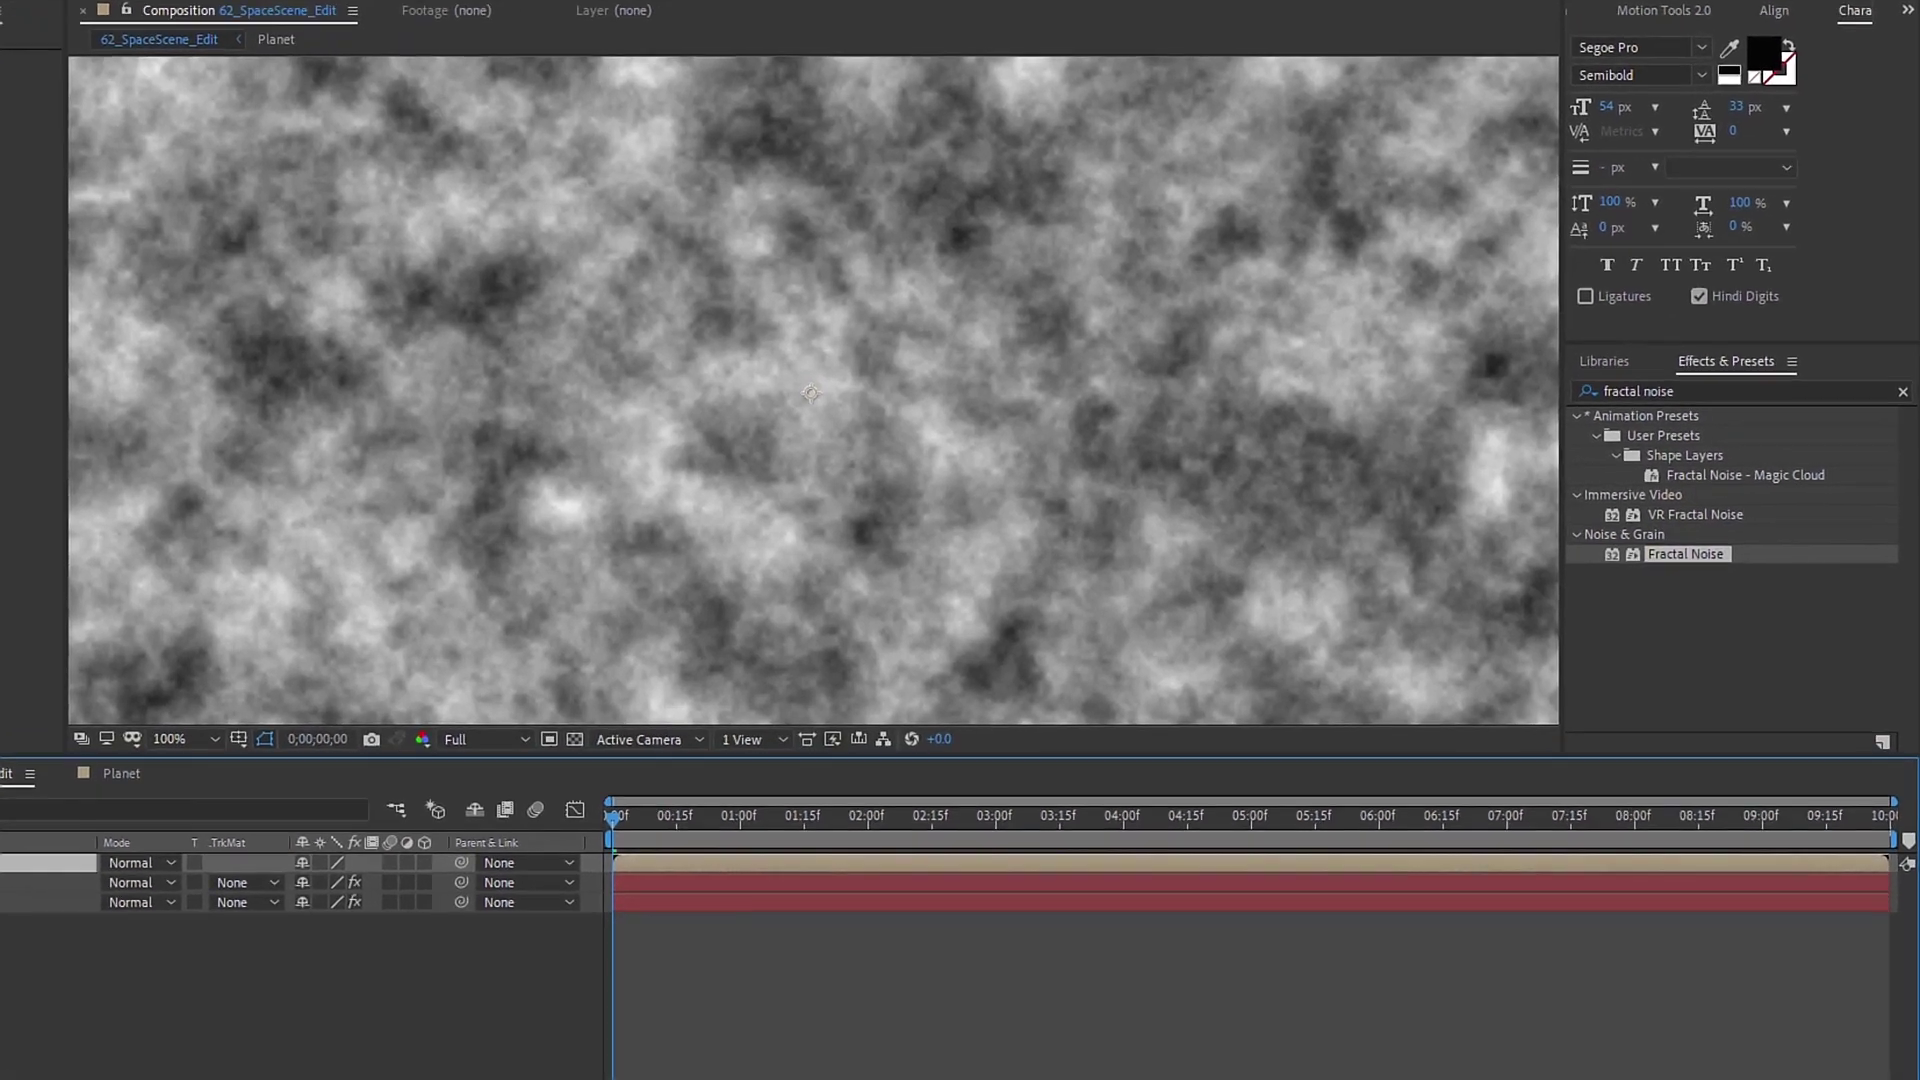
left_click(1680, 391)
type("cc sphere")
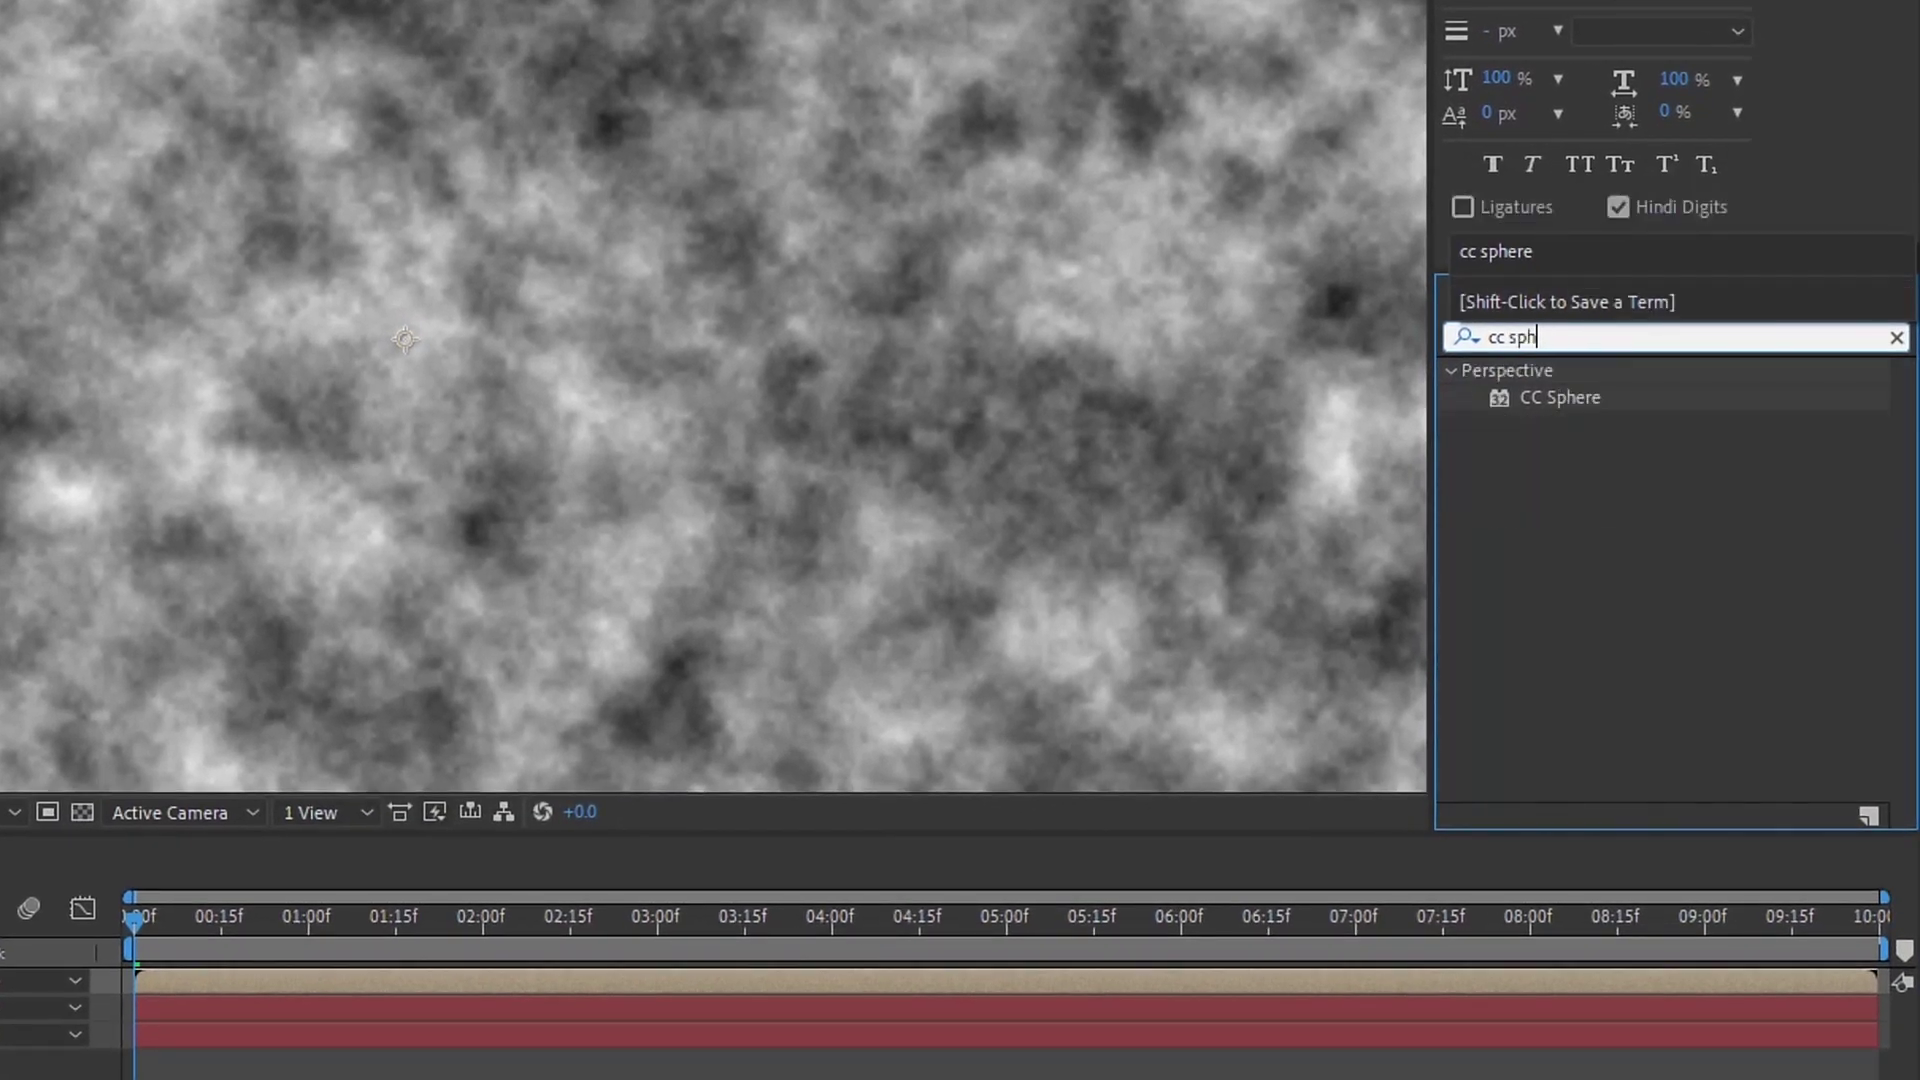
left_click(1584, 404)
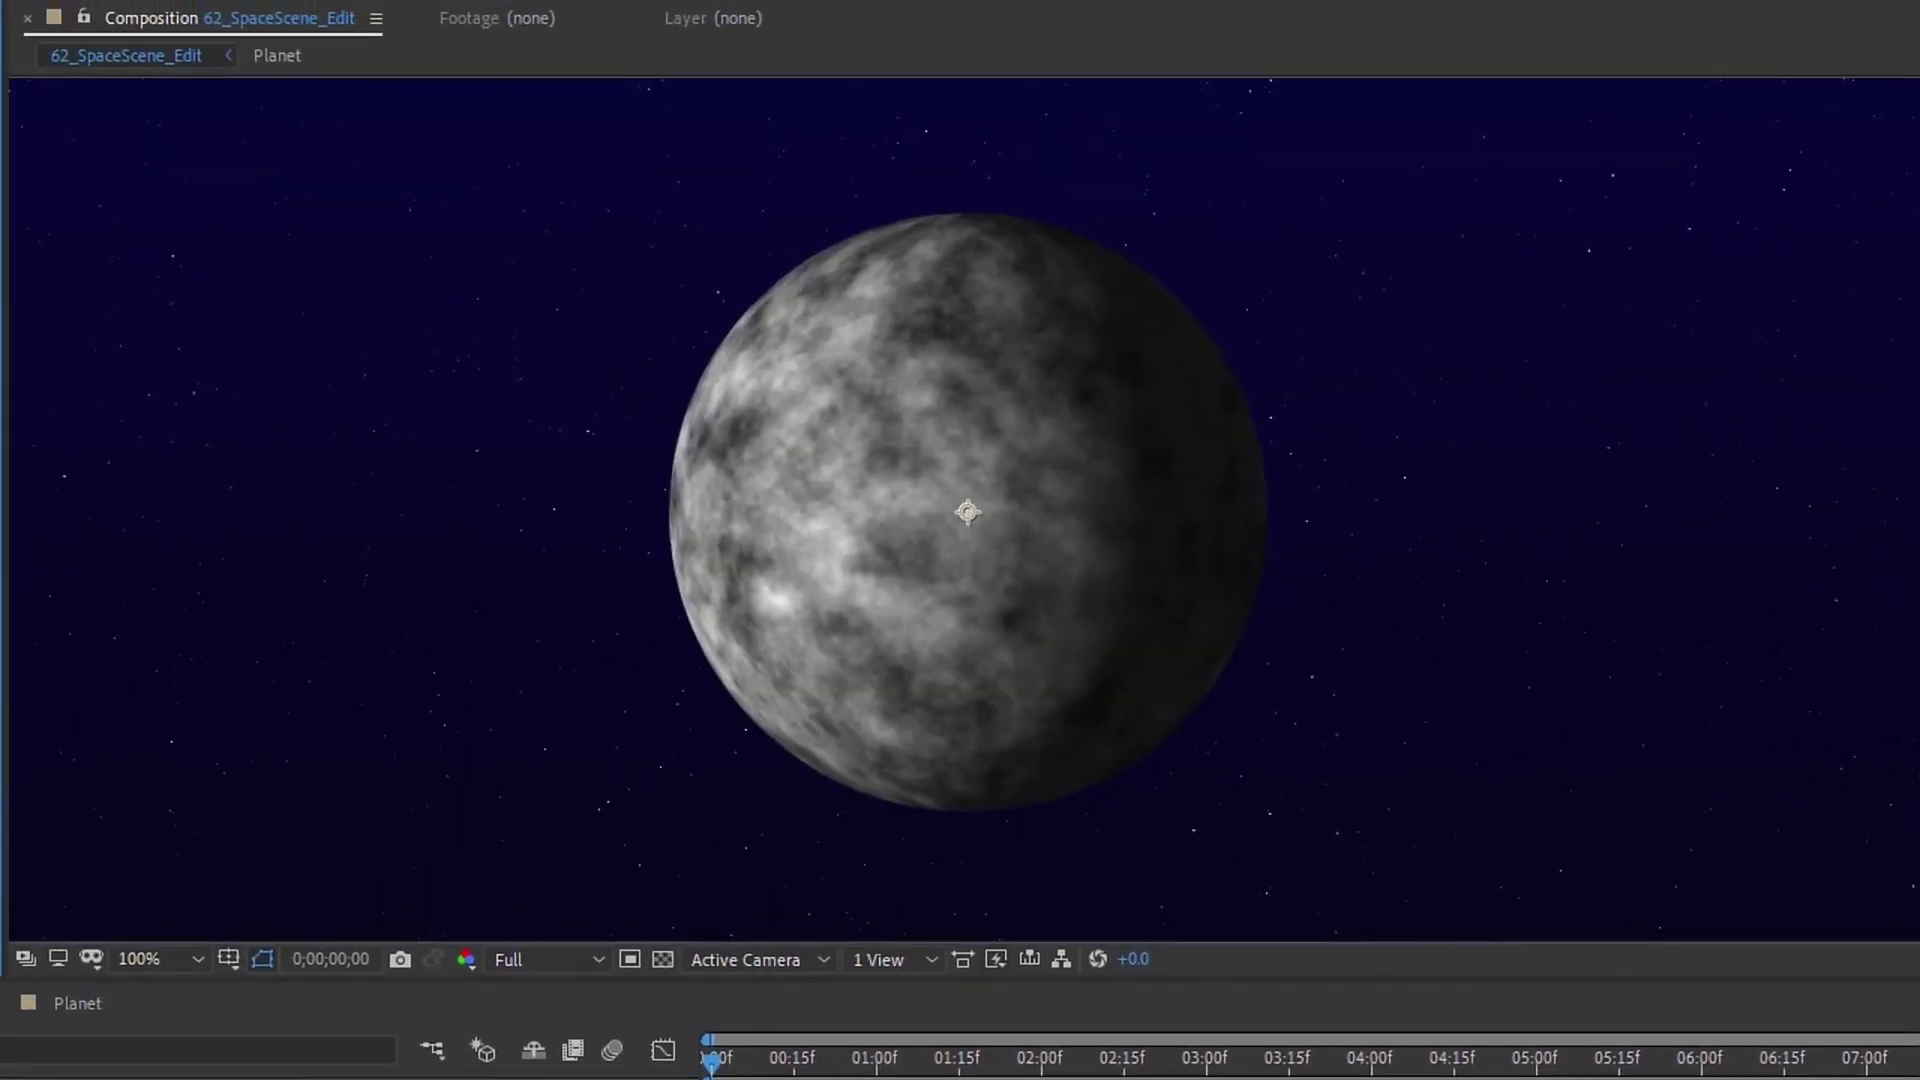
Step: Rotate the CC Sphere planet around its Y axis and inspect the seam in its surface texture up close
left_click_drag(0, 227, 41, 227)
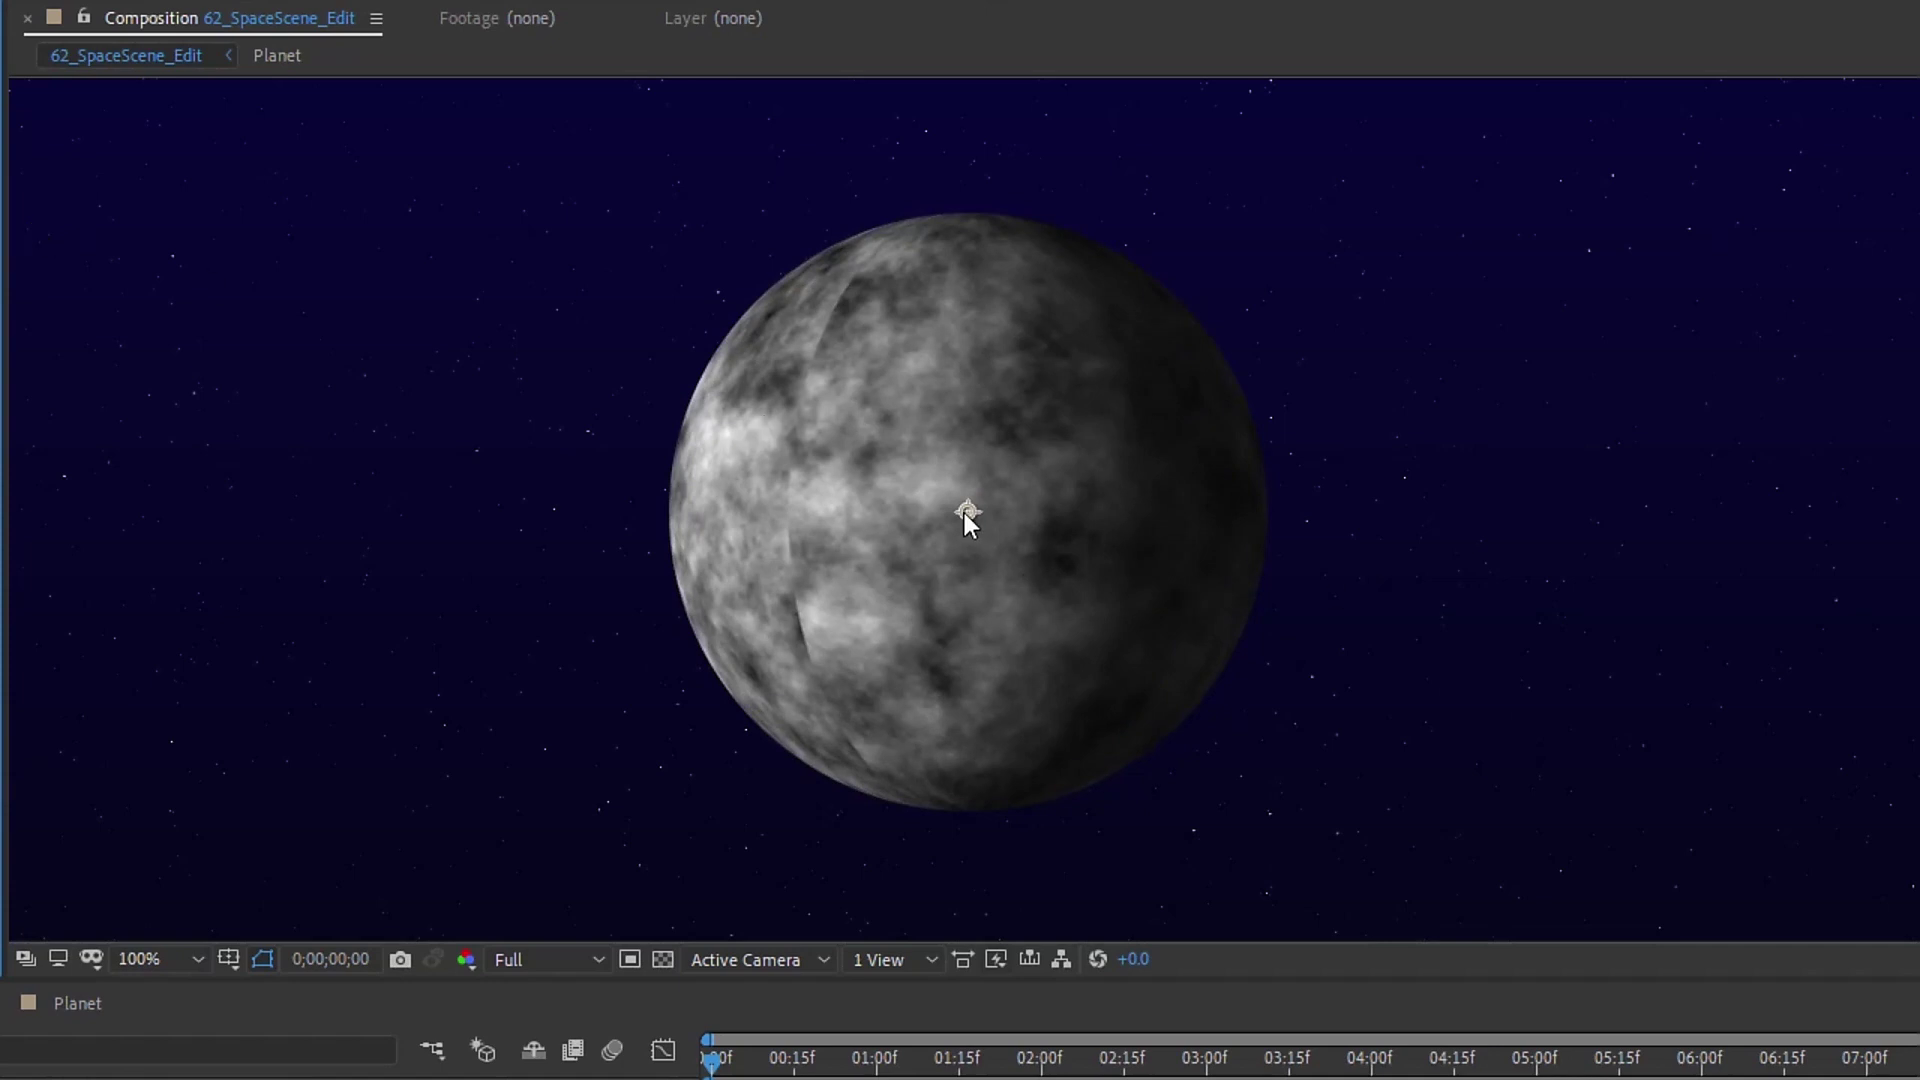
scroll(966, 514, "up", 2)
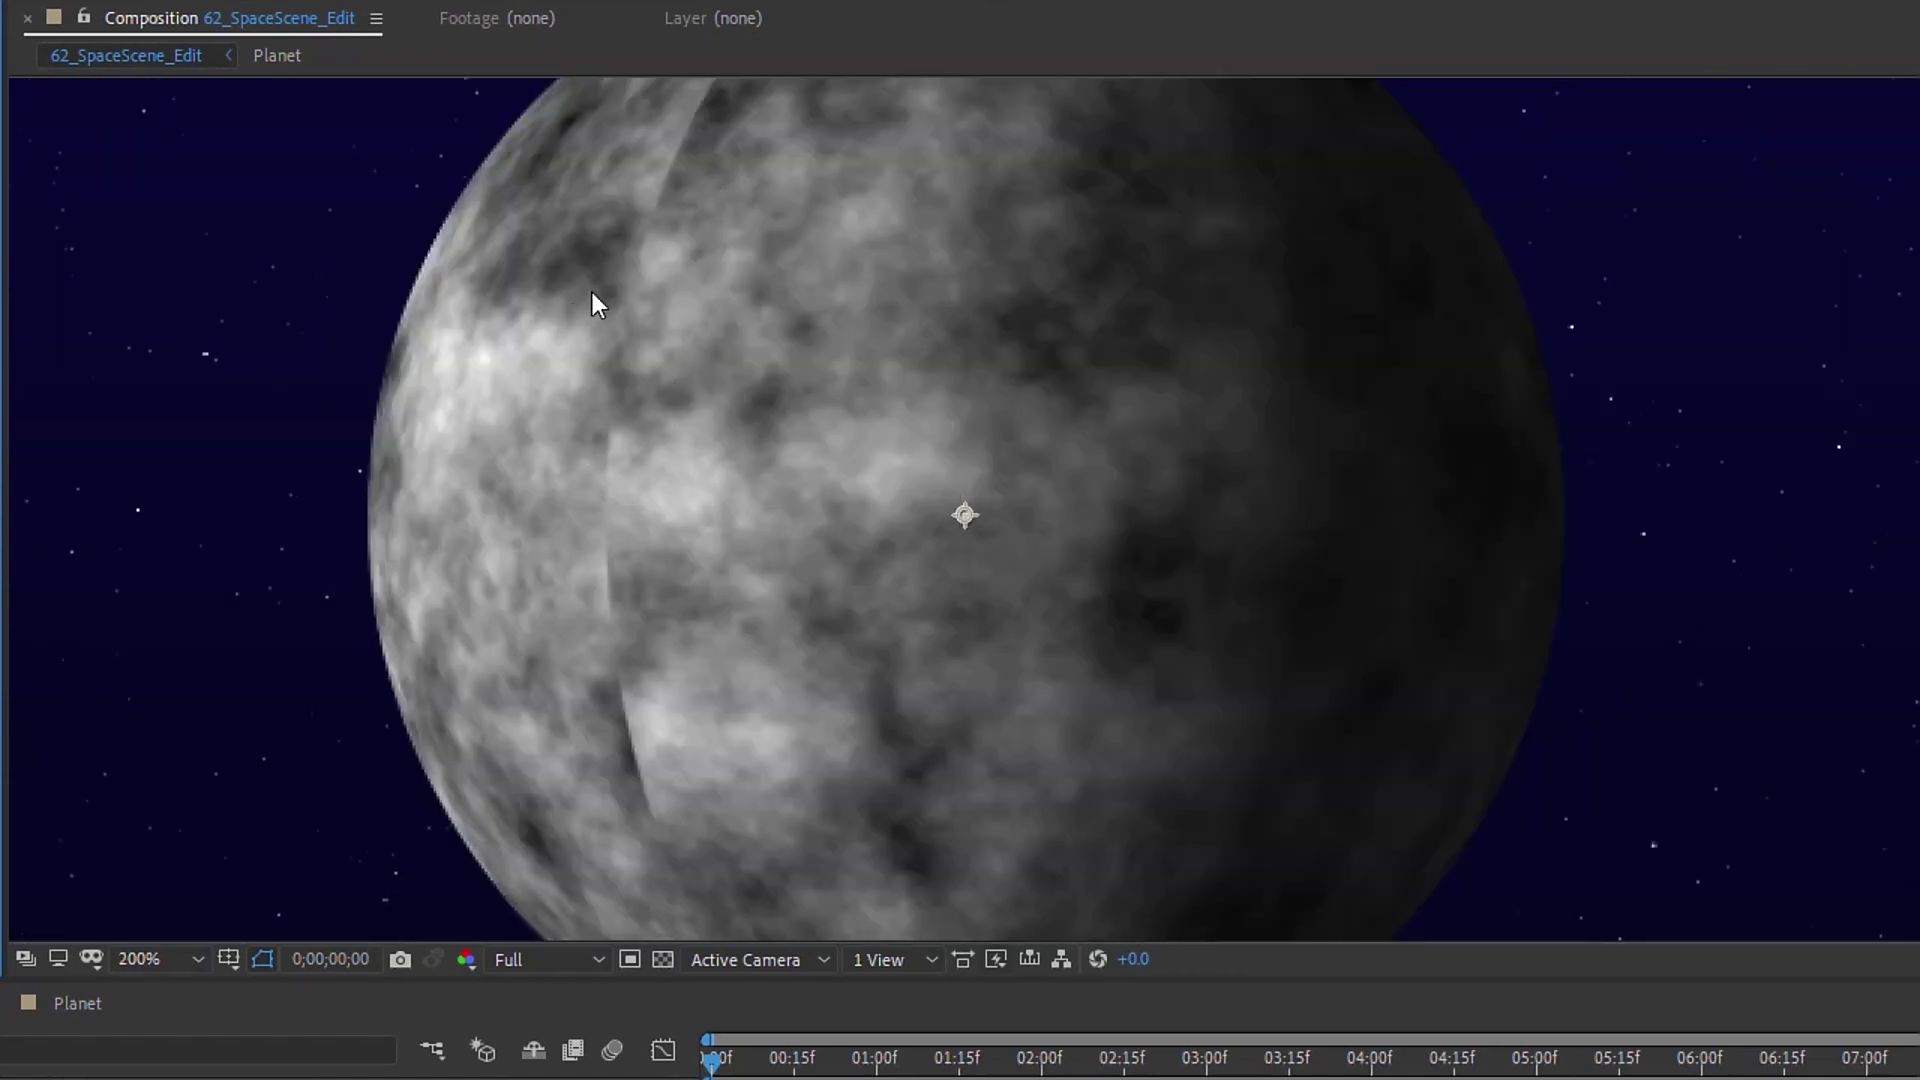
key("comma")
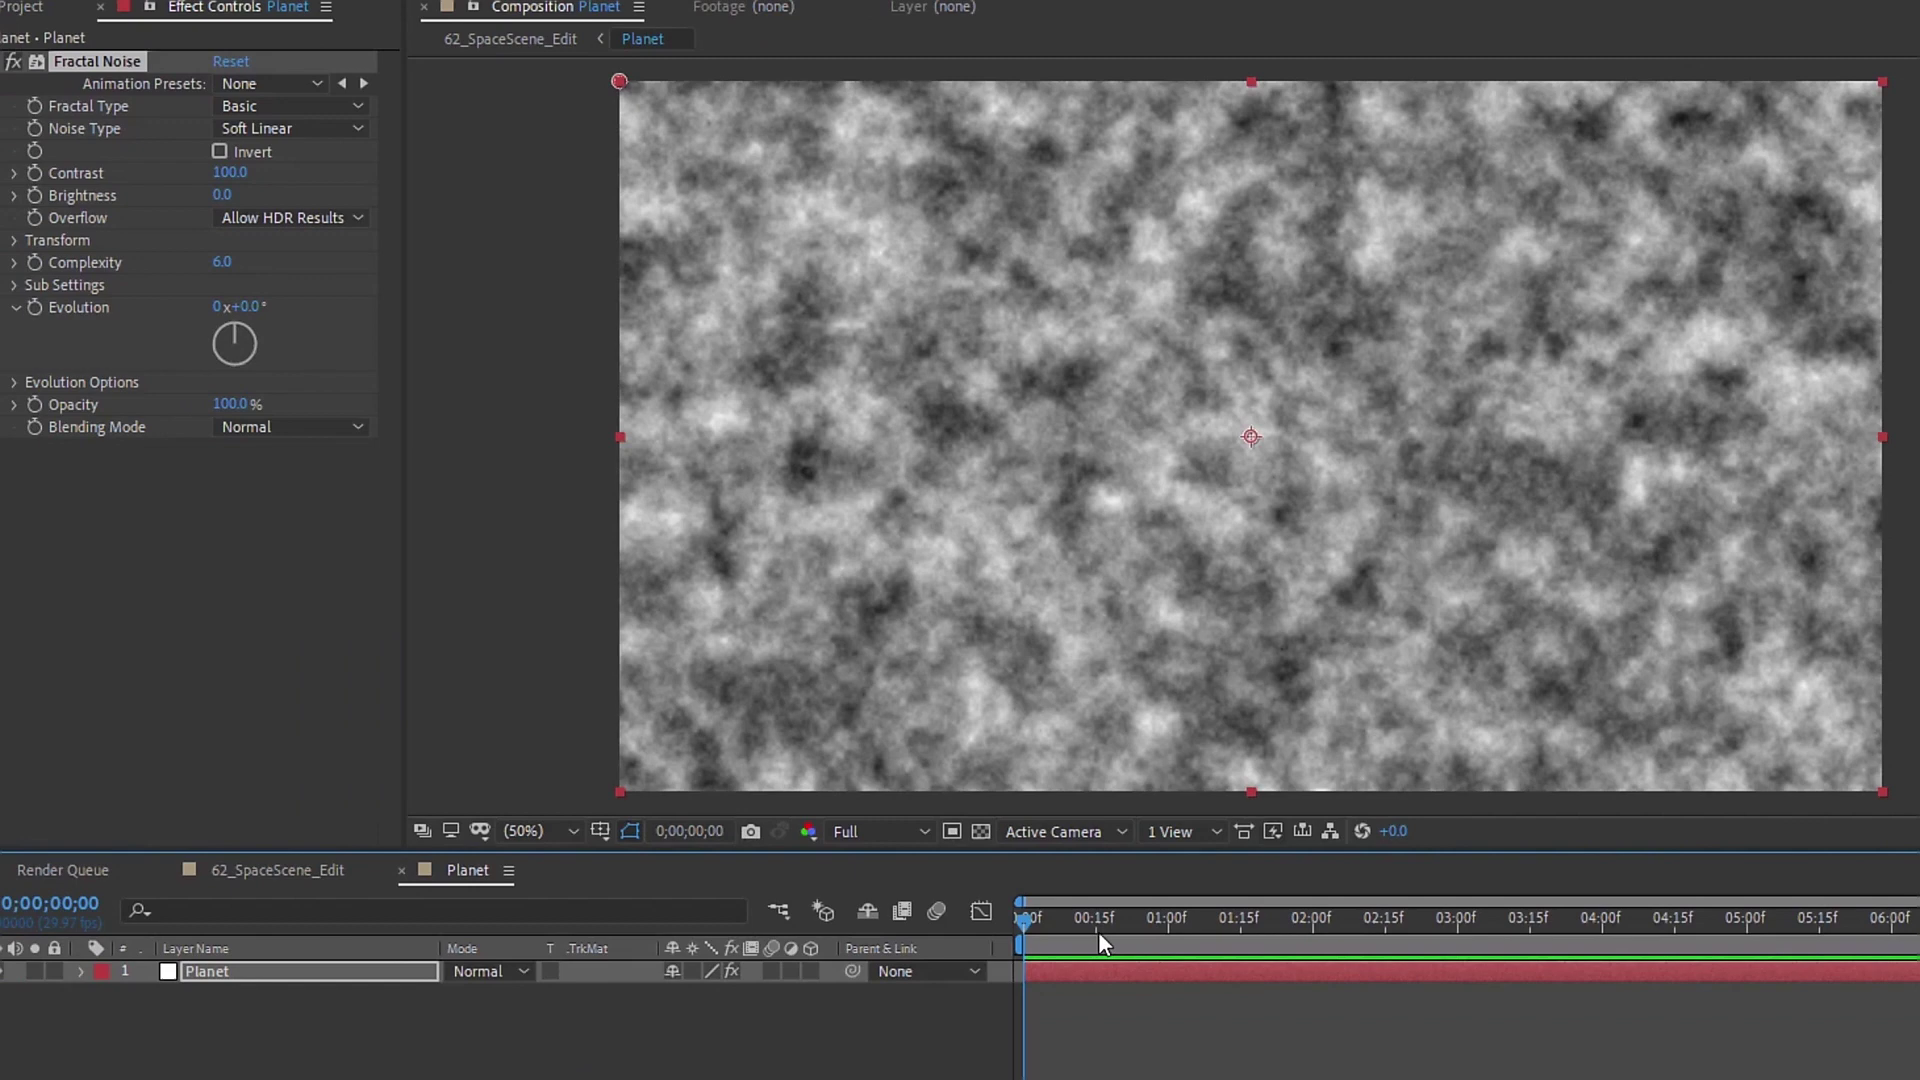
Step: Set the Fractal Noise Scale to 183 in the Planet composition and check the sphere in 62_SpaceScene_Edit
left_click(16, 240)
left_click_drag(236, 308, 320, 297)
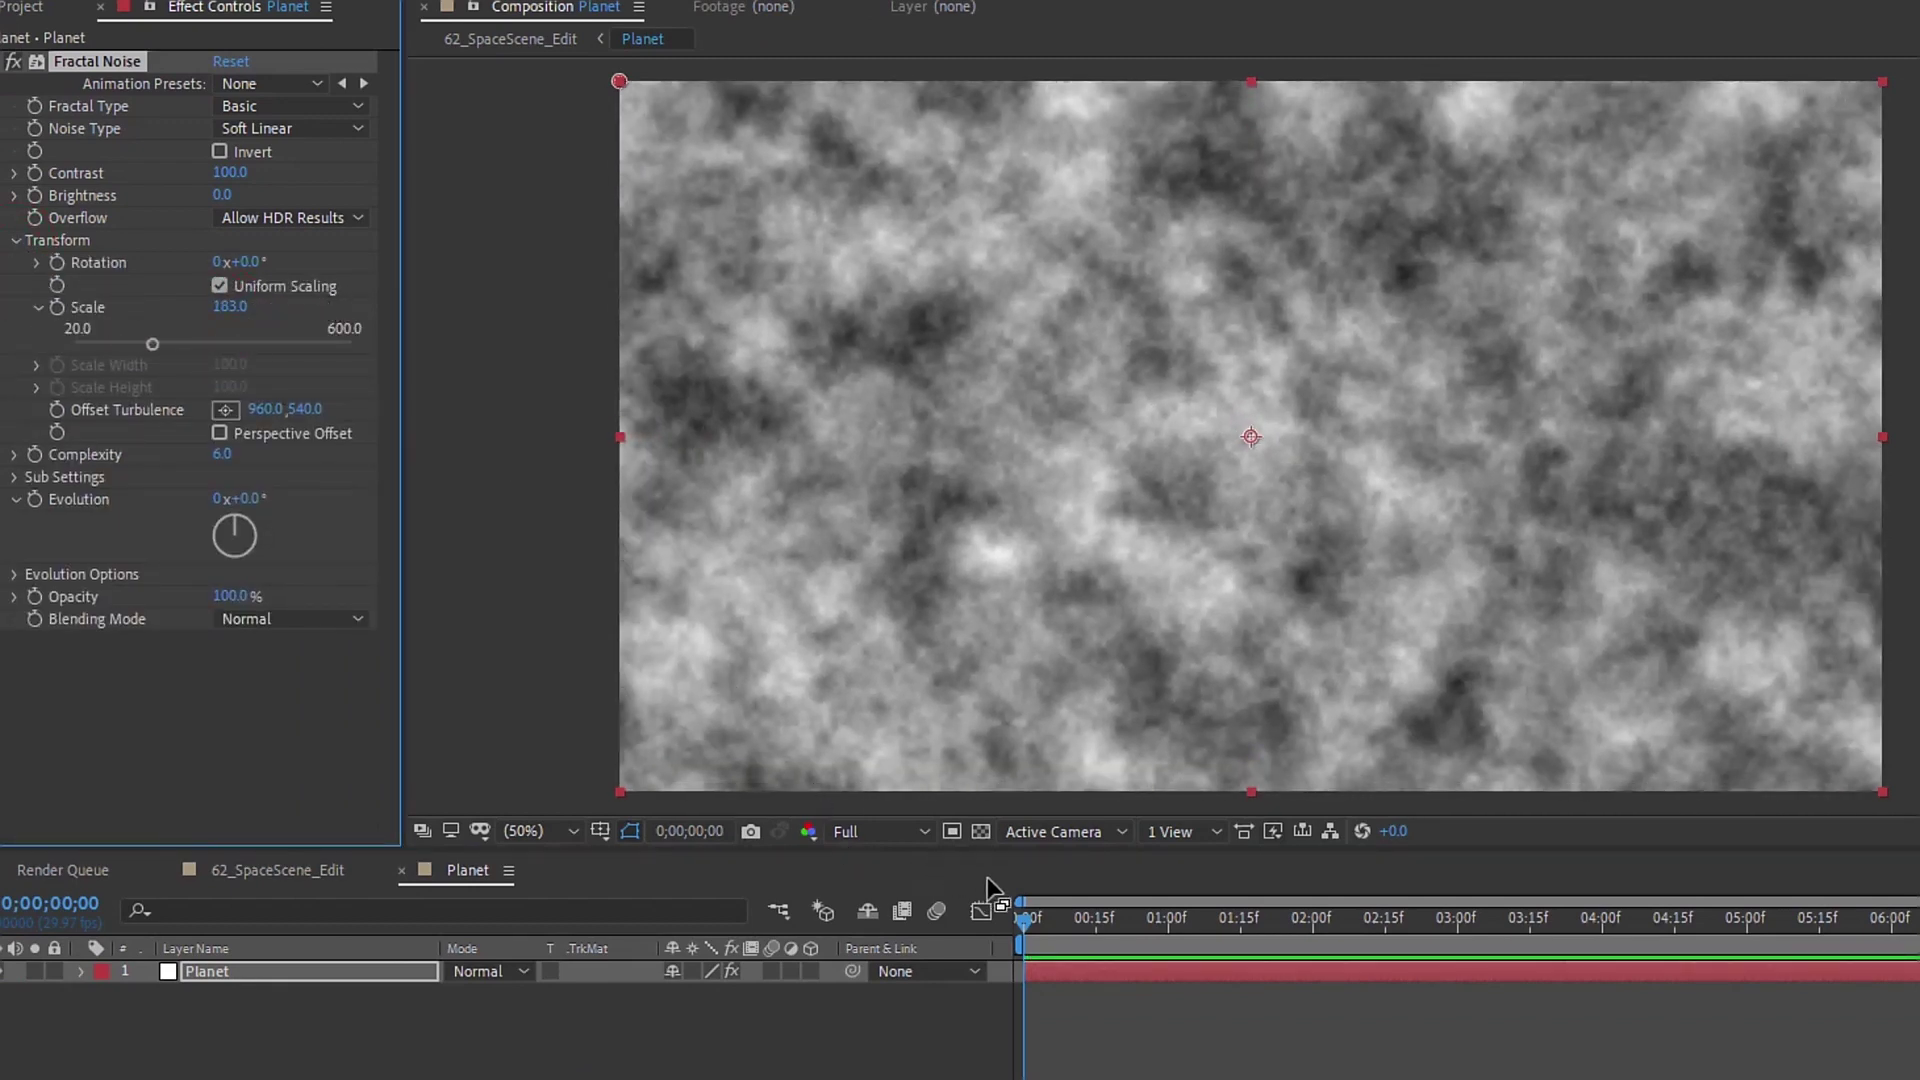
left_click(290, 870)
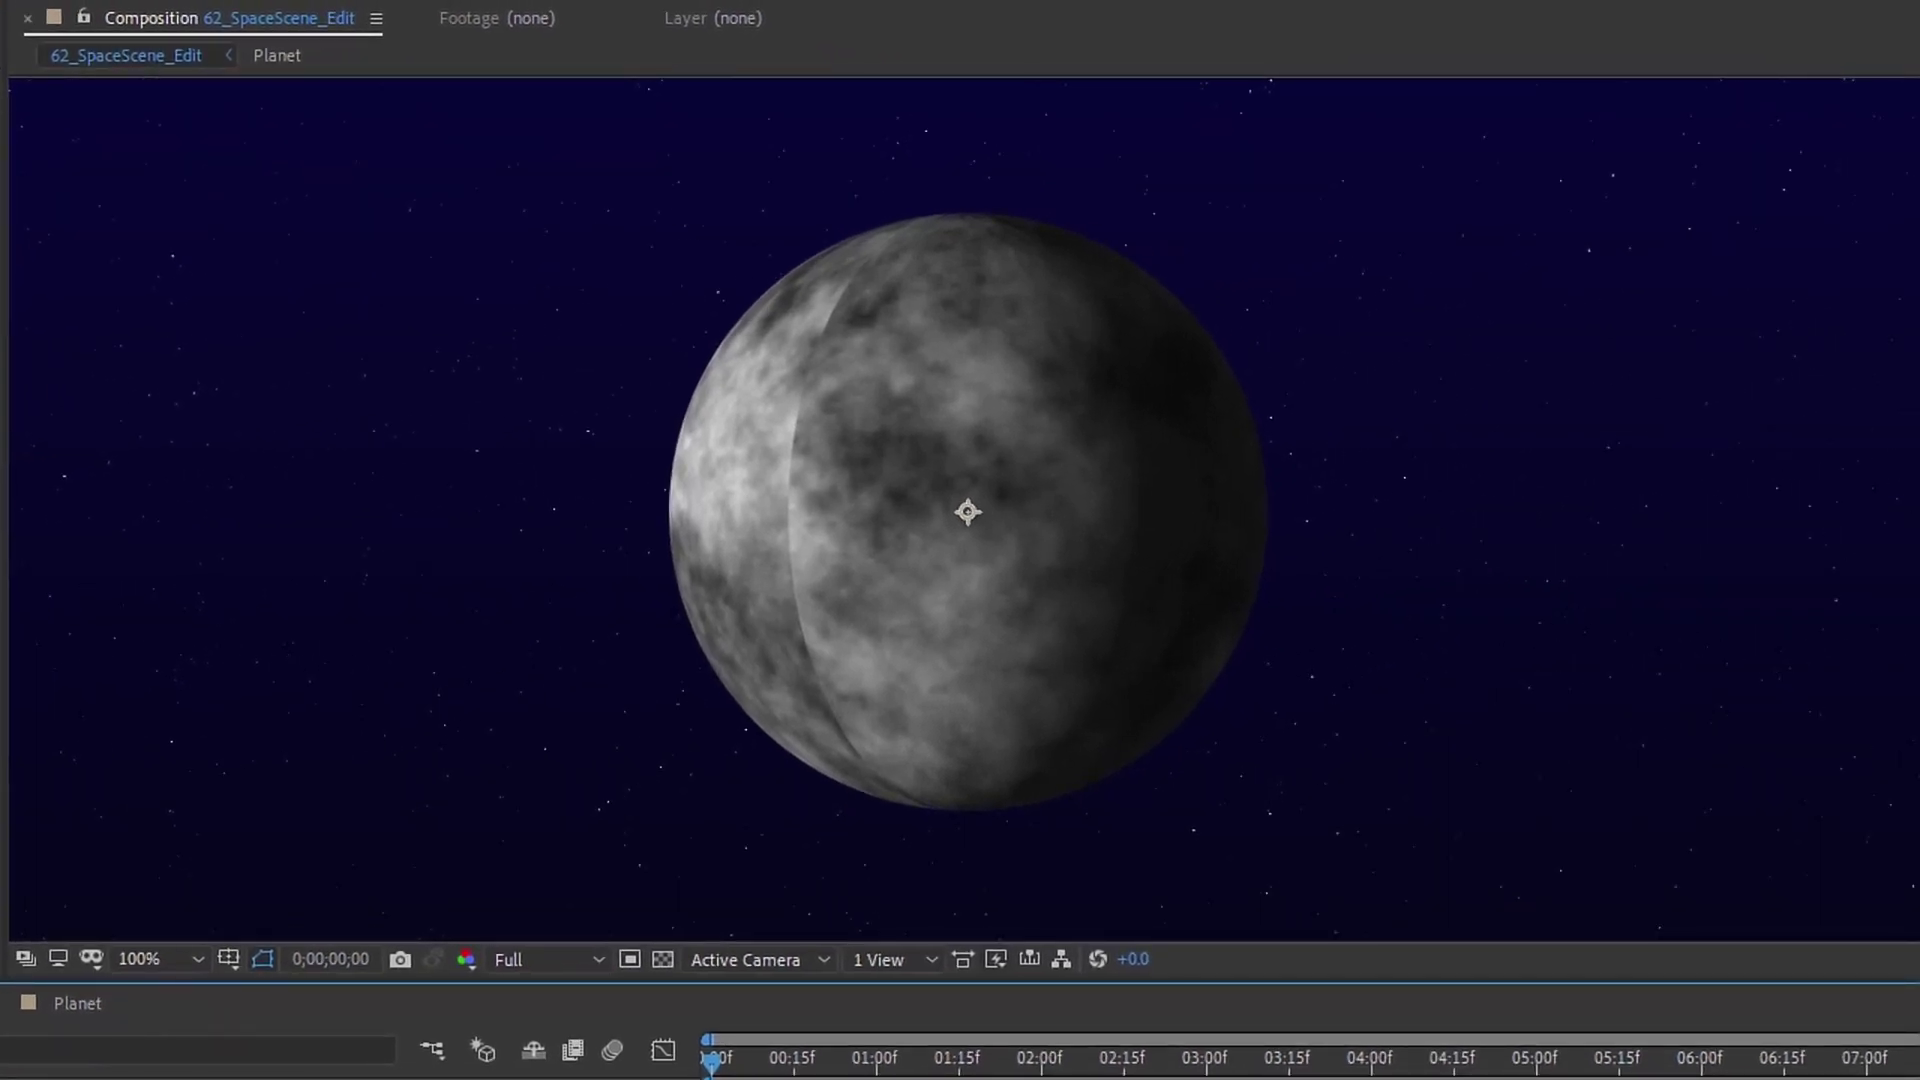
Step: Duplicate the noise layer inside the Planet composition and flip the copy horizontally
left_click(77, 1003)
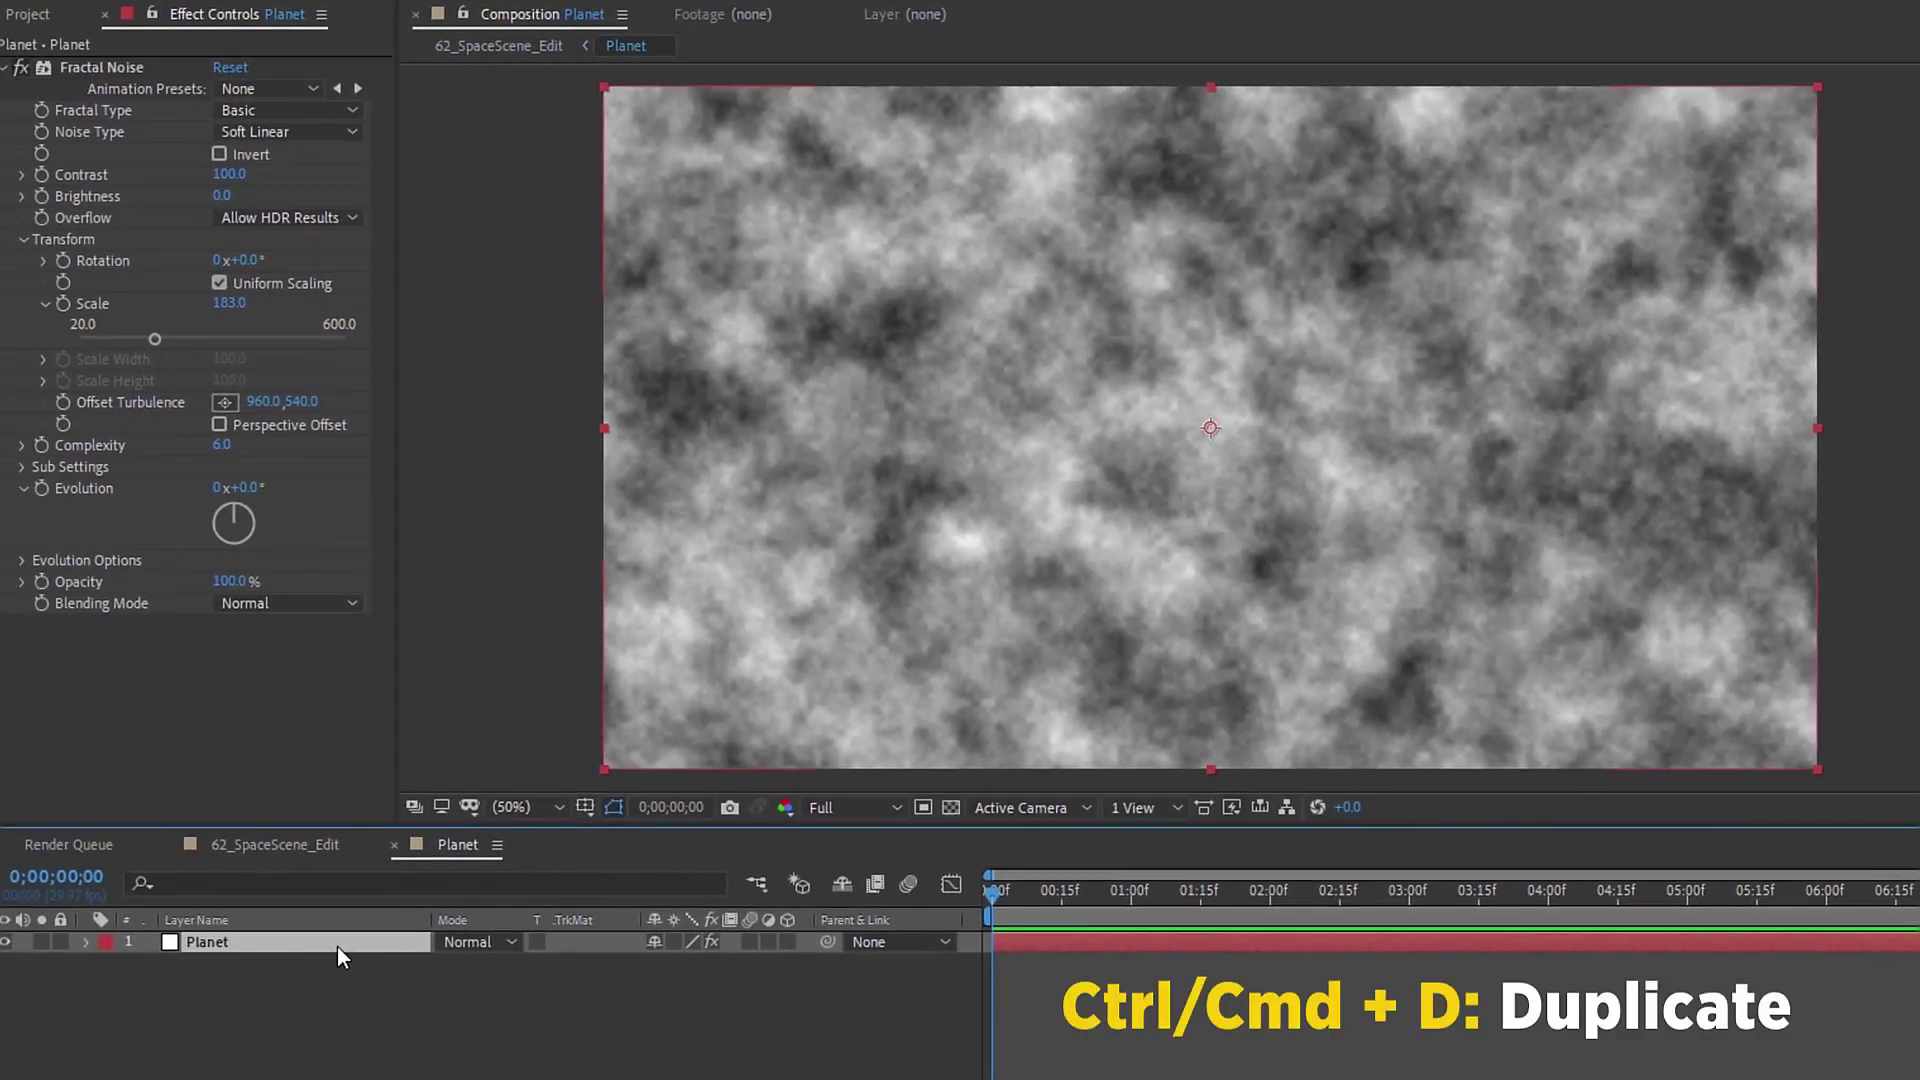
key("ctrl+d")
key("comma")
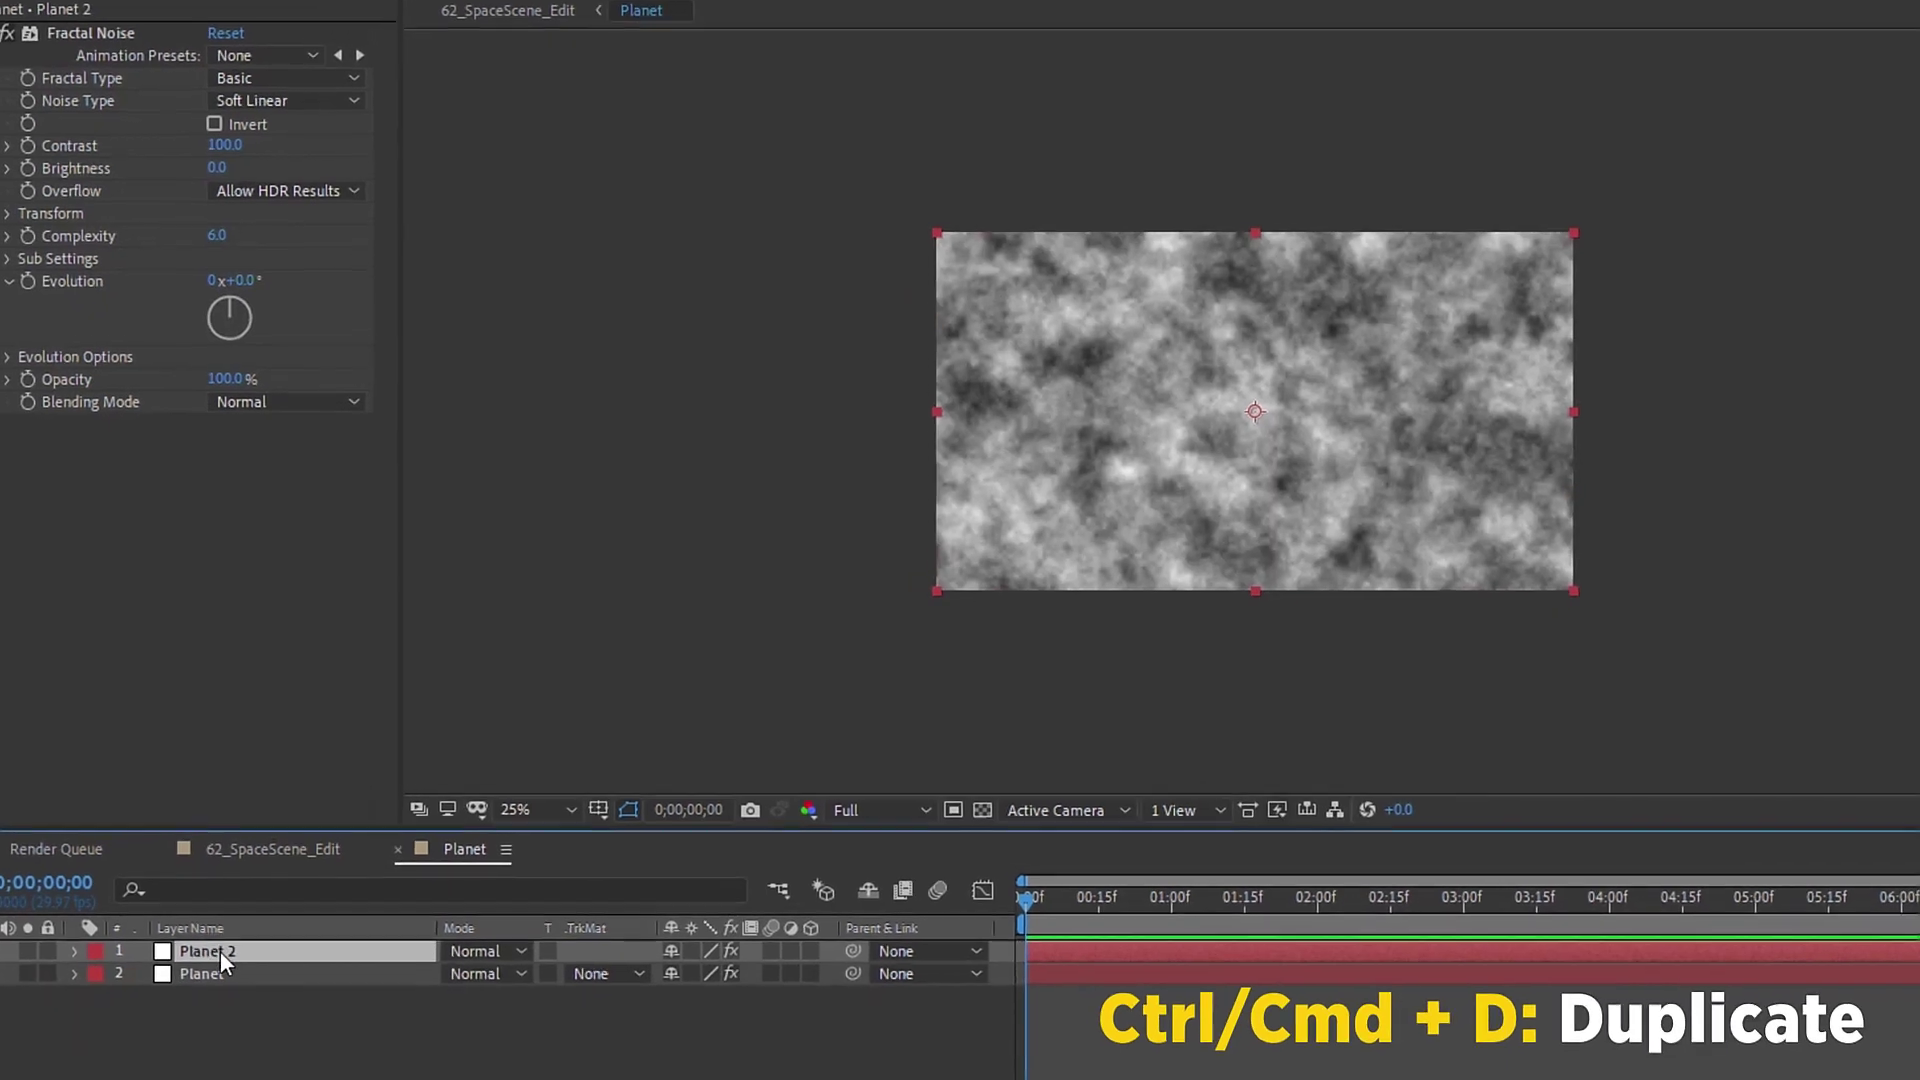
right_click(220, 951)
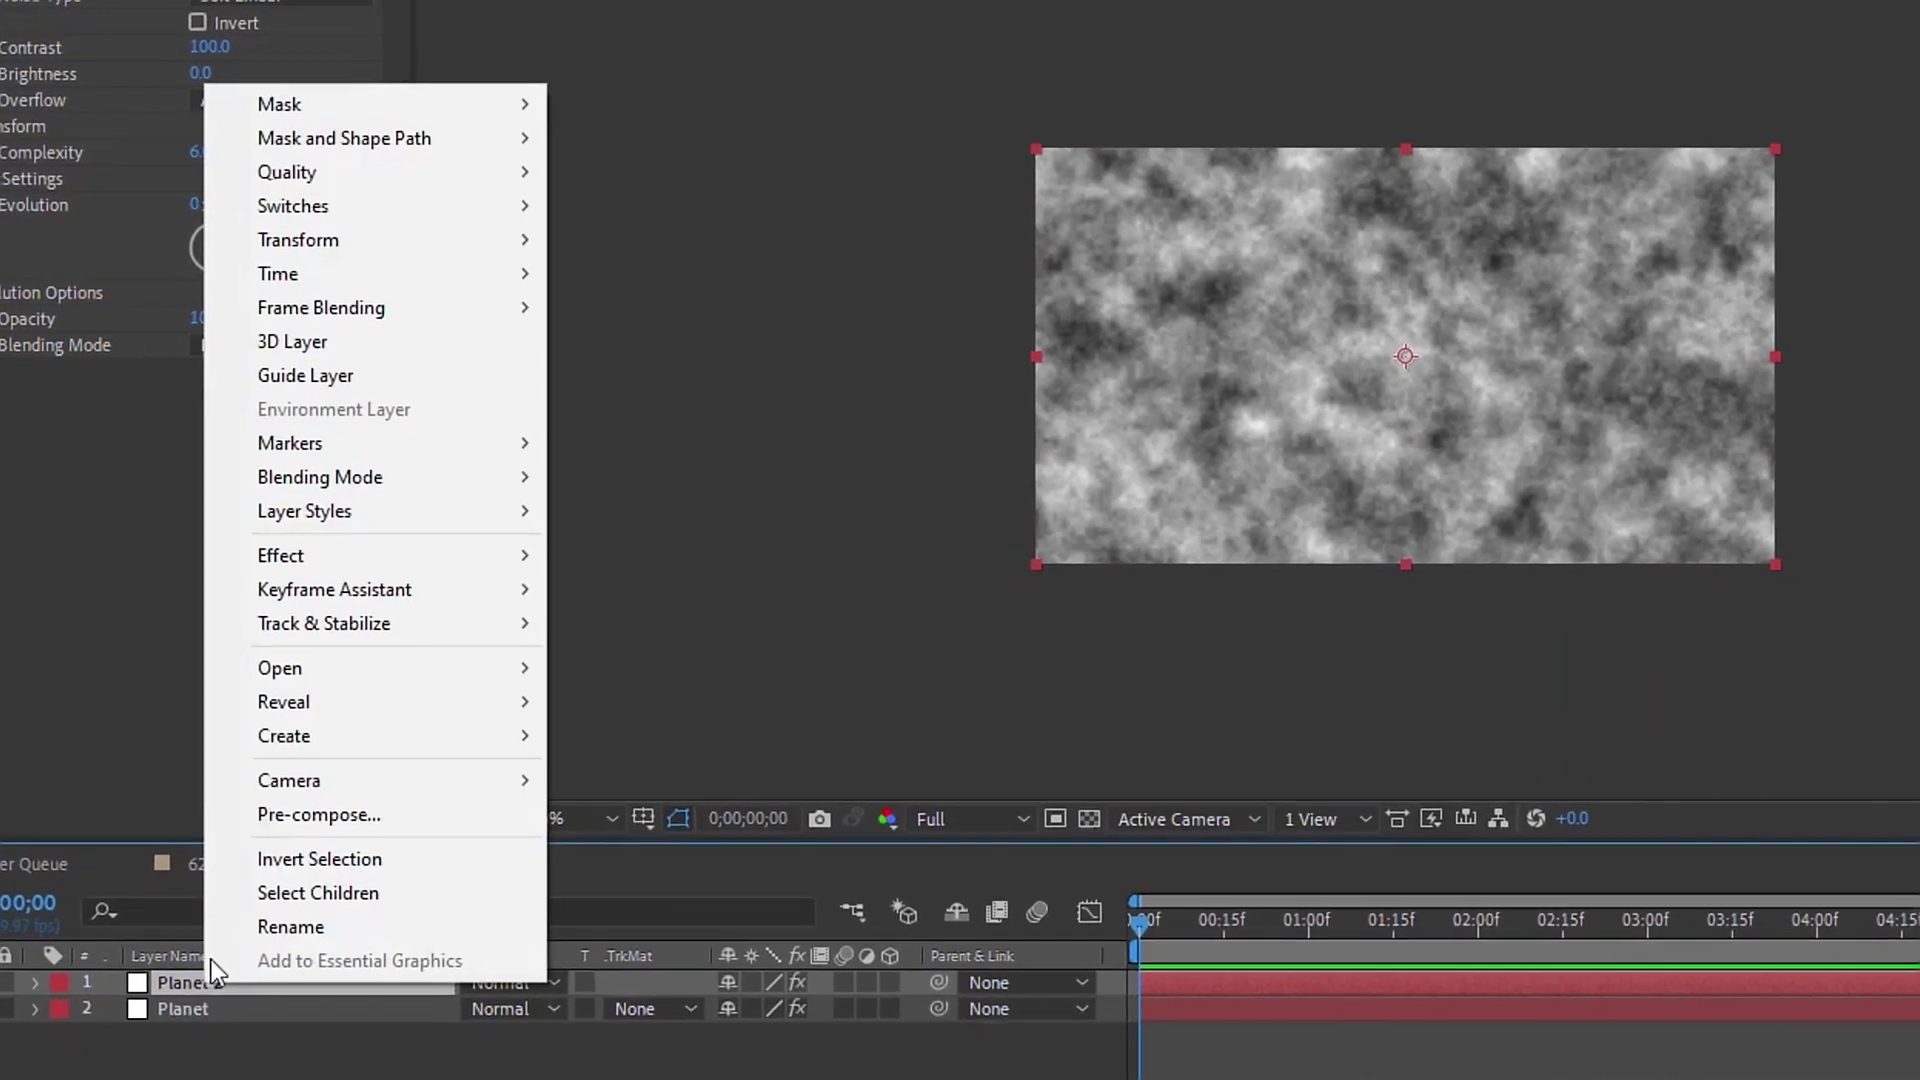
mouse_move(359, 321)
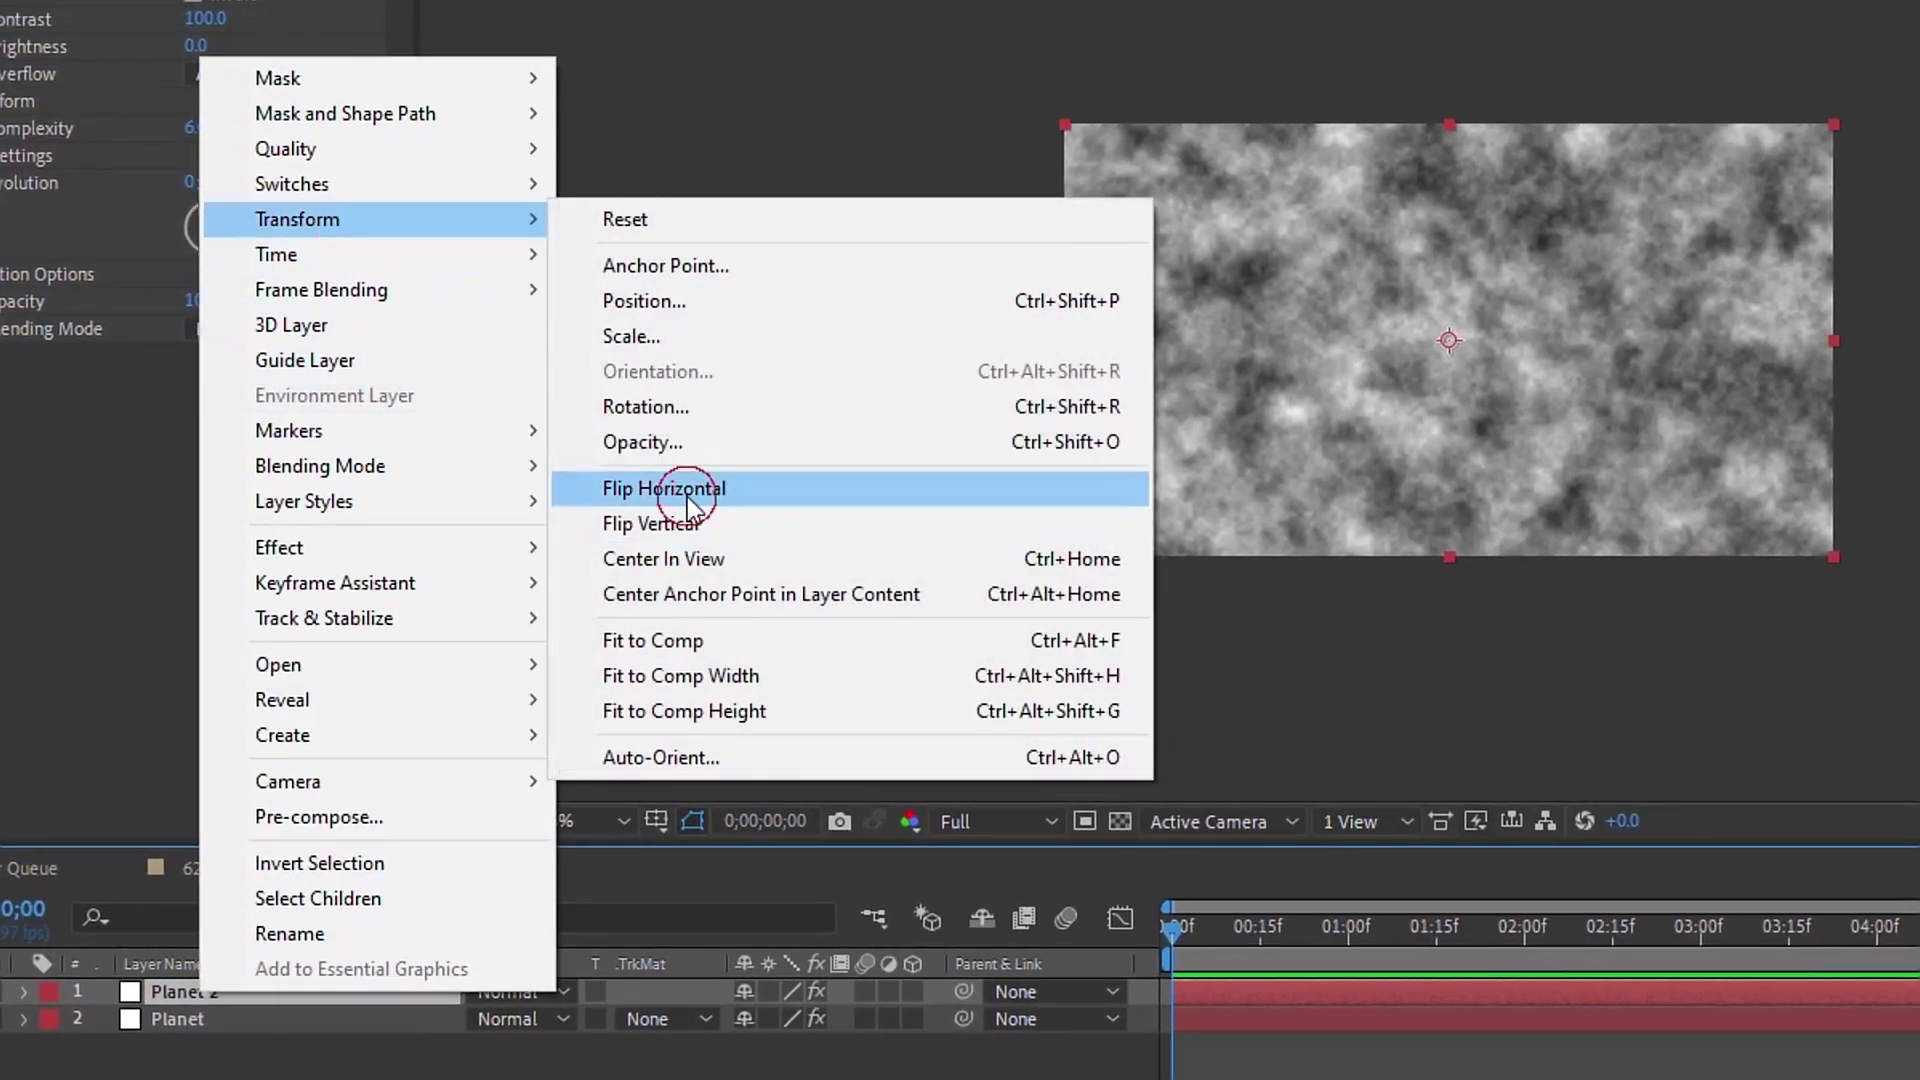
left_click(638, 487)
Step: Mask the flipped copy with a rectangle covering its right half and increase the Mask Feather to blend the edge
left_click(266, 57)
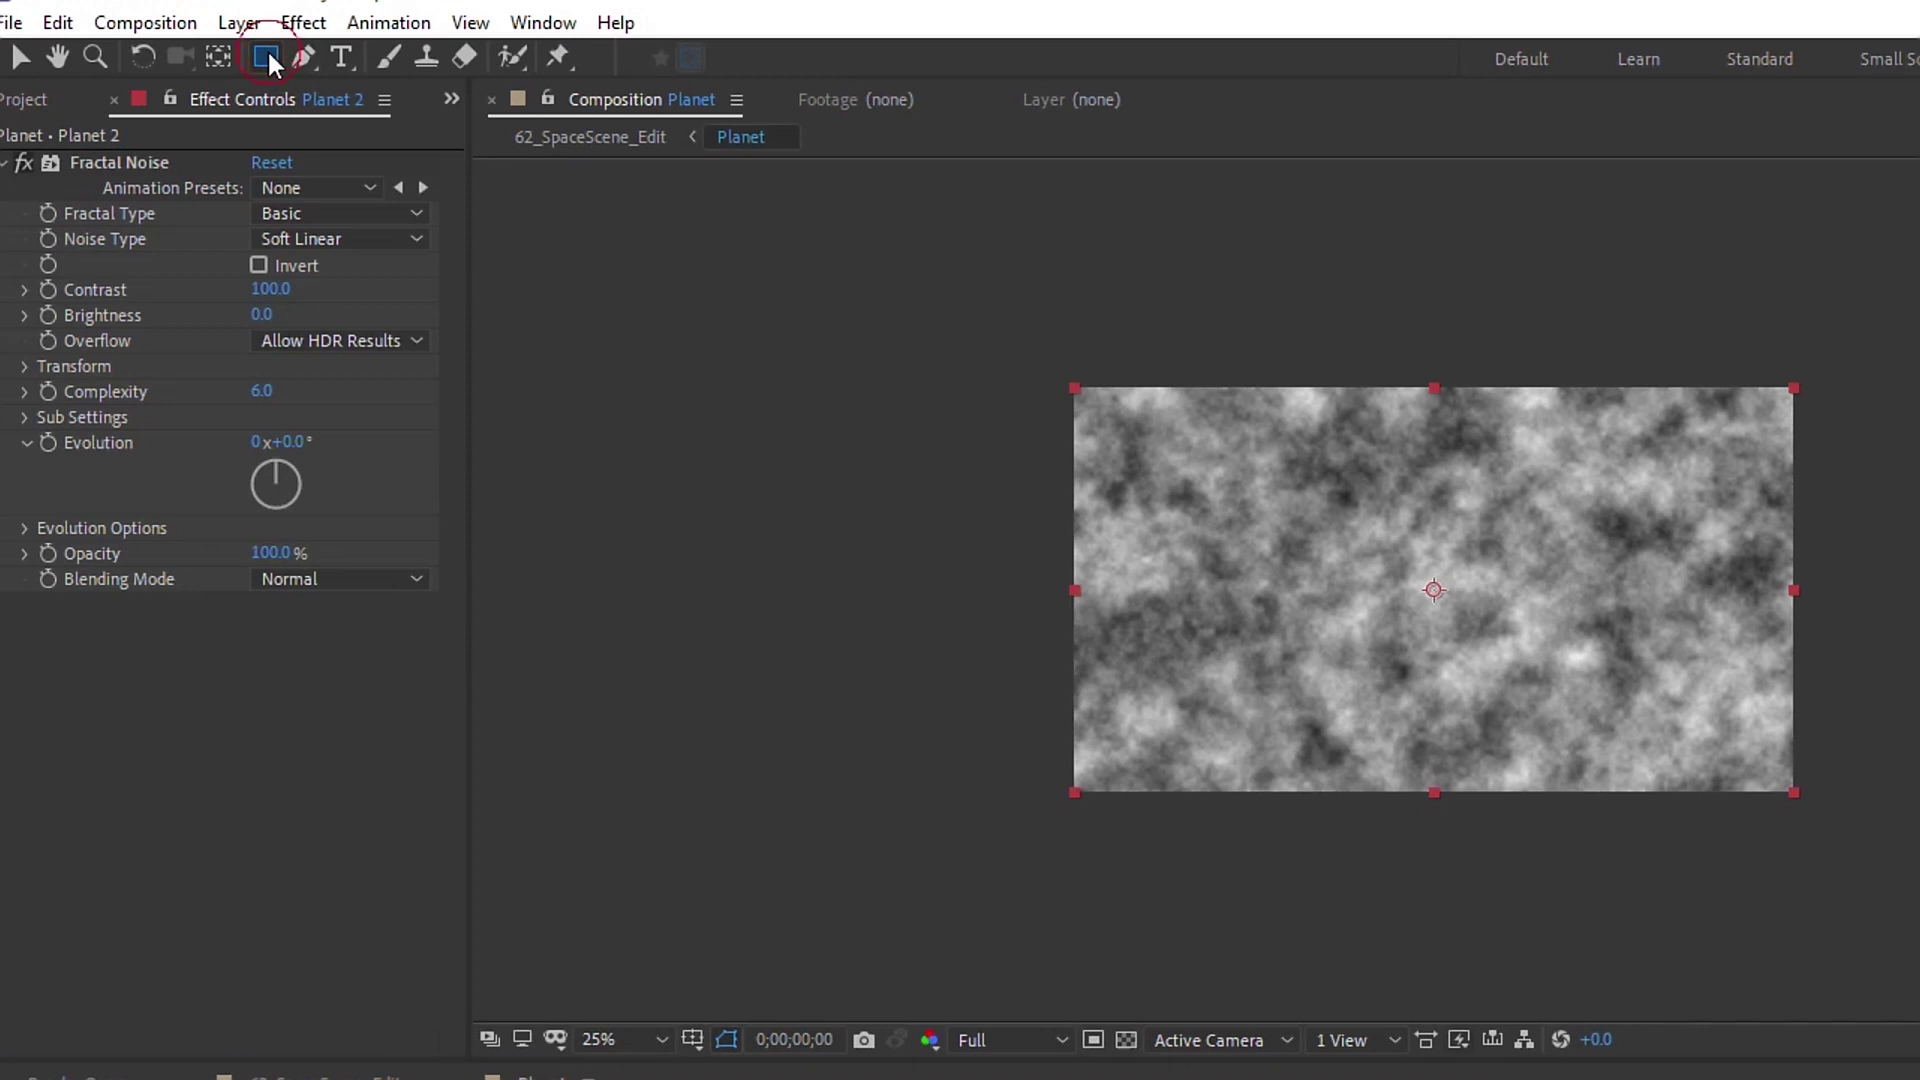
left_click_drag(1412, 327, 1895, 853)
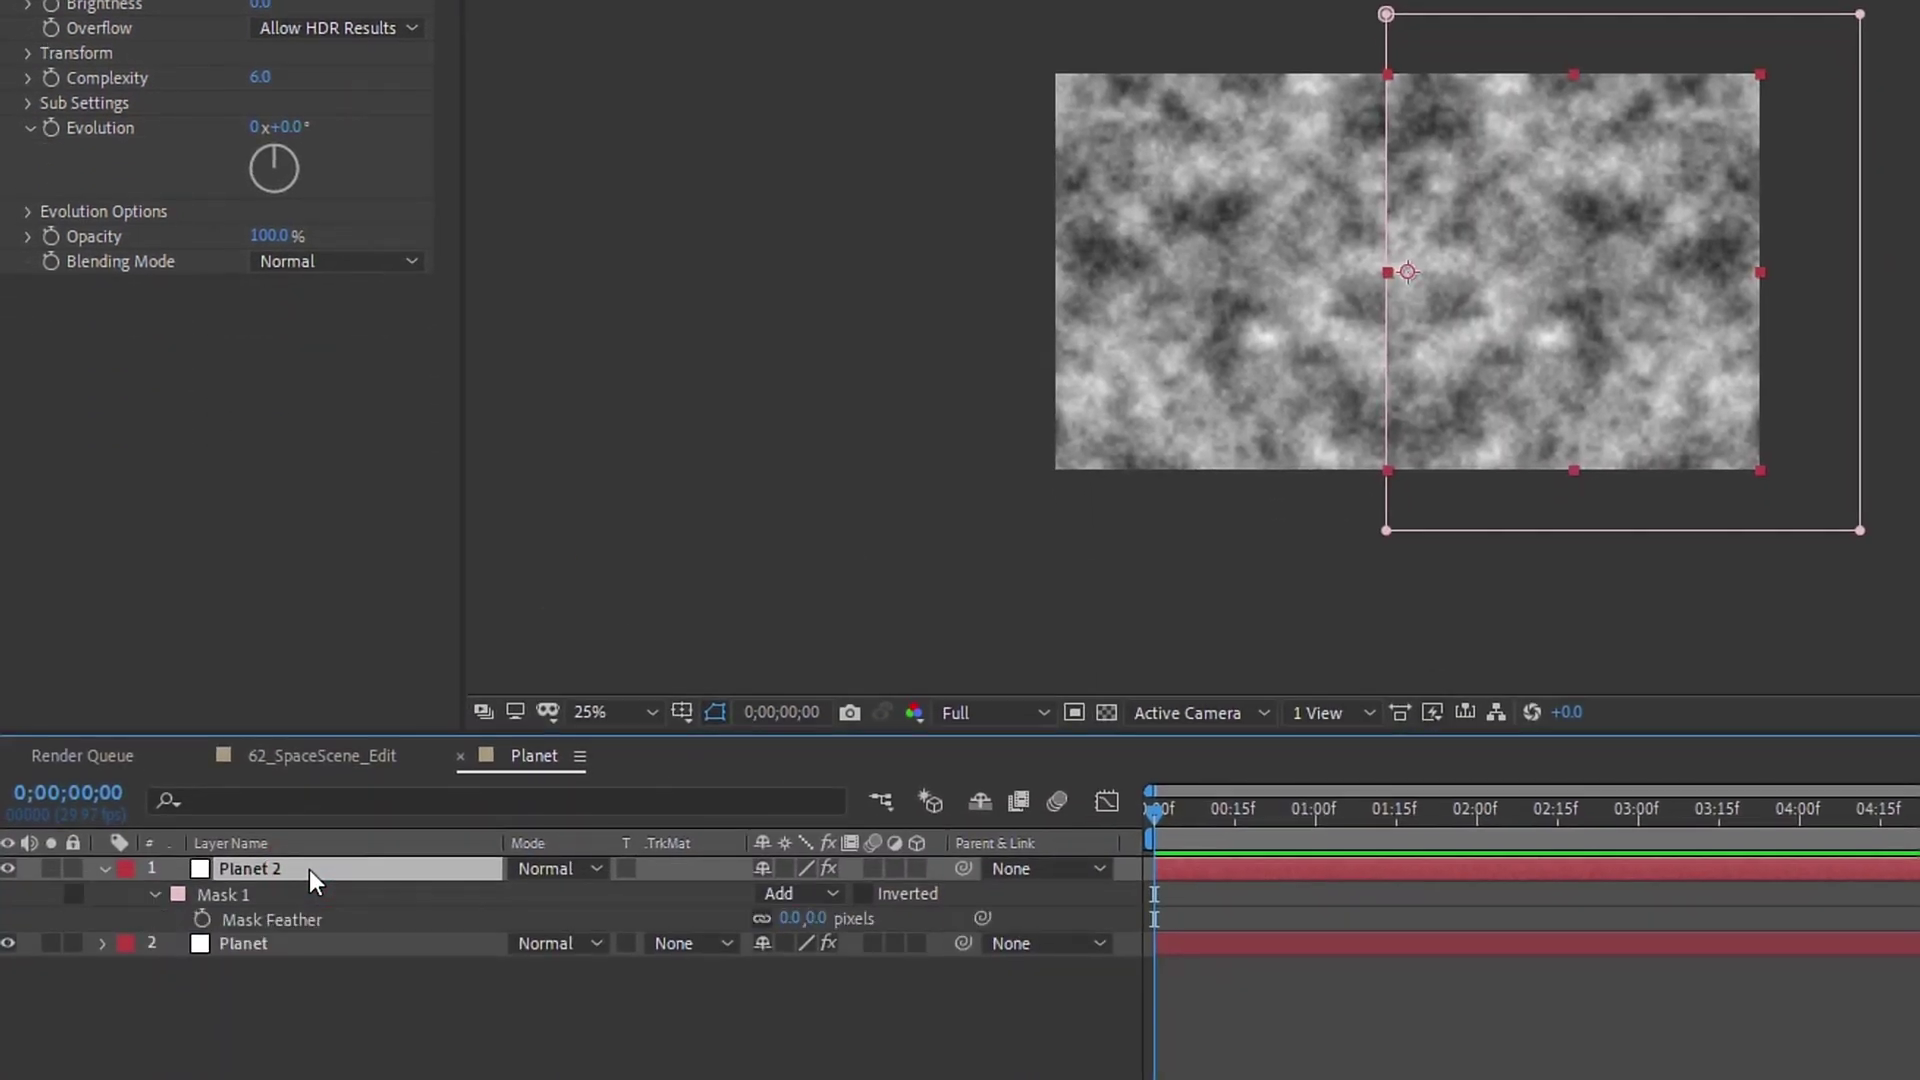
key("f")
left_click_drag(791, 918, 1268, 918)
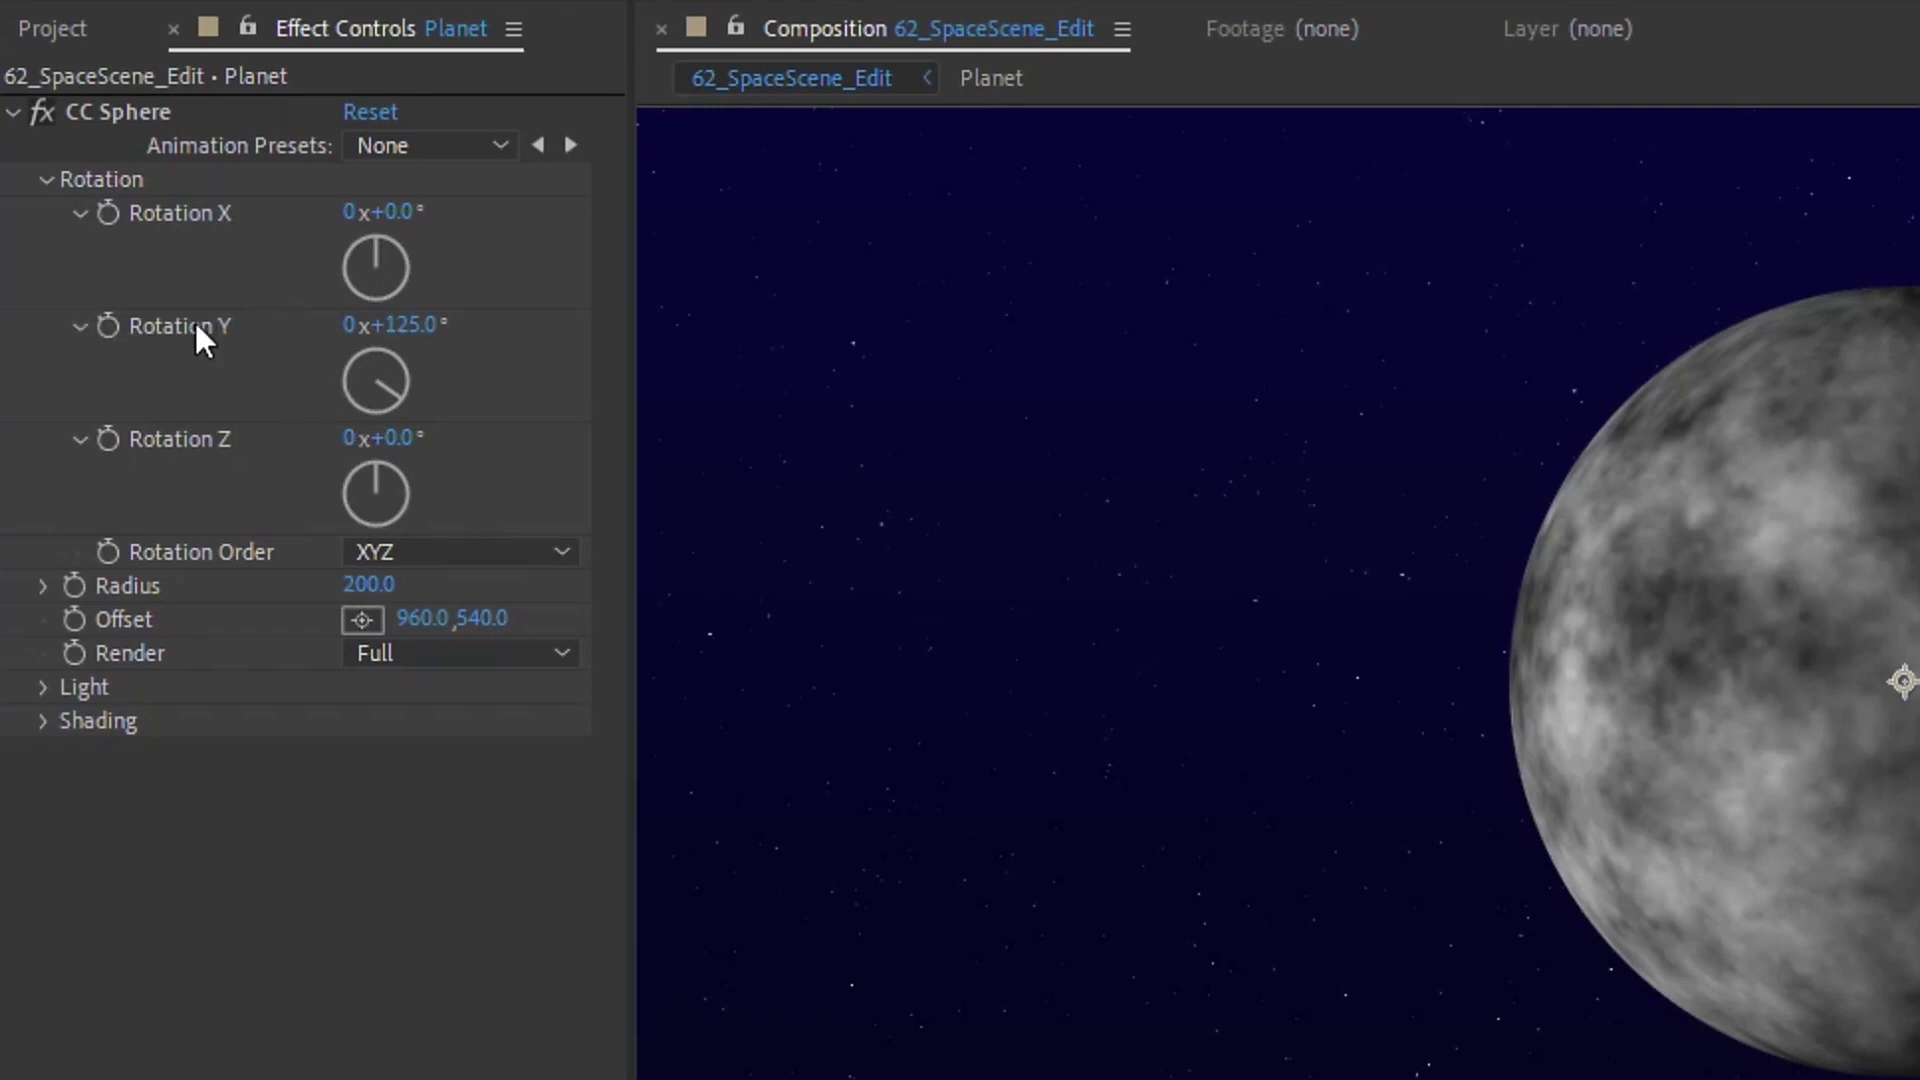
Step: Add the expression time*10 to CC Sphere's Rotation Y in 62_SpaceScene_Edit and preview the planet's spin
left_click(107, 327, "alt")
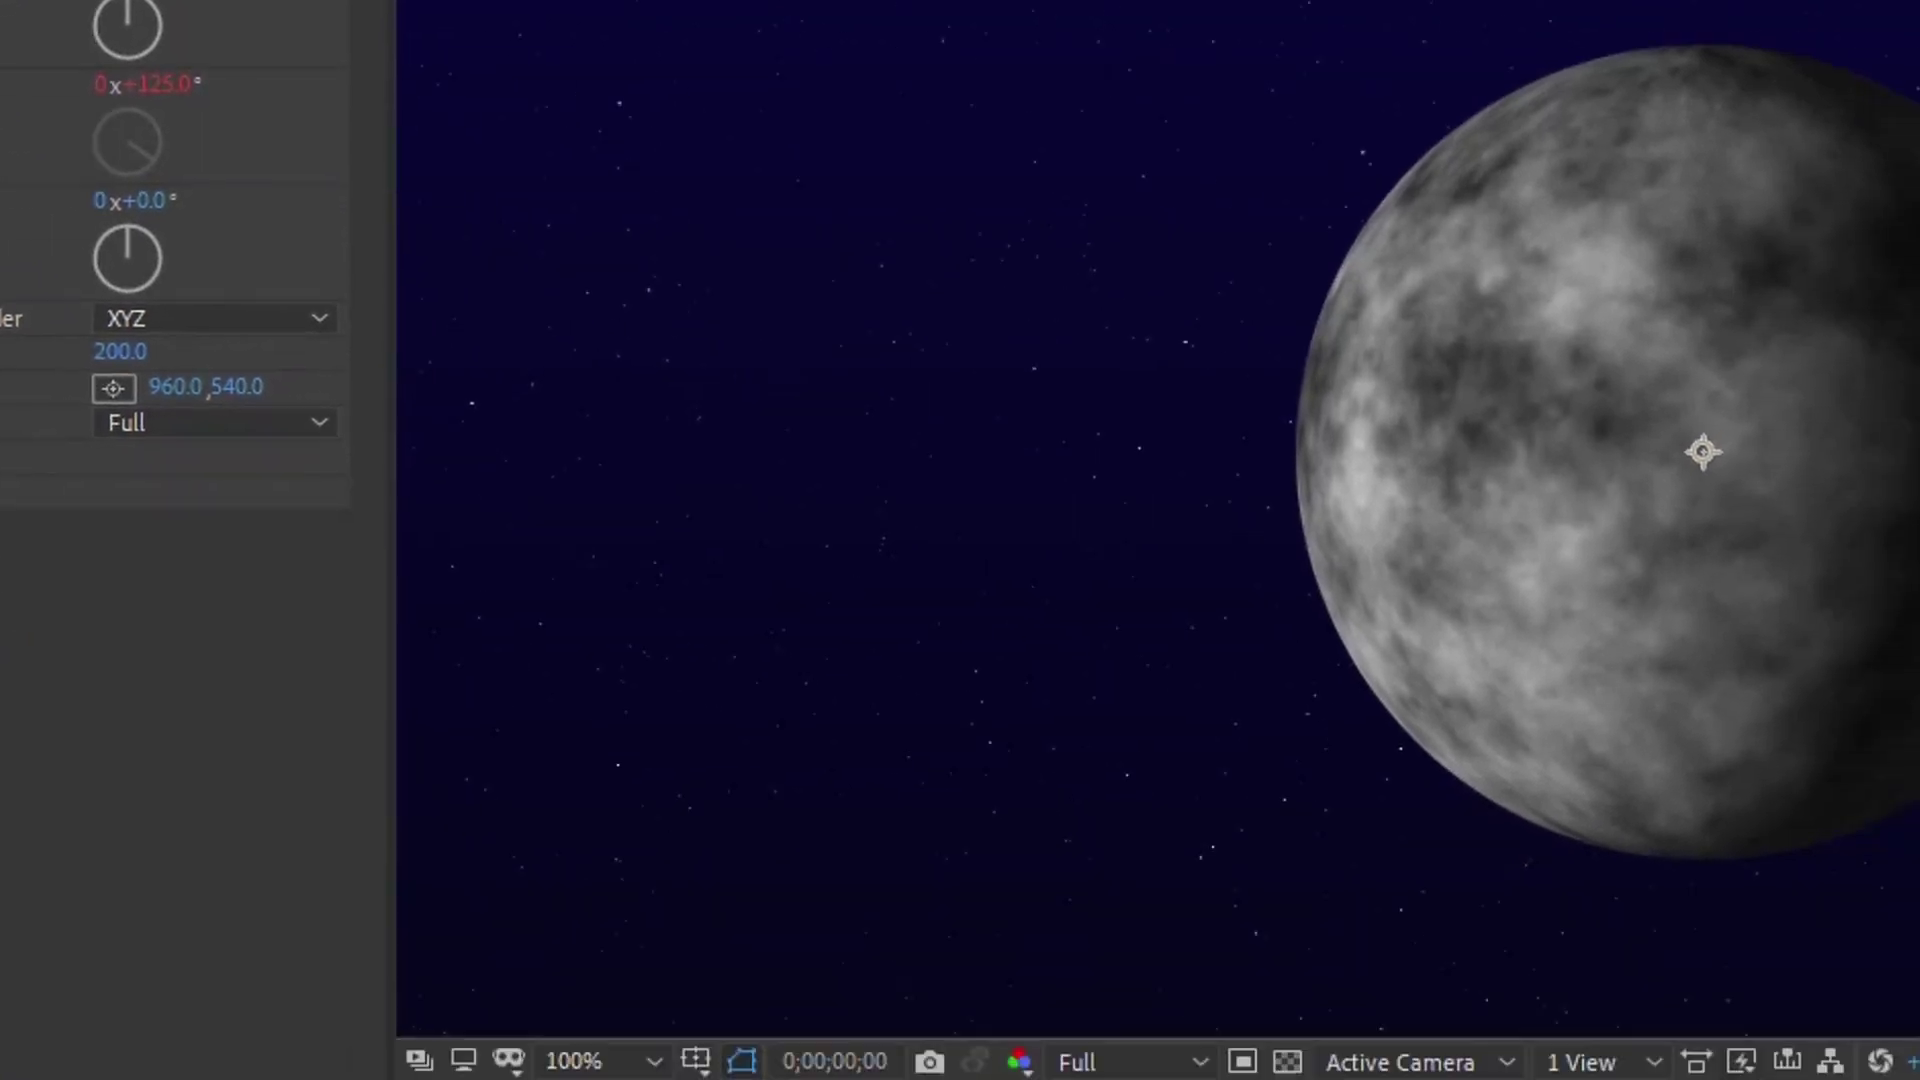
type("time*10")
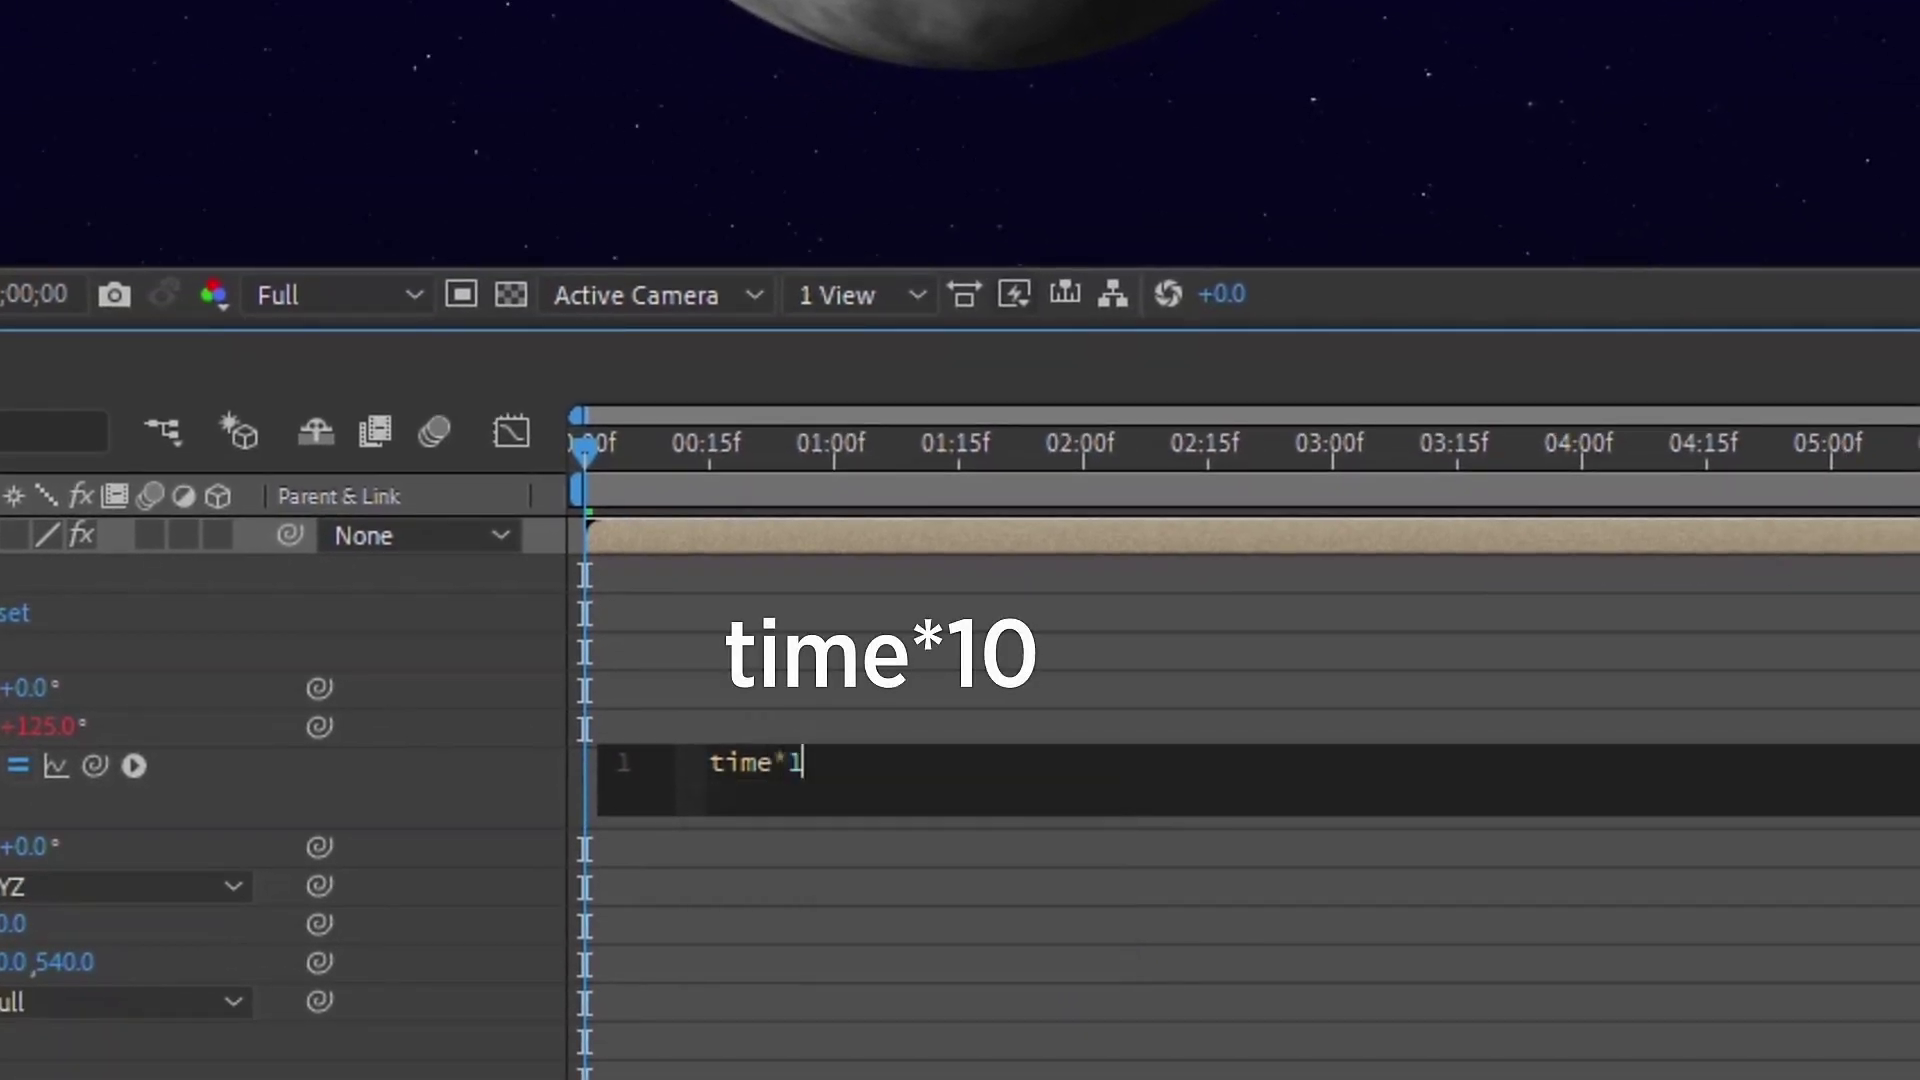
left_click(555, 462)
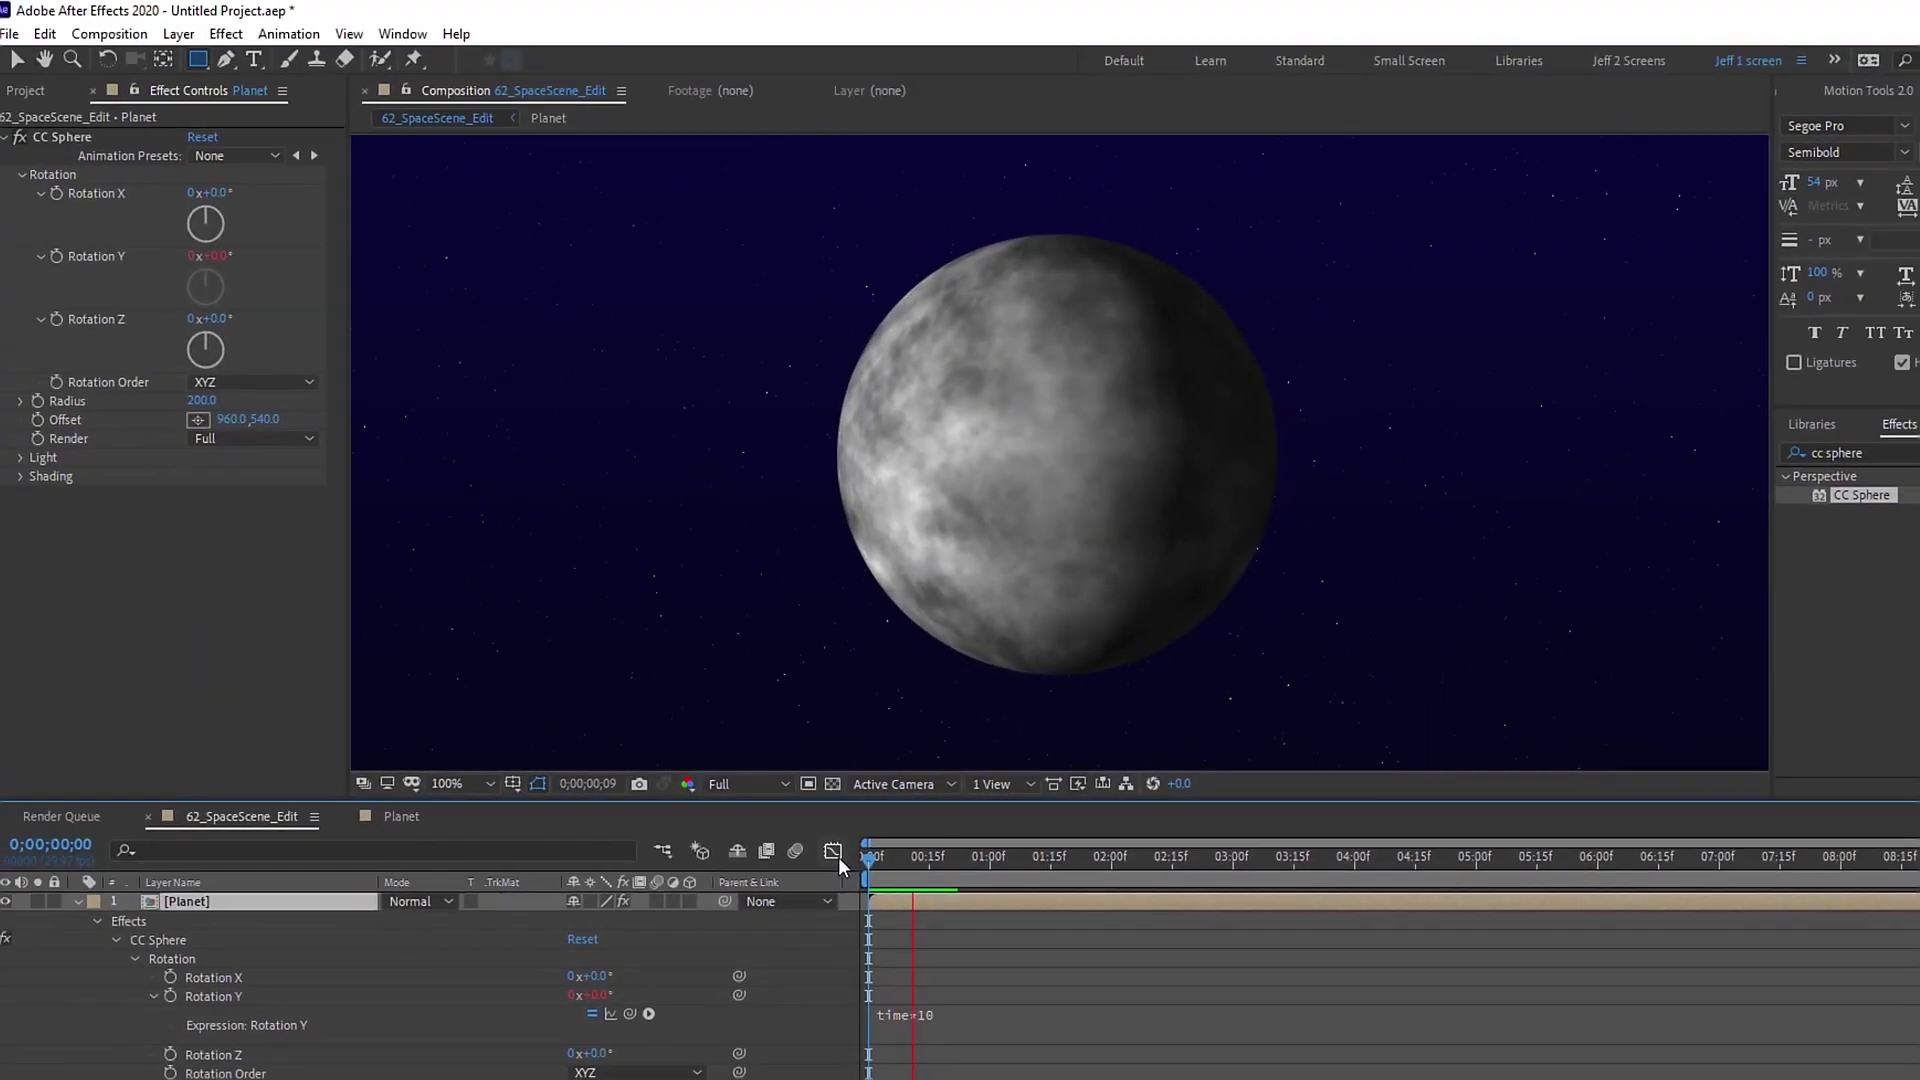
key("space")
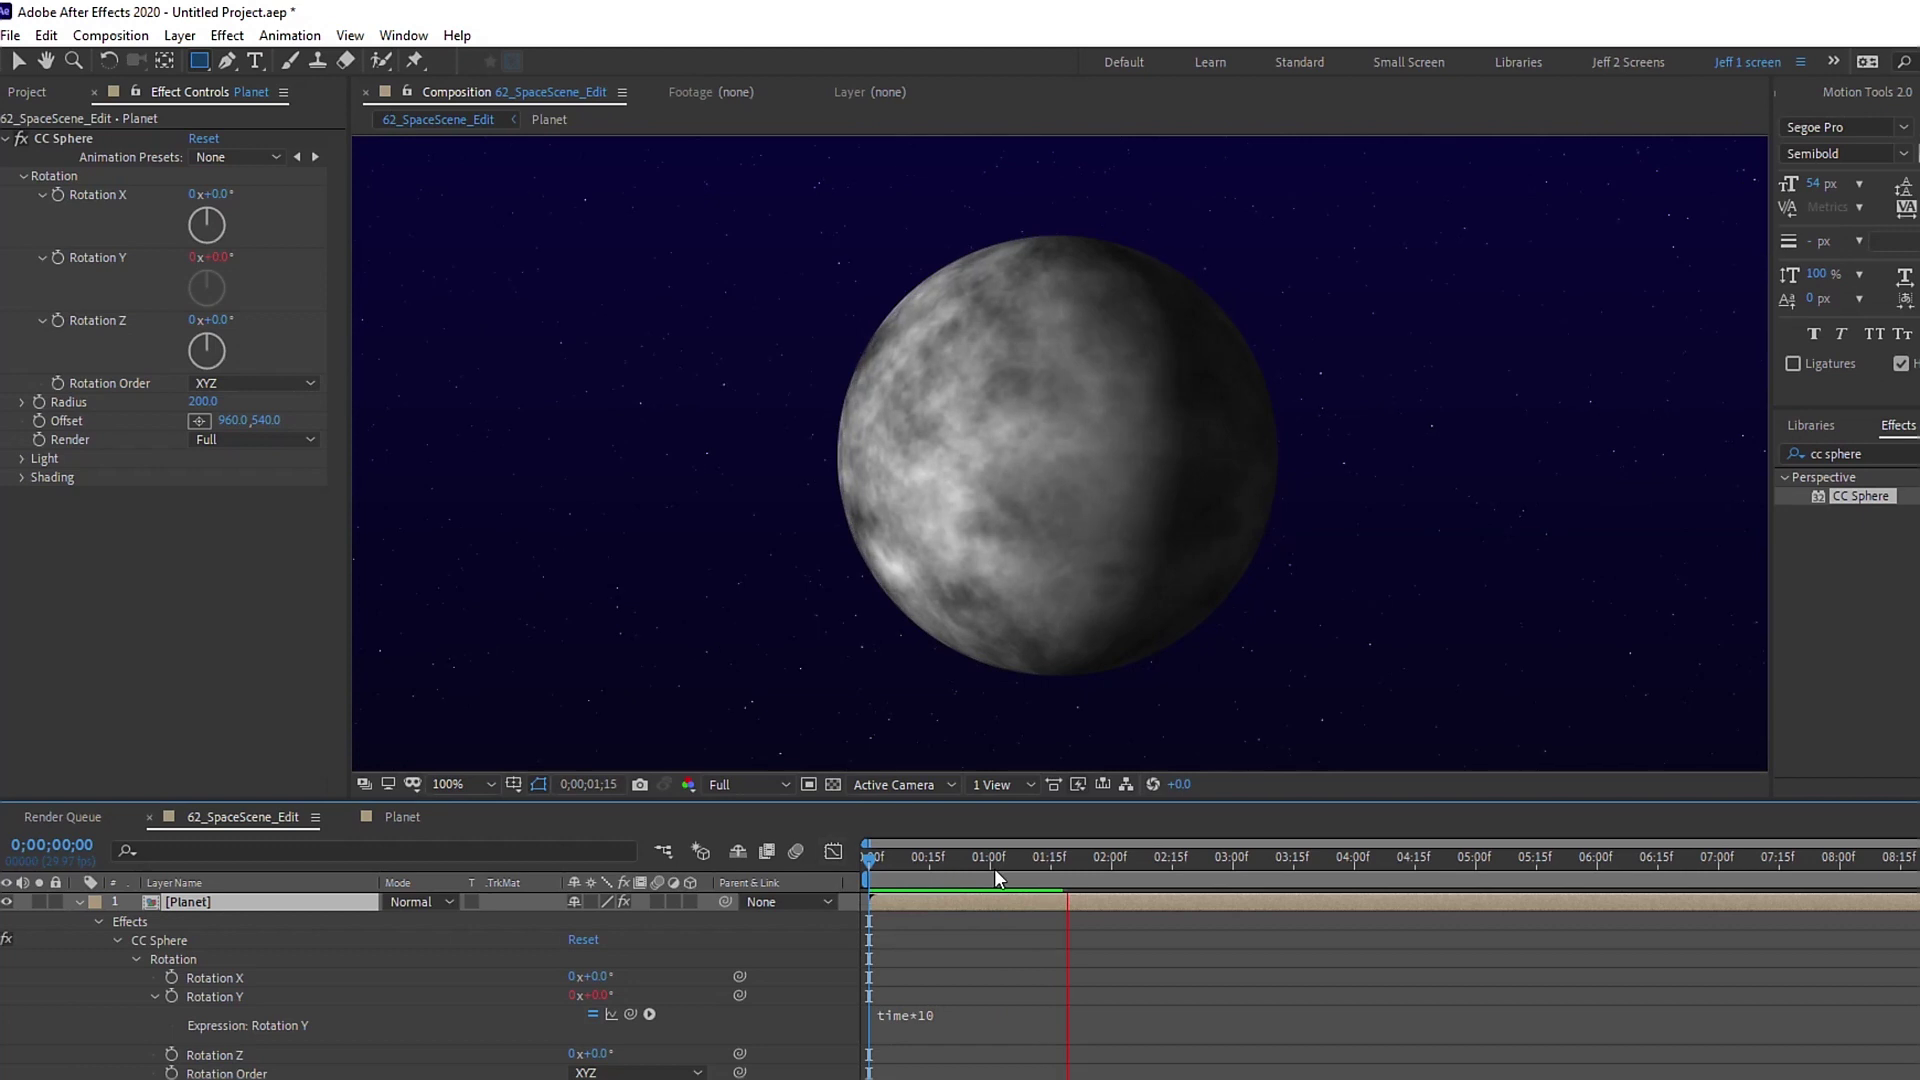
key("space")
key("u")
Step: Apply the Hue/Saturation effect to the Planet layer and enable Colorize
left_click(227, 35)
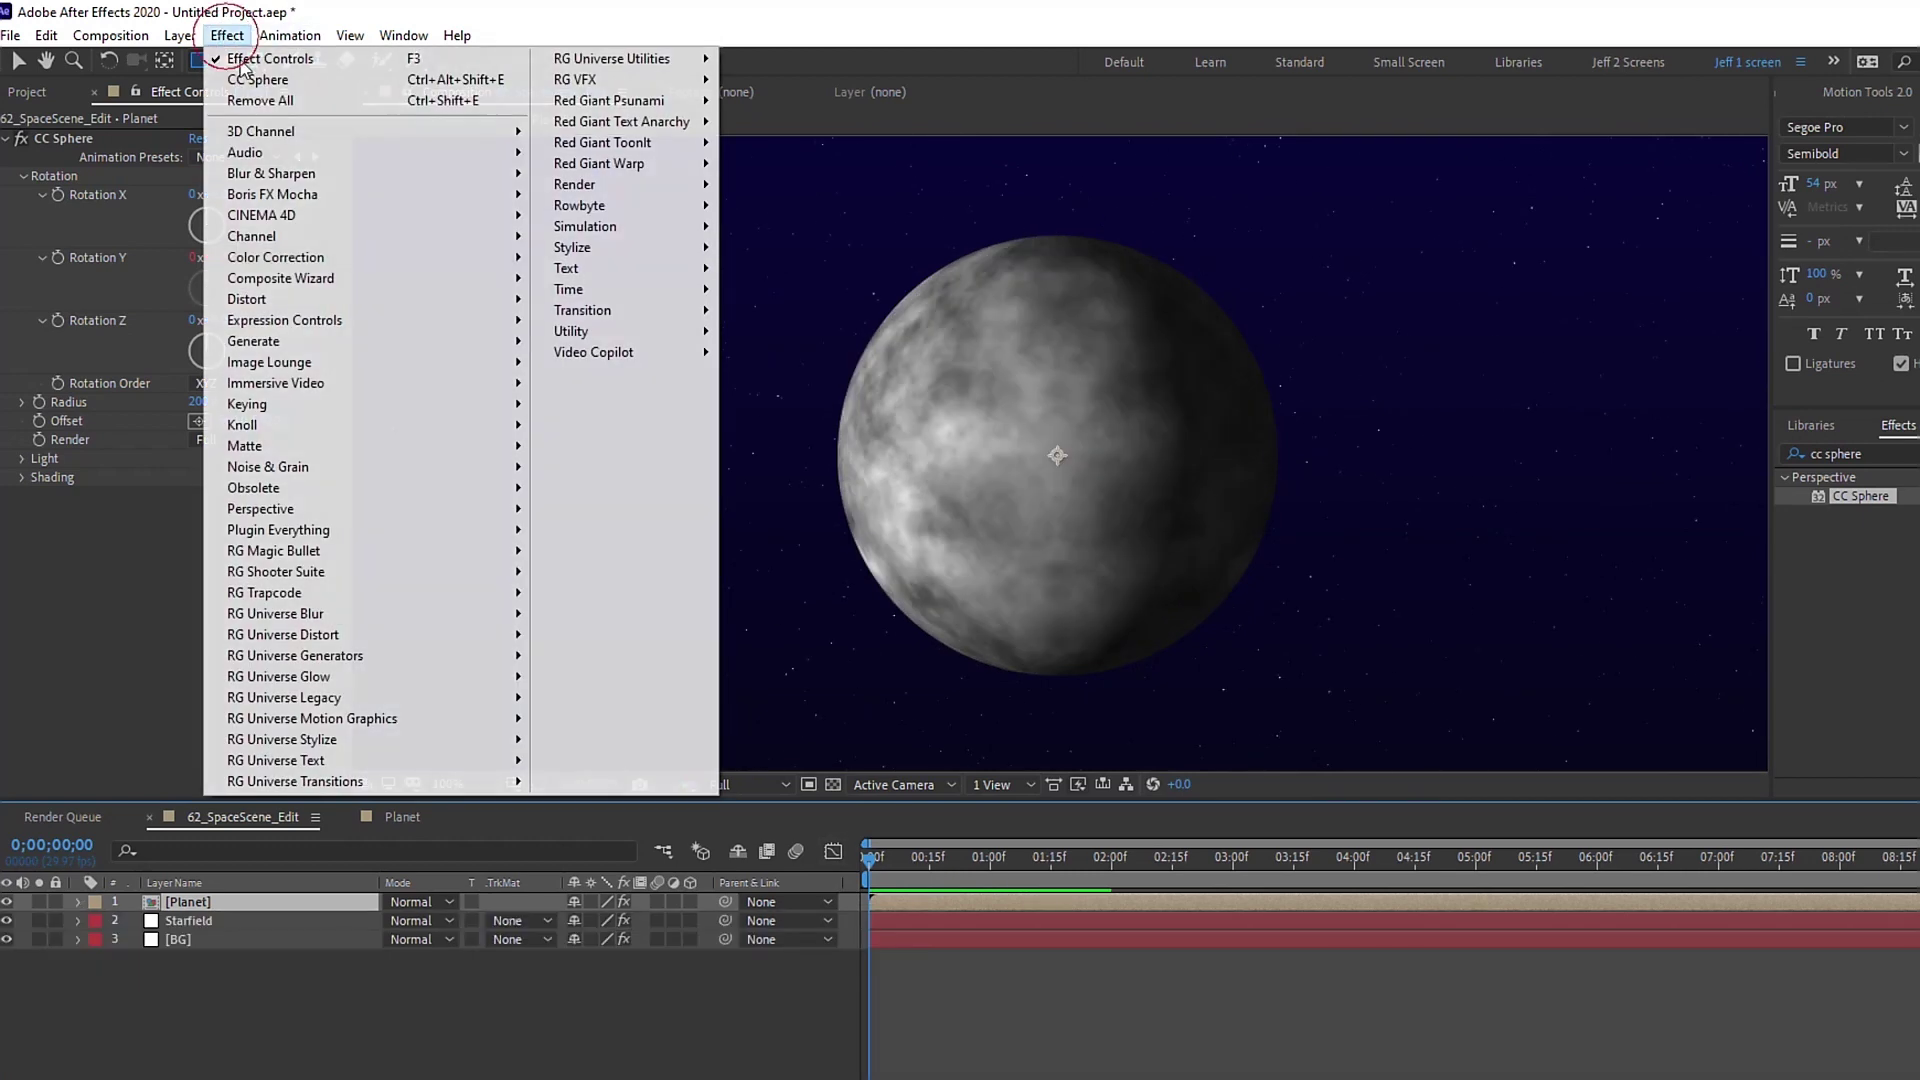
mouse_move(430, 257)
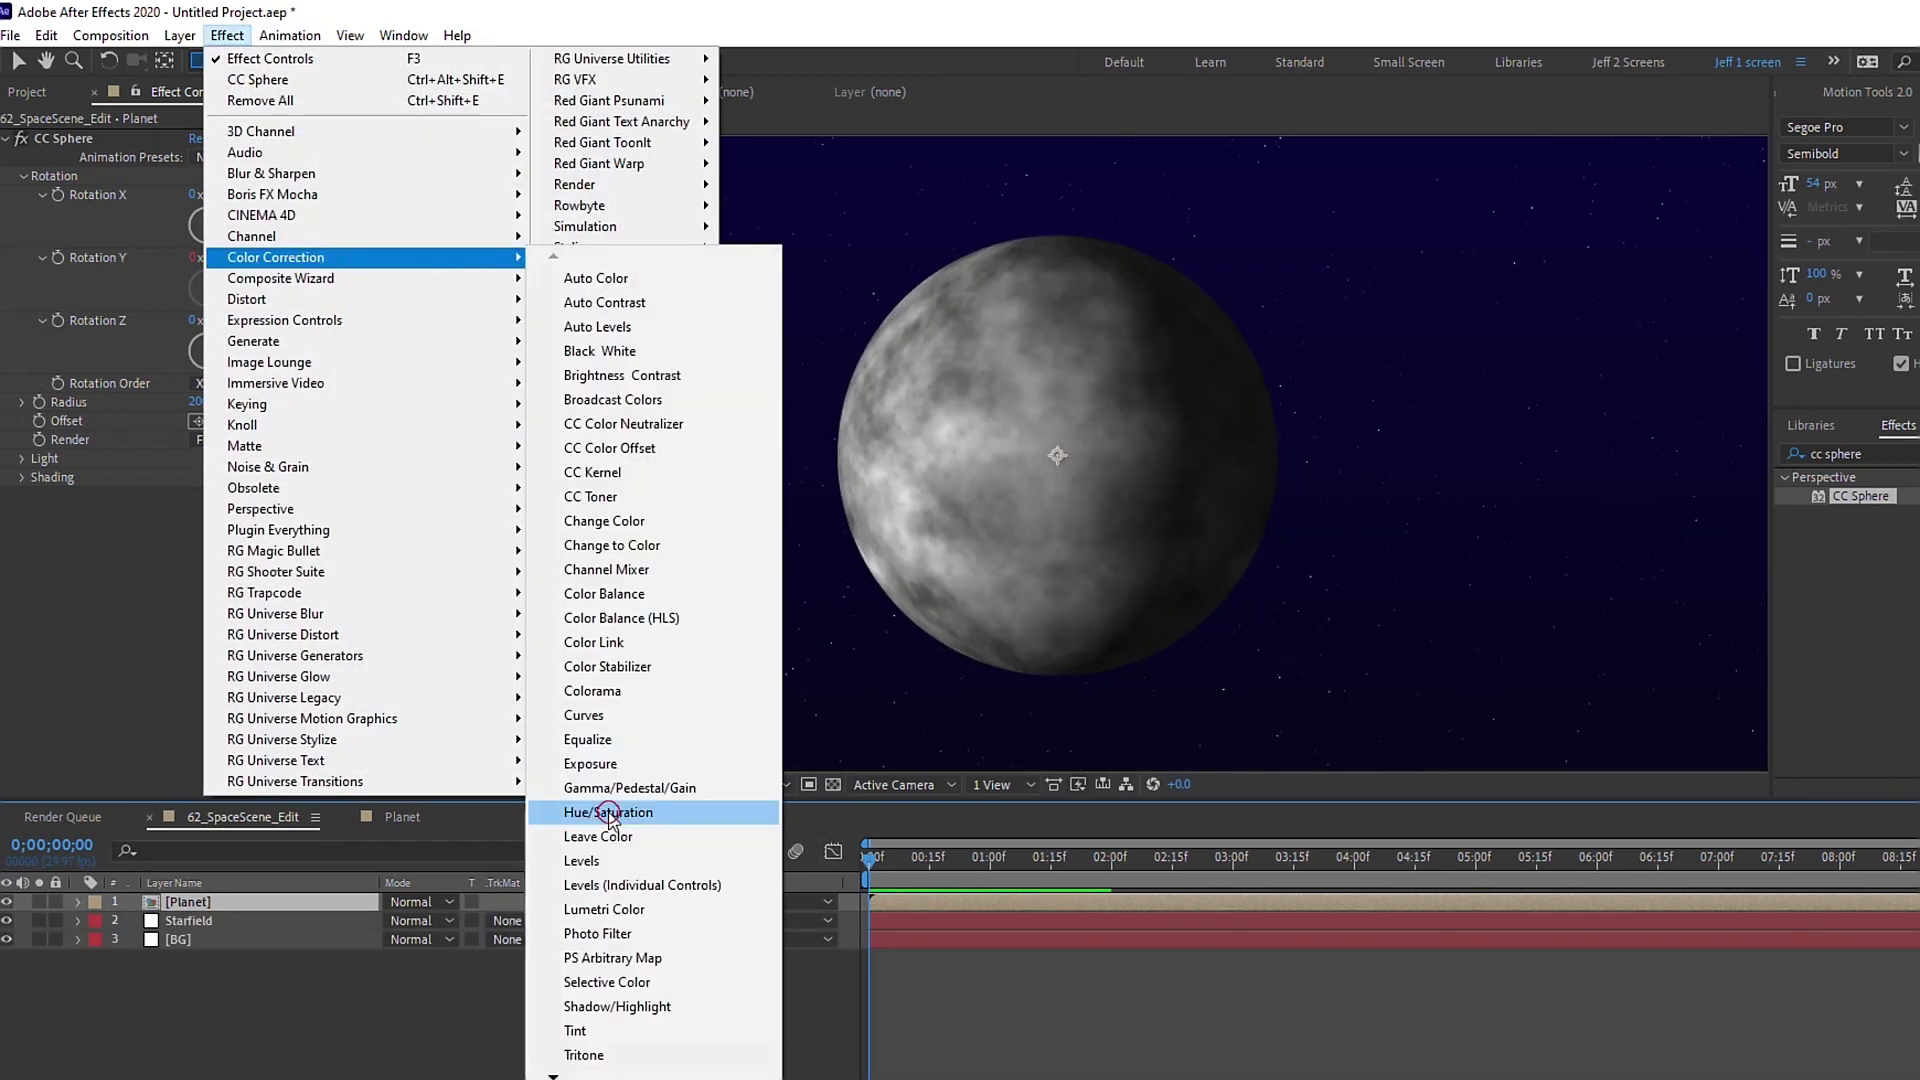
left_click(608, 813)
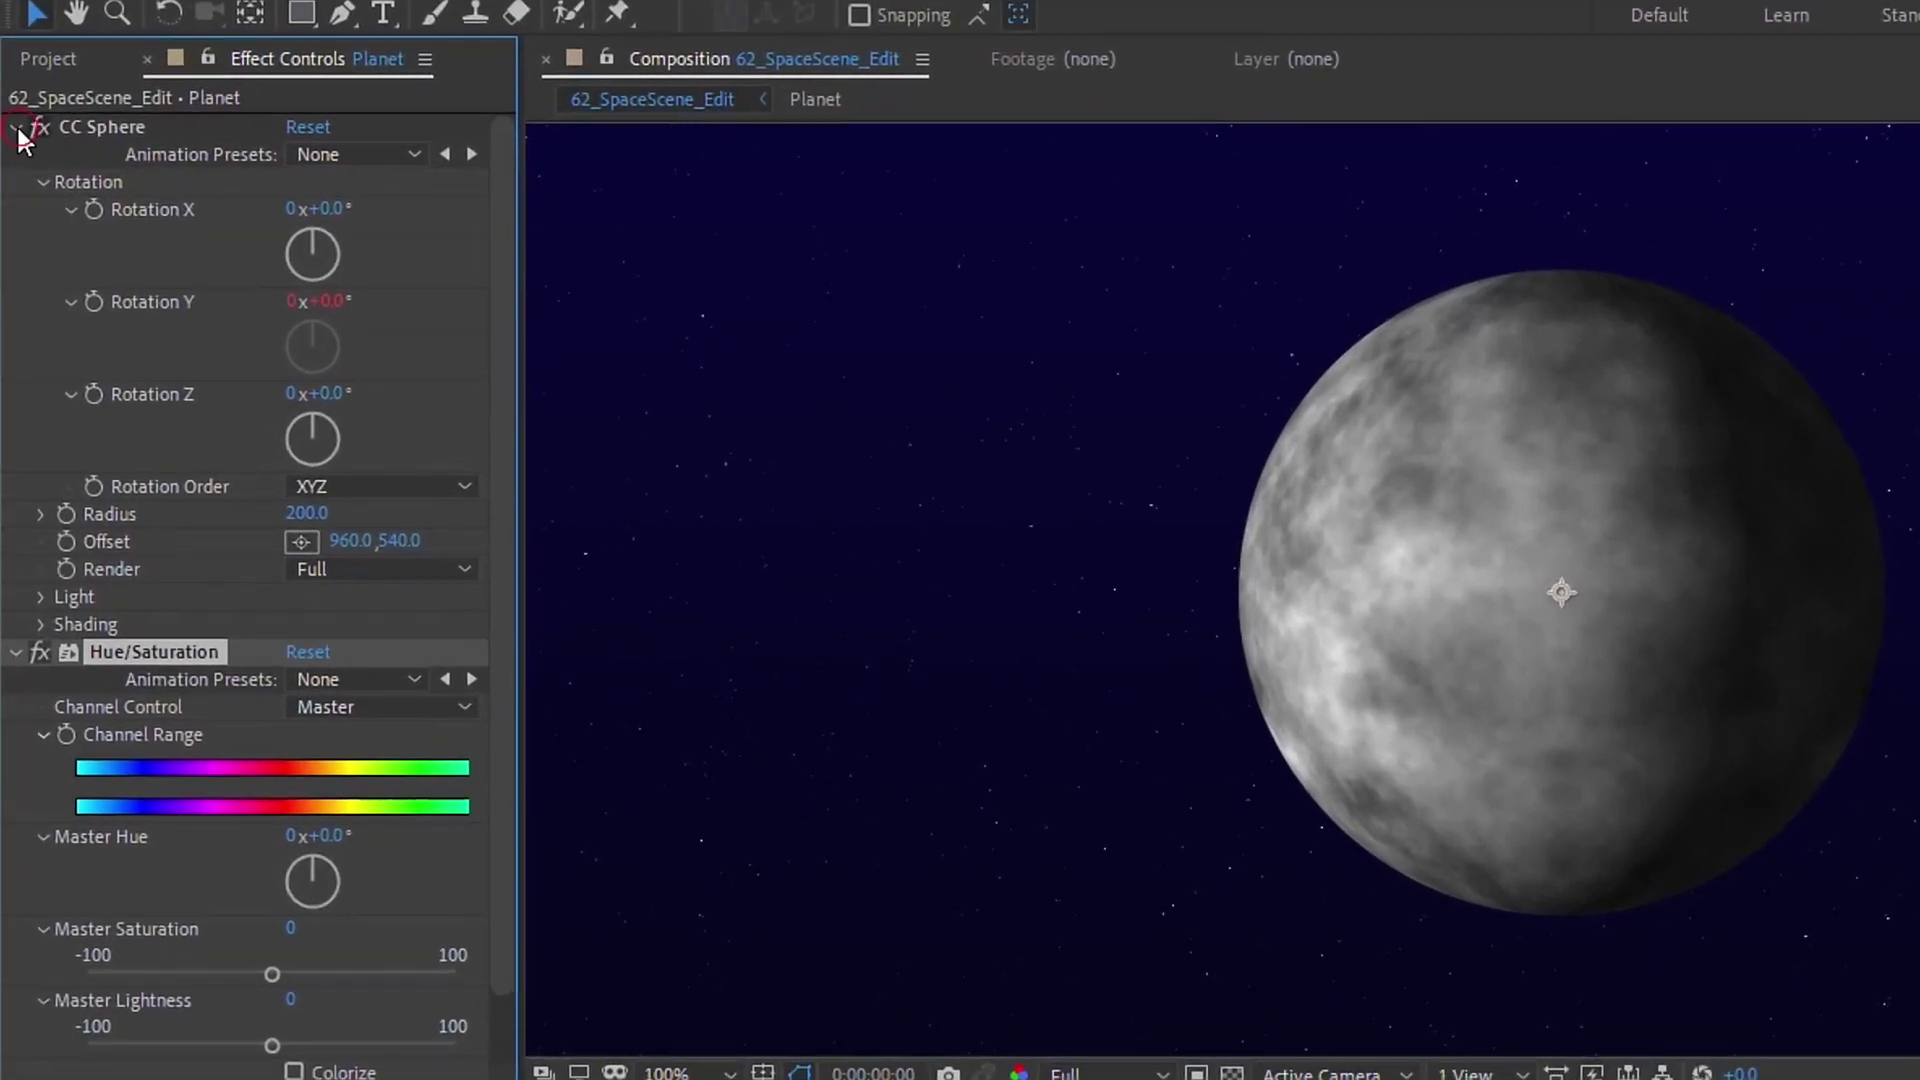
left_click(14, 126)
left_click(294, 576)
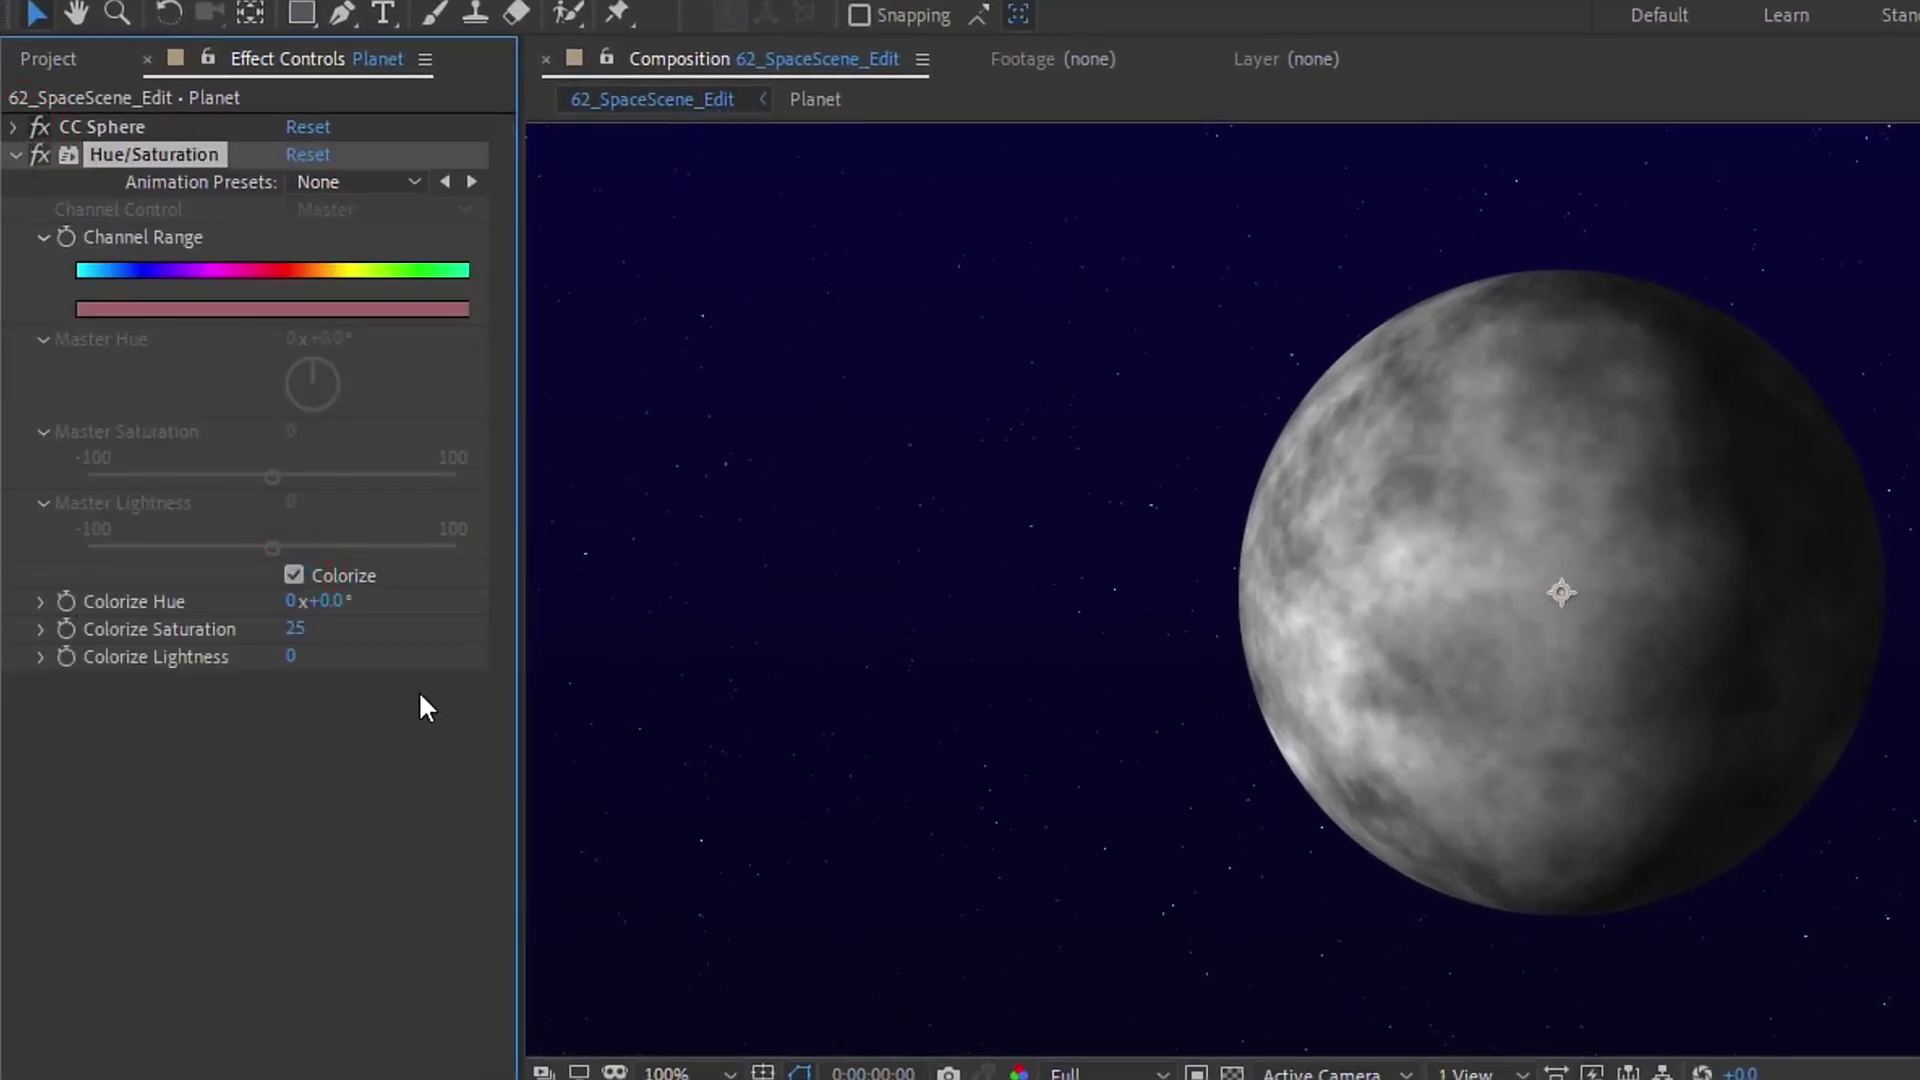
Step: Set the Colorize Hue of the Planet layer to 10° and preview the composition
left_click_drag(330, 600, 377, 627)
key("F2")
key("space")
key("space")
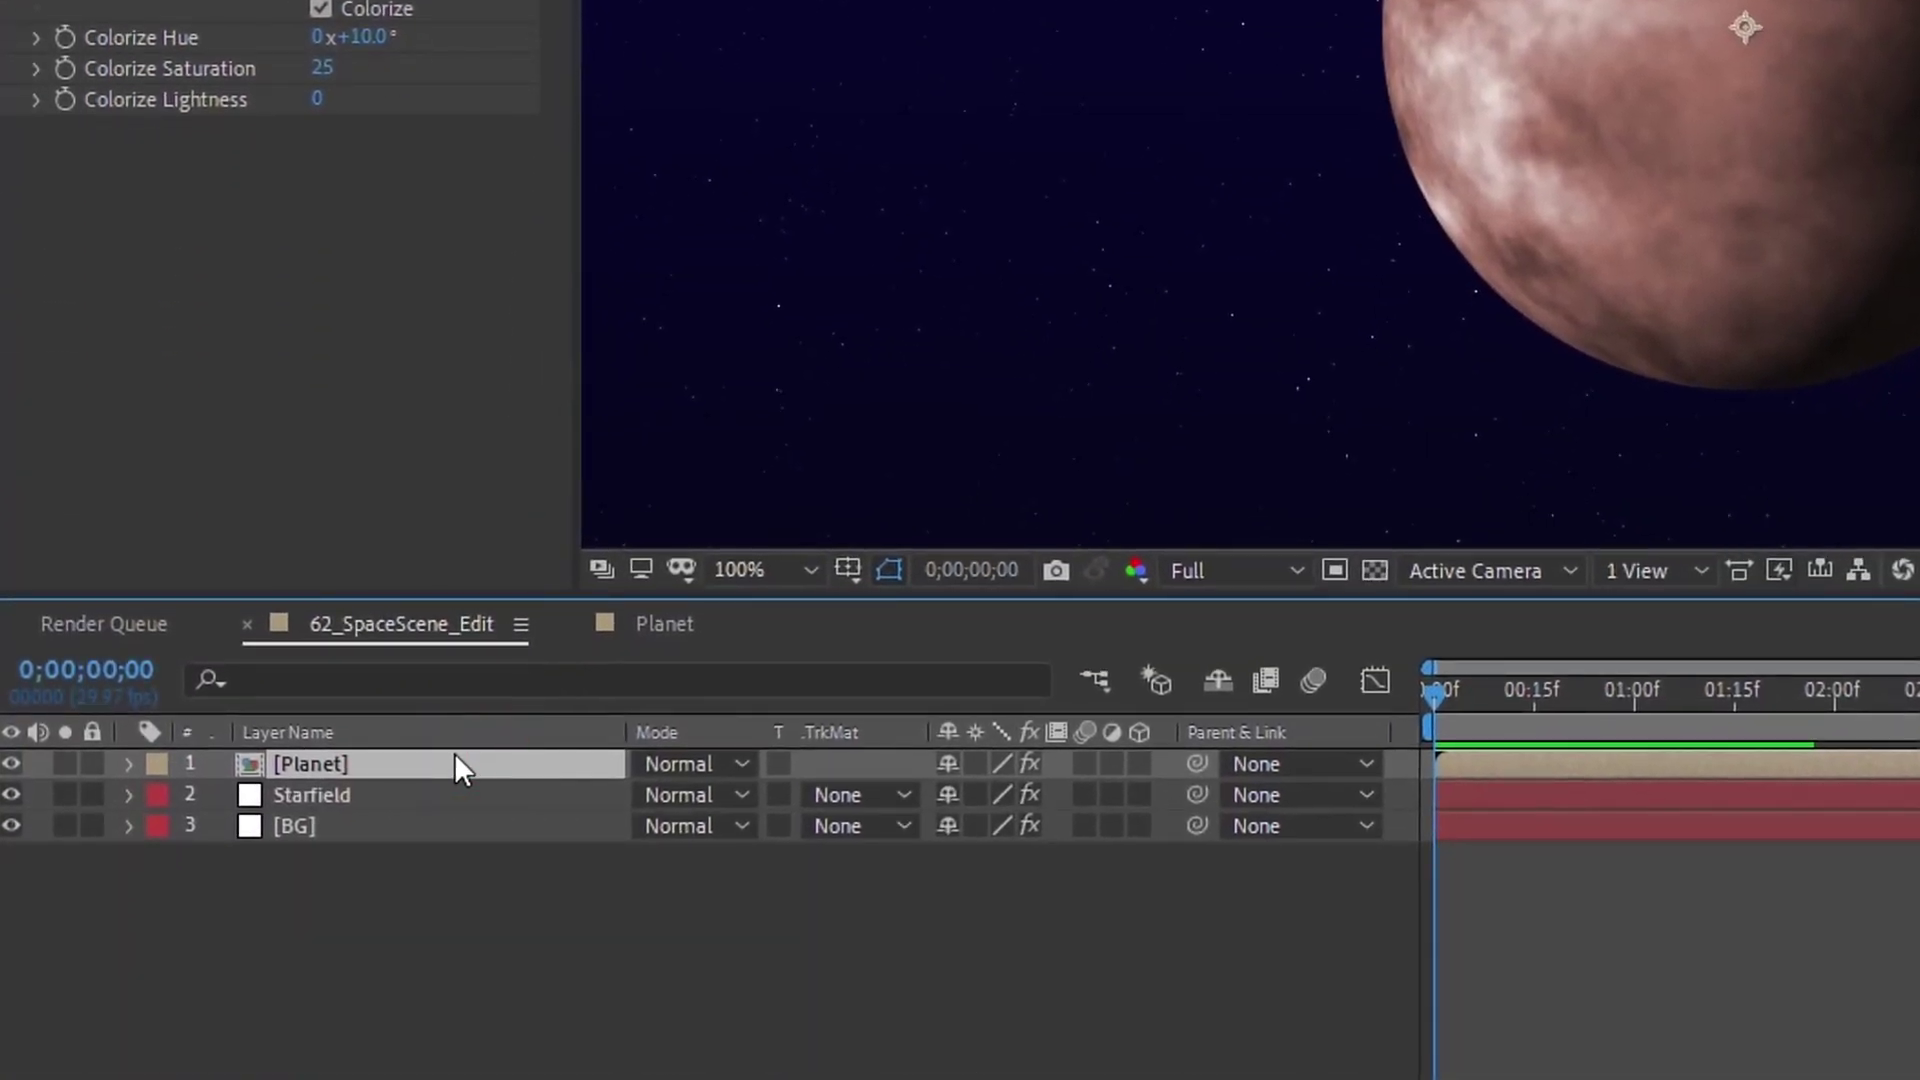
Step: Duplicate the Planet layer, rename the copy Small moon and move it directly below Planet
key("ctrl+d")
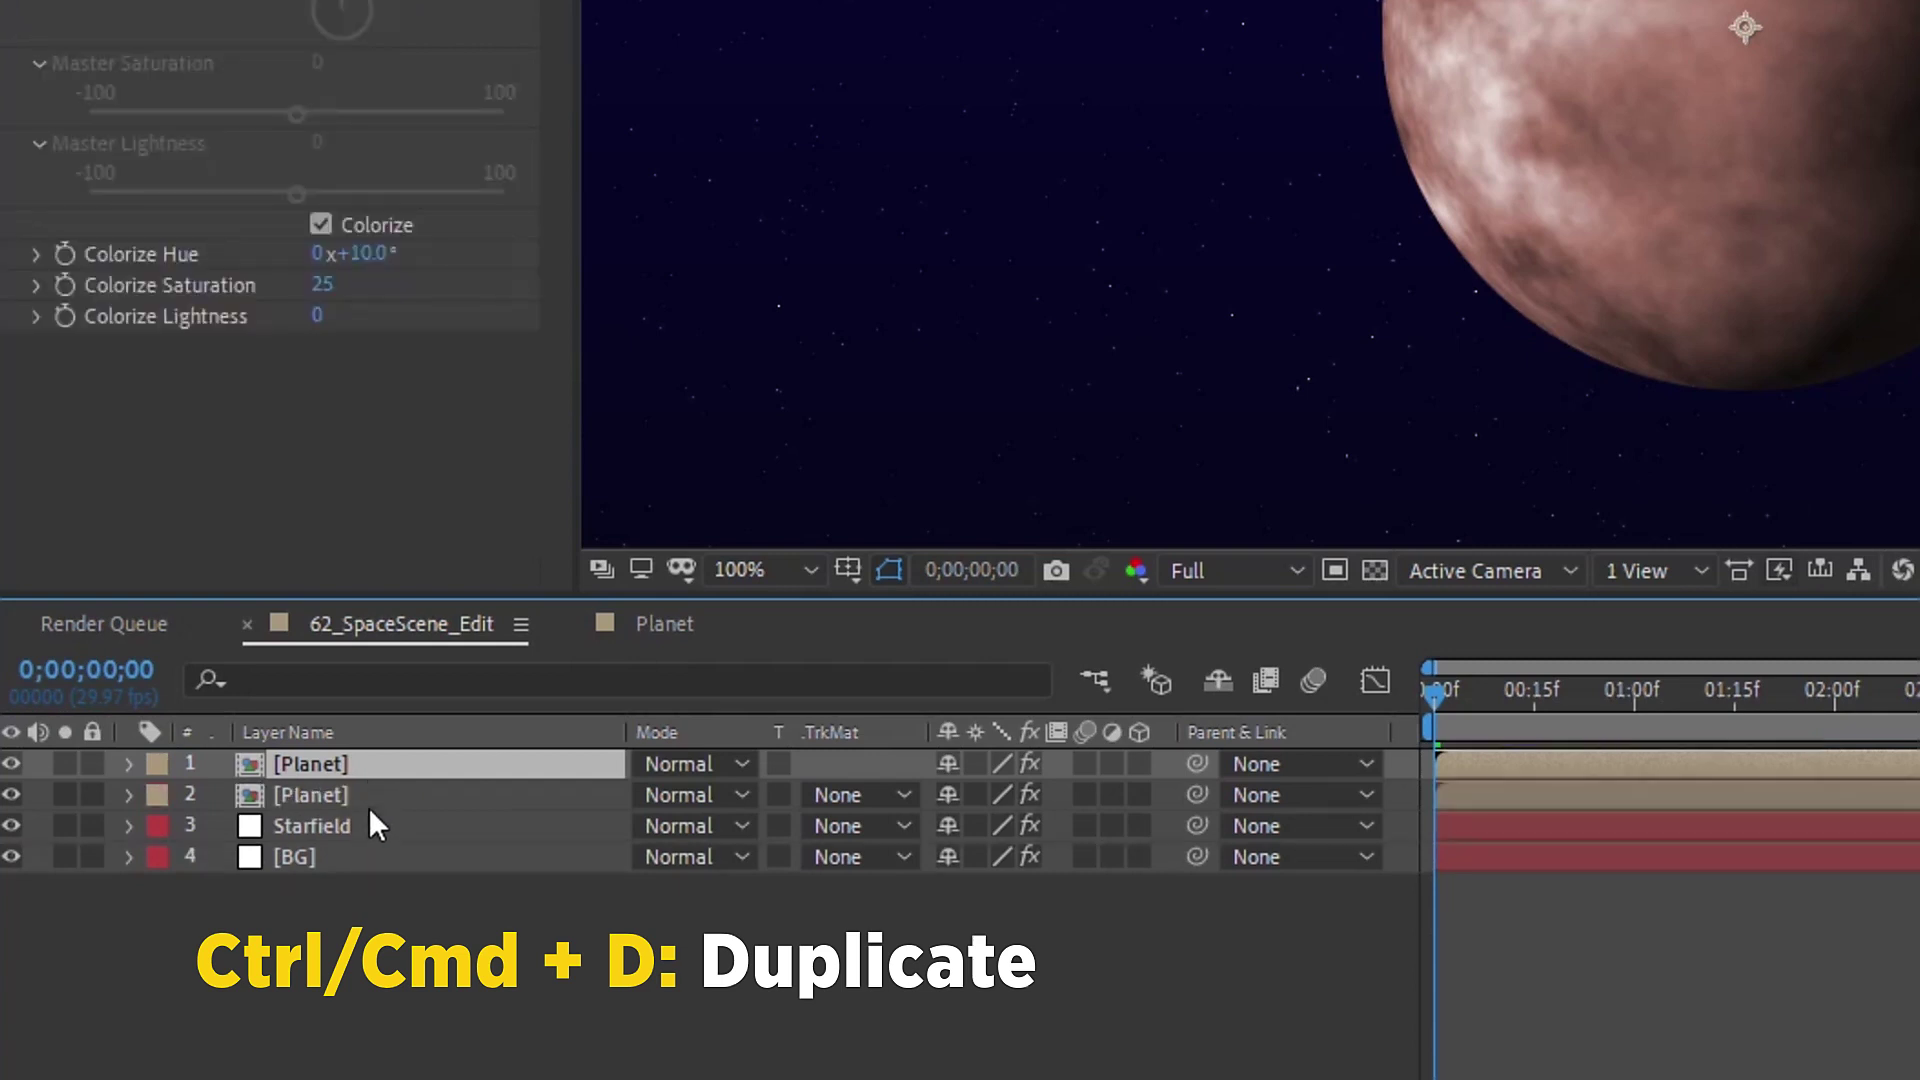
key("Return")
type("Small moon")
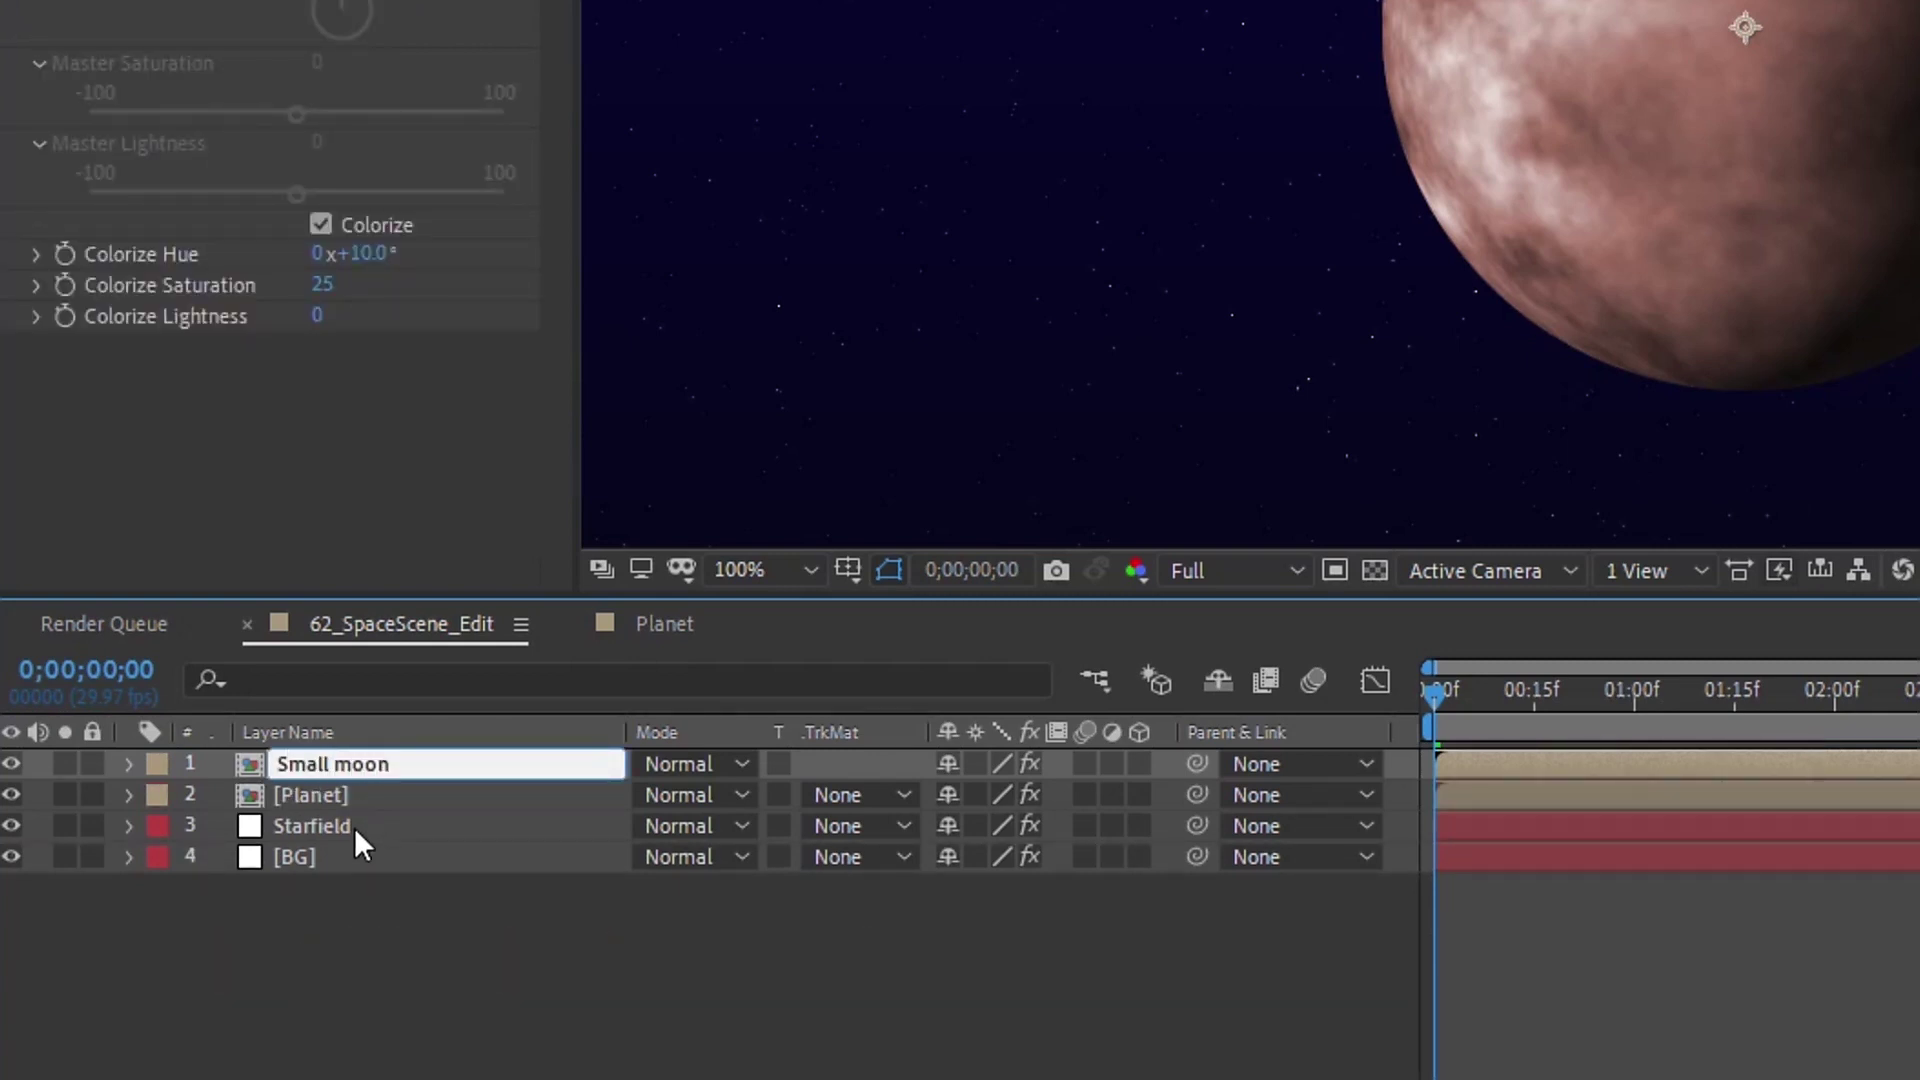
key("Return")
left_click_drag(338, 762, 340, 810)
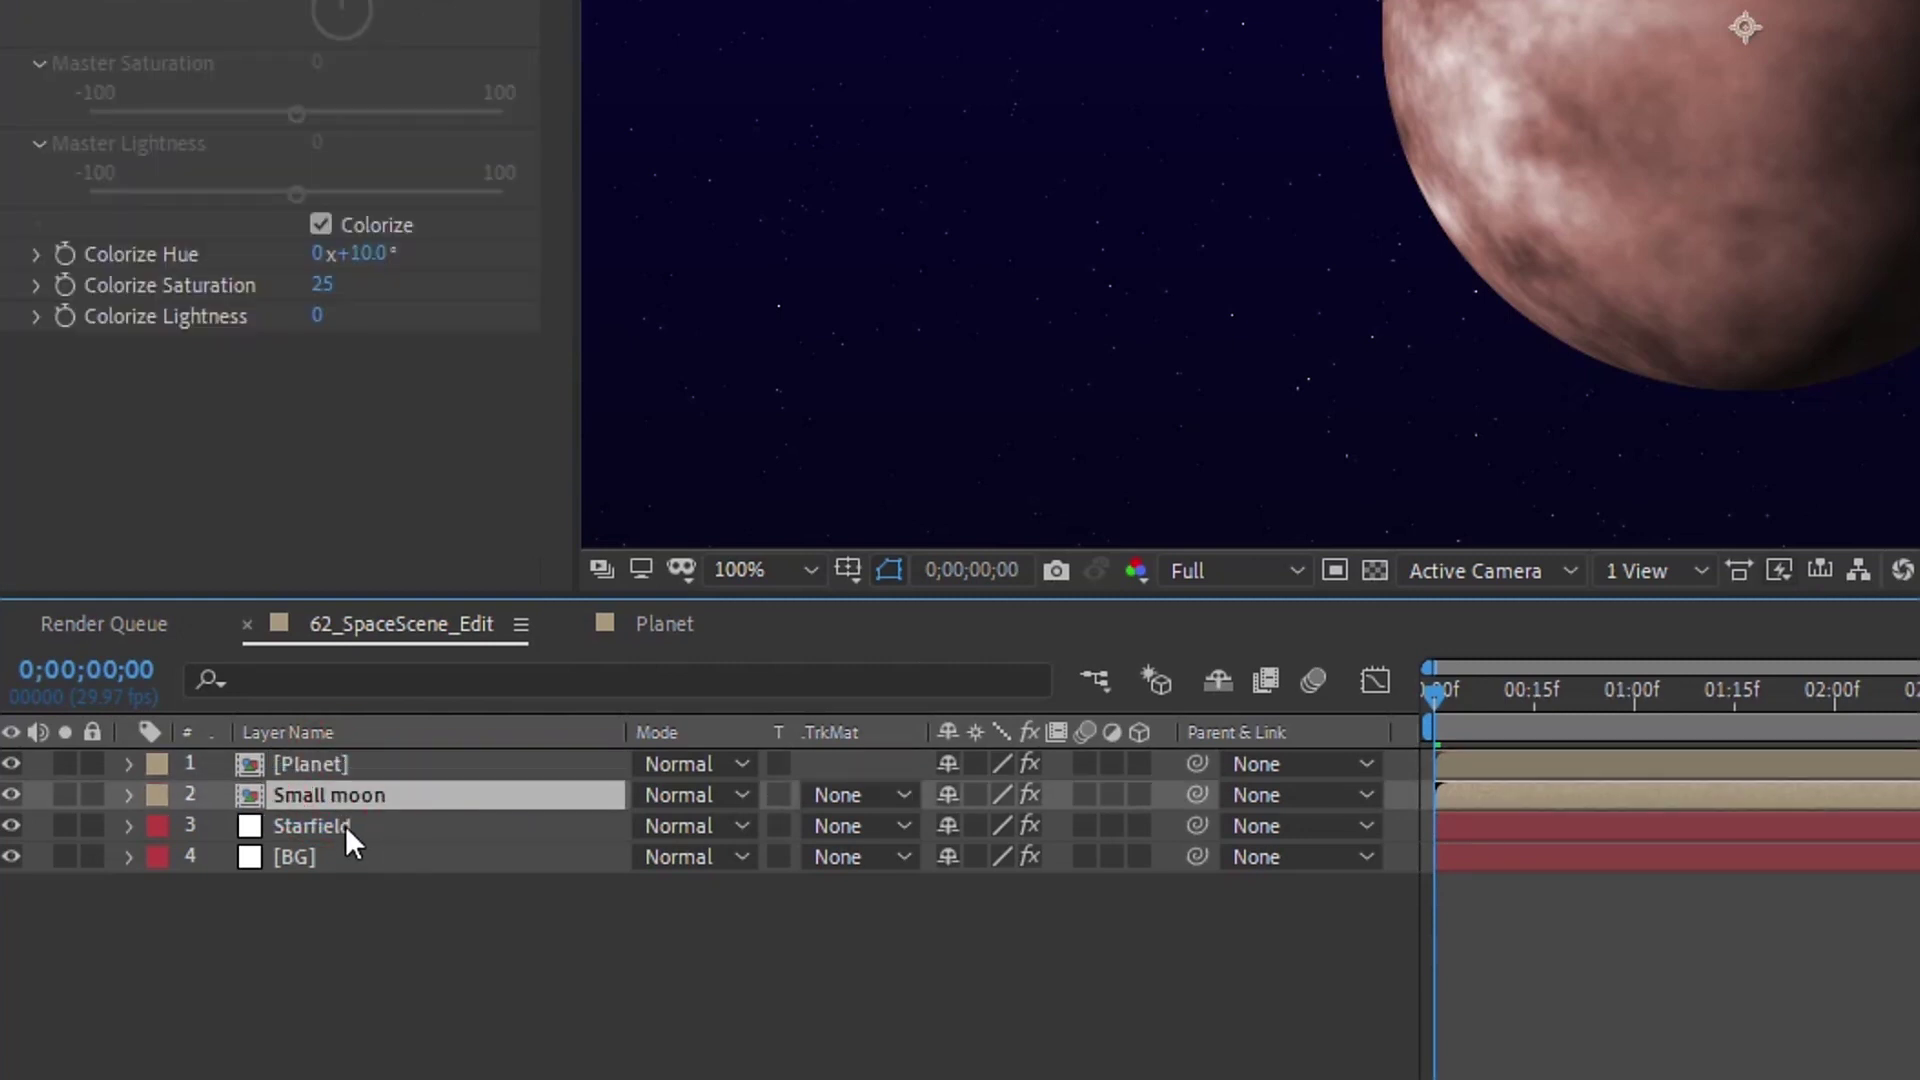
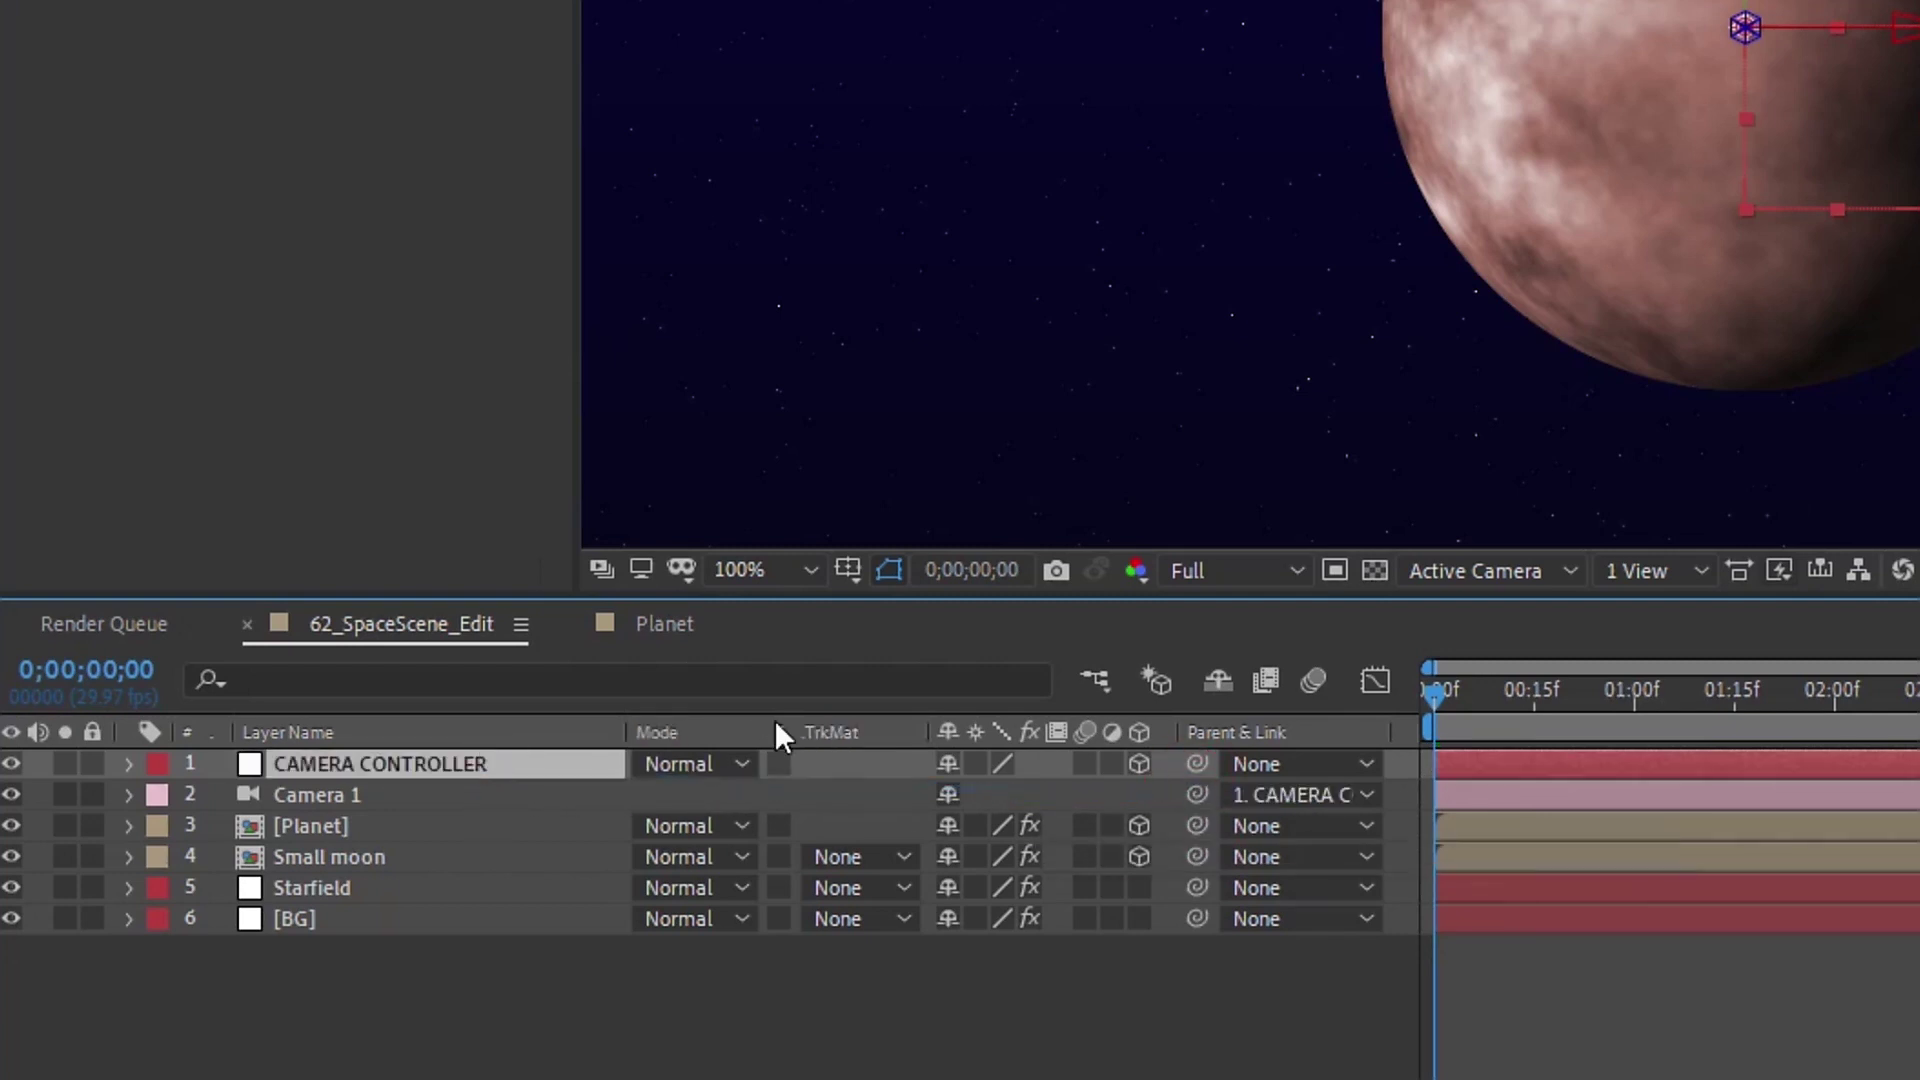
Step: Change the label color of the CAMERA CONTROLLER and Camera 1 layers to teal
left_click(316, 795, "shift")
left_click(160, 770)
left_click(322, 678)
Step: Create a null object named Small Moon Control above the Planet layer and make it a 3D layer
left_click(335, 858)
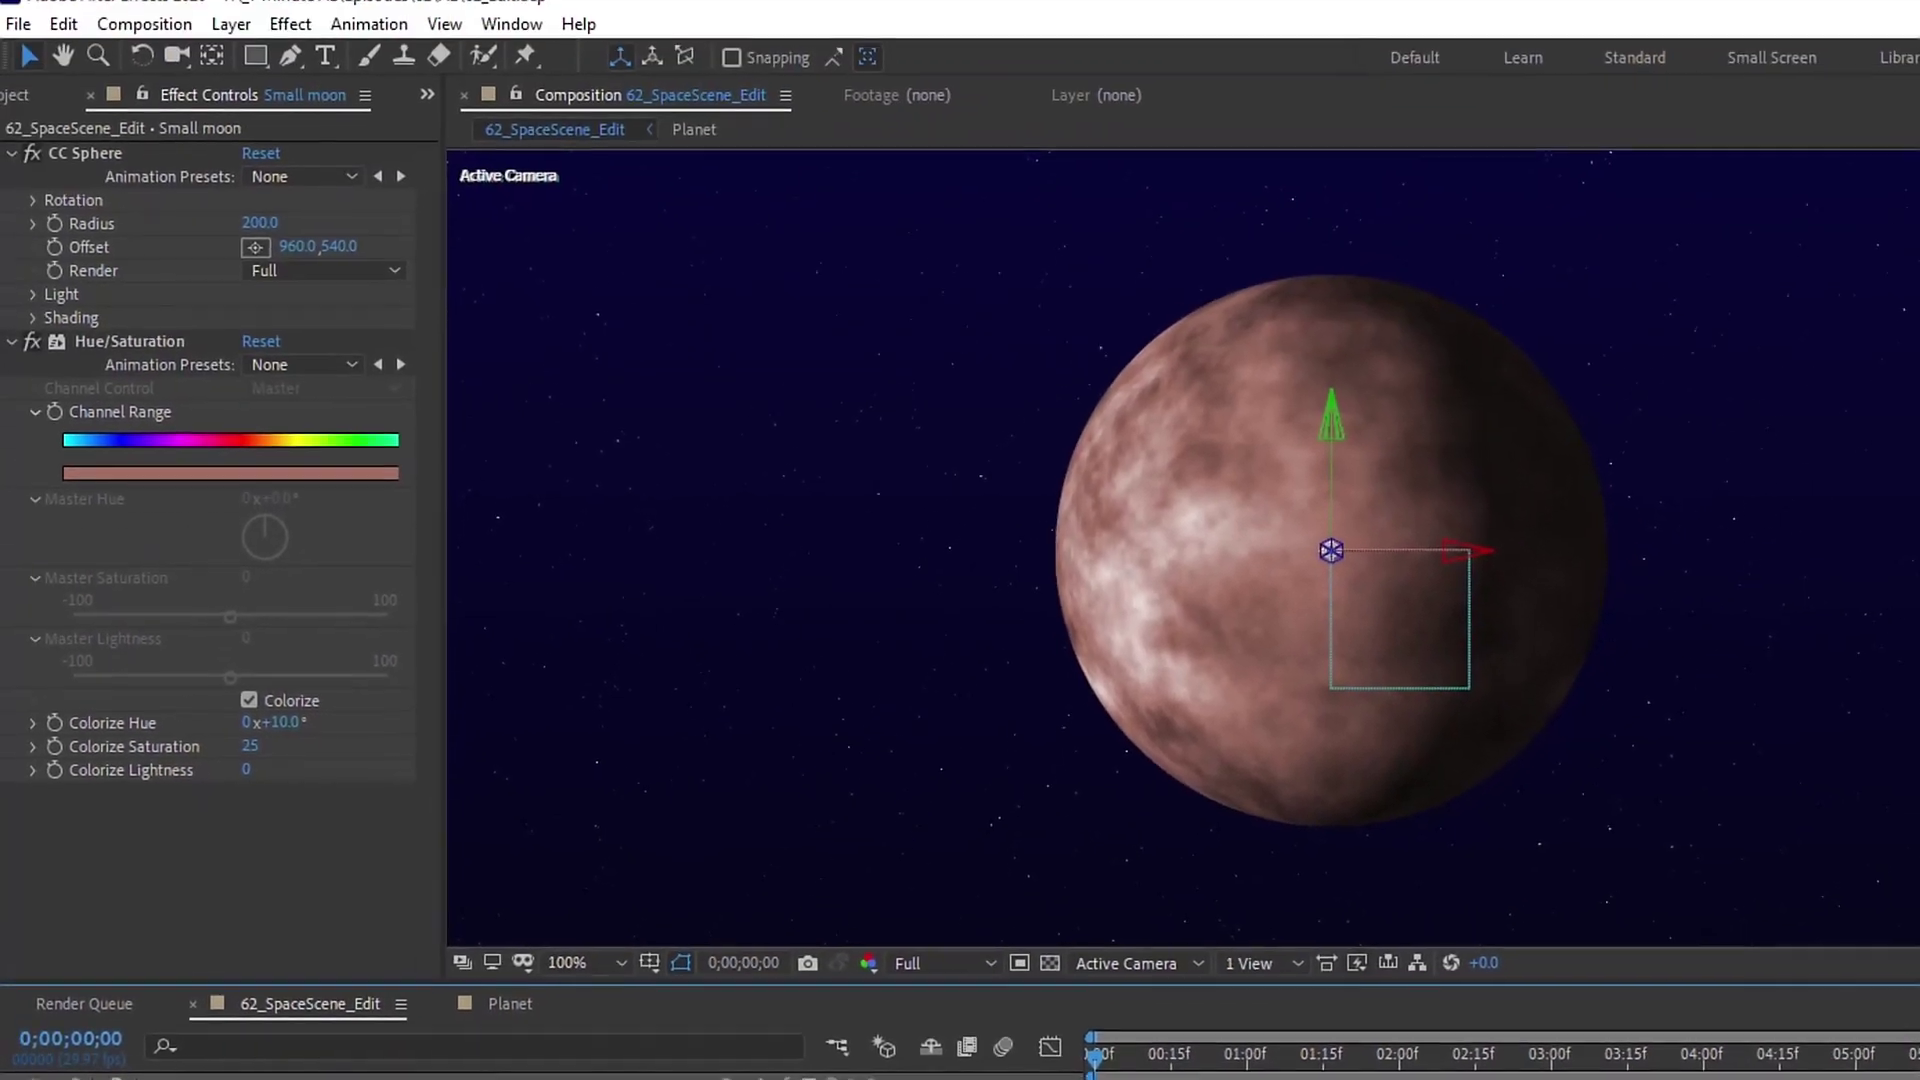
left_click(230, 30)
mouse_move(294, 72)
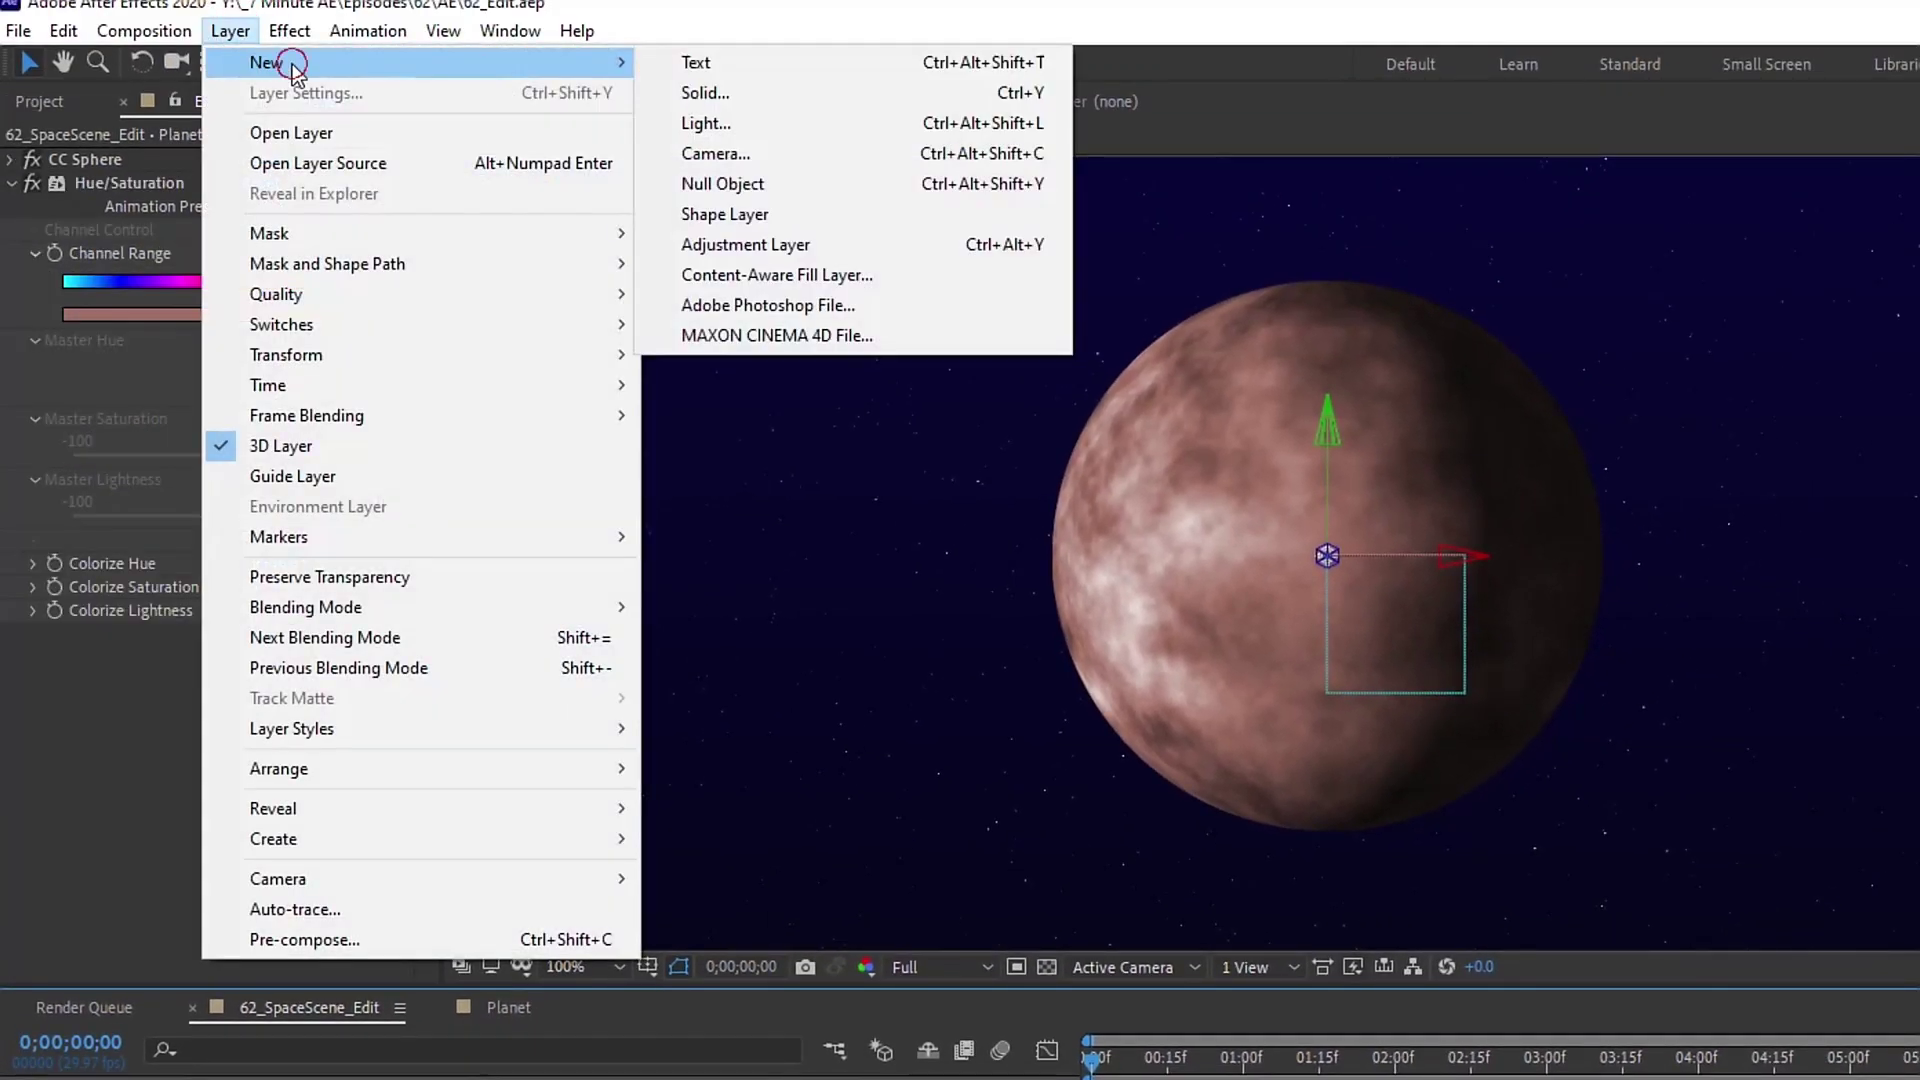
left_click(762, 184)
key("Return")
type("Sma")
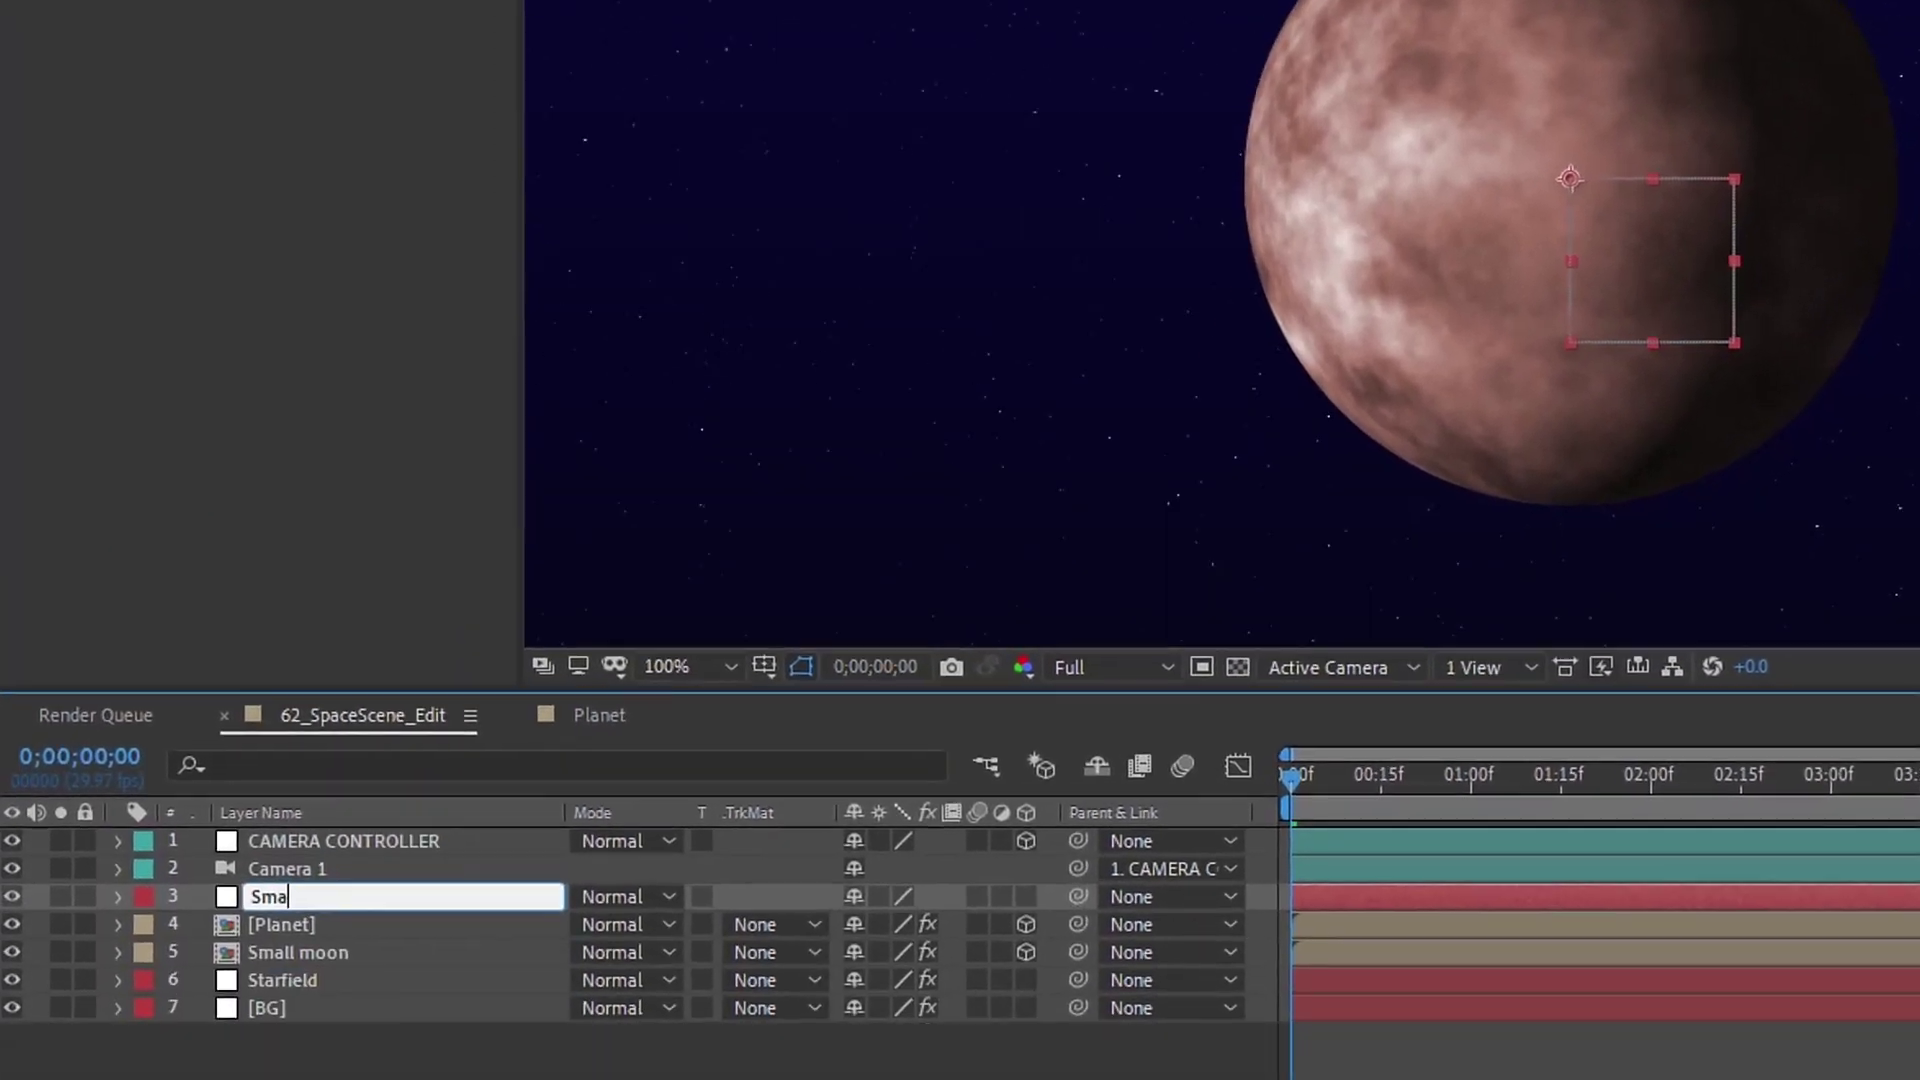
type("ll Moon Control")
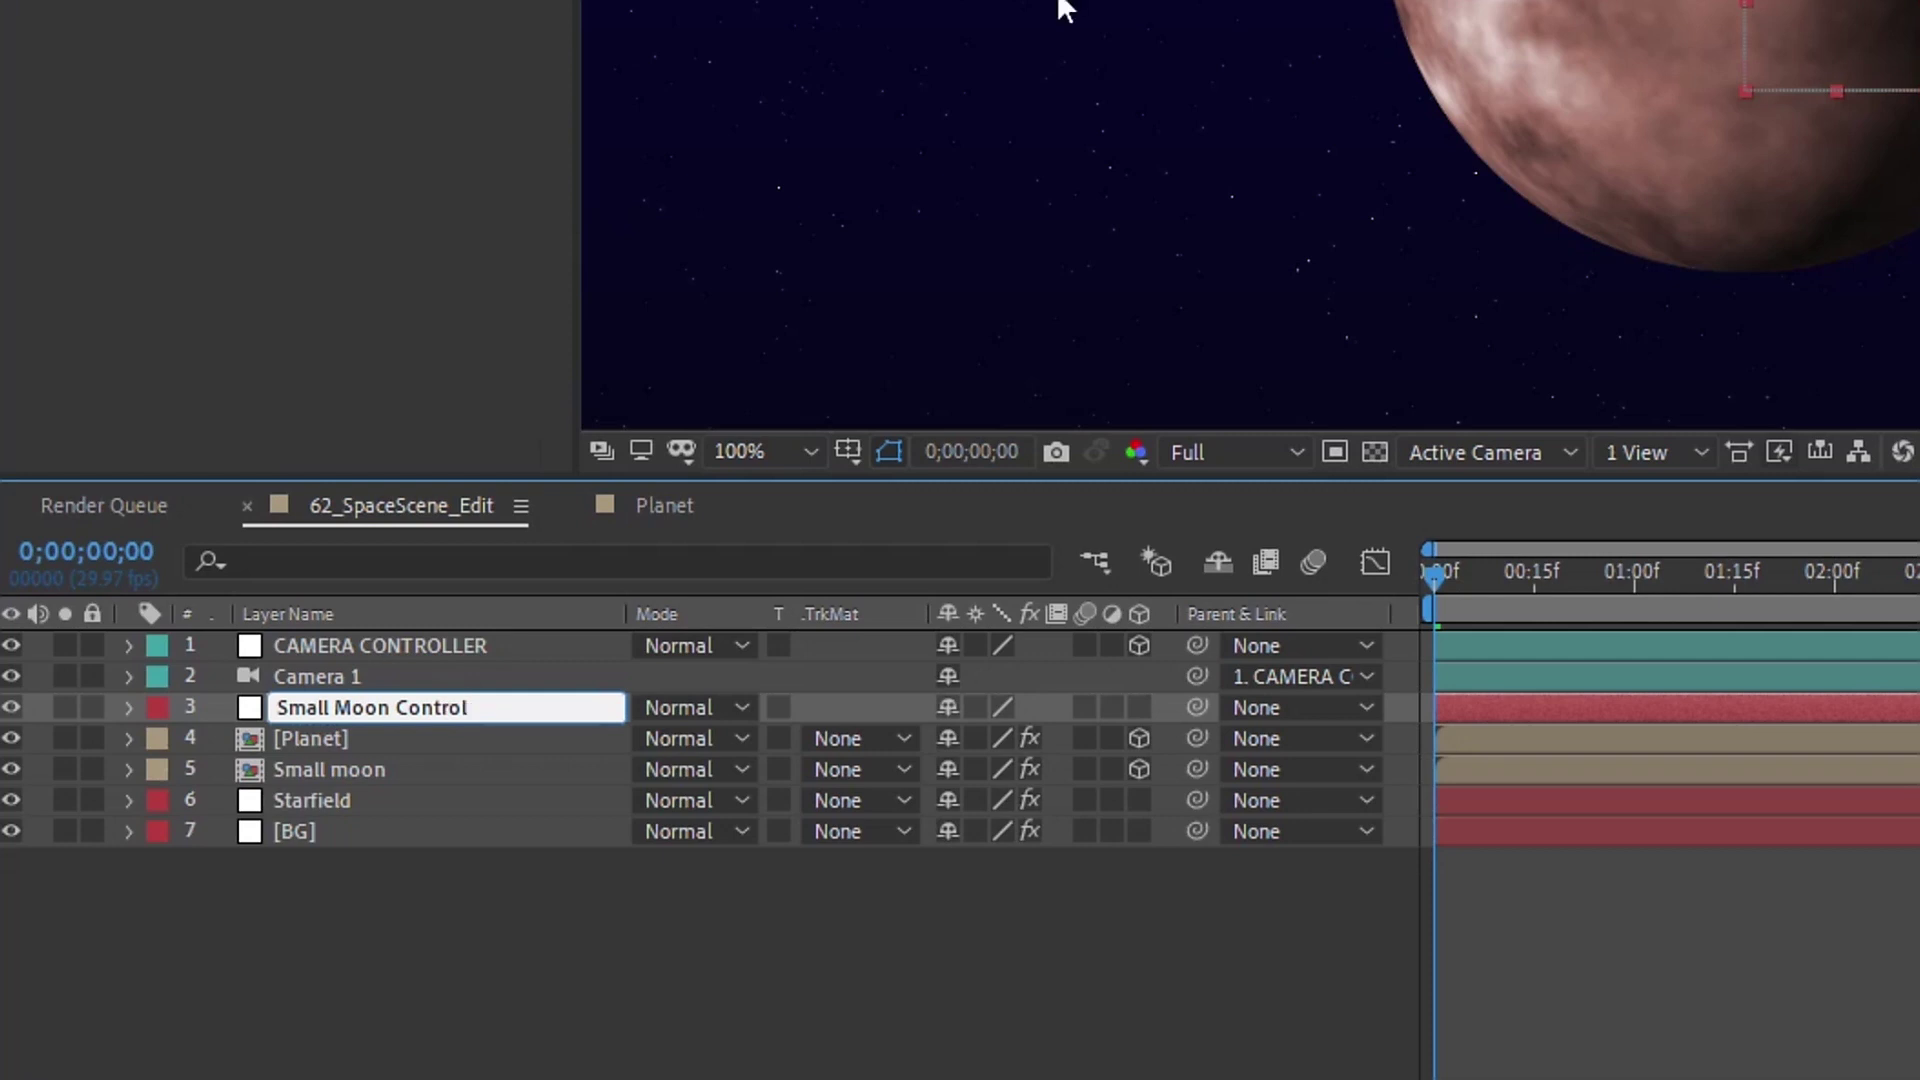
left_click(1139, 707)
Step: Parent Small moon to the Small Moon Control null and add the expression time*50 to the null's Y Rotation
left_click(336, 763)
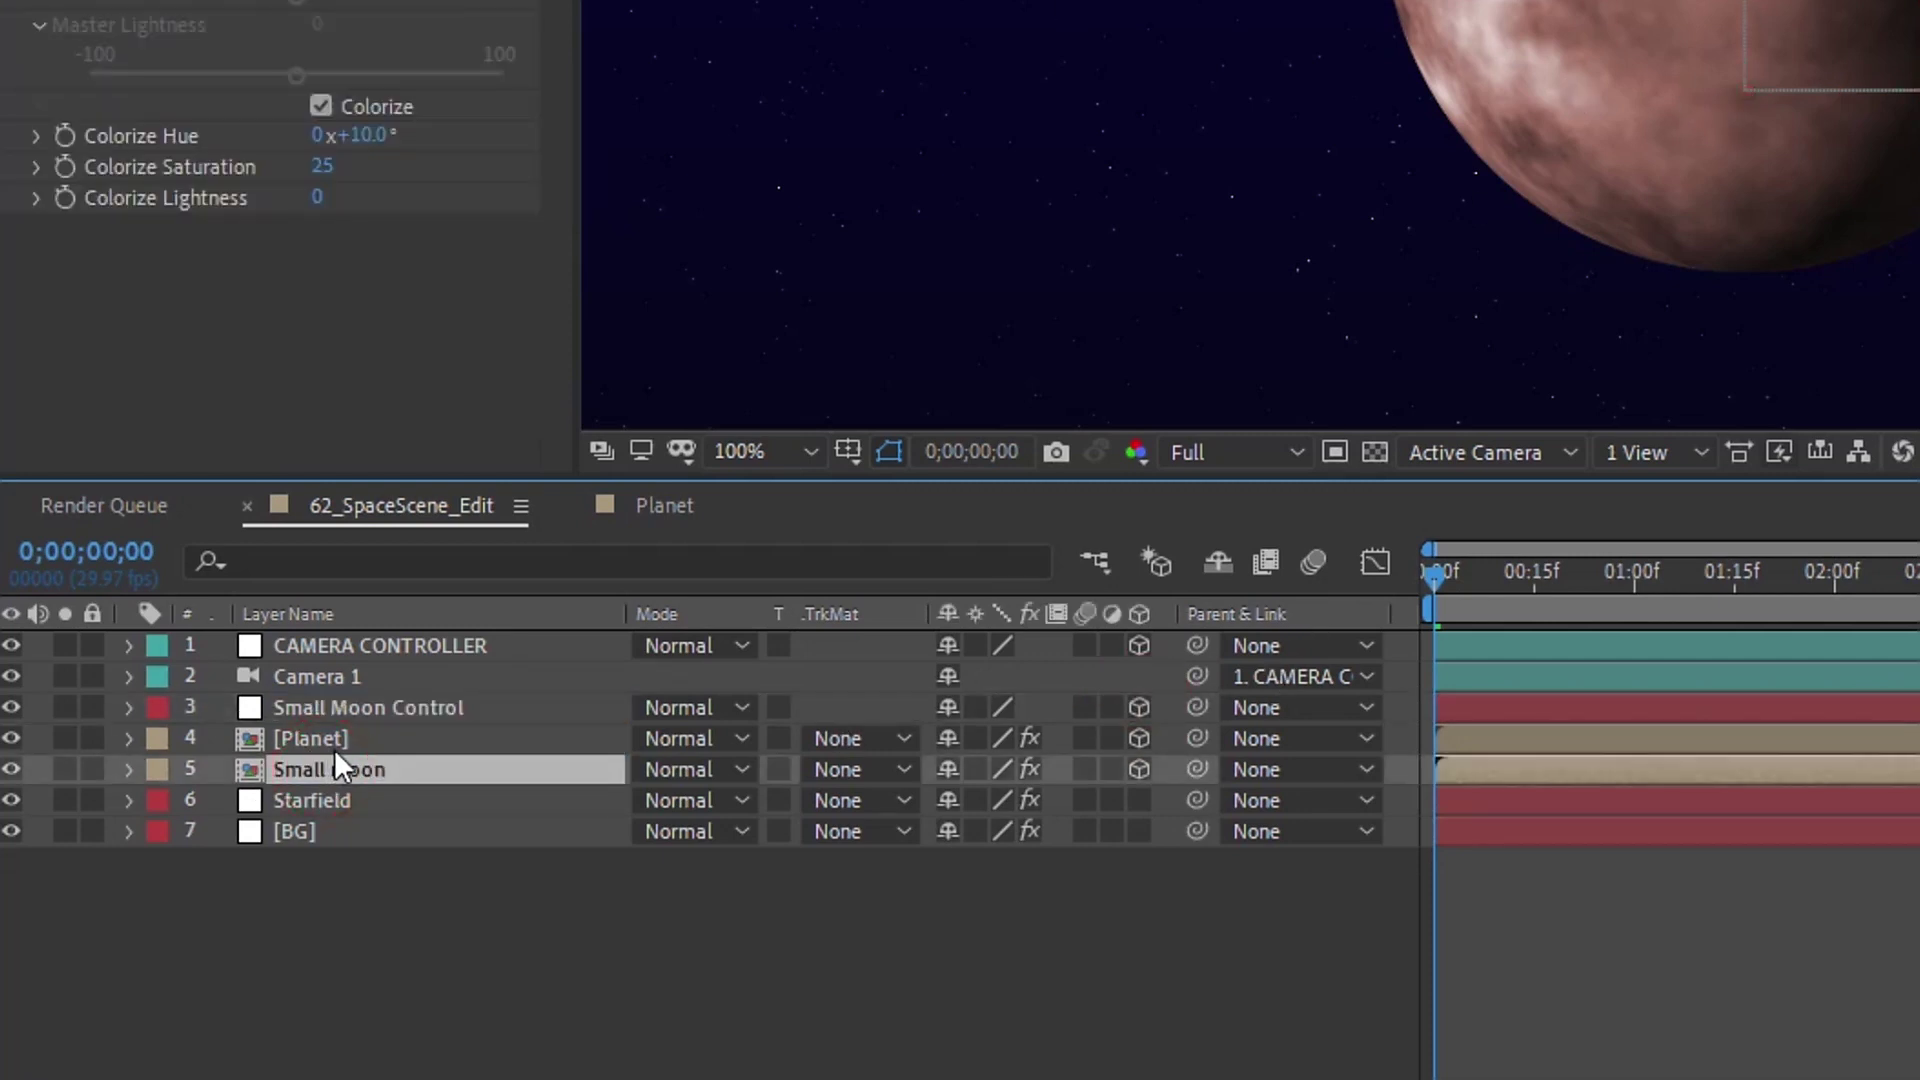
key("r")
left_click(329, 711)
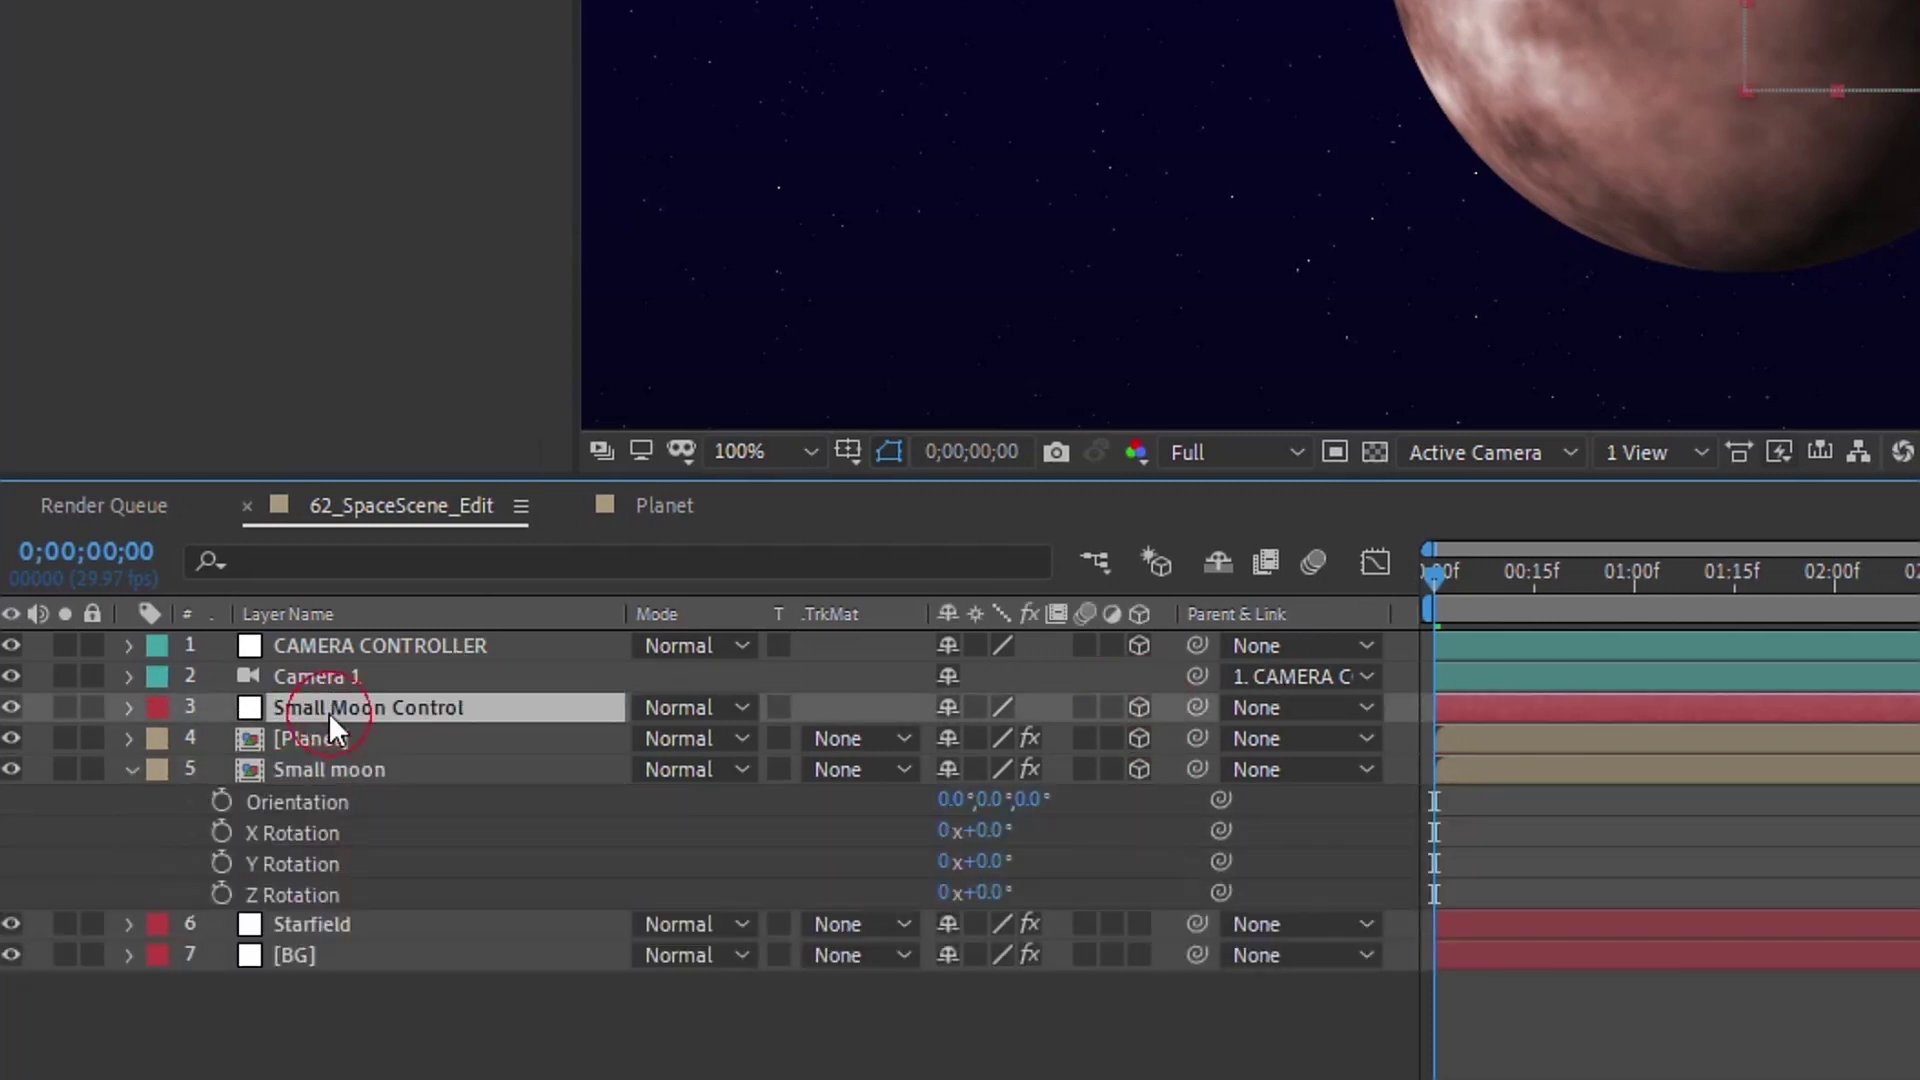
key("r")
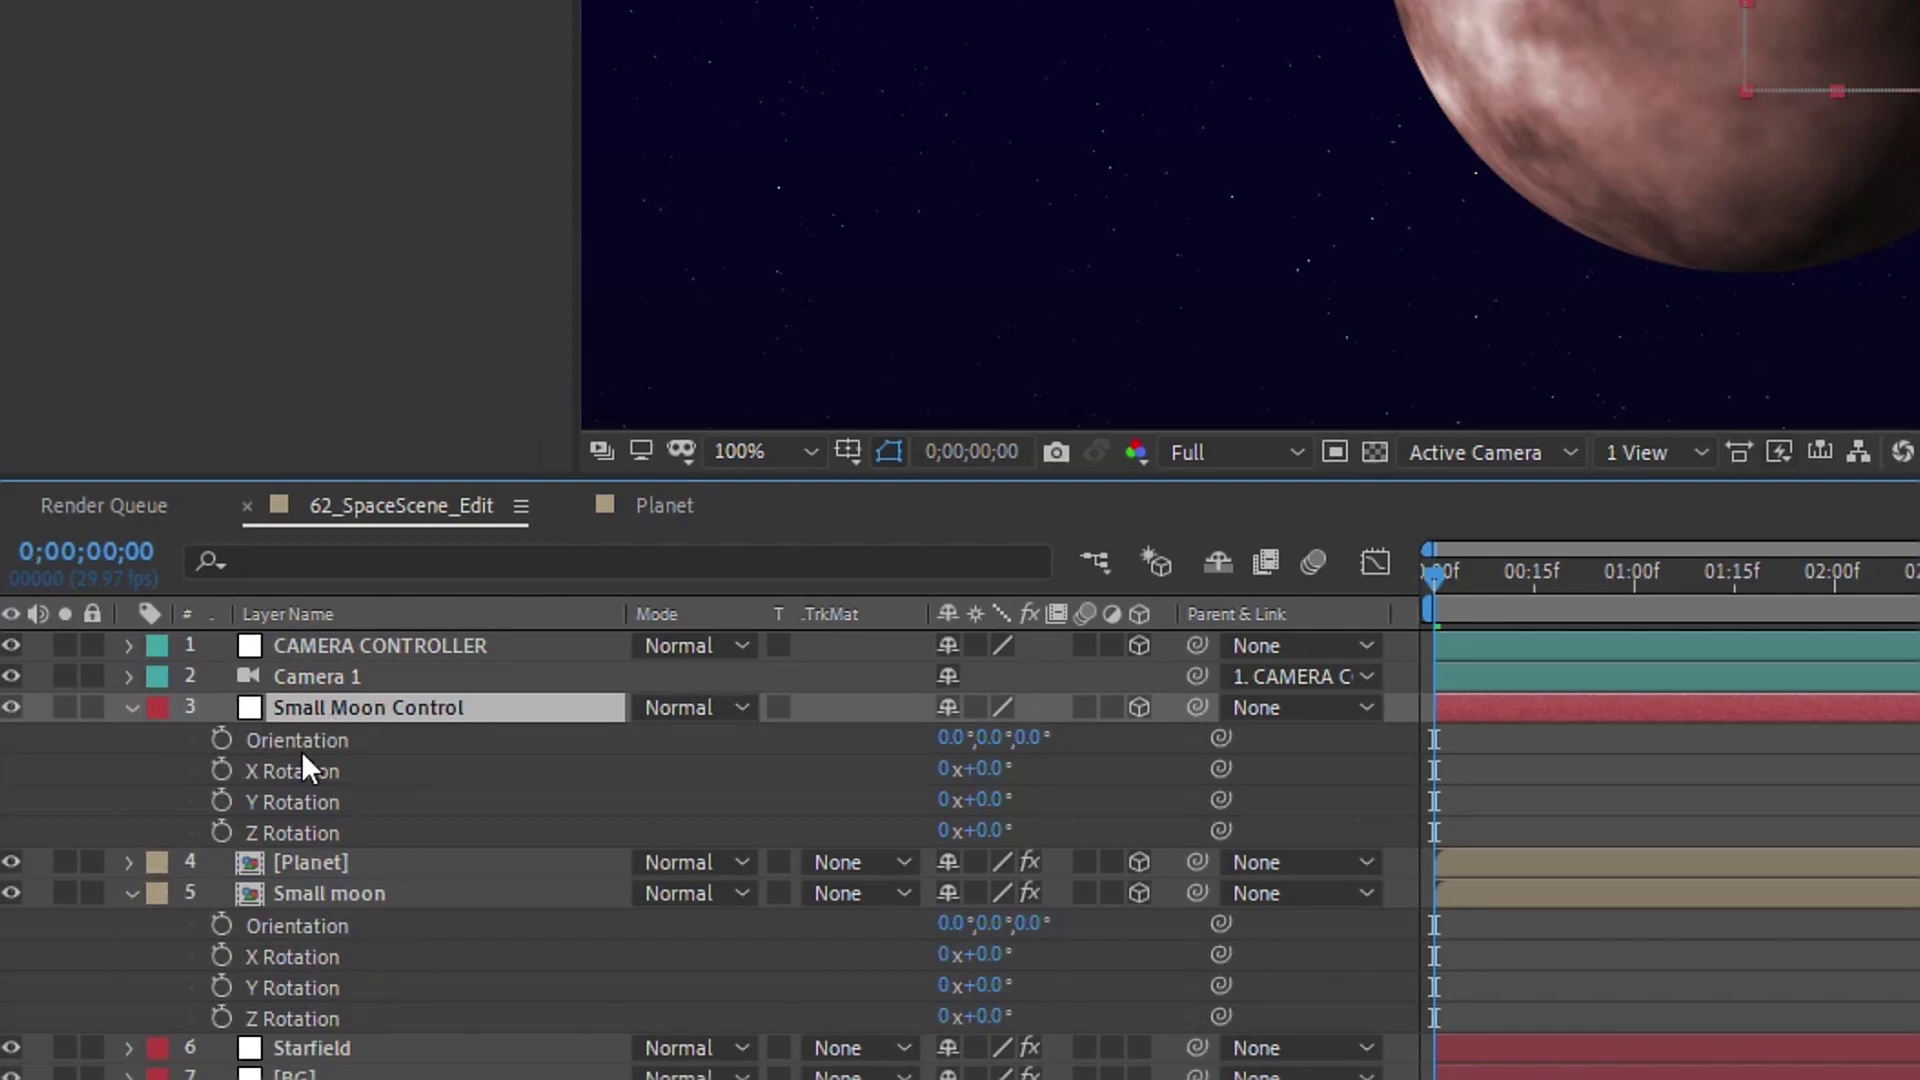
key("comma")
left_click(376, 890)
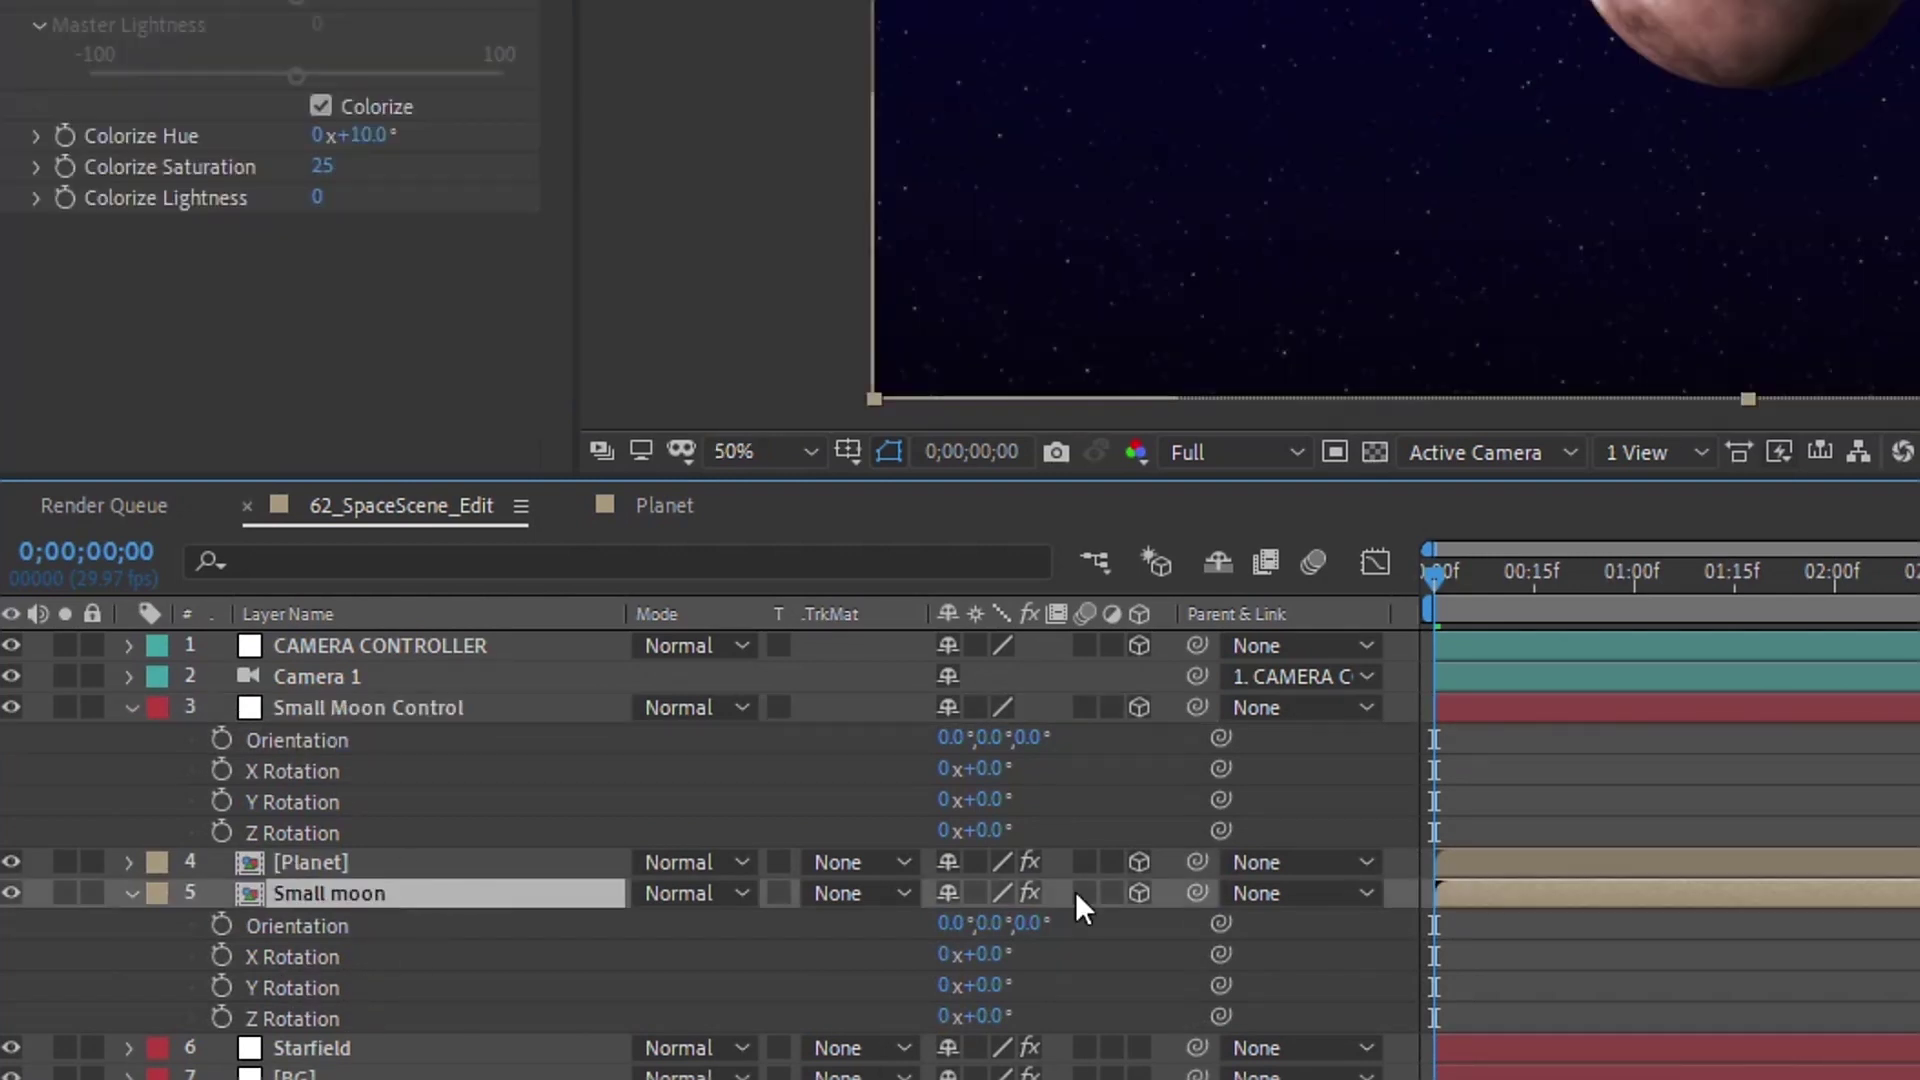
left_click_drag(1194, 892, 410, 706)
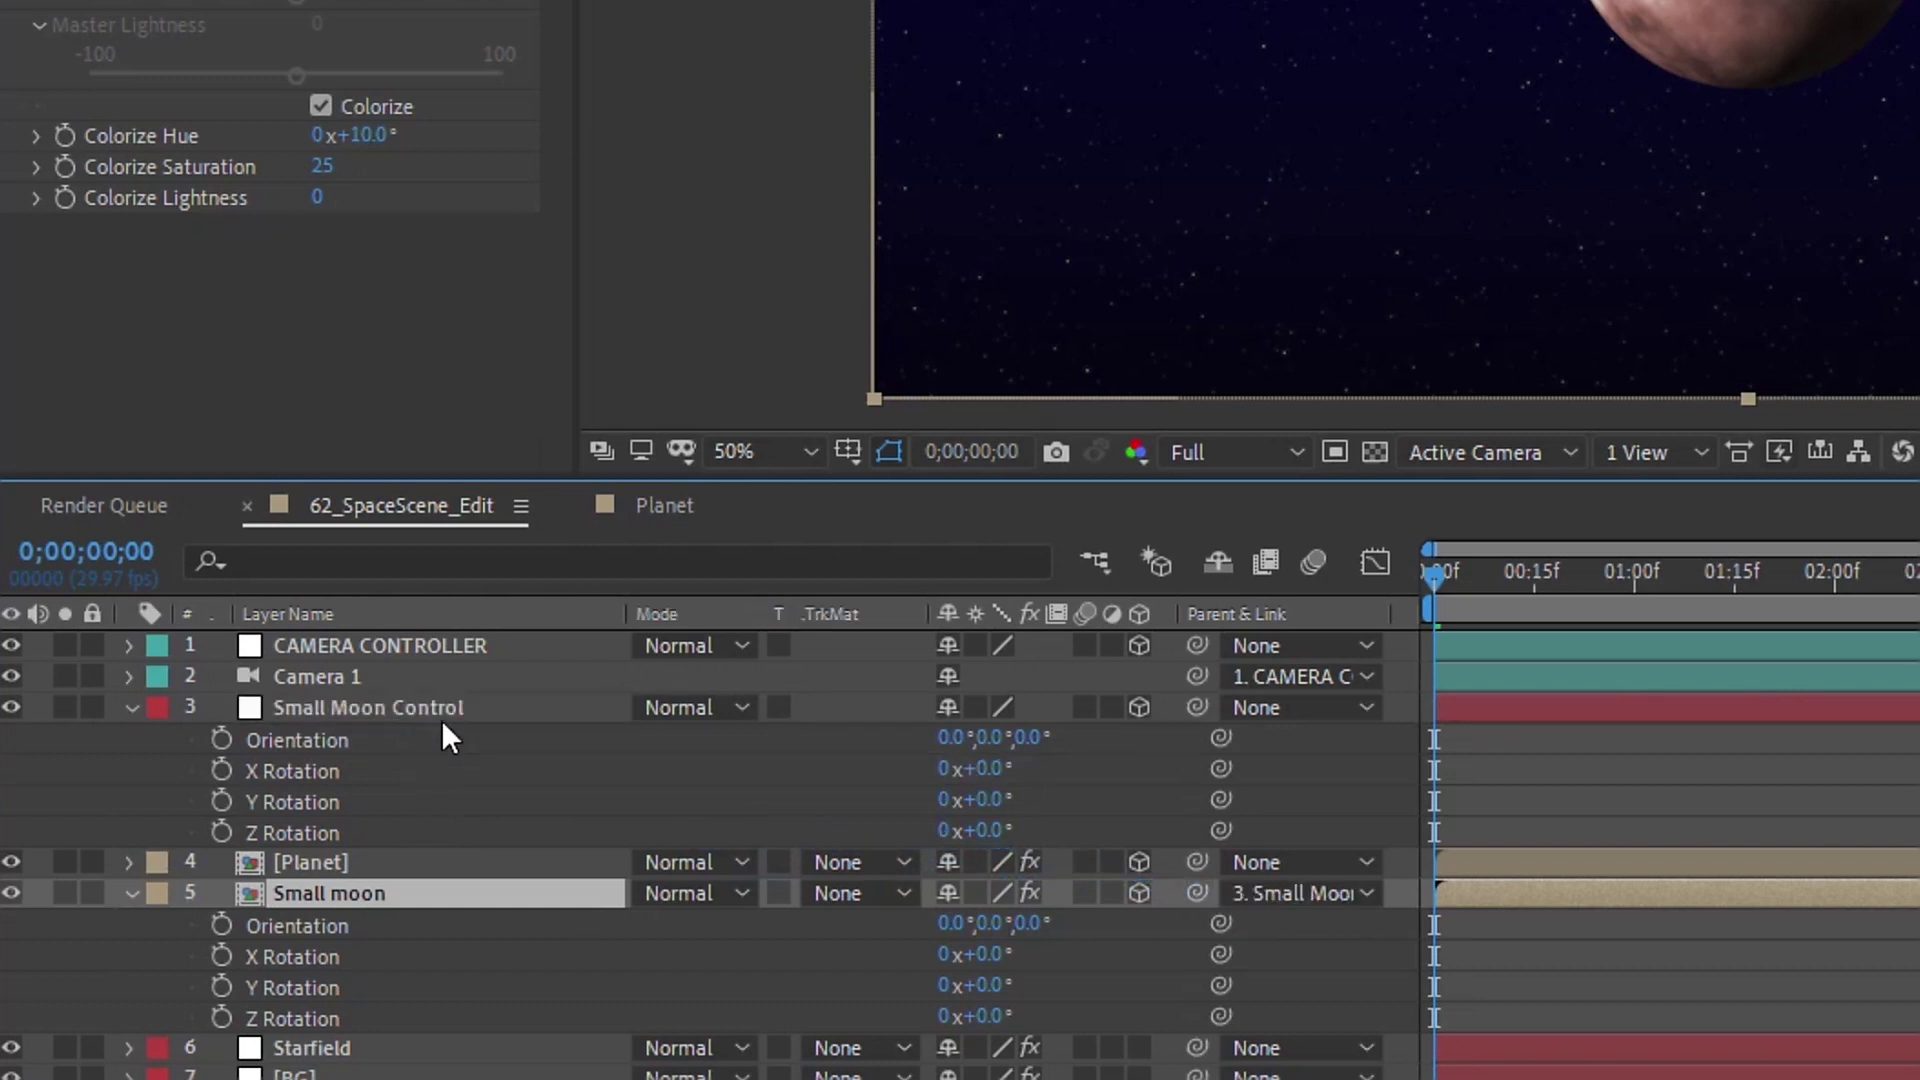
left_click(222, 802, "alt")
type("time*50")
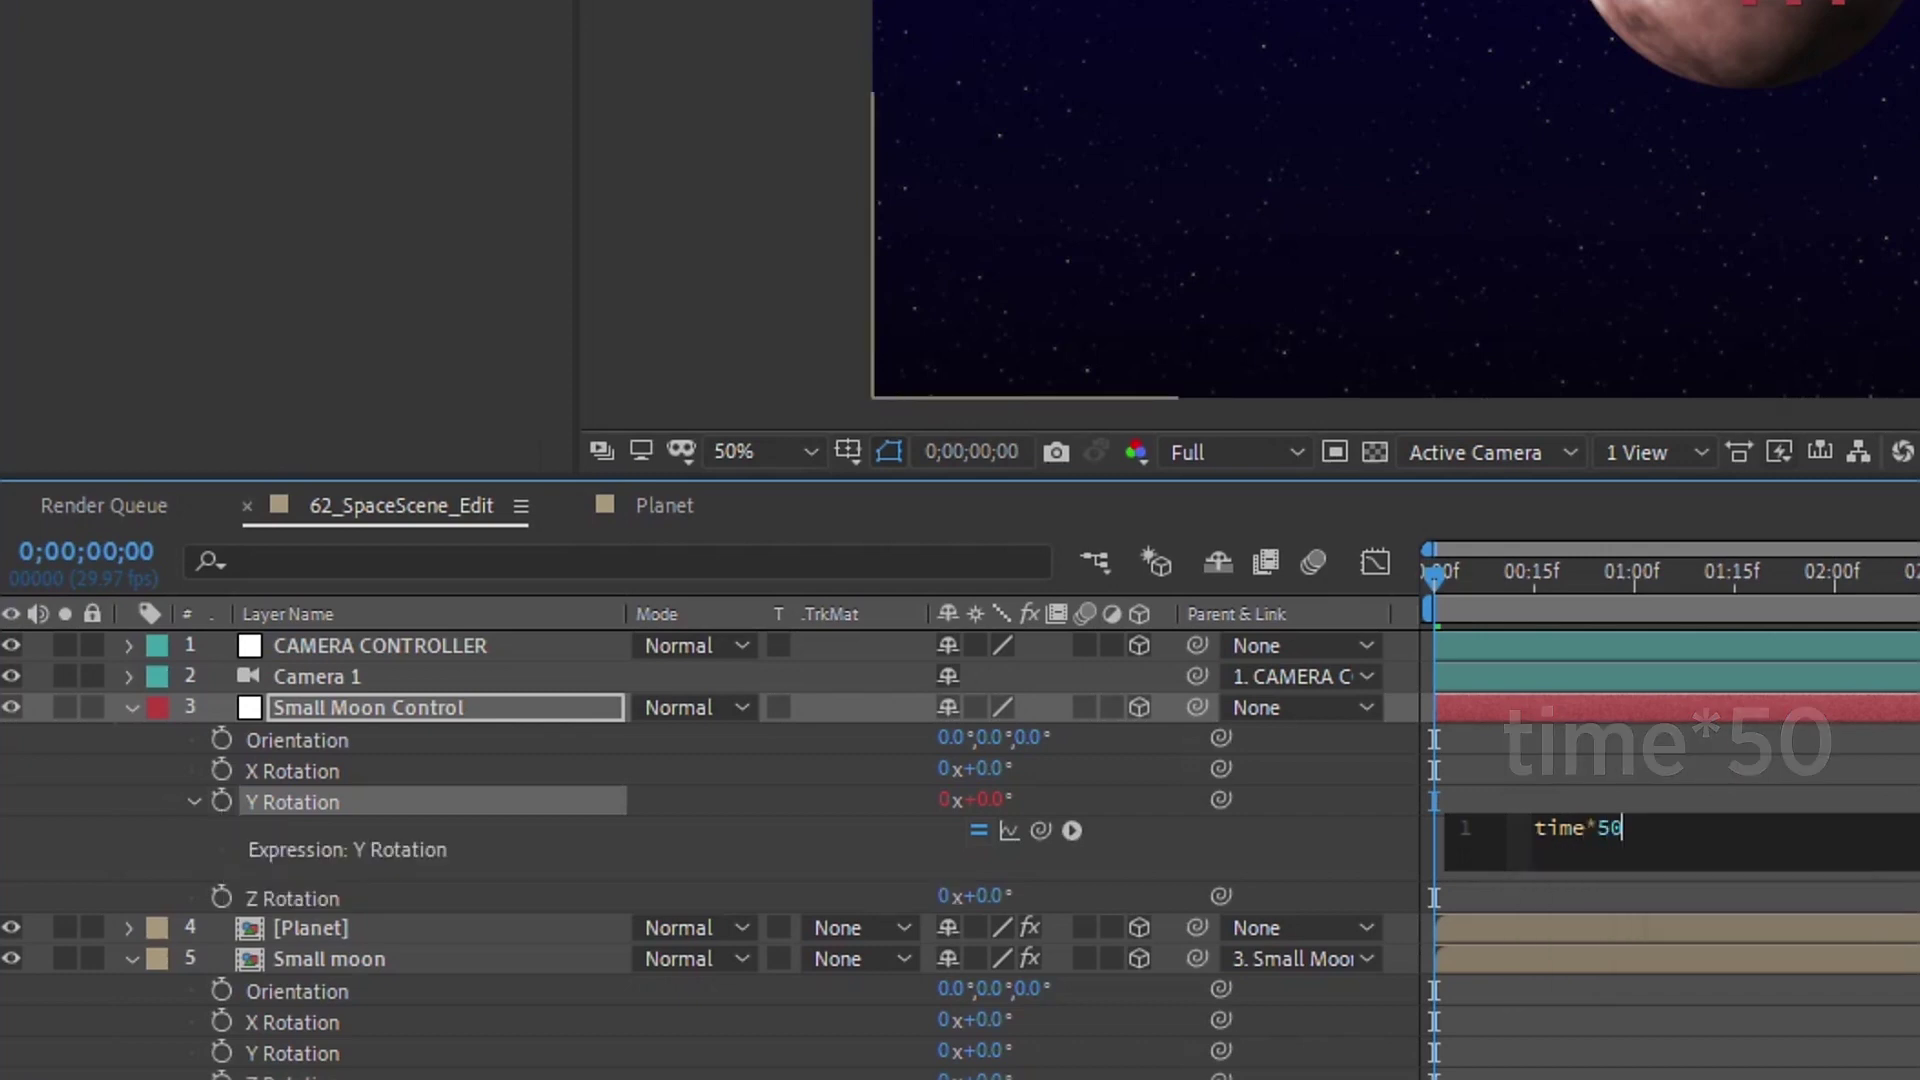
Step: Set Small moon's X Position to 475 and its Scale to 31%, scrubbing the timeline to check the orbit
left_click(322, 959)
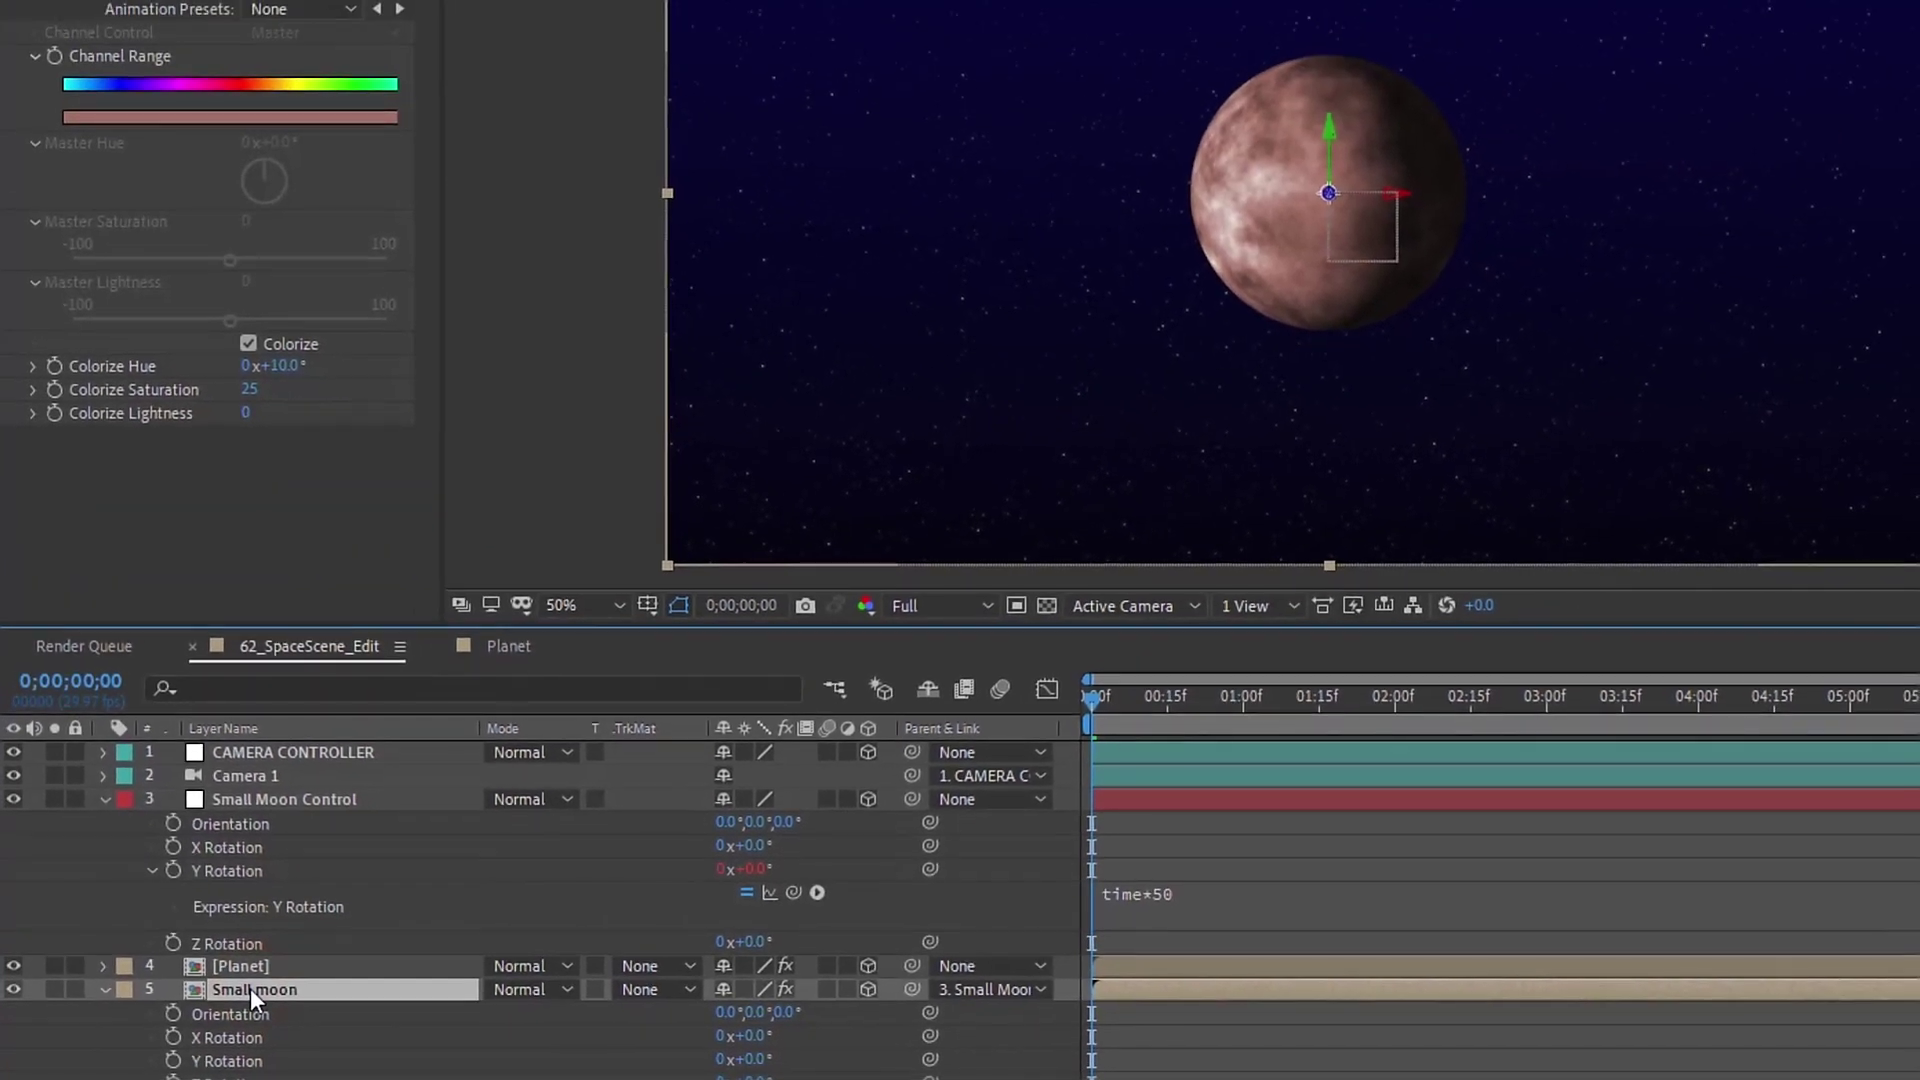
key("p")
left_click_drag(725, 1012, 1305, 944)
key("shift+s")
left_click_drag(752, 1036, 668, 1047)
left_click_drag(1113, 698, 1769, 730)
left_click_drag(1558, 724, 1092, 720)
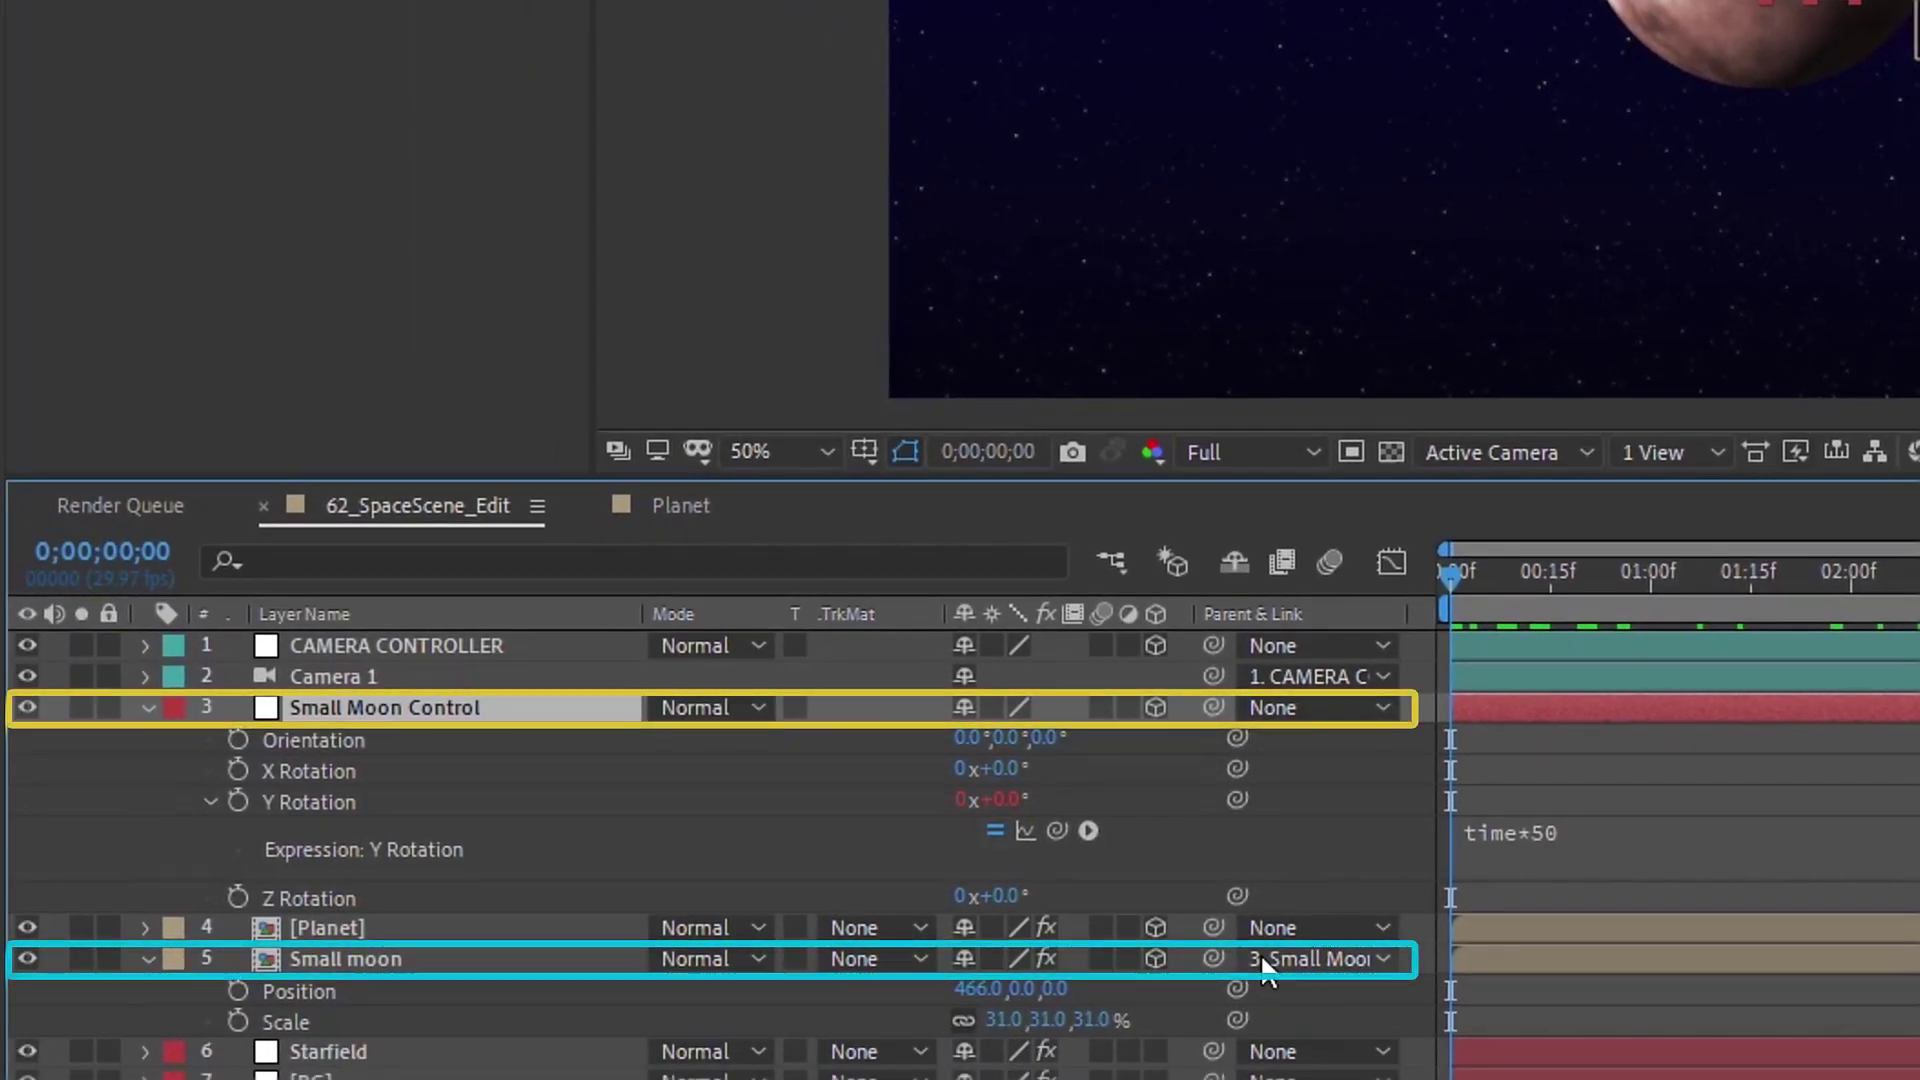
left_click_drag(968, 989, 982, 989)
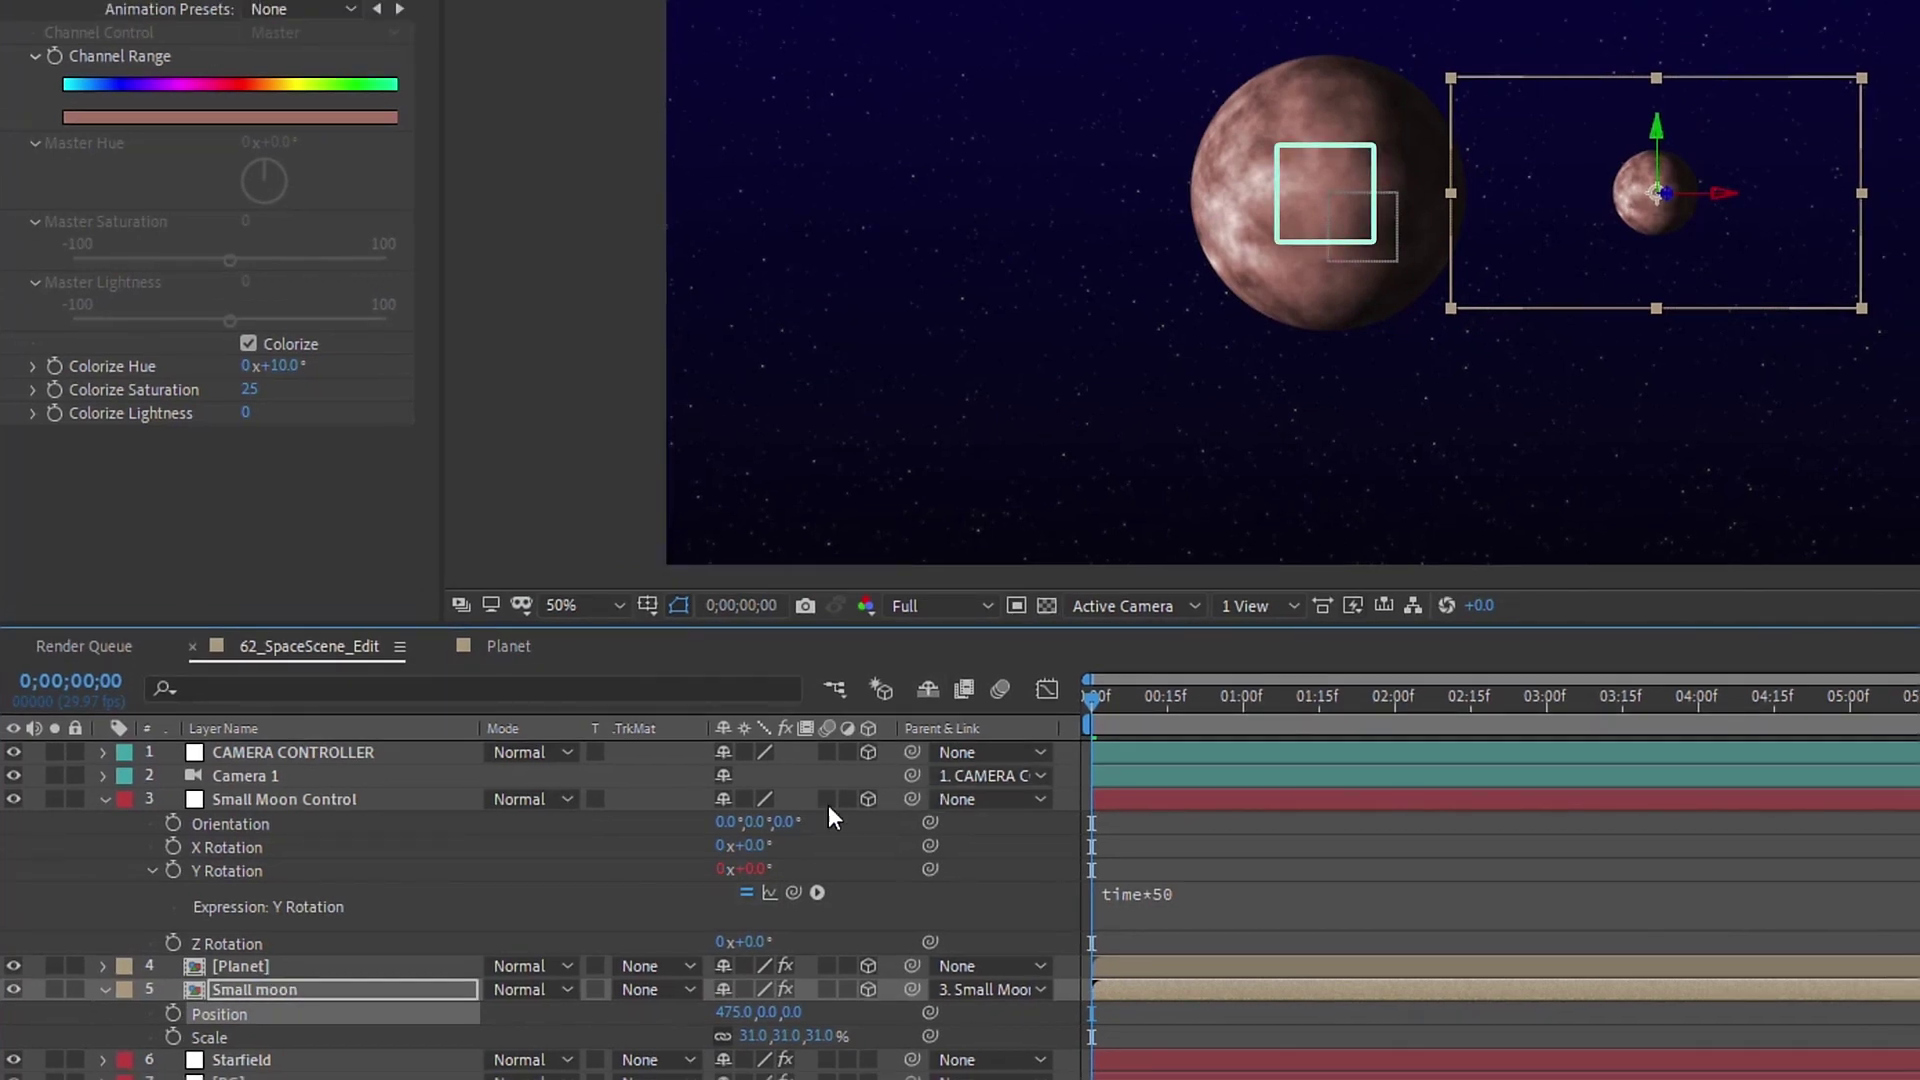
left_click_drag(1295, 702, 1197, 728)
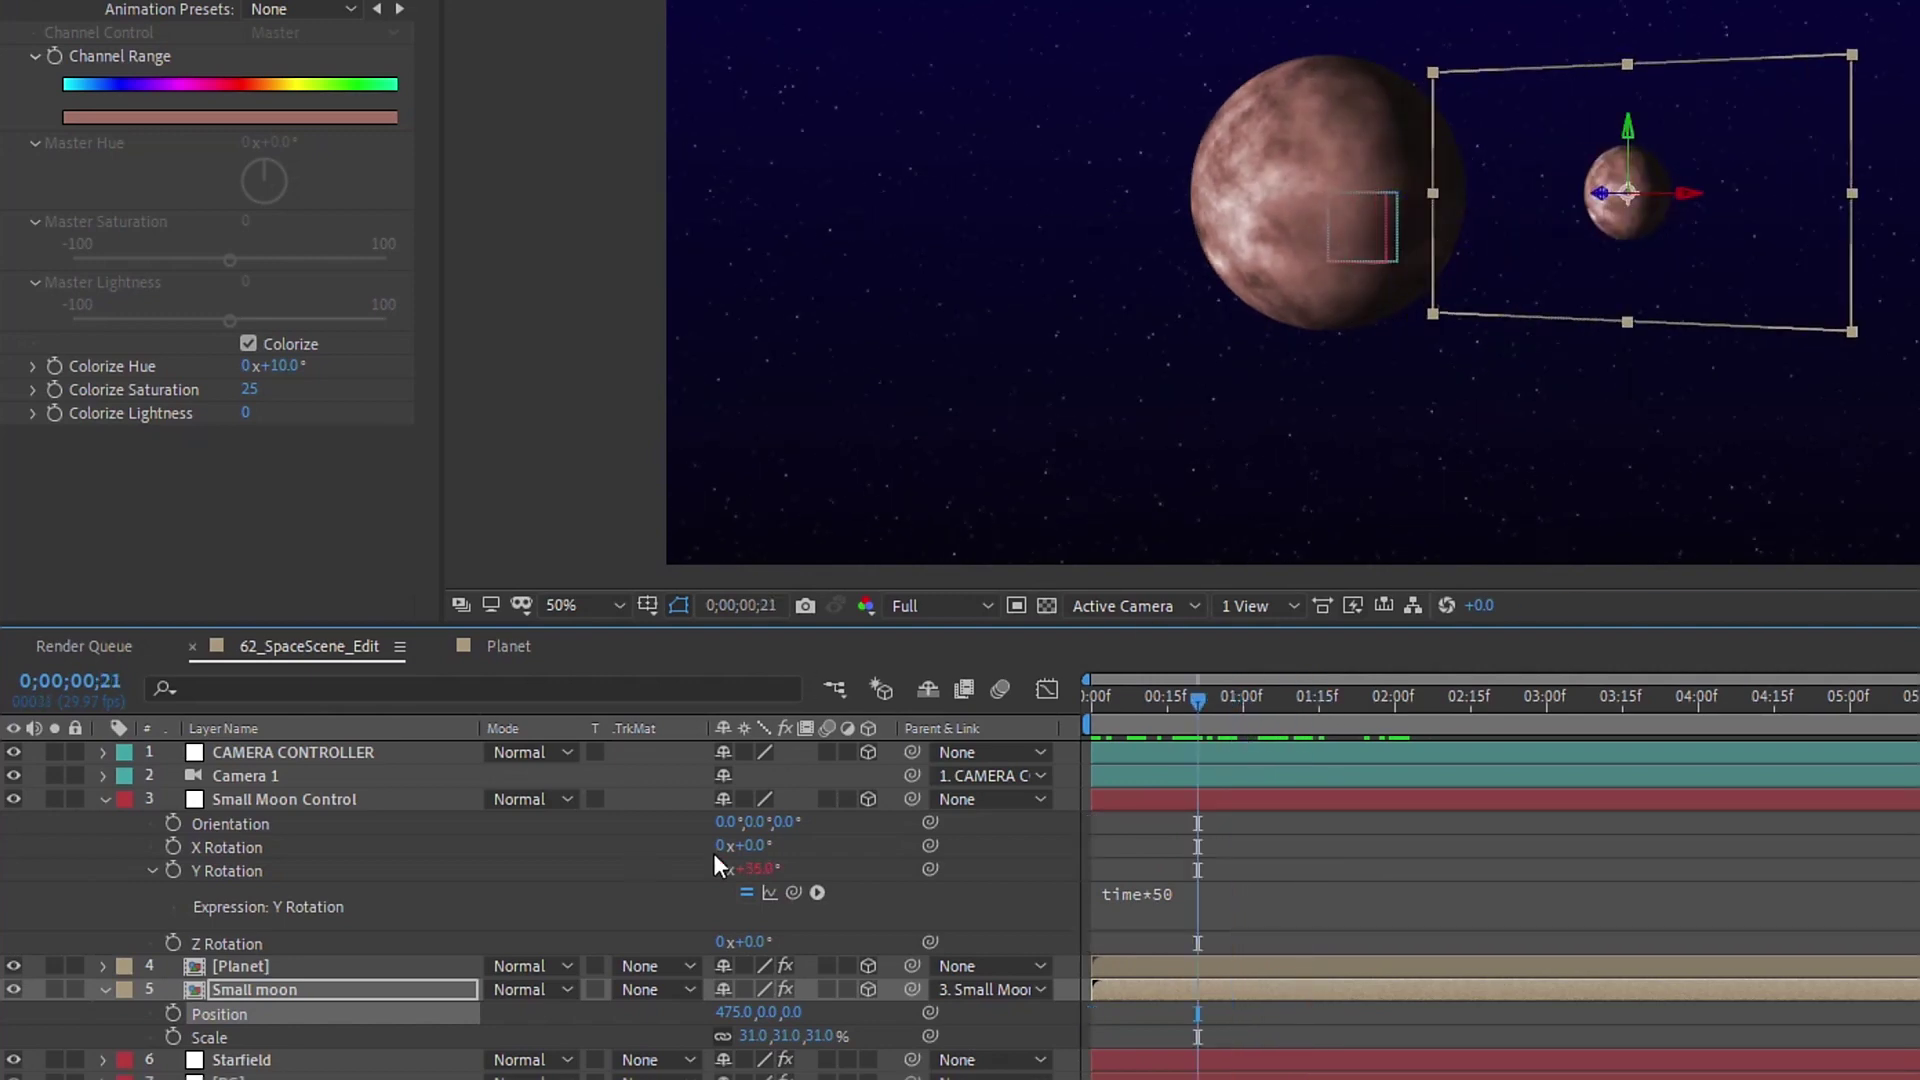
Step: Set Small moon's Auto-Orientation to Orient Towards Camera and scrub through the timeline to check it
right_click(285, 998)
mouse_move(560, 324)
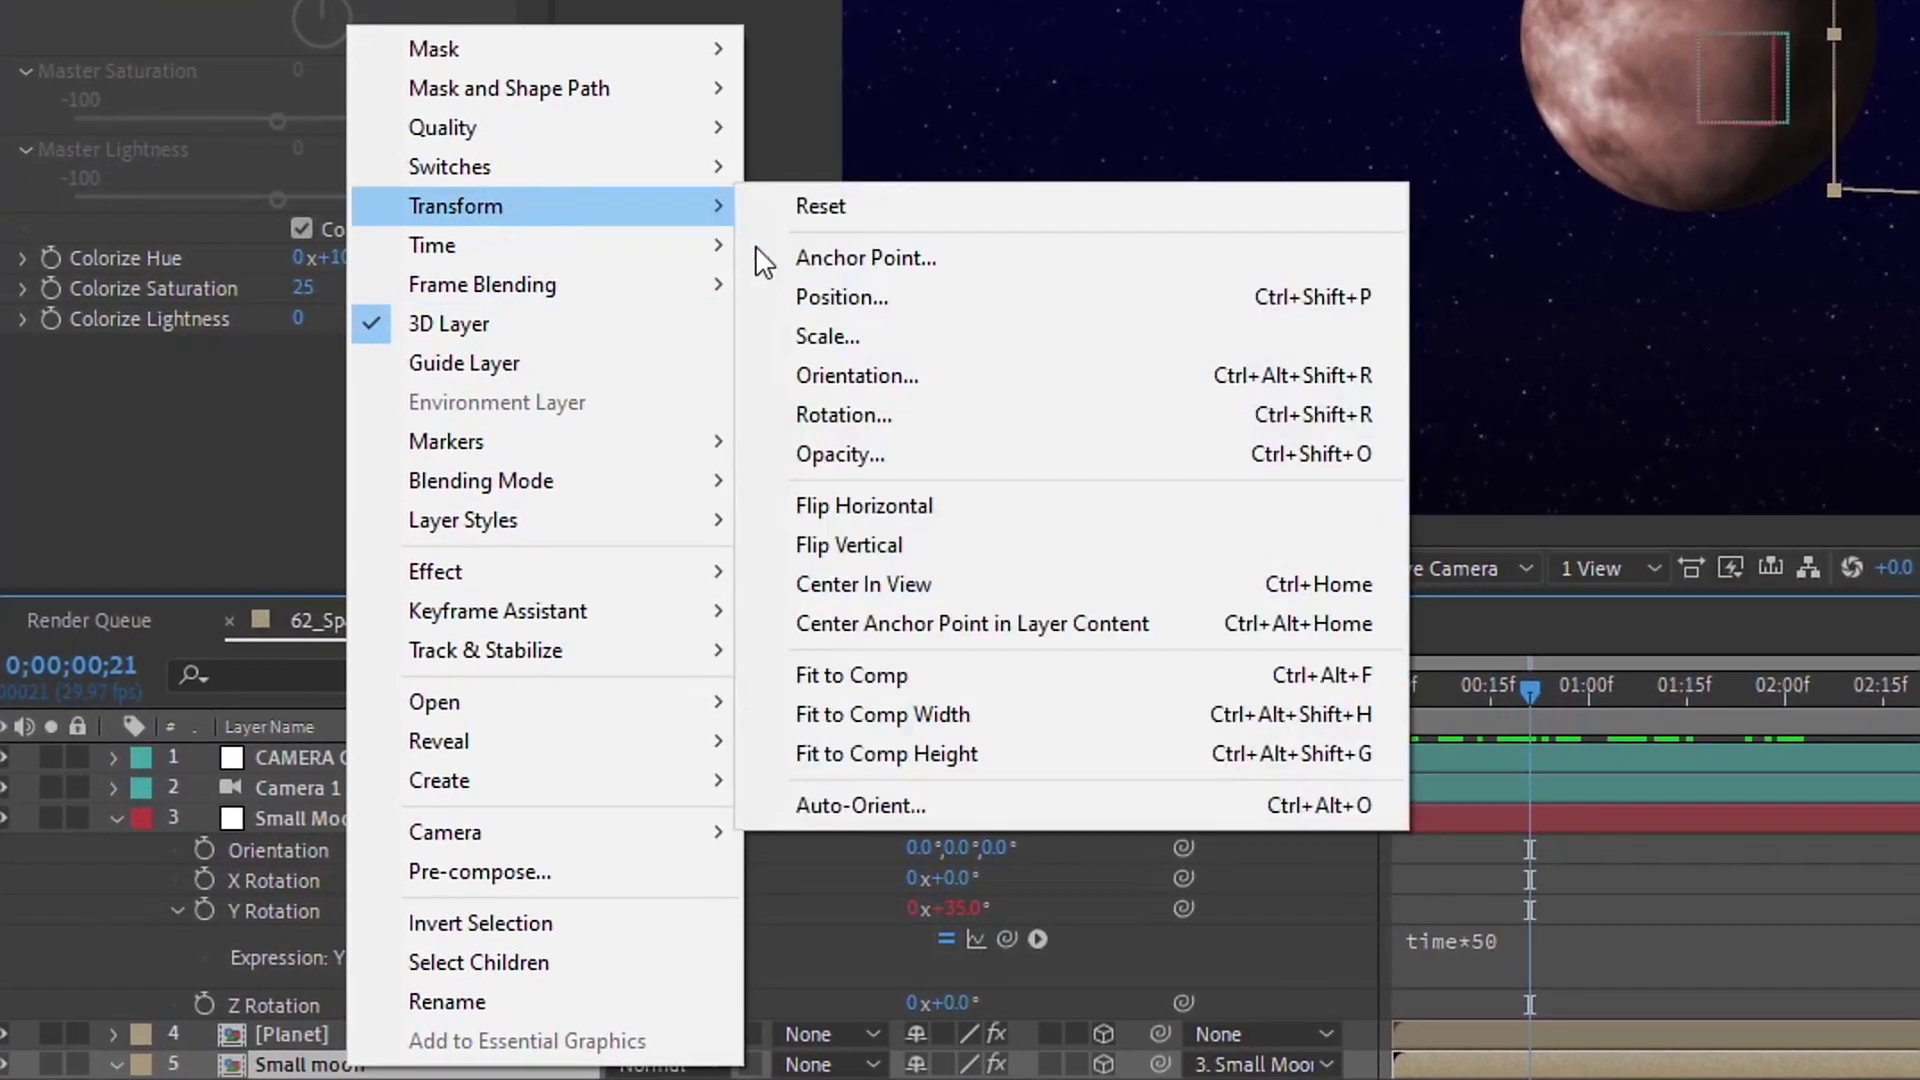
left_click(860, 805)
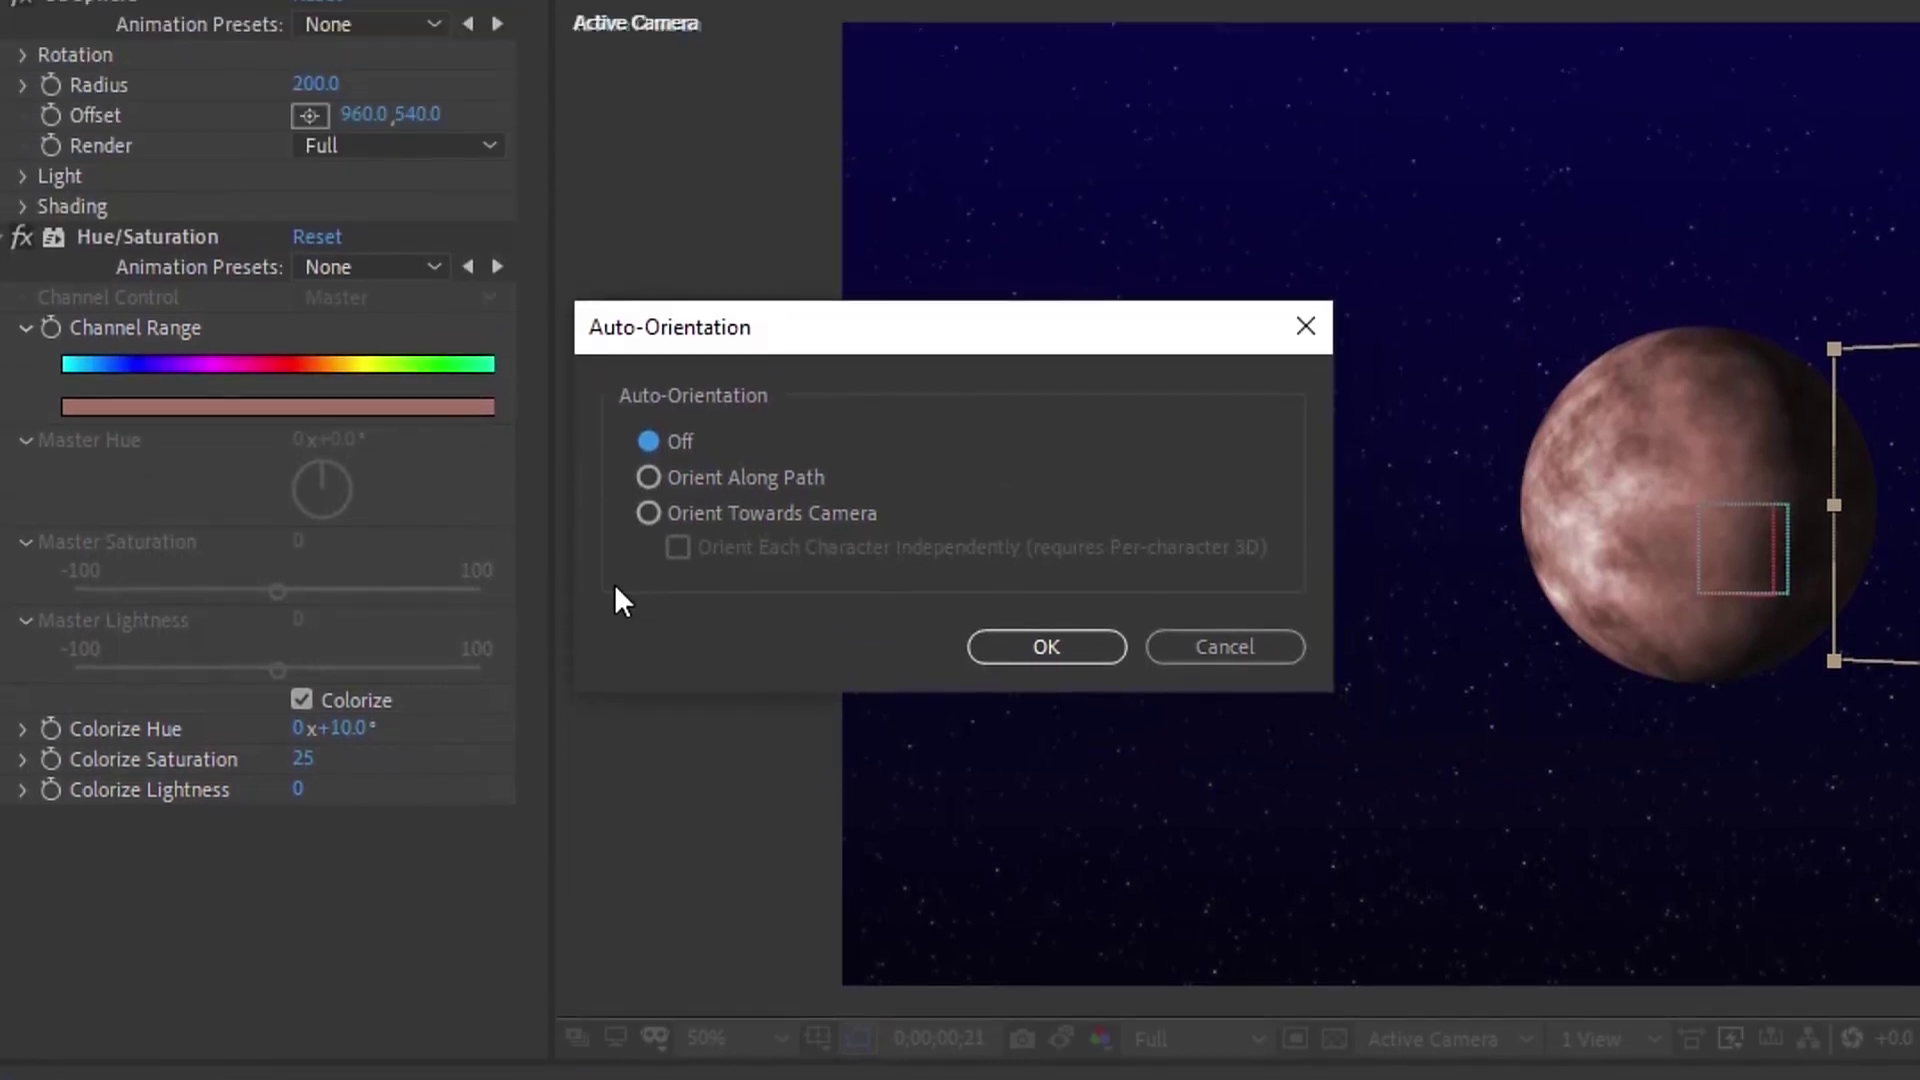
left_click(648, 513)
left_click(1034, 646)
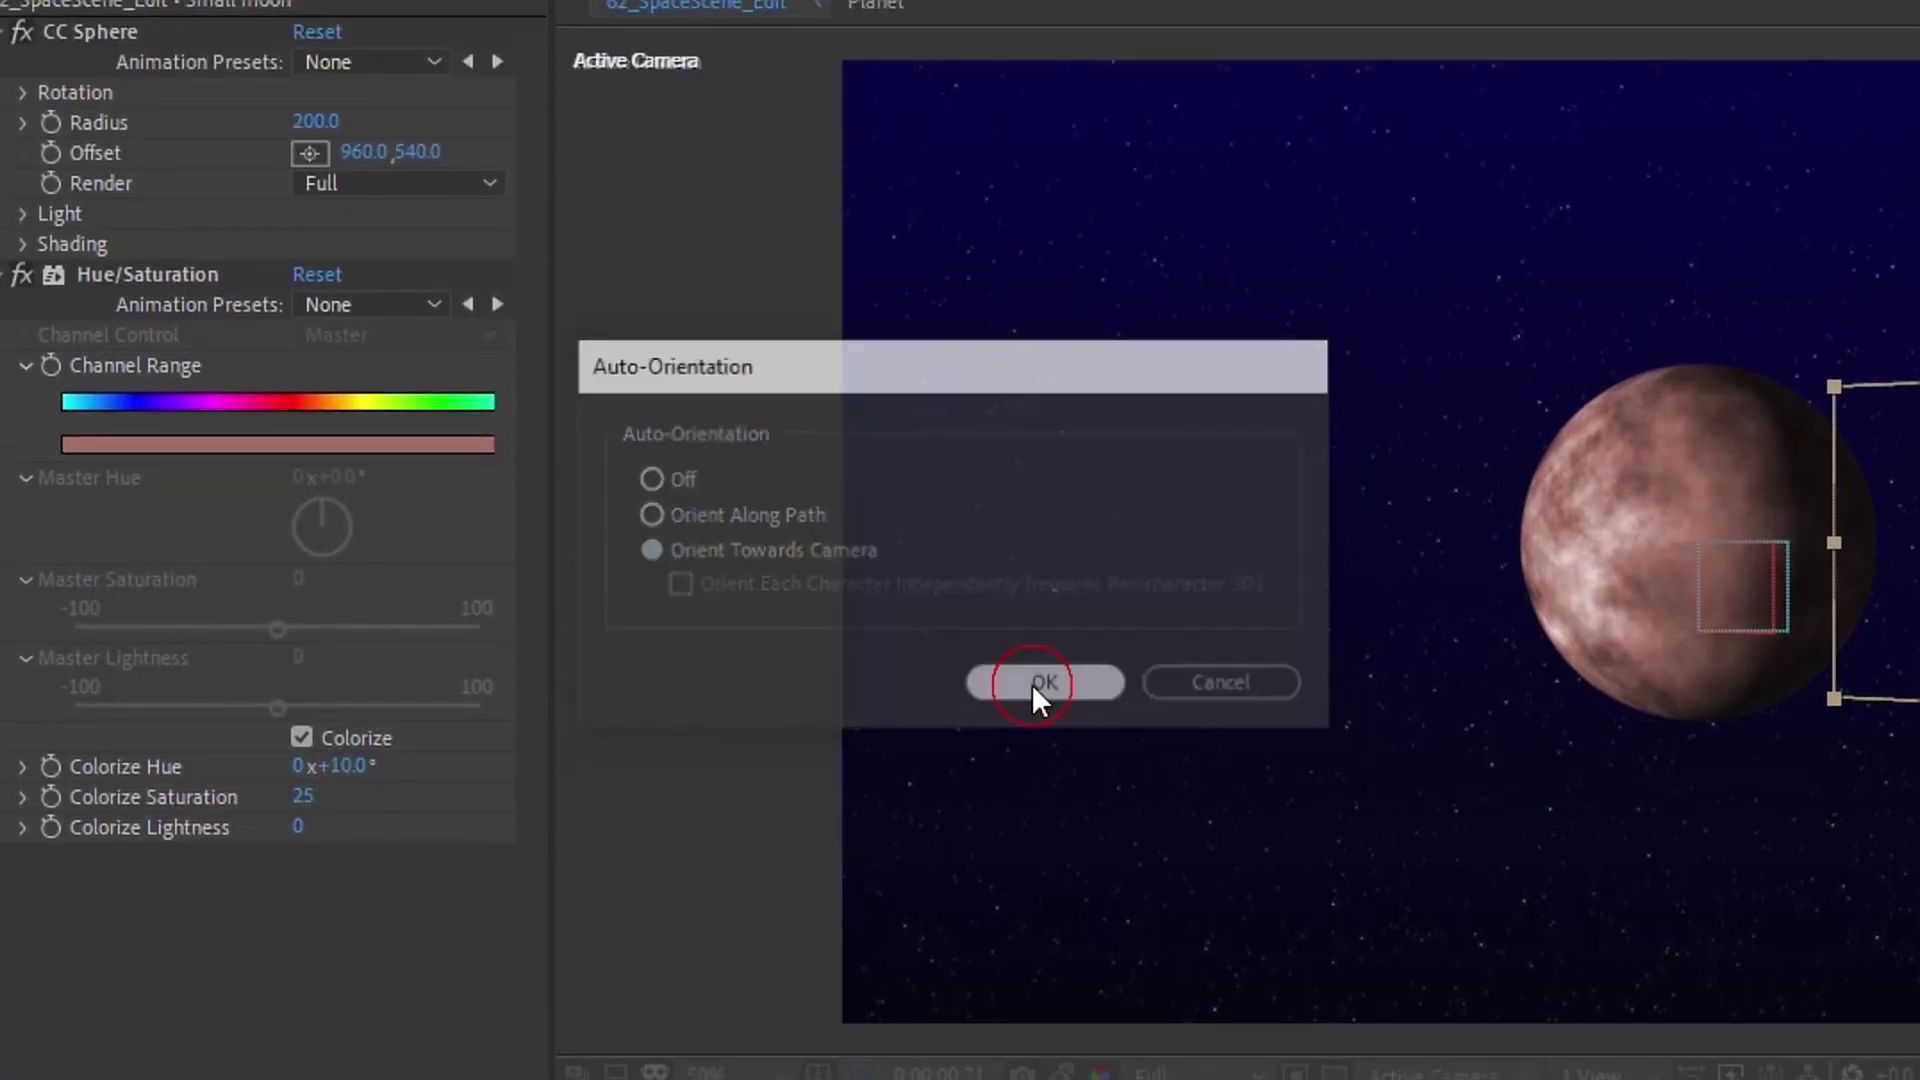
left_click_drag(823, 1058, 1104, 1056)
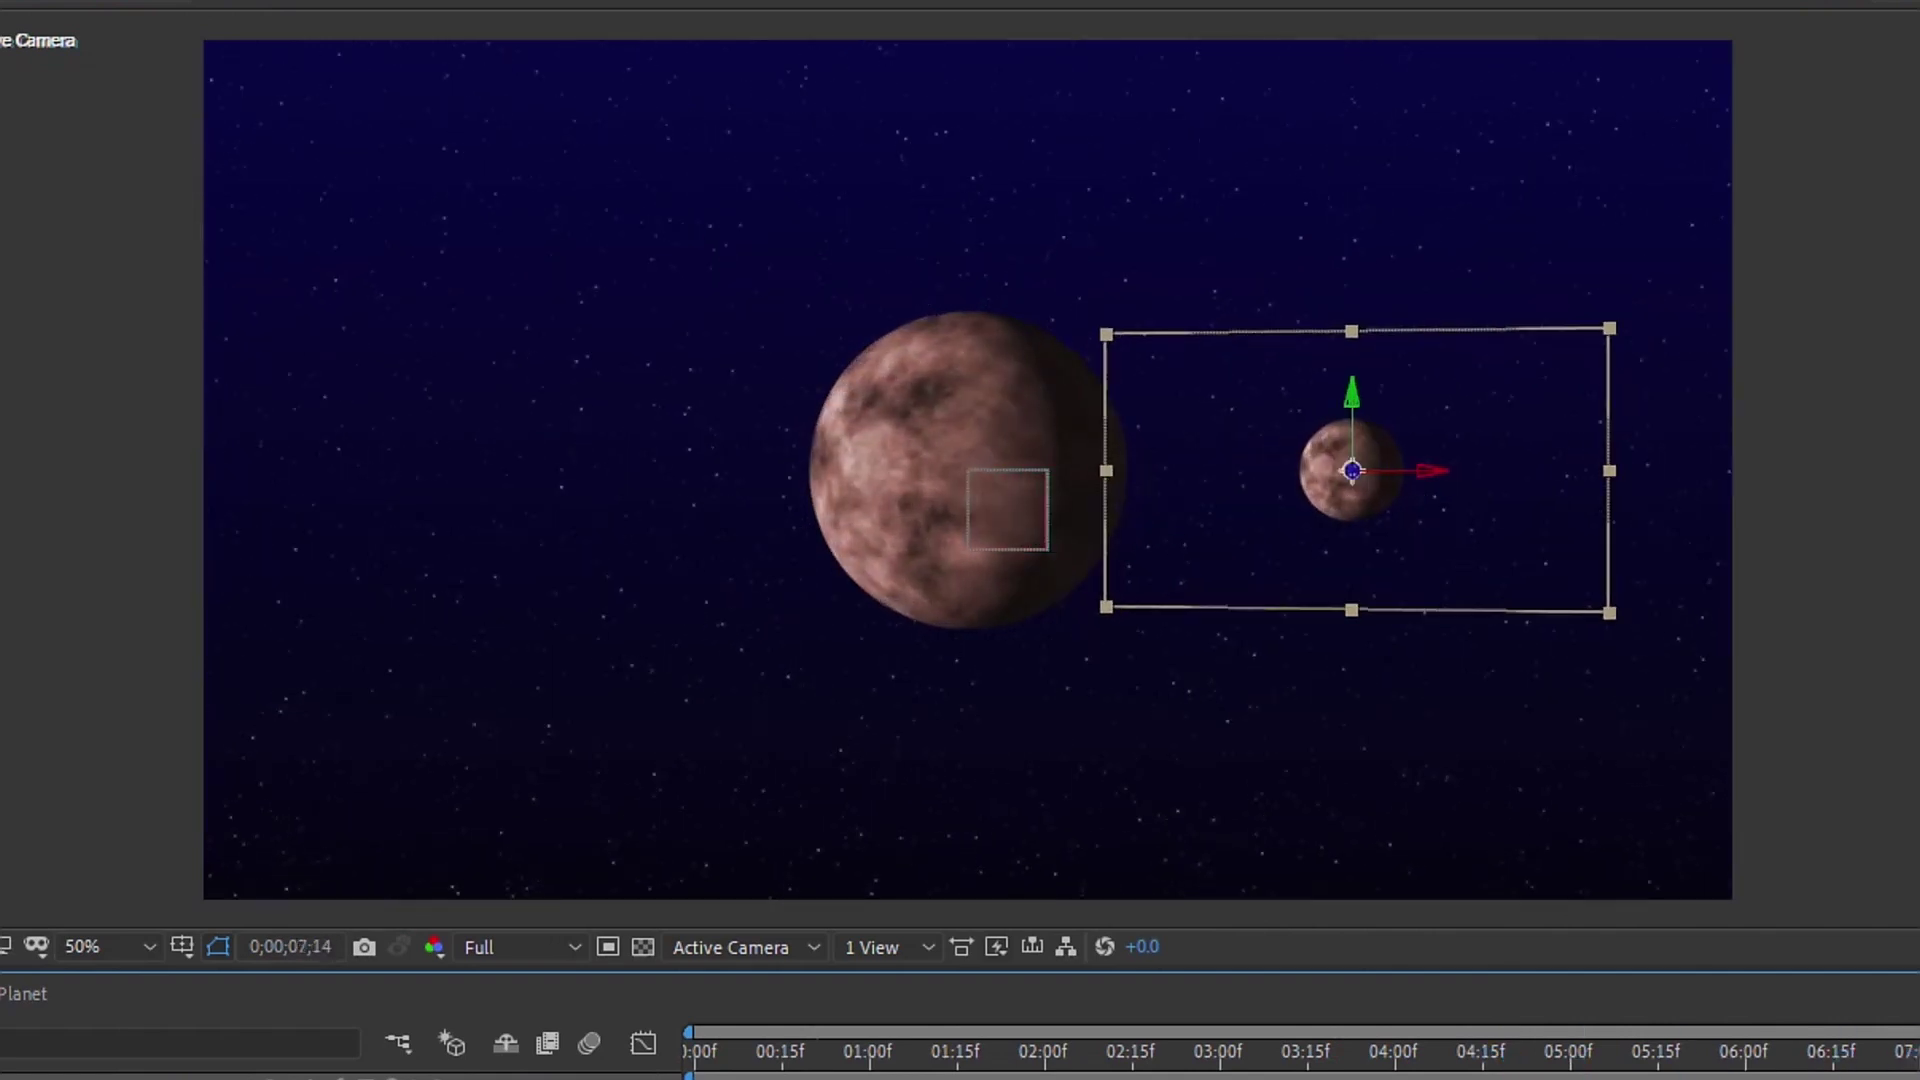
left_click_drag(969, 1056, 1494, 1056)
Step: Examine Small moon's orbit from the Top view across the timeline and return to the Active Camera view
left_click(700, 953)
left_click(670, 1040)
left_click_drag(712, 1063, 1605, 1065)
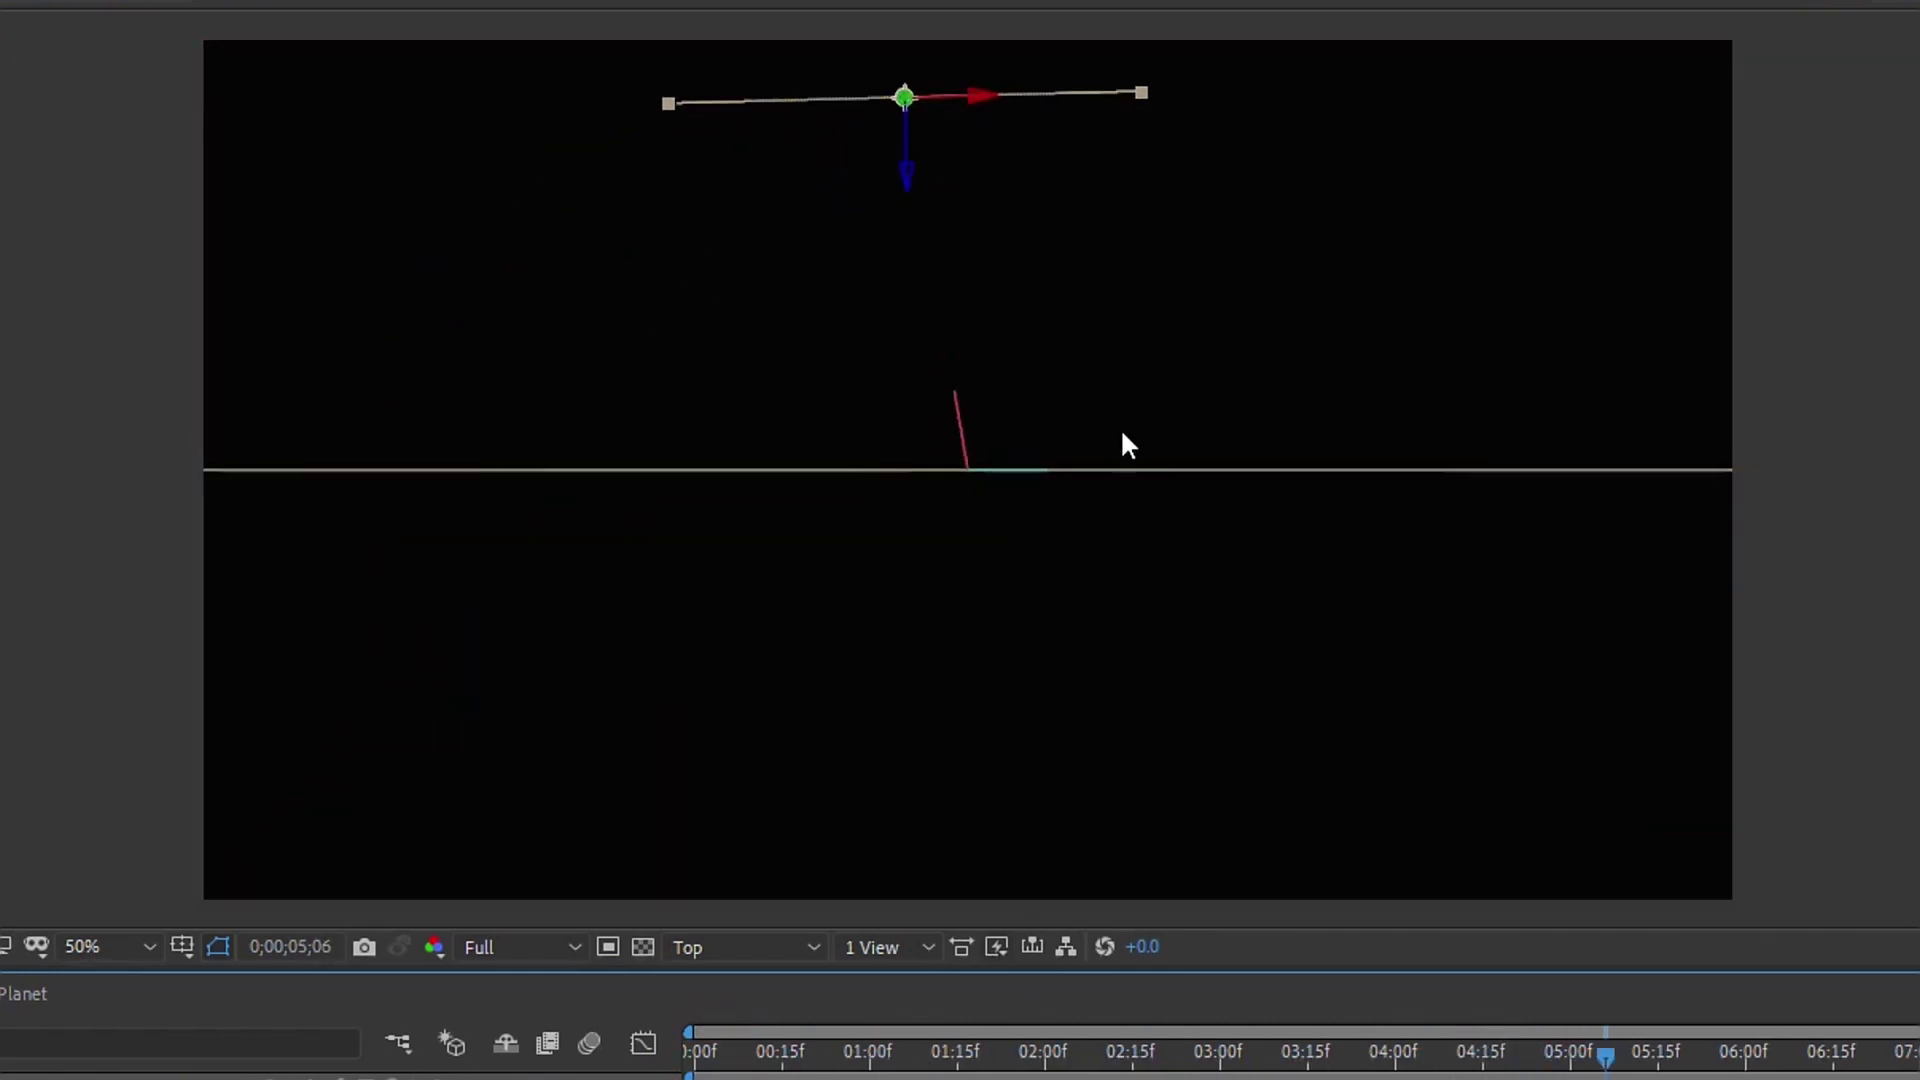
left_click_drag(1606, 1058, 947, 1050)
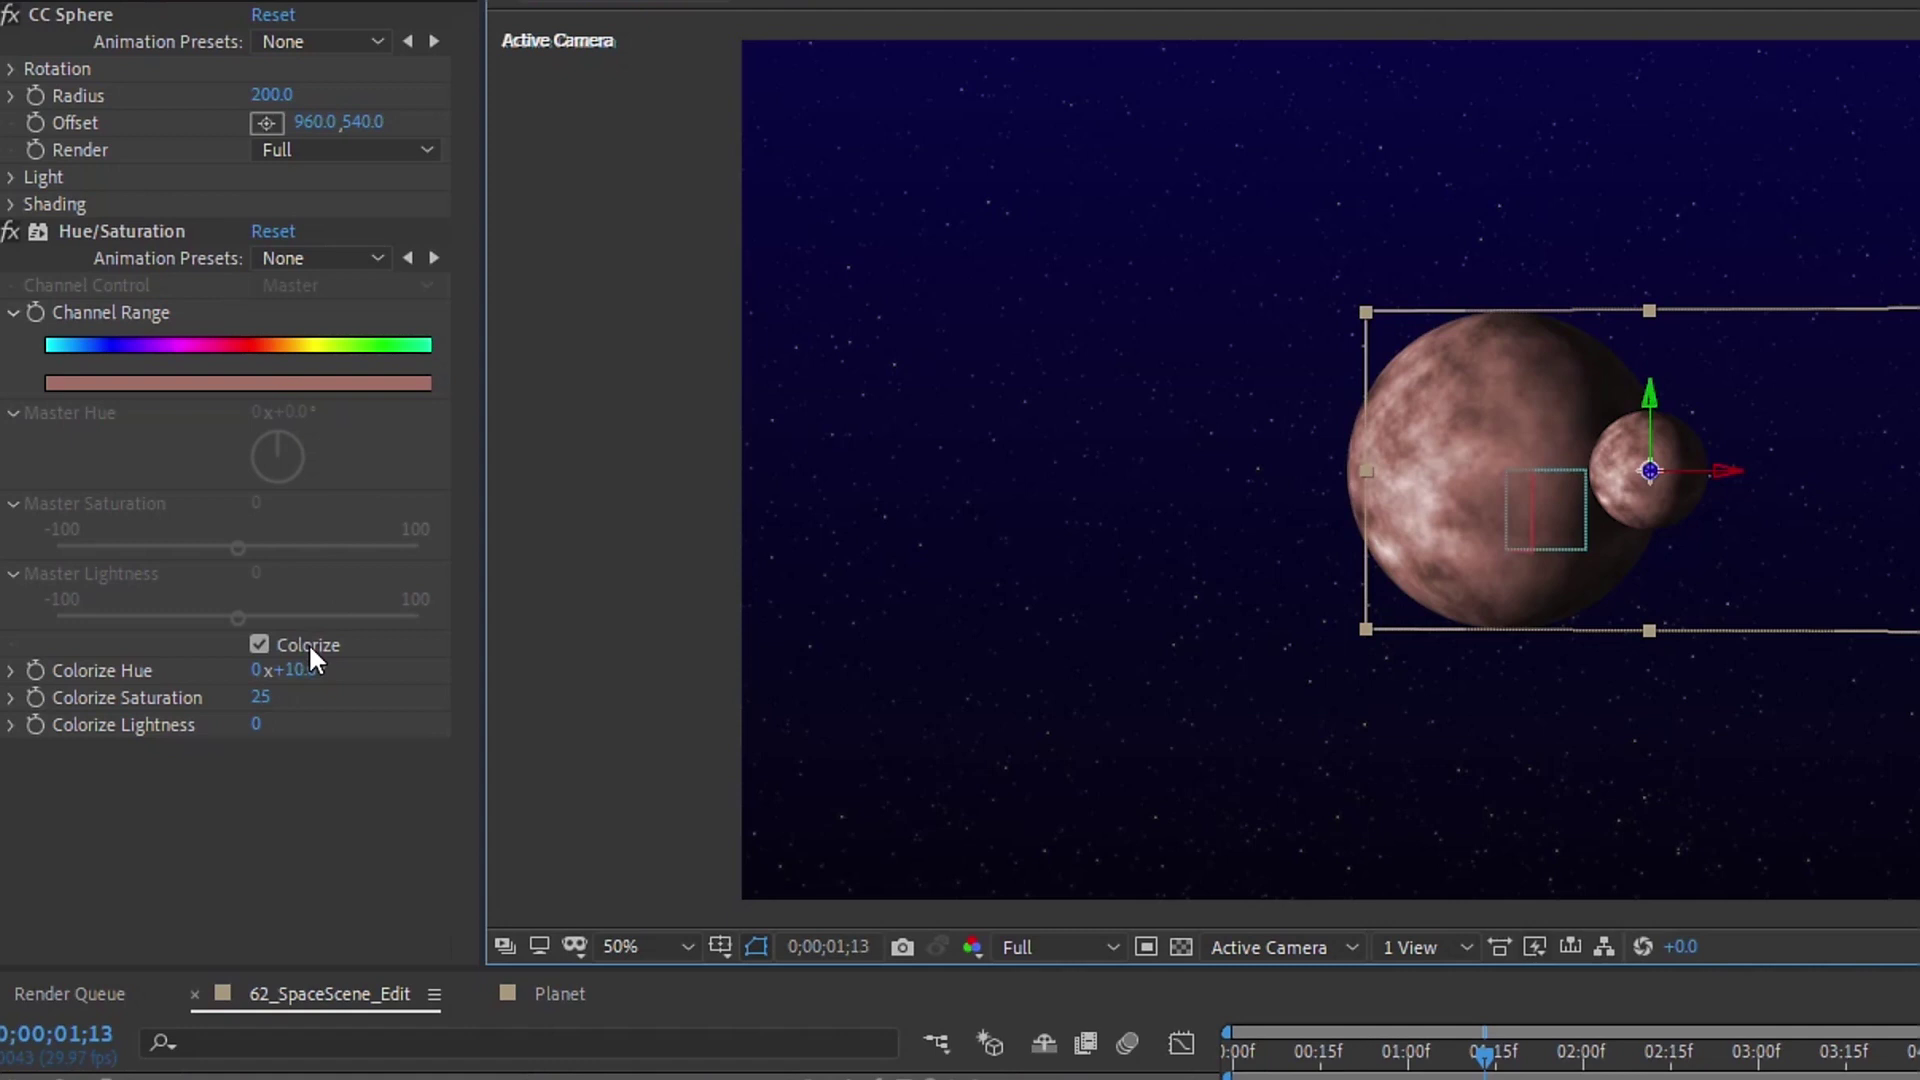
Step: Set Small moon's Colorize Hue to 193° and reduce its Scale to 25.5%
left_click_drag(305, 668, 414, 650)
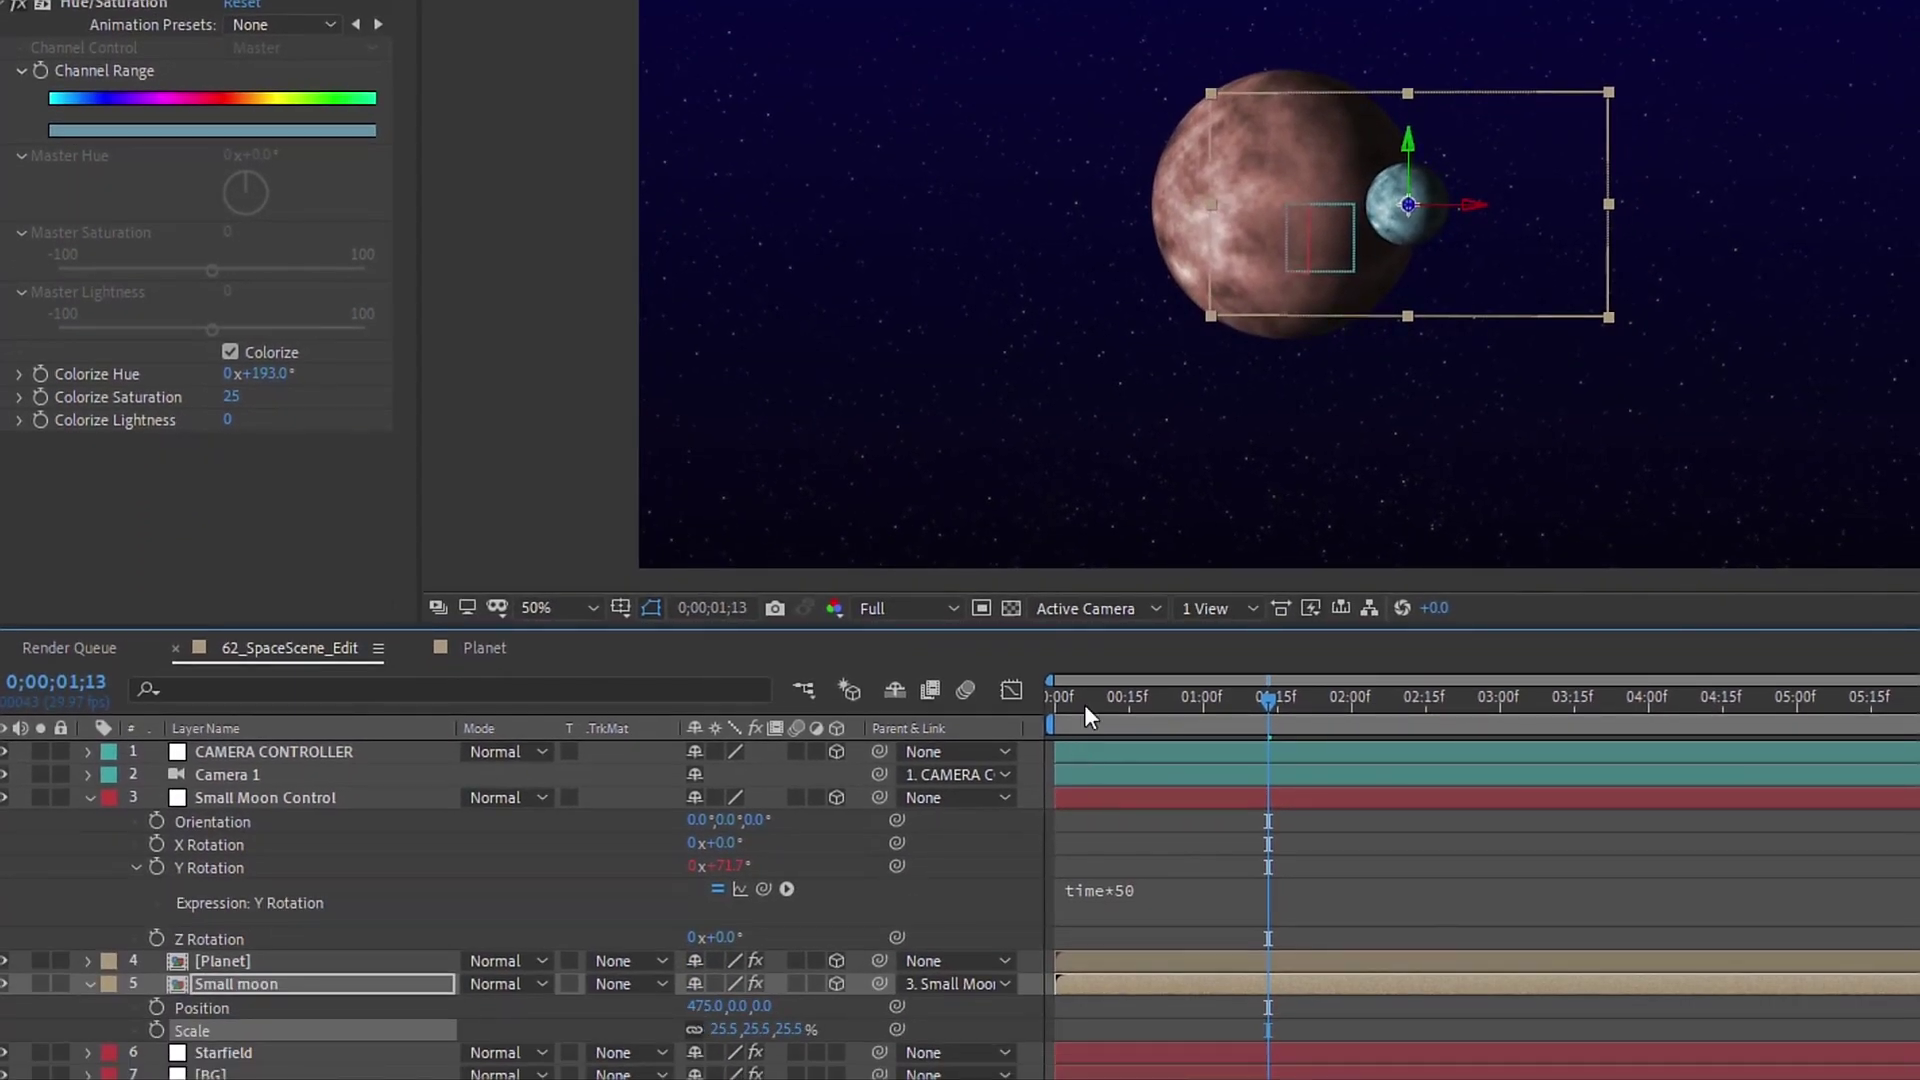
left_click_drag(1084, 704, 1050, 723)
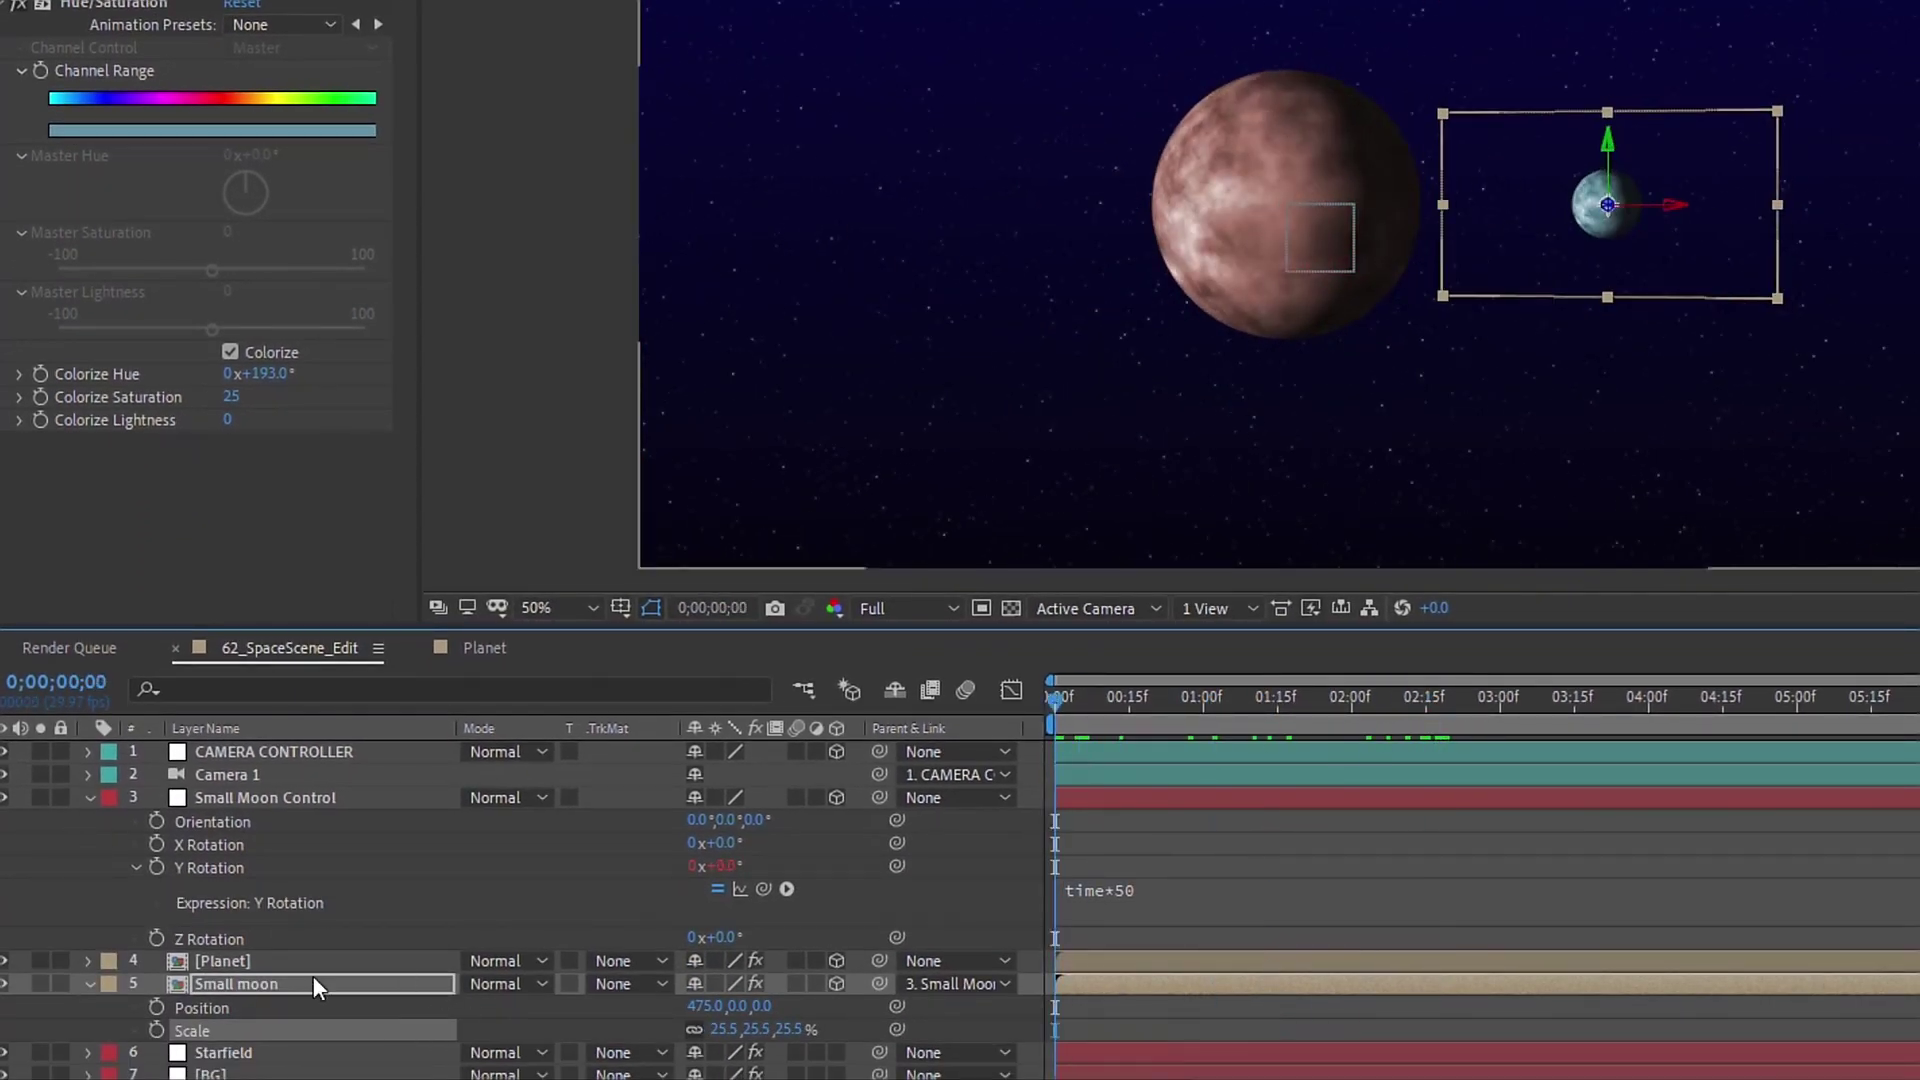
Step: Change the CC Sphere Rotation Y expression on Small moon to time*-100 and preview the moon's spin
left_click(84, 799)
key("r")
scroll(316, 424, "down", 3)
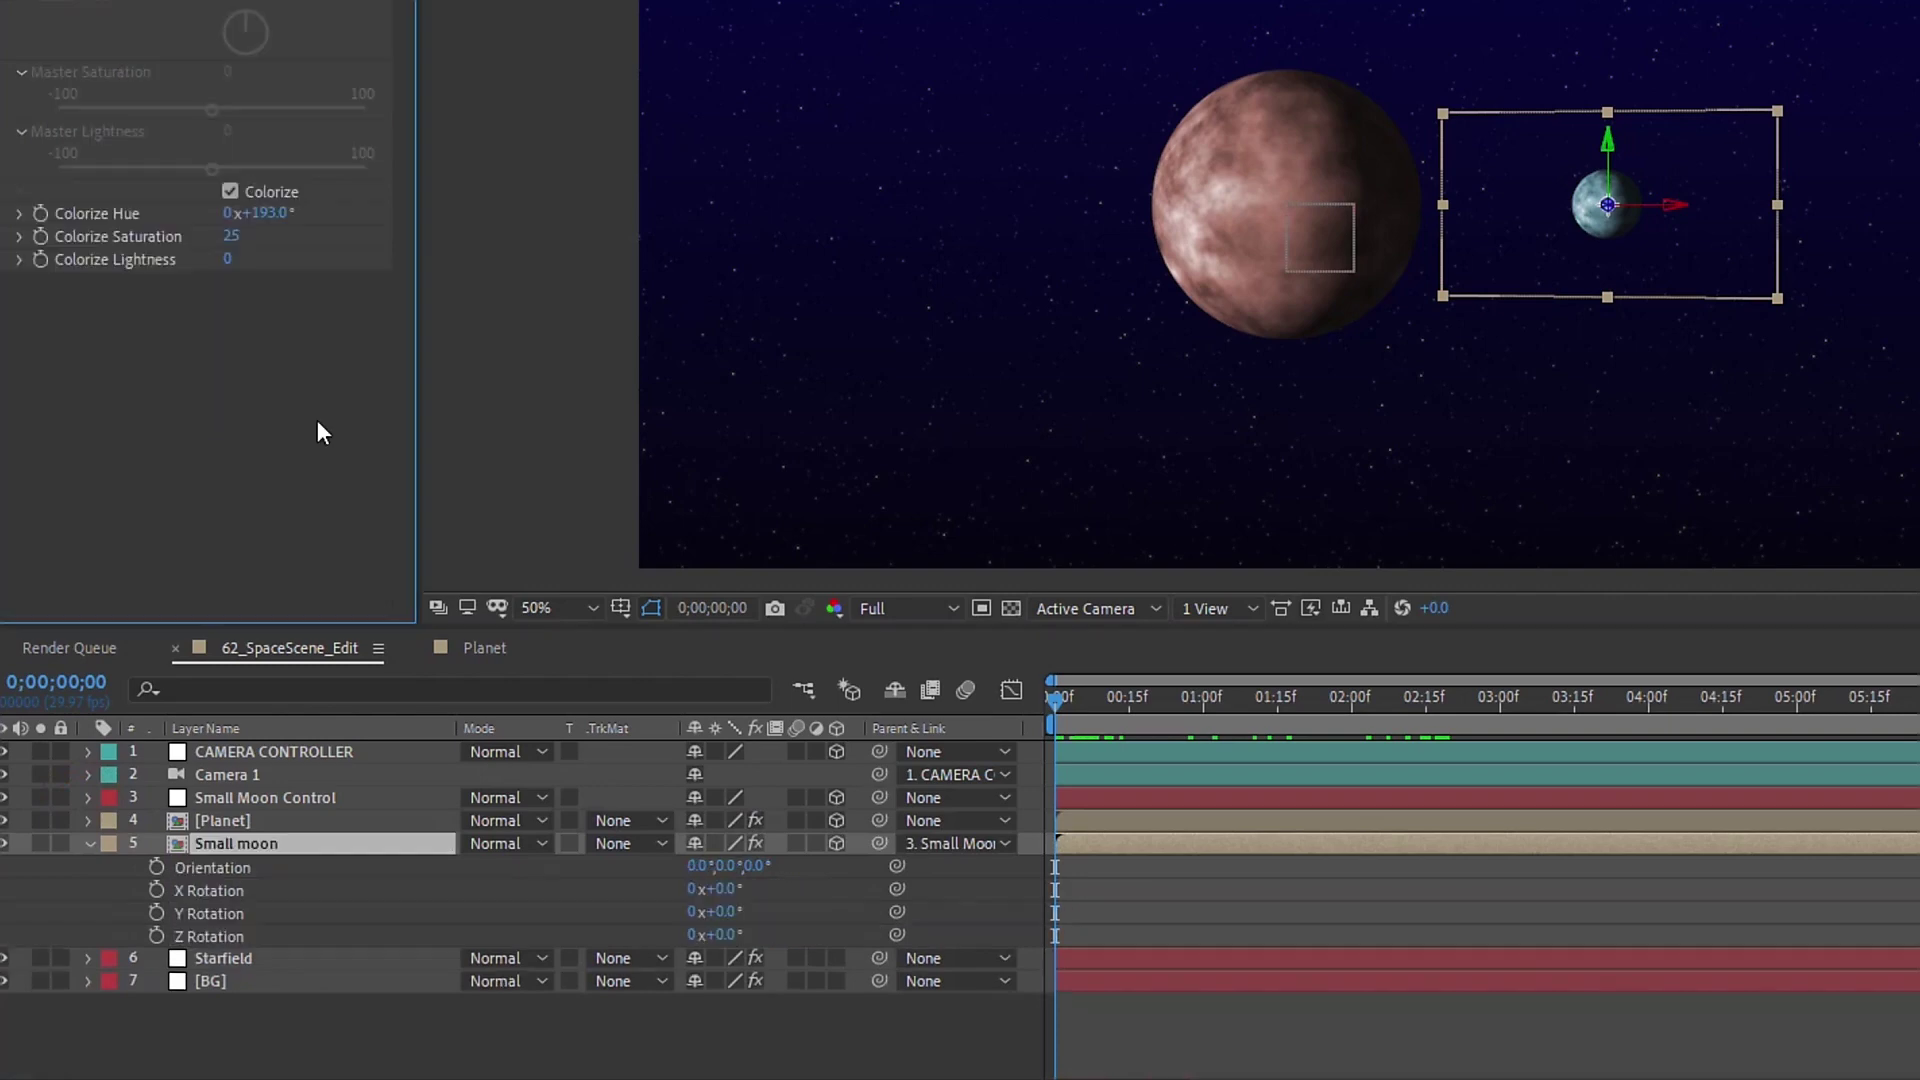
key("e")
key("e")
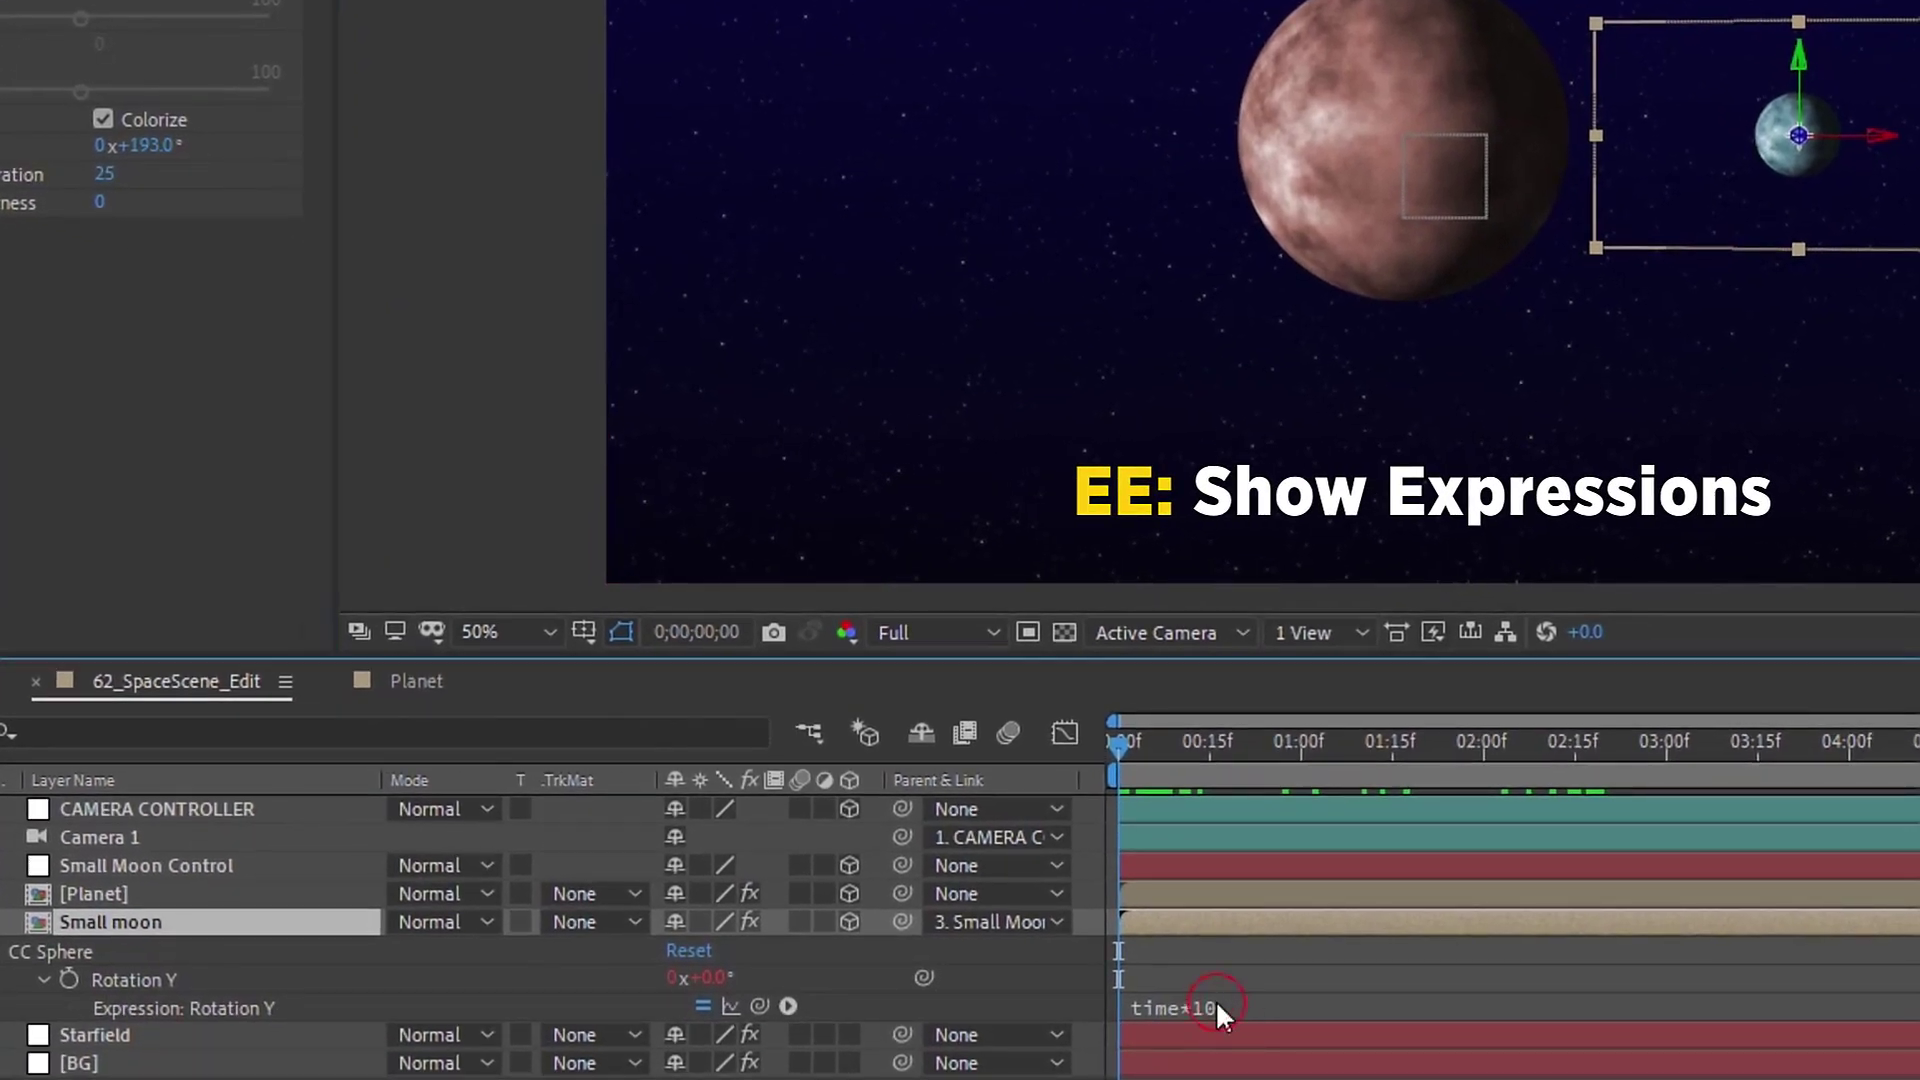
left_click(1125, 984)
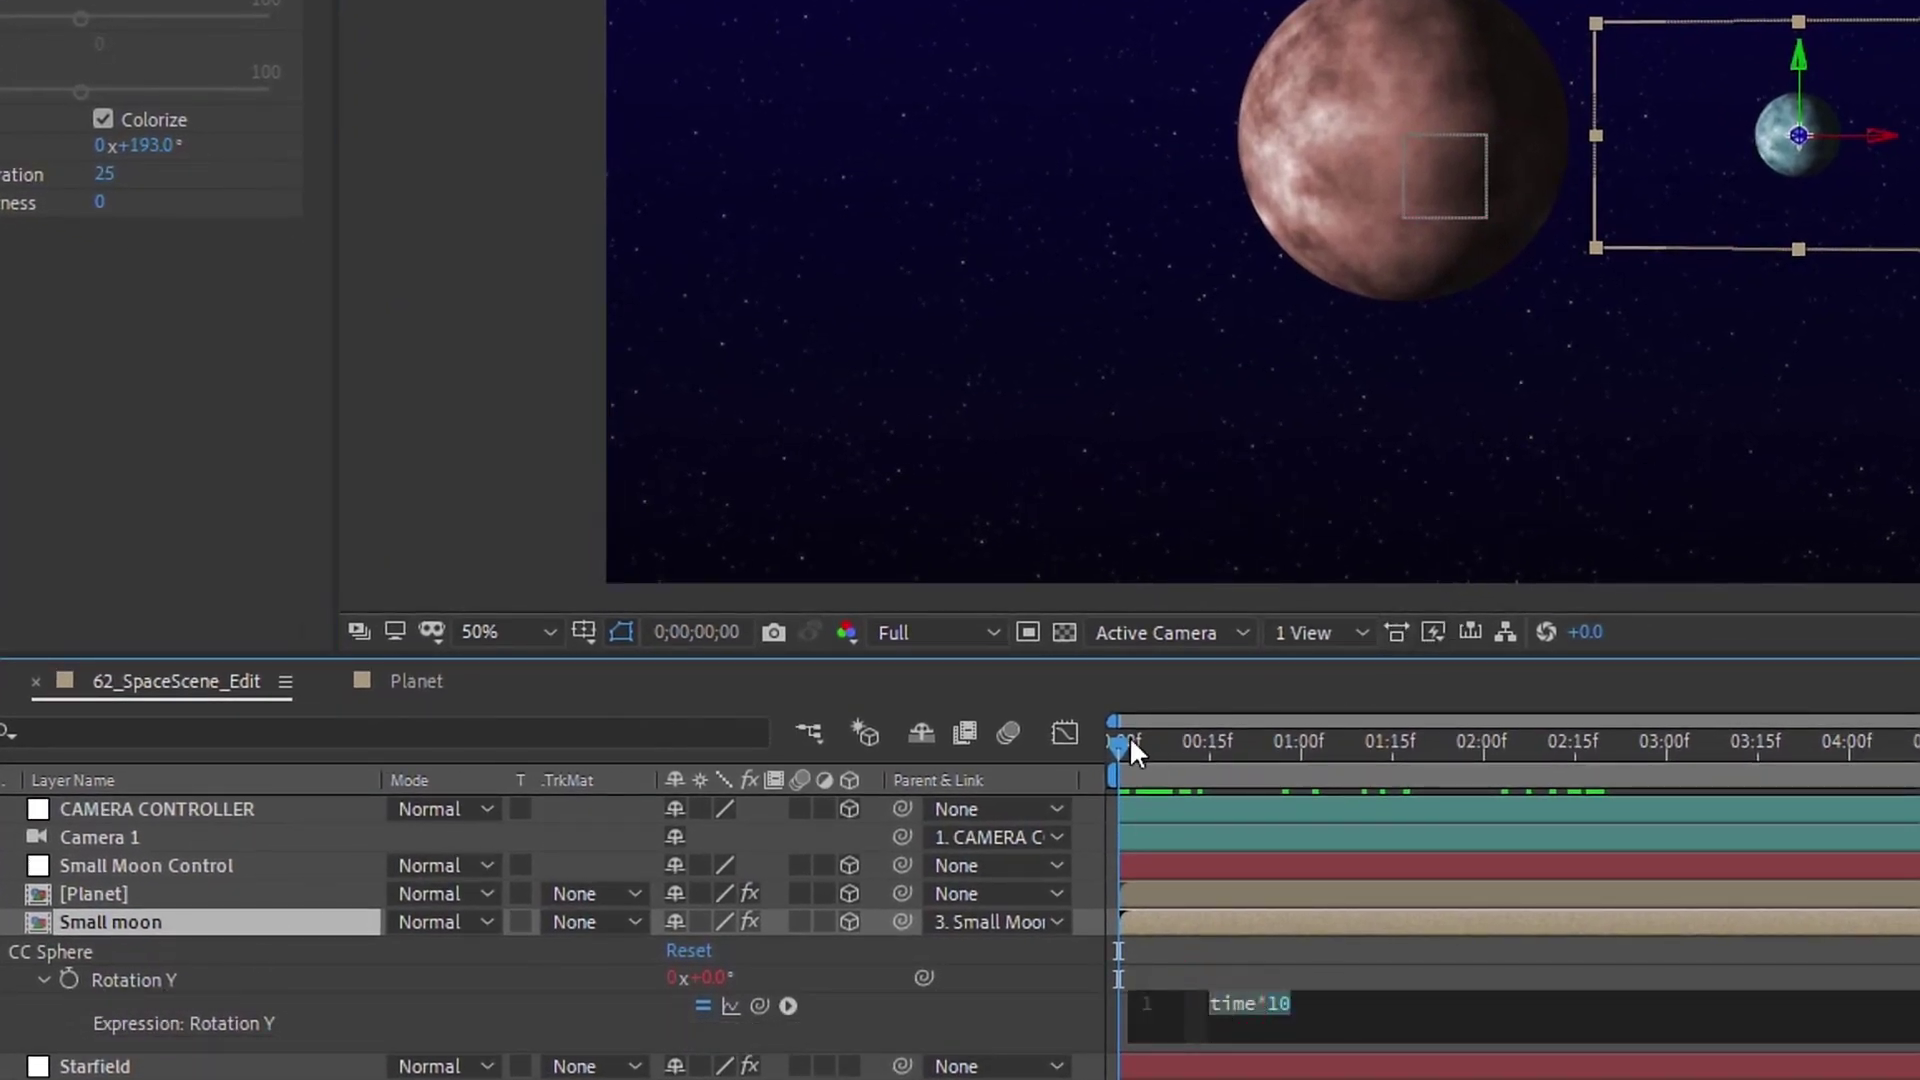
mouse_move(1122, 750)
left_mouse_down()
mouse_move(1534, 737)
mouse_move(1118, 745)
left_mouse_up()
left_click(1286, 1008)
left_click(1286, 1008)
key("BackSpace")
key("BackSpace")
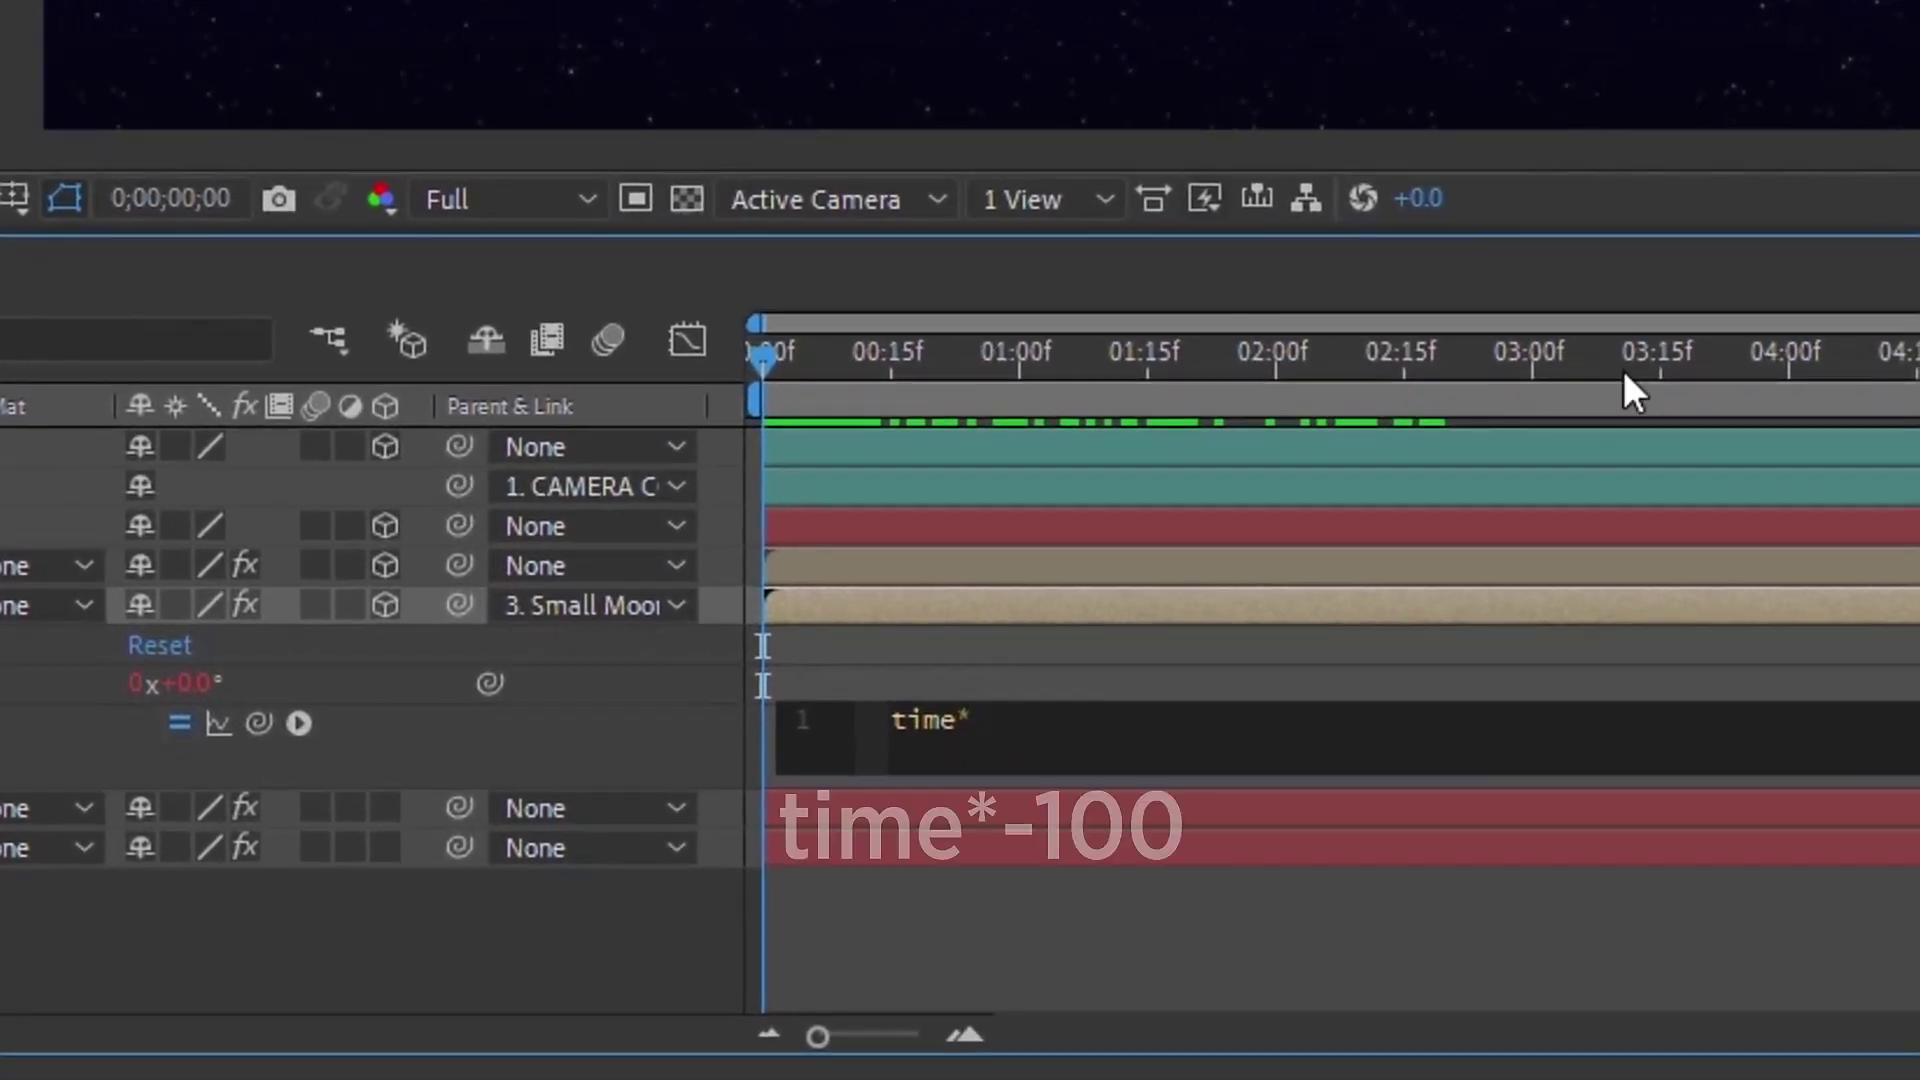
type("-100")
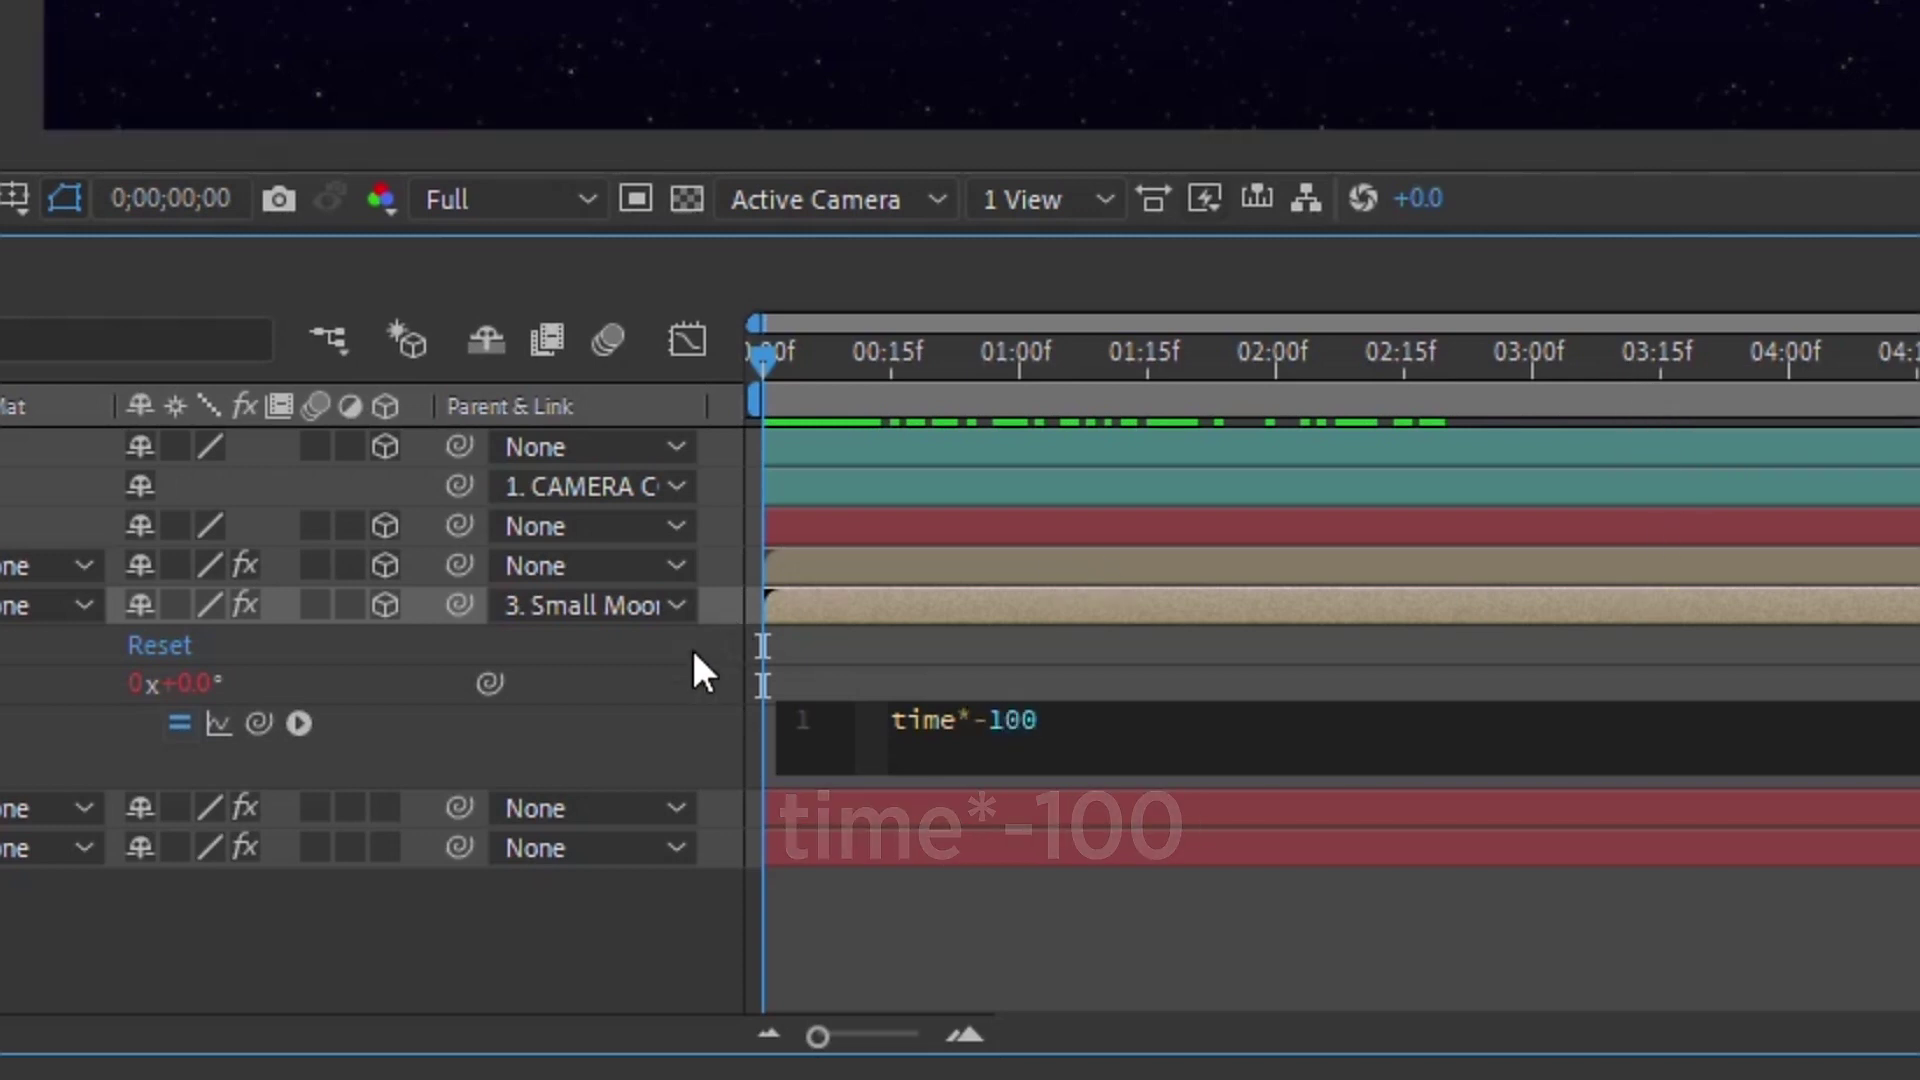
left_click(698, 640)
key("space")
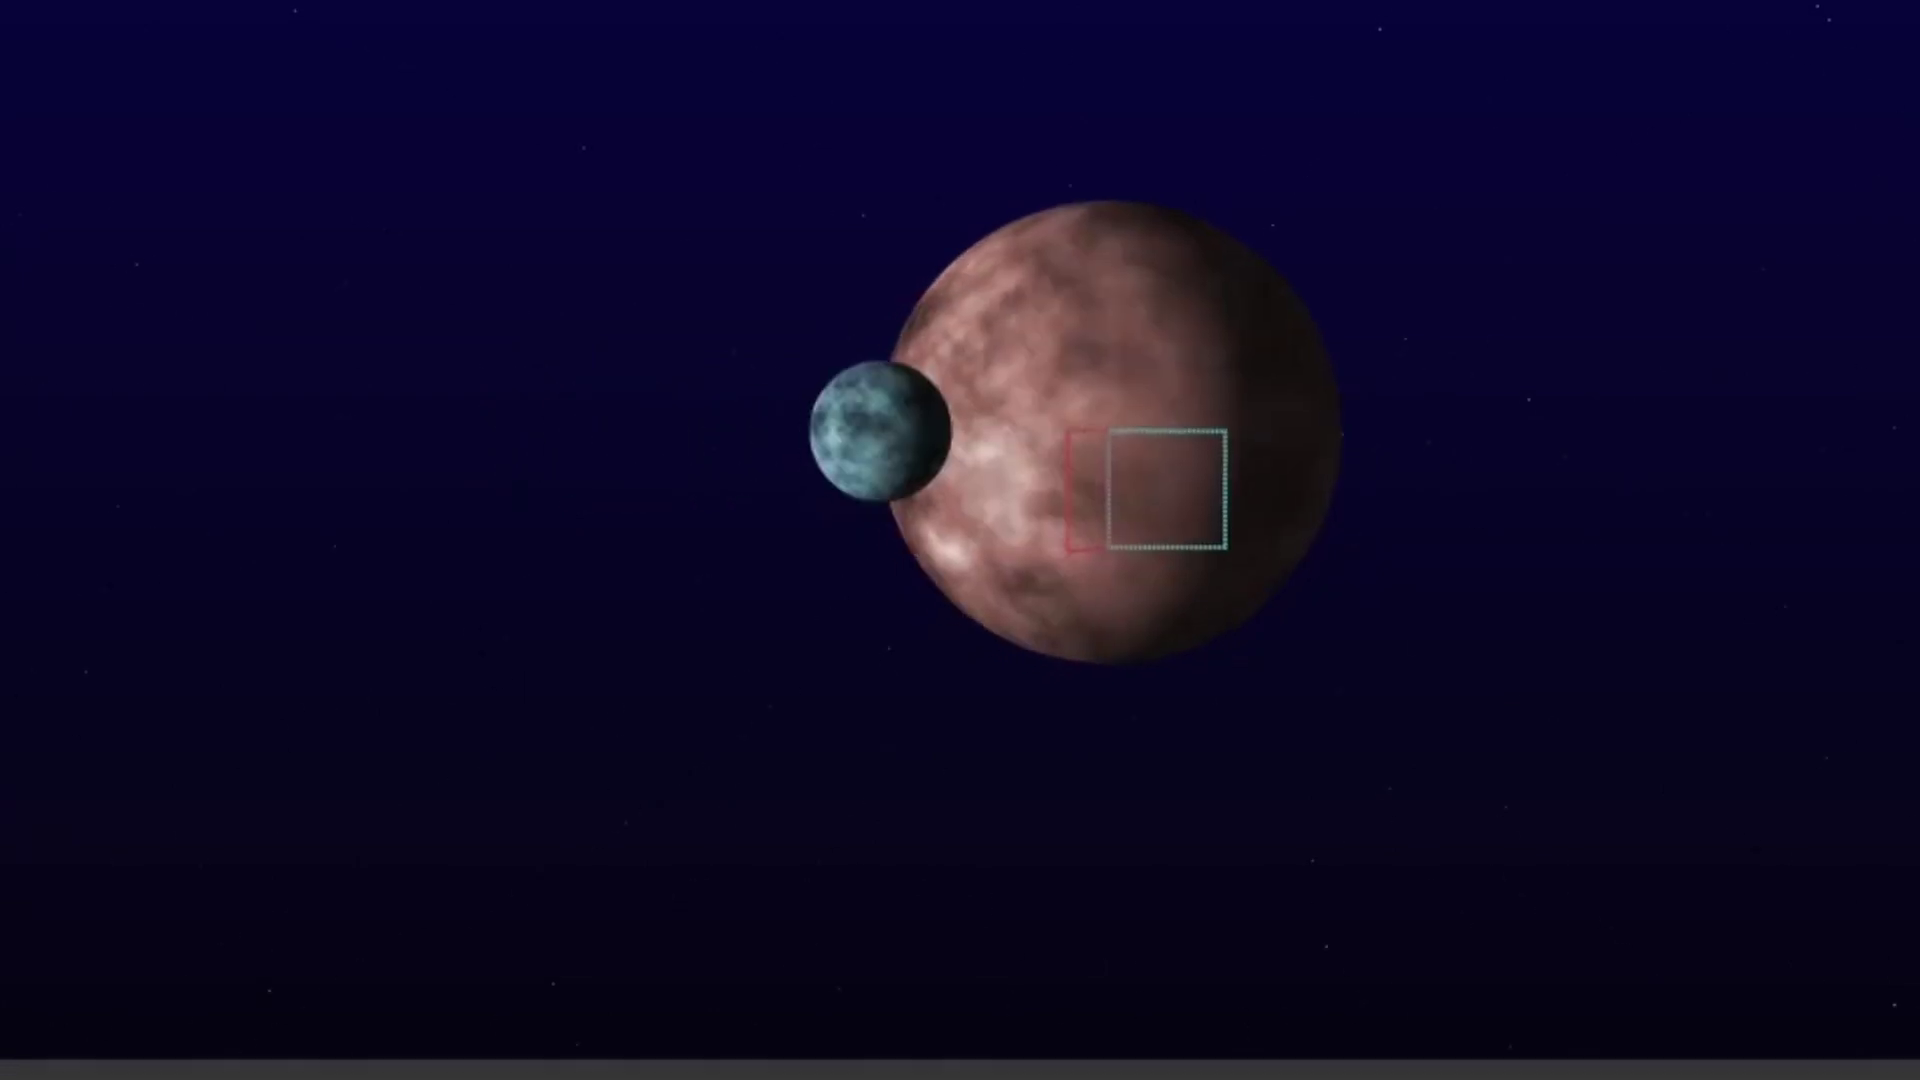
key("space")
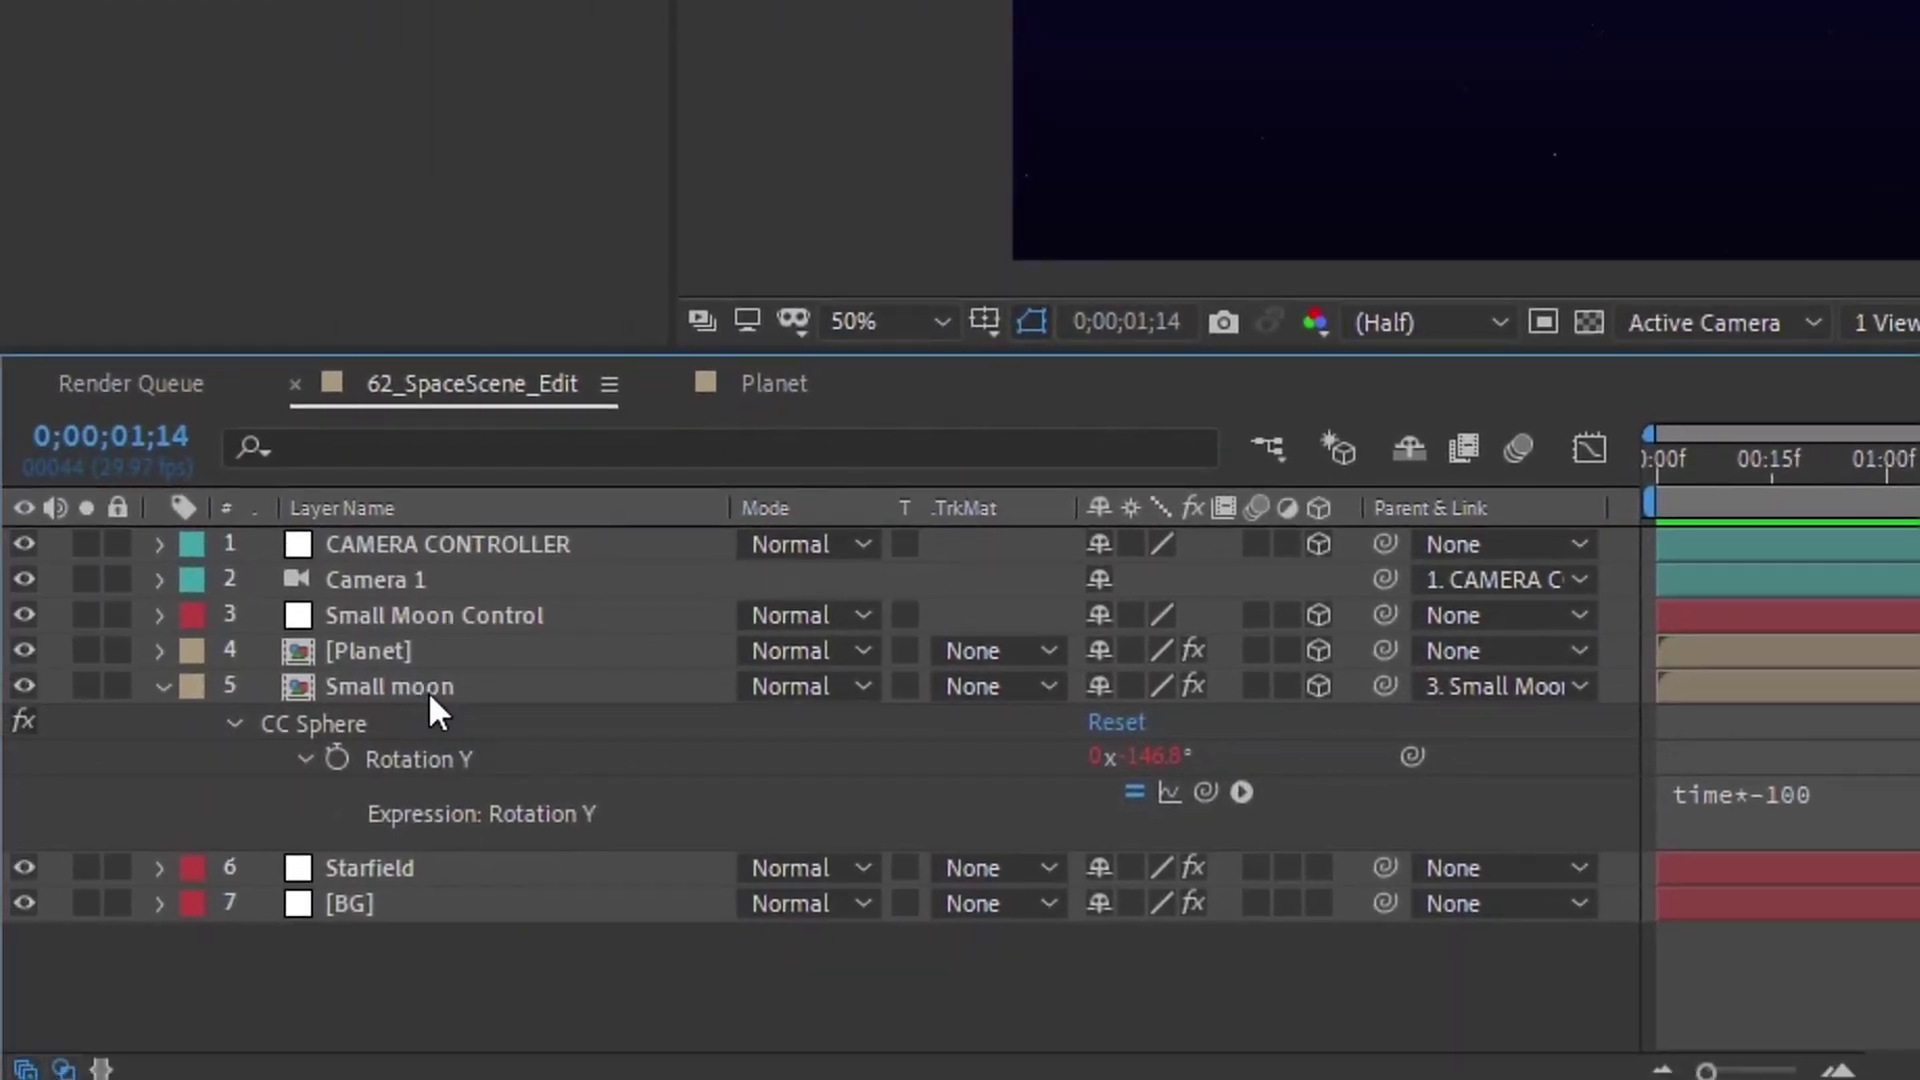
Step: Duplicate the Small moon layer
left_click(428, 688)
key("ctrl+d")
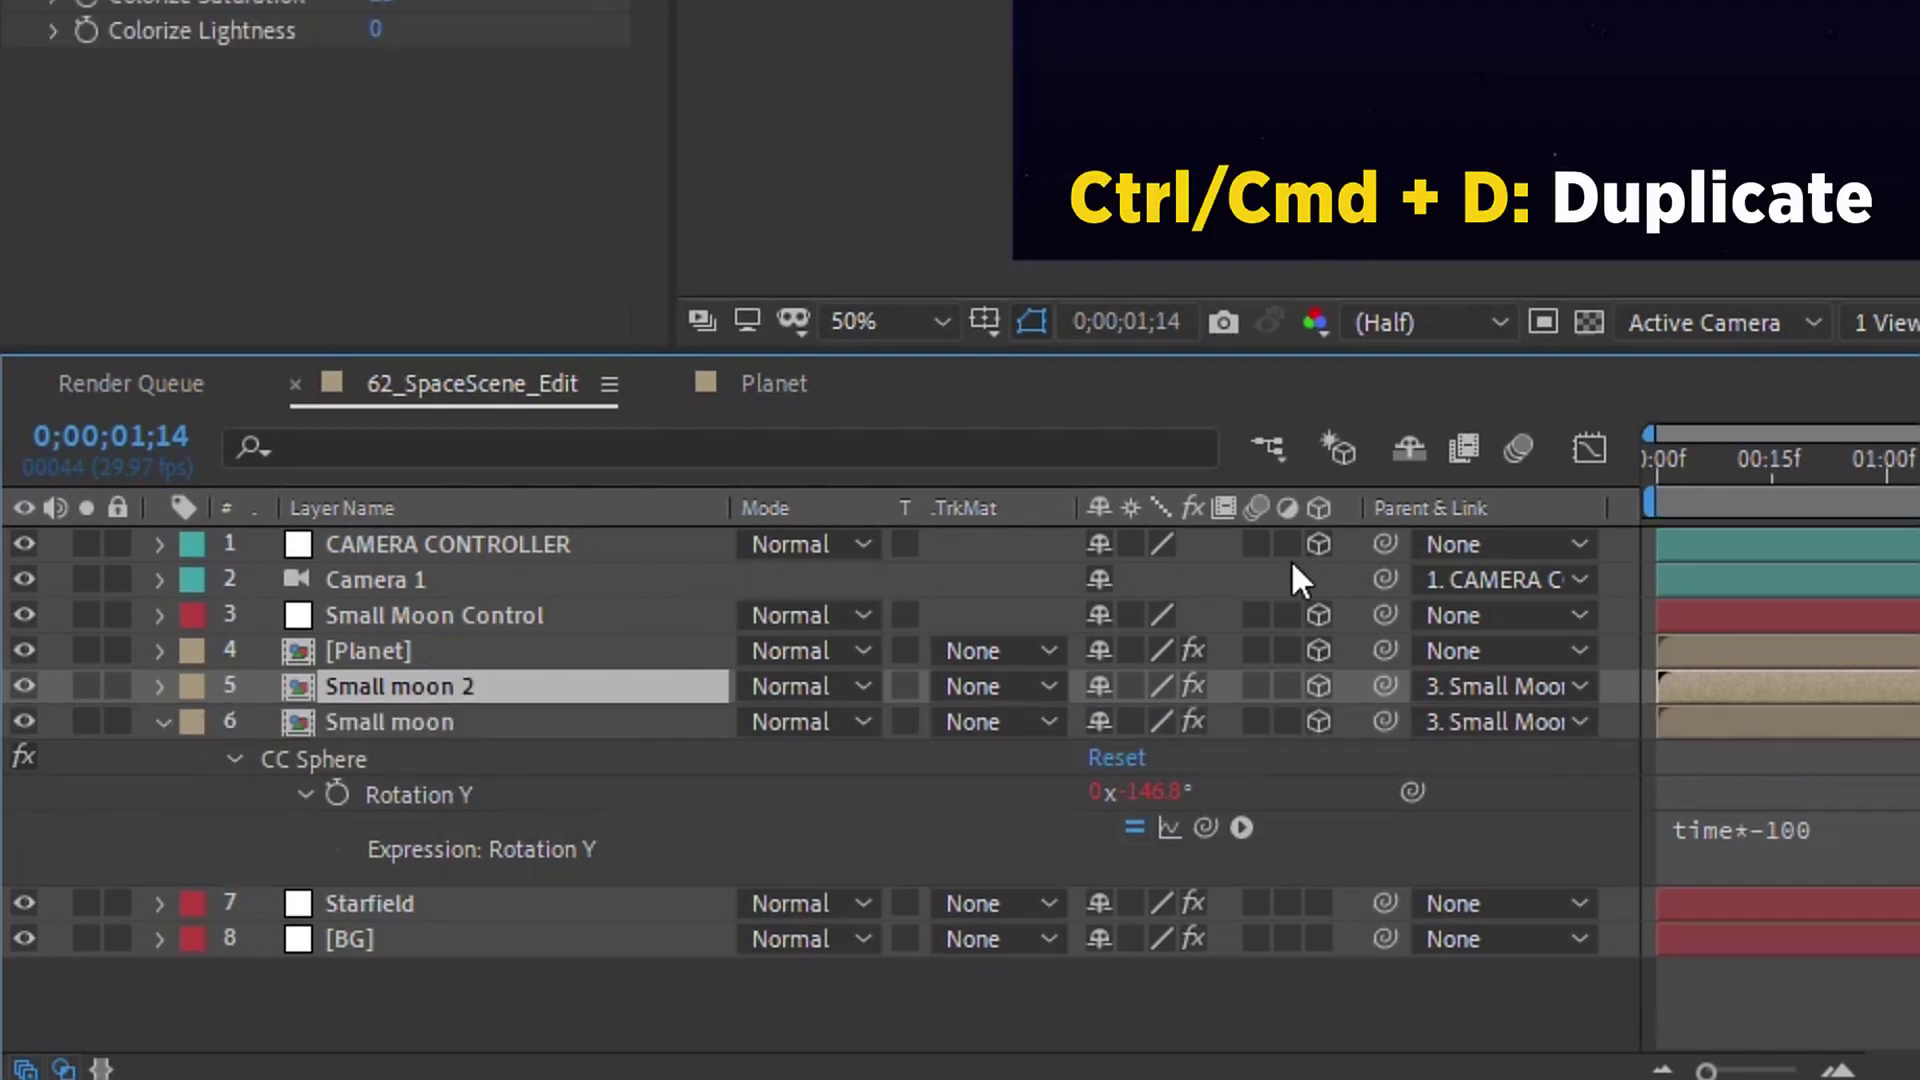
Step: Rename the duplicated Small moon layer as Large Moon
key("Return")
type("Oarge Moon")
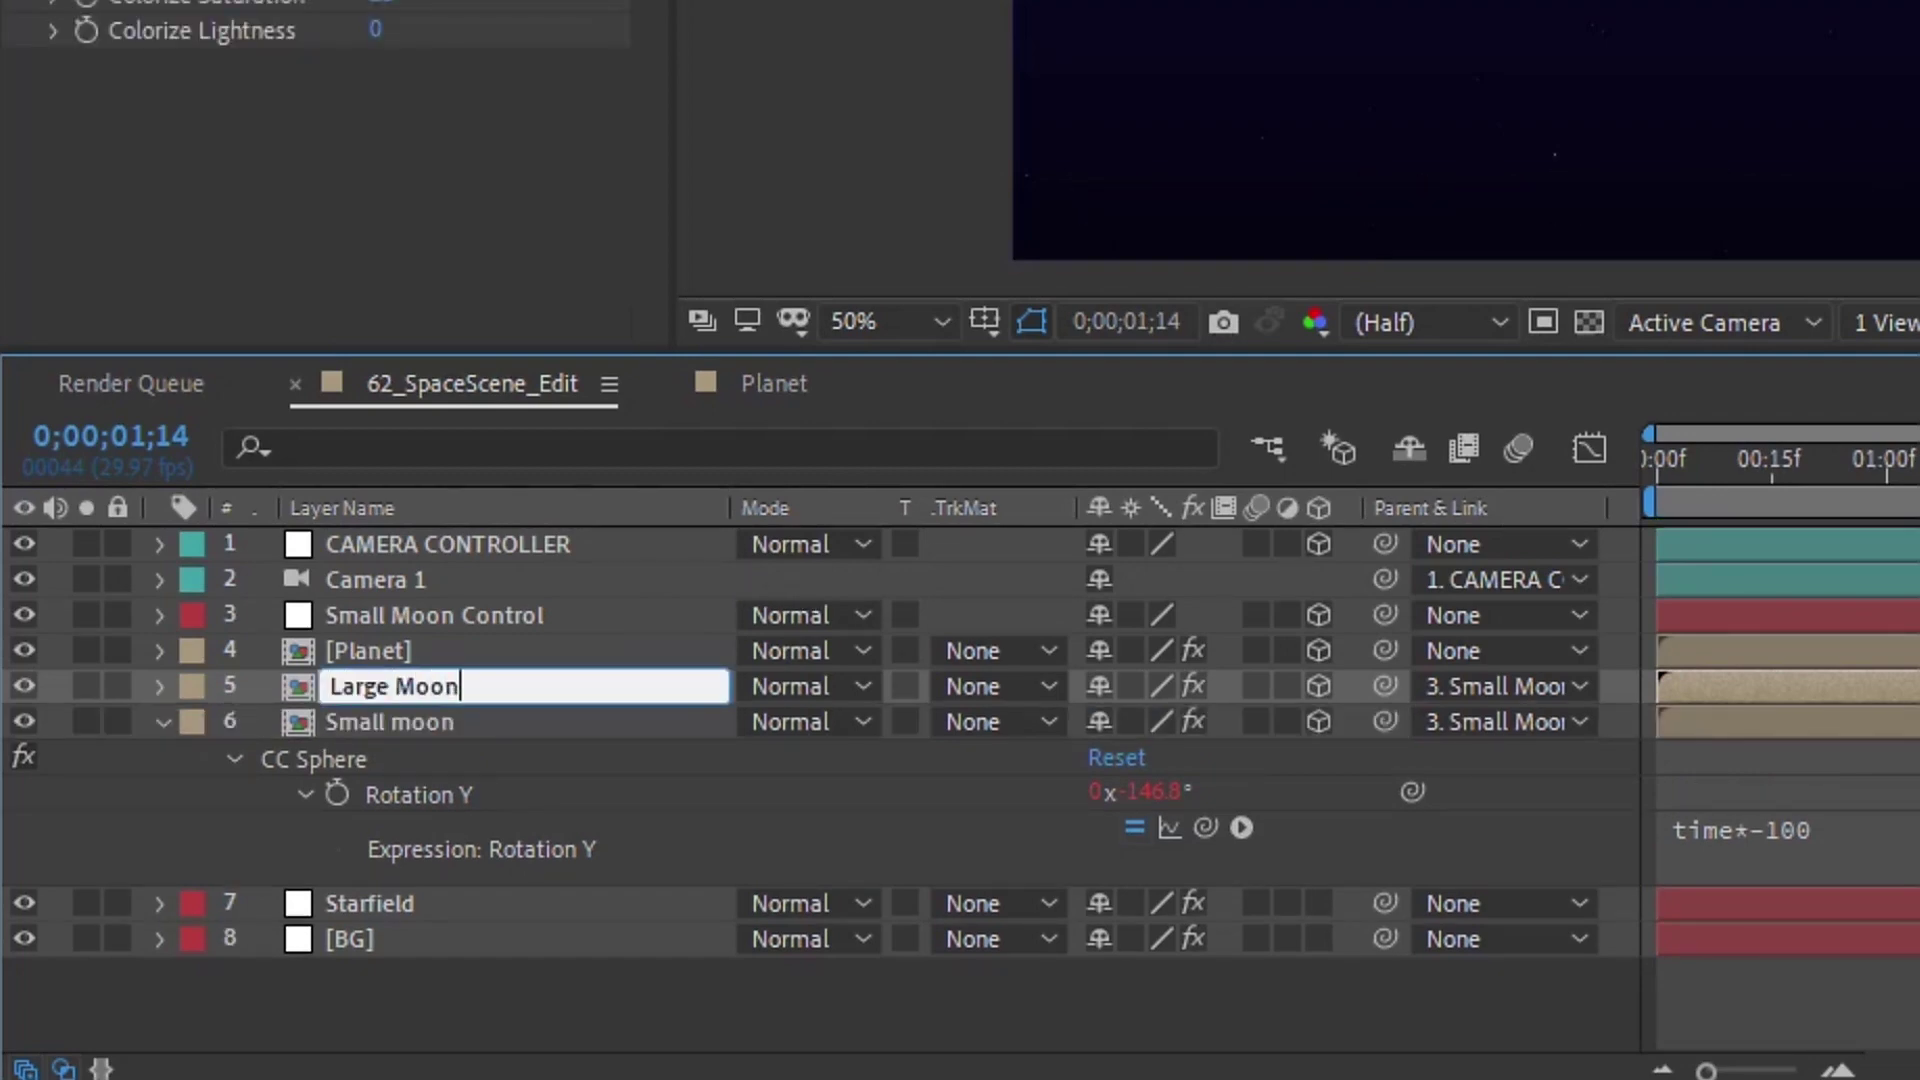
key("Return")
Step: At the timeline start, set Large Moon's X Position to about 803.6, its Scale to 42.5% and its Colorize Hue to 134°
key("p")
key("shift+s")
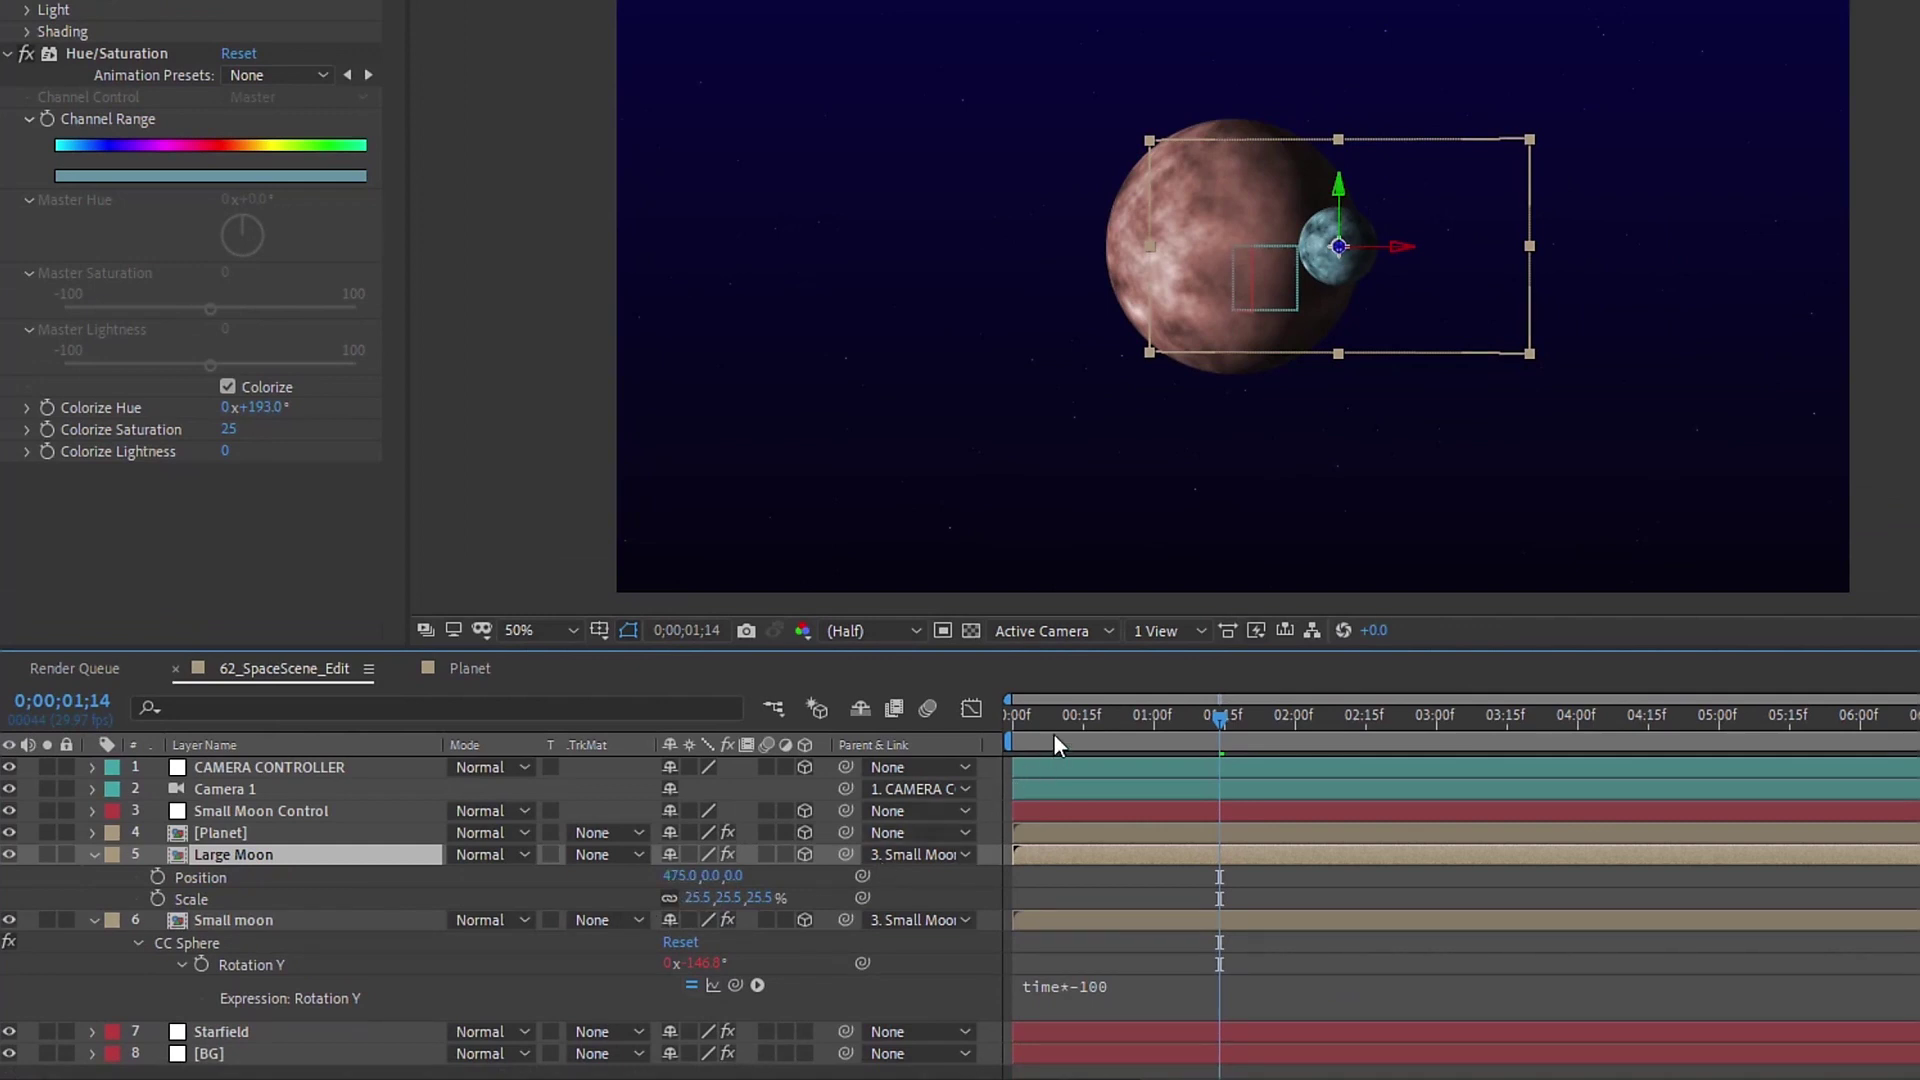
left_click_drag(1054, 735, 944, 716)
mouse_move(672, 876)
left_mouse_down()
mouse_move(1022, 876)
mouse_move(714, 898)
mouse_move(736, 897)
mouse_move(700, 876)
left_mouse_up()
left_click_drag(270, 407, 215, 406)
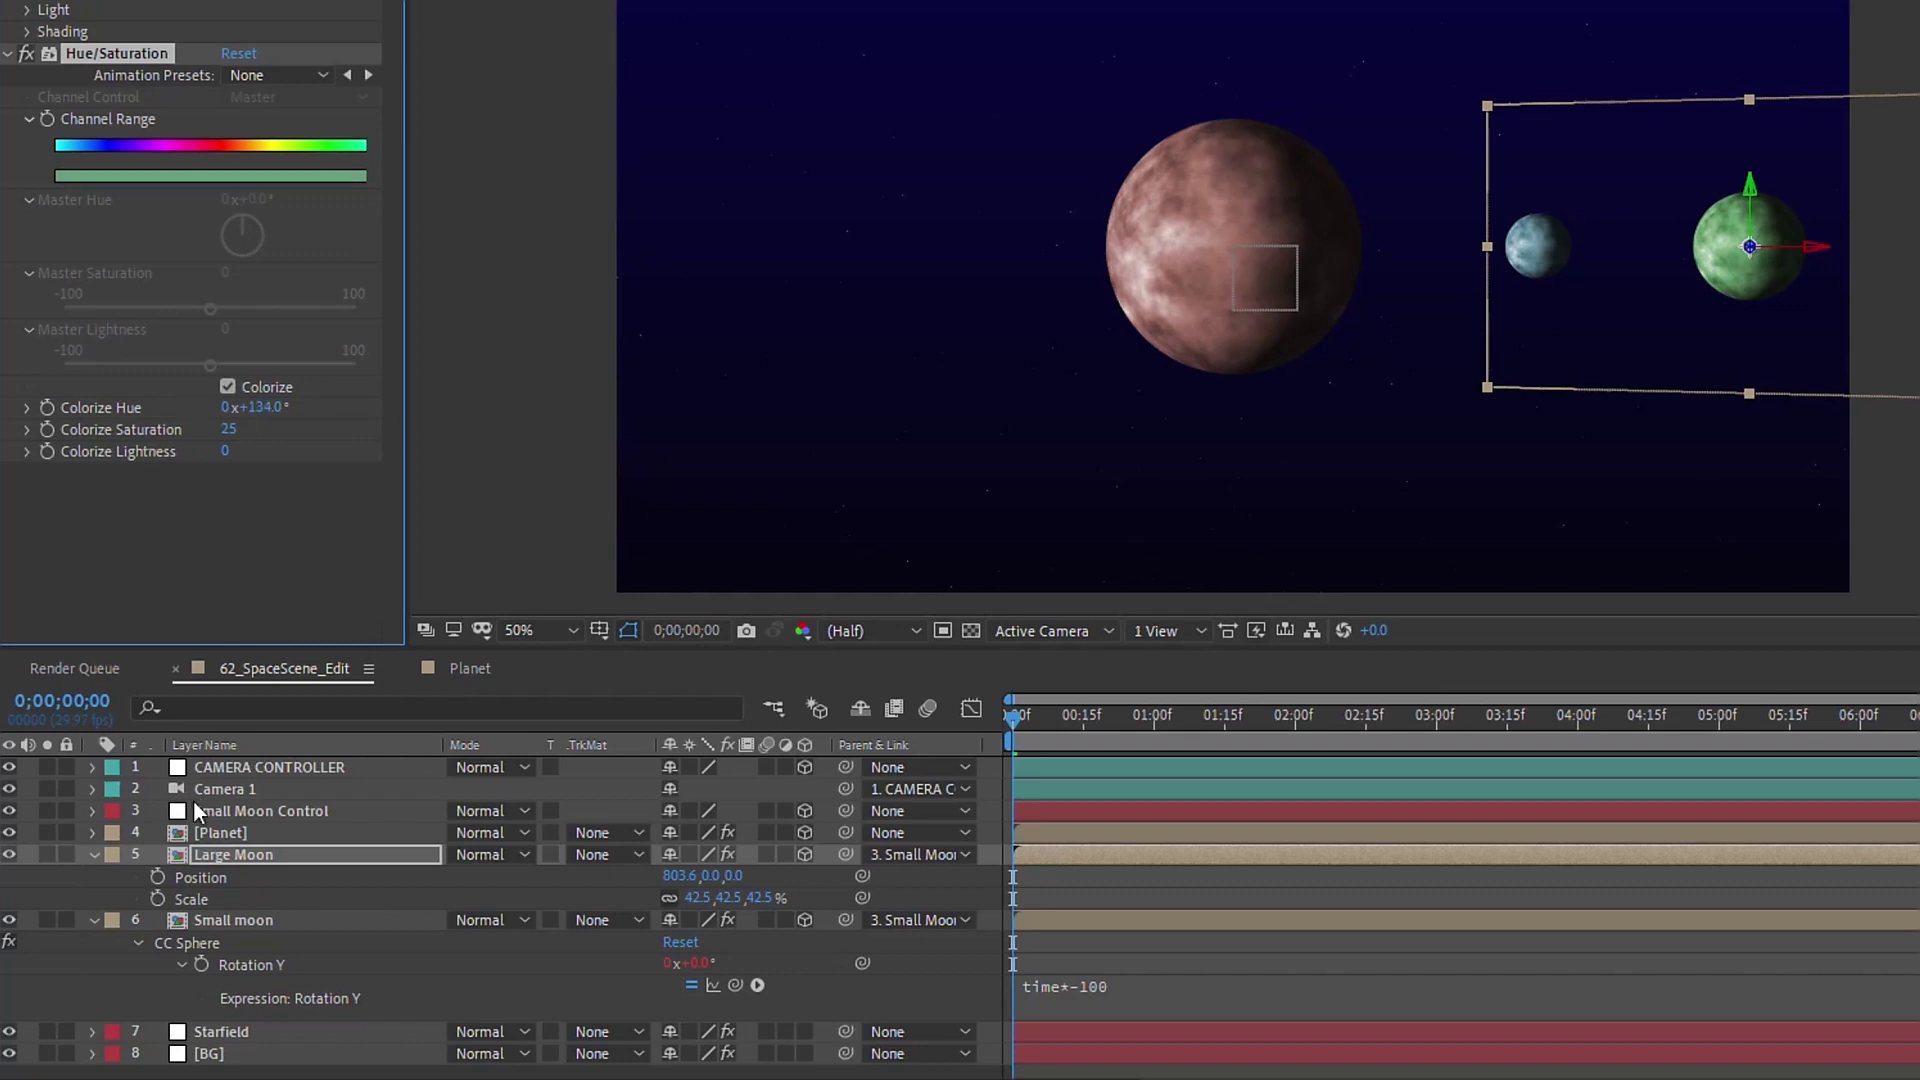
Step: Link Large Moon's CC Sphere Rotation Y to Small moon's Rotation Y with an expression divided by 2
left_click(268, 854)
key("e")
key("e")
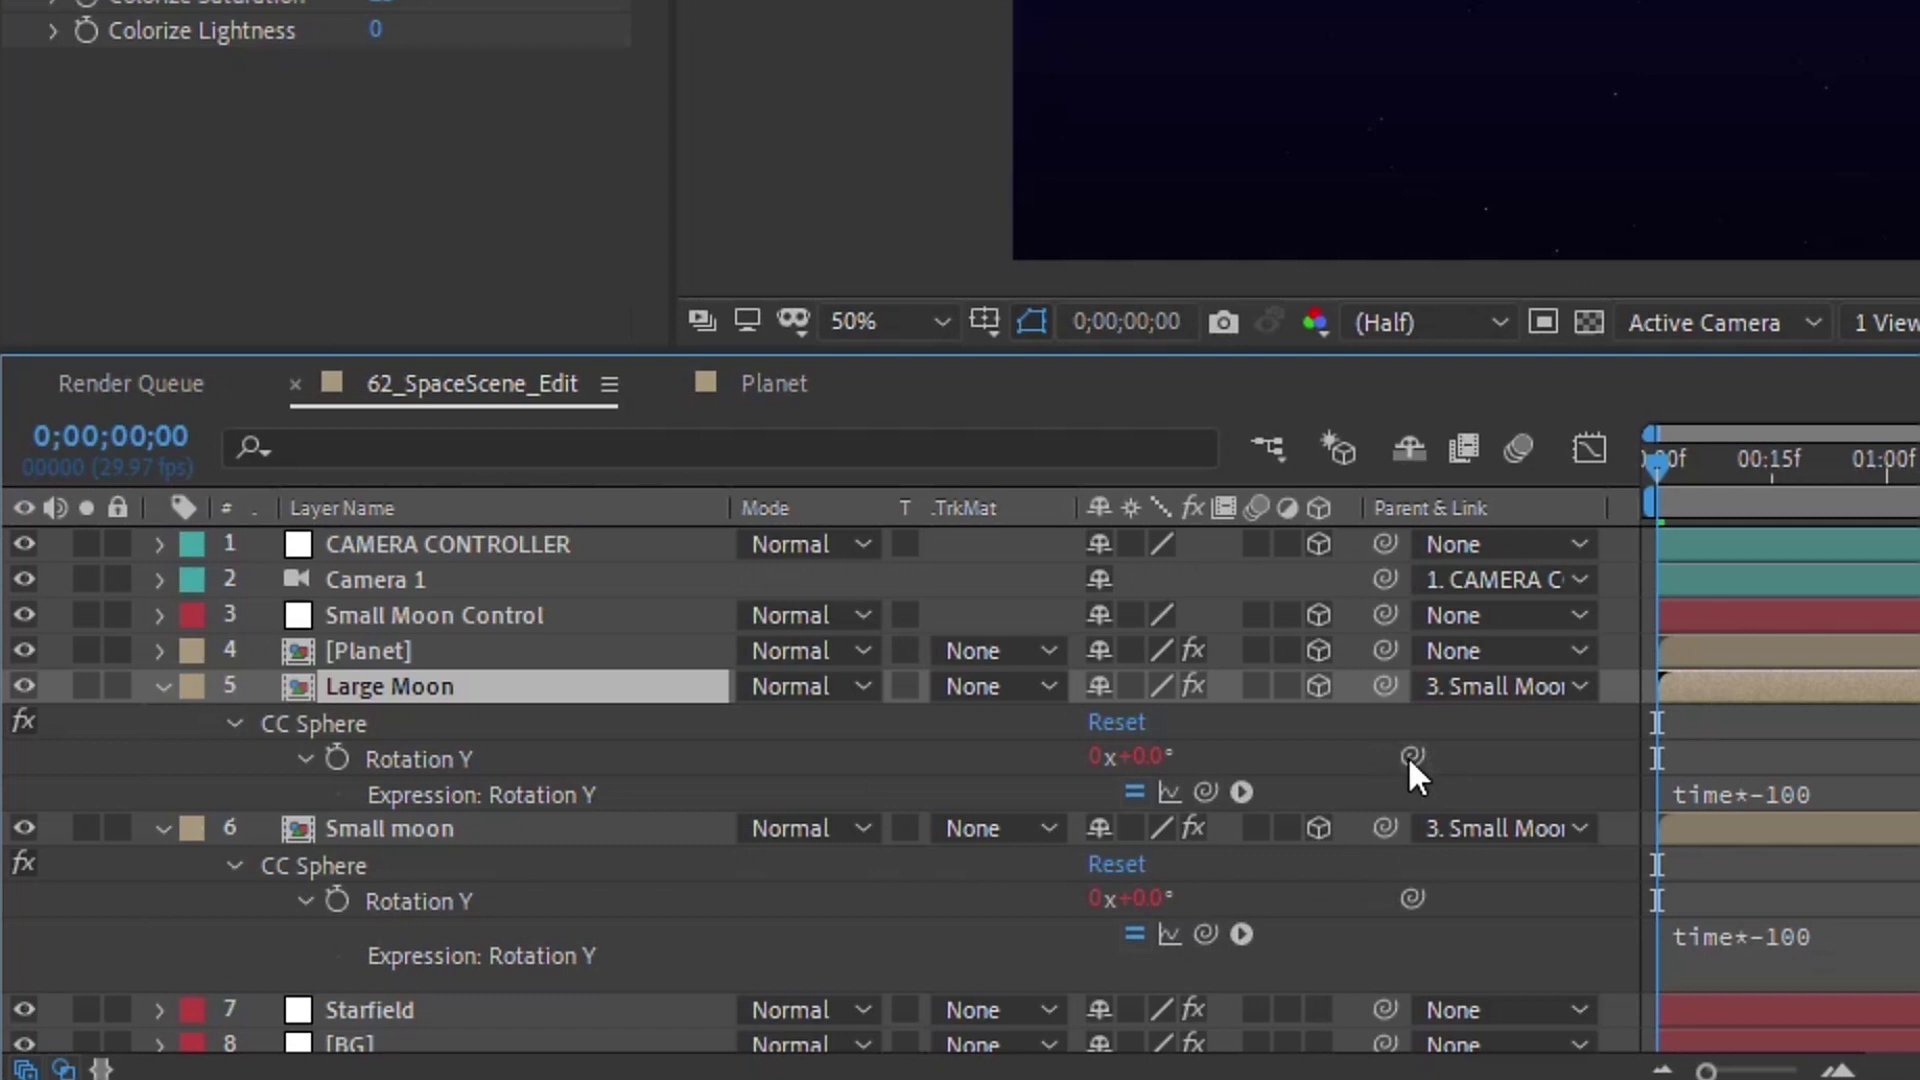
left_click_drag(1409, 756, 453, 898)
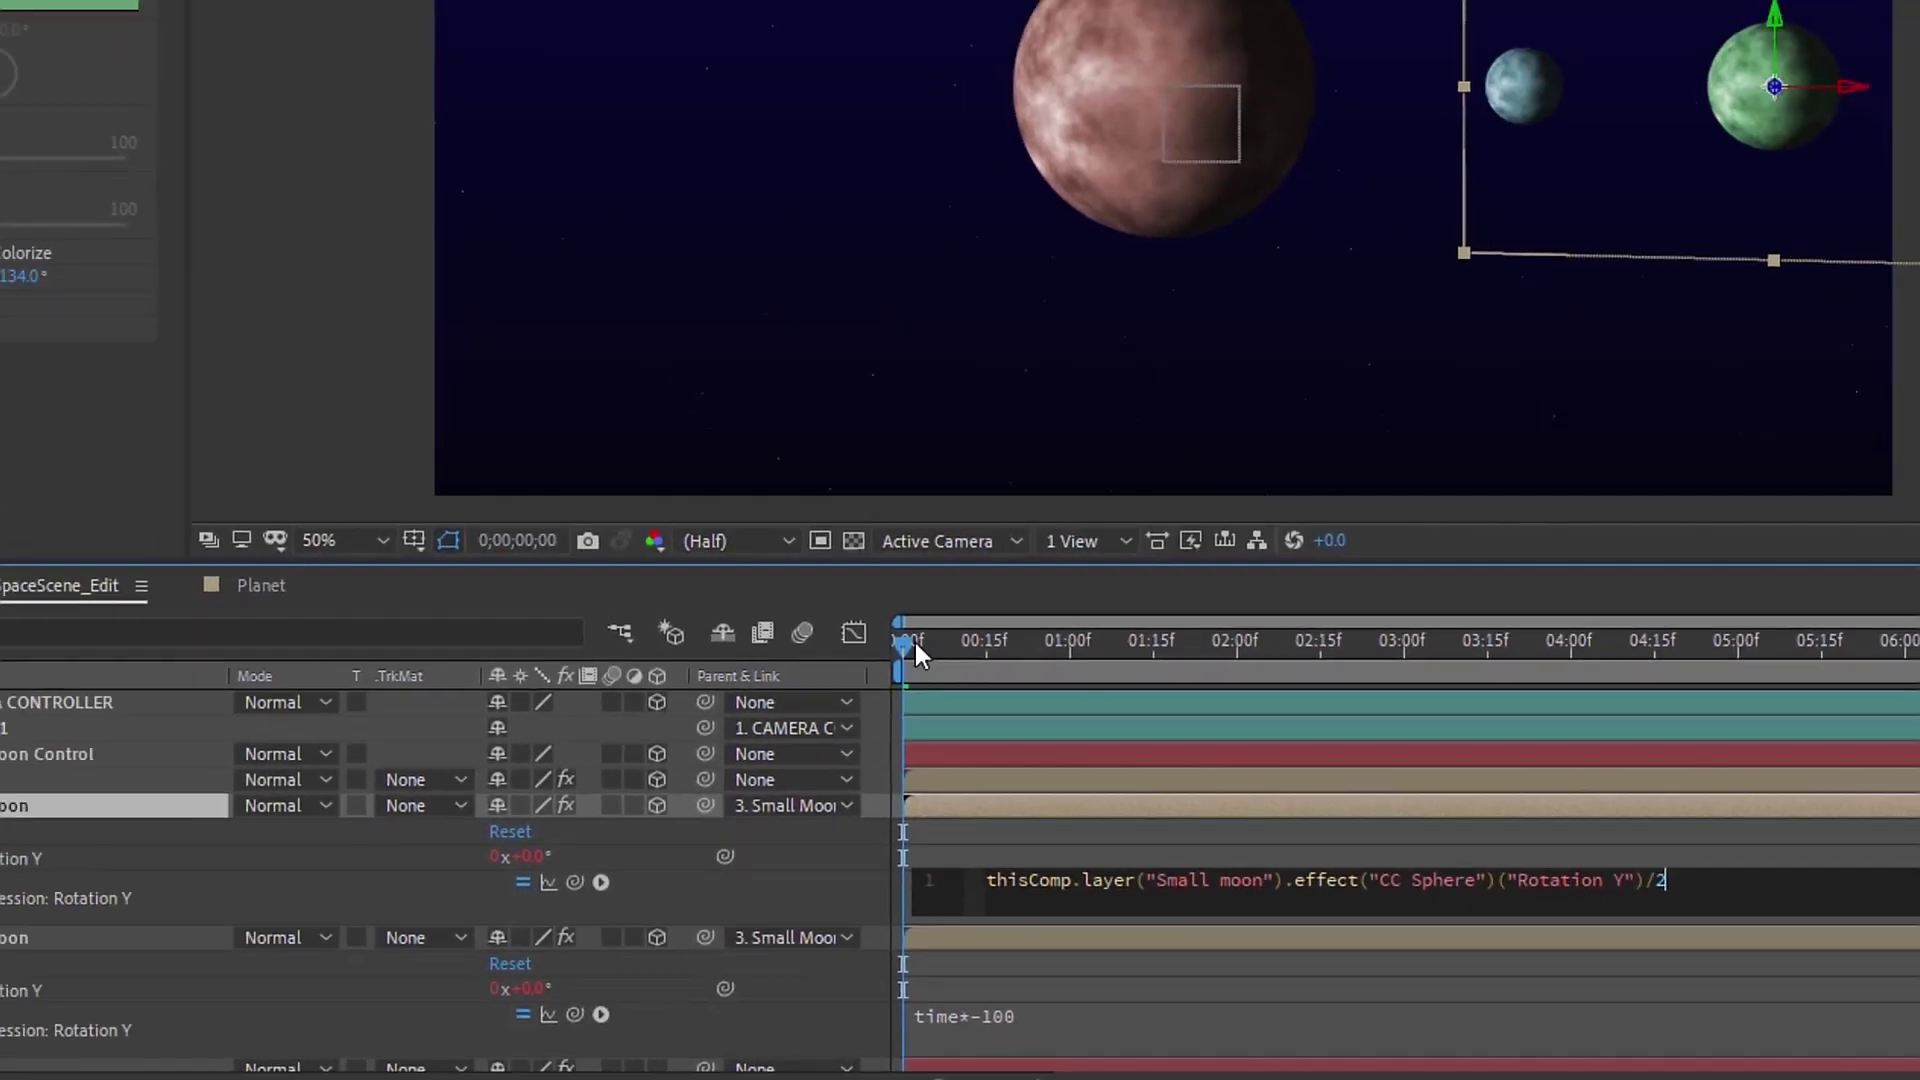
Step: Scrub the timeline to compare the Rotation Y values of Large Moon and Small moon, returning to the first frame
left_click_drag(655, 460, 603, 469)
left_click_drag(997, 728, 1257, 726)
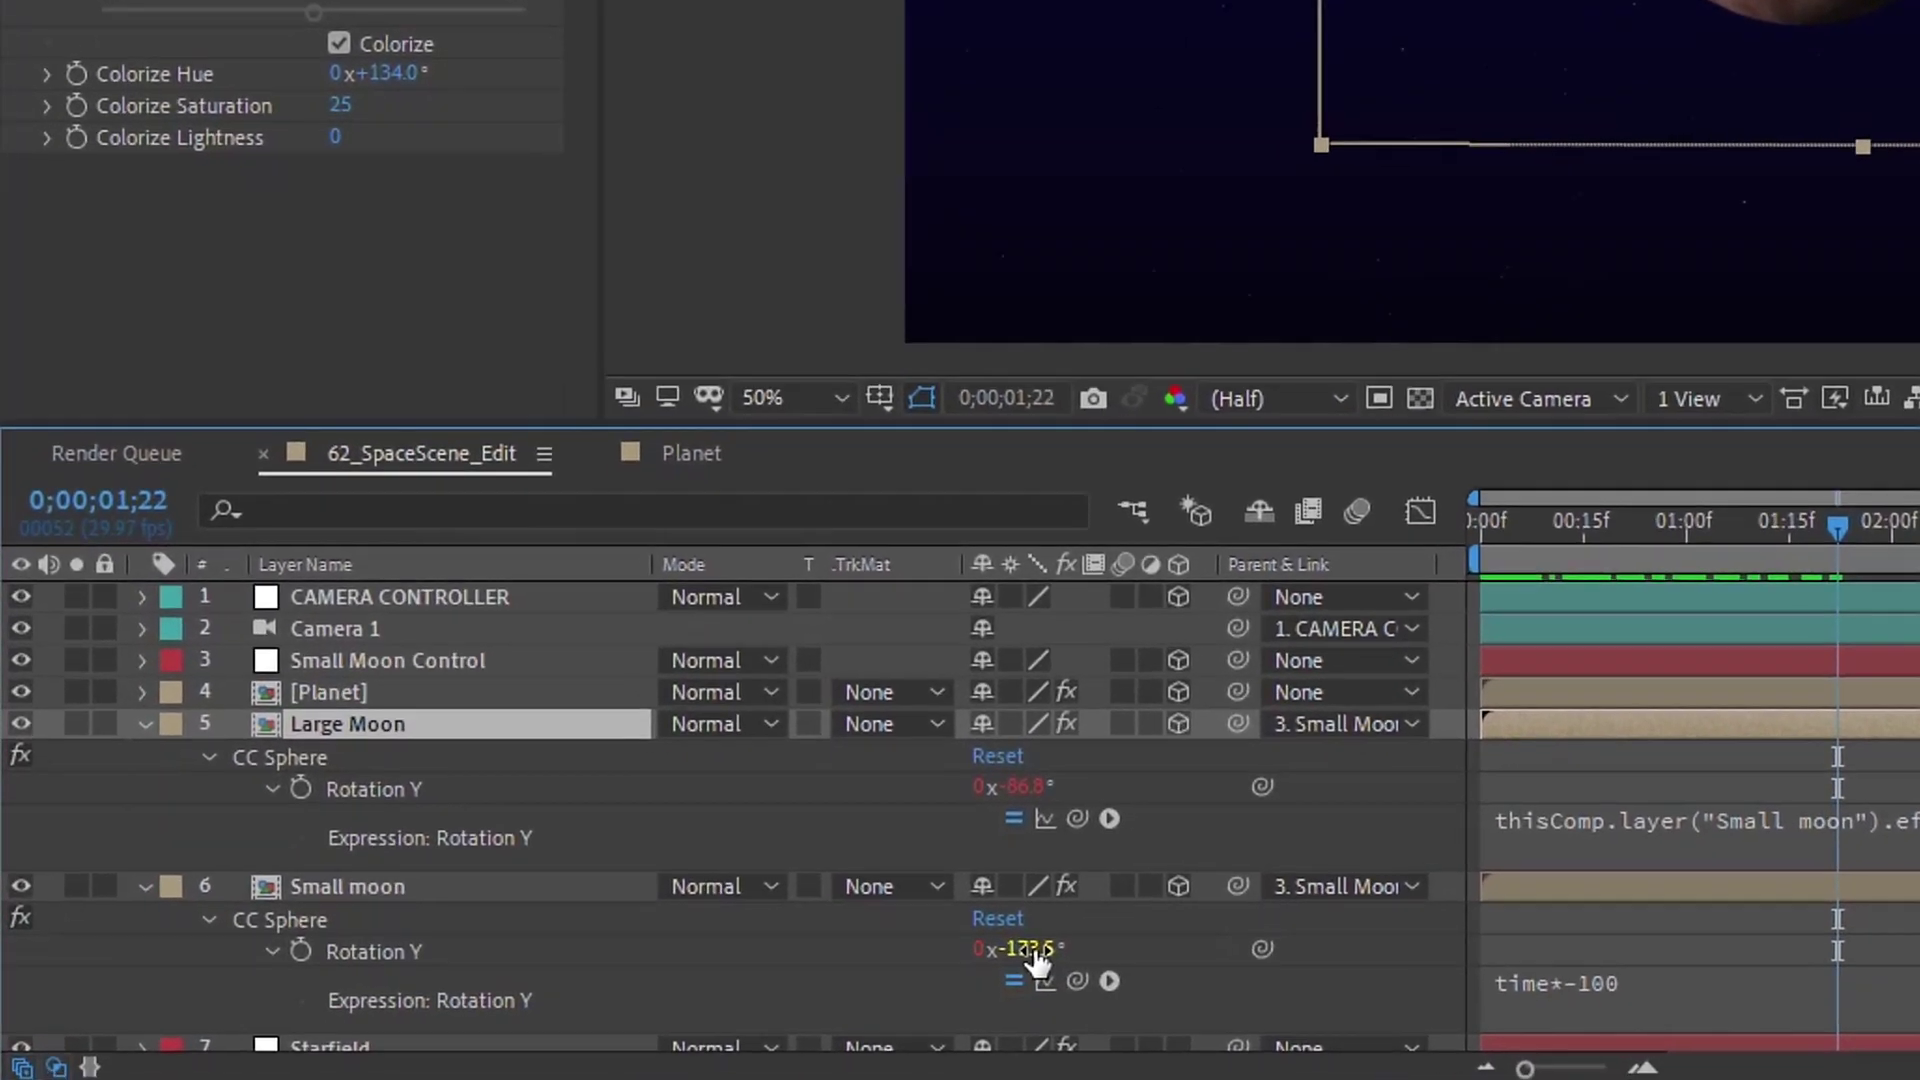
left_click(1842, 527)
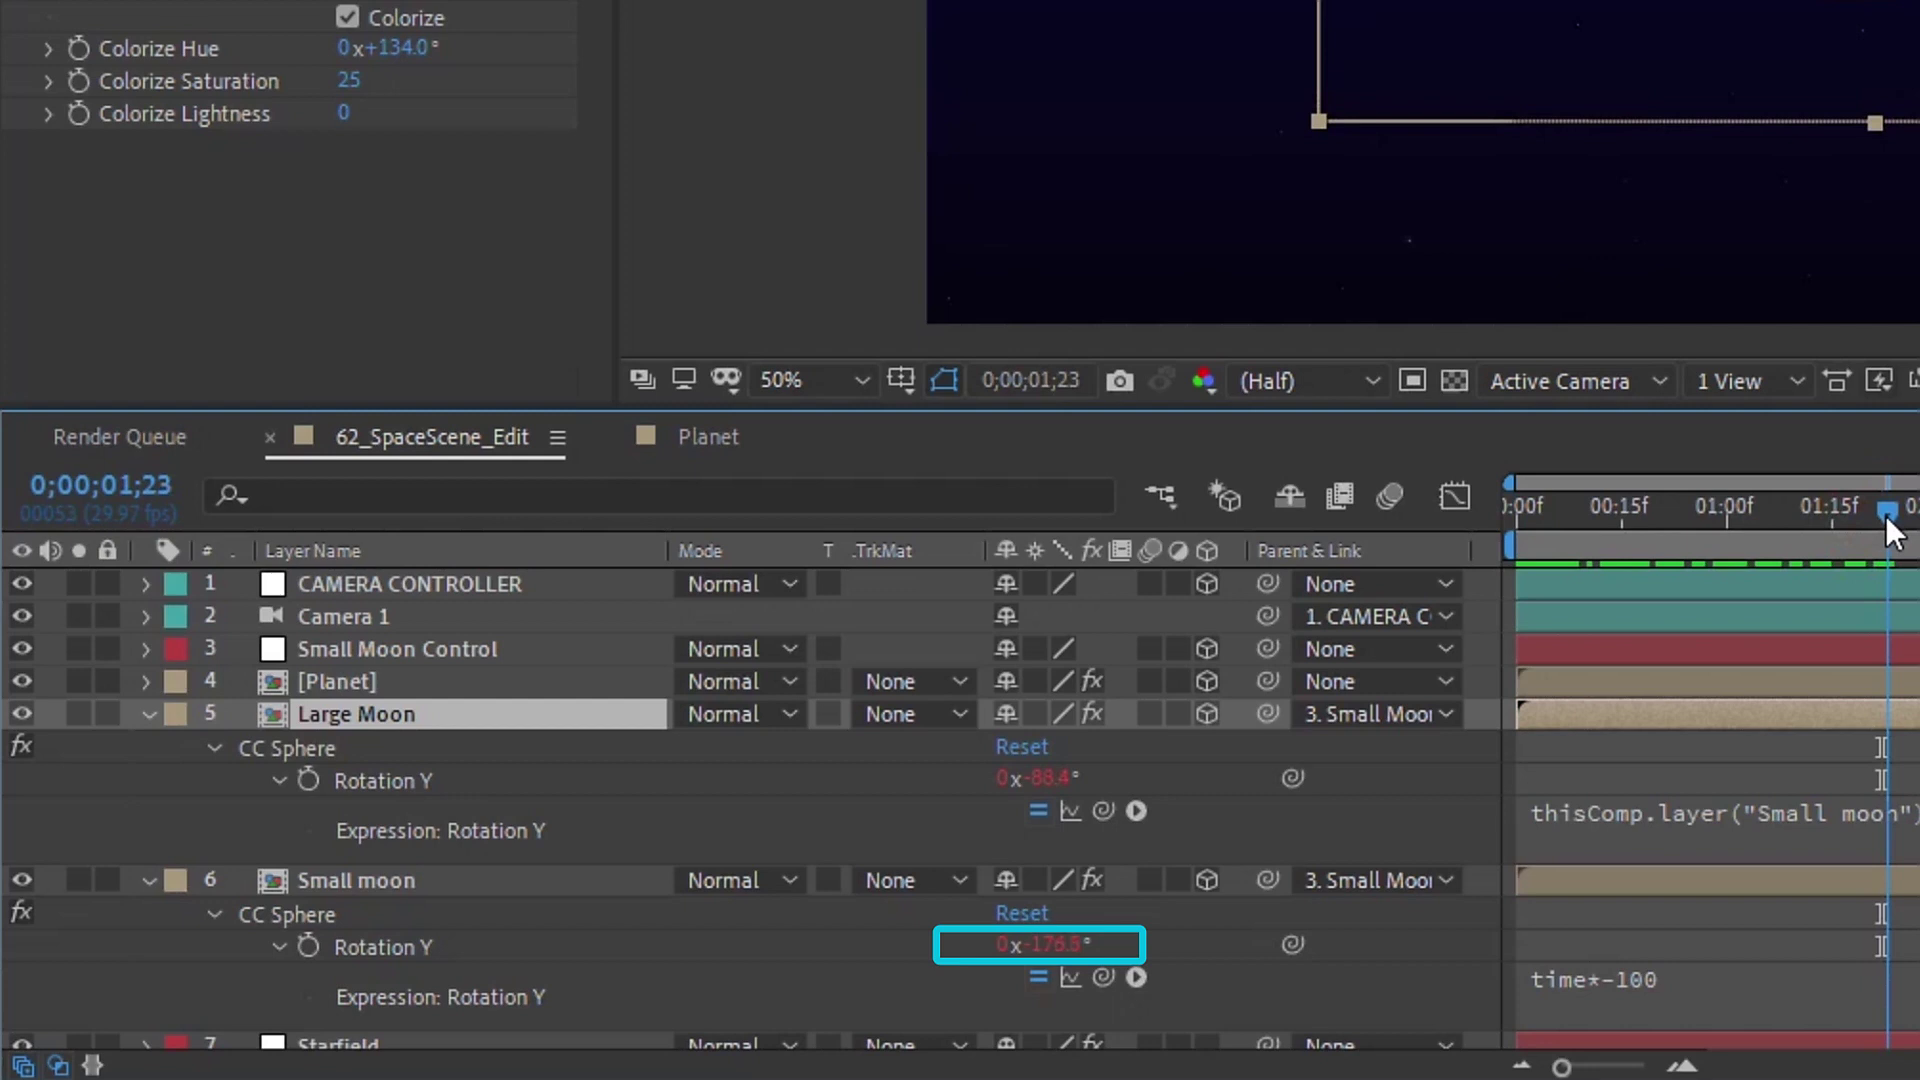
left_click_drag(1886, 514, 1513, 536)
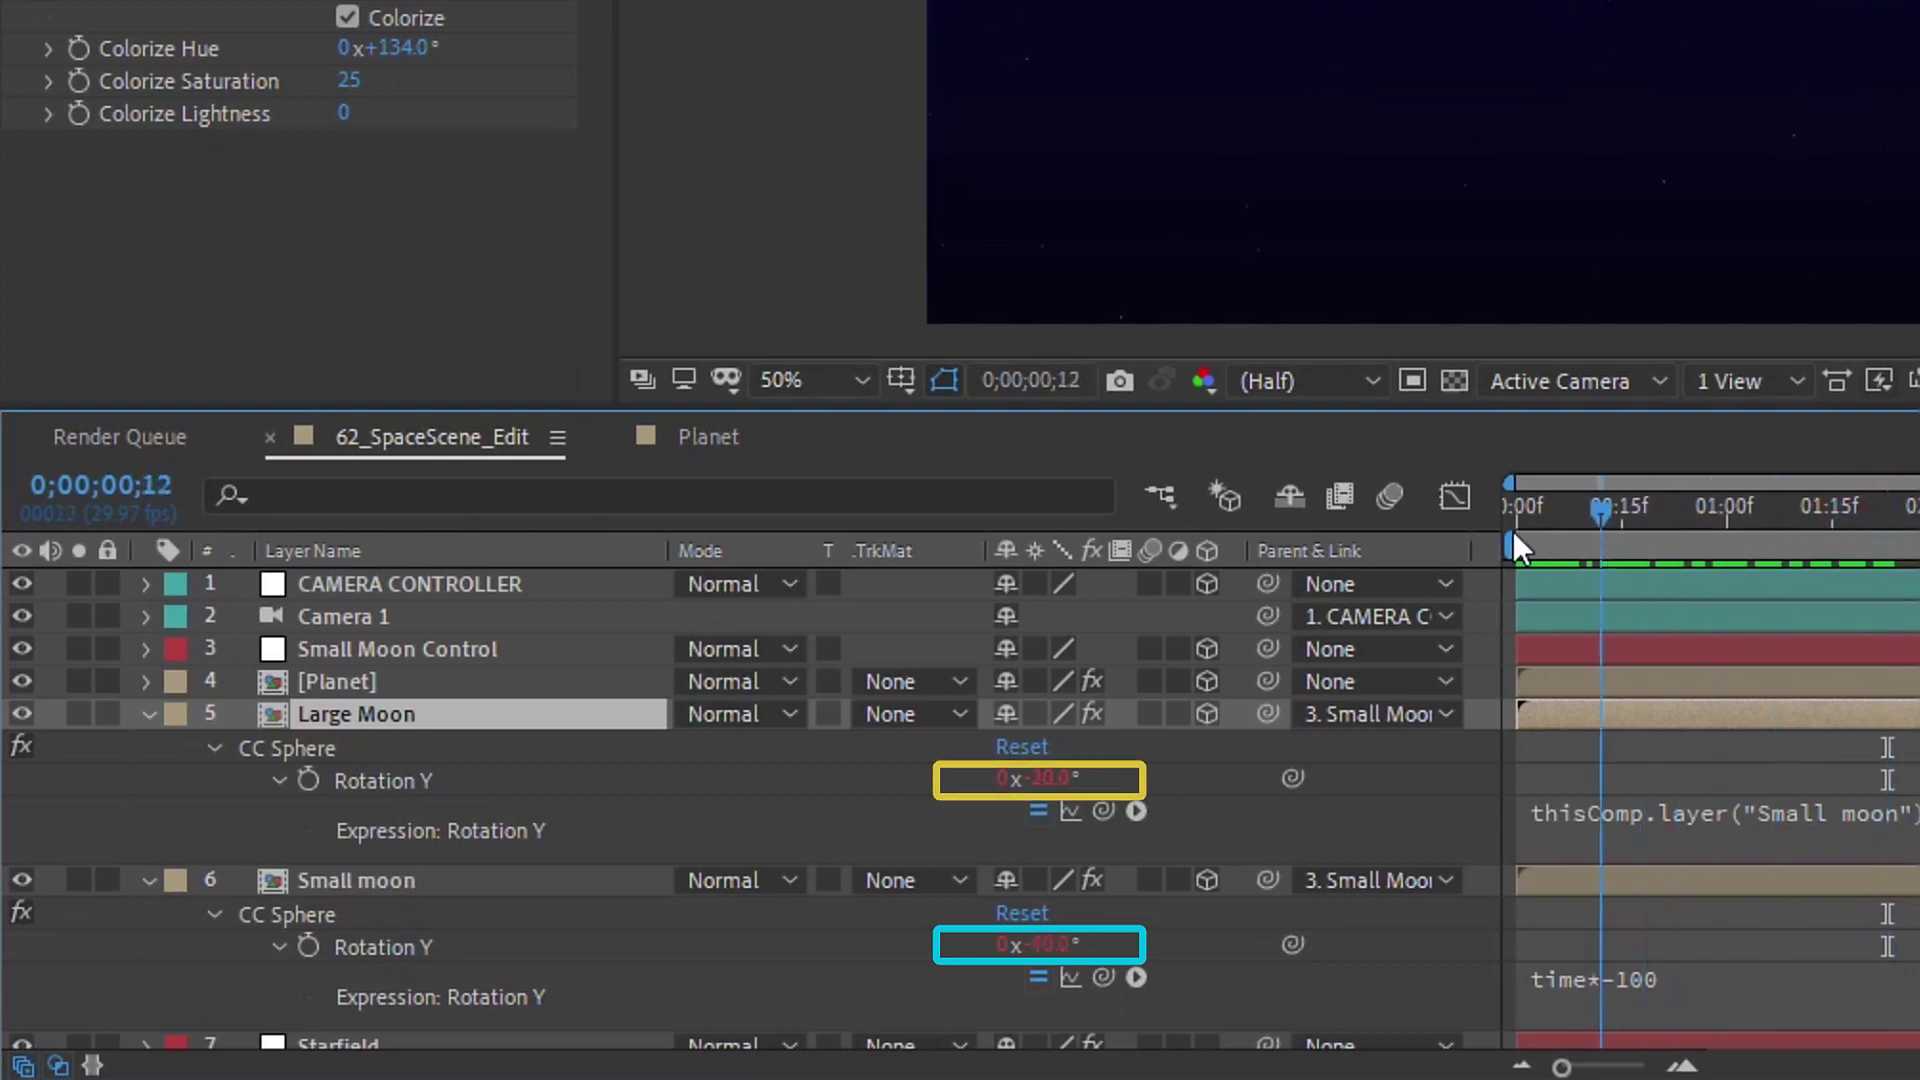
Step: Set Small moon's Scale to 25% and Large Moon's Scale to 50%
key("s")
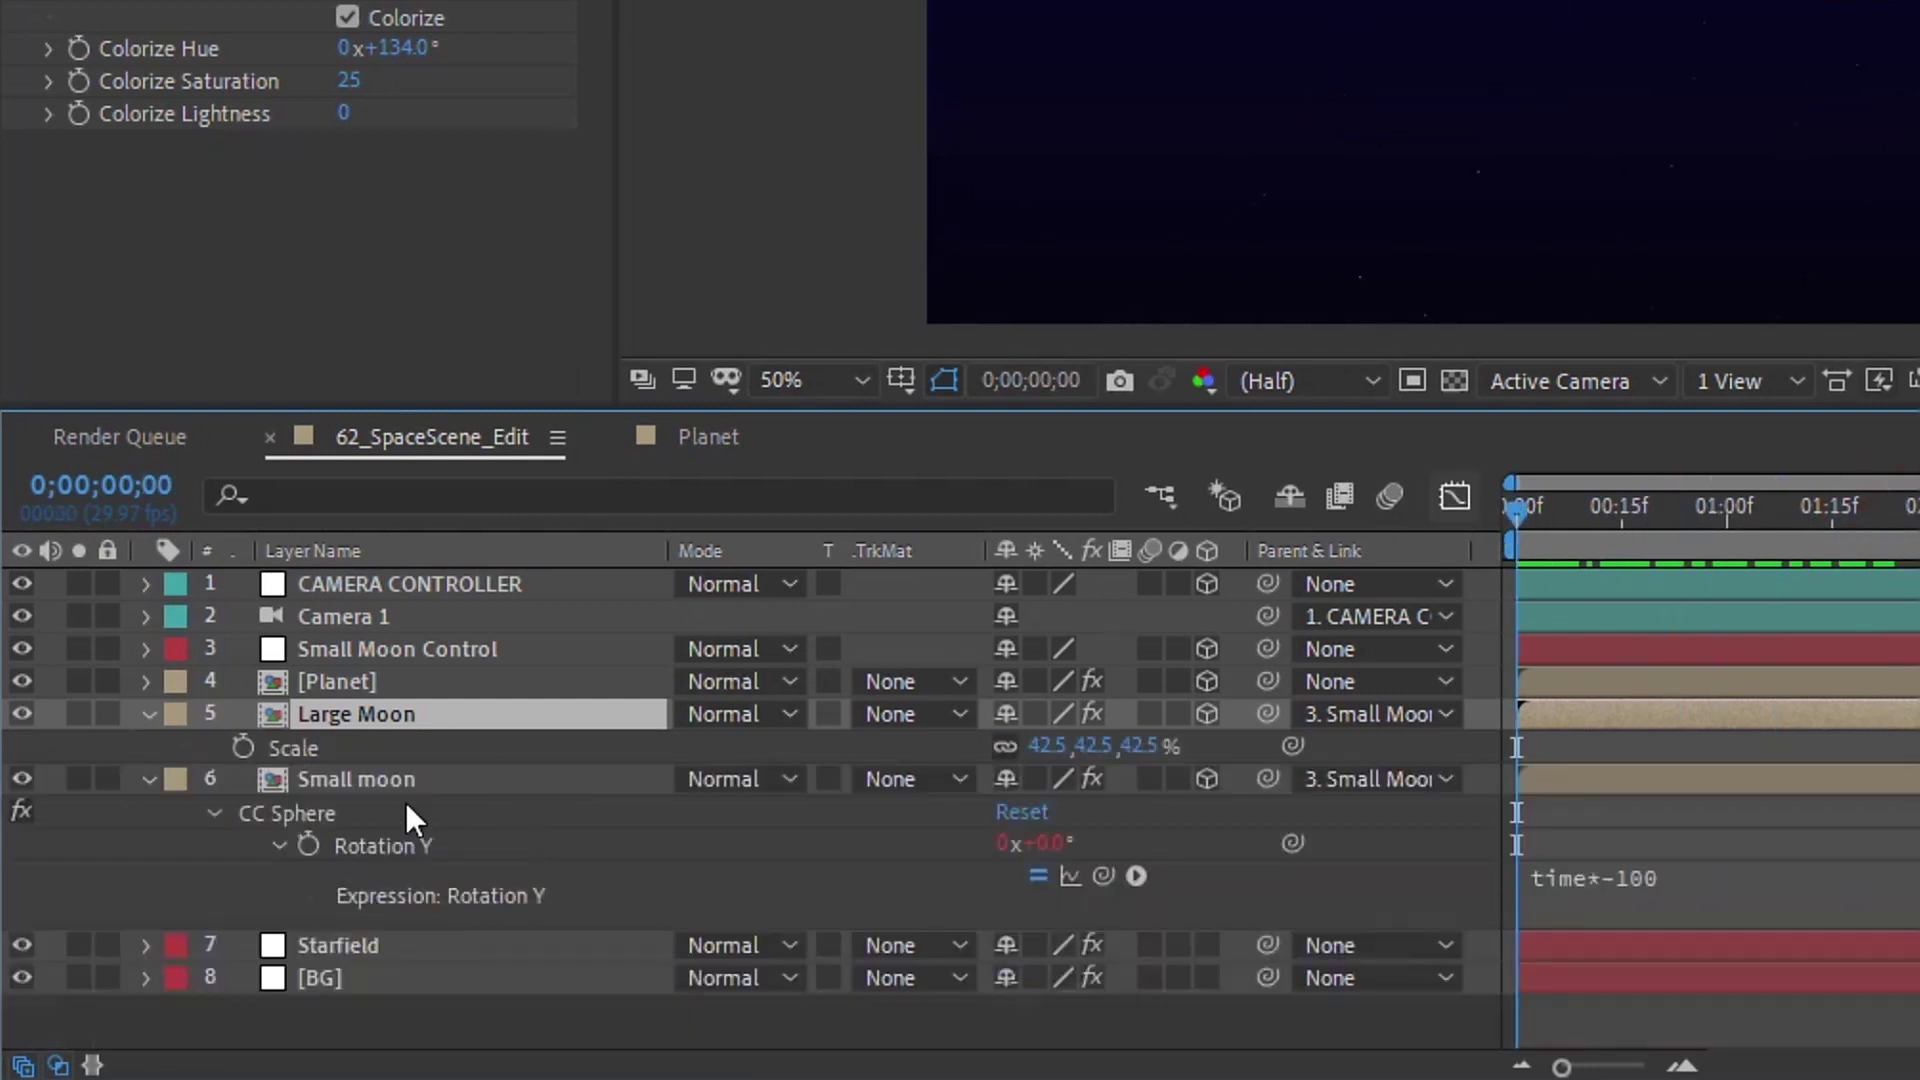
left_click(402, 789)
key("s")
left_click(1047, 811)
type("25")
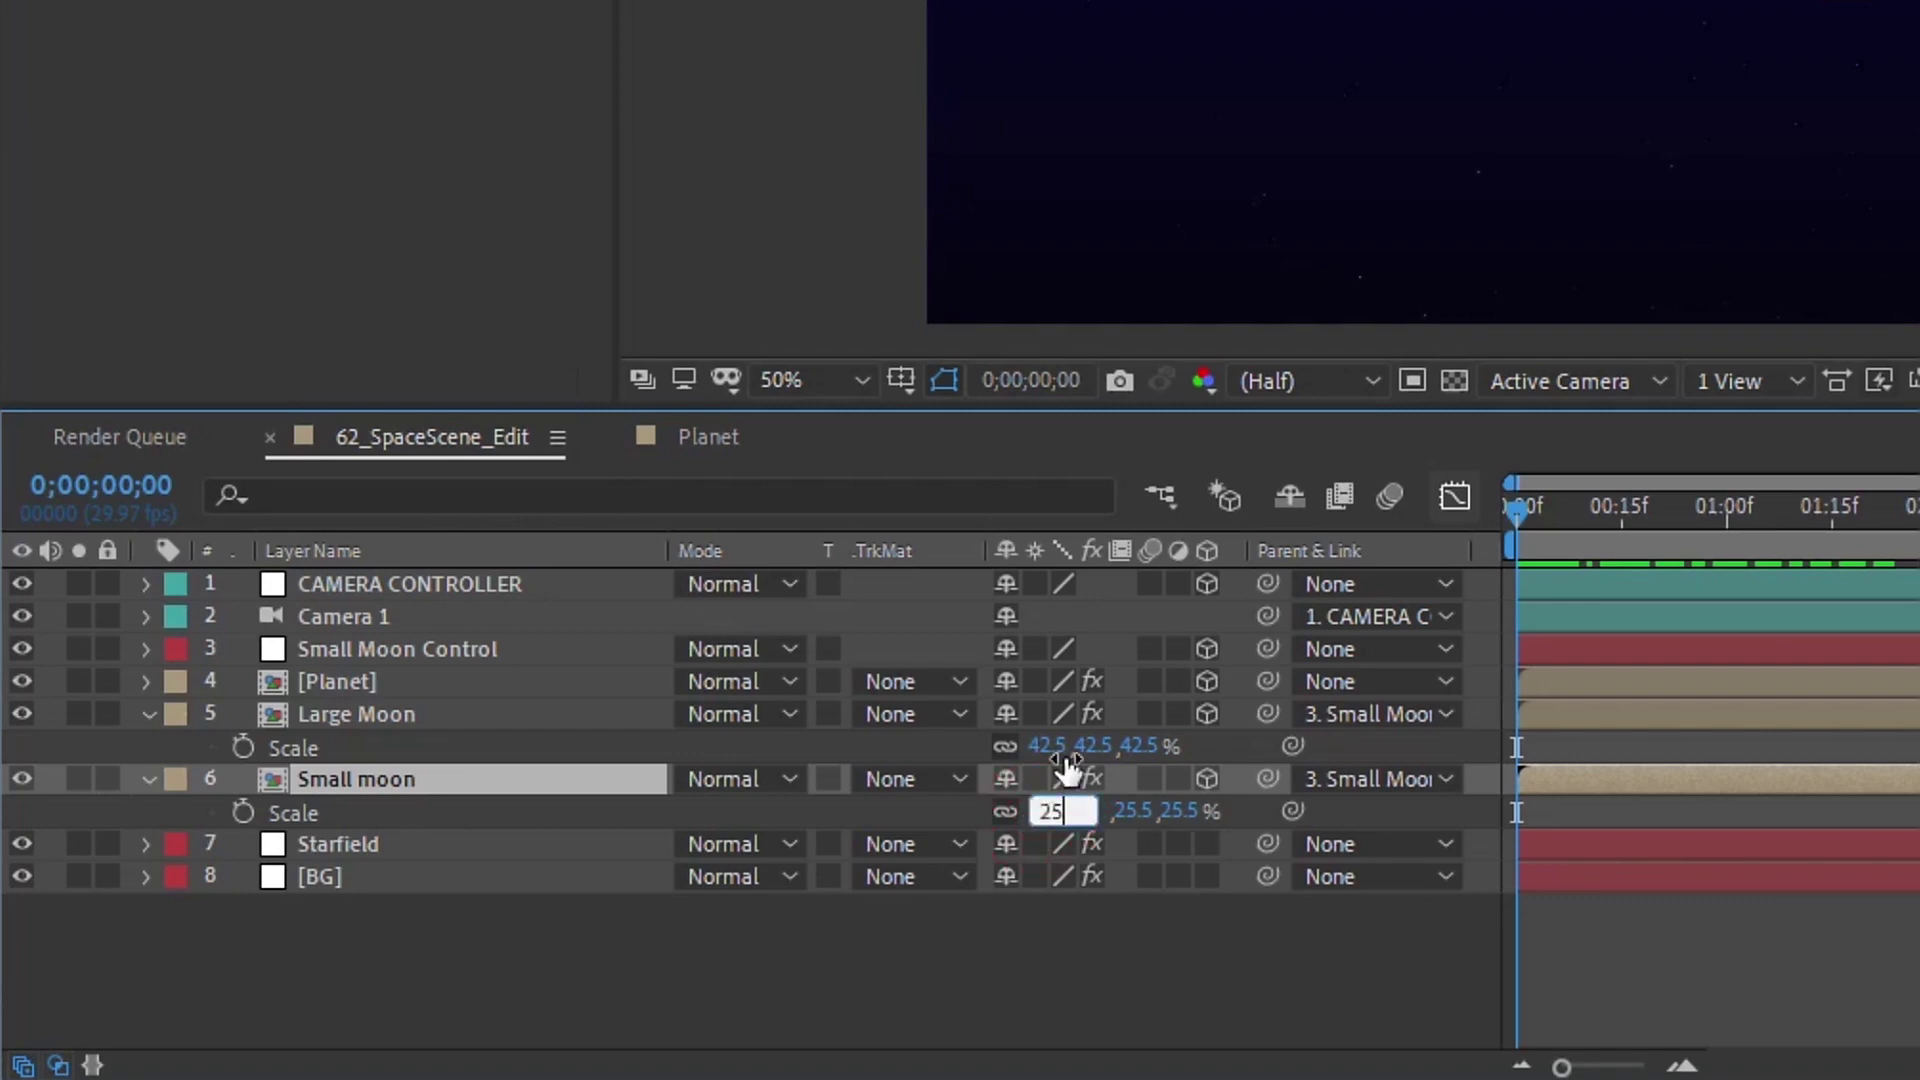
left_click(1047, 745)
type("50")
Step: Move Large Moon farther from the planet to an X Position of about 935.6 and preview the animation
left_click(369, 720)
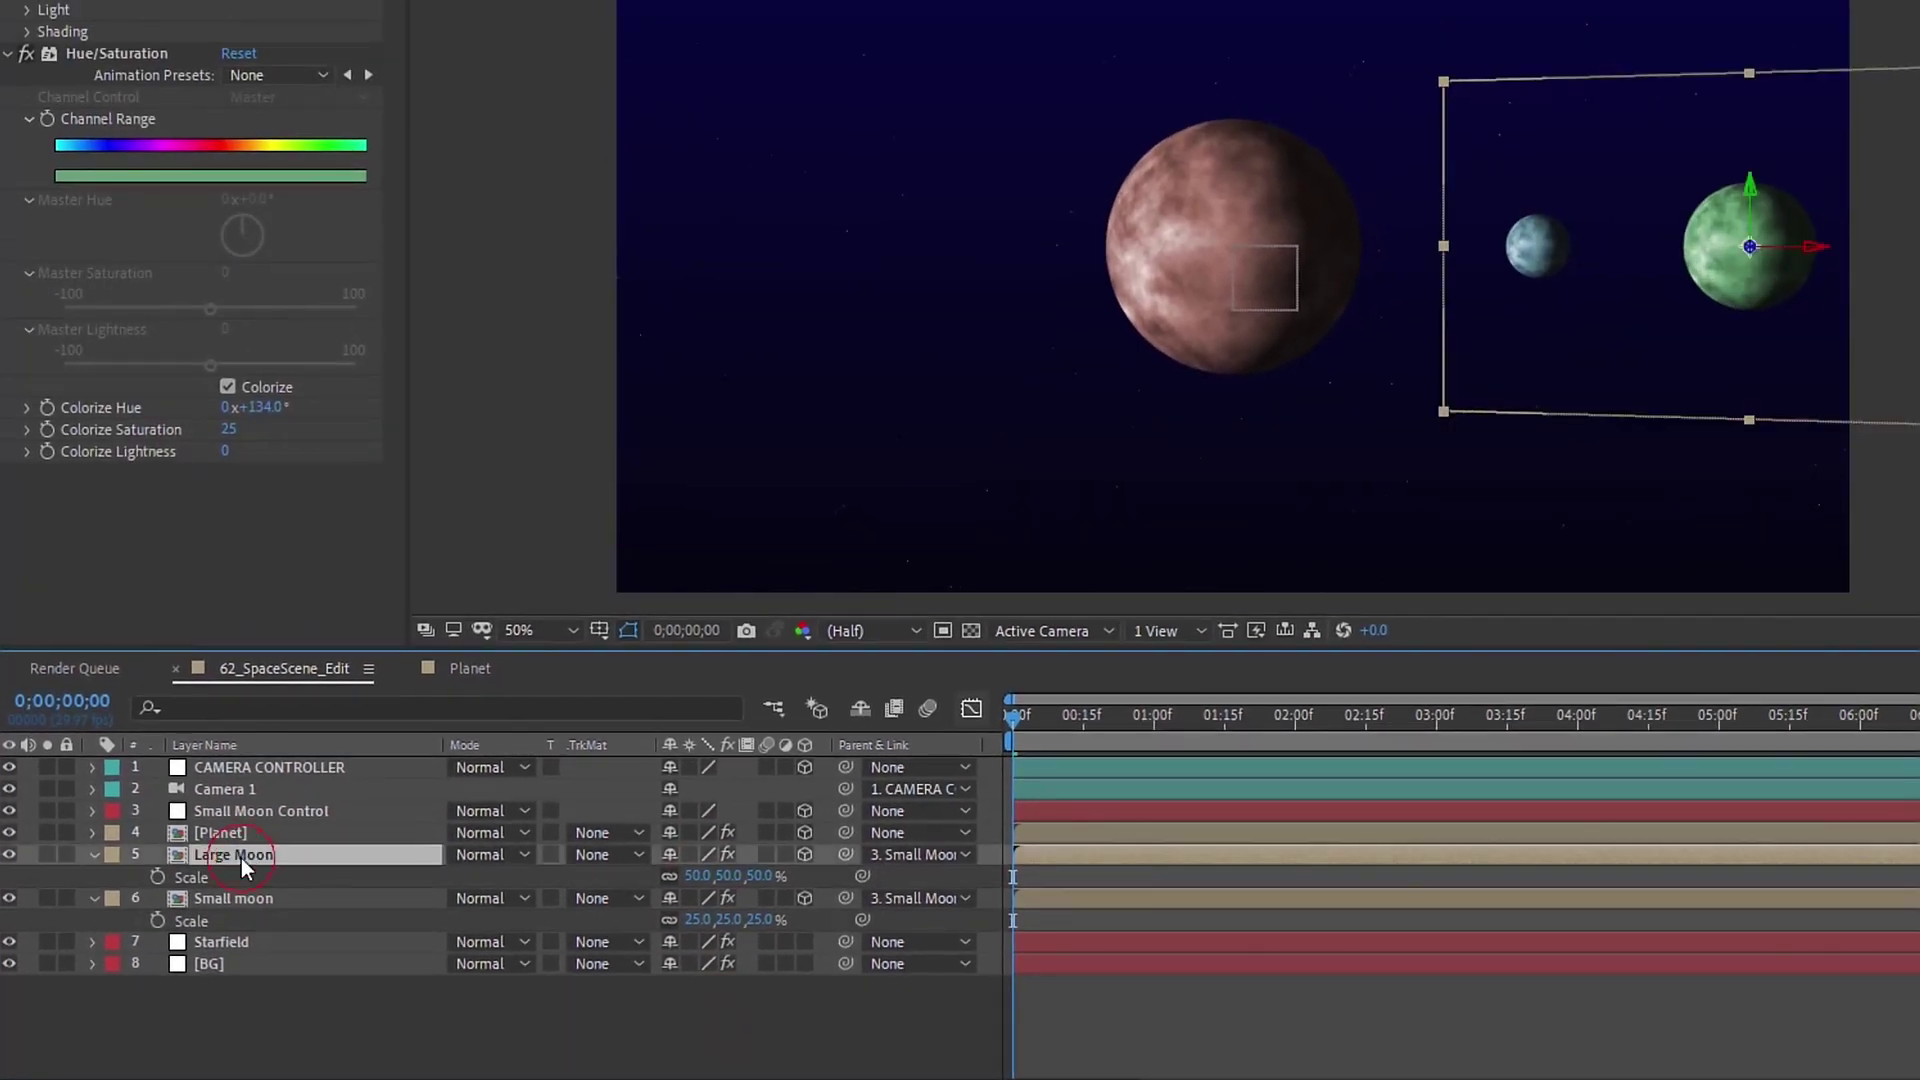
left_click_drag(678, 876, 814, 876)
key("space")
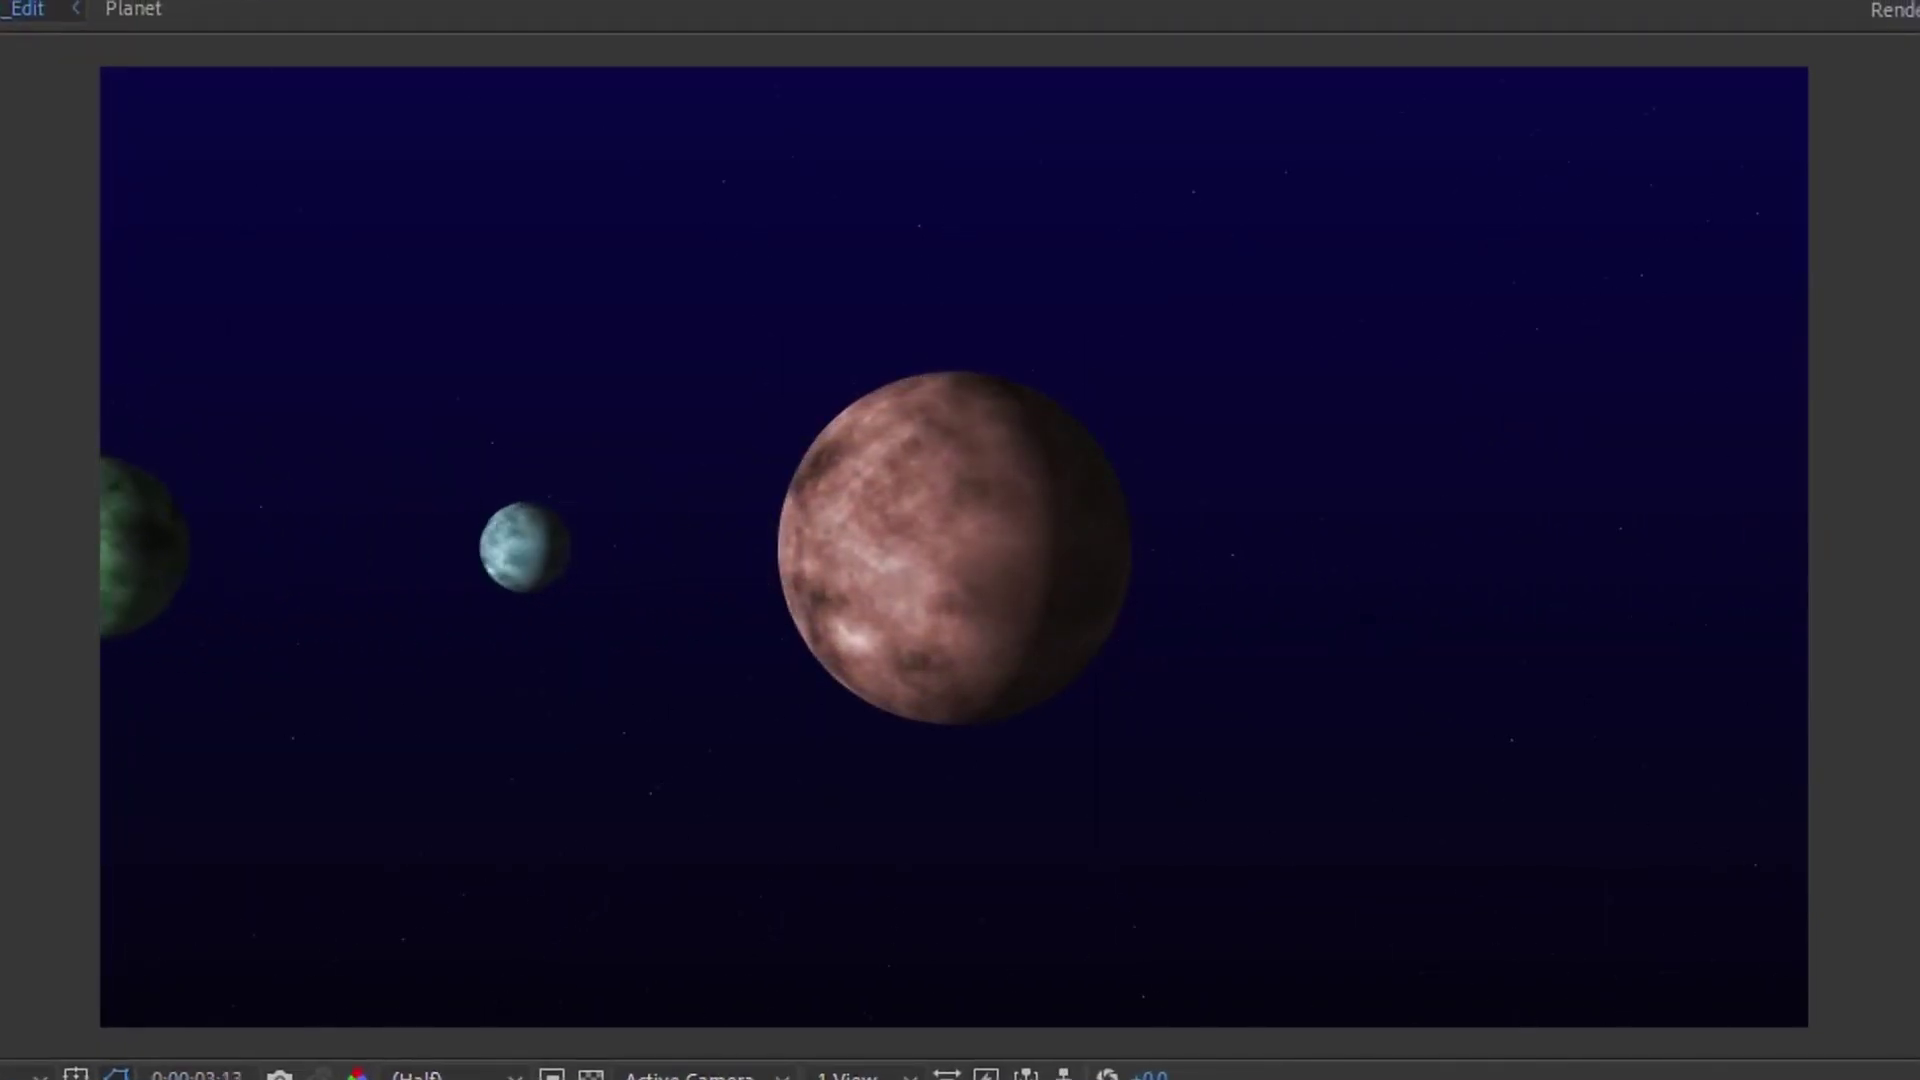
key("space")
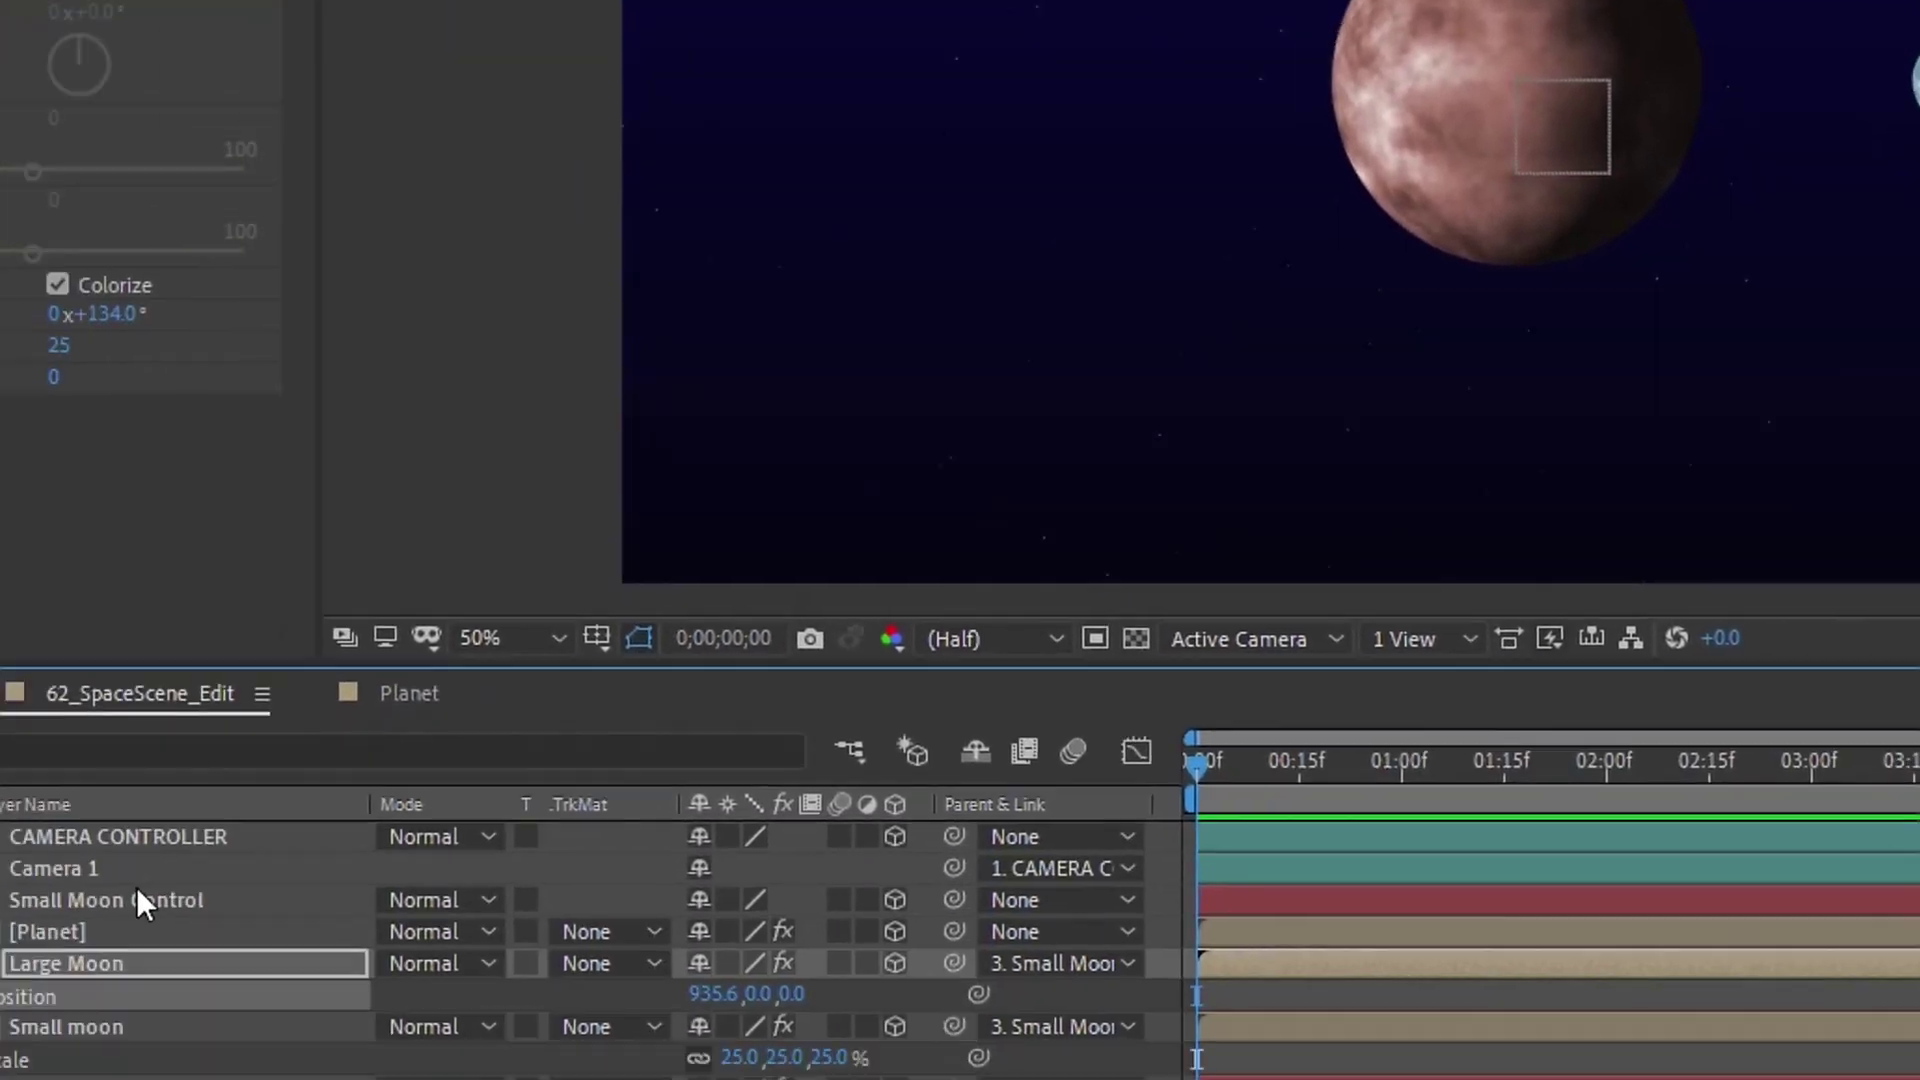
Step: Duplicate the Small Moon Control null and rename the copy as Large Moon Control
left_click(136, 897)
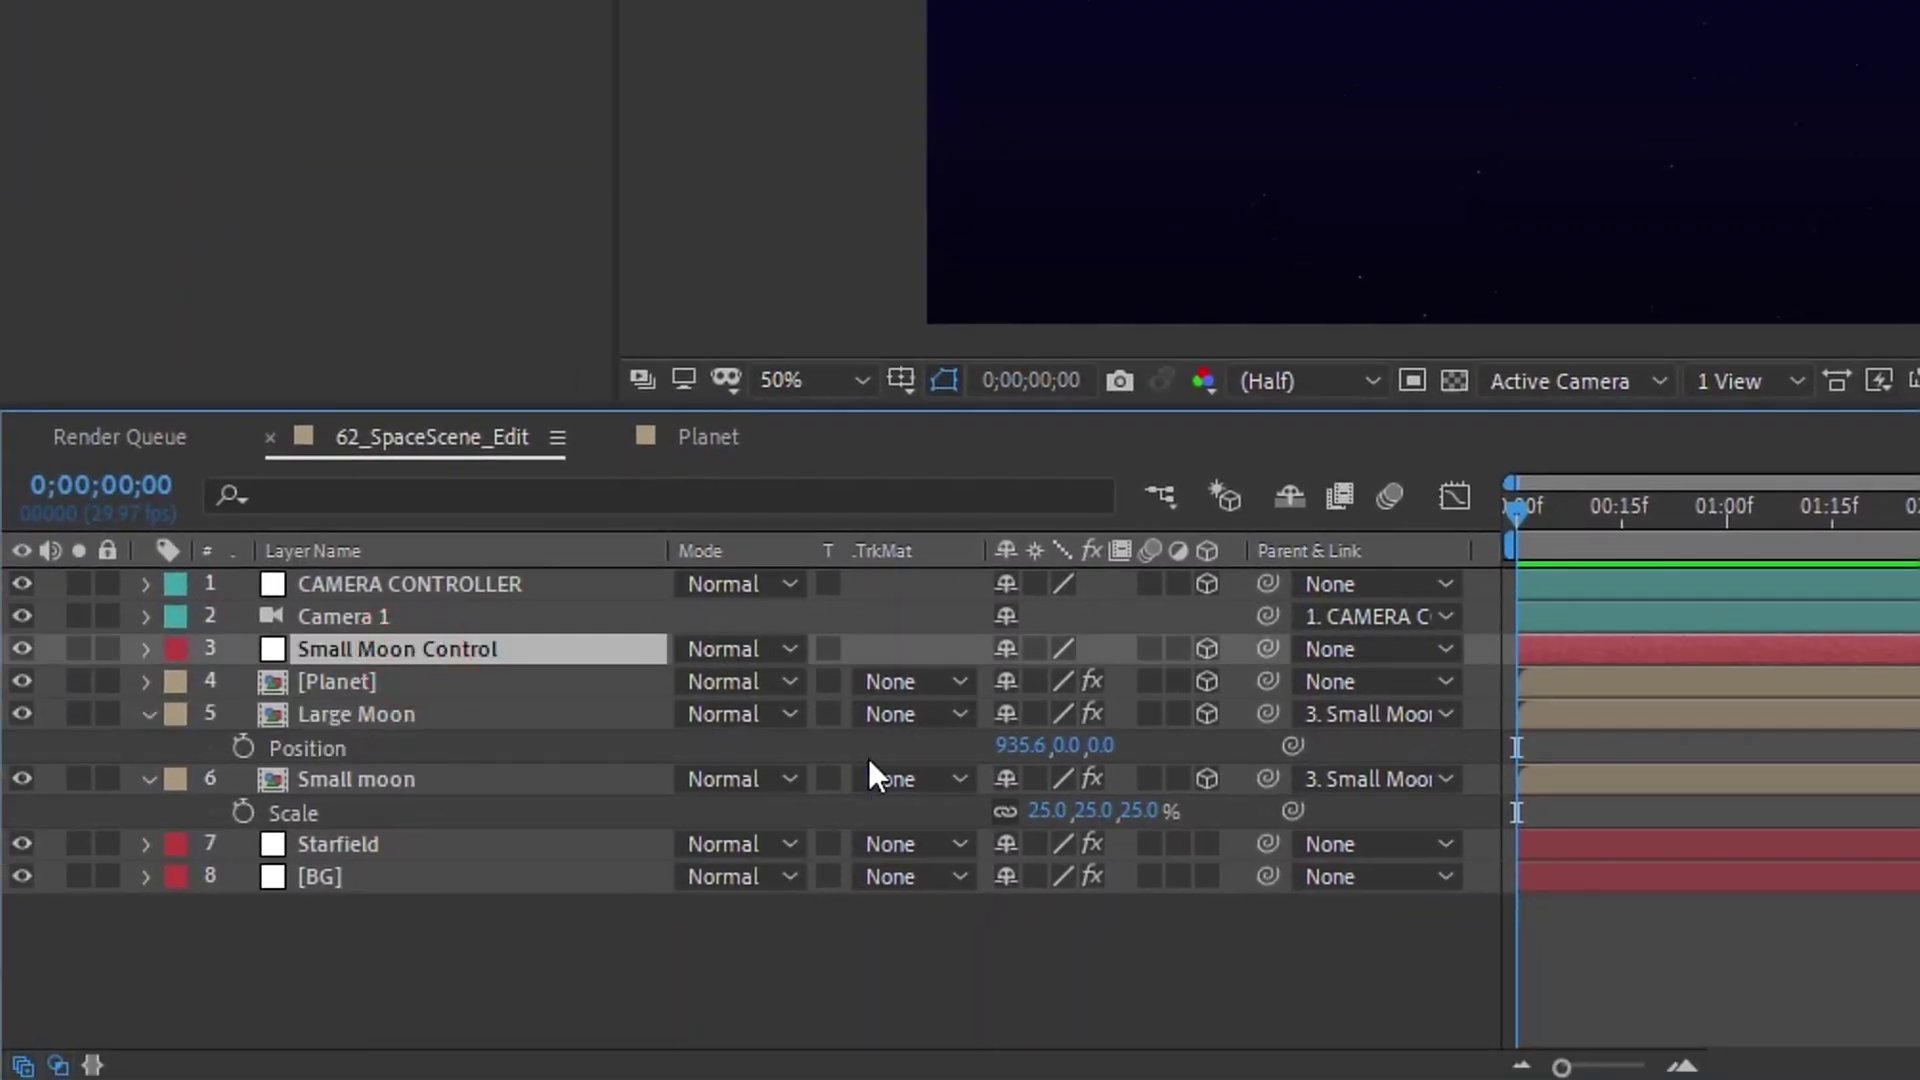
key("ctrl+d")
key("Return")
type("Larg")
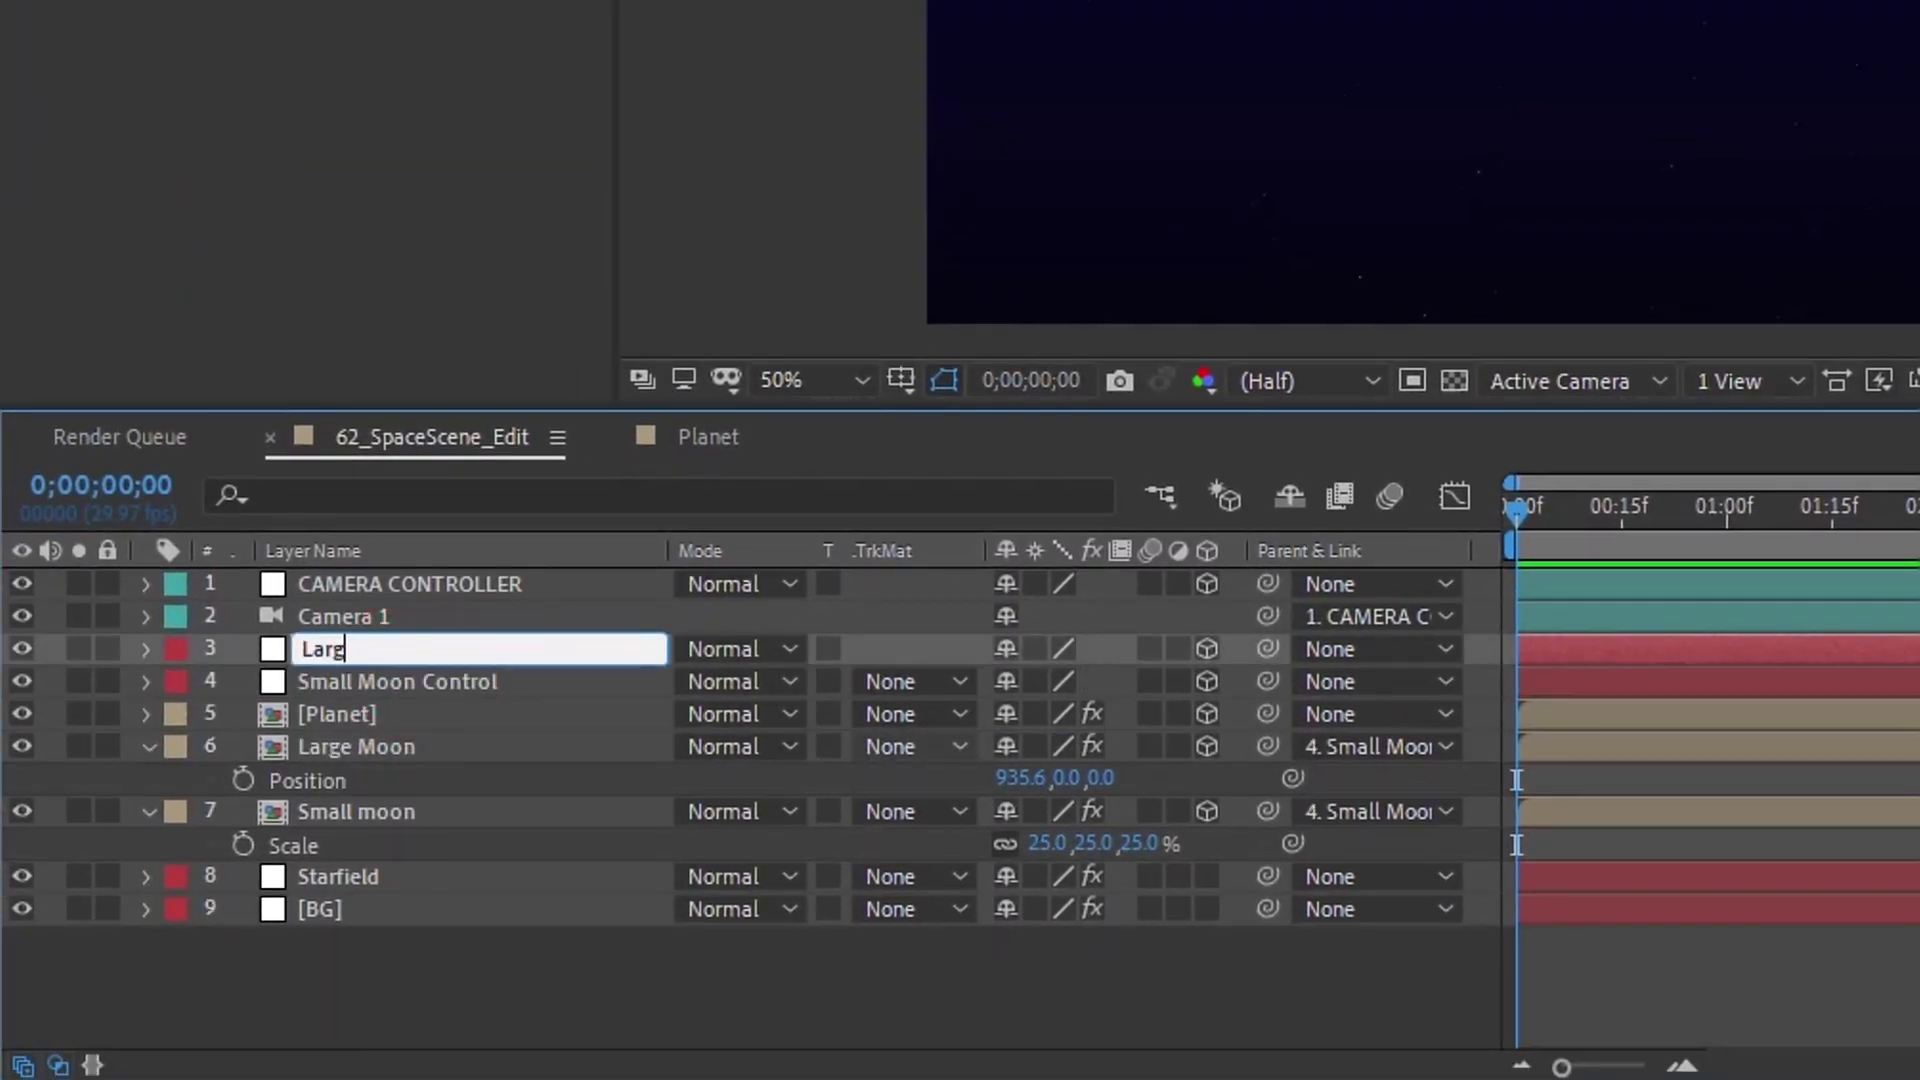
type("e Moon Control")
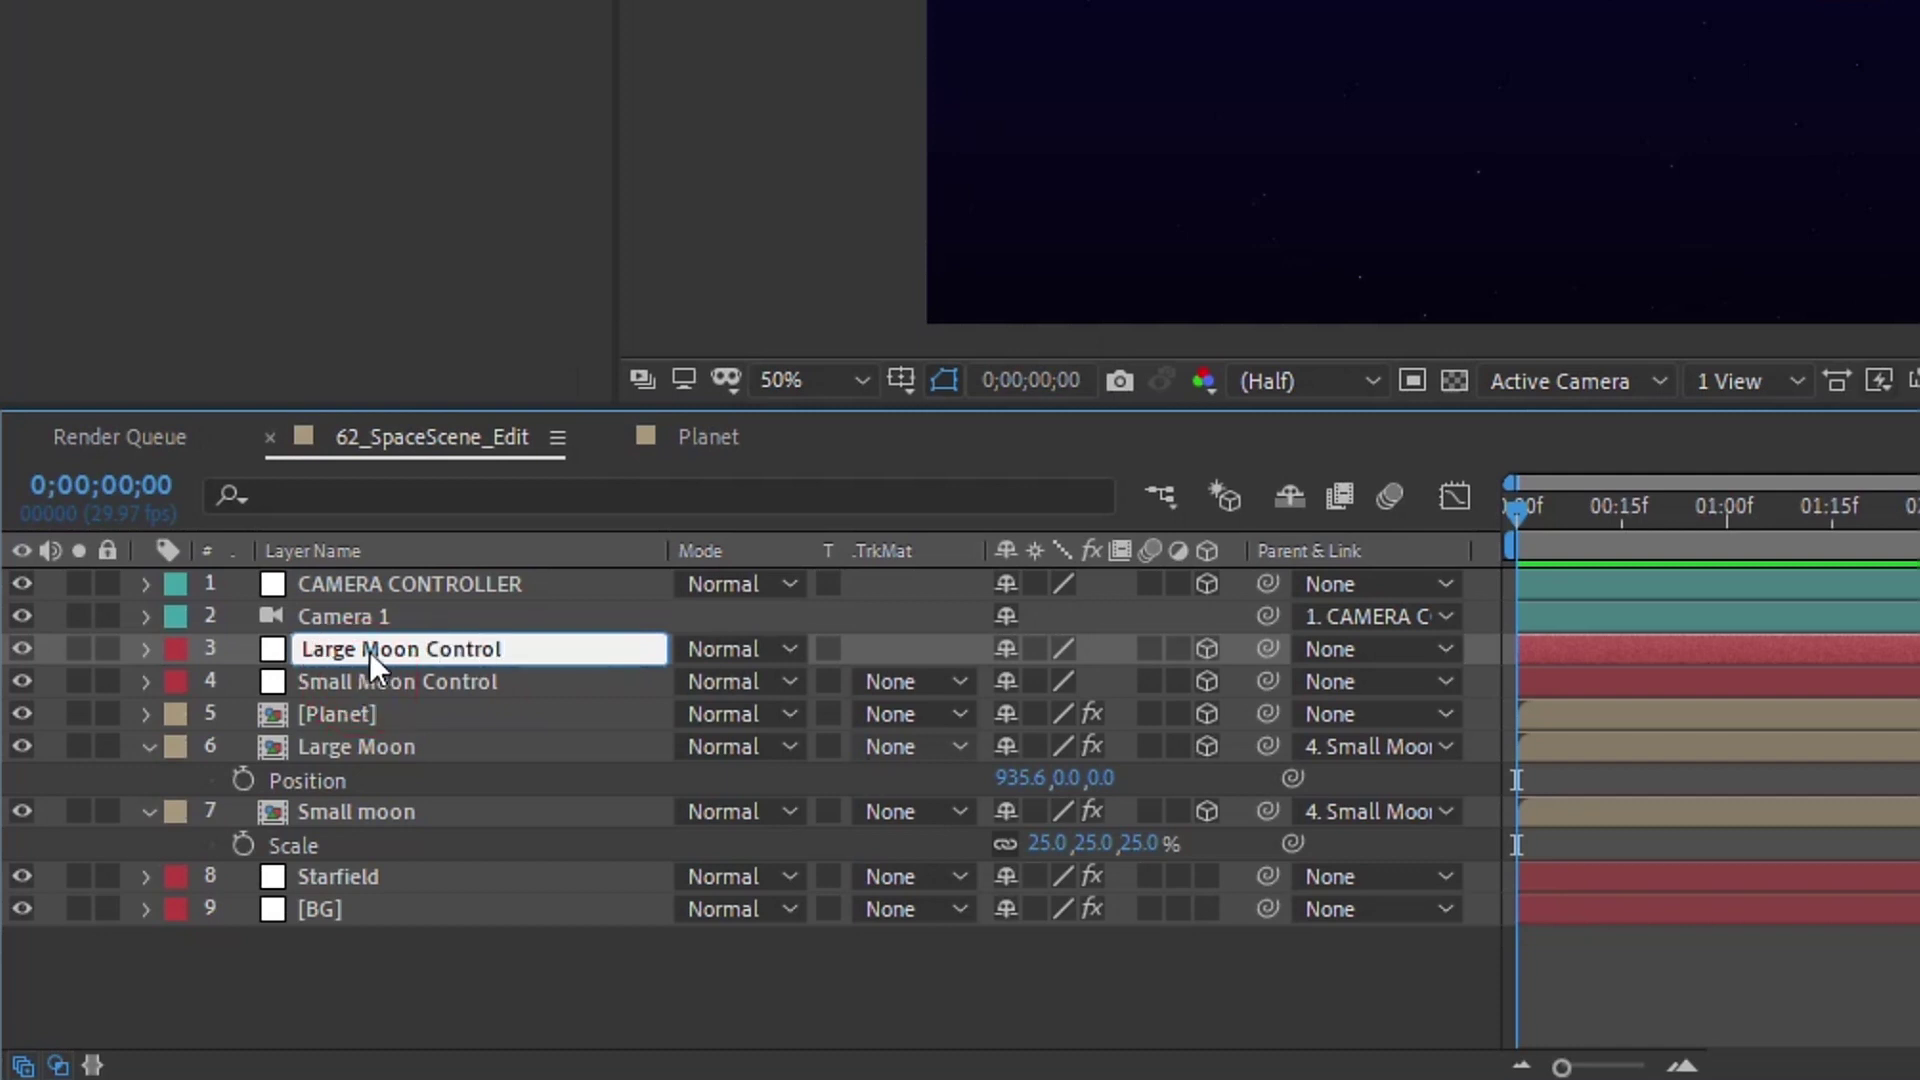
Step: Link Large Moon Control's Y Rotation to Small Moon Control's Y Rotation and divide the expression by 2
left_click(370, 675, "shift")
key("e")
key("e")
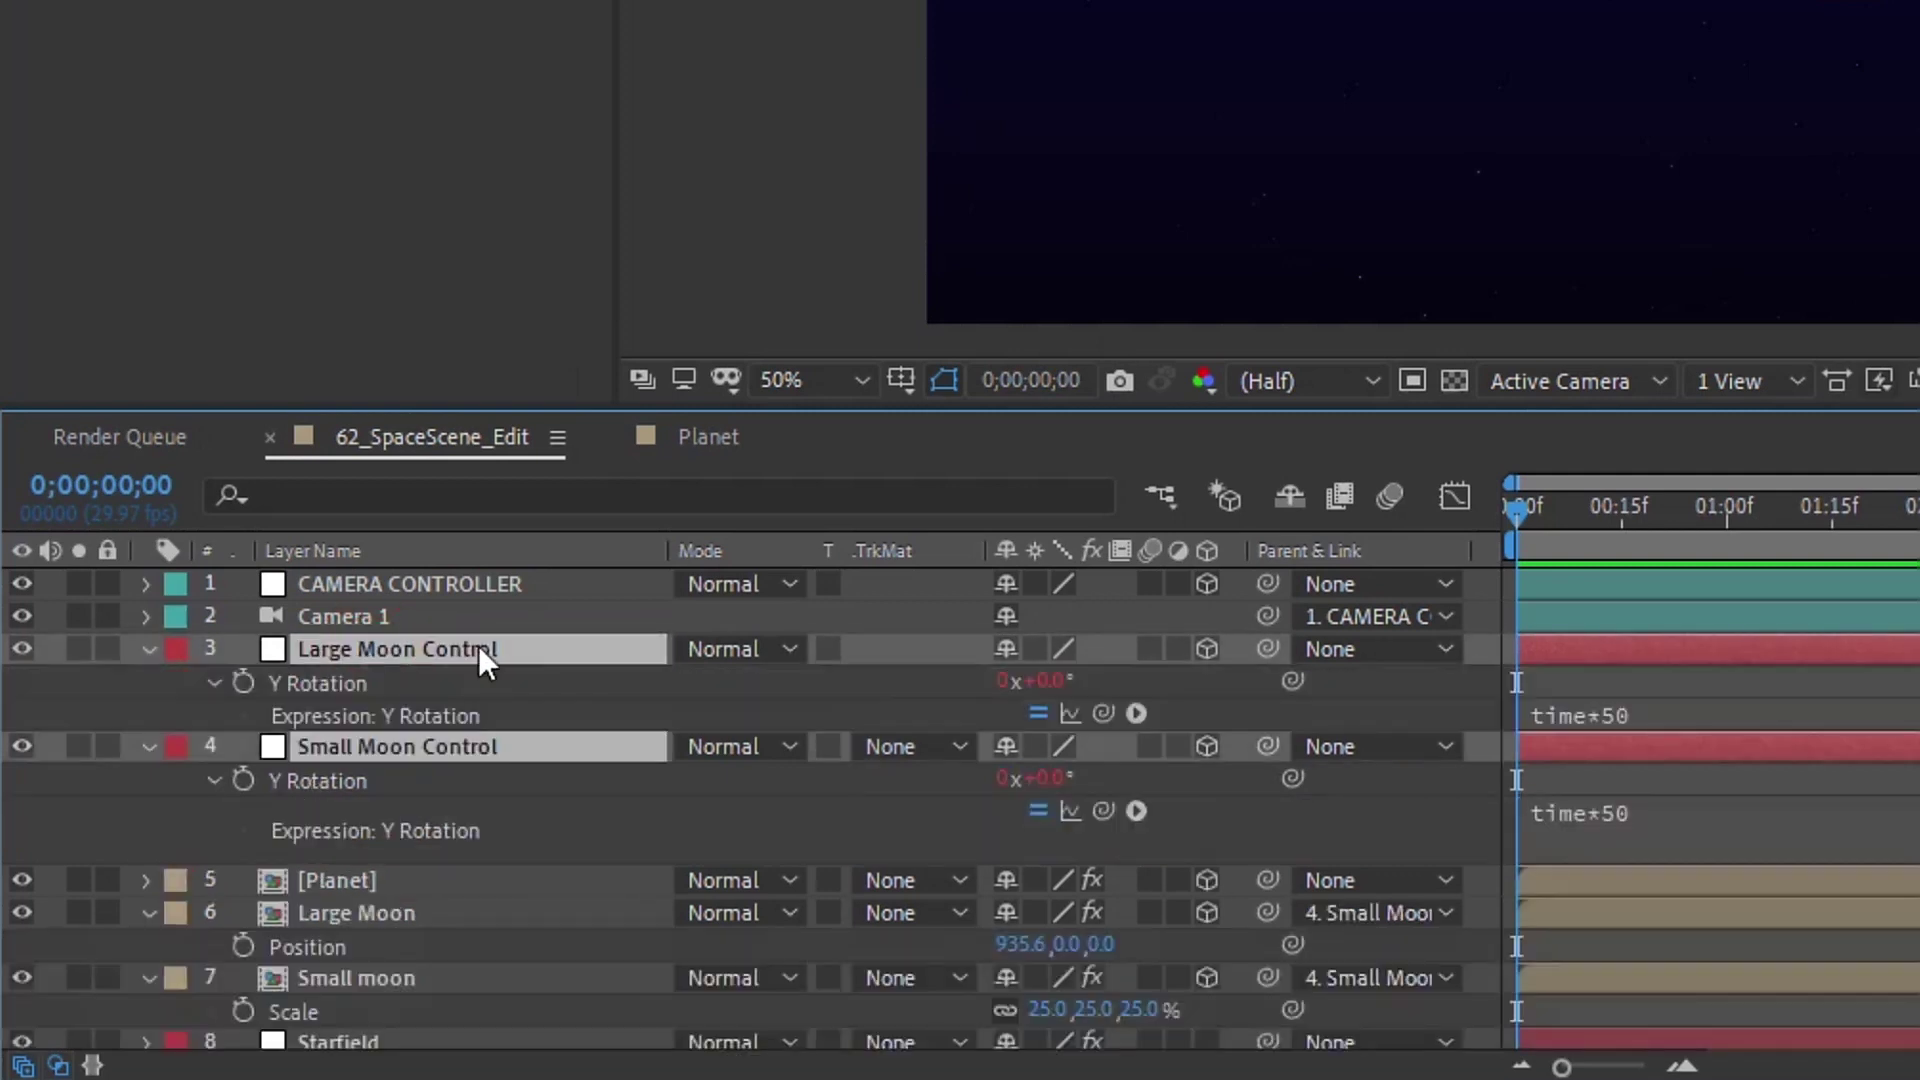
left_click(1291, 681)
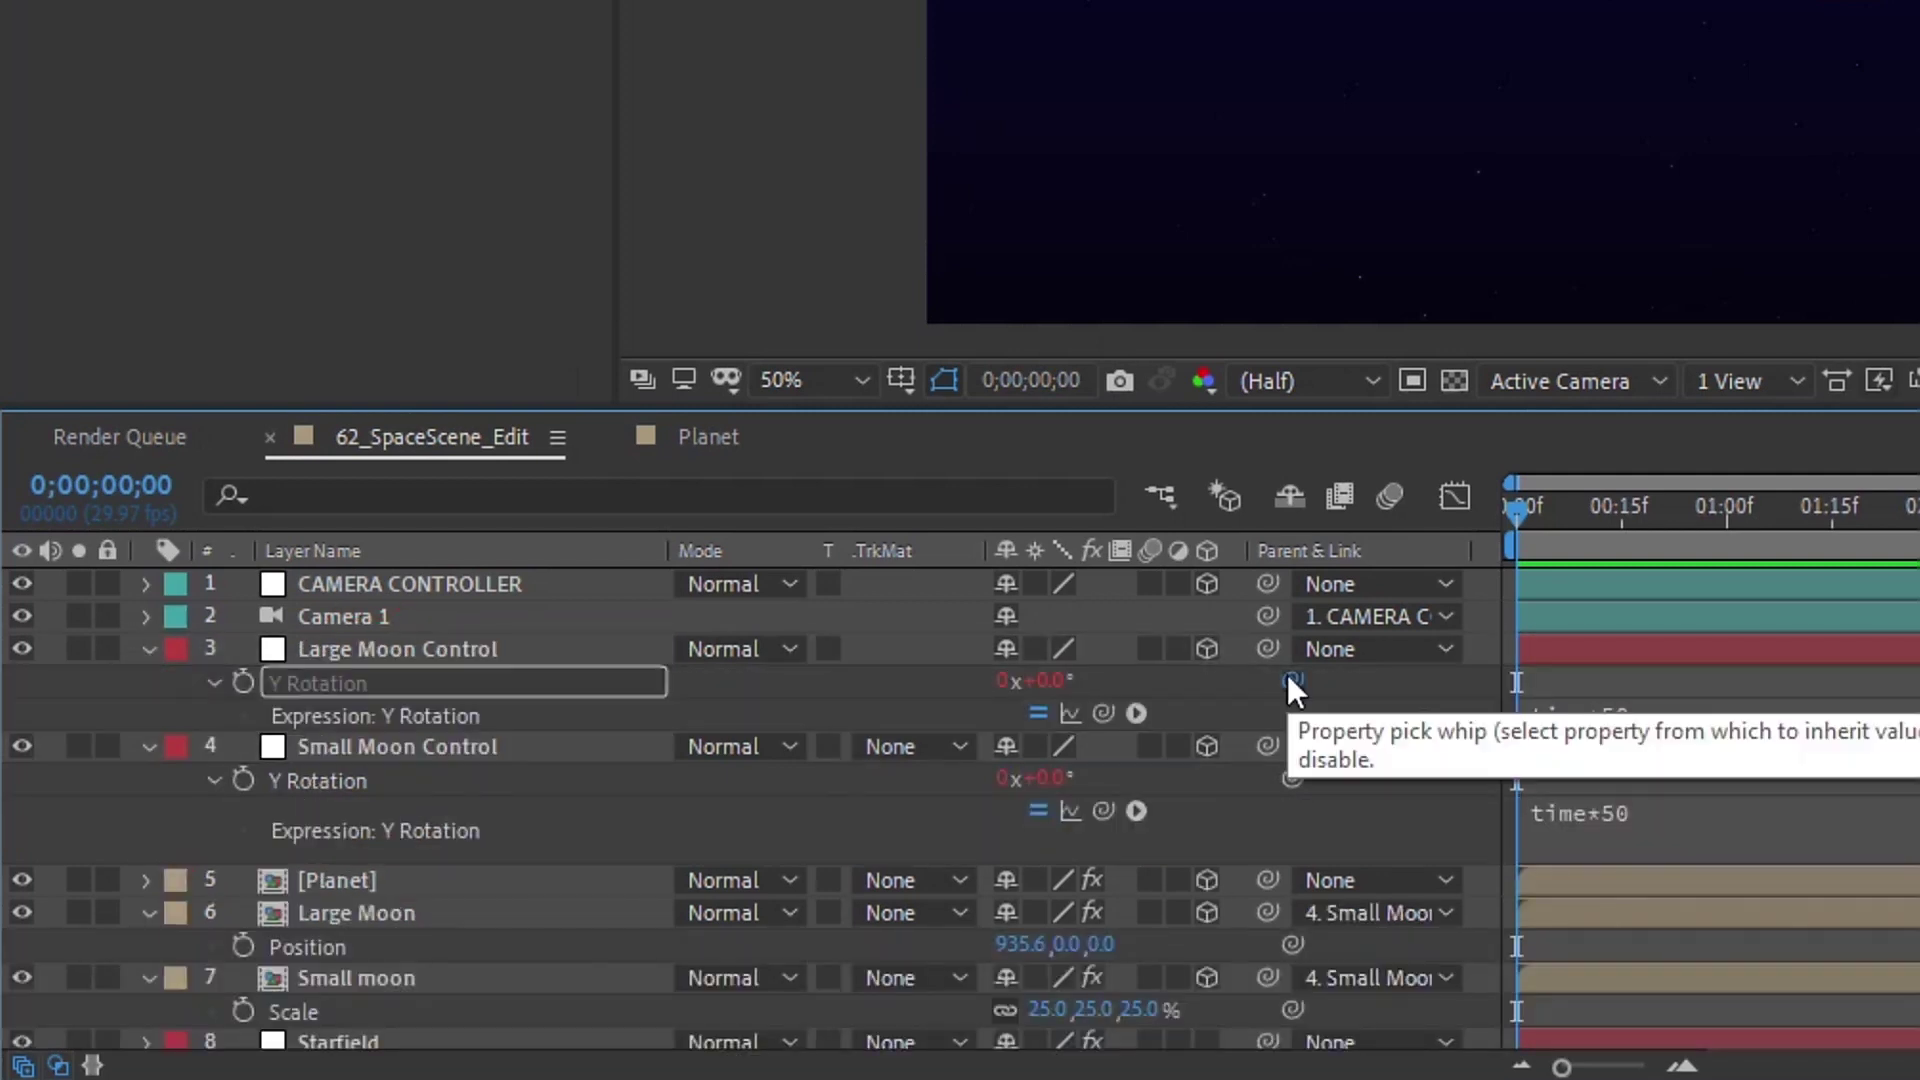
left_click_drag(1290, 680, 1030, 778)
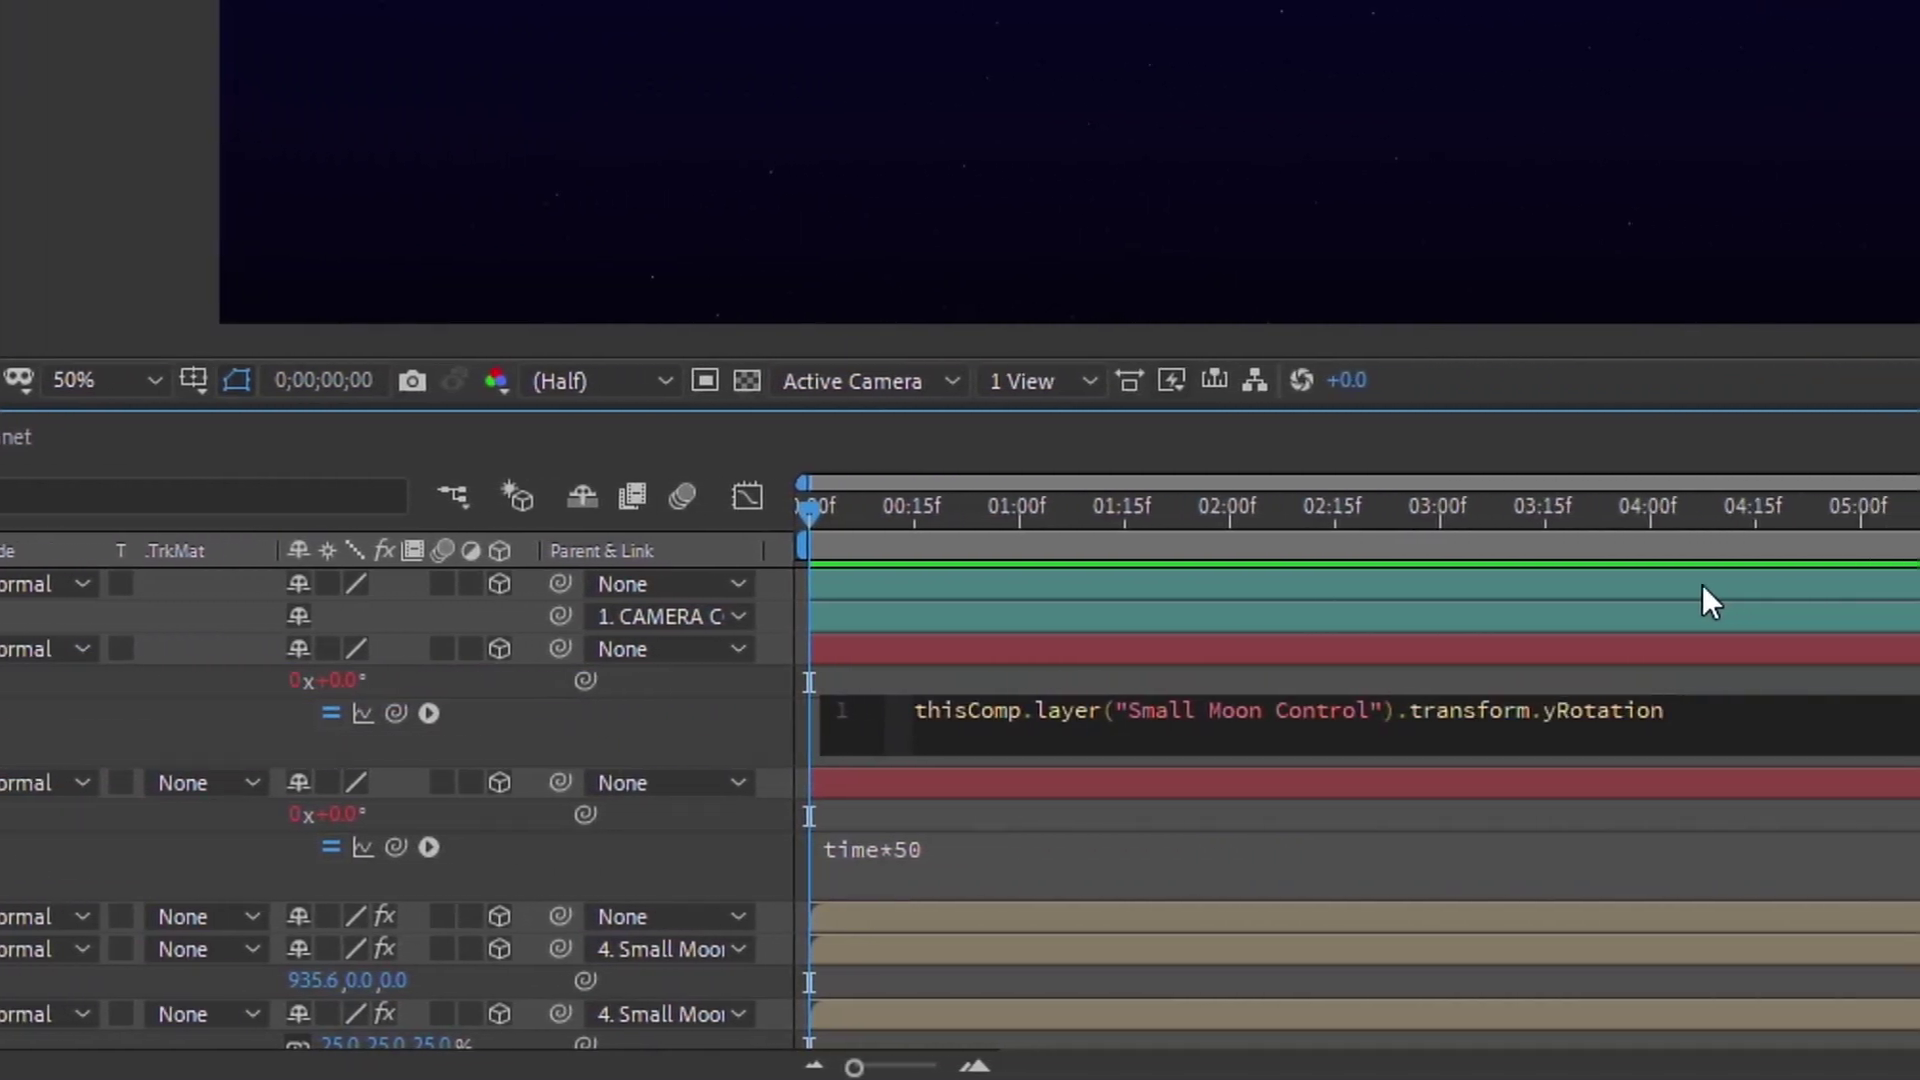
type("/2")
left_click(830, 512)
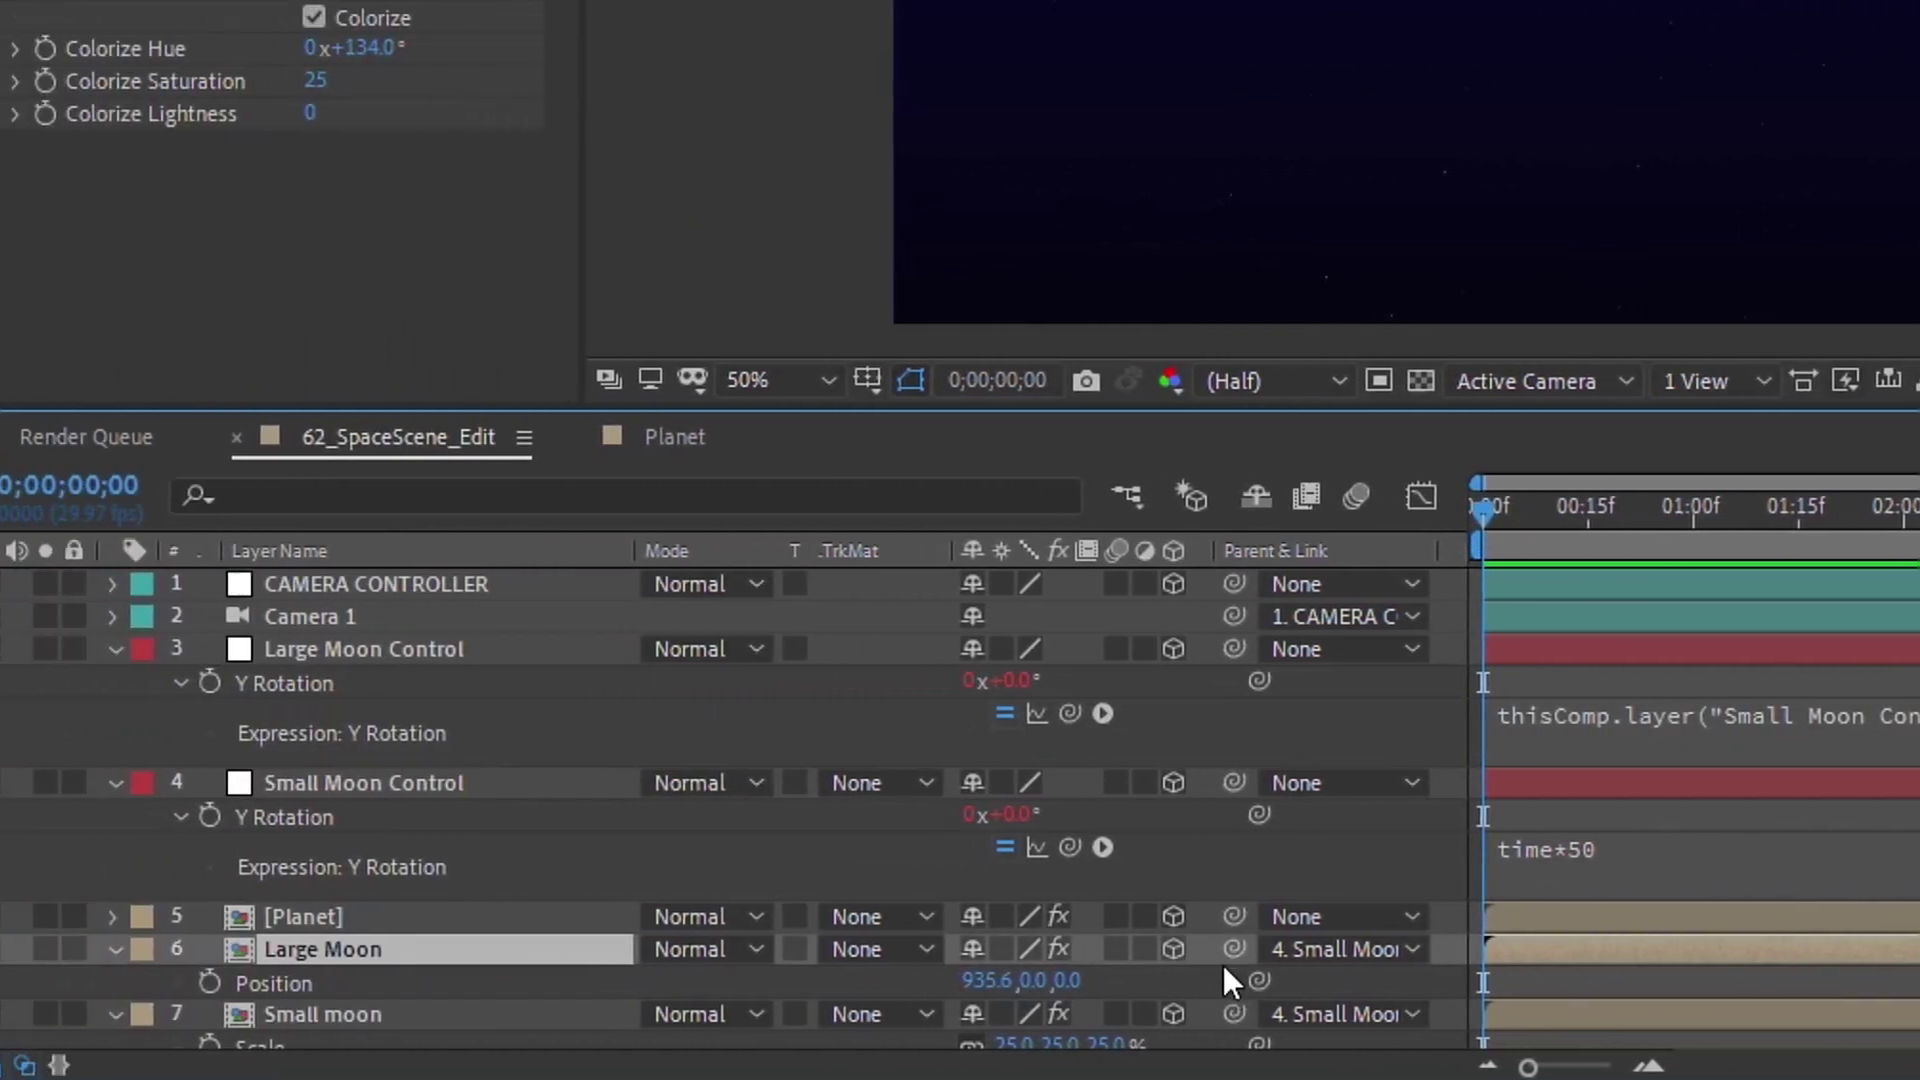
Step: Parent the Large Moon layer to Large Moon Control and preview both moons' orbits
left_click_drag(1234, 949, 295, 650)
left_click_drag(330, 663, 331, 663)
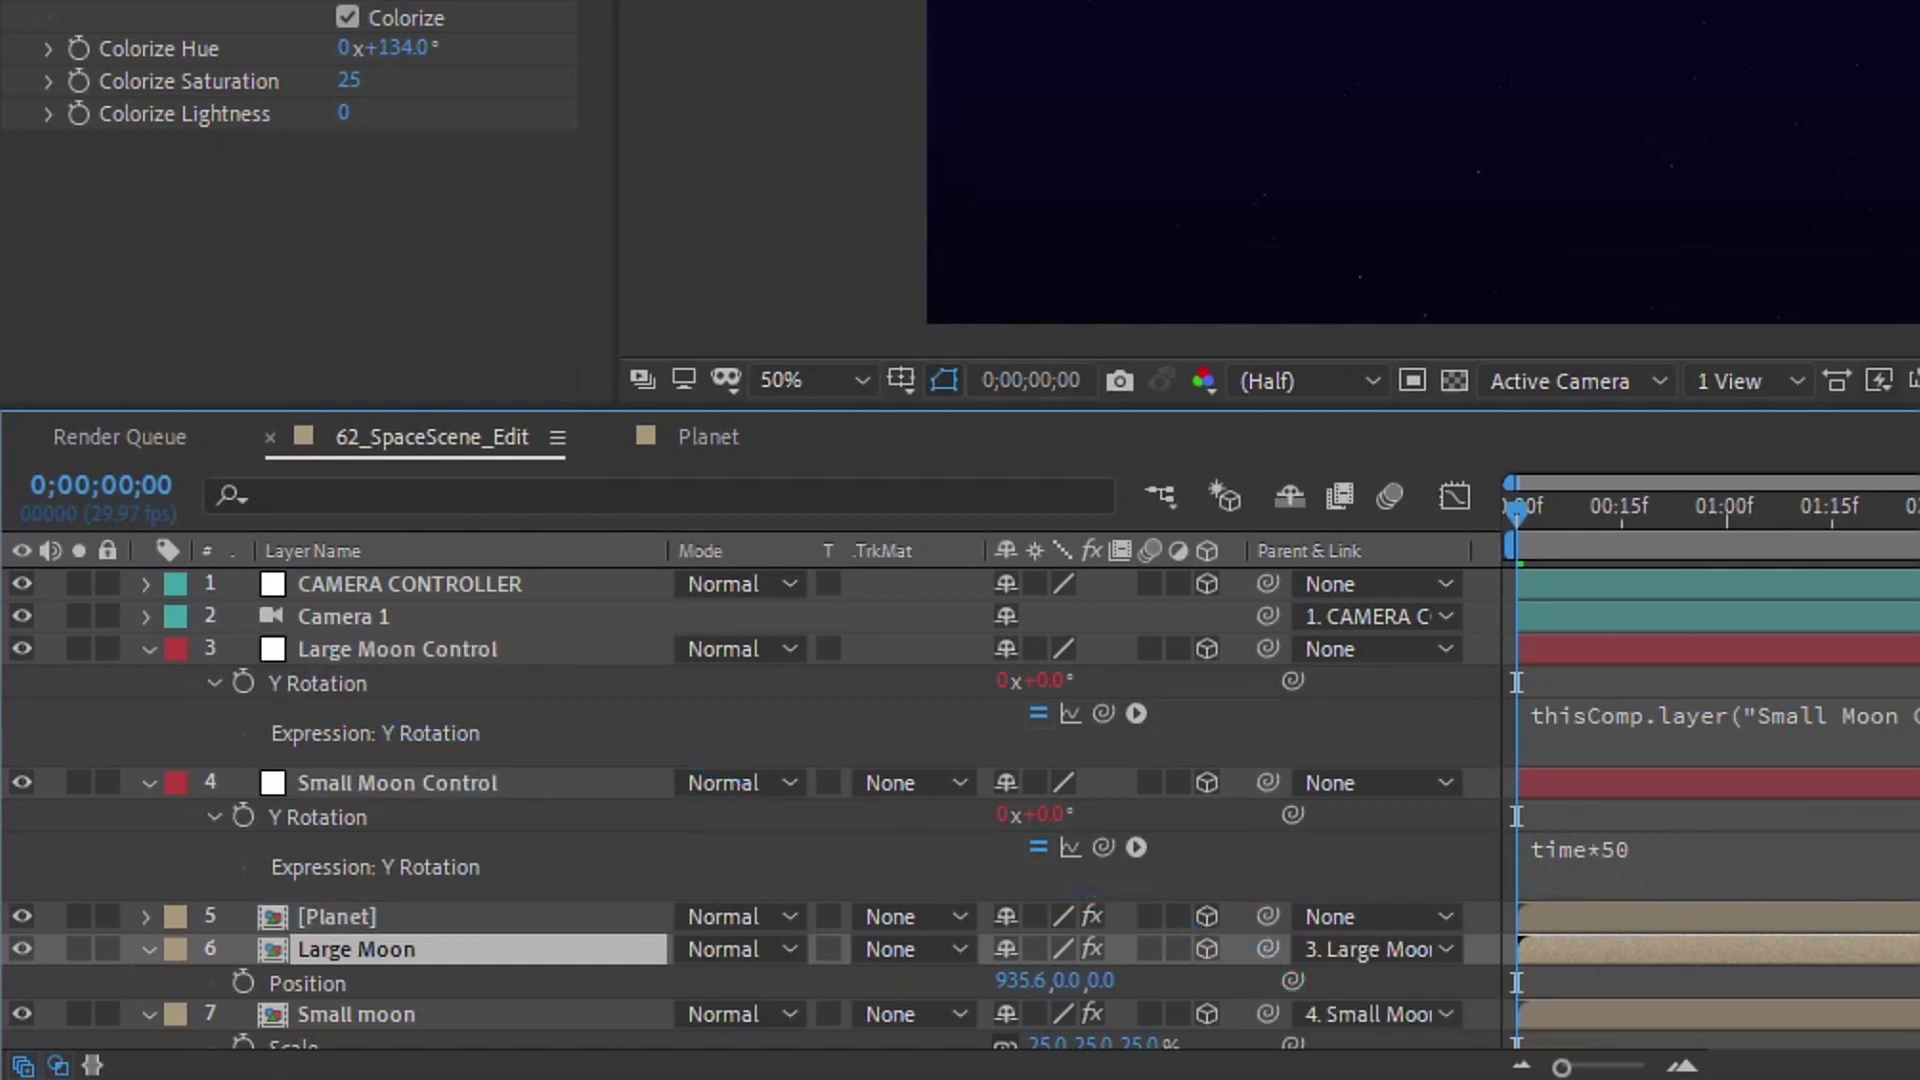
key("space")
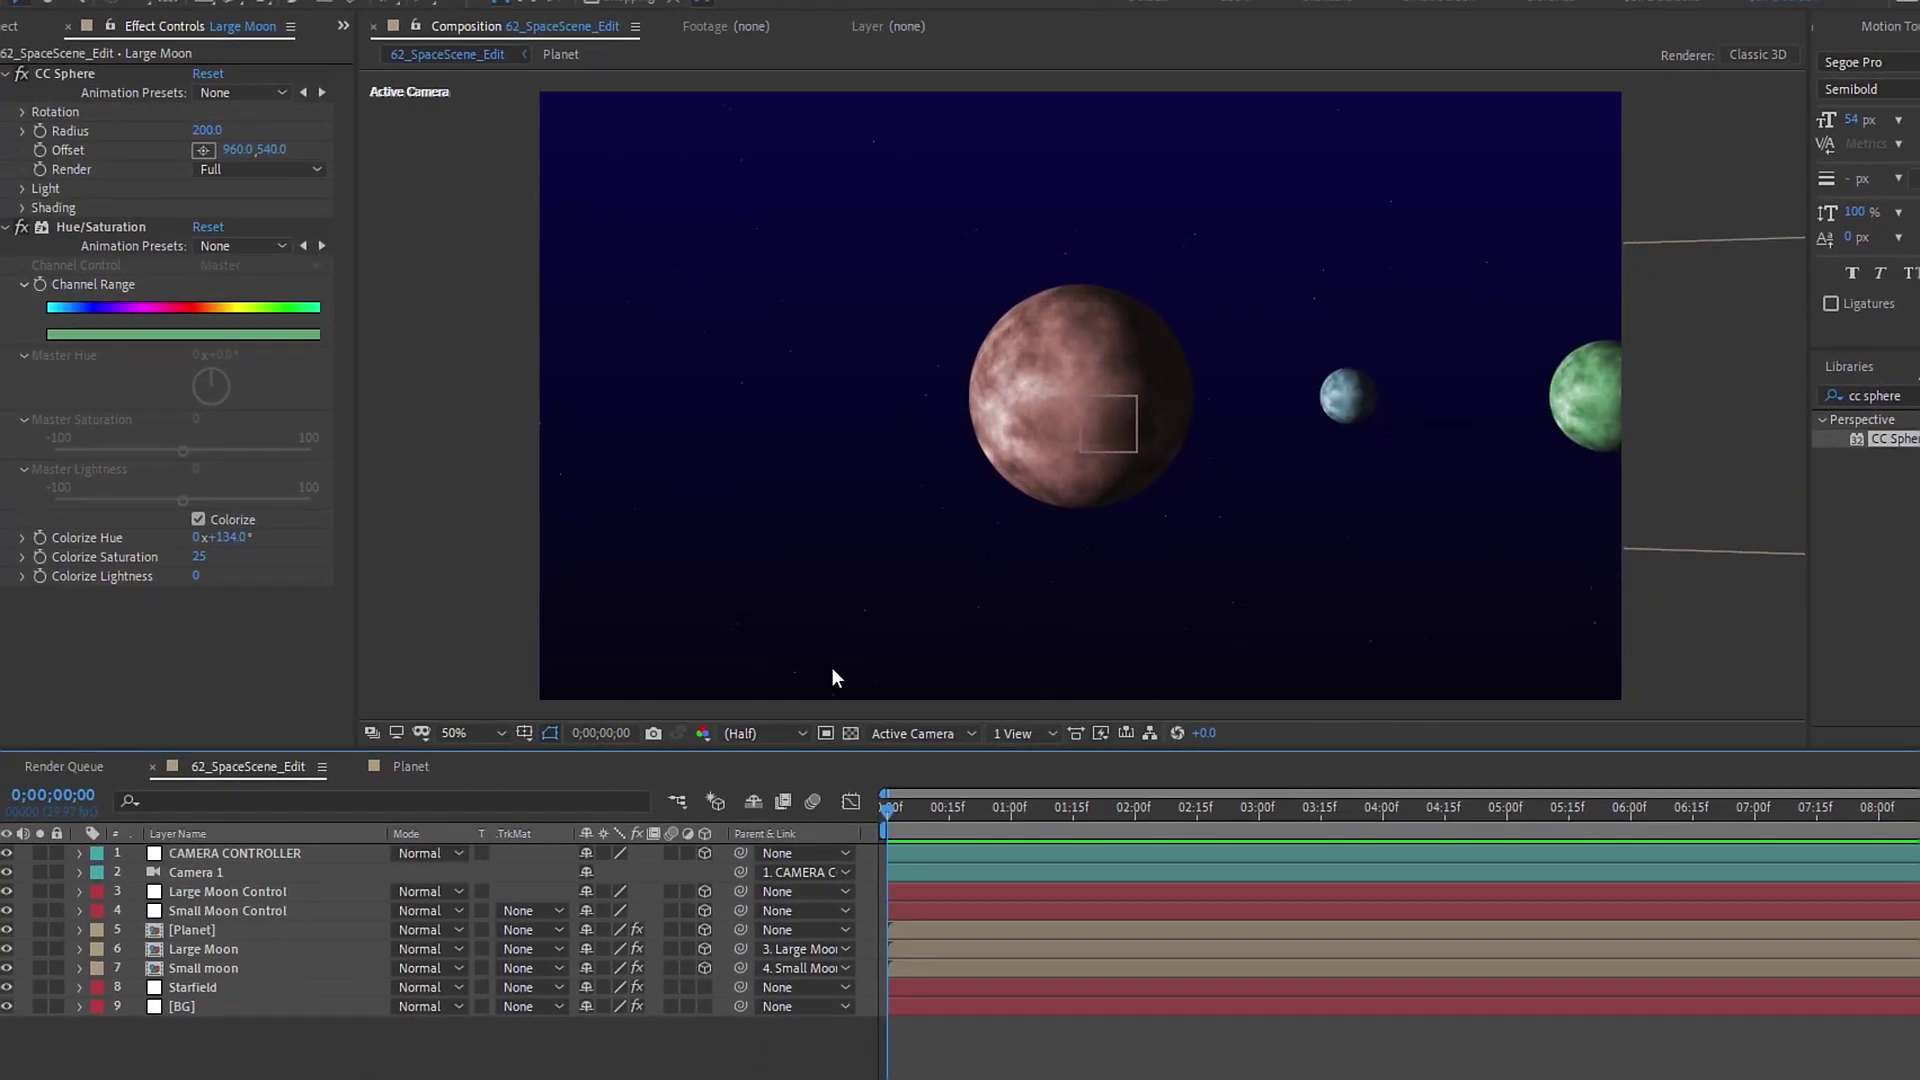
Step: Create a white 1920 × 1080 px solid named Cloud above the Large Moon Control layer
left_click(280, 891)
left_click(465, 1065)
key("ctrl+y")
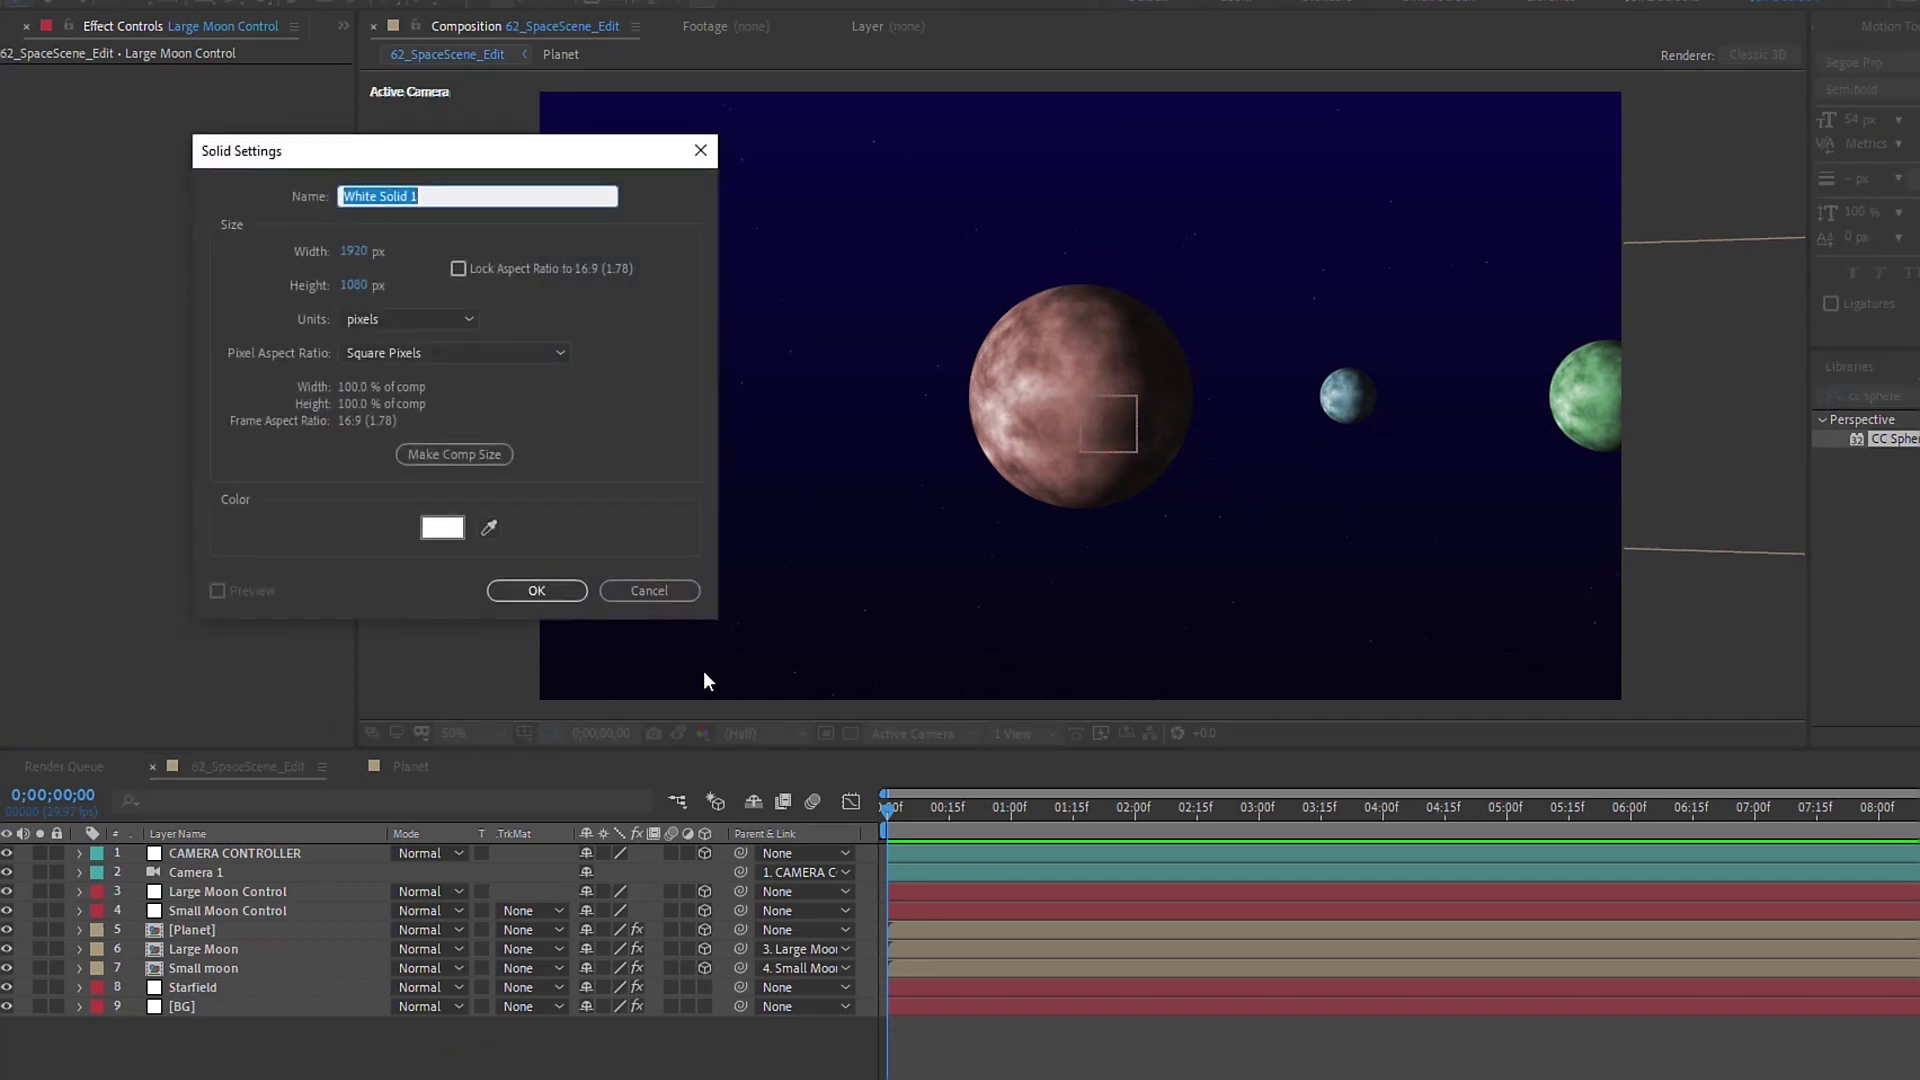
type("Cloud")
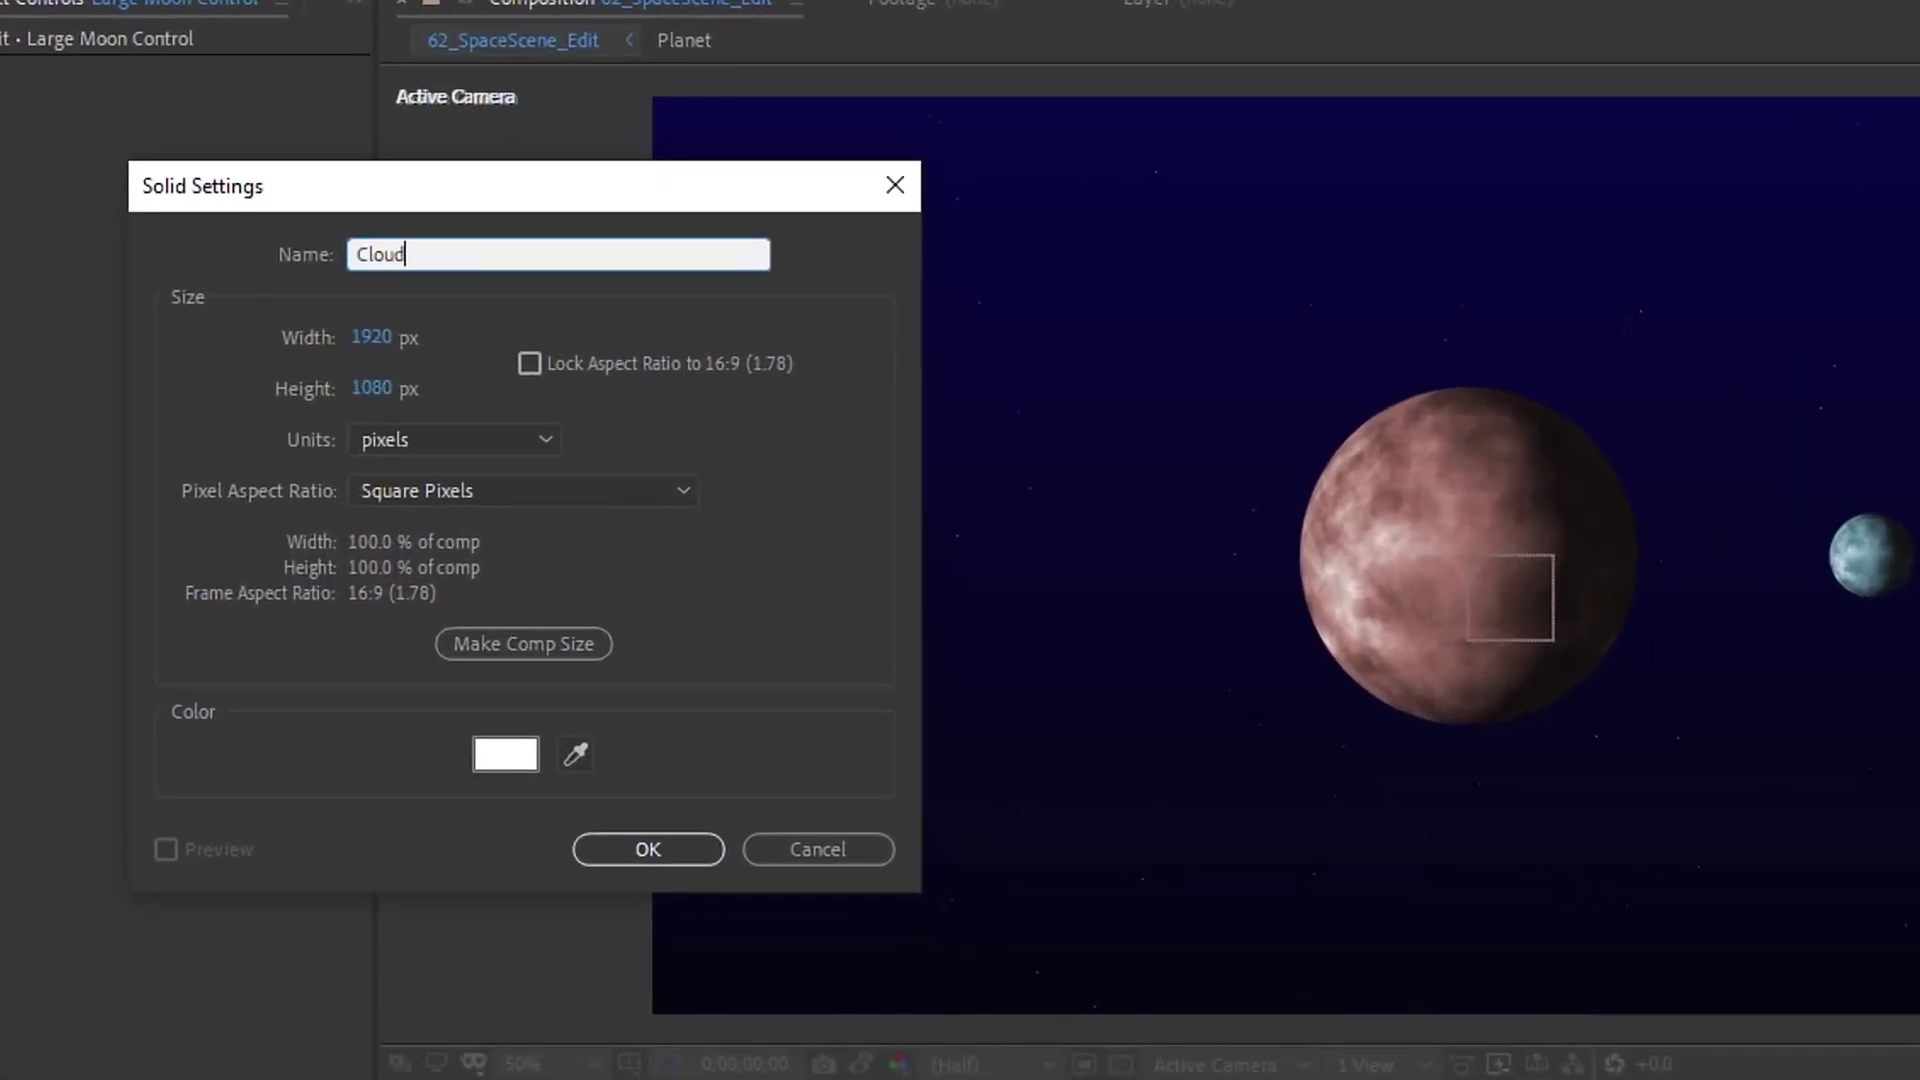
key("Return")
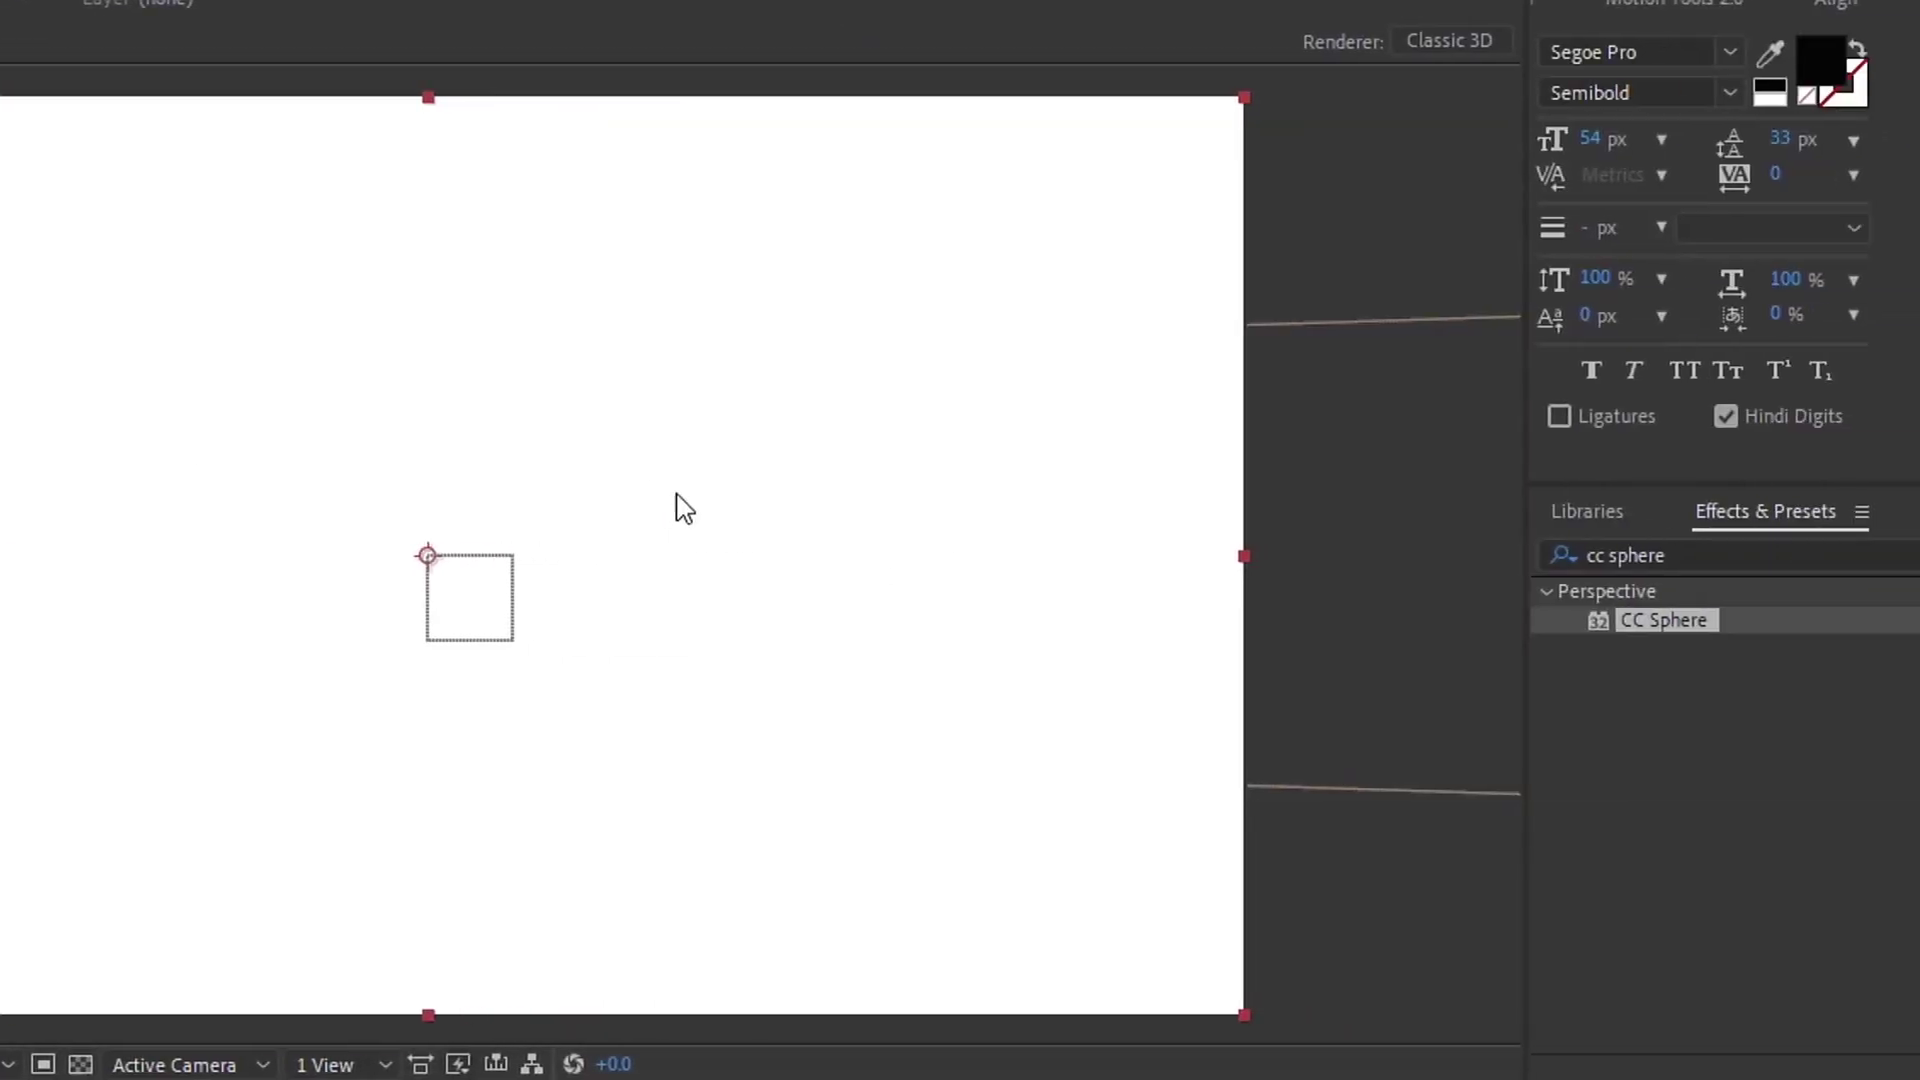
Step: Find the Turbulent Displace effect and apply it to the Cloud solid
left_click(1569, 553)
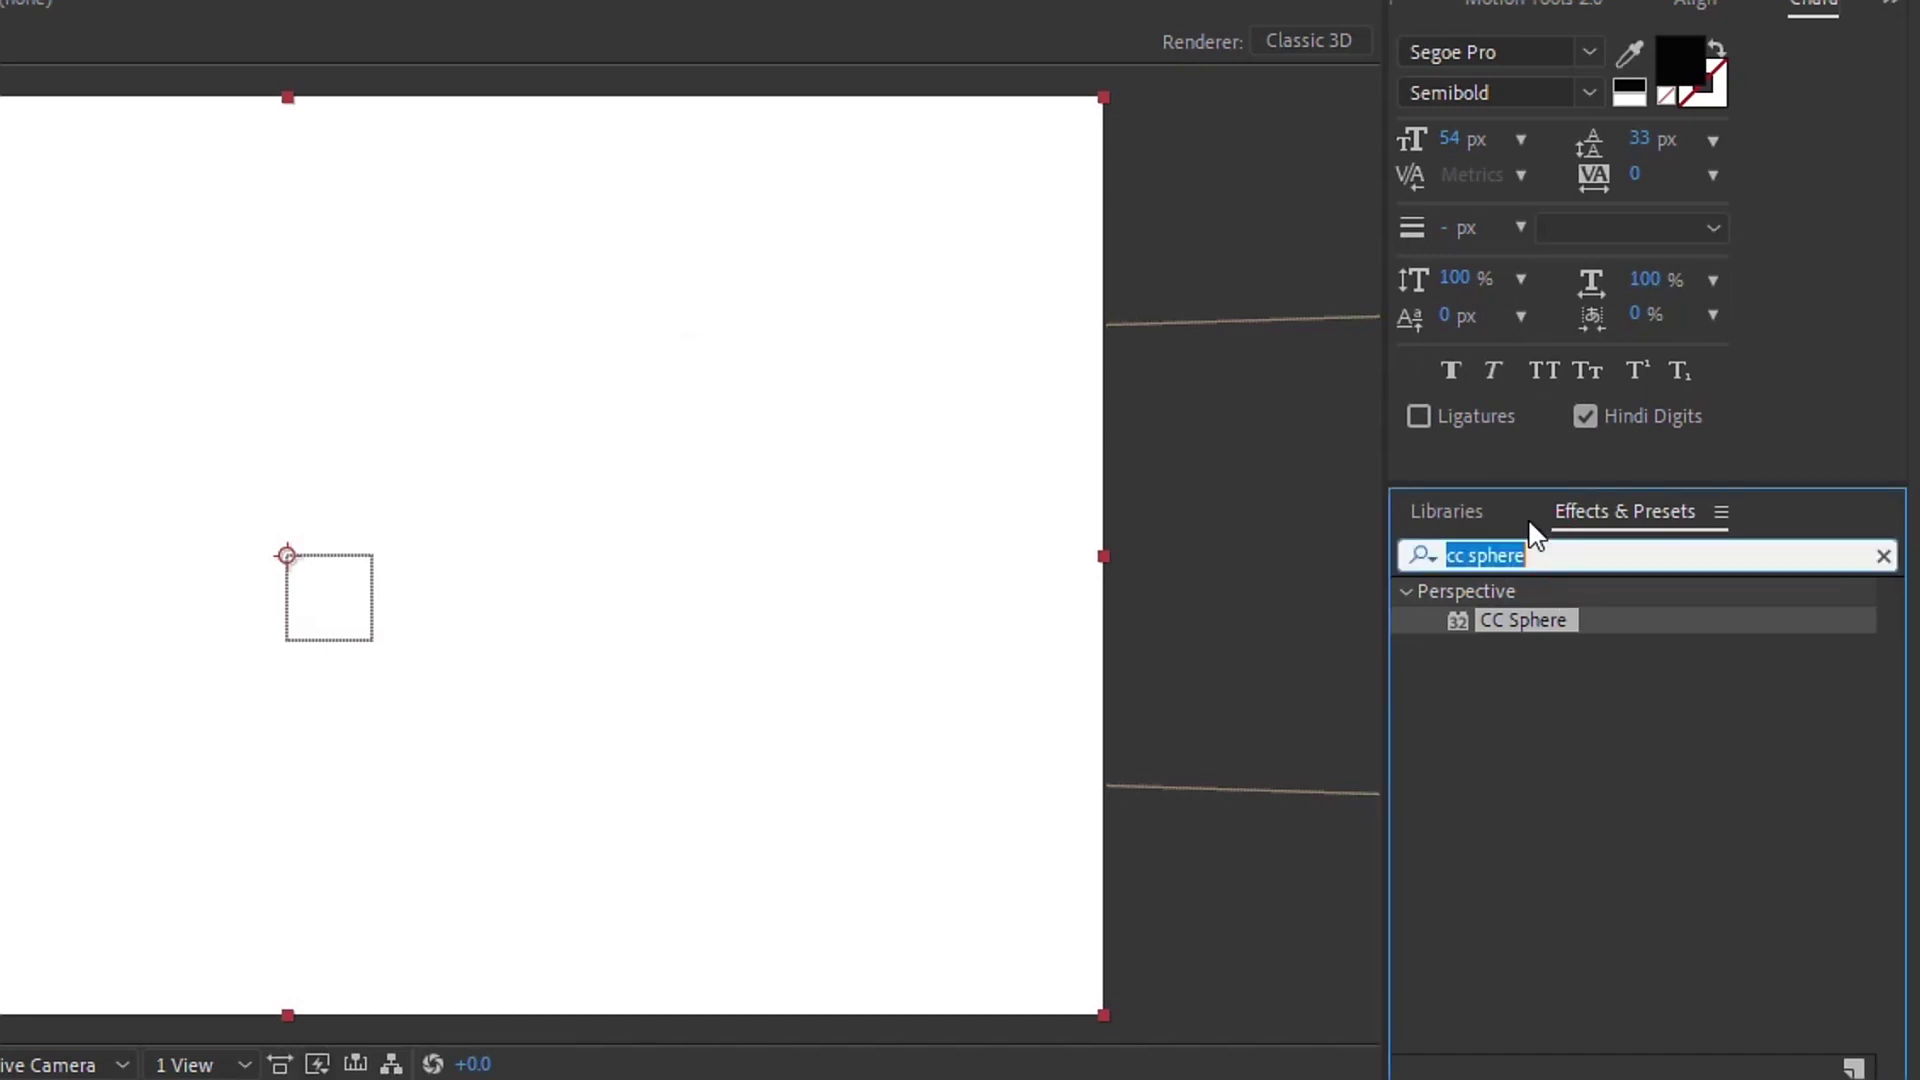
type("Turbulent")
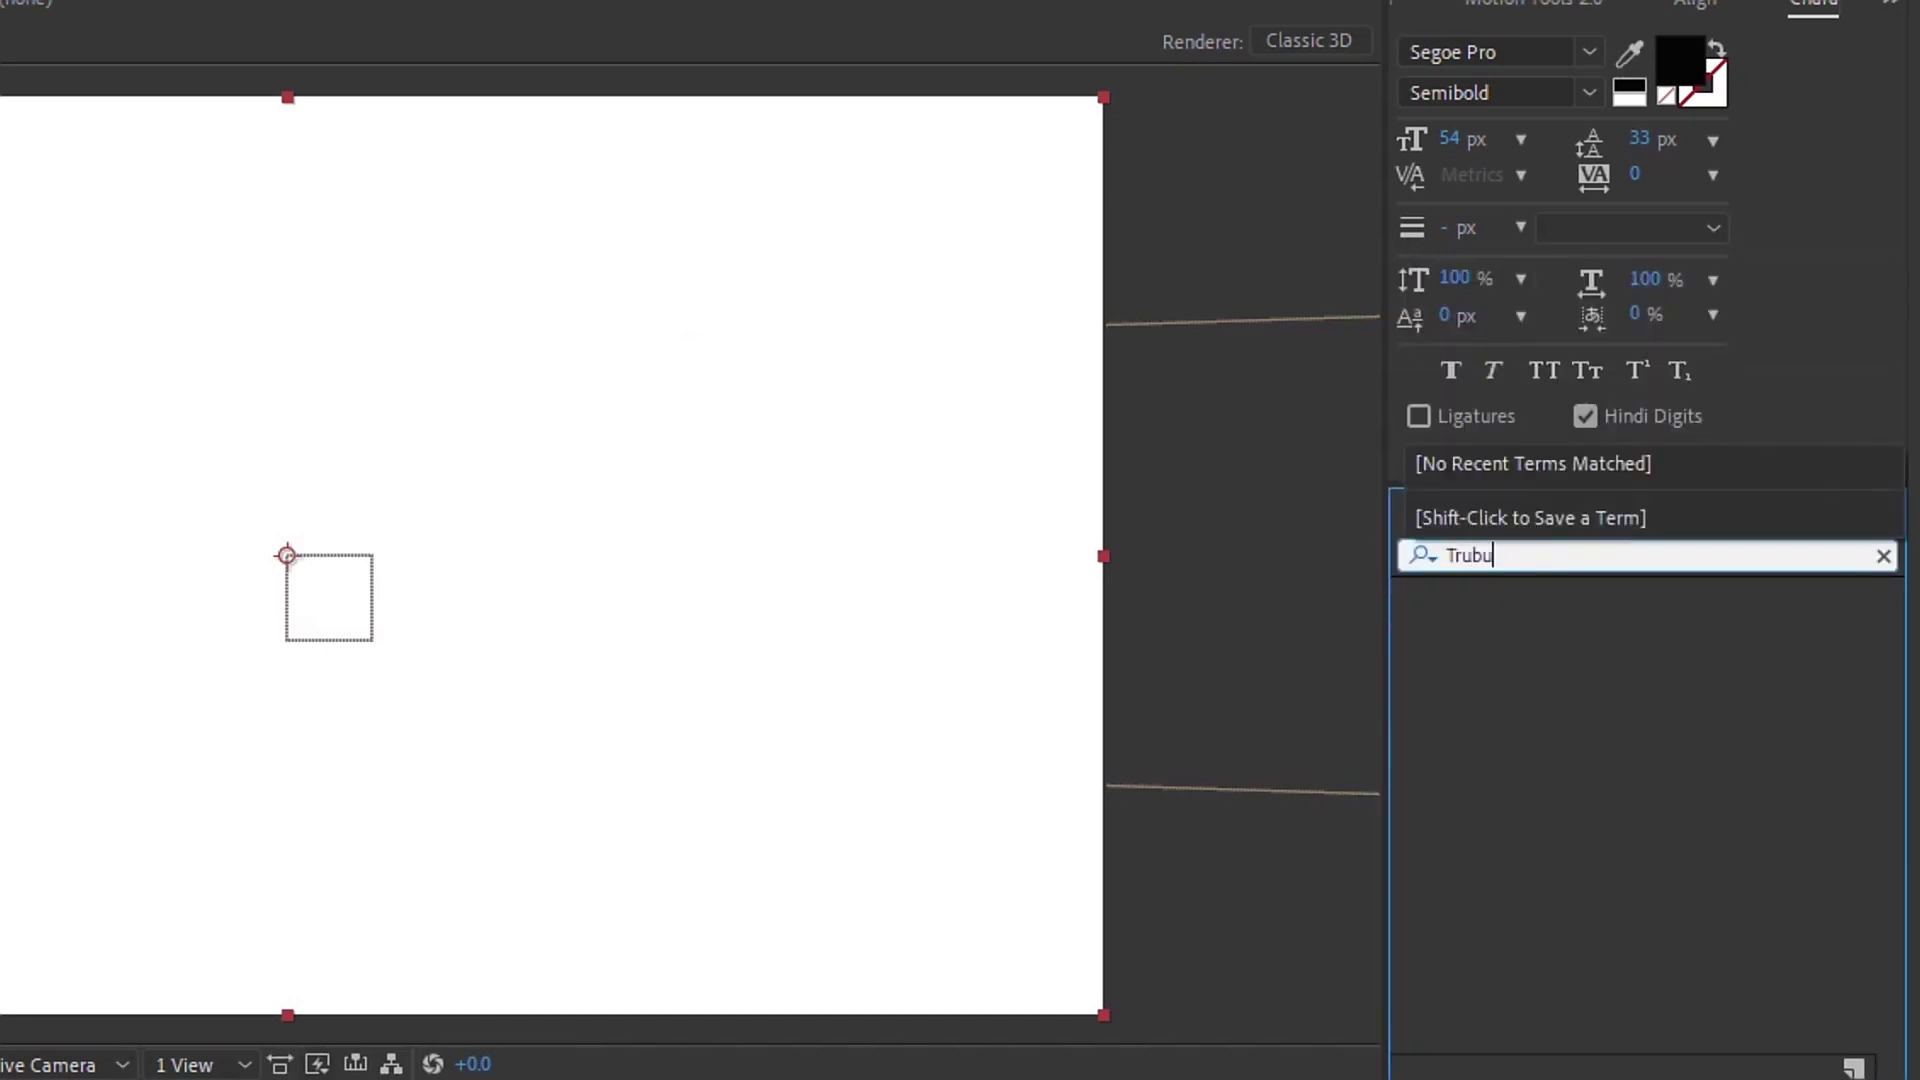
type(" dis")
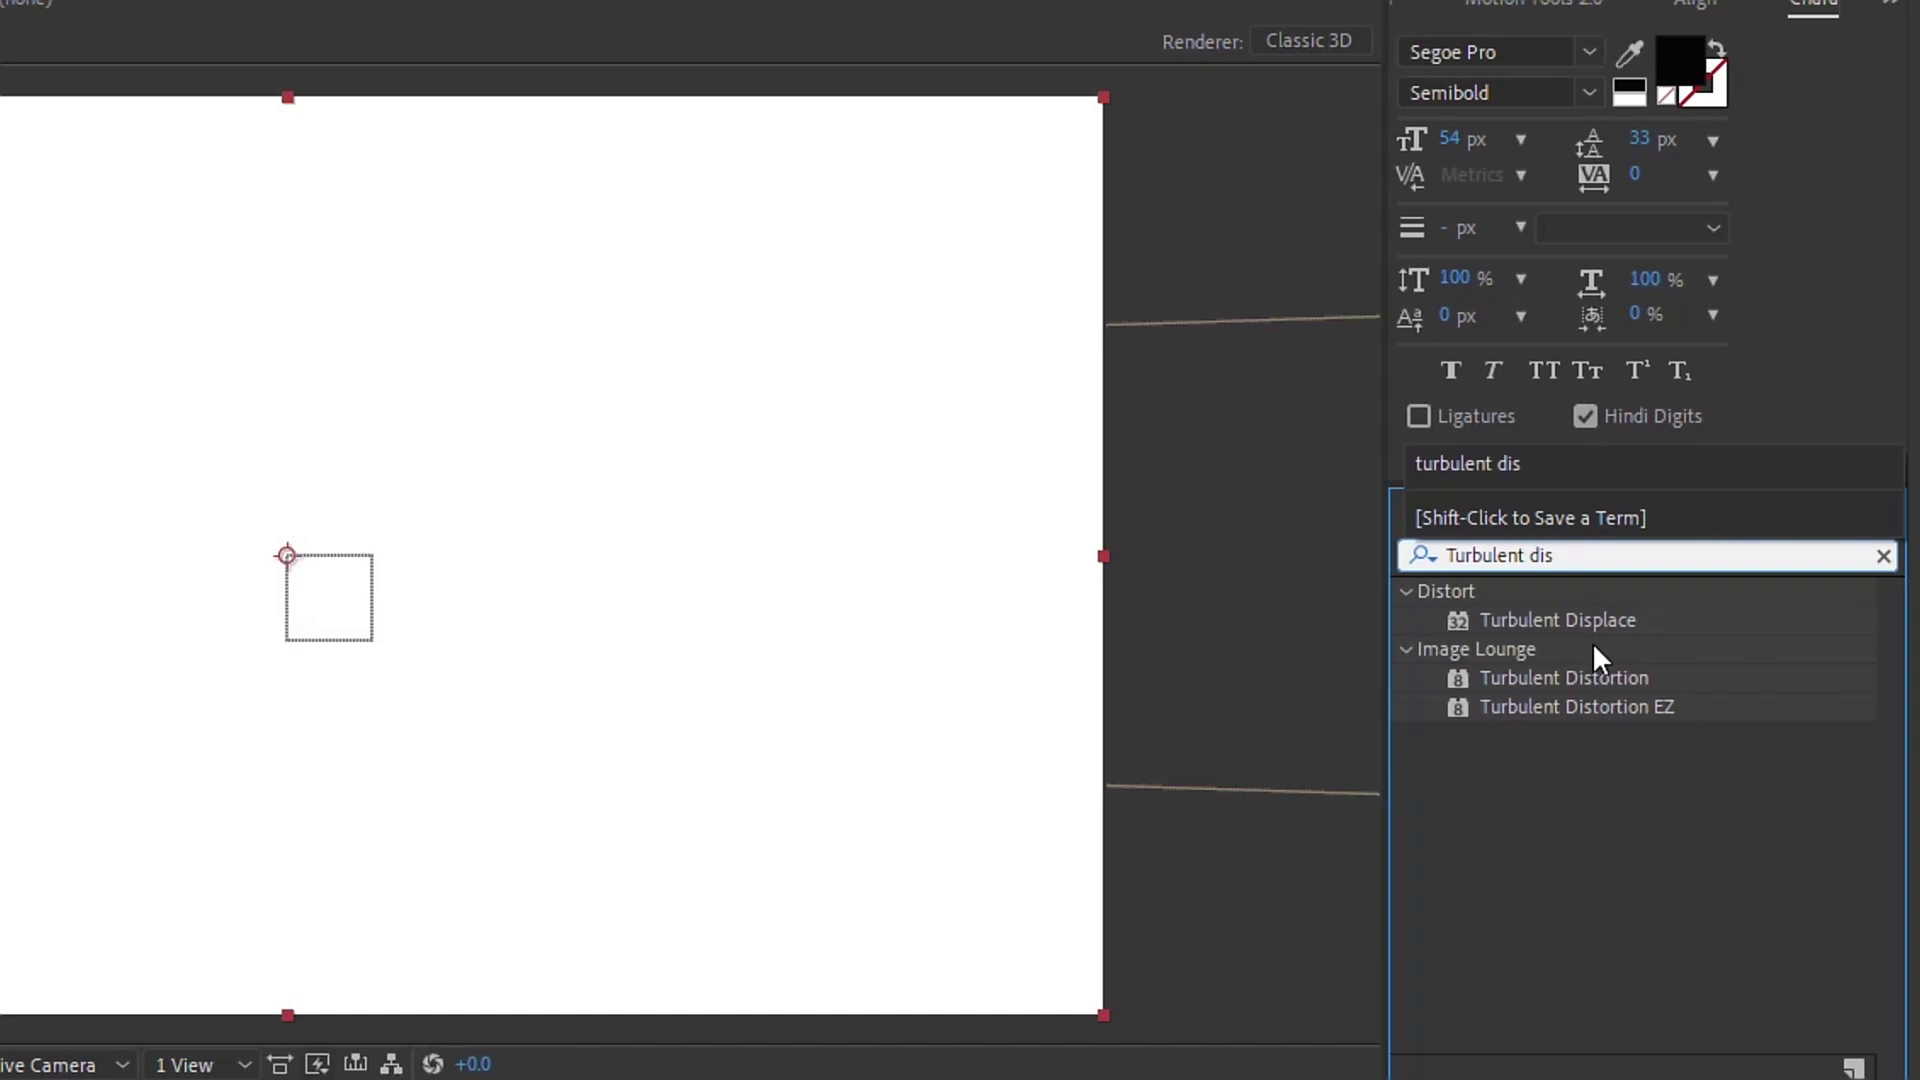
left_click(1584, 630)
Step: Find the Noise & Grain effect Fractal Noise and apply it to the Cloud solid
double_click(1567, 552)
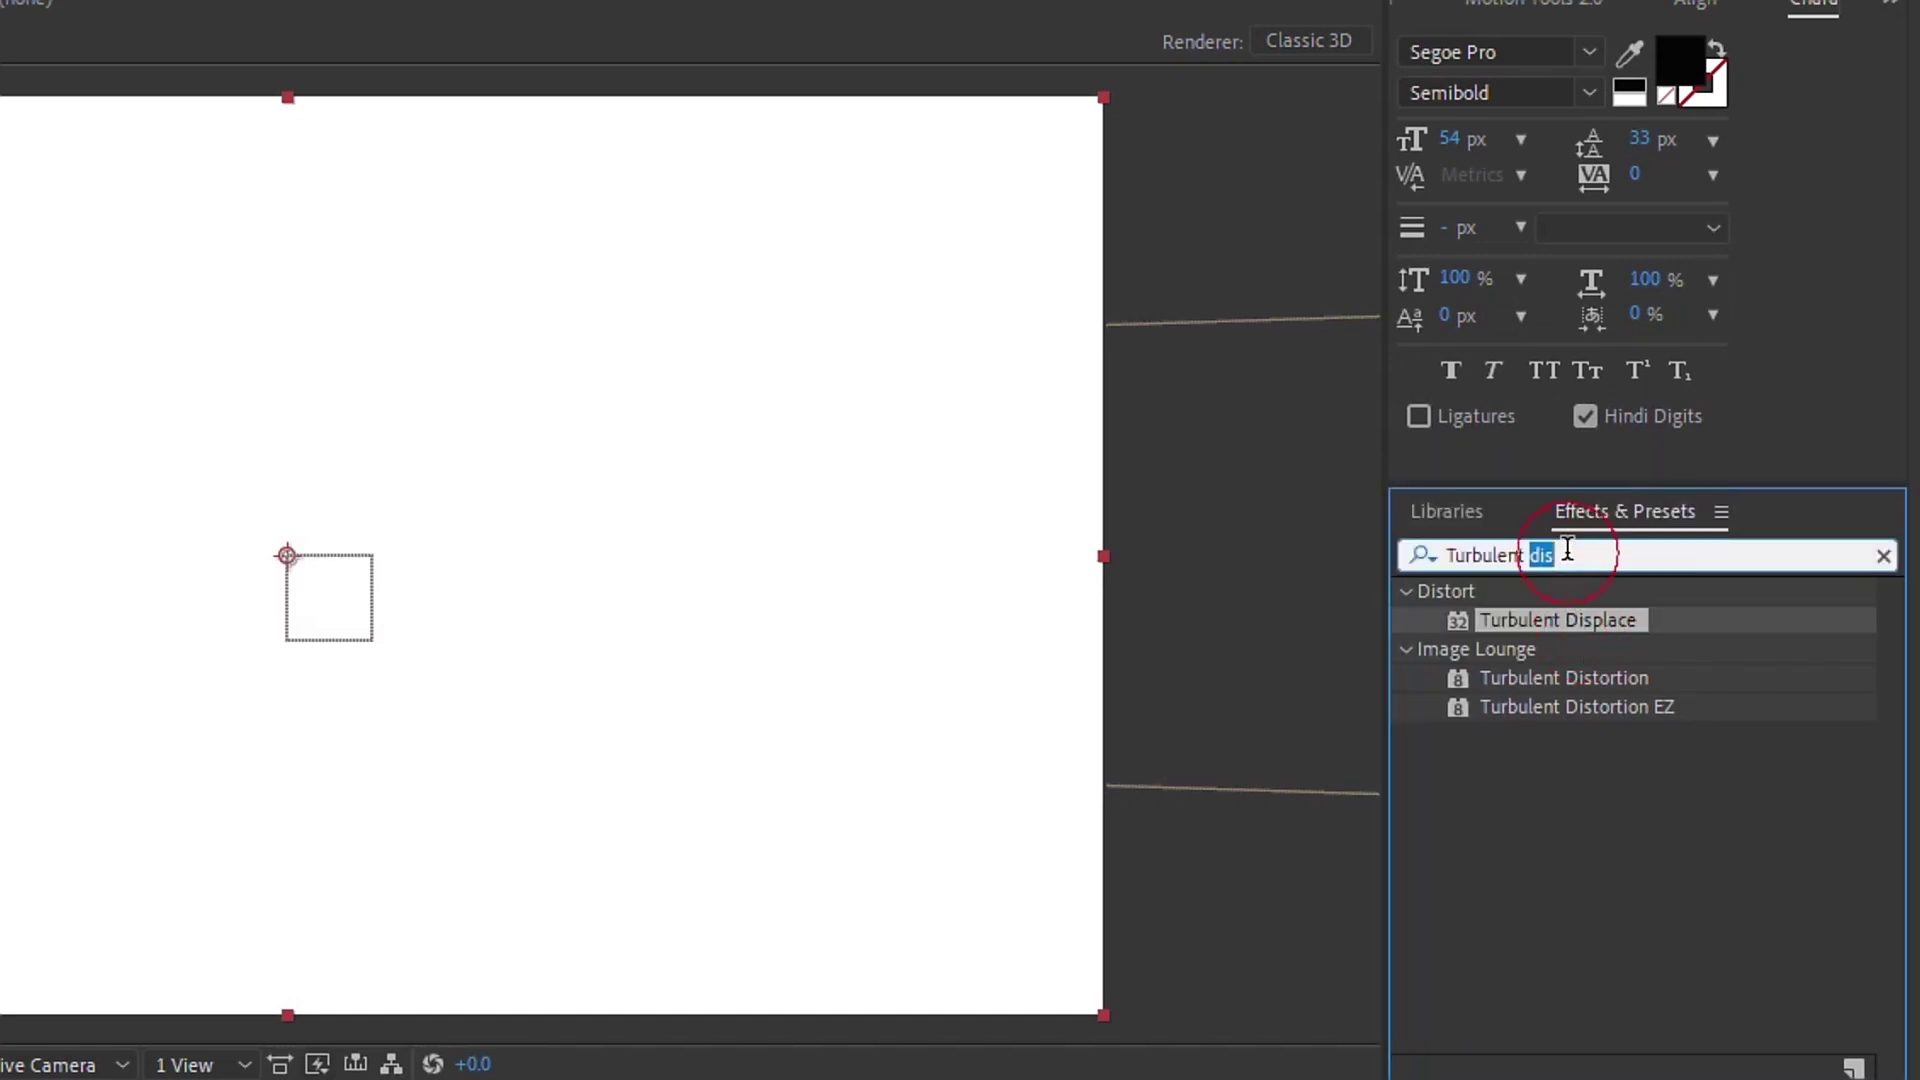
key("ctrl+a")
type("F")
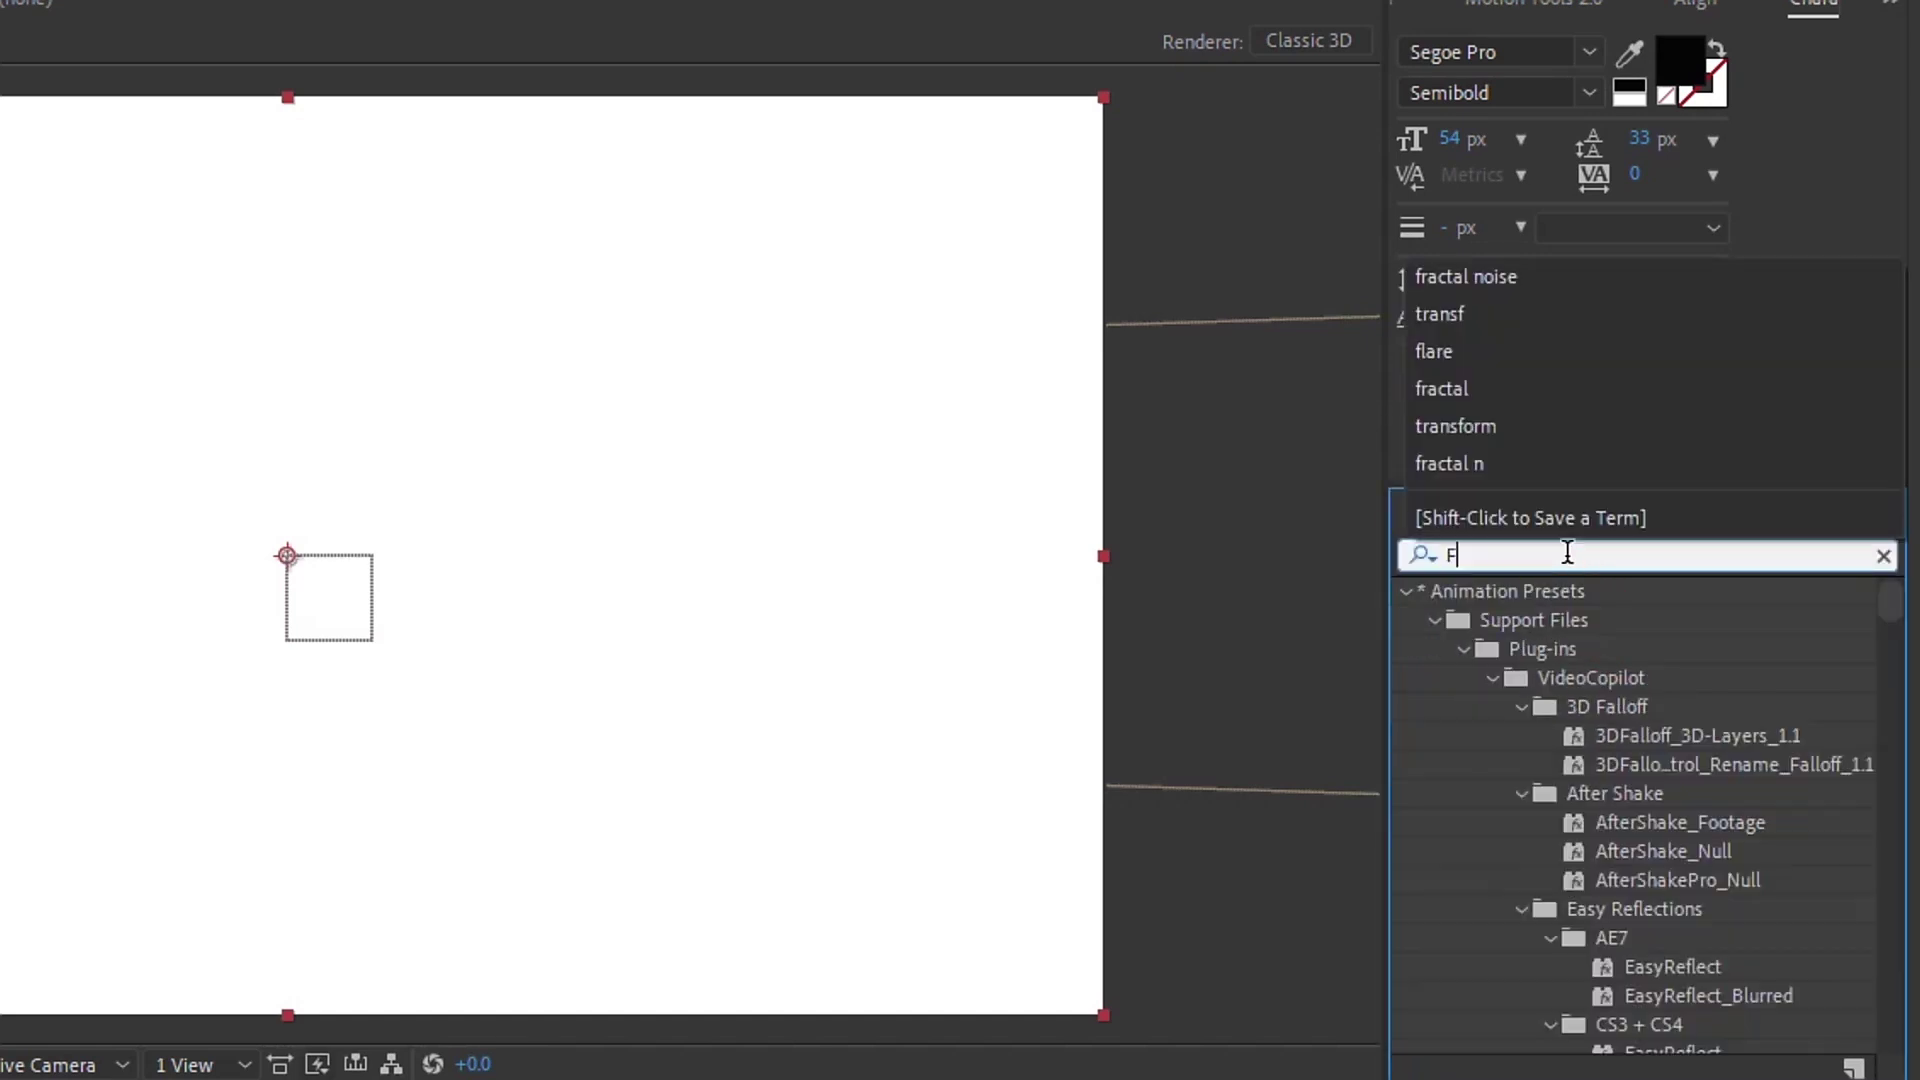
type("ractal Noise")
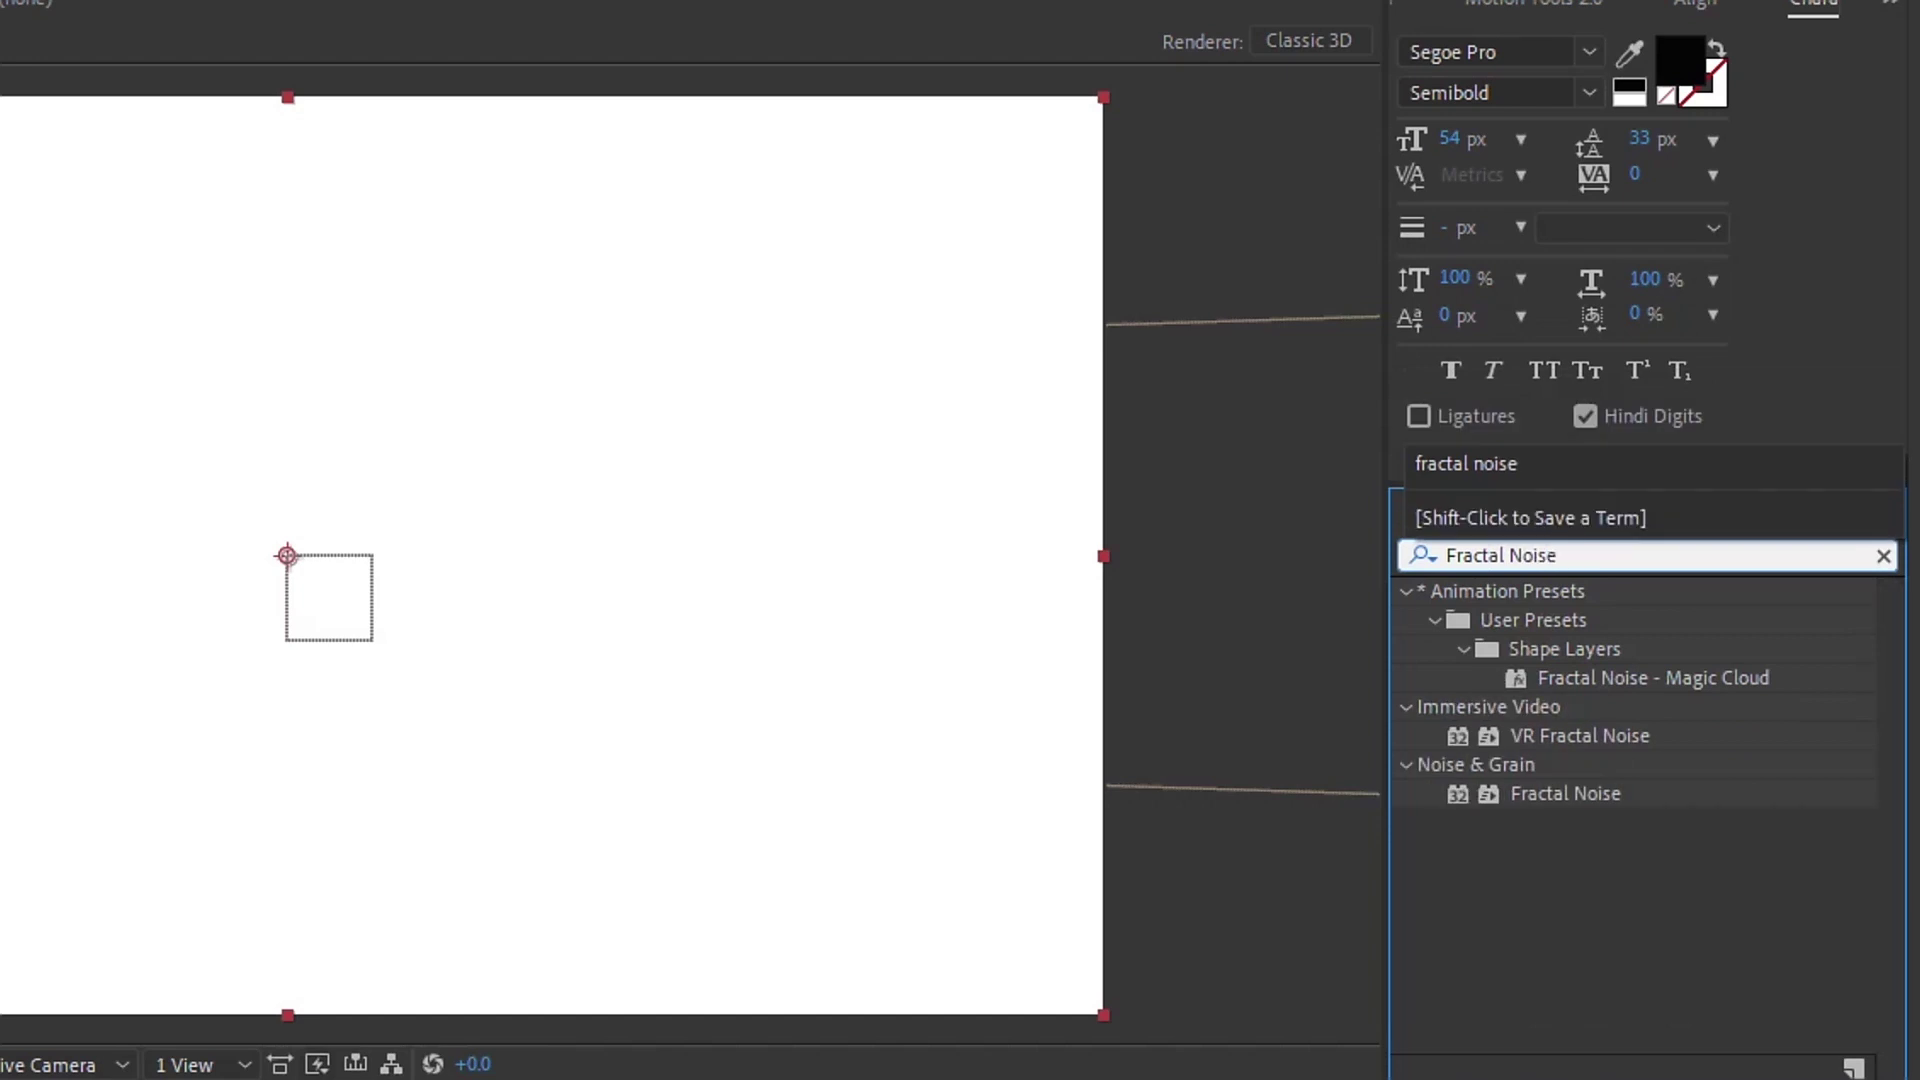
double_click(1560, 793)
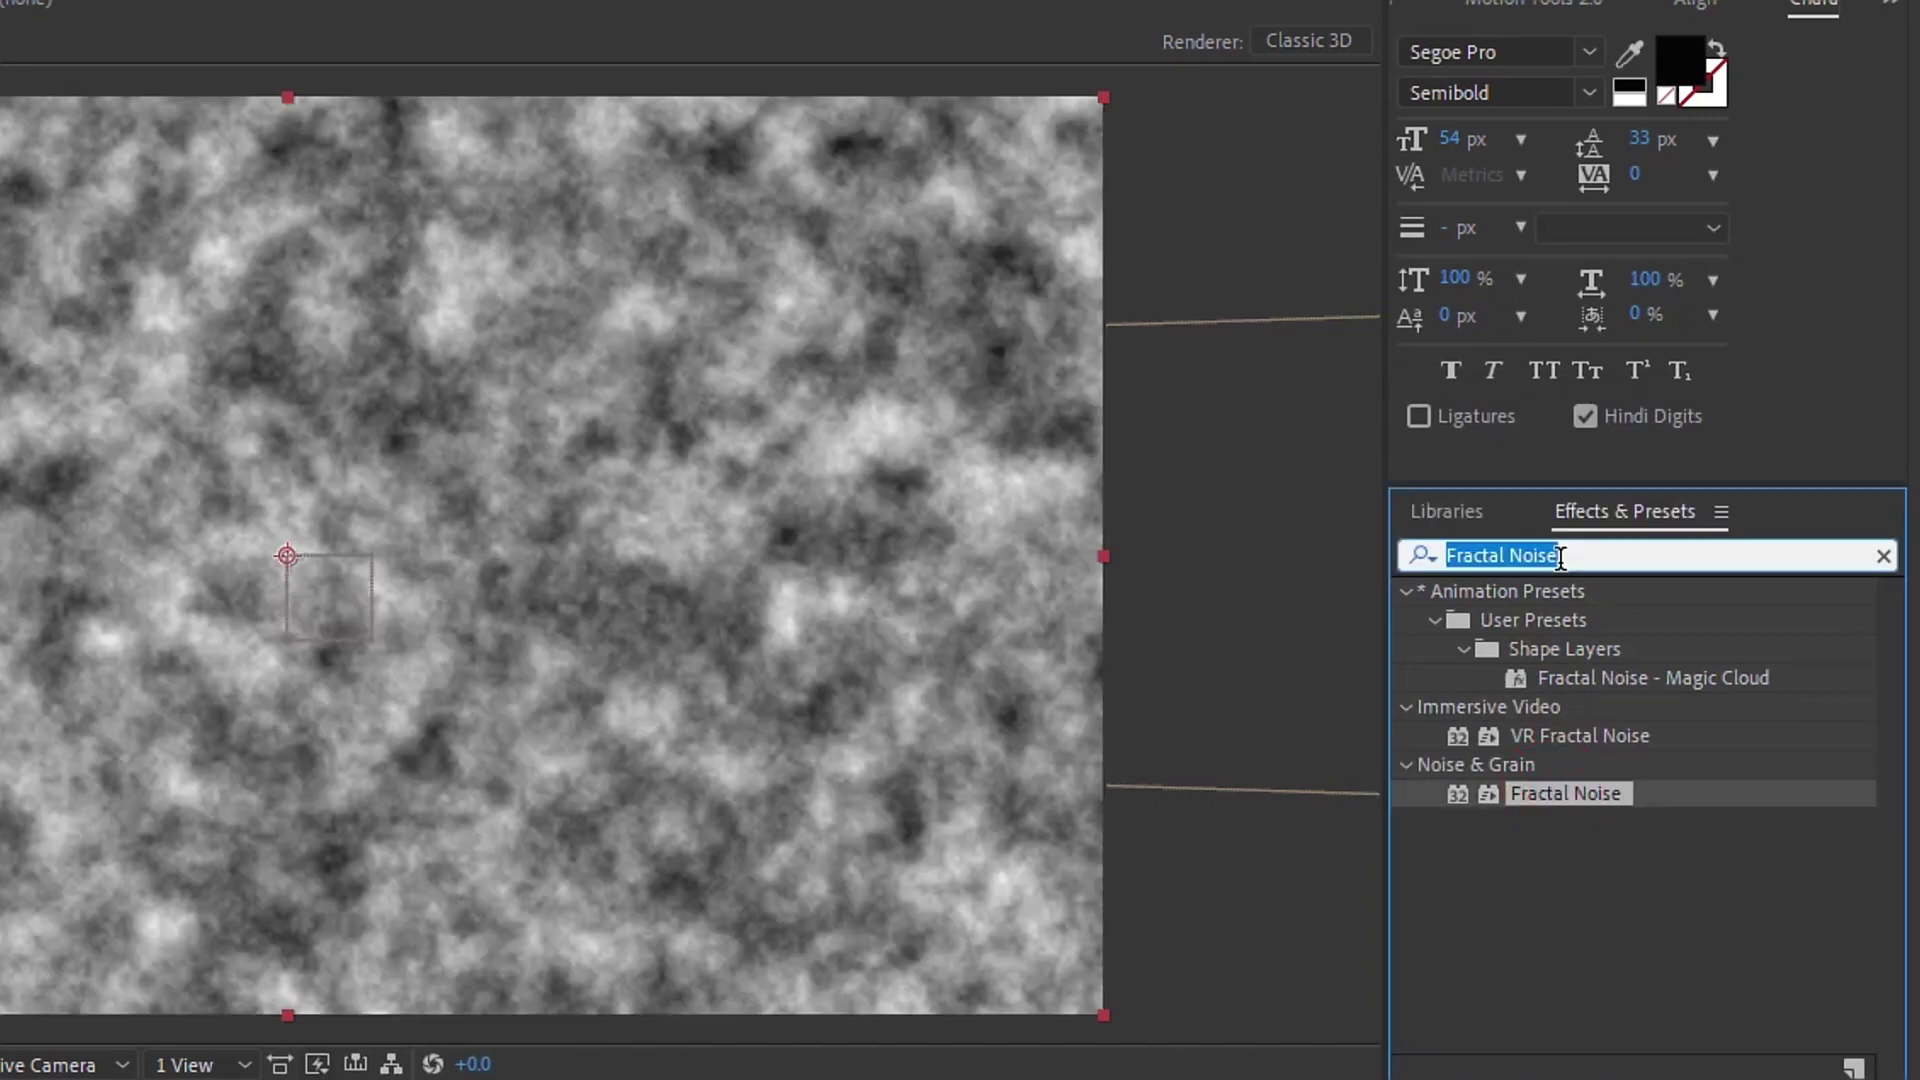
Step: Apply the CC Vector Blur and Curves effects to the Cloud solid
type("CC Vector")
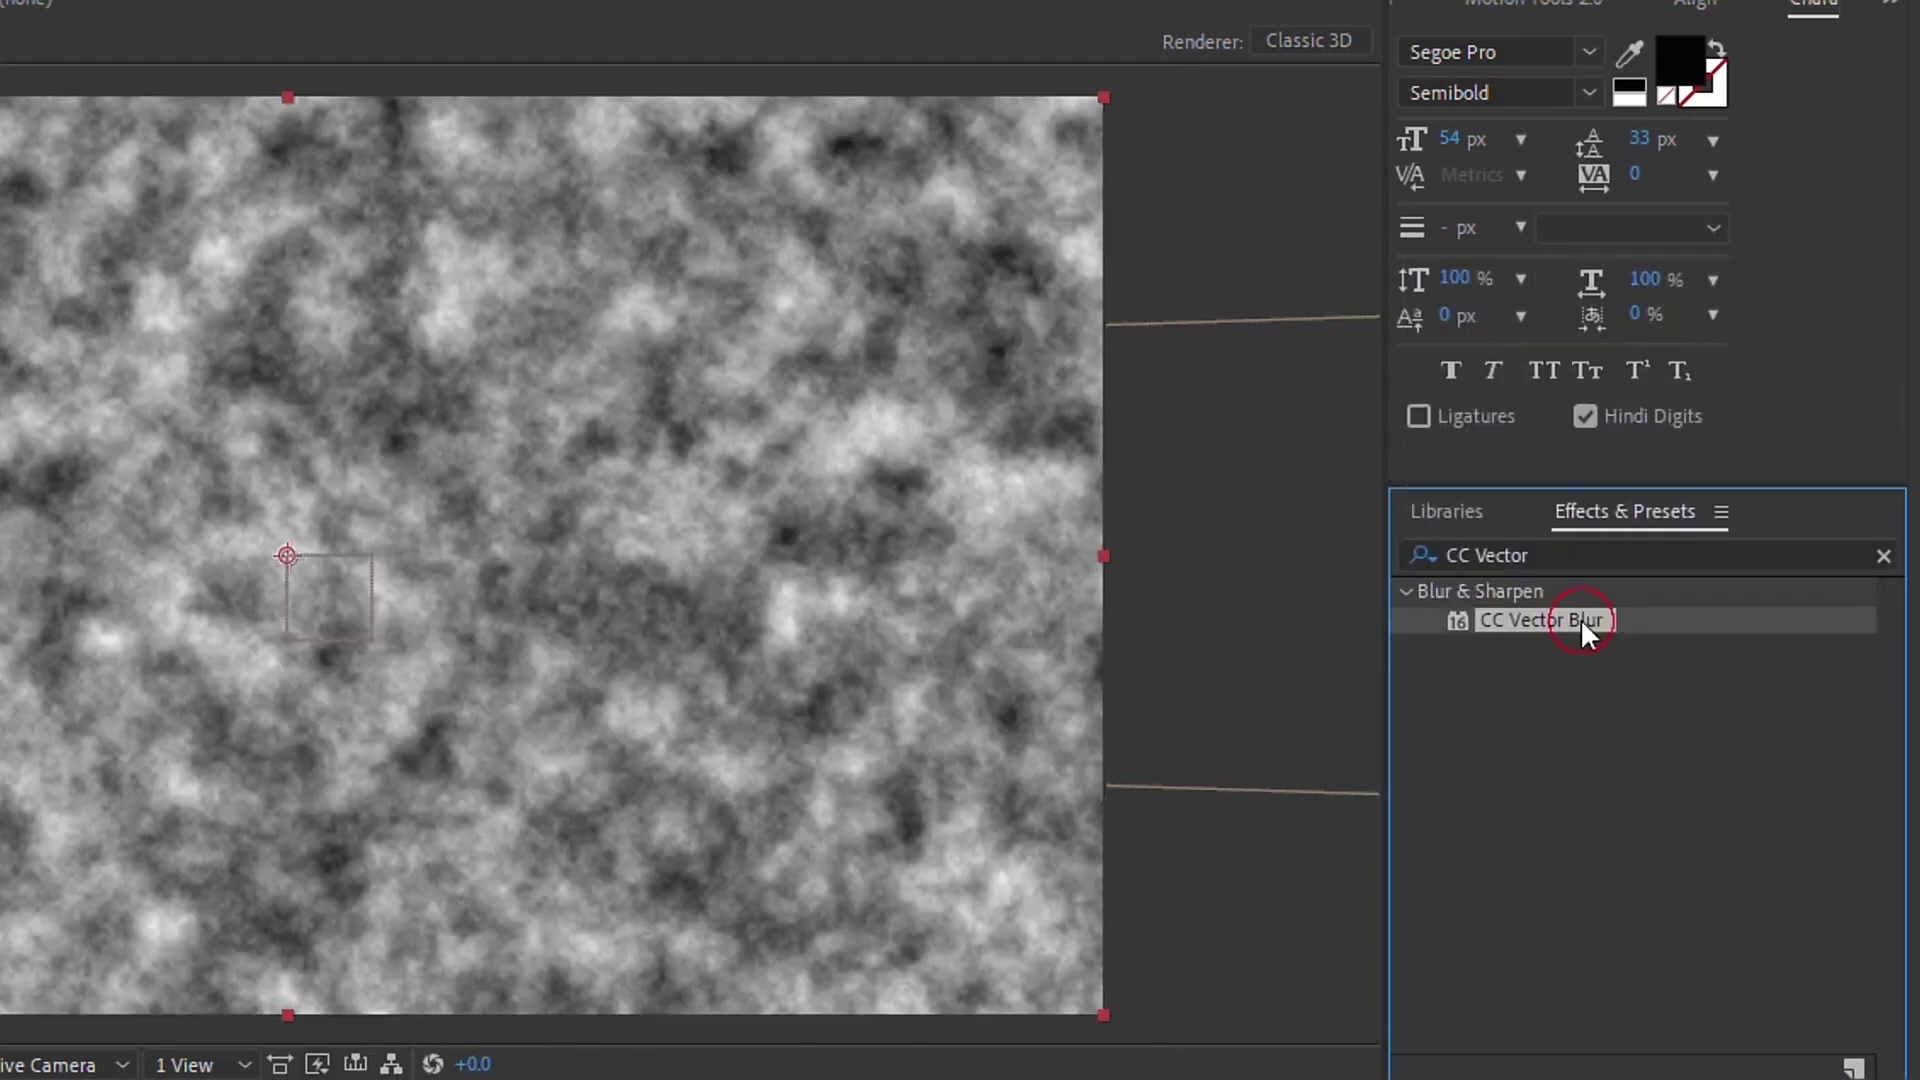
double_click(1554, 556)
type("Cu")
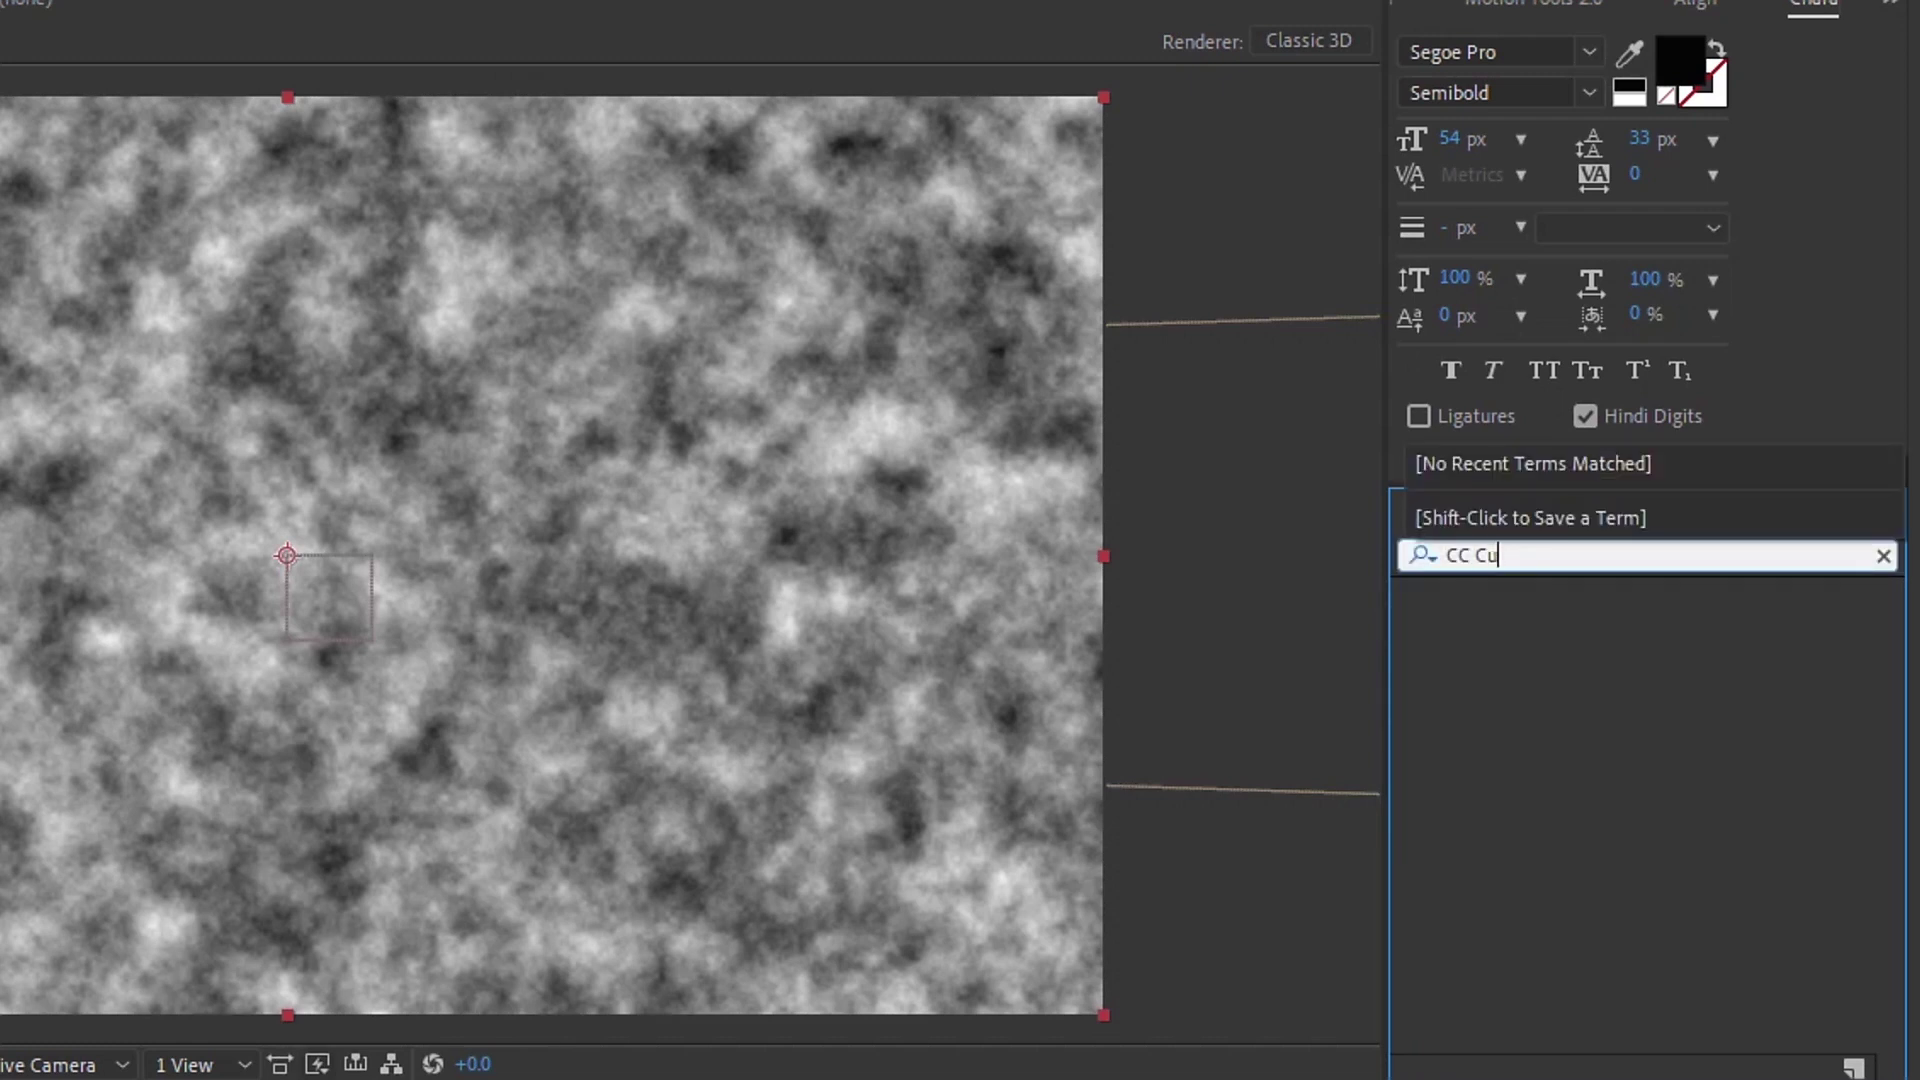
key("BackSpace")
key("BackSpace")
key("BackSpace")
key("BackSpace")
type("urves")
left_click(1538, 967)
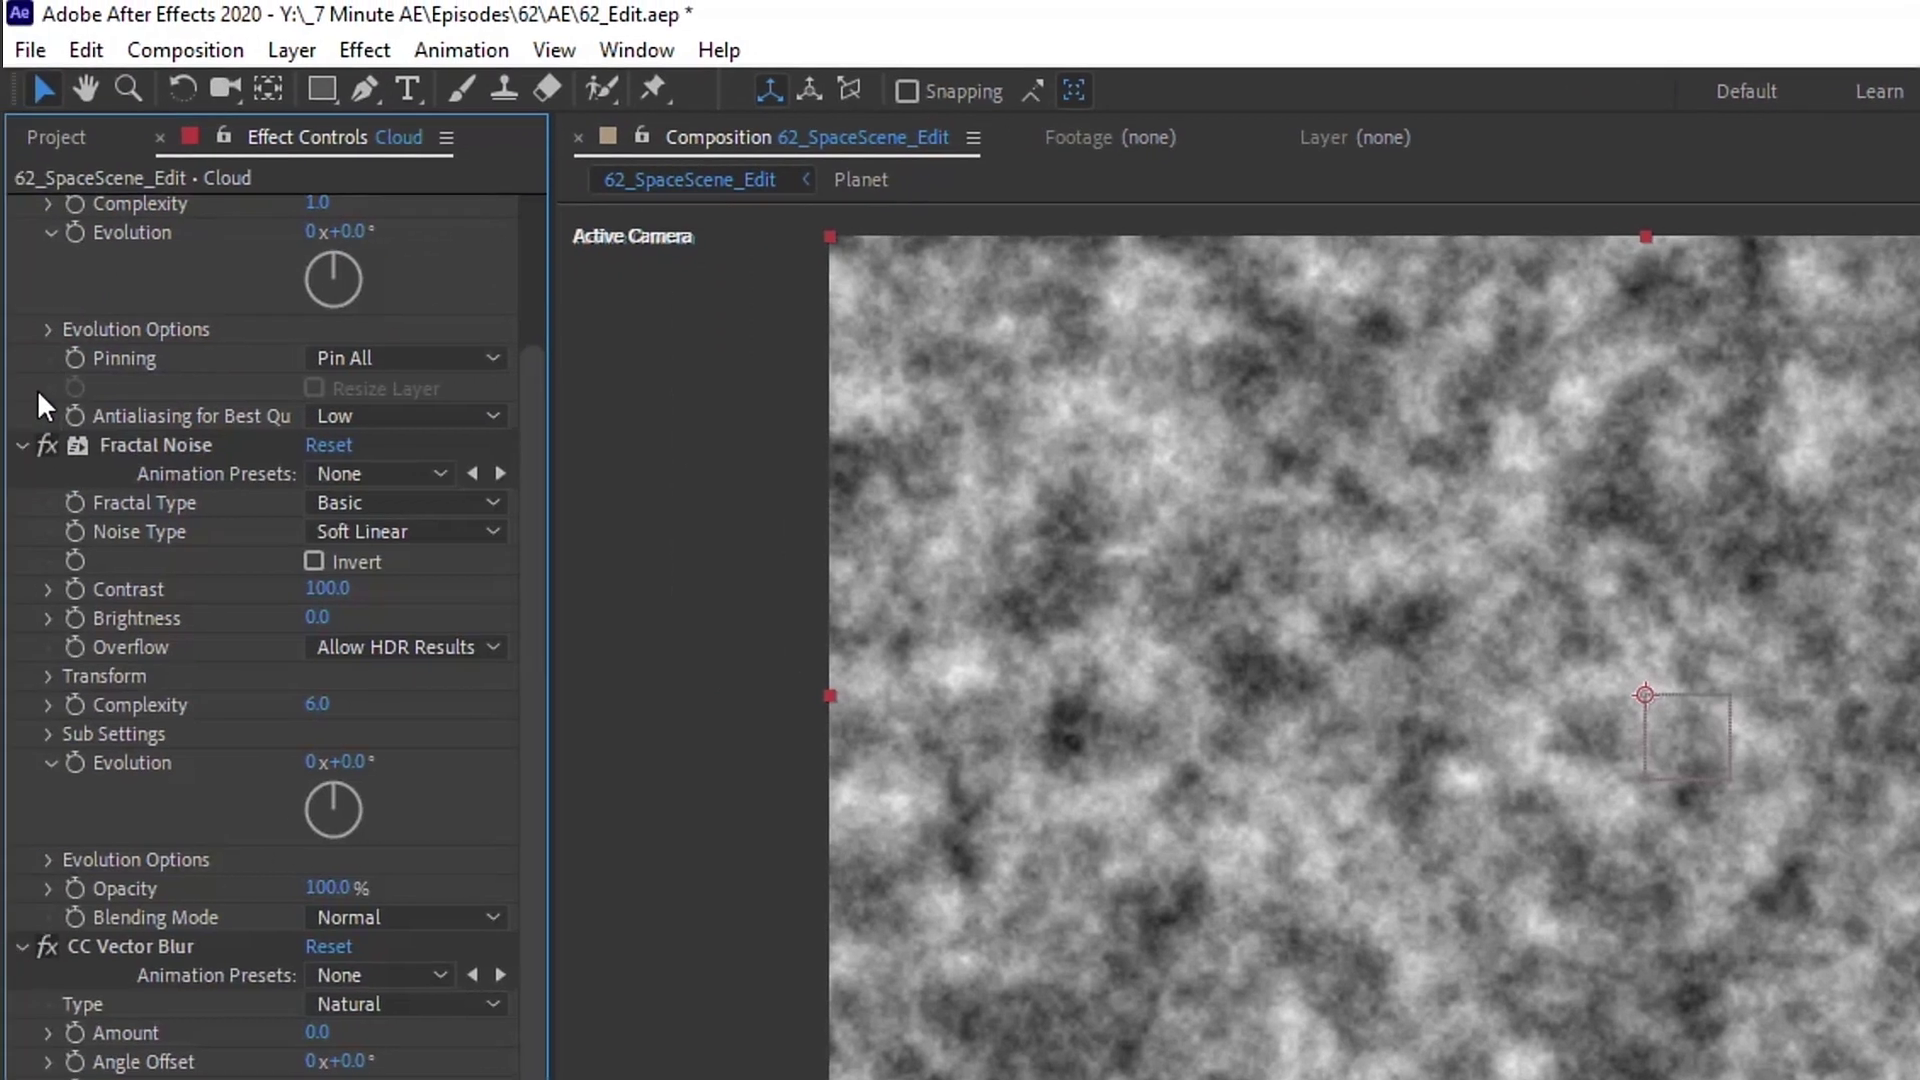
Step: Set the Cloud's Turbulent Displace Amount to 180 and Size to 50, and drive its Evolution with the expression time*50
left_click(22, 445)
left_click(20, 653)
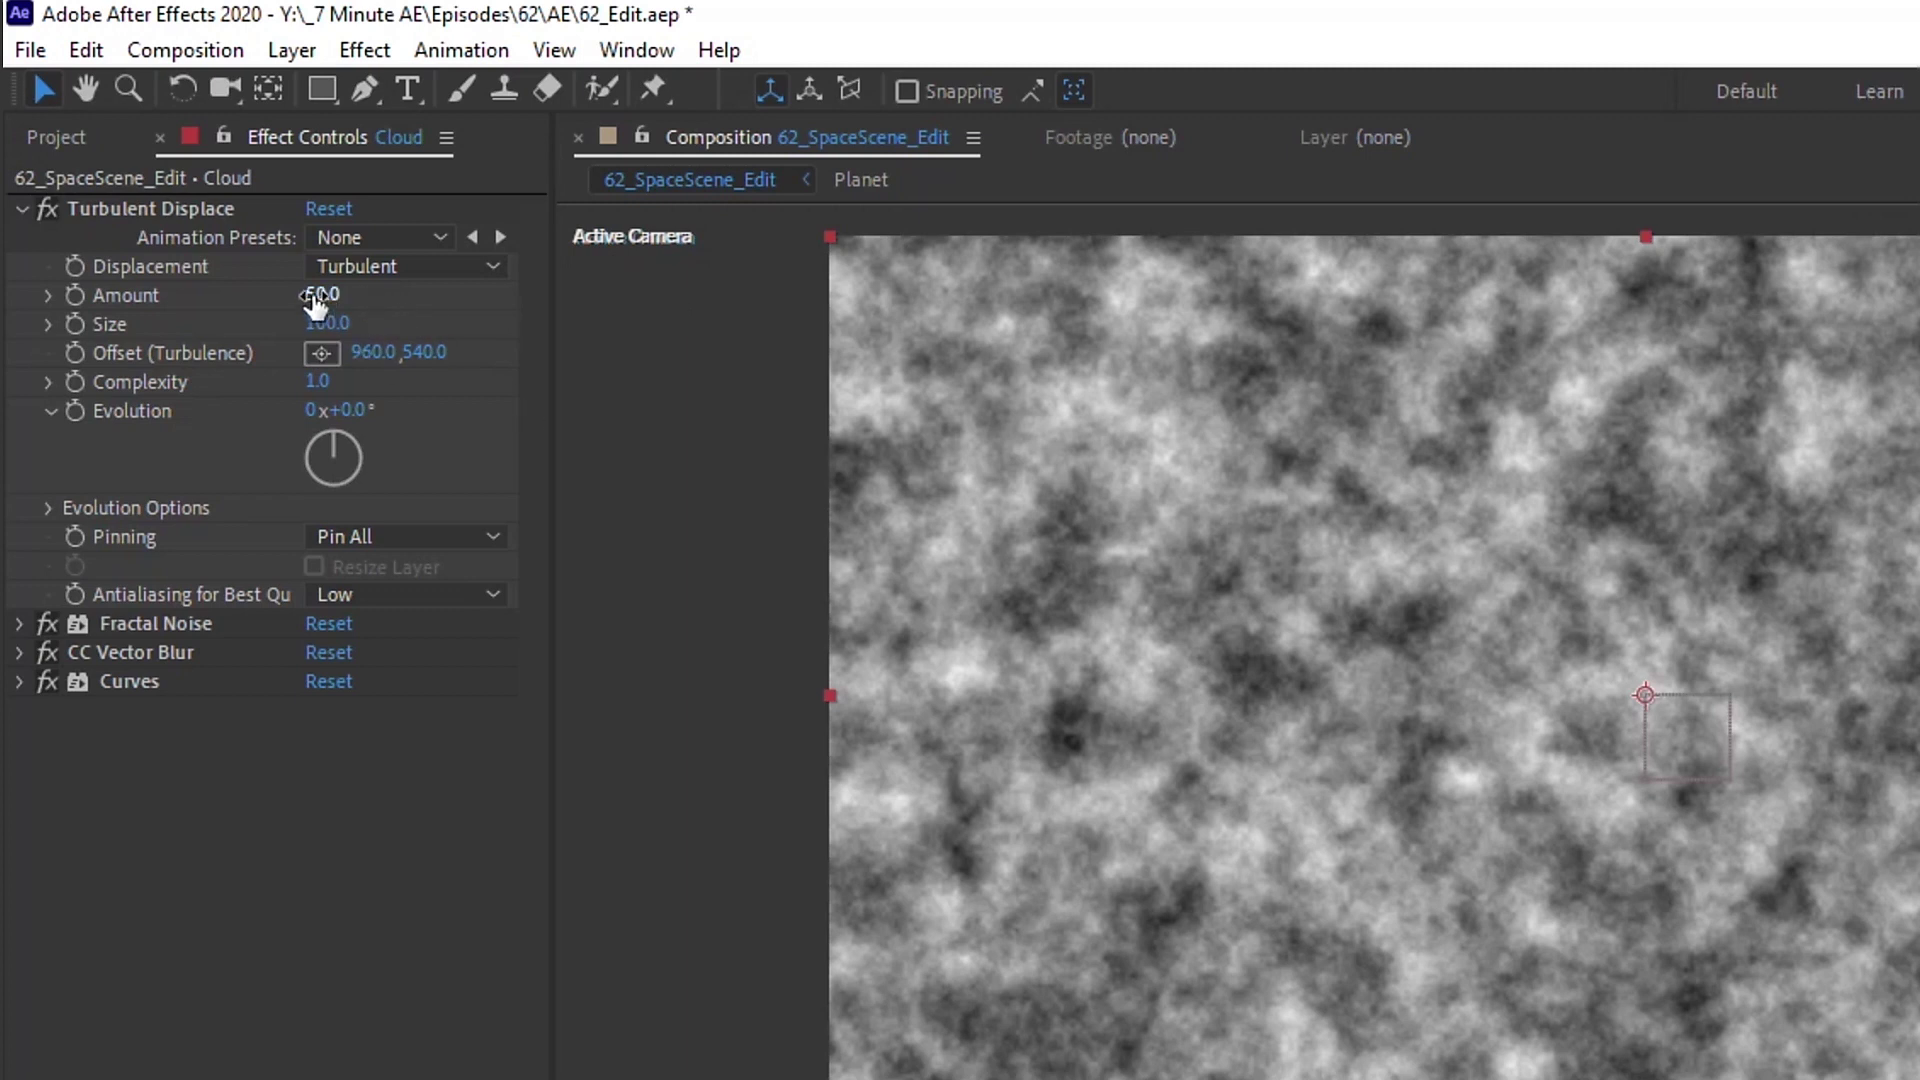
left_click(318, 296)
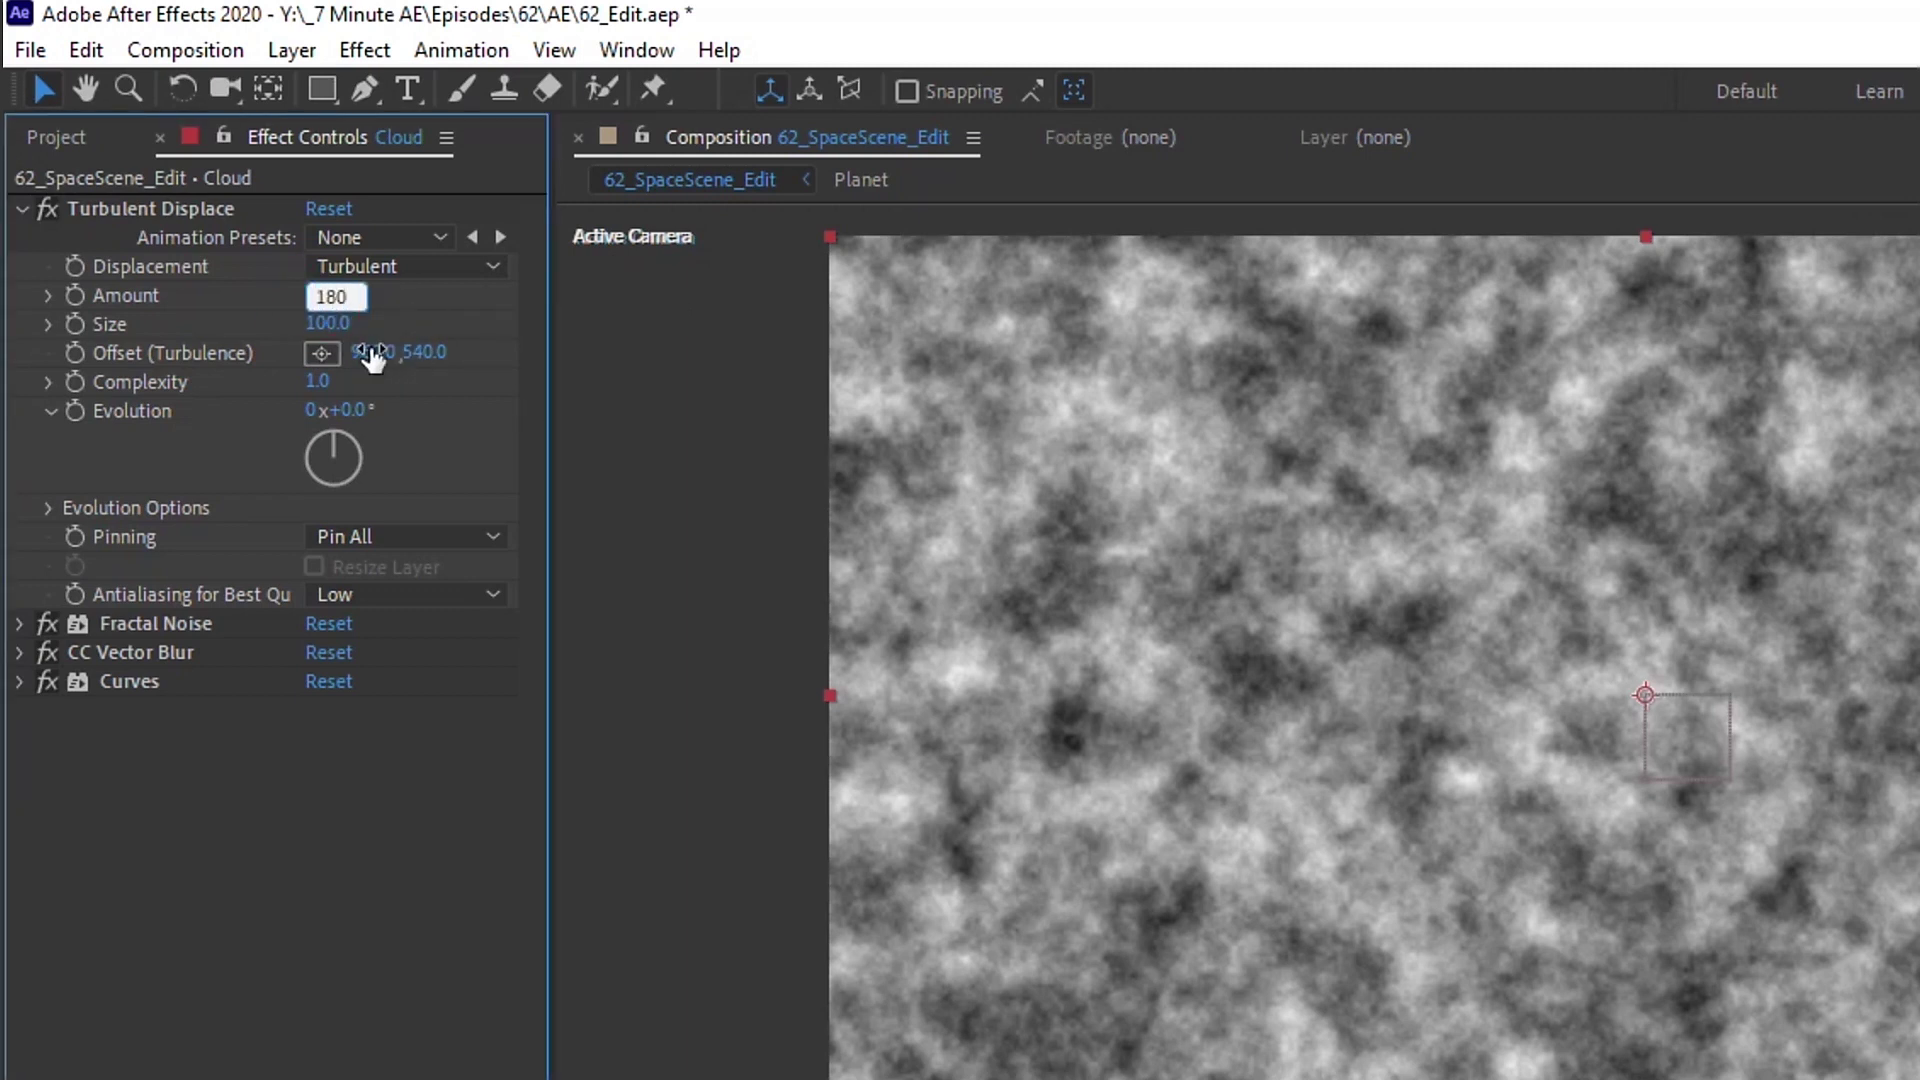
key("Return")
left_click(331, 326)
type("50")
left_click(448, 436)
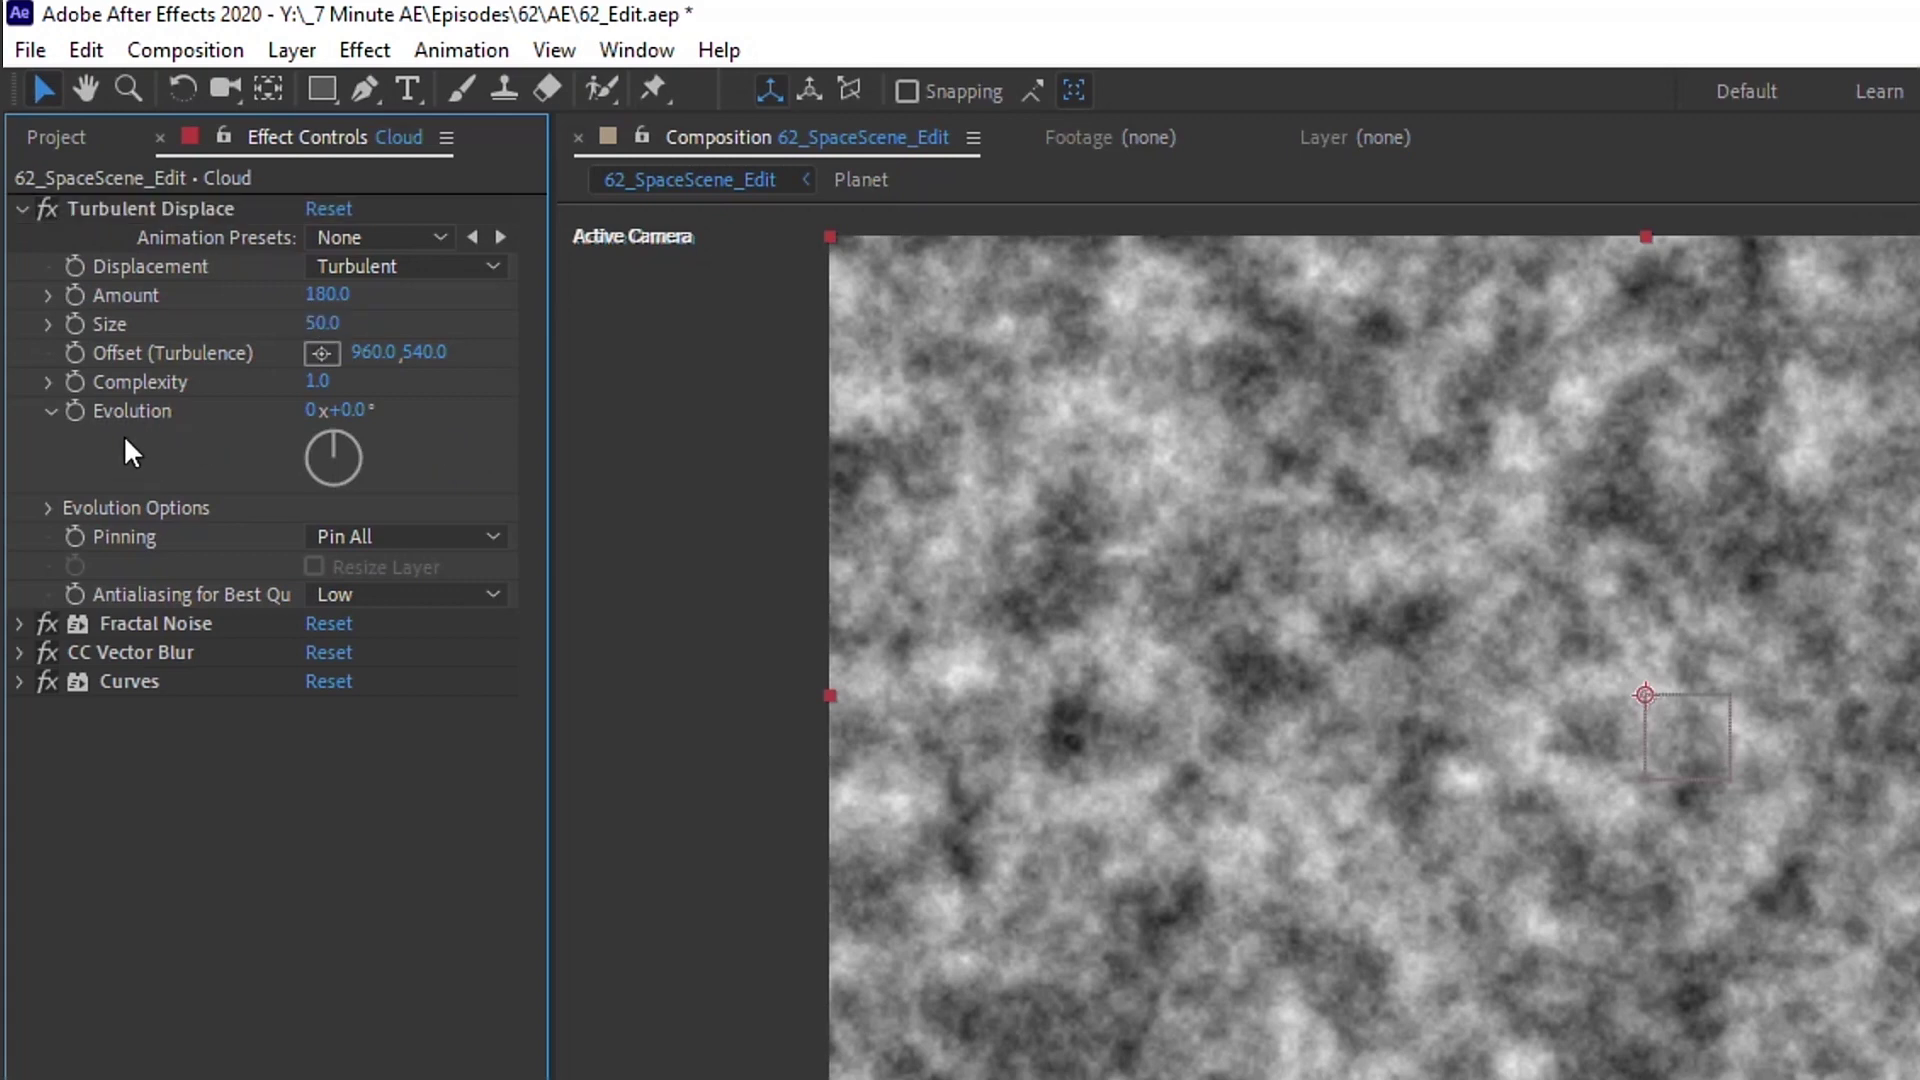
left_click(76, 411, "alt")
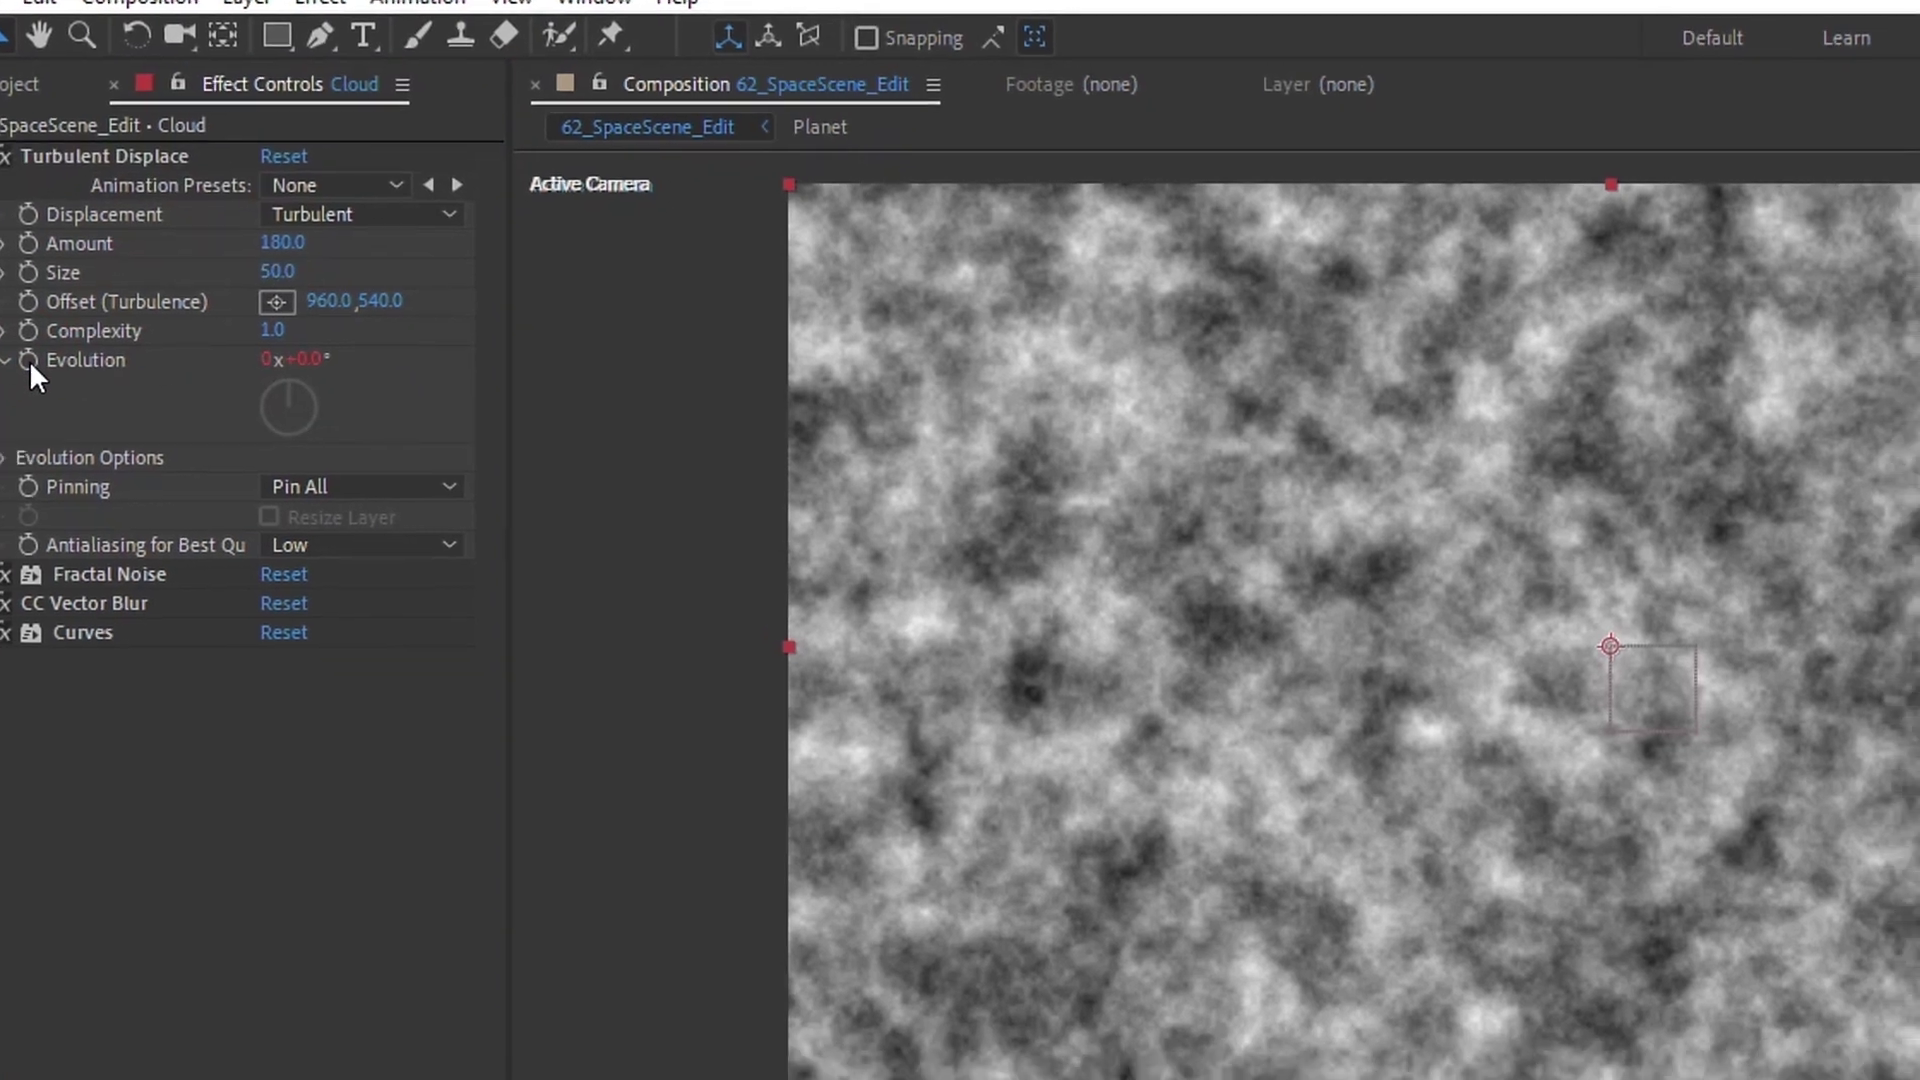
type("time*50")
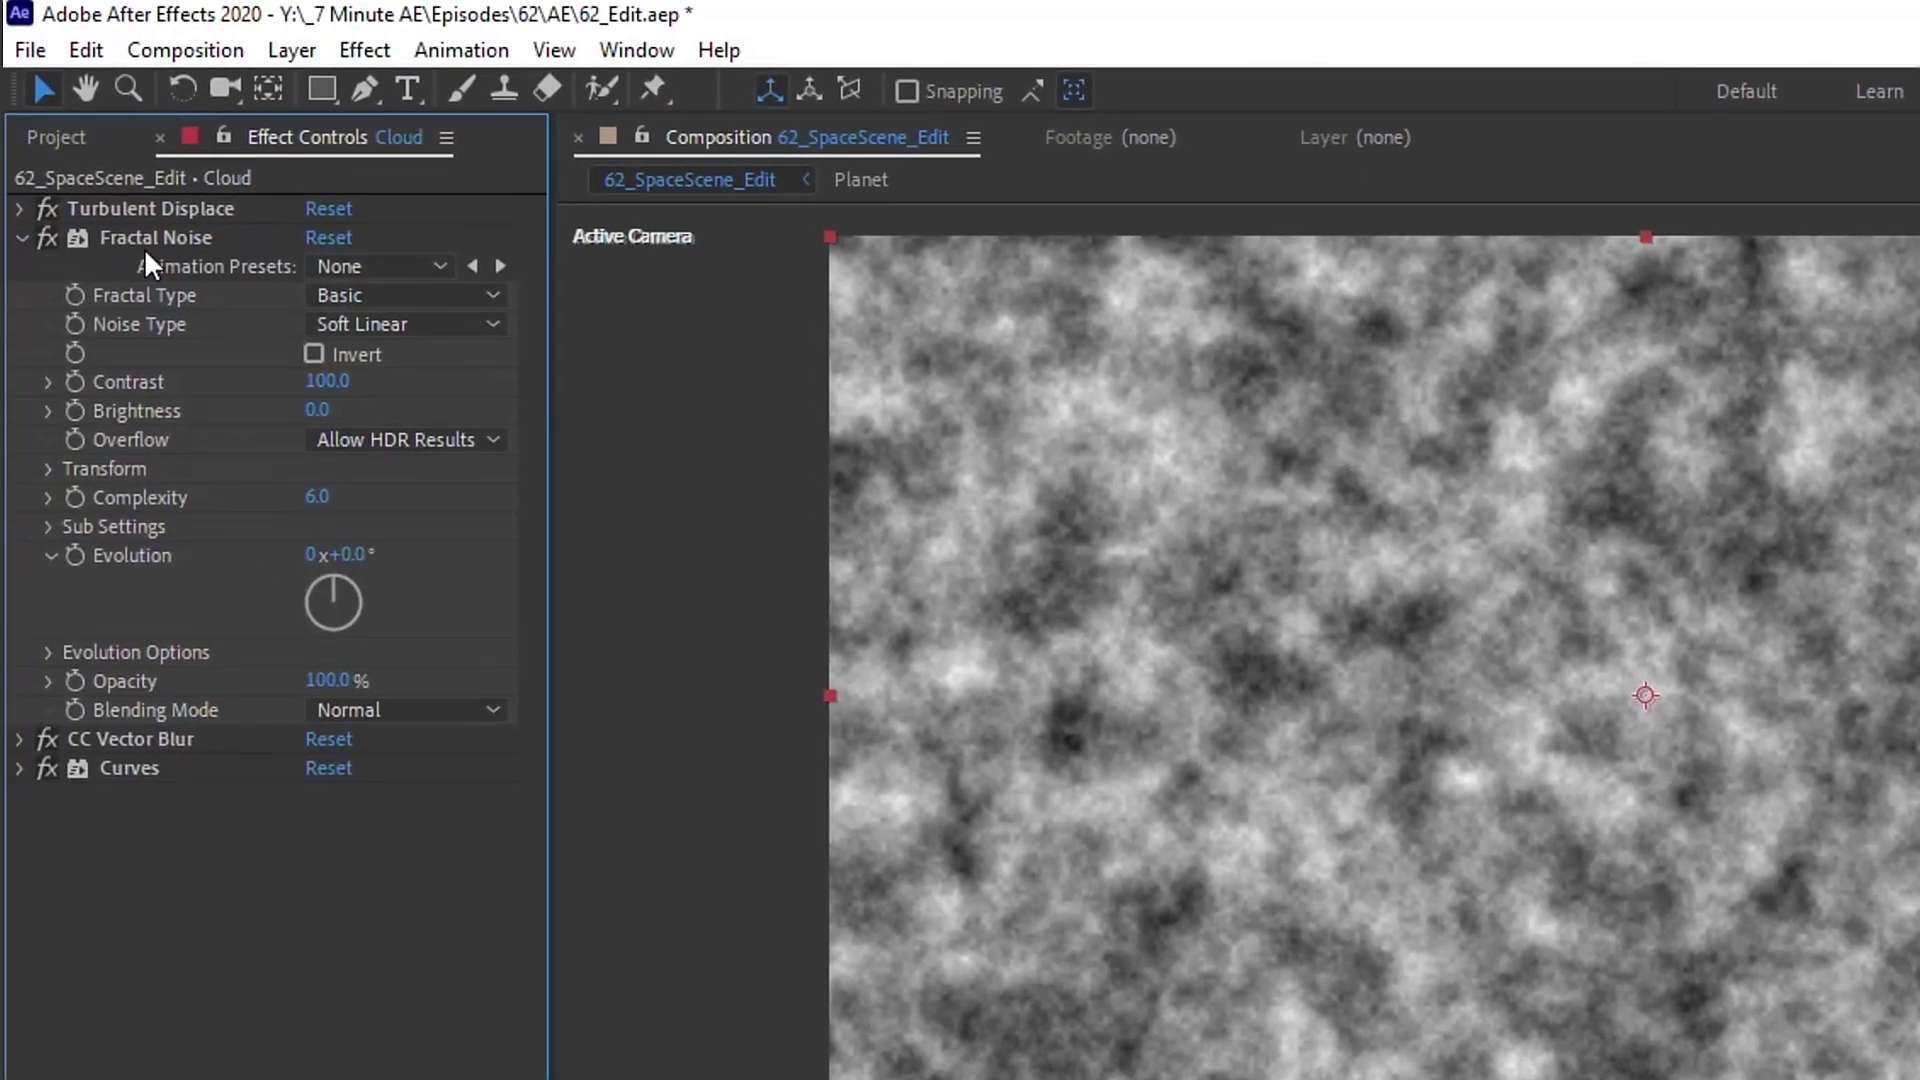
Step: Set the Cloud's Fractal Noise Contrast to 125 and Brightness to -50, and drive its Evolution with the expression time*50
left_click(330, 381)
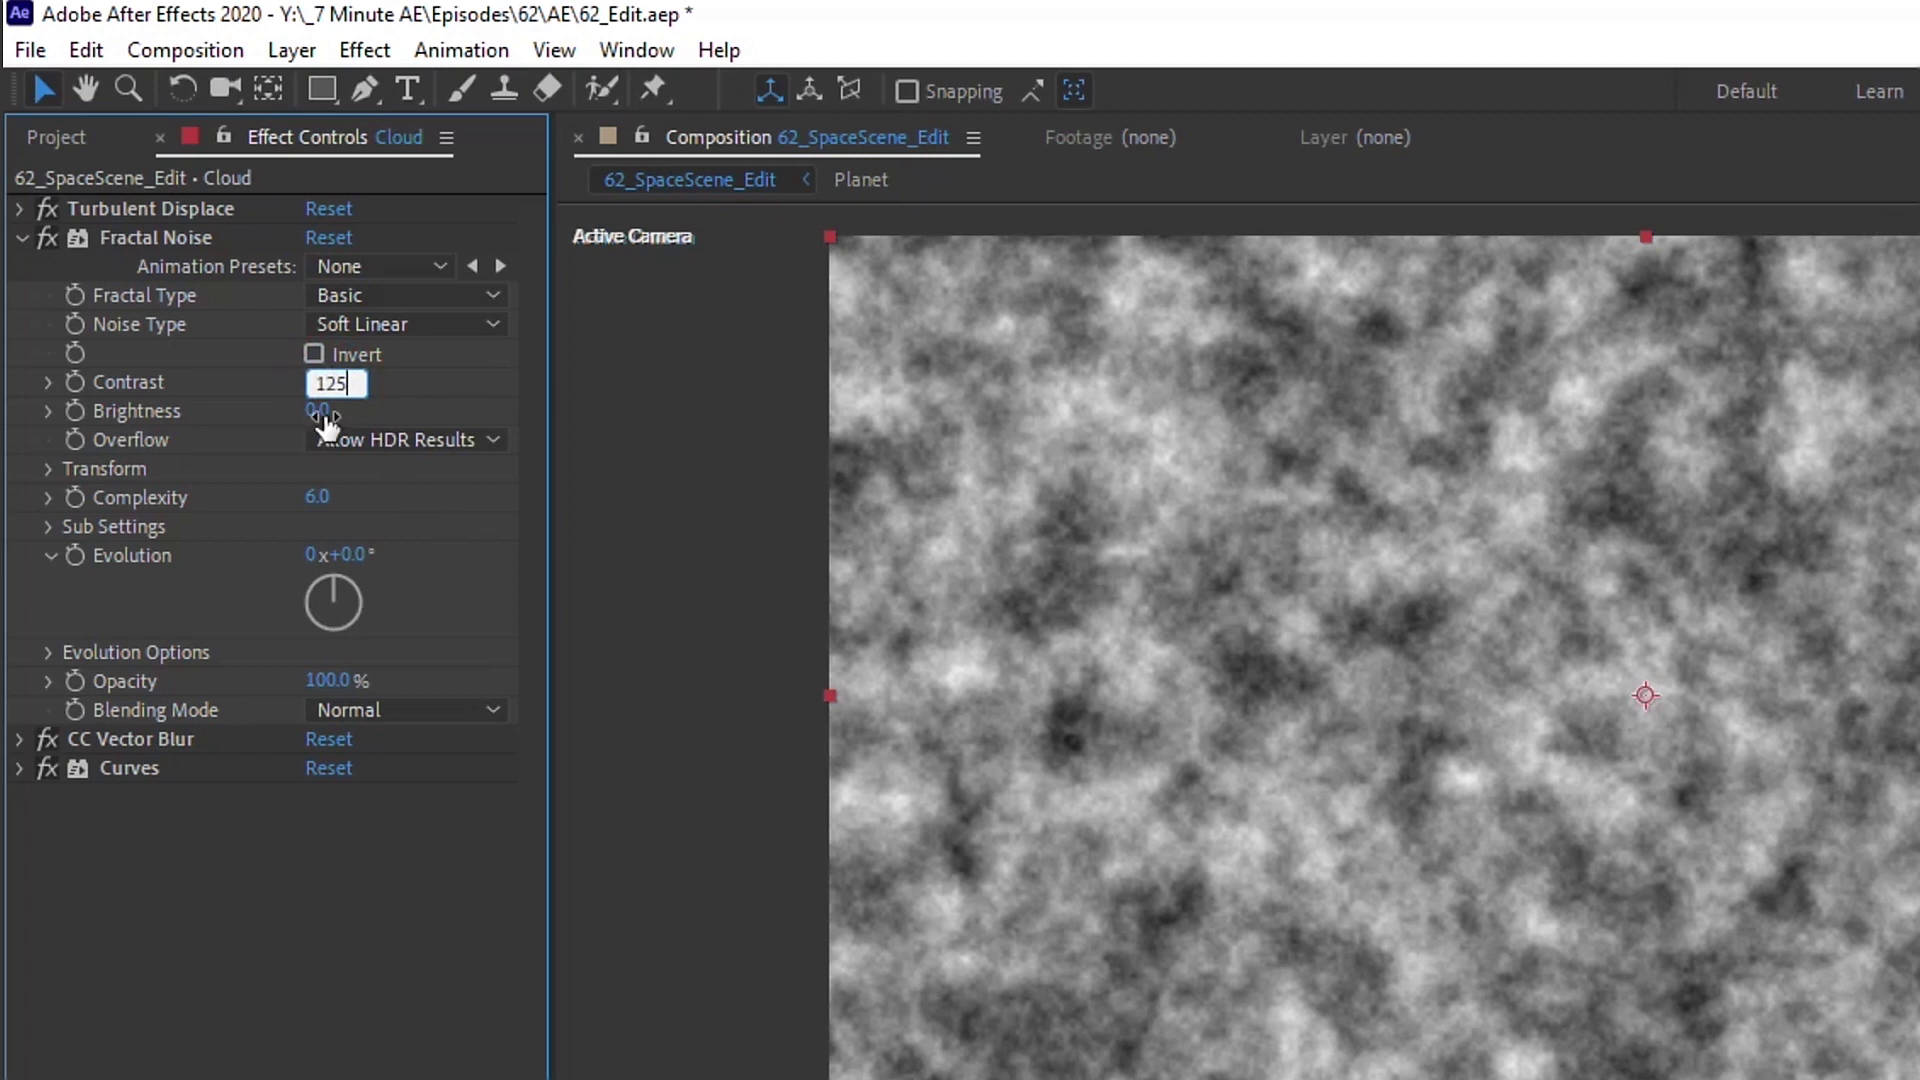
left_click(318, 411)
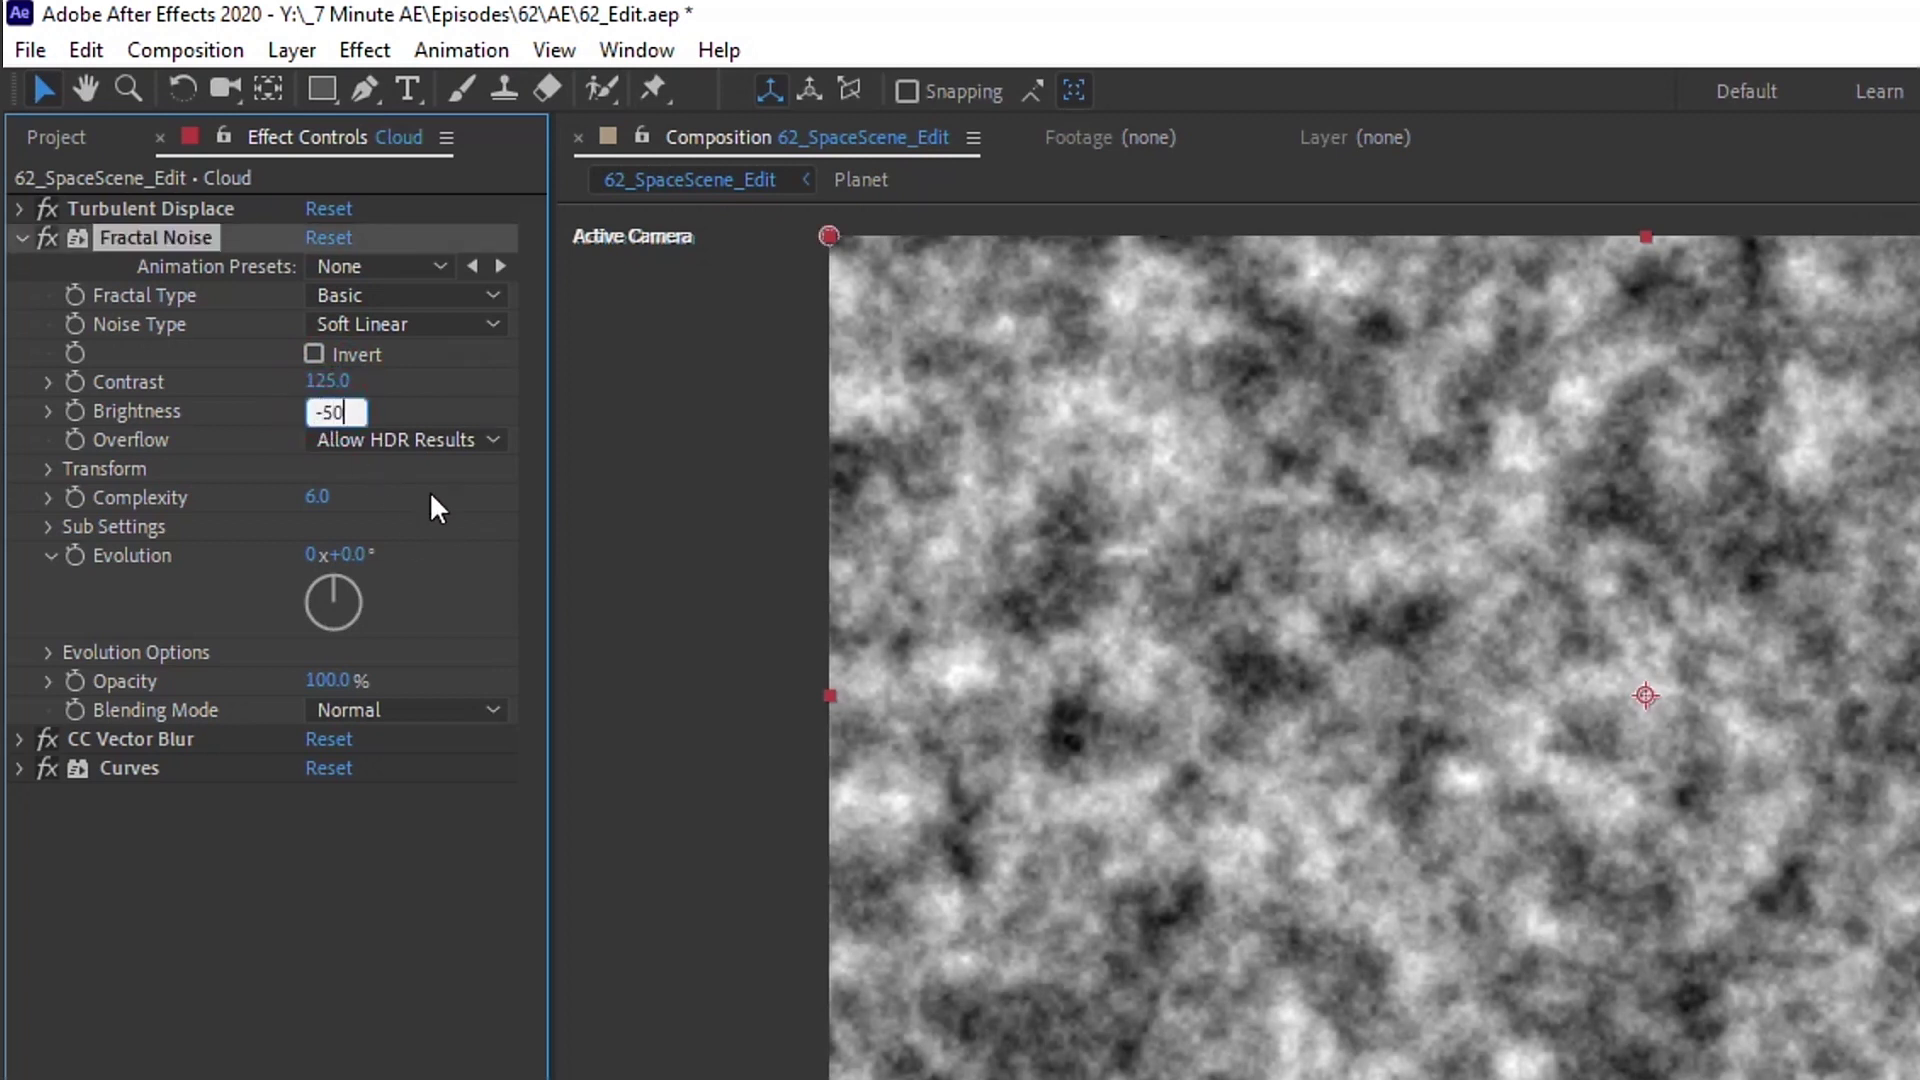
left_click(76, 556, "alt")
type("time*50")
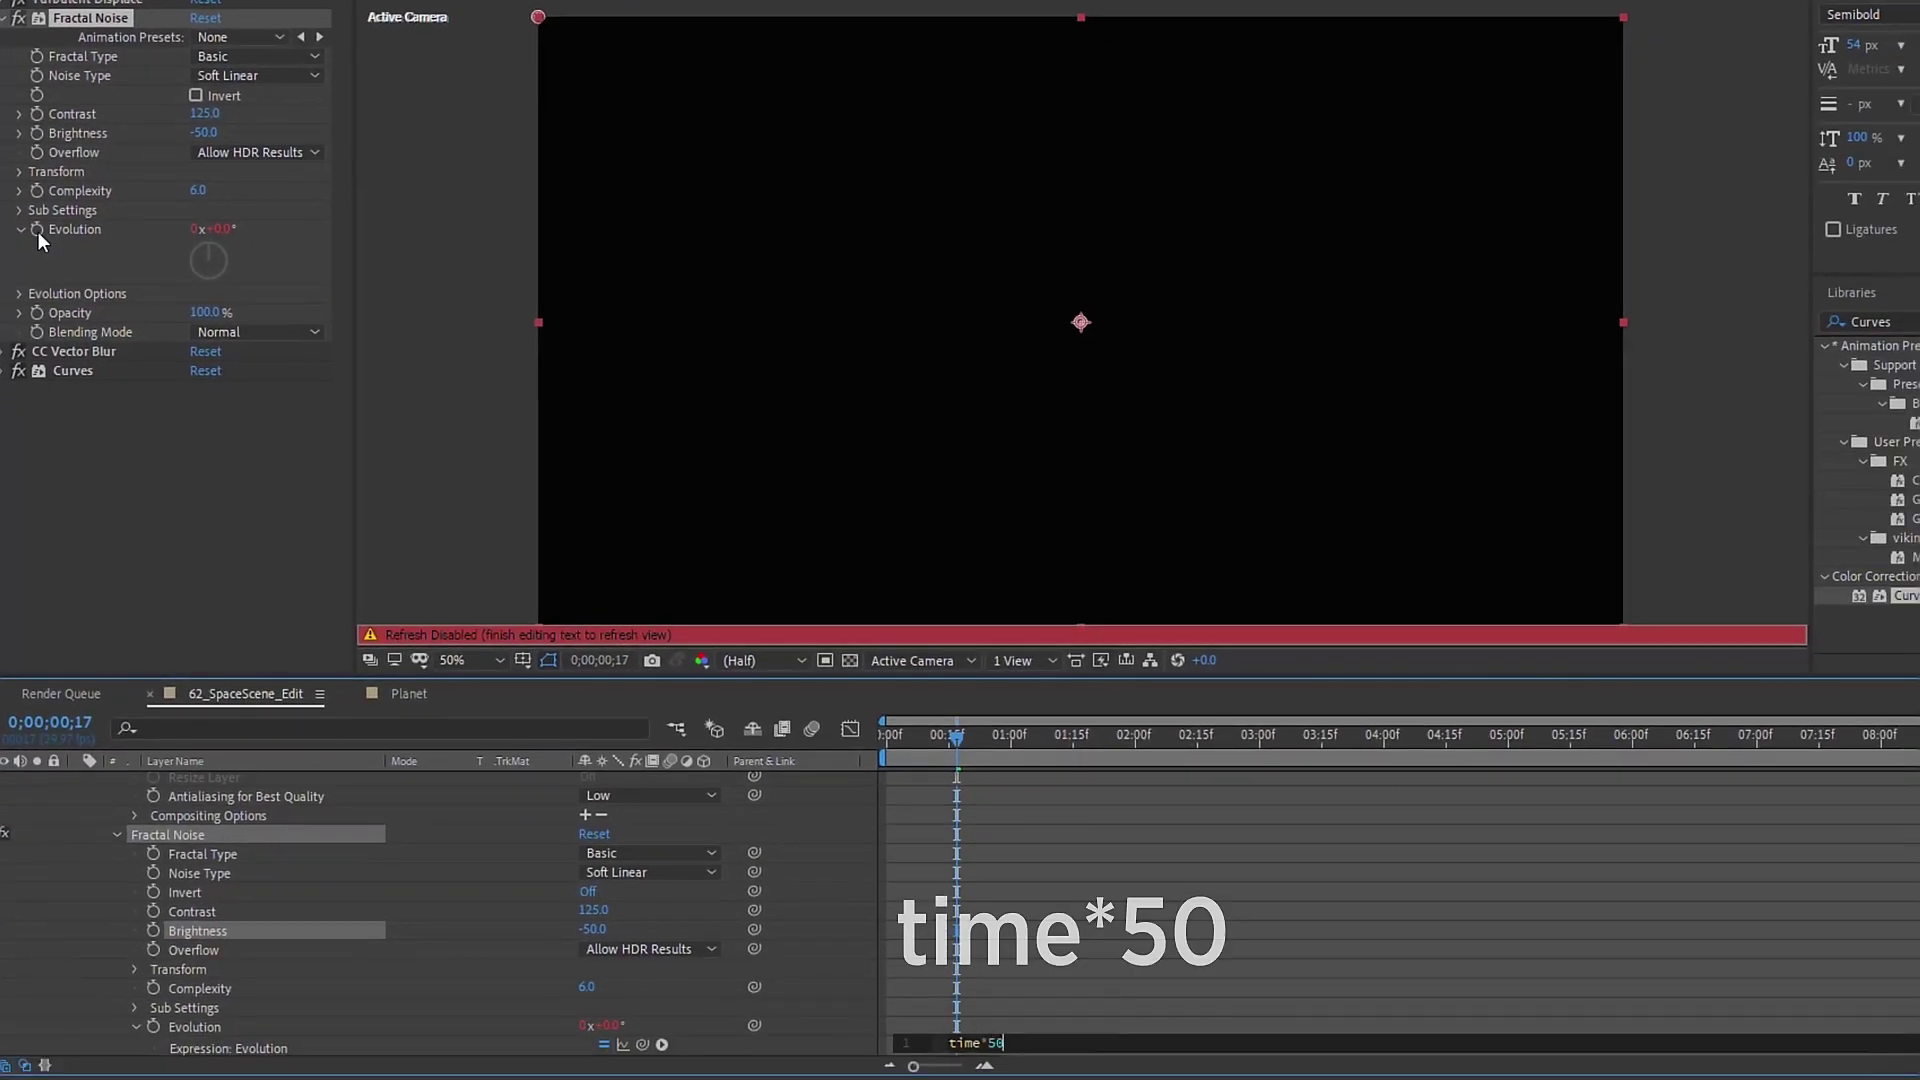
left_click(35, 762)
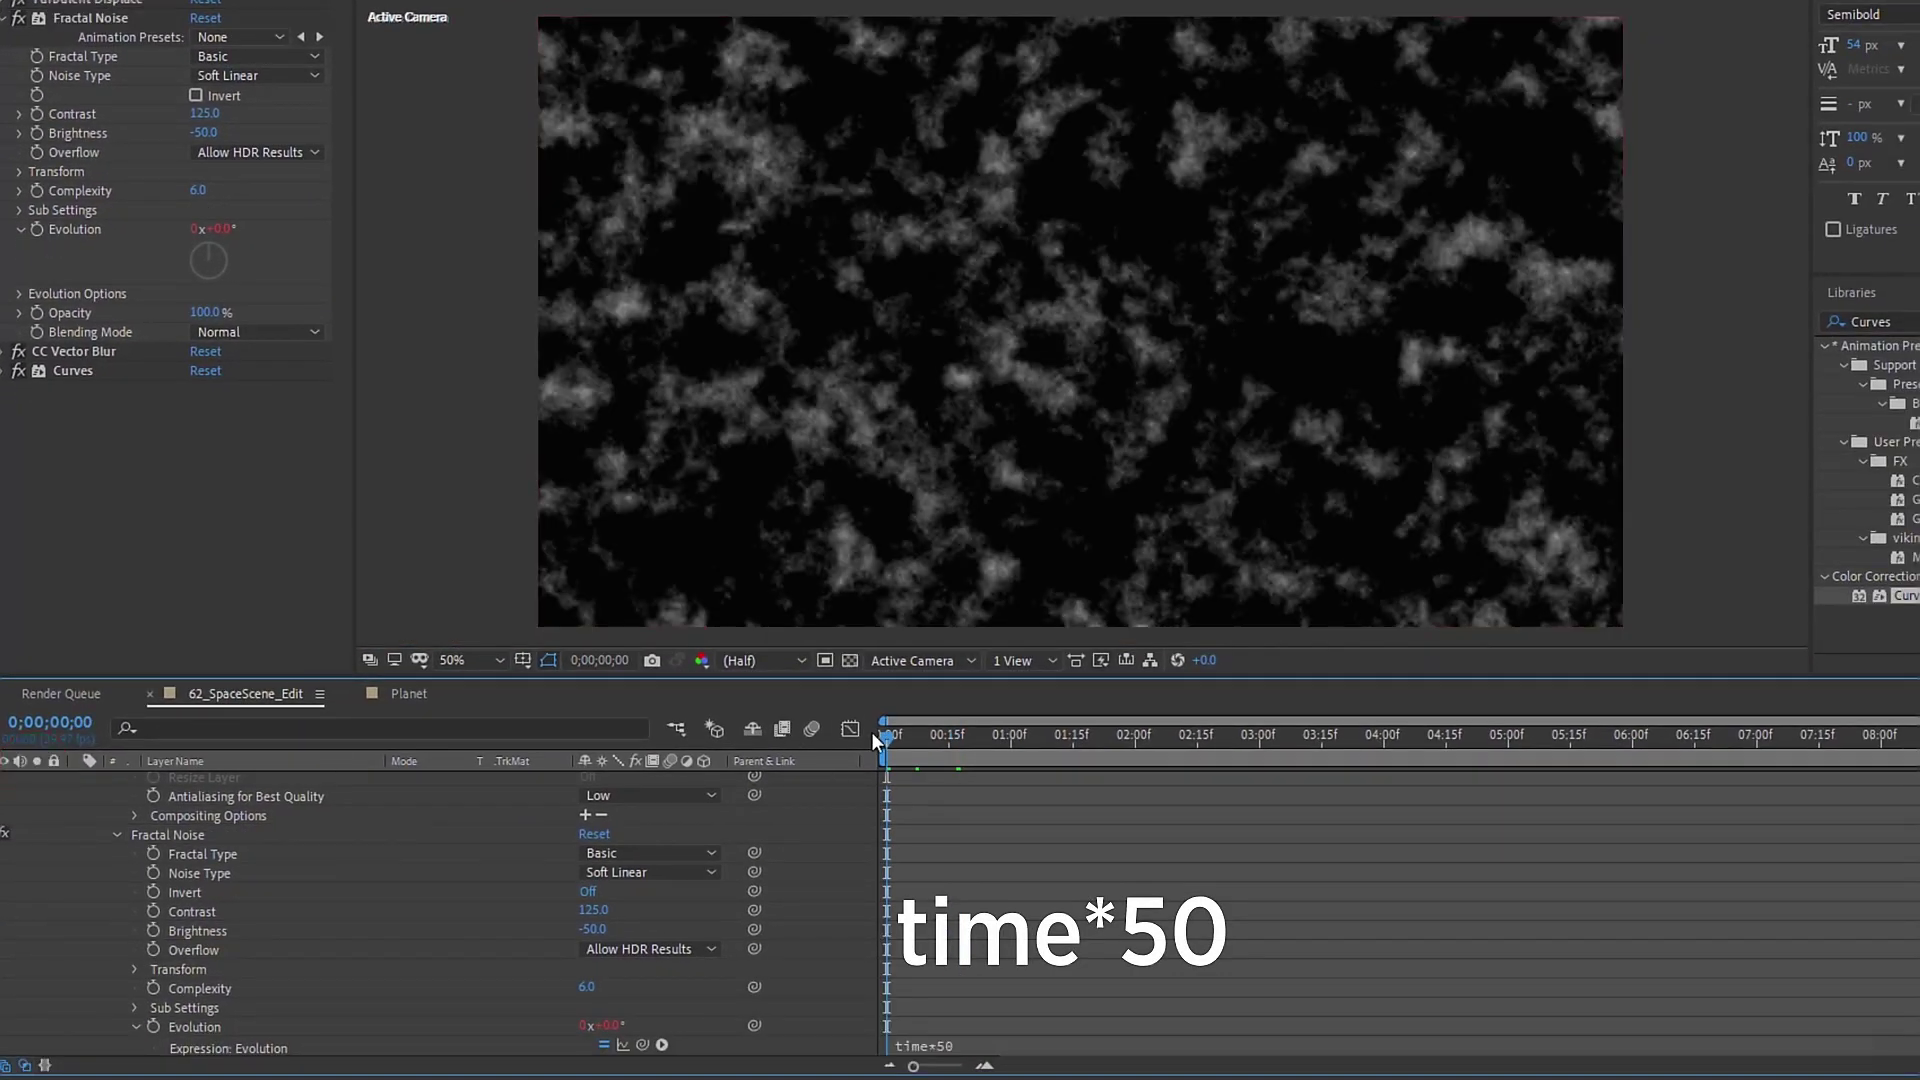
mouse_move(873, 738)
left_mouse_down()
mouse_move(1102, 748)
mouse_move(890, 752)
left_mouse_up()
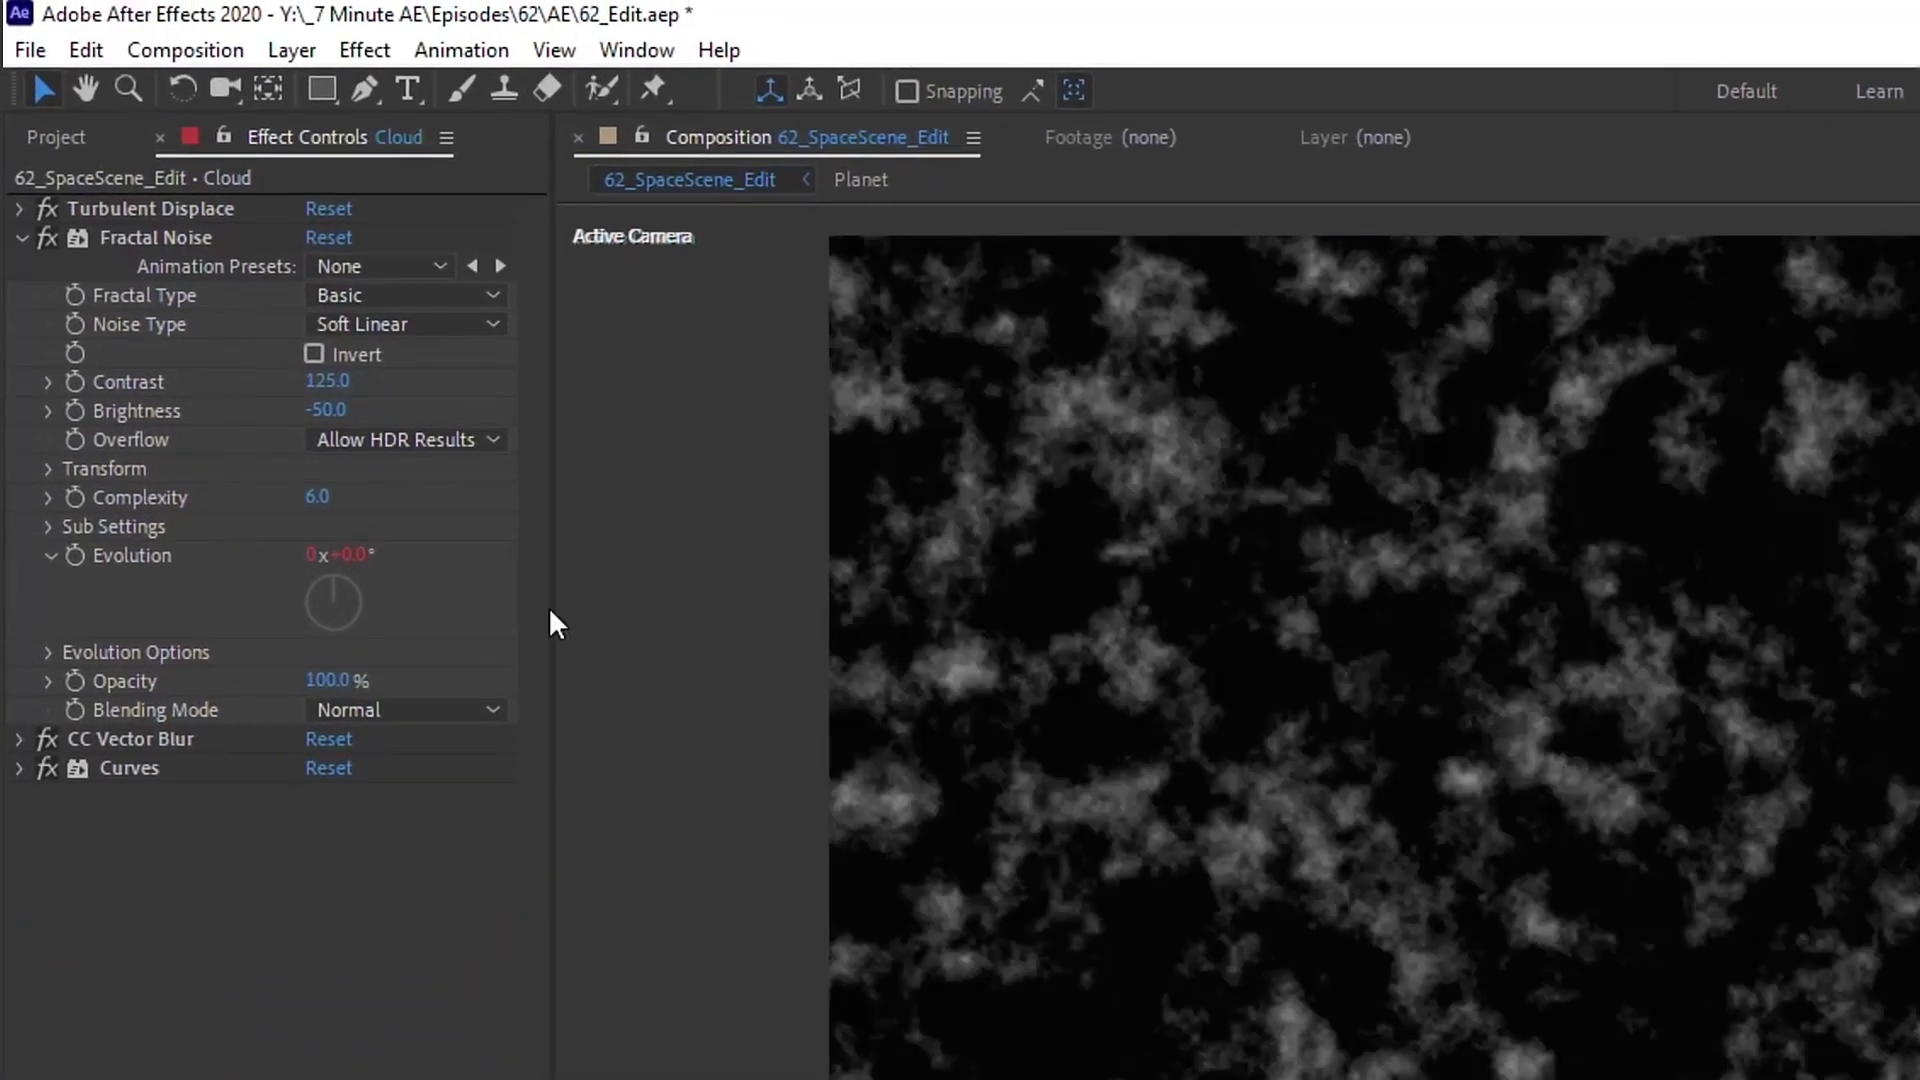
Step: Set the Cloud's CC Vector Blur Type to Direction Fading and its Amount to 35
left_click(19, 238)
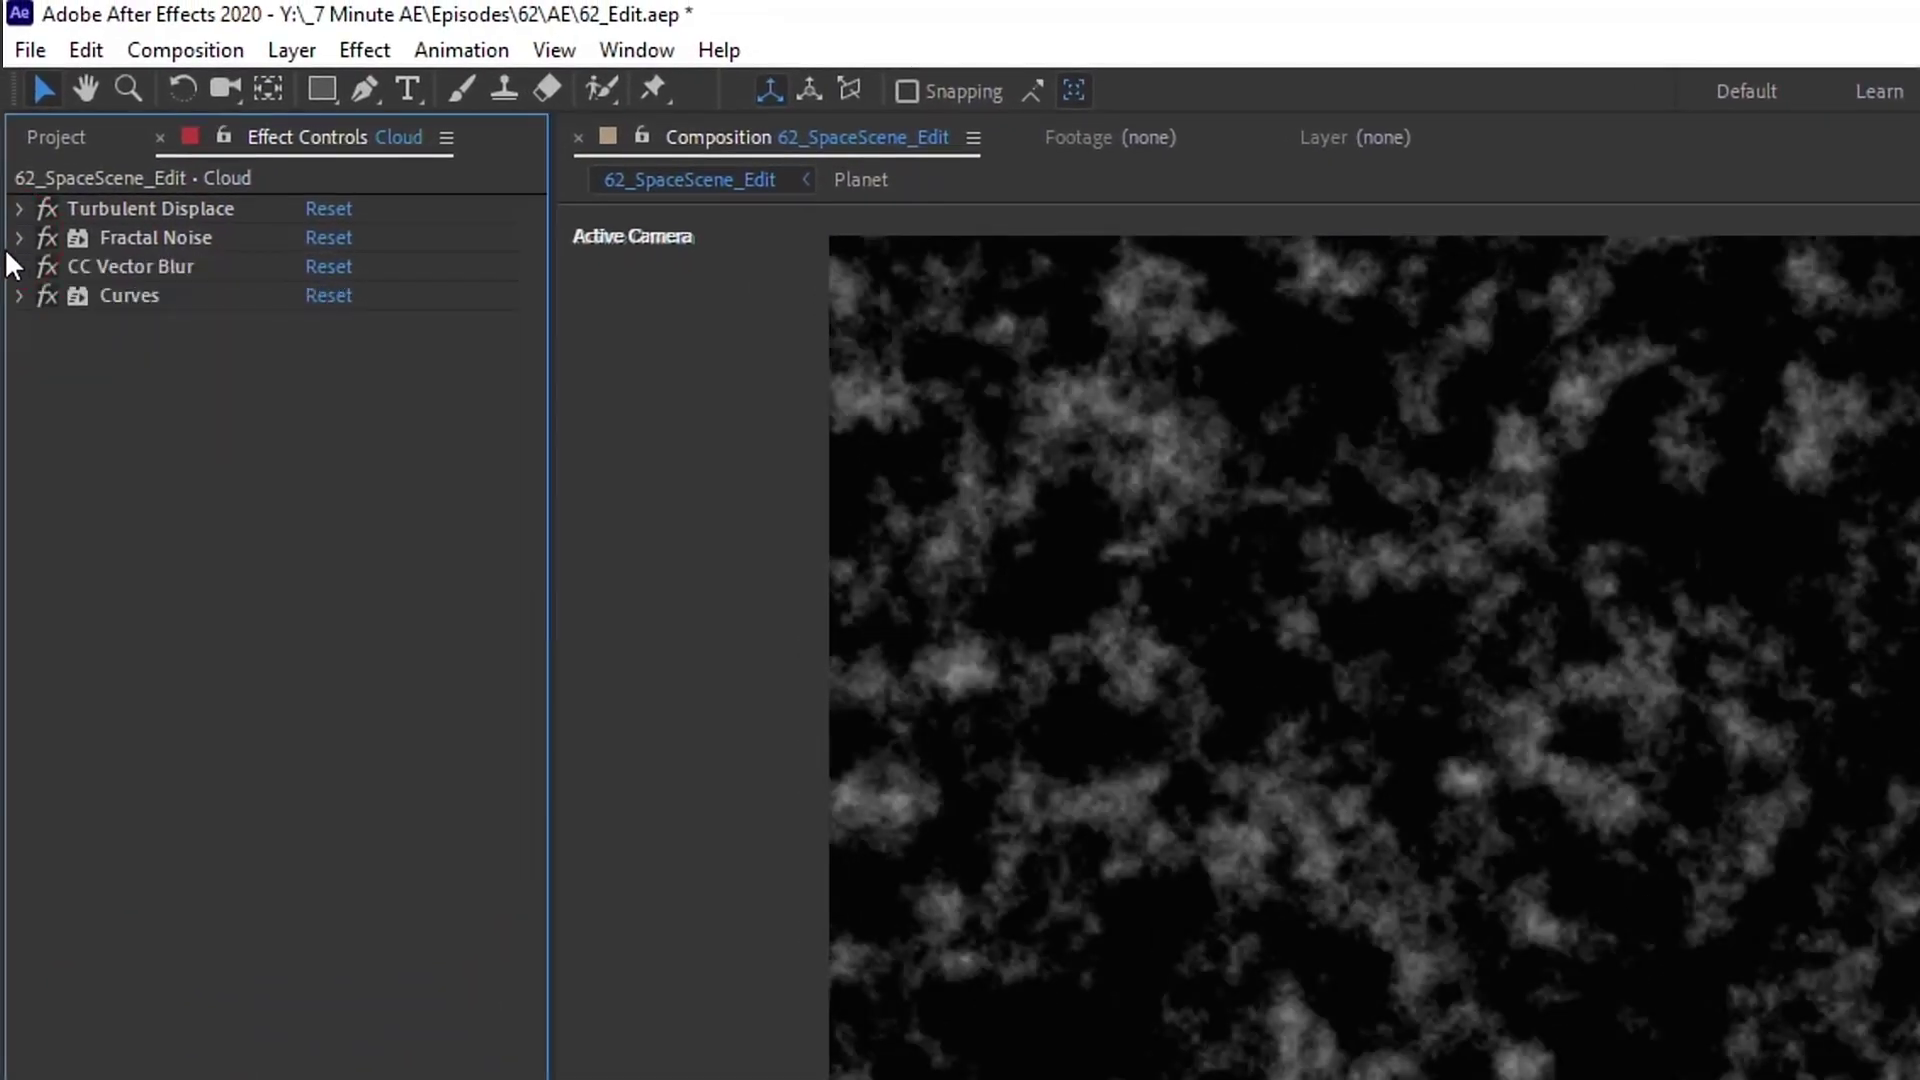
left_click(19, 266)
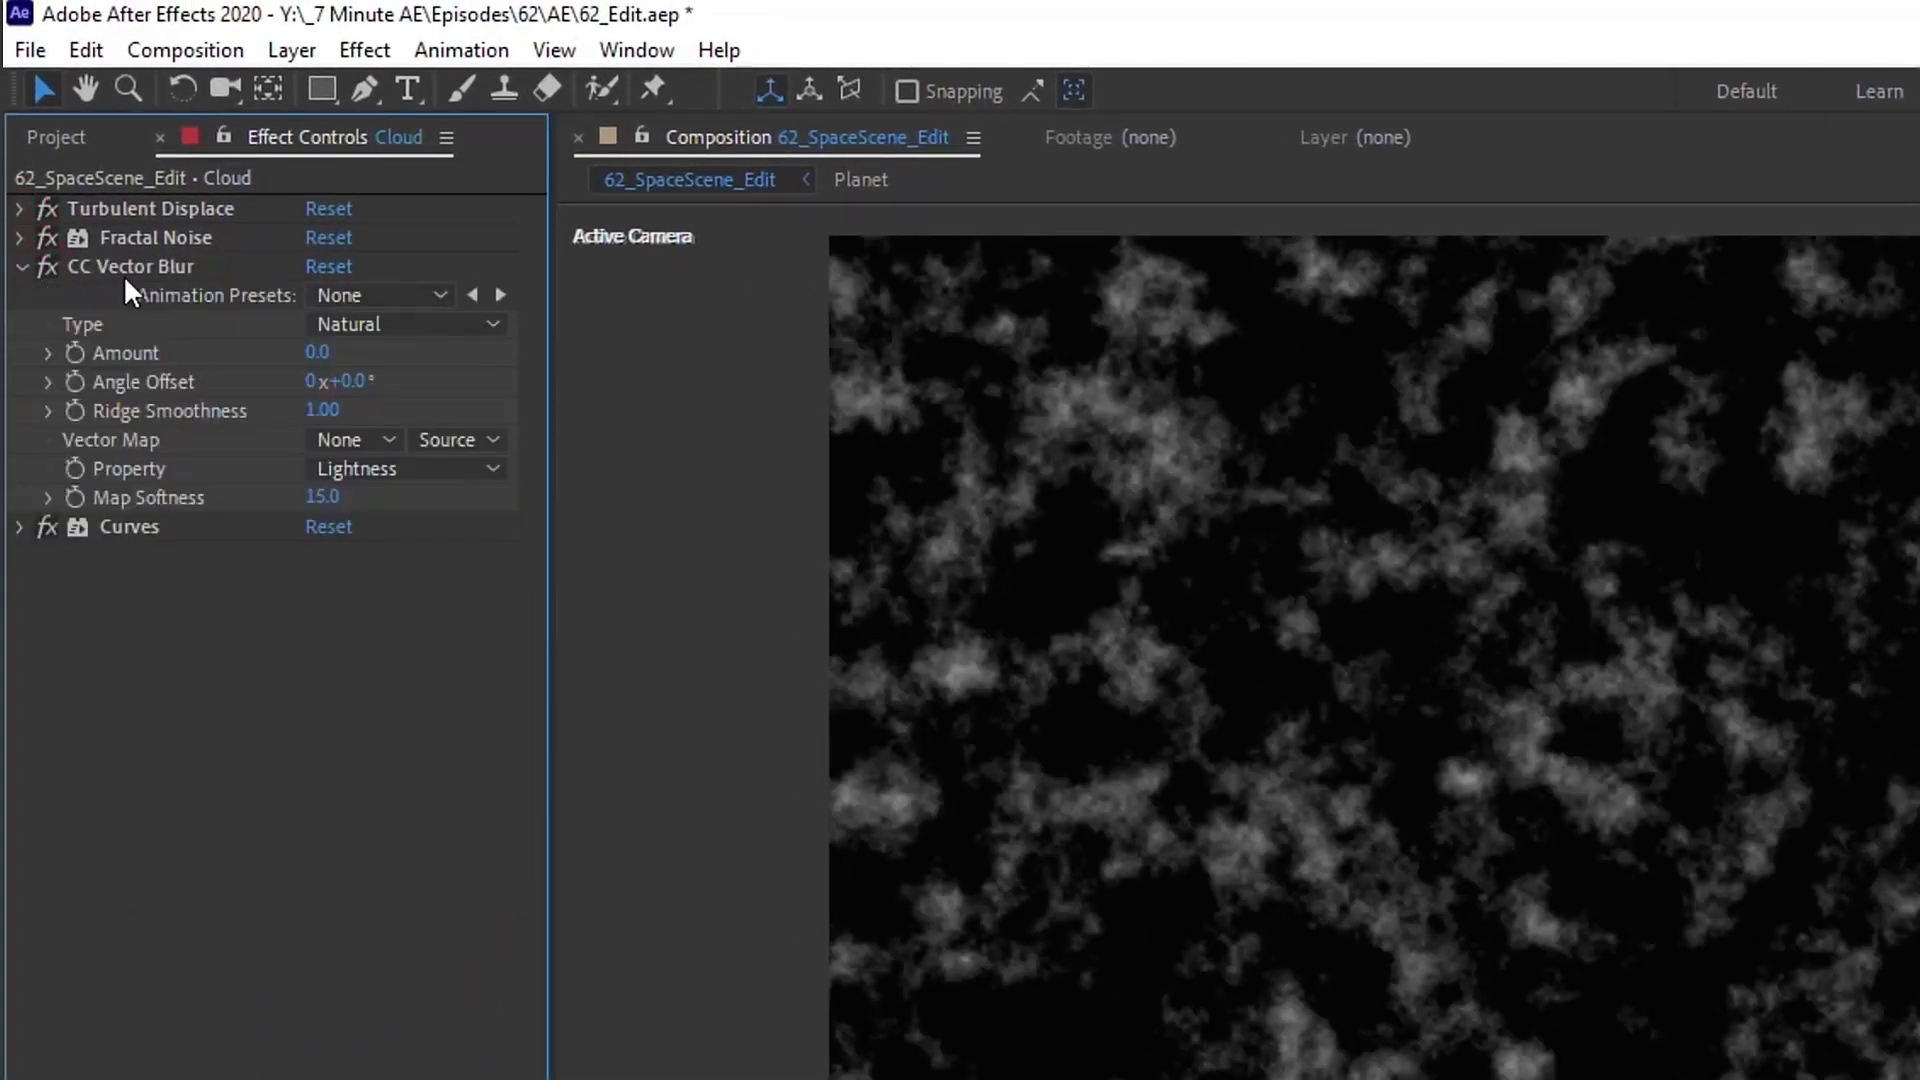
left_click(384, 324)
left_click(465, 512)
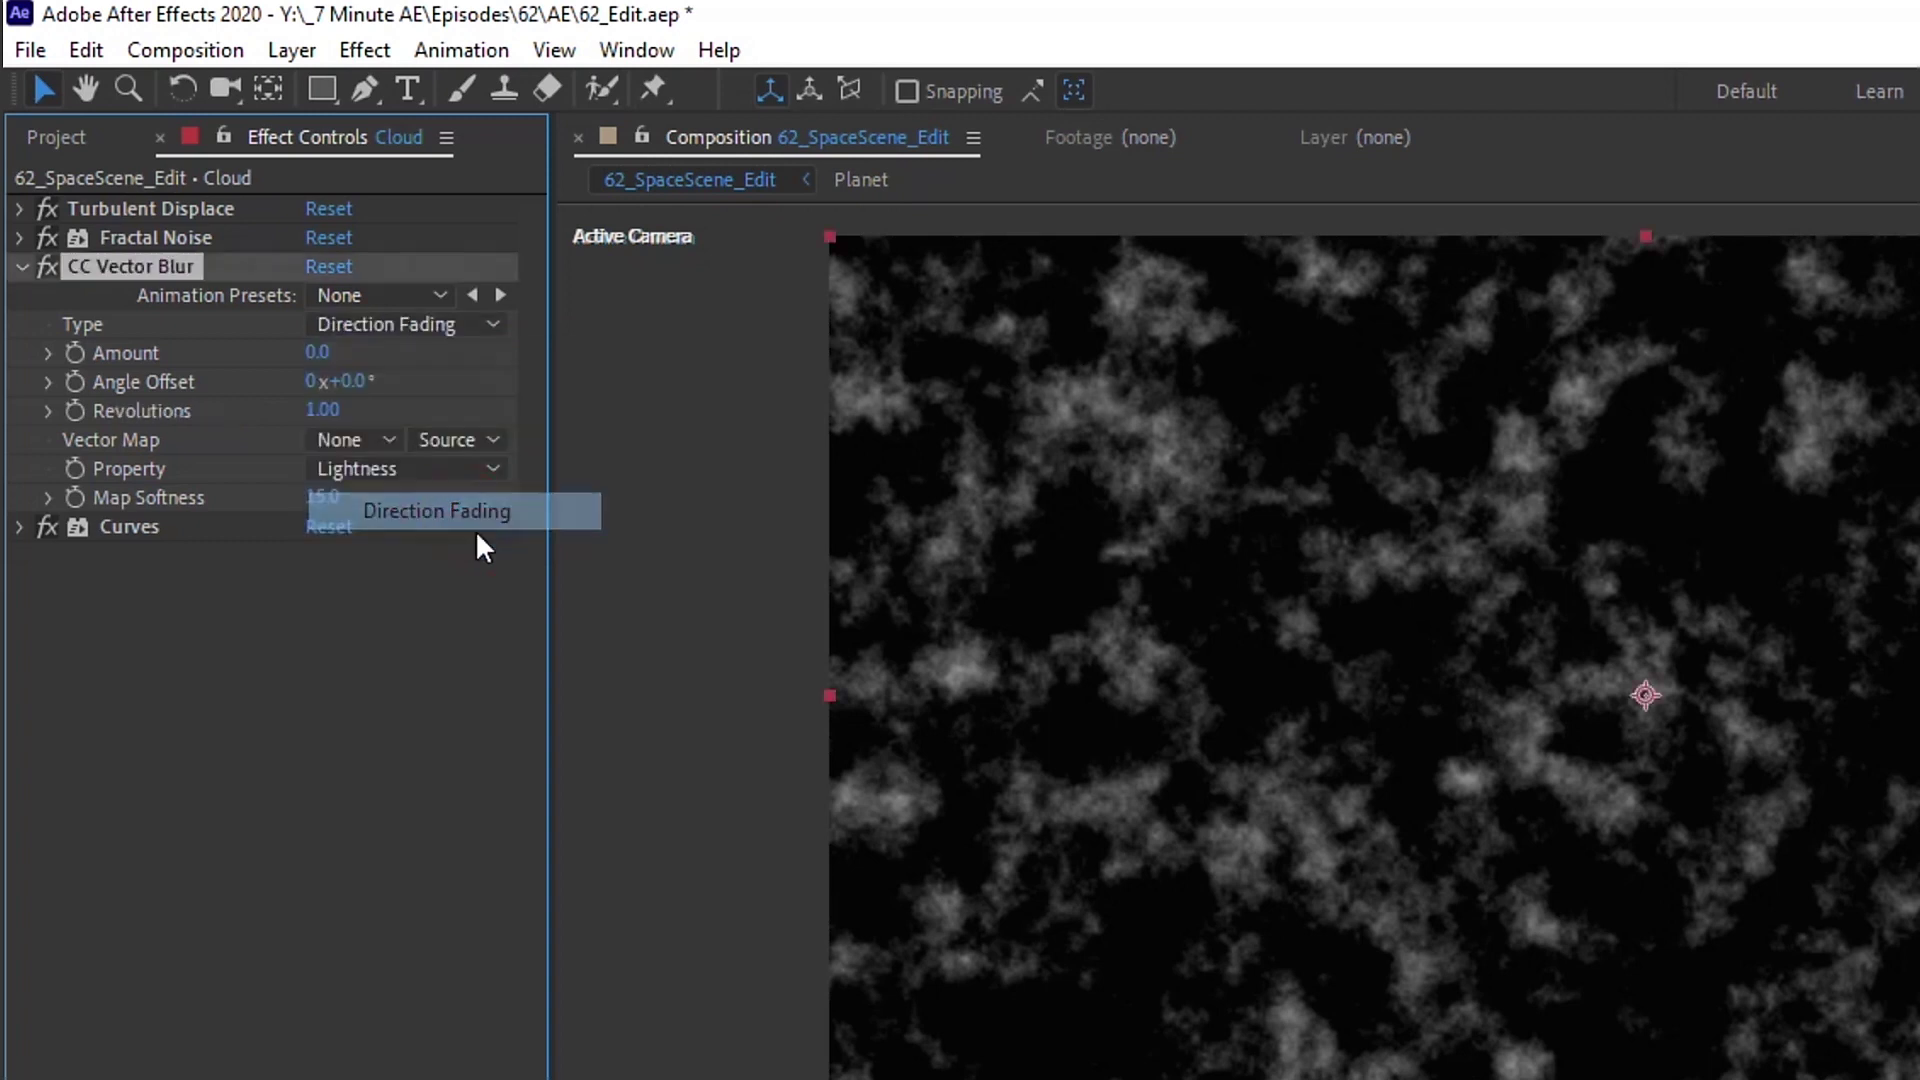
left_click(318, 355)
type("35")
key("Return")
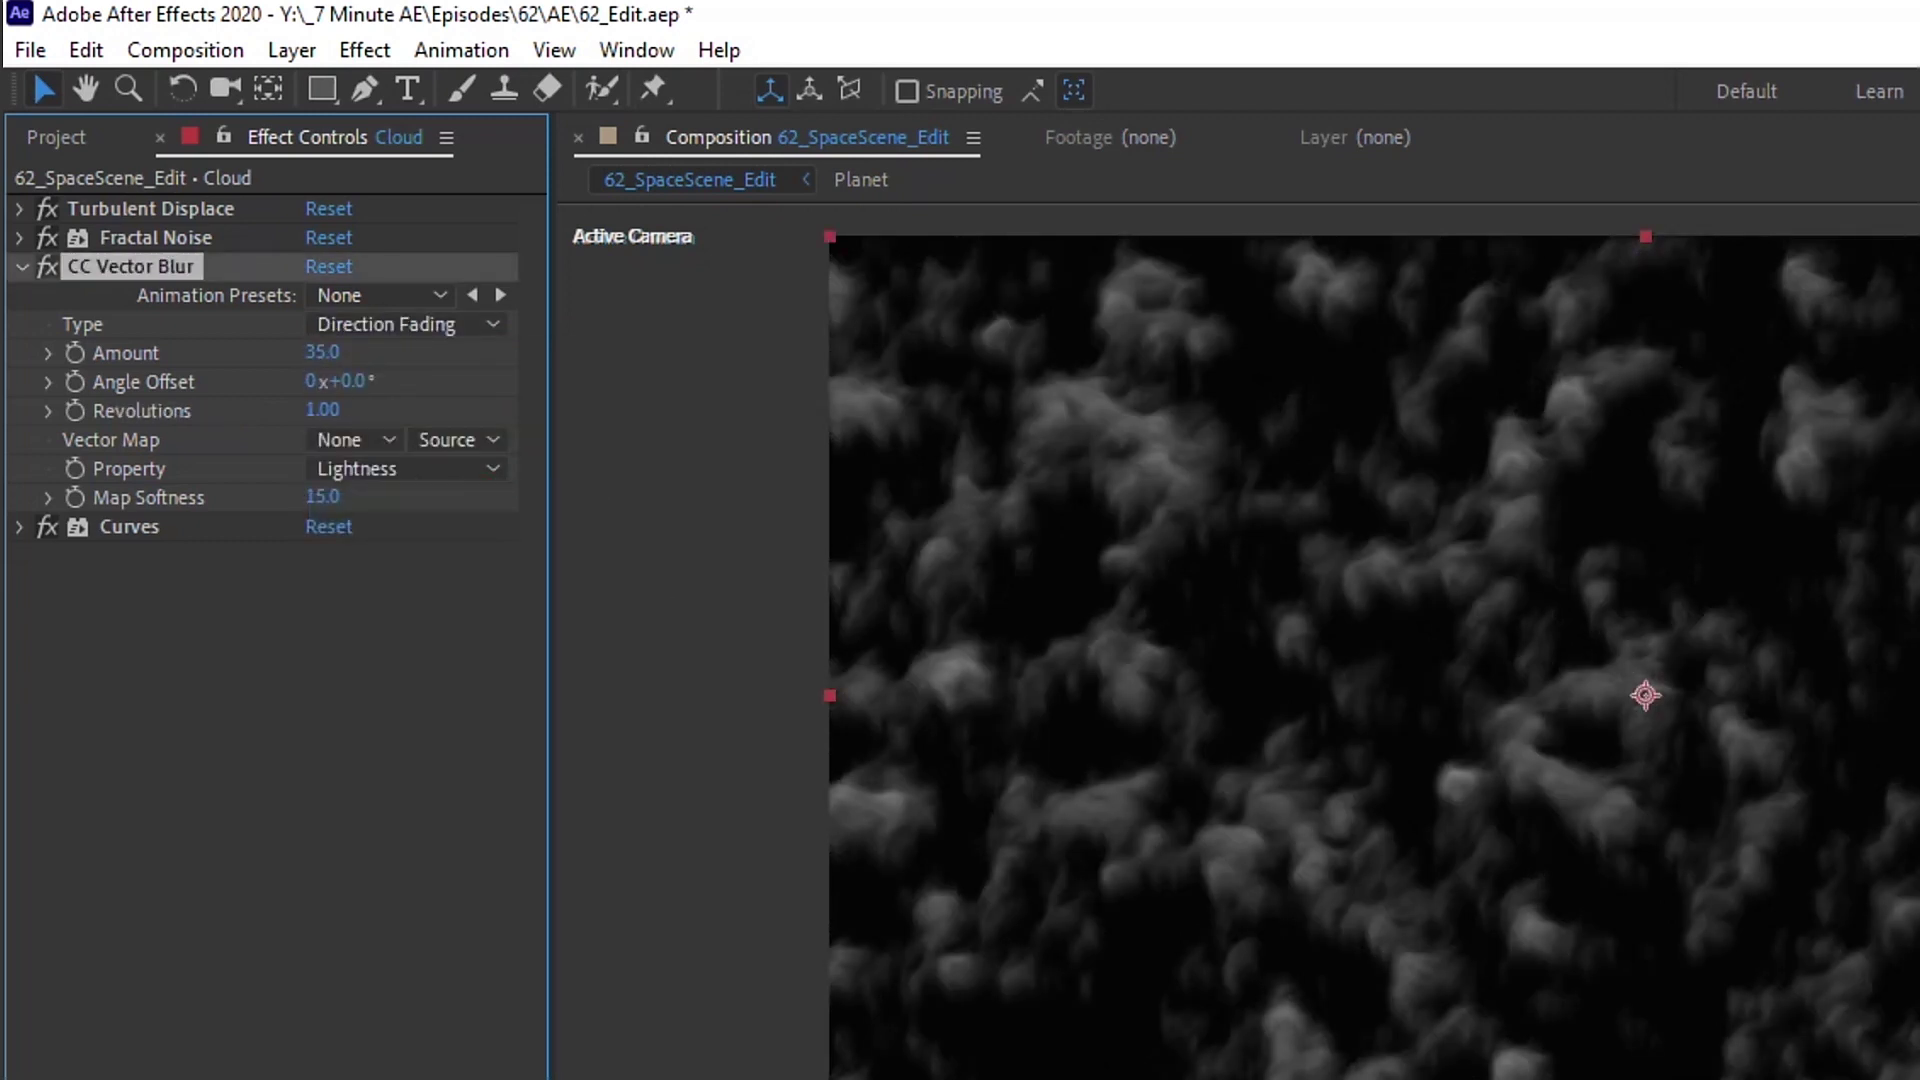
key("space")
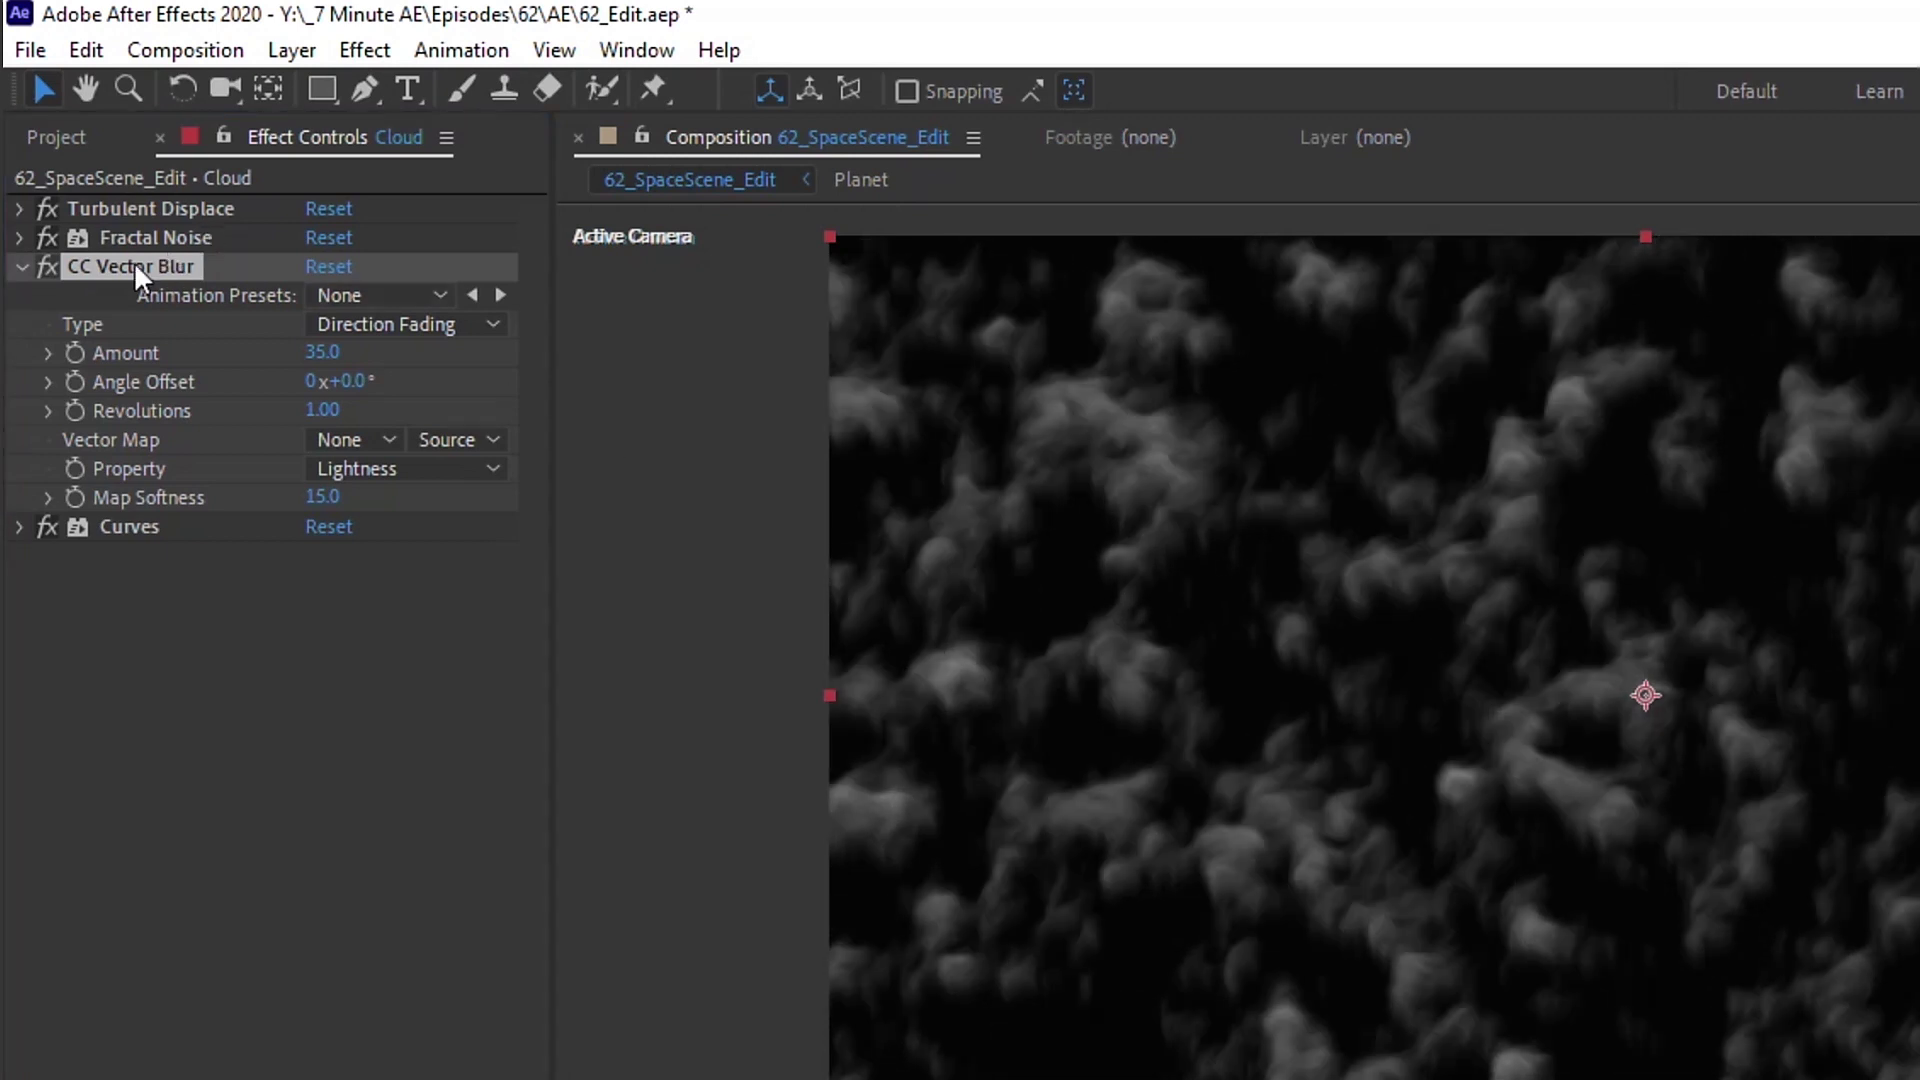
Step: In the Cloud's Curves effect, raise the midtones of the Red channel and pull the RGB curve slightly down in the shadows
left_click(24, 267)
left_click(25, 293)
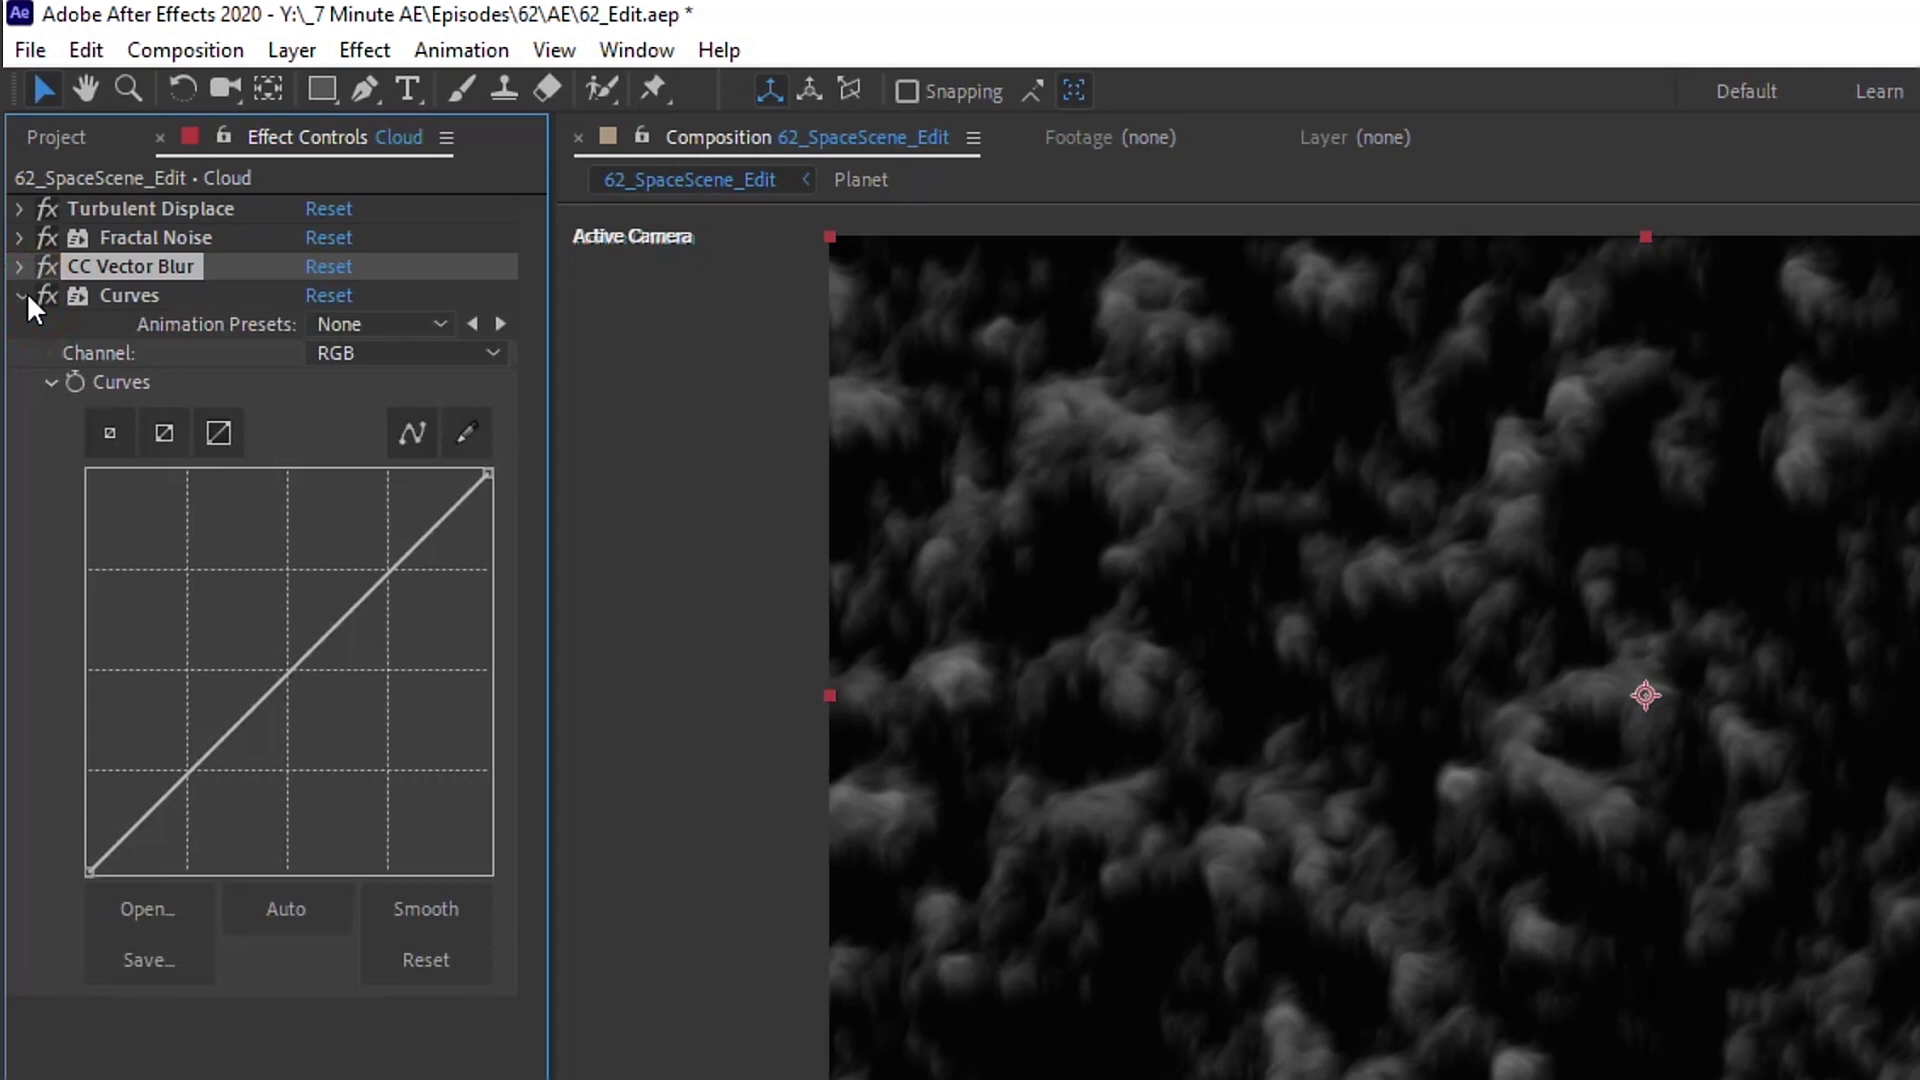
left_click(372, 352)
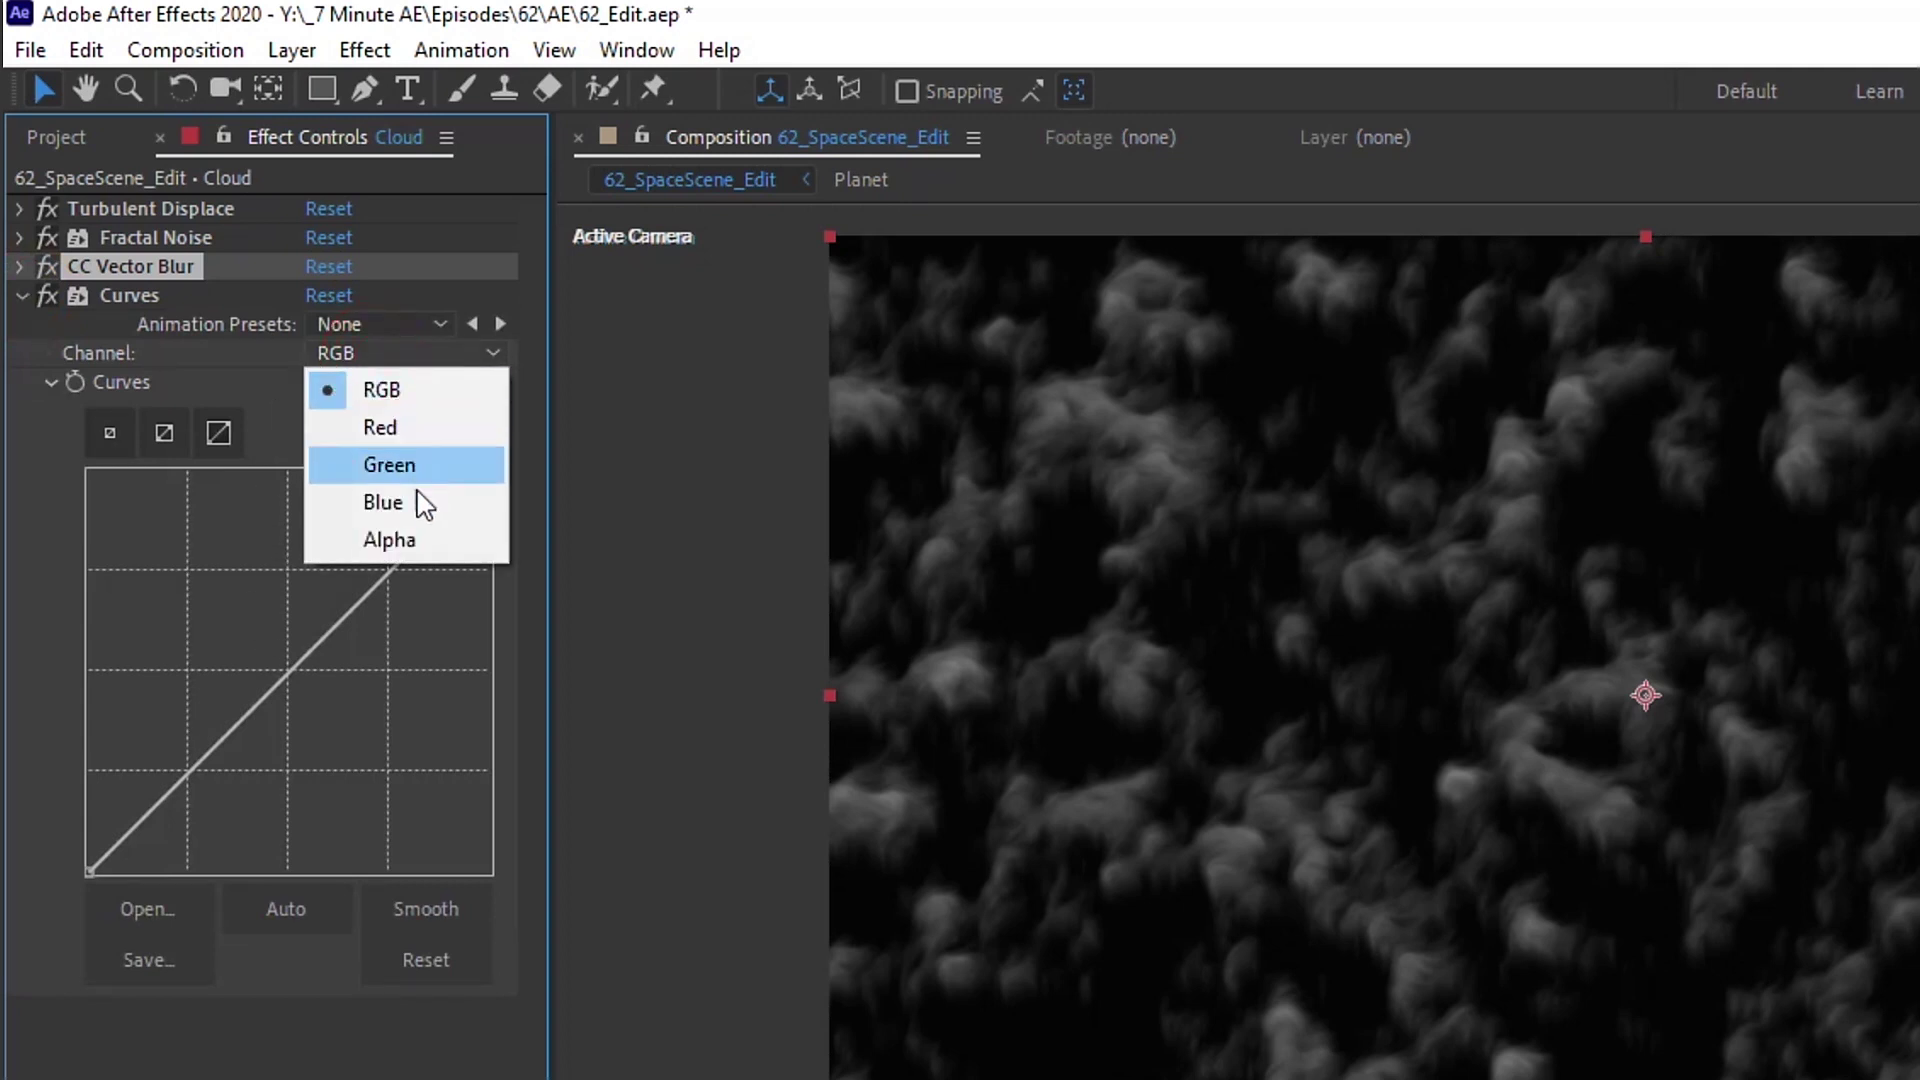
left_click(420, 428)
left_click_drag(319, 653, 272, 620)
left_click(332, 352)
left_click(414, 395)
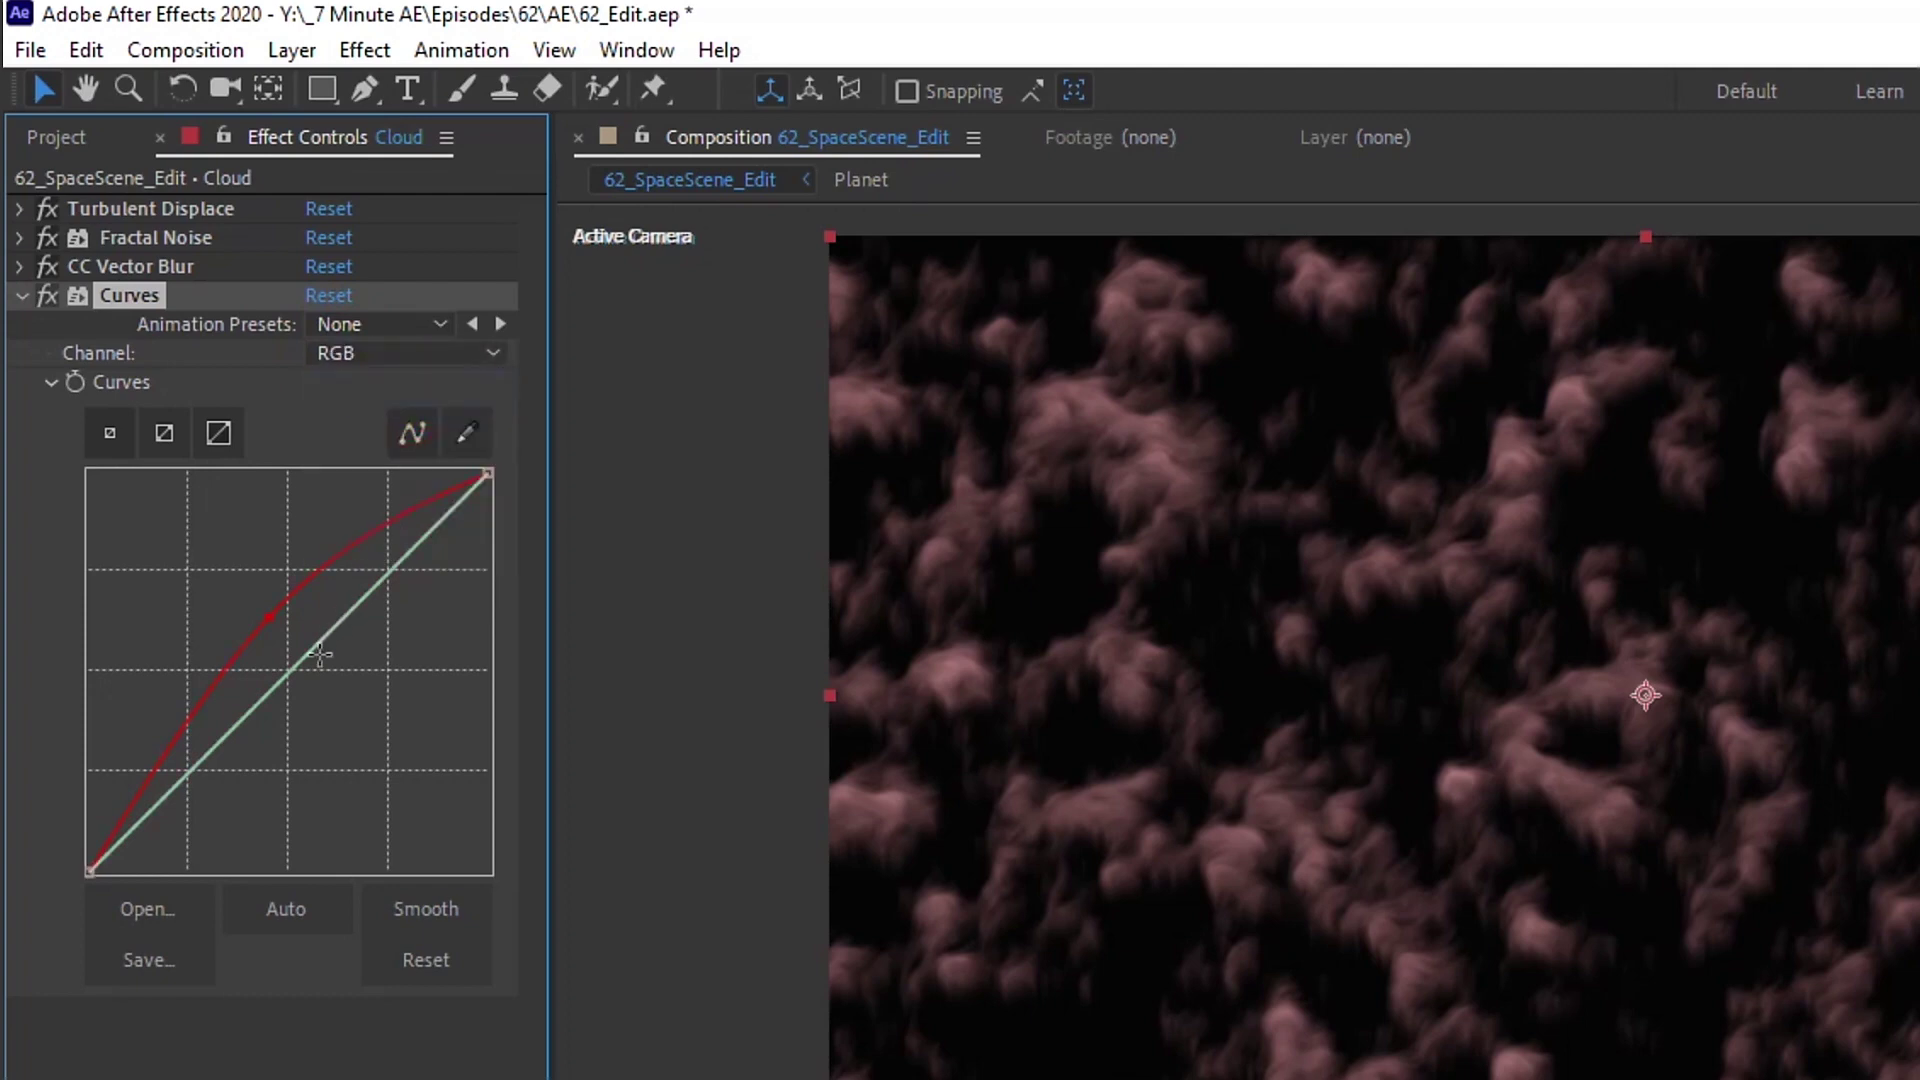
left_click_drag(214, 757, 221, 770)
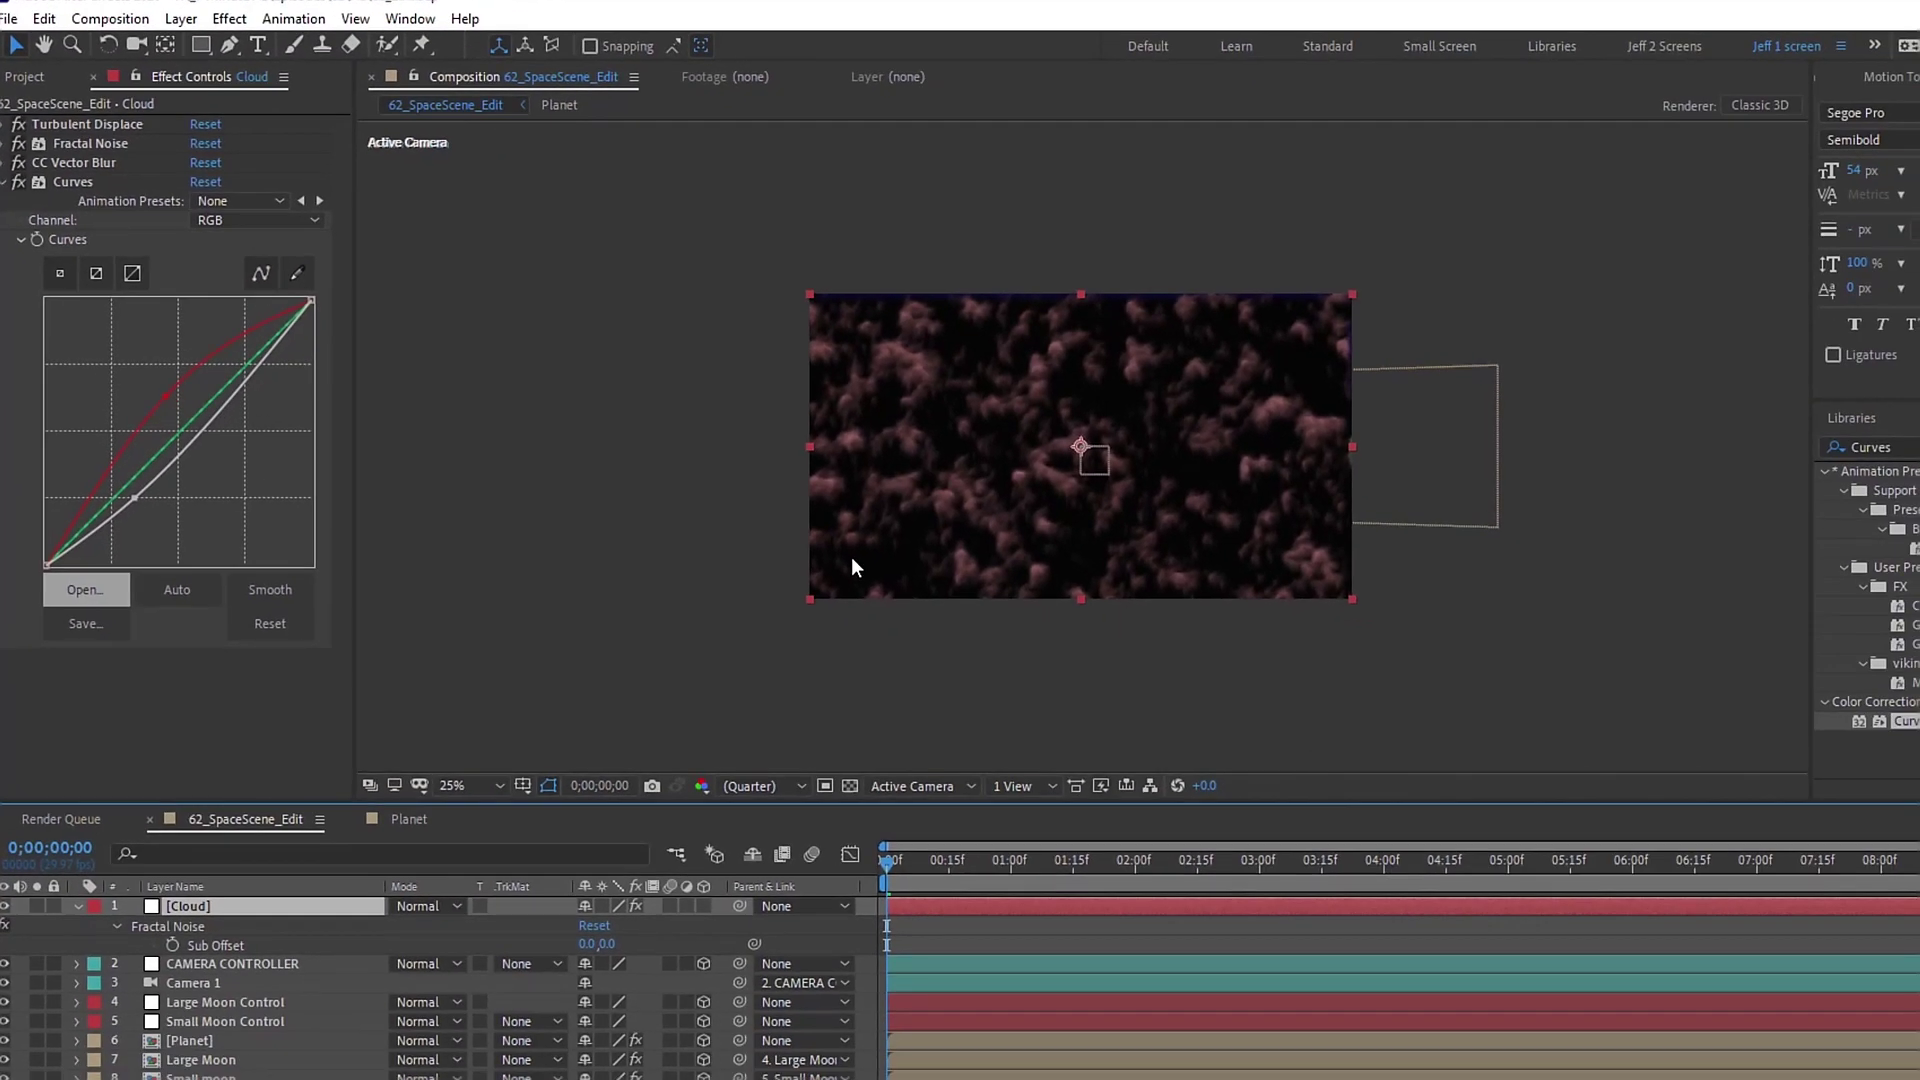
Step: Reveal the Cloud layer's Position and Scale, and enlarge its Scale to about 129.8%
key("p")
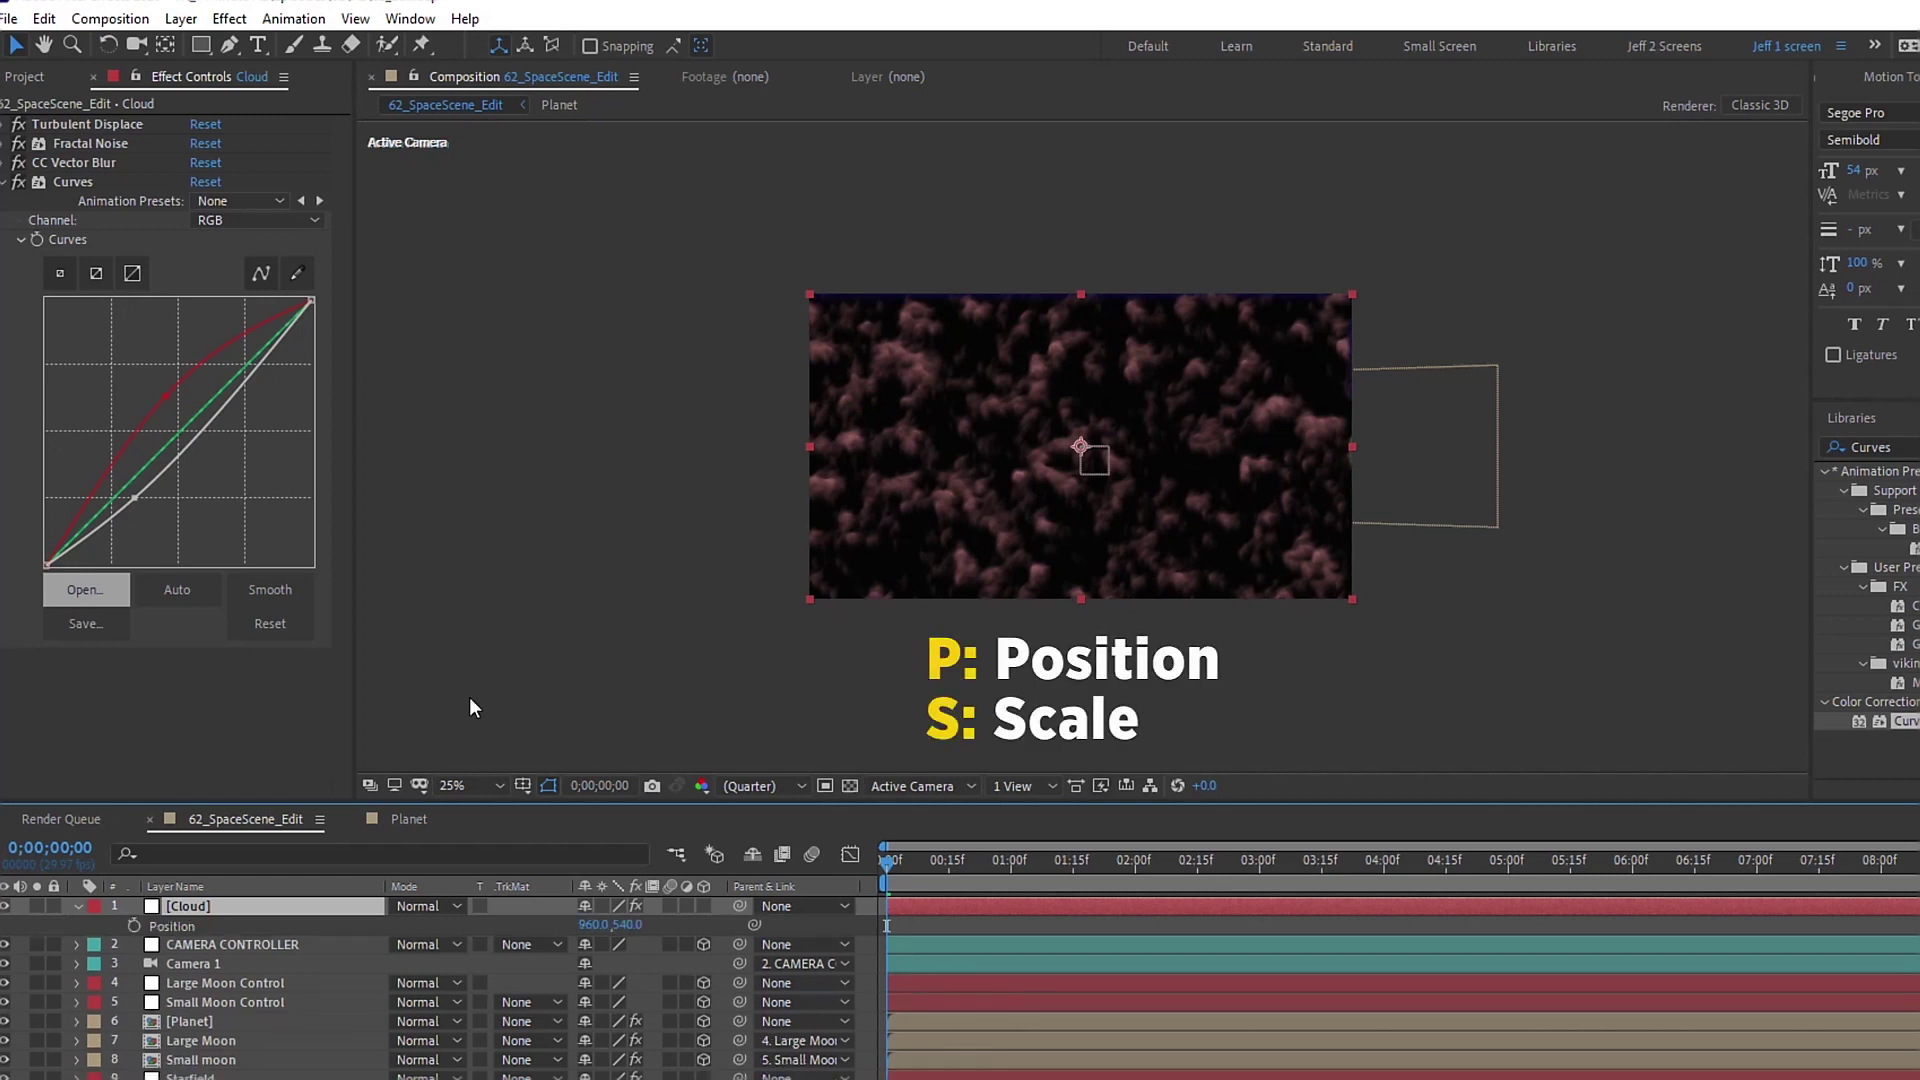
key("shift+s")
left_click_drag(613, 945, 643, 946)
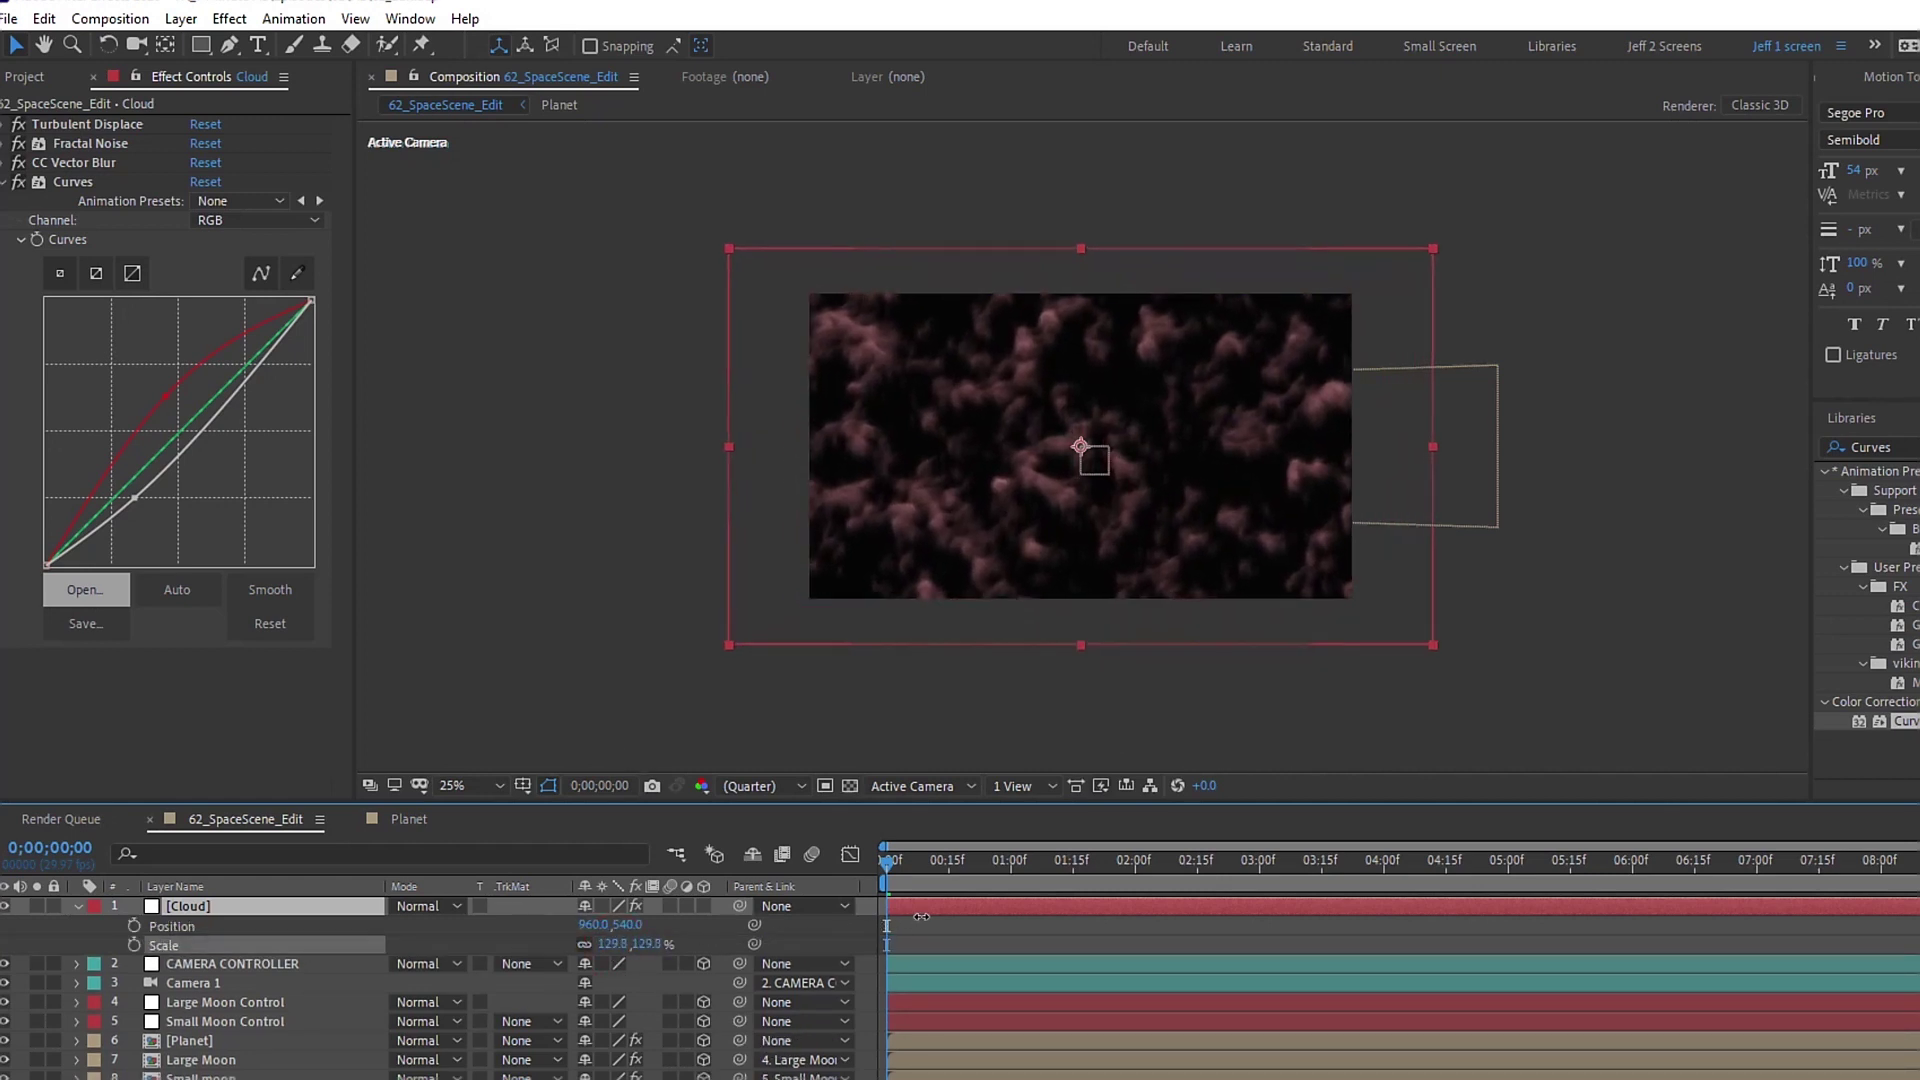
Step: Mask the Cloud layer to a wide rectangle across the lower frame, feather it about 156 pixels and lower the mask's upper edge
left_click(200, 44)
left_click_drag(678, 481, 1484, 643)
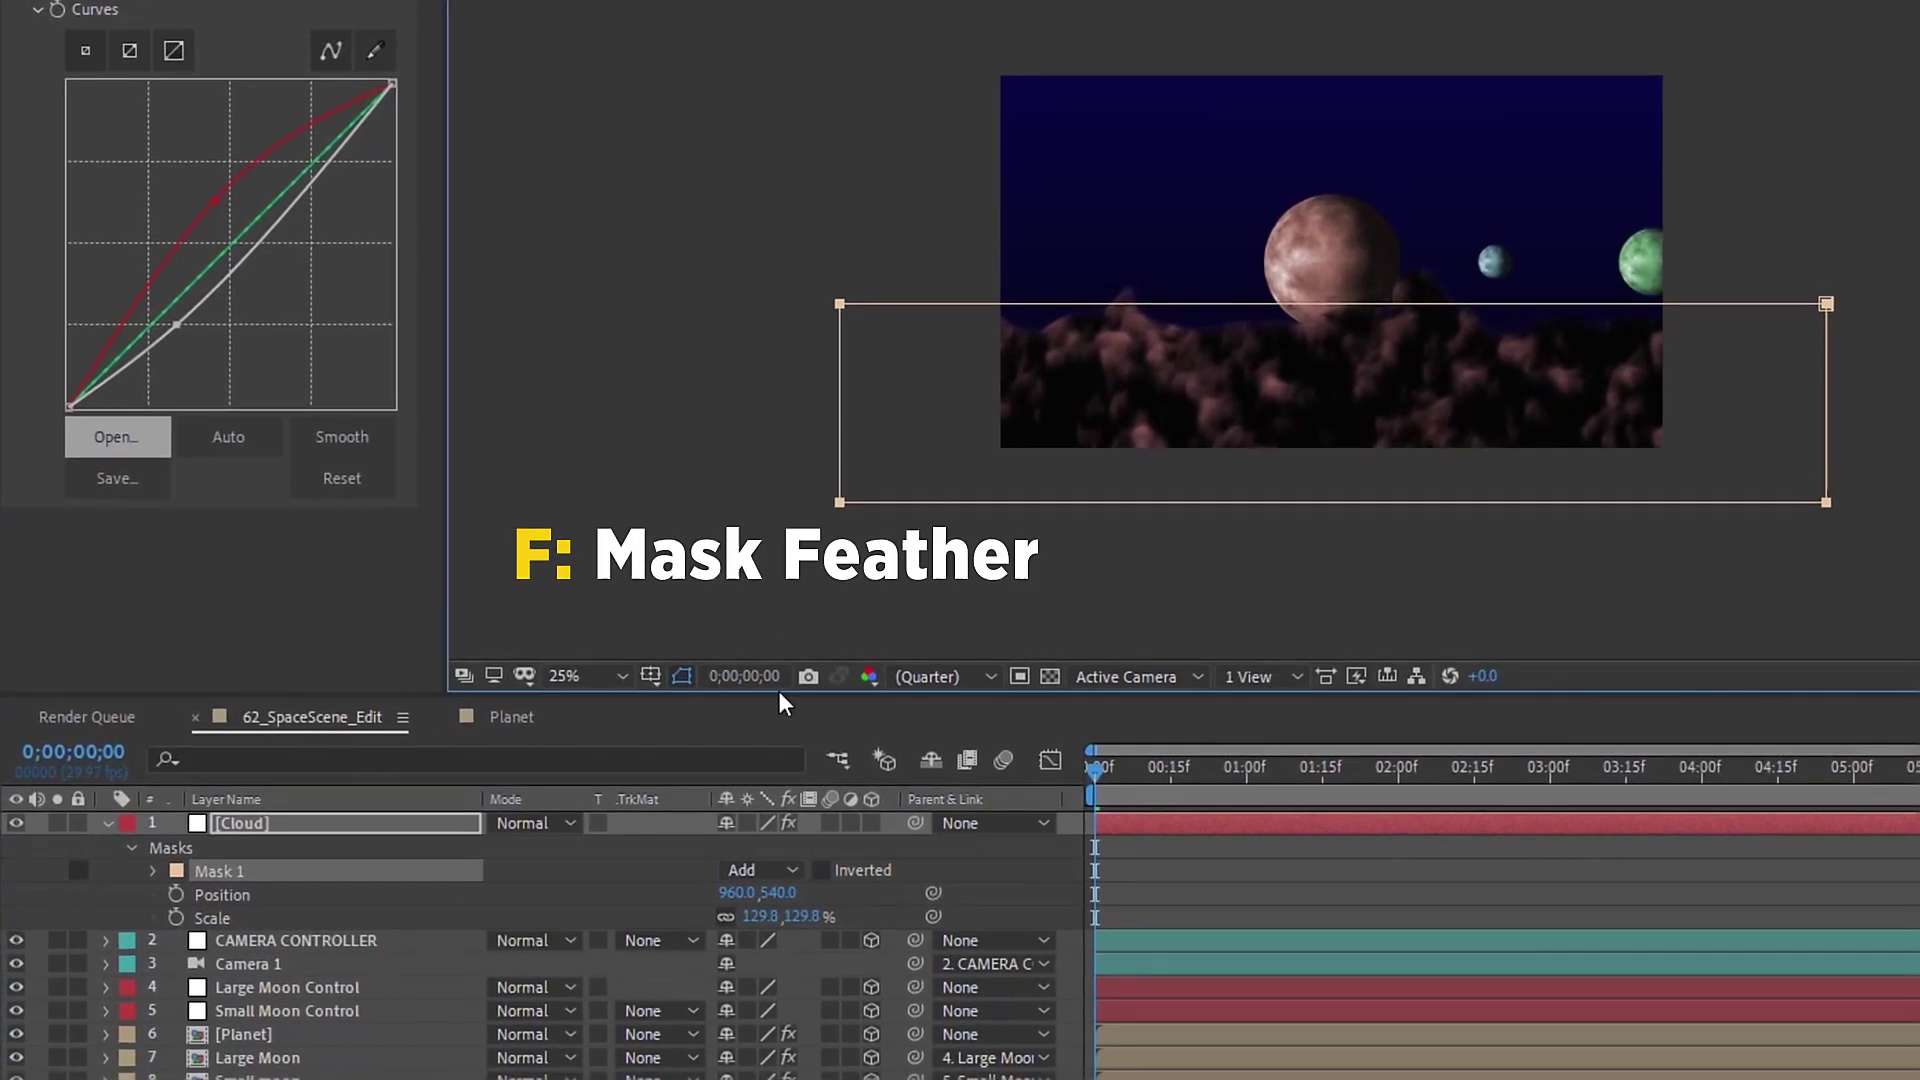
key("f")
left_click_drag(767, 872, 905, 850)
left_click_drag(1356, 307, 1363, 364)
Step: Keyframe the Cloud's Position from X 796 at the start to farther right at 0;00;09;29, and preview the drift
key("p")
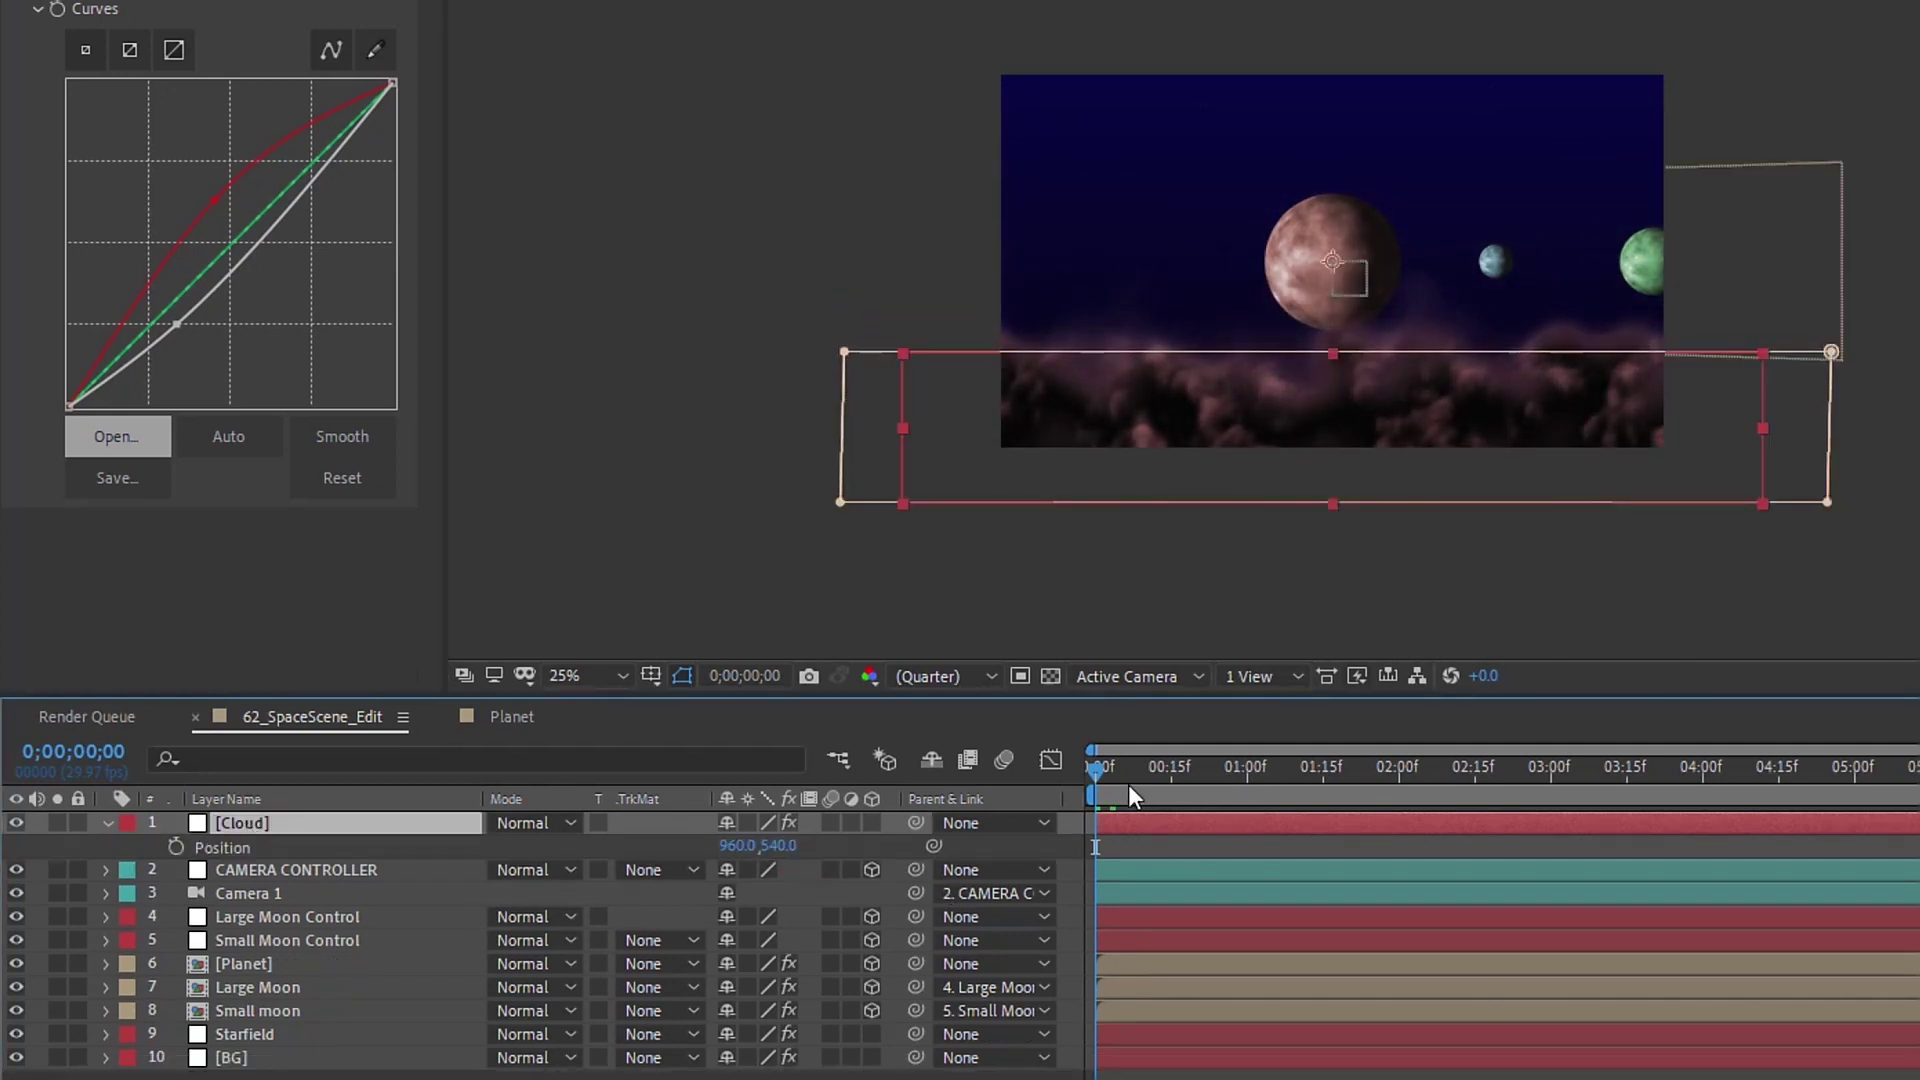
left_click(175, 846)
left_click_drag(740, 846, 520, 849)
key("End")
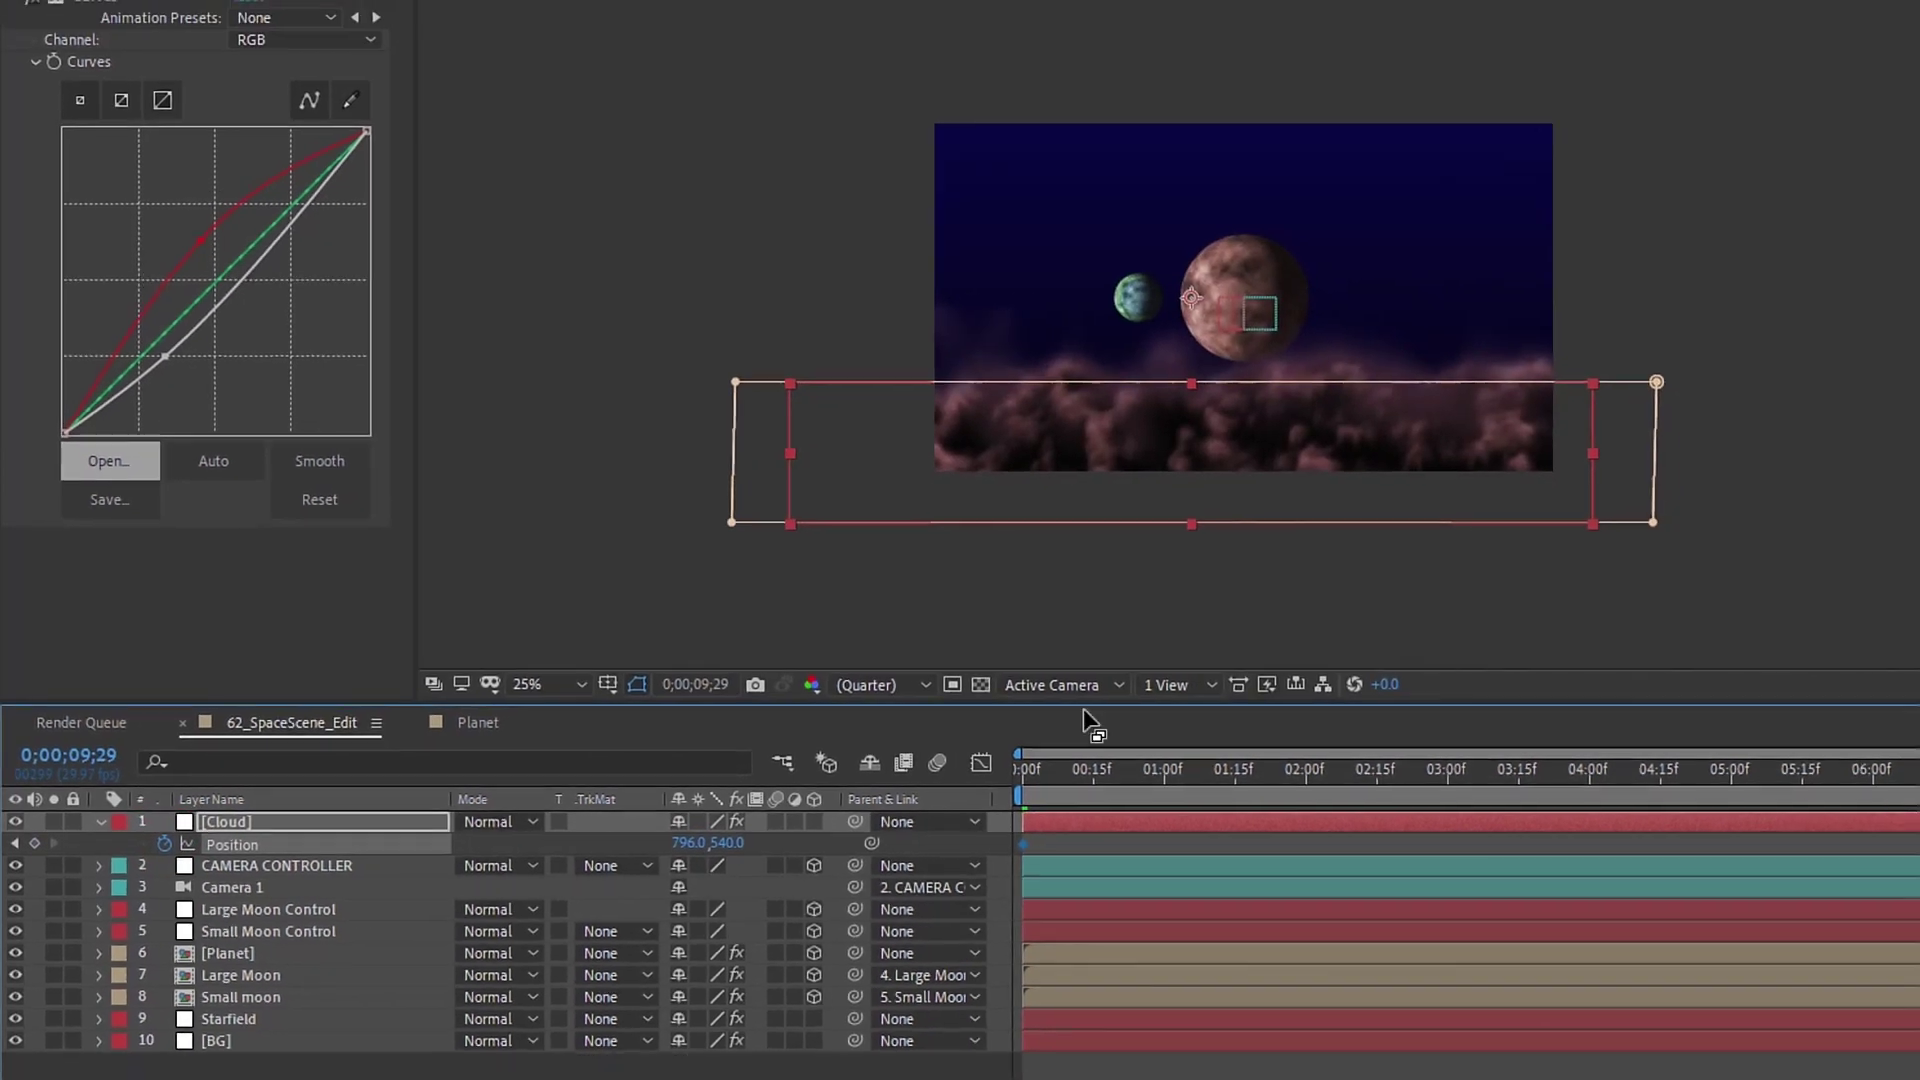
left_click_drag(742, 845, 846, 836)
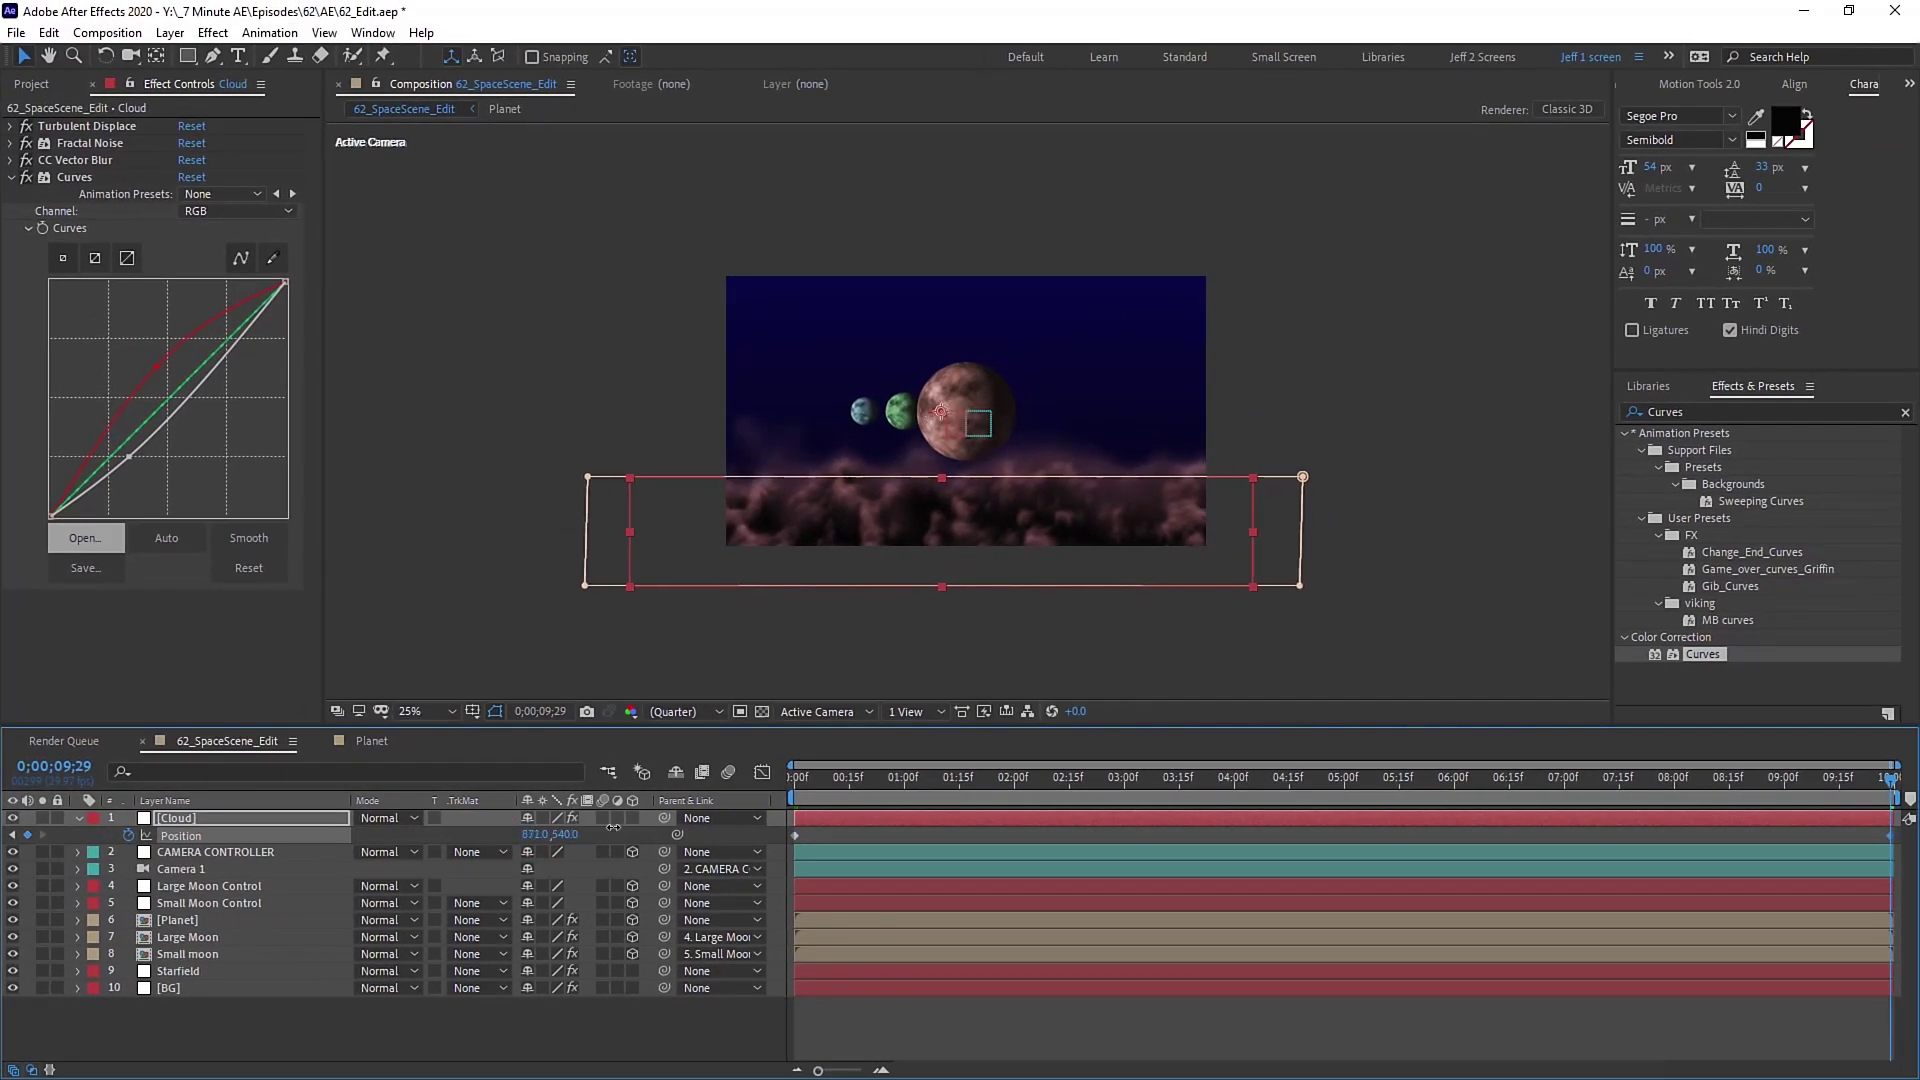
left_click_drag(613, 827, 720, 828)
key("space")
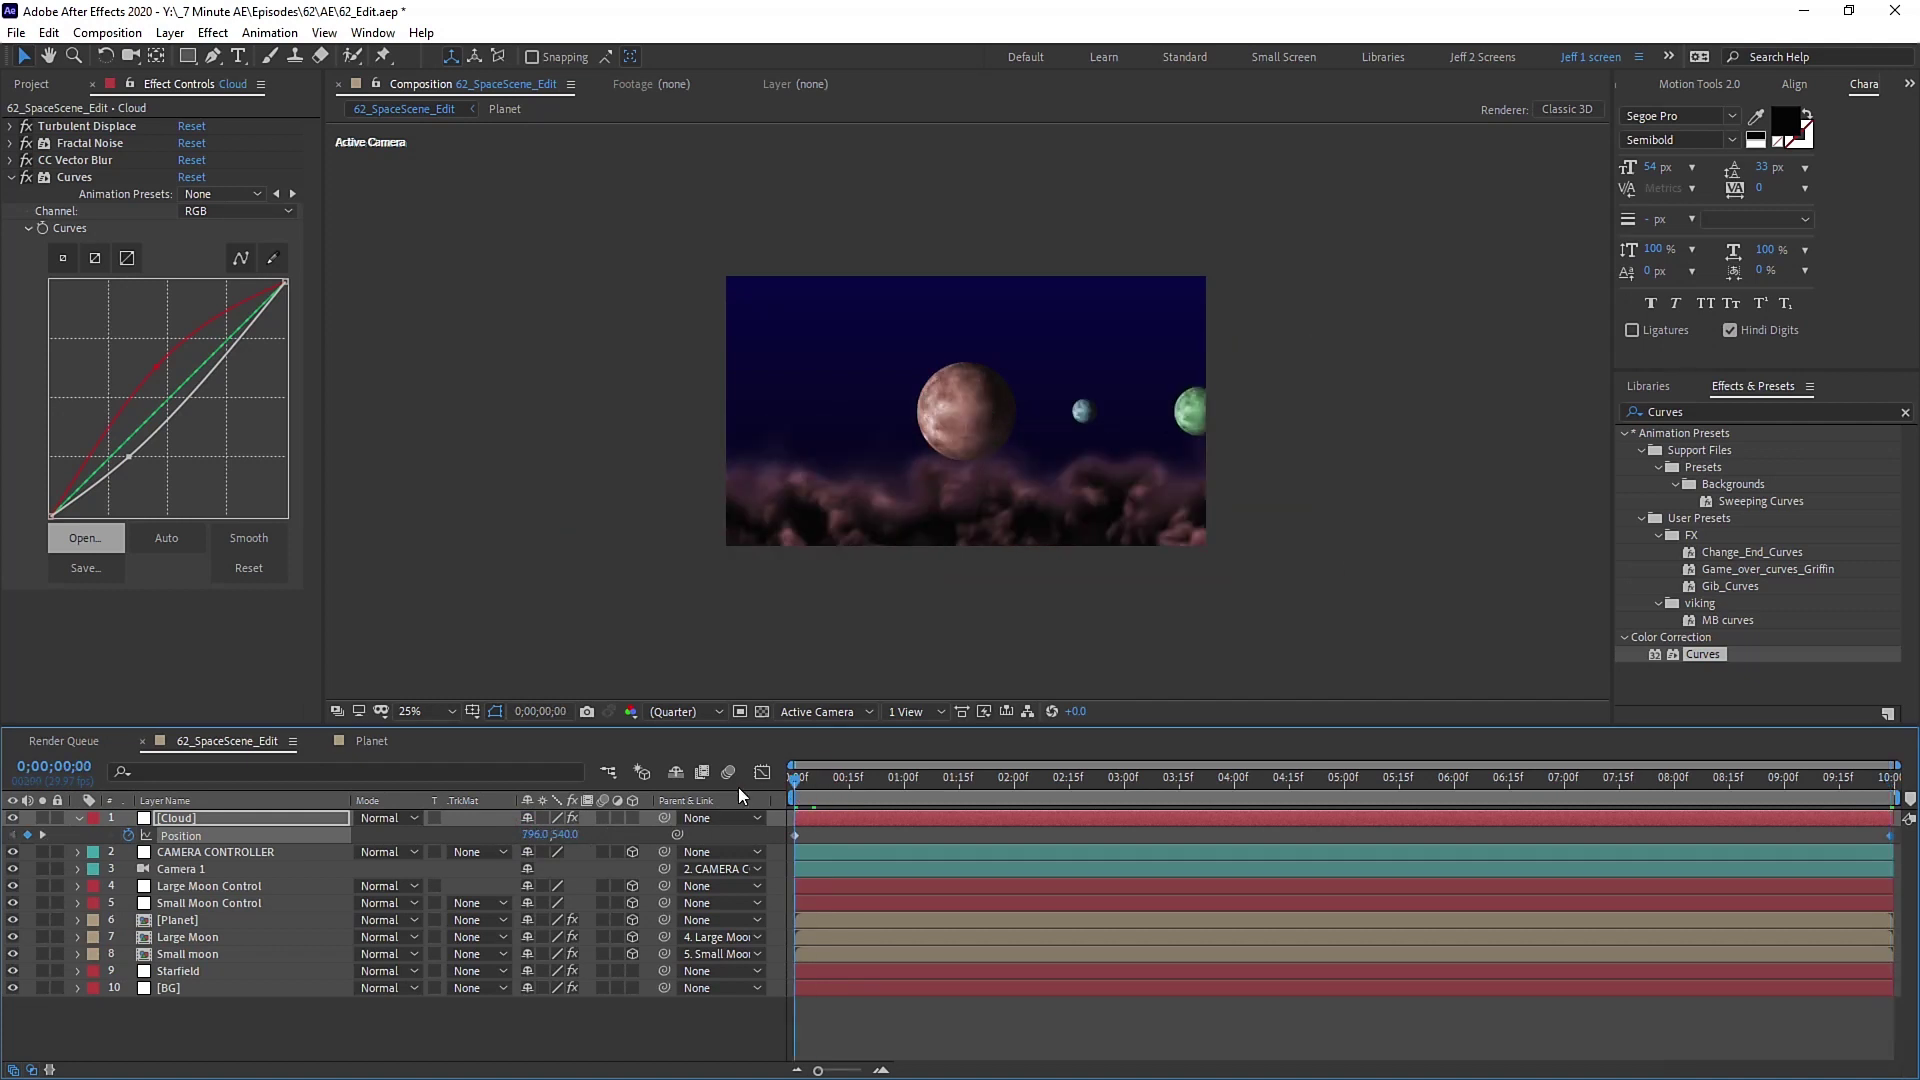
Step: Set the Cloud's Mask Feather to 345 pixels and check the softened clouds across the animation
left_click(545, 851)
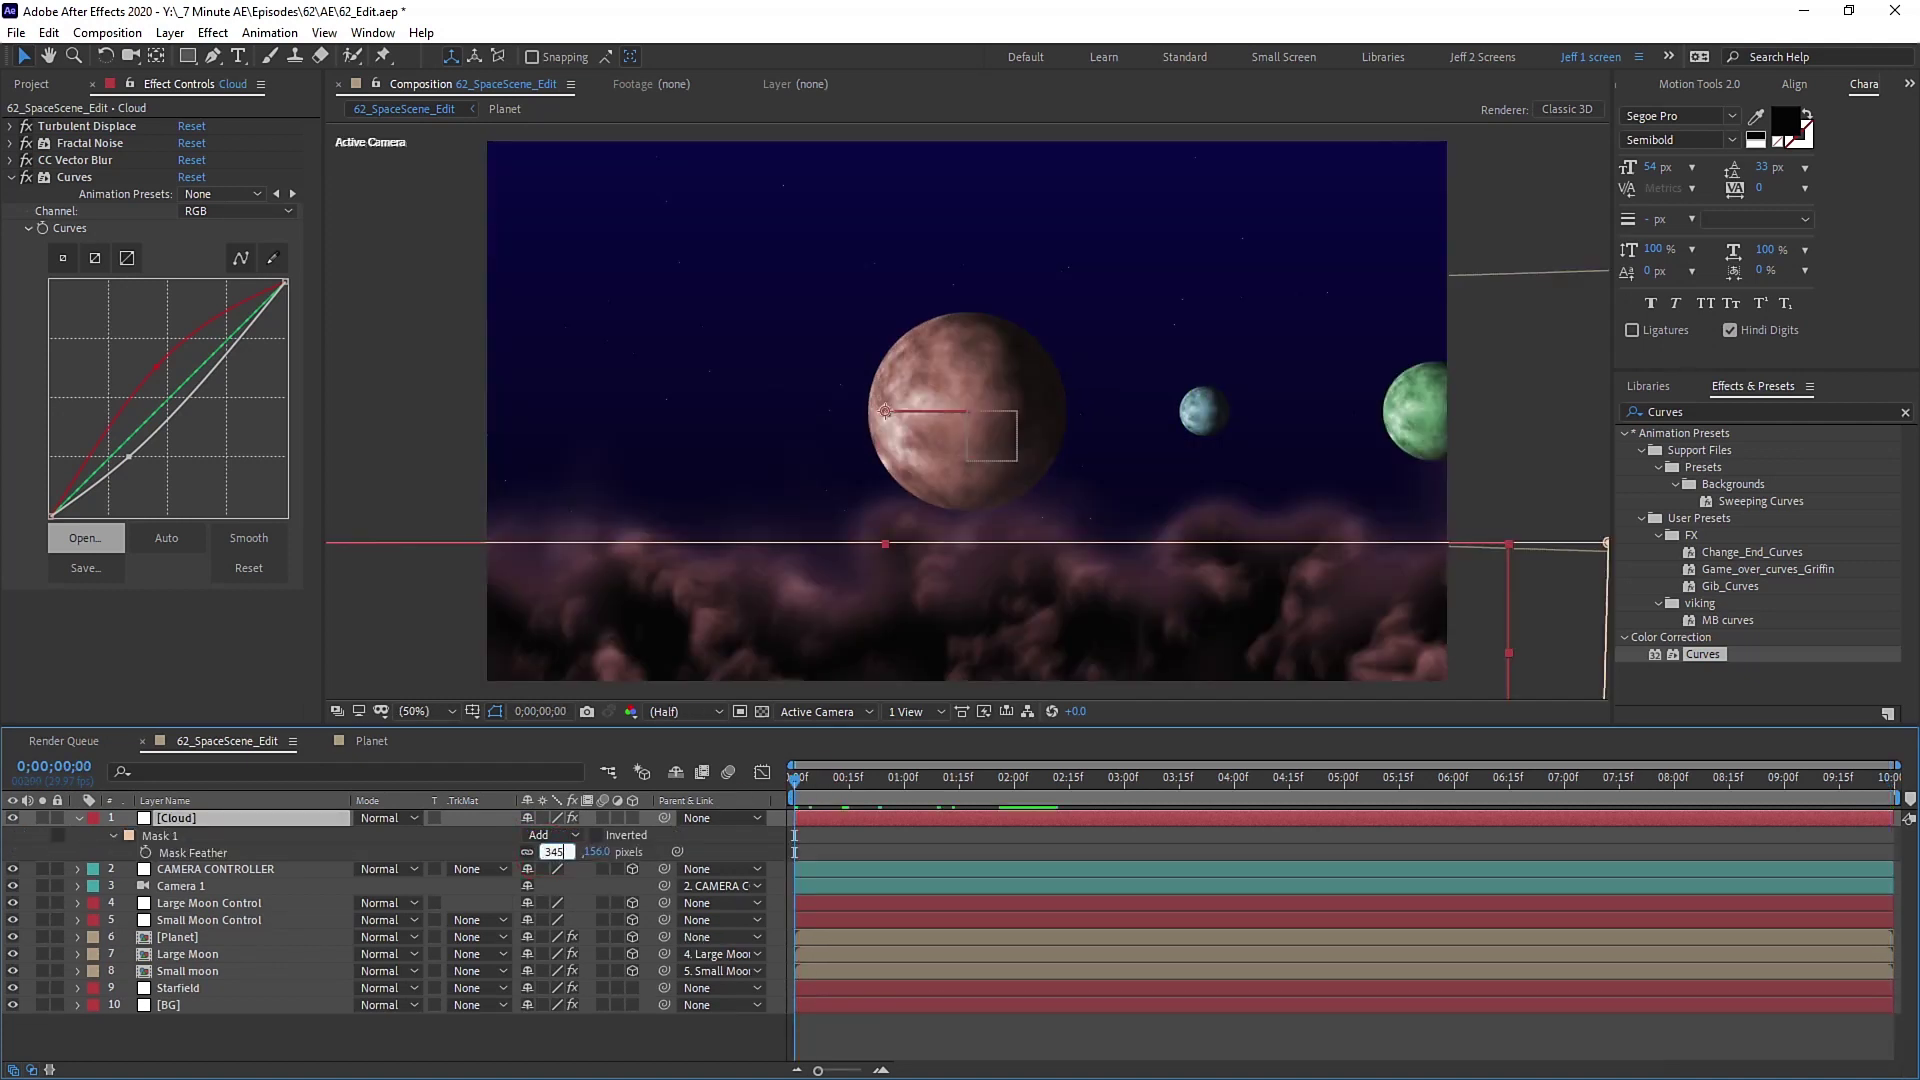
type("345")
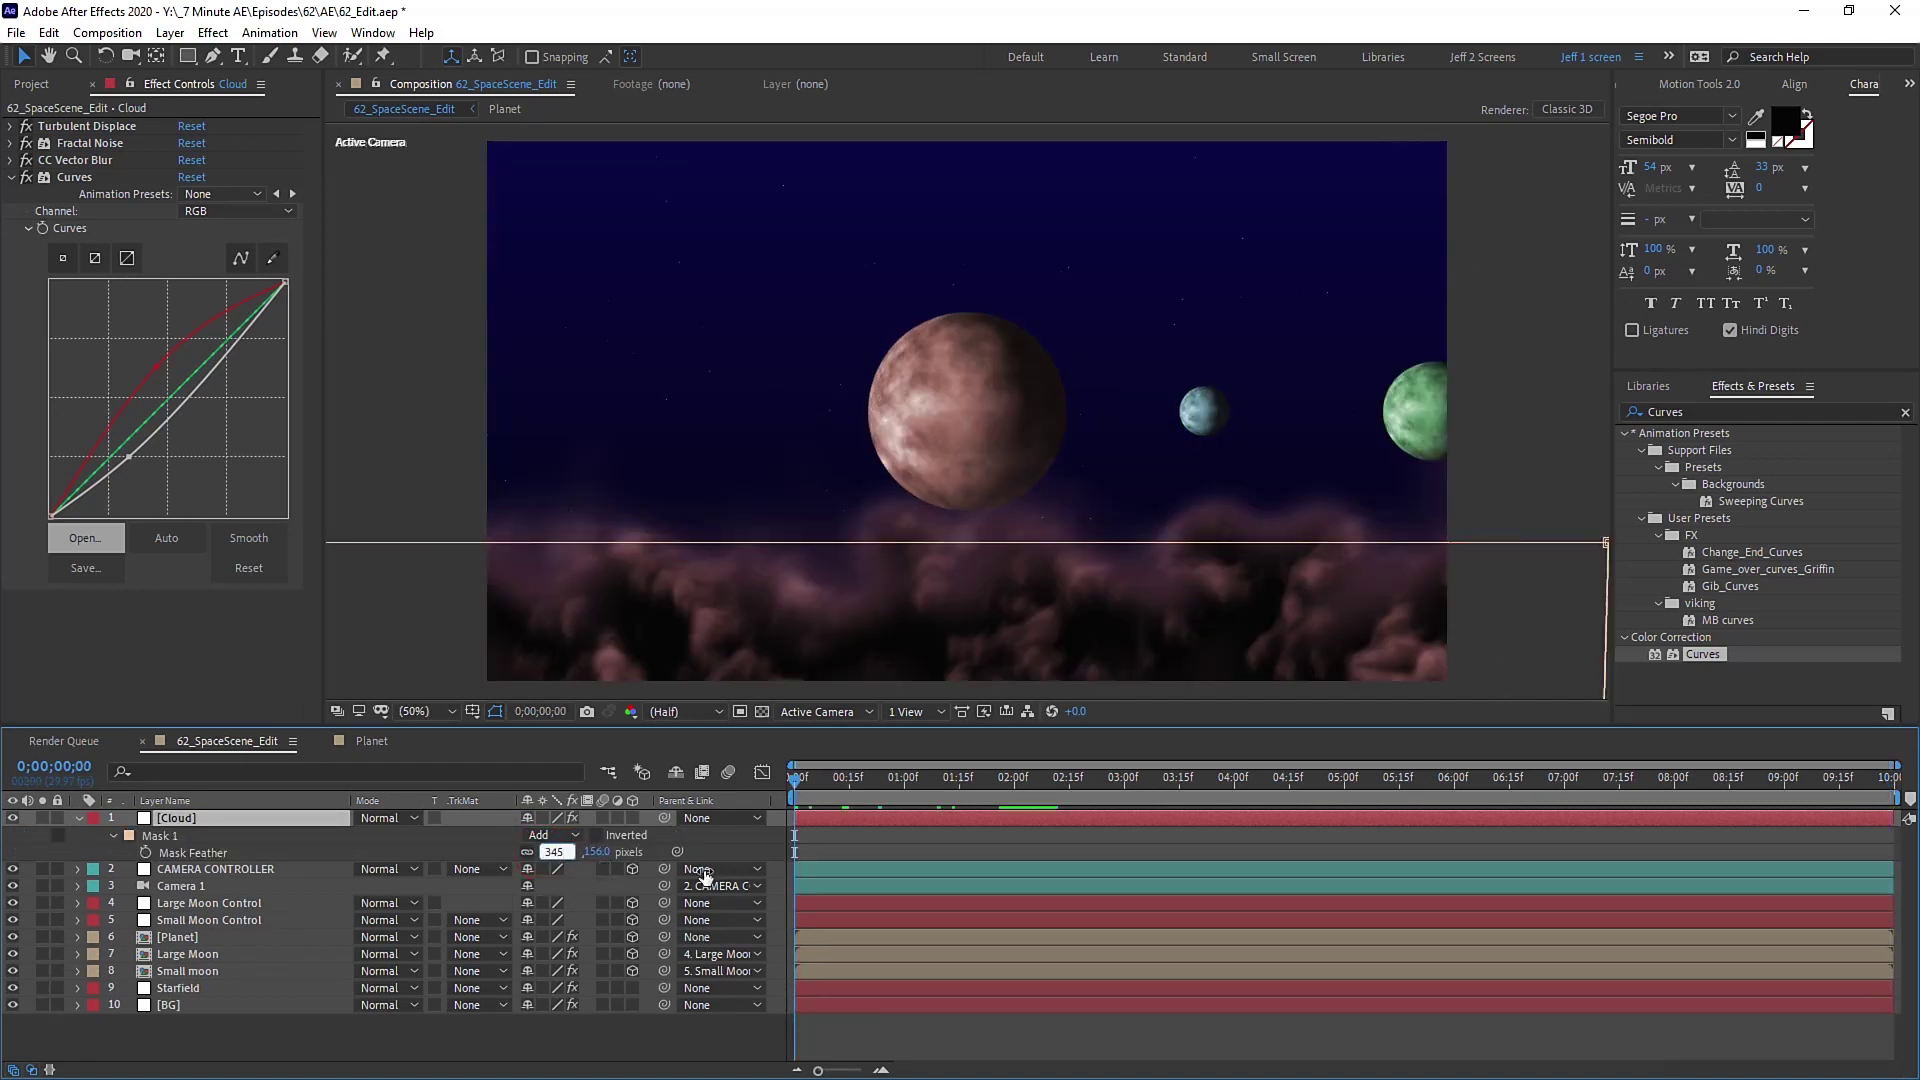
key("Return")
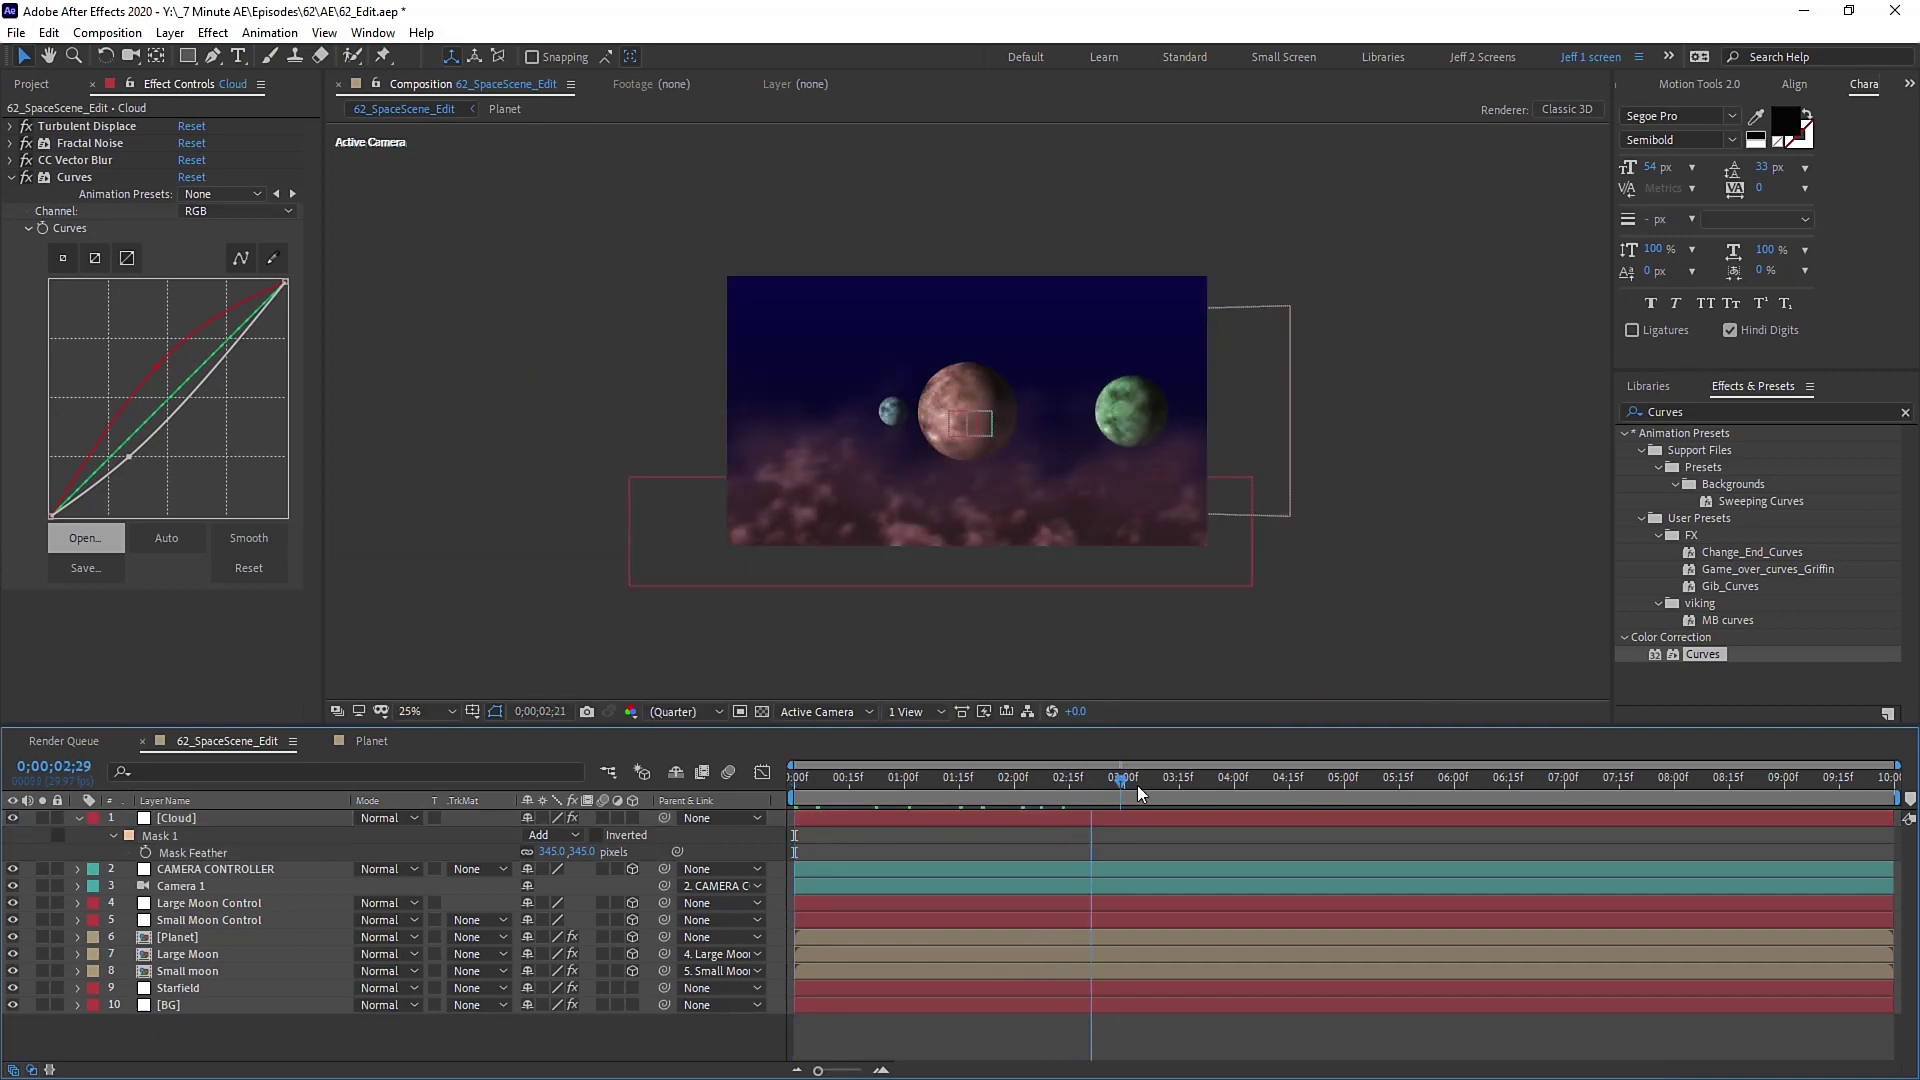
left_click_drag(1137, 784, 794, 746)
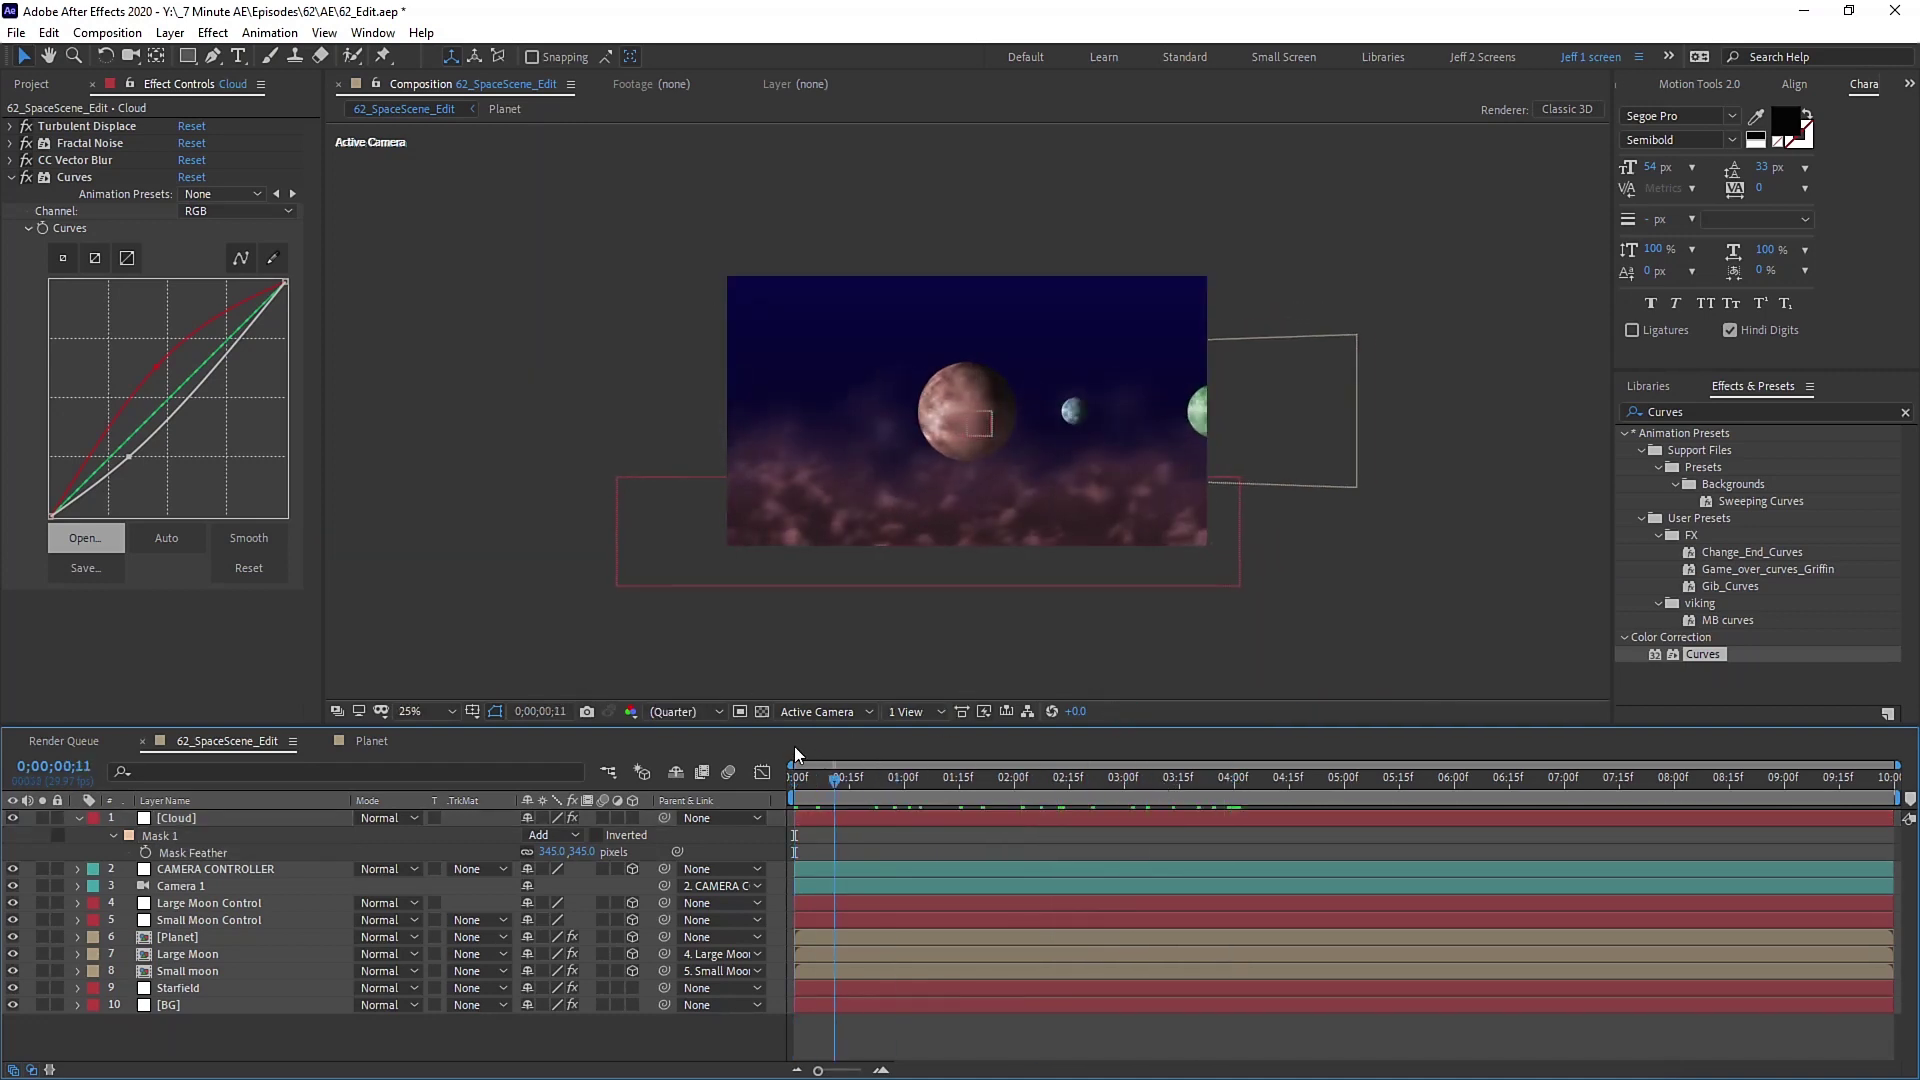
Step: Make the Cloud a 3D layer and set its Position at the first frame to Y 492 and Z -200
left_click(688, 818)
left_click(633, 818)
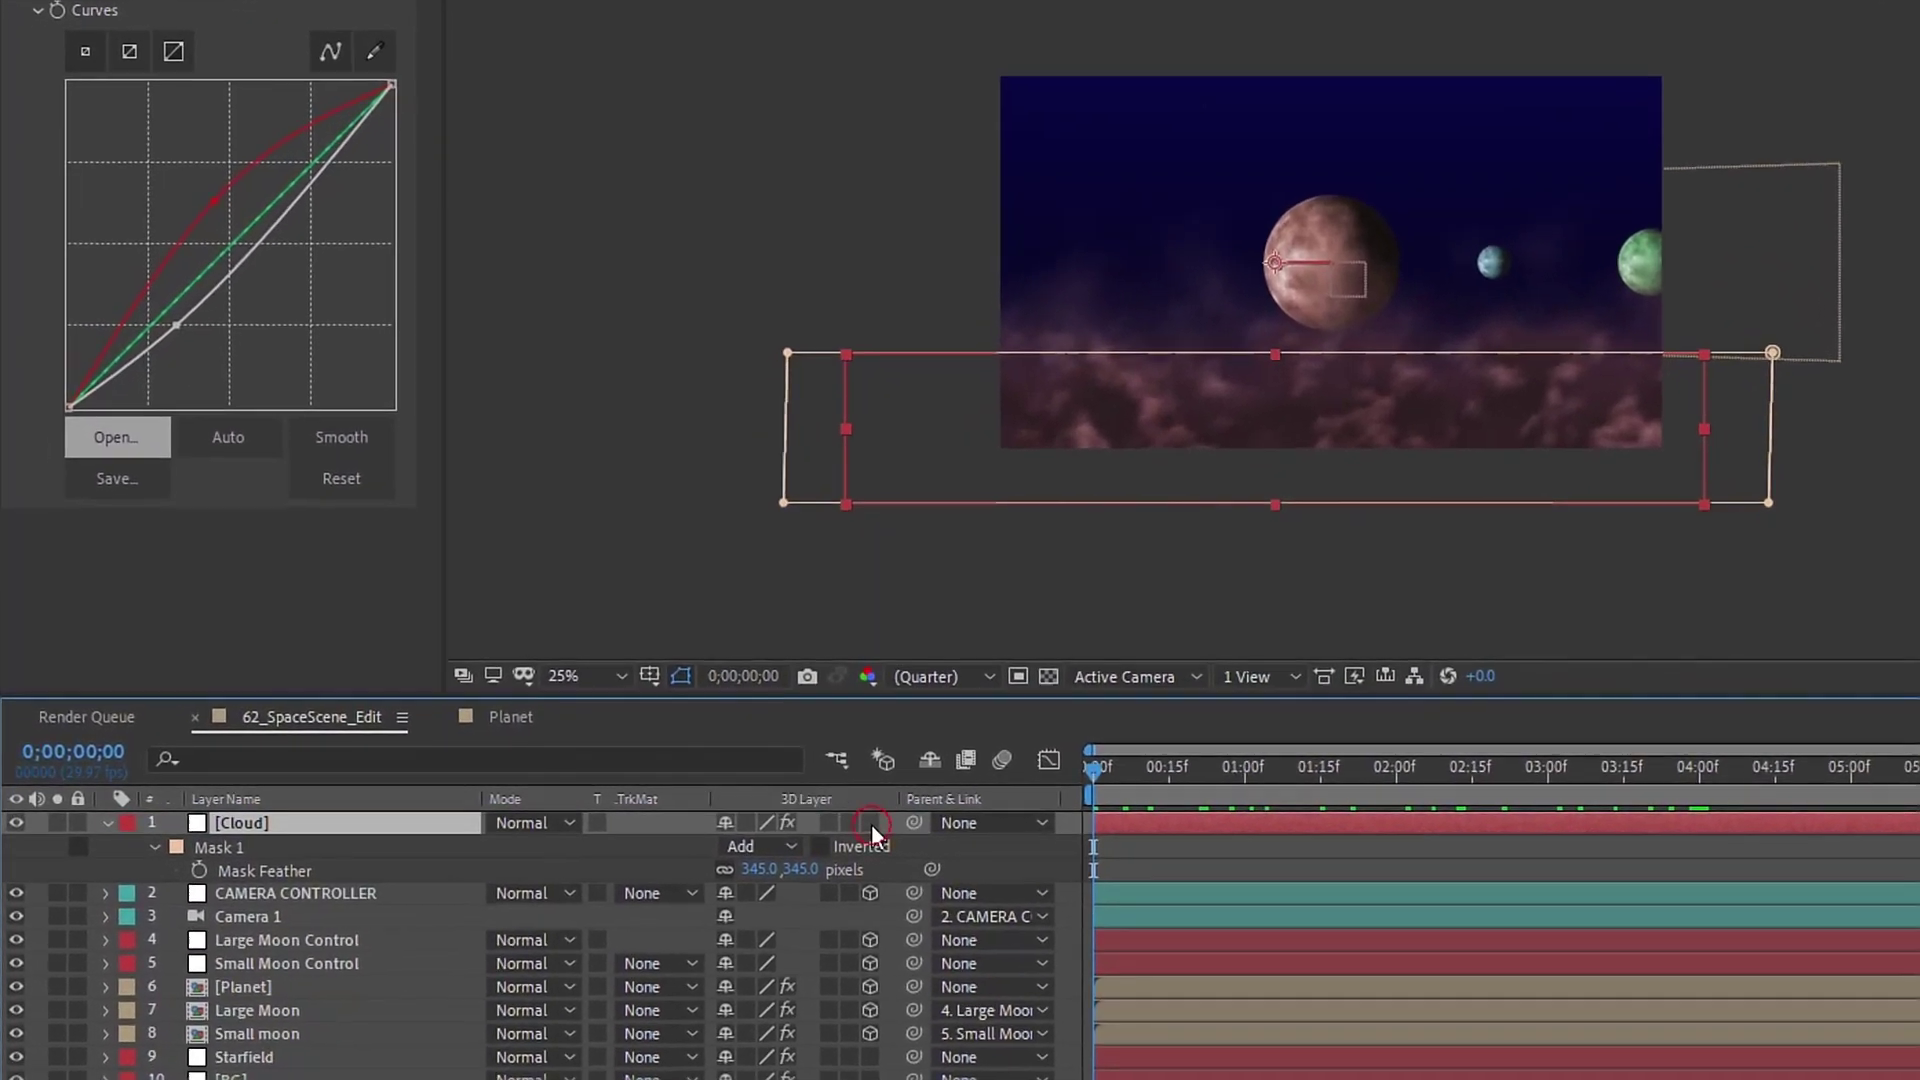
left_click(872, 824)
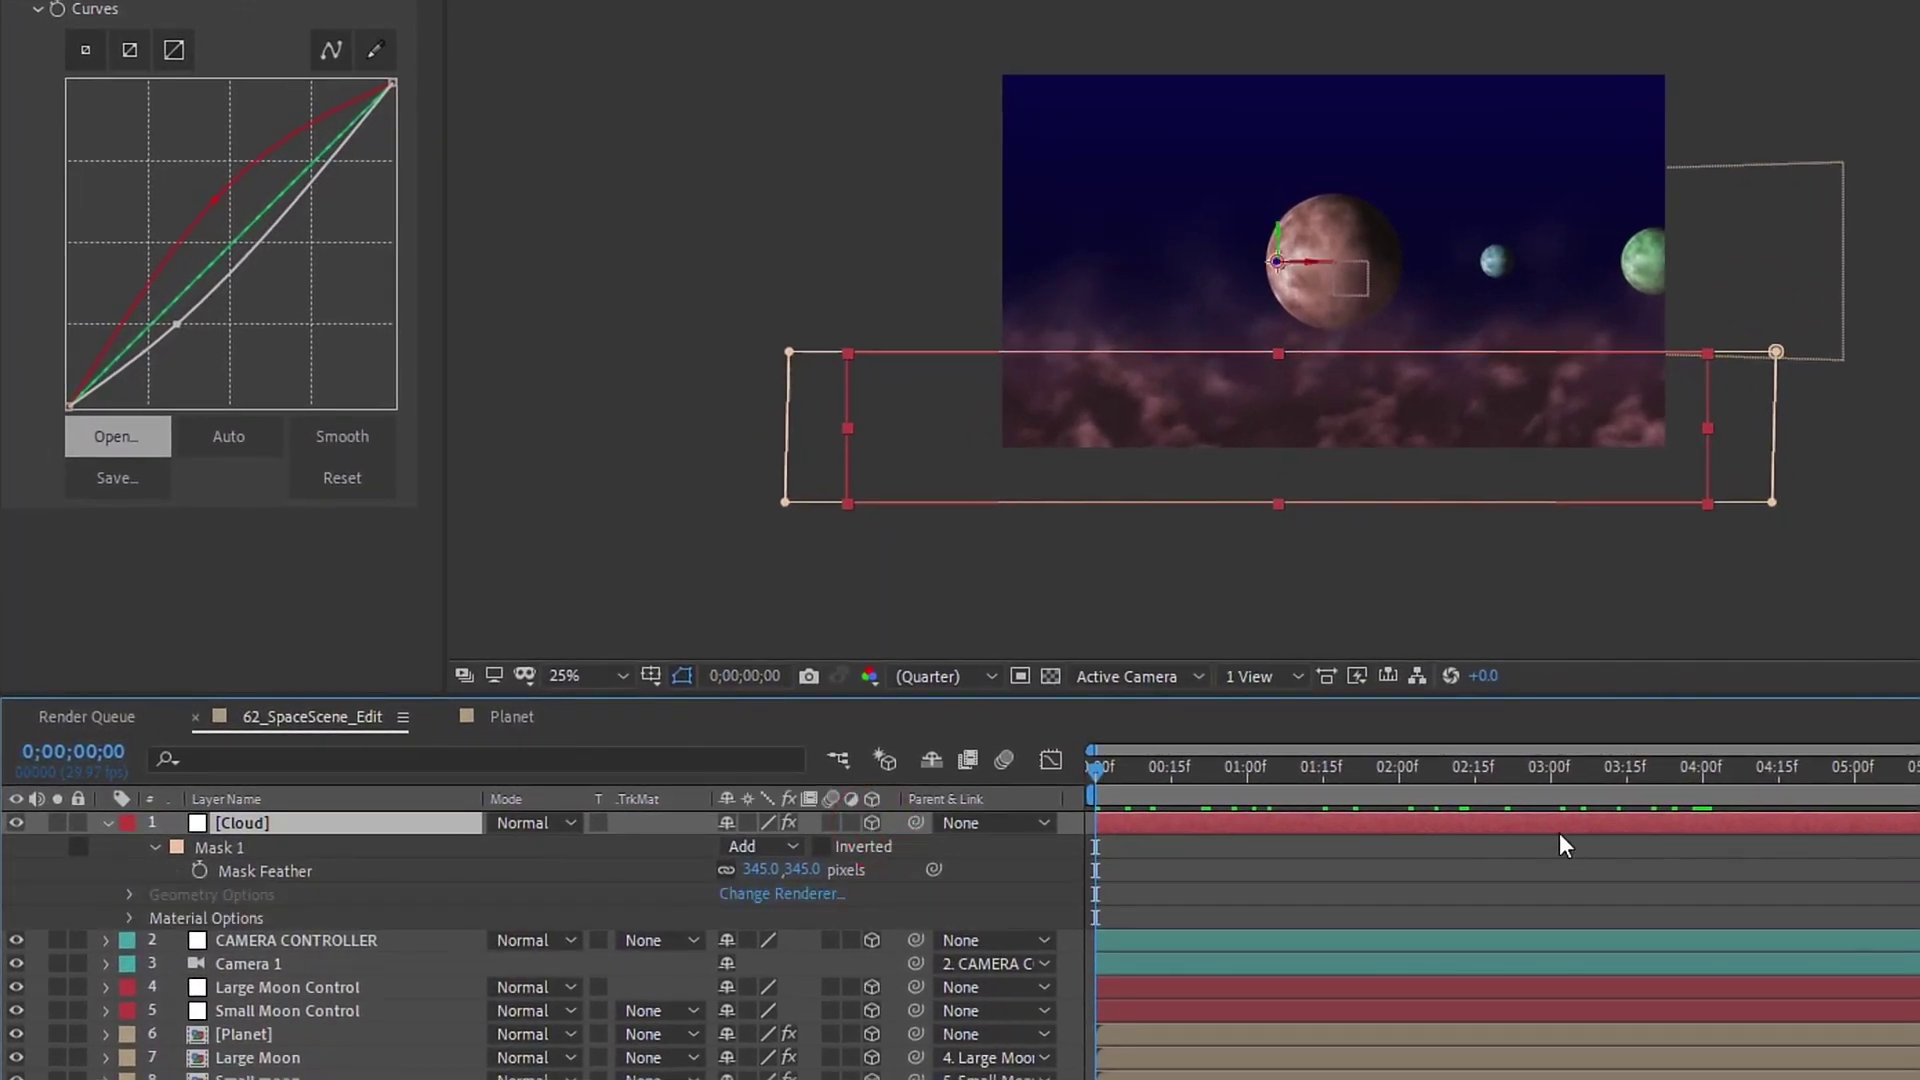
key("p")
left_click_drag(822, 848, 542, 856)
left_click_drag(772, 853, 732, 853)
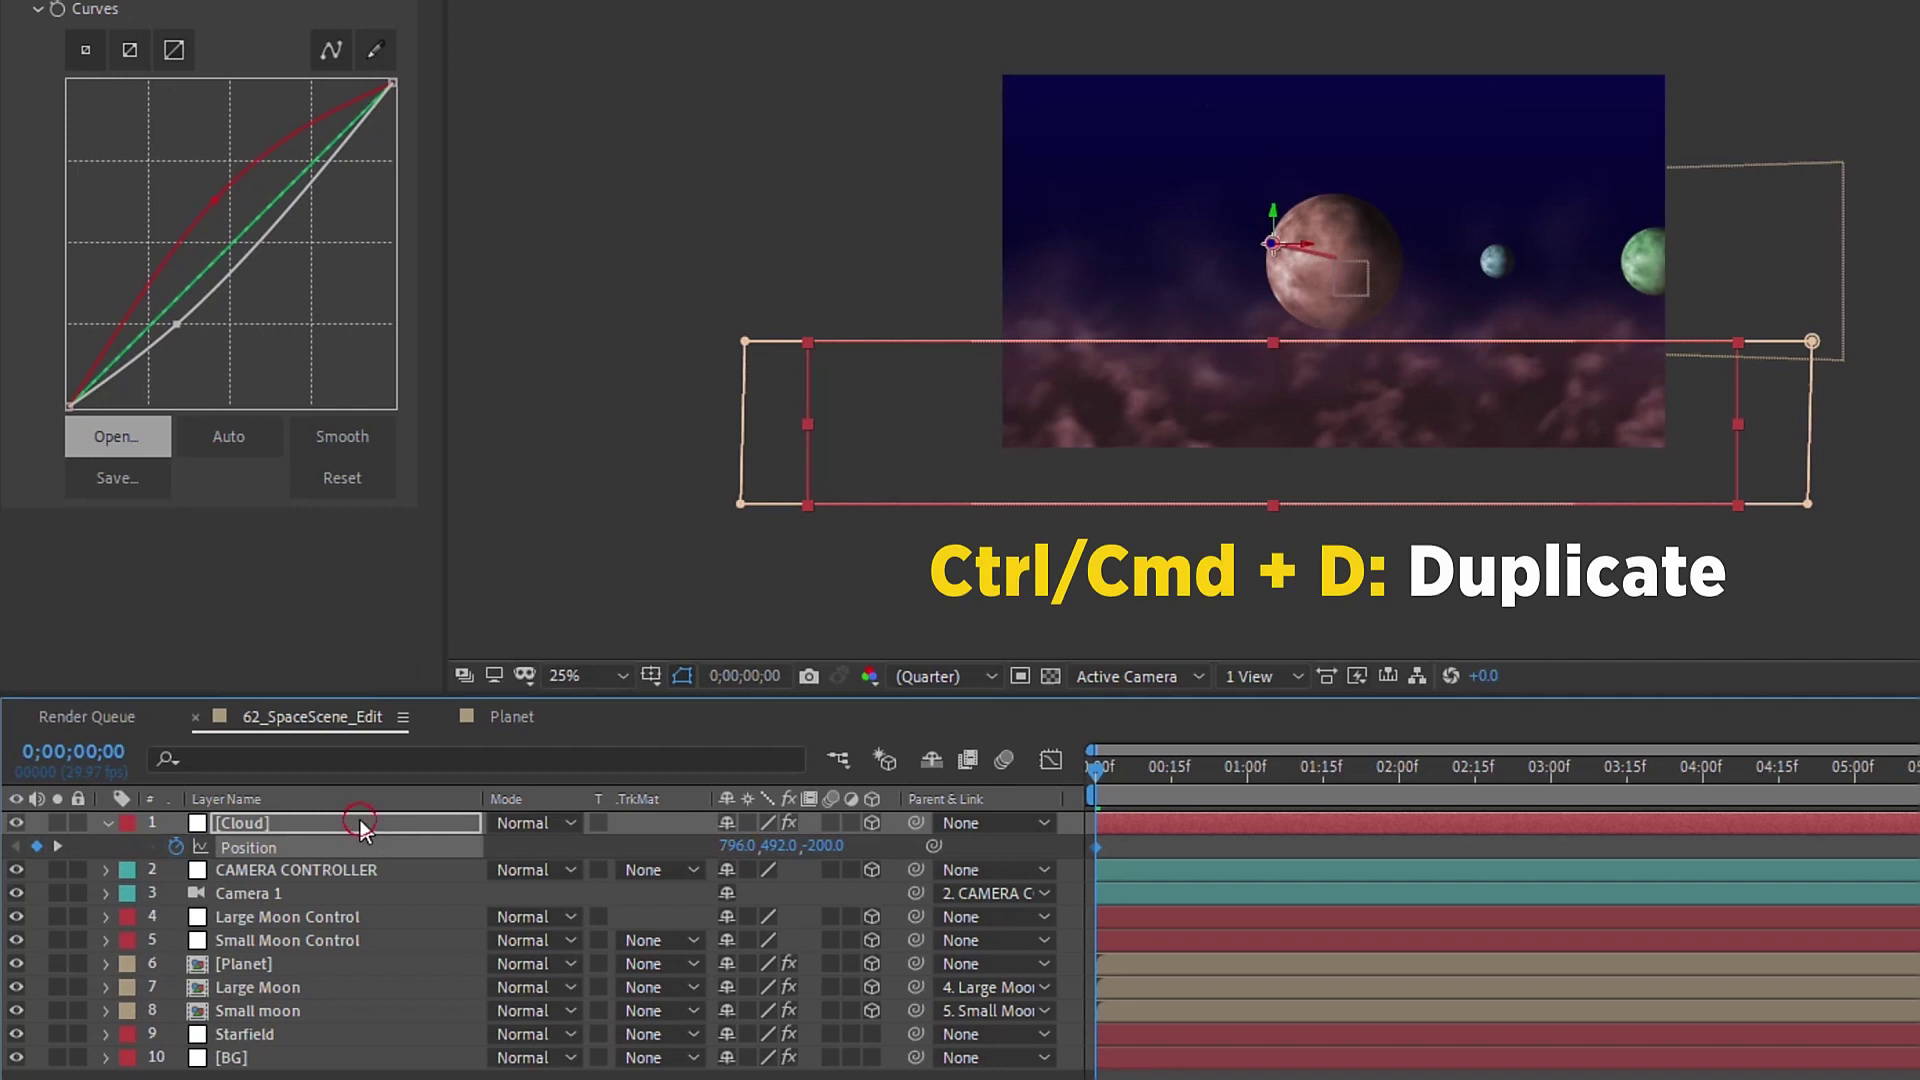
Step: Duplicate the Cloud layer and extend the copy's mask upward past the top of the frame
left_click(360, 822)
key("ctrl+d")
key("ctrl+shift+n")
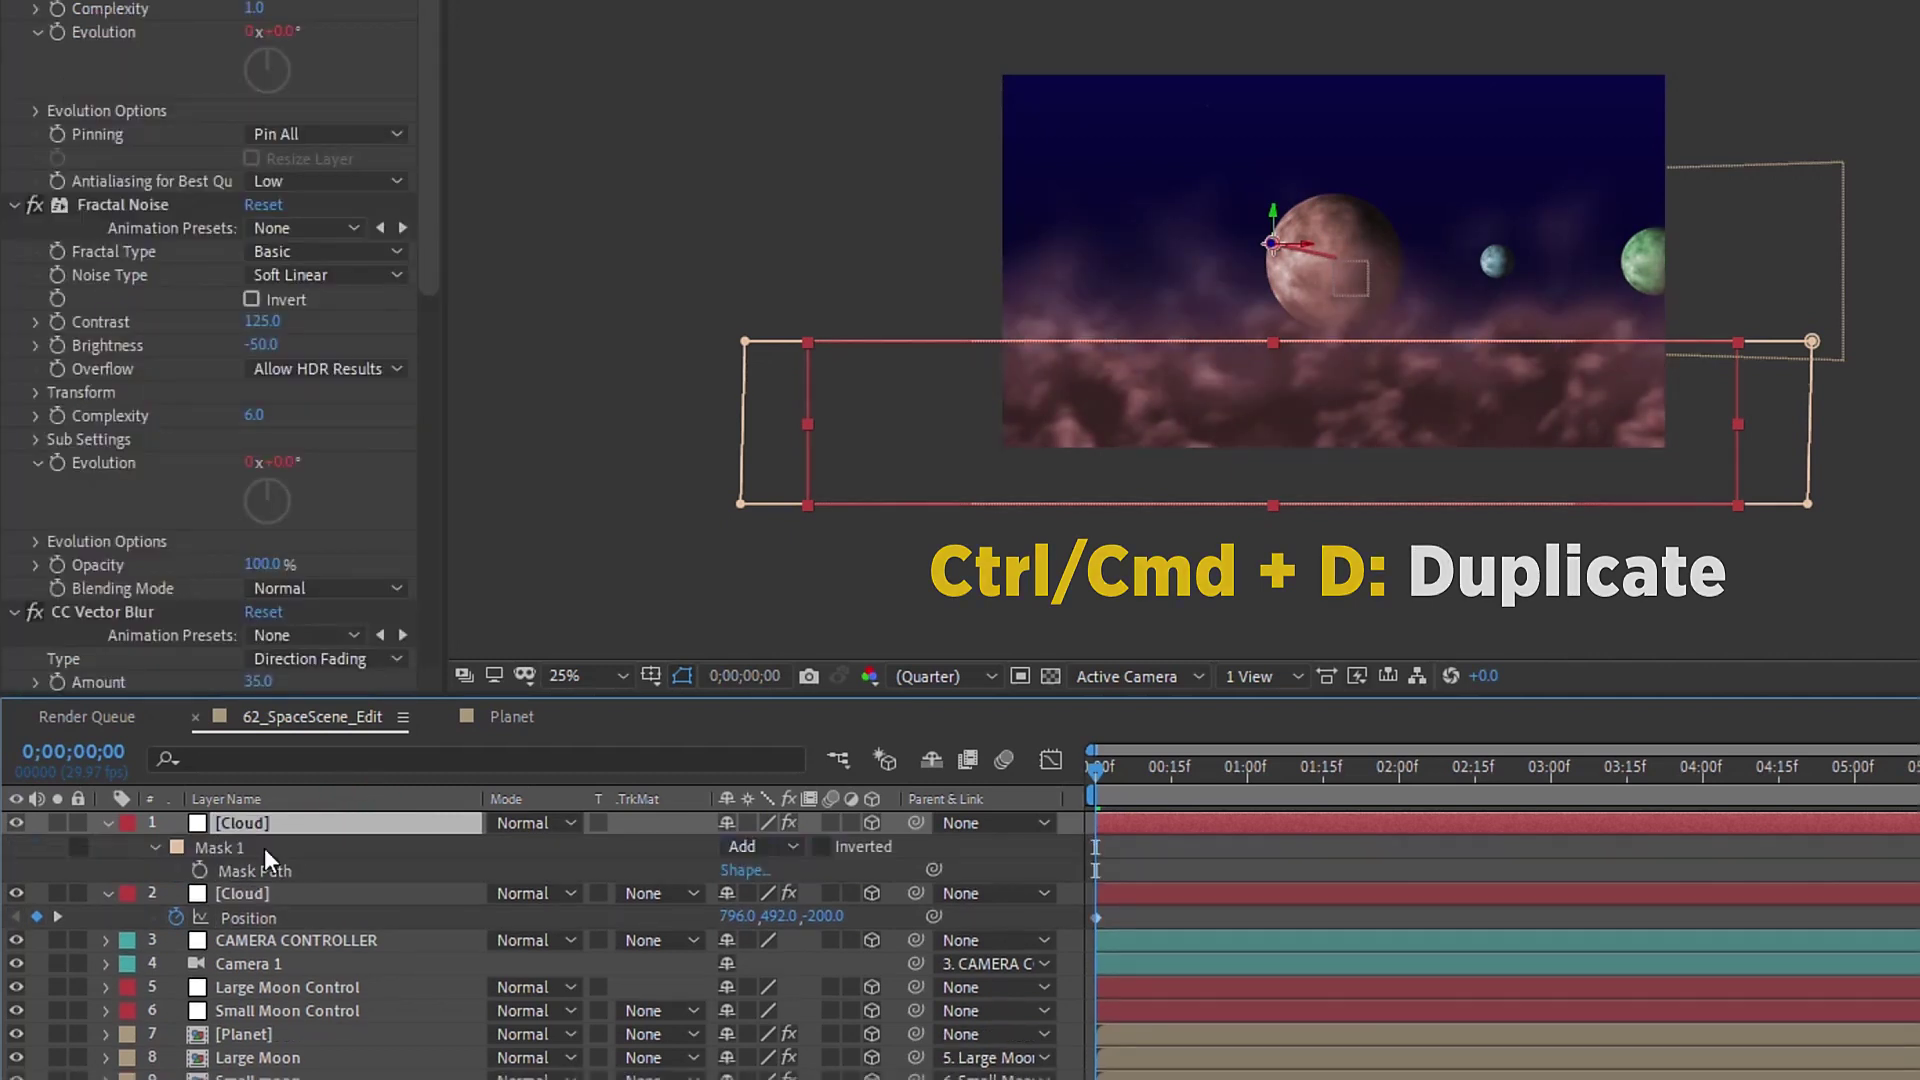
left_click_drag(1233, 344, 1225, 17)
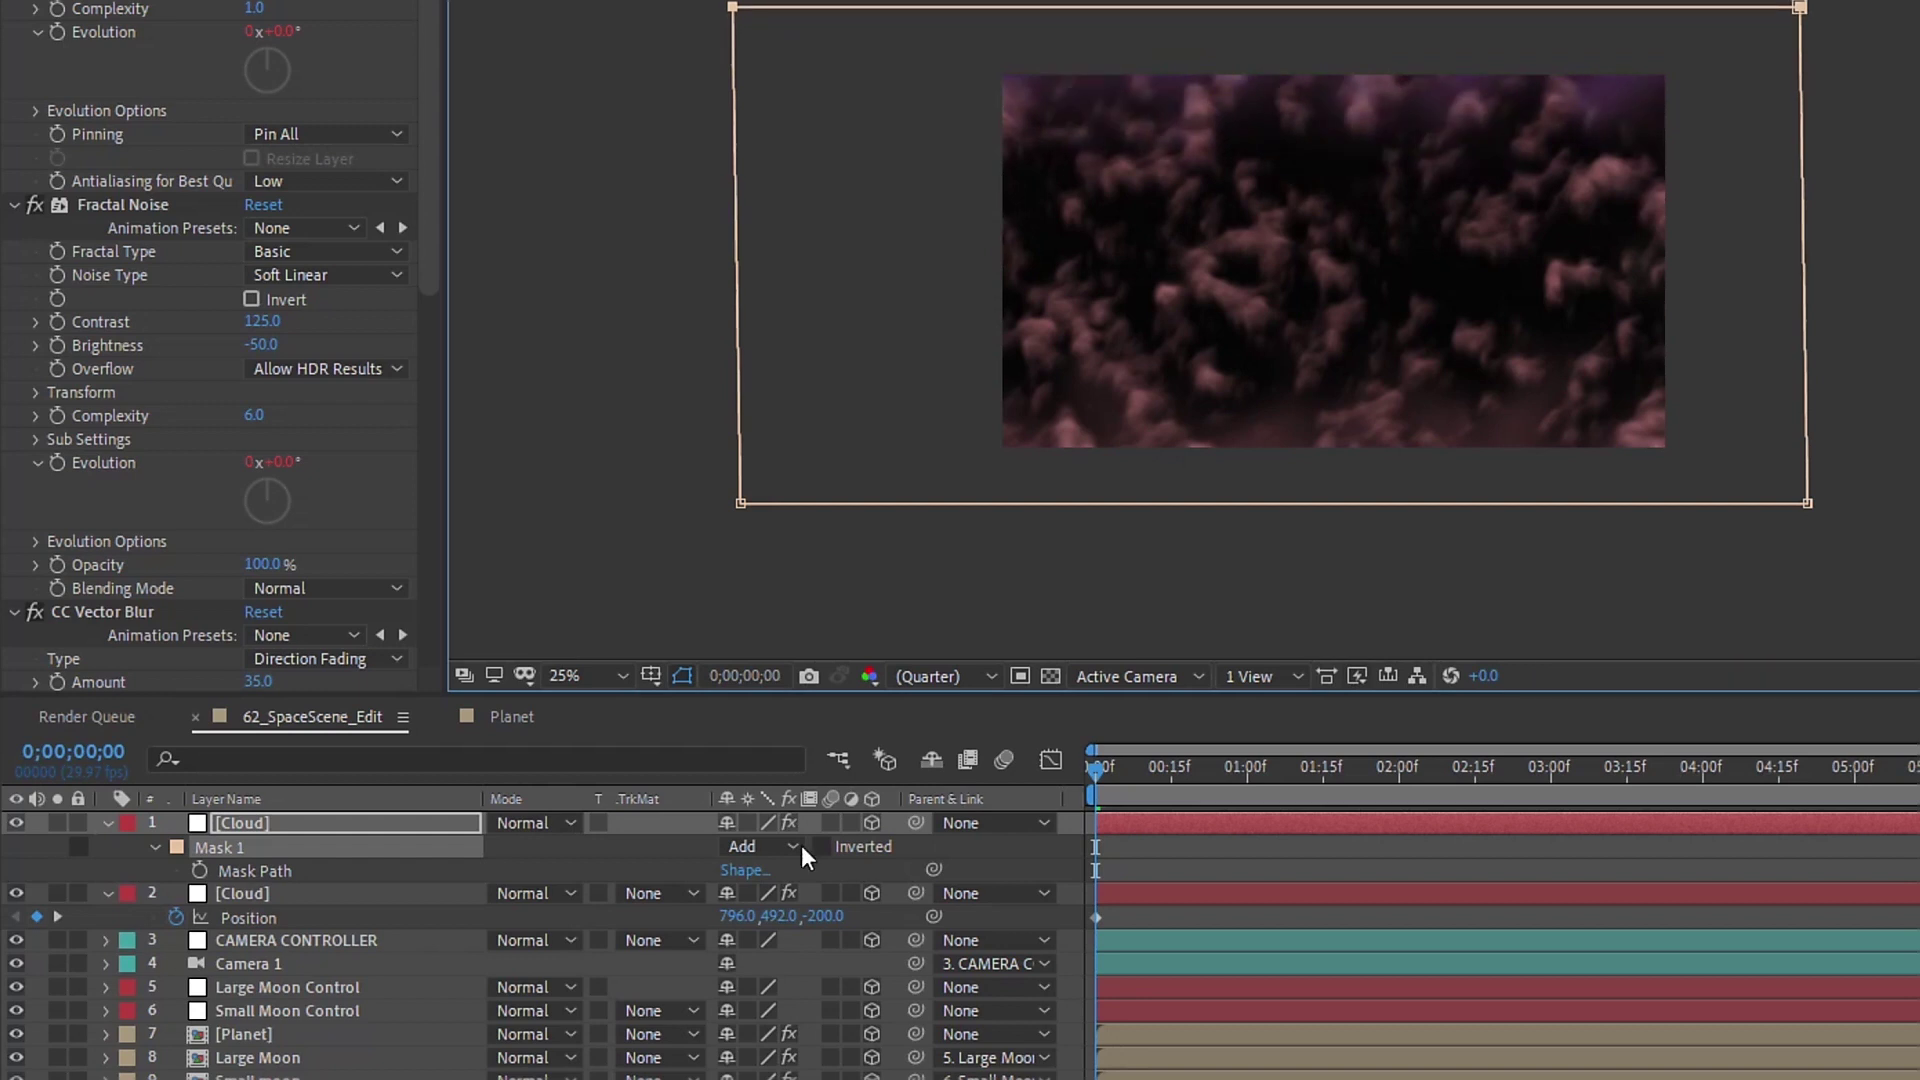
Step: Raise the lower edge of the Cloud copy's mask so it covers only the sky above the planet
left_click_drag(1094, 505, 1115, 160)
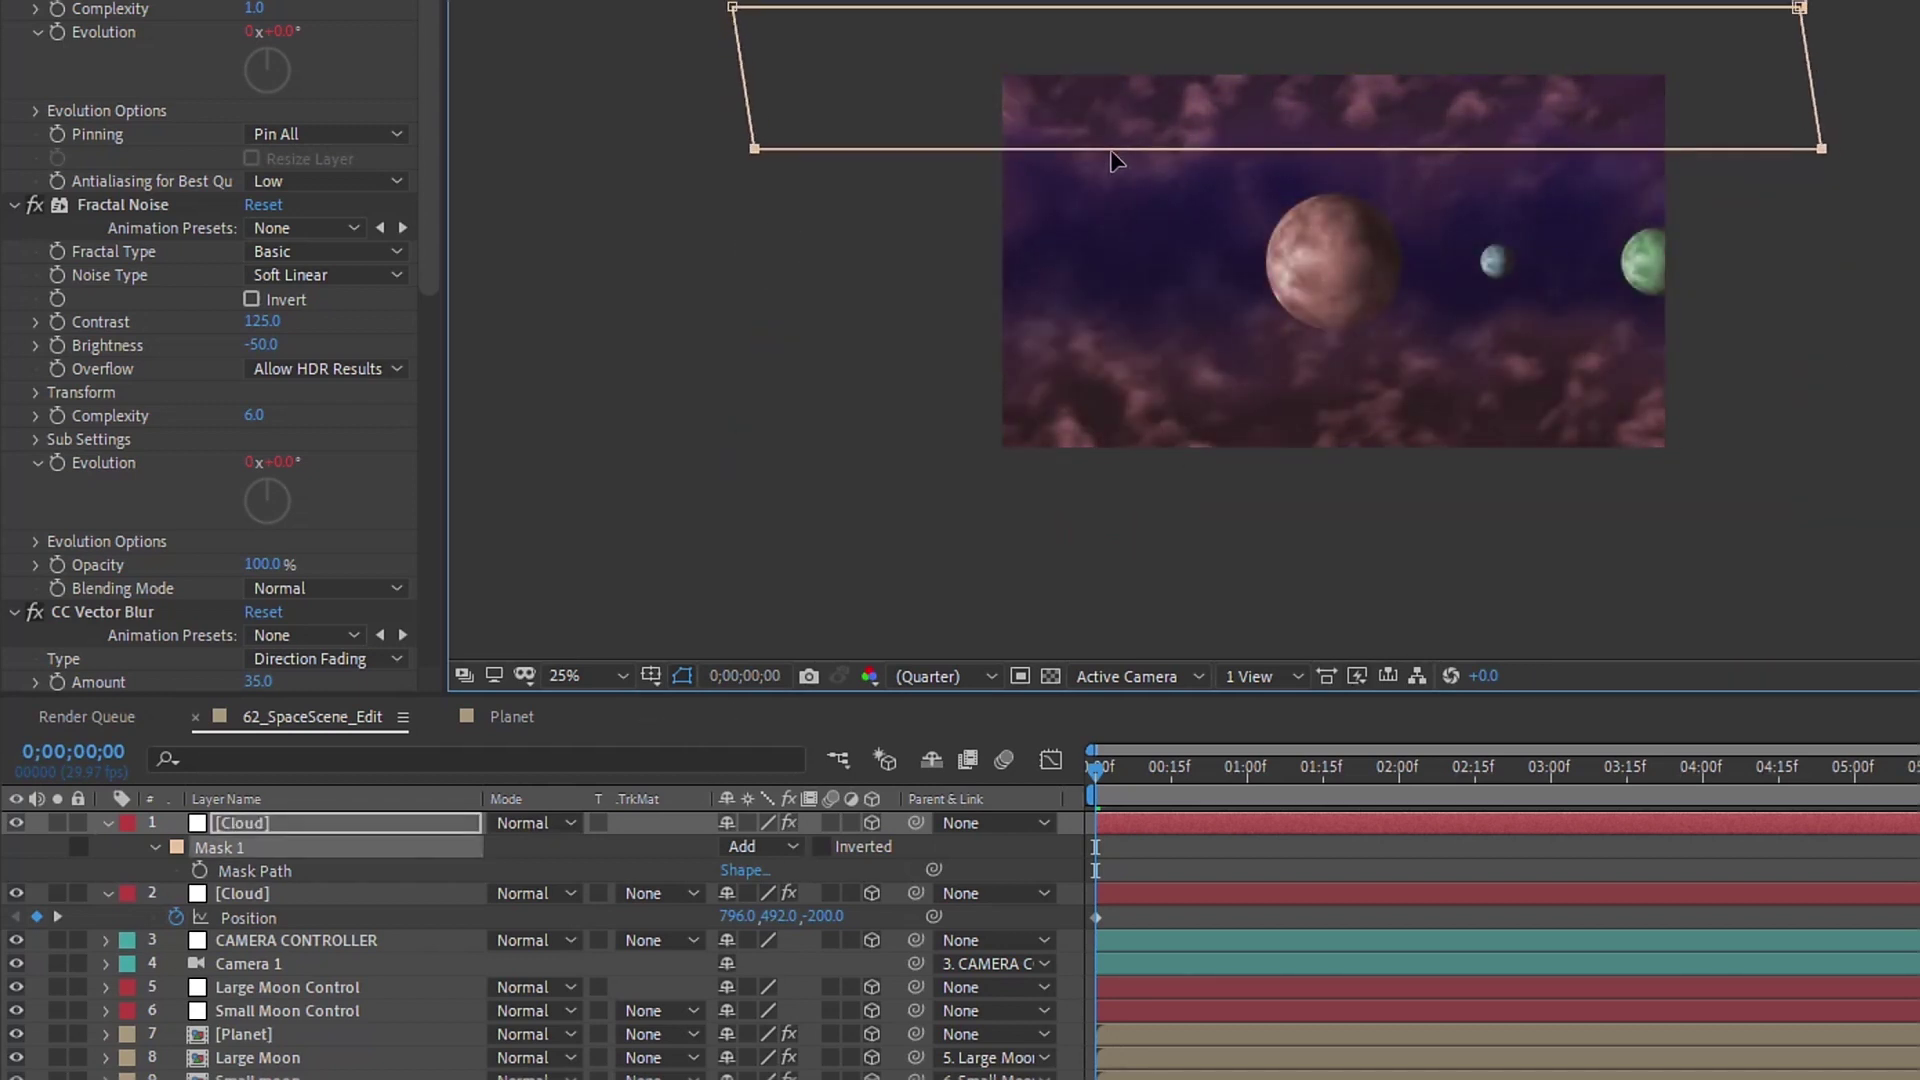
left_click(295, 897)
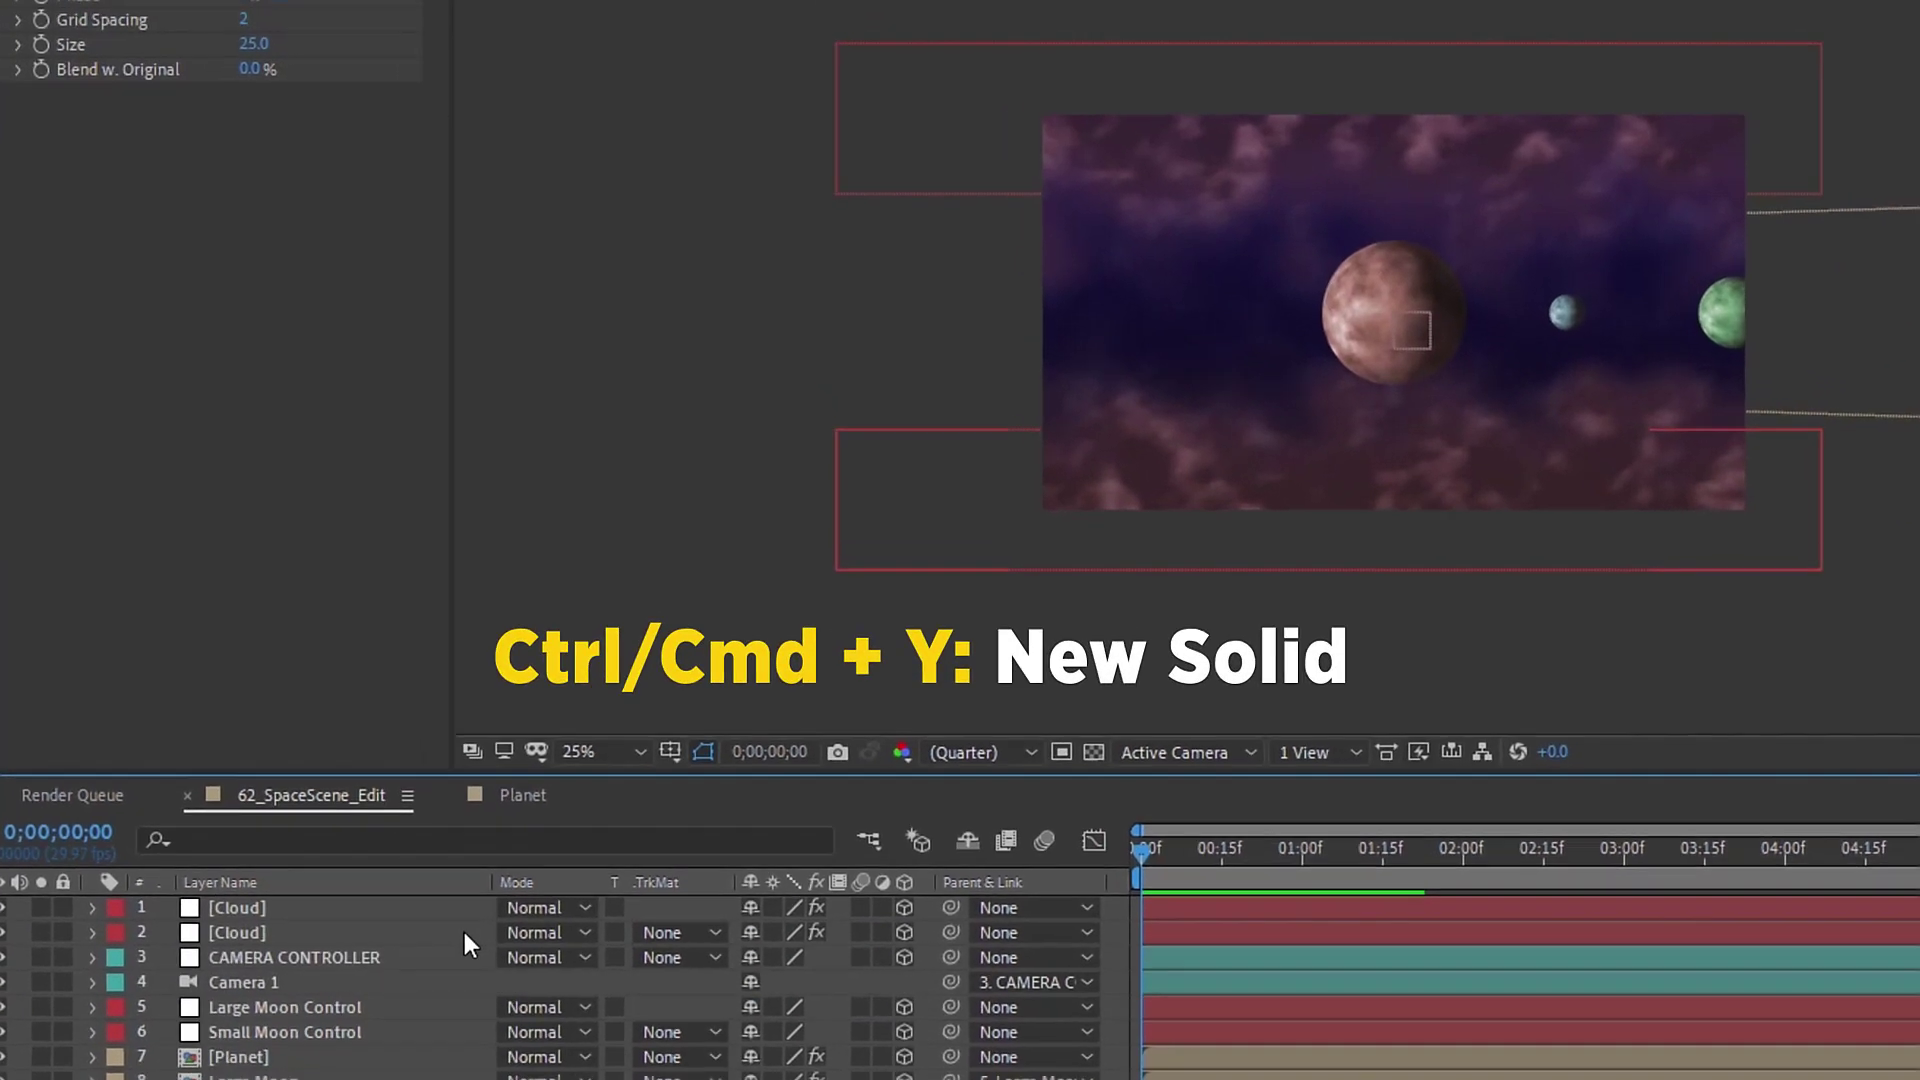
Step: Create a 1000 x 1000 px dark red solid named Glow
key("ctrl+y")
double_click(446, 87)
type("1000")
left_click(474, 324)
type("1000")
triple_click(579, 184)
type("Glo")
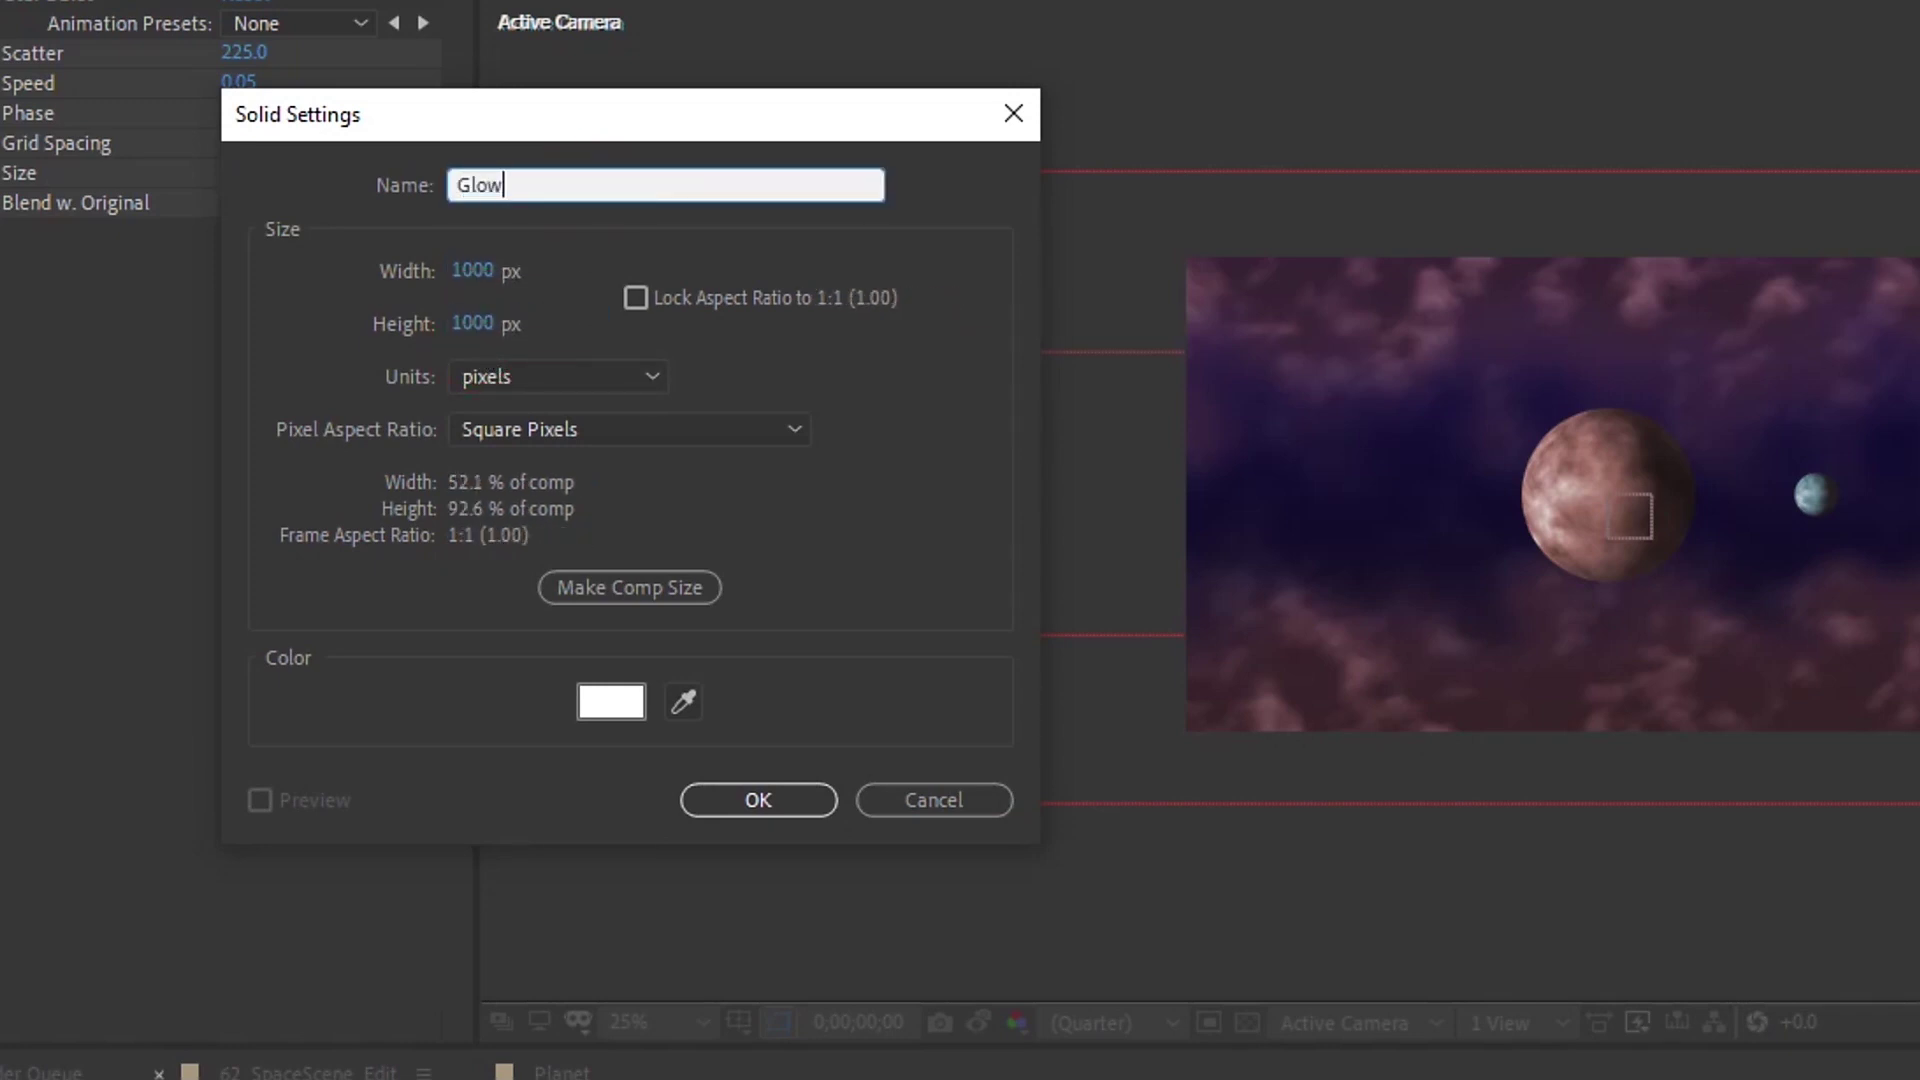
type("w")
left_click(613, 703)
left_click_drag(1099, 366, 1088, 583)
left_click(1426, 362)
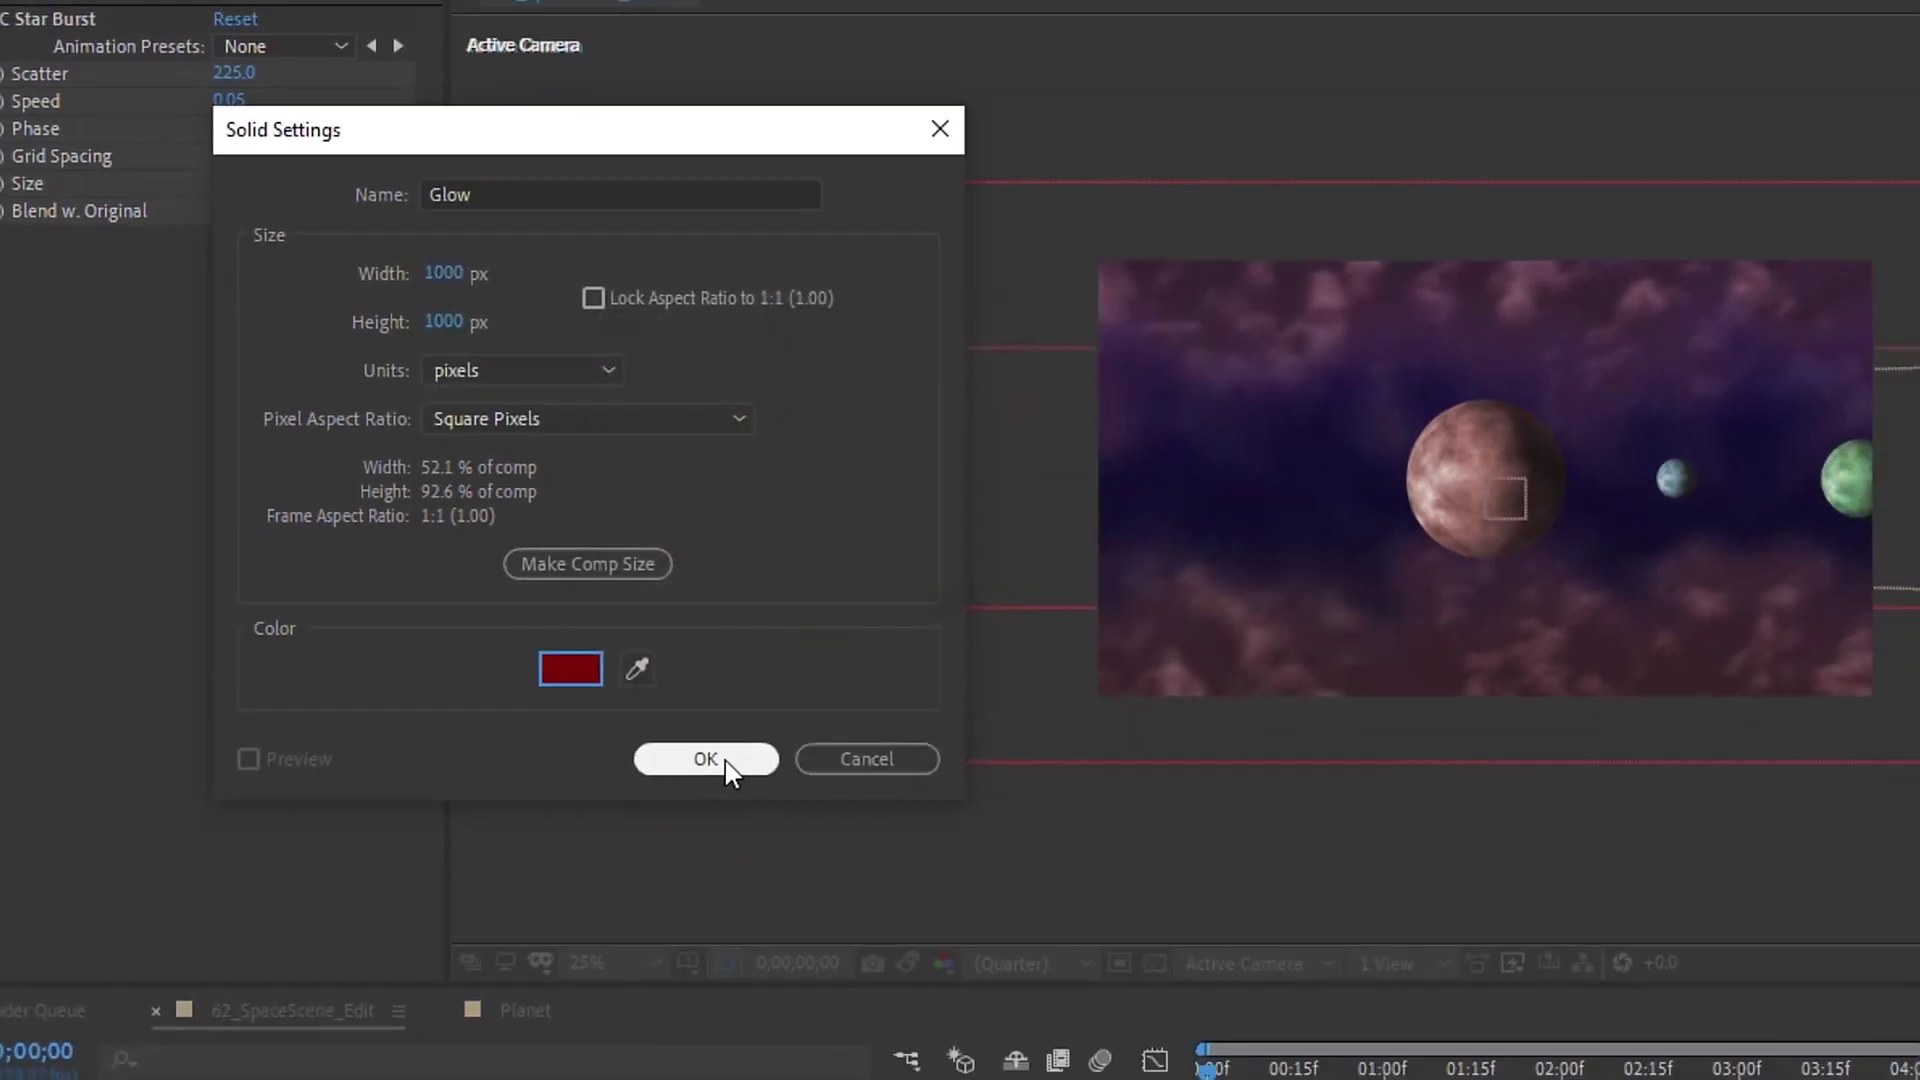
left_click(754, 797)
Step: Place the Glow layer directly below Planet and add an elliptical mask that fills the solid
left_click_drag(174, 818, 196, 954)
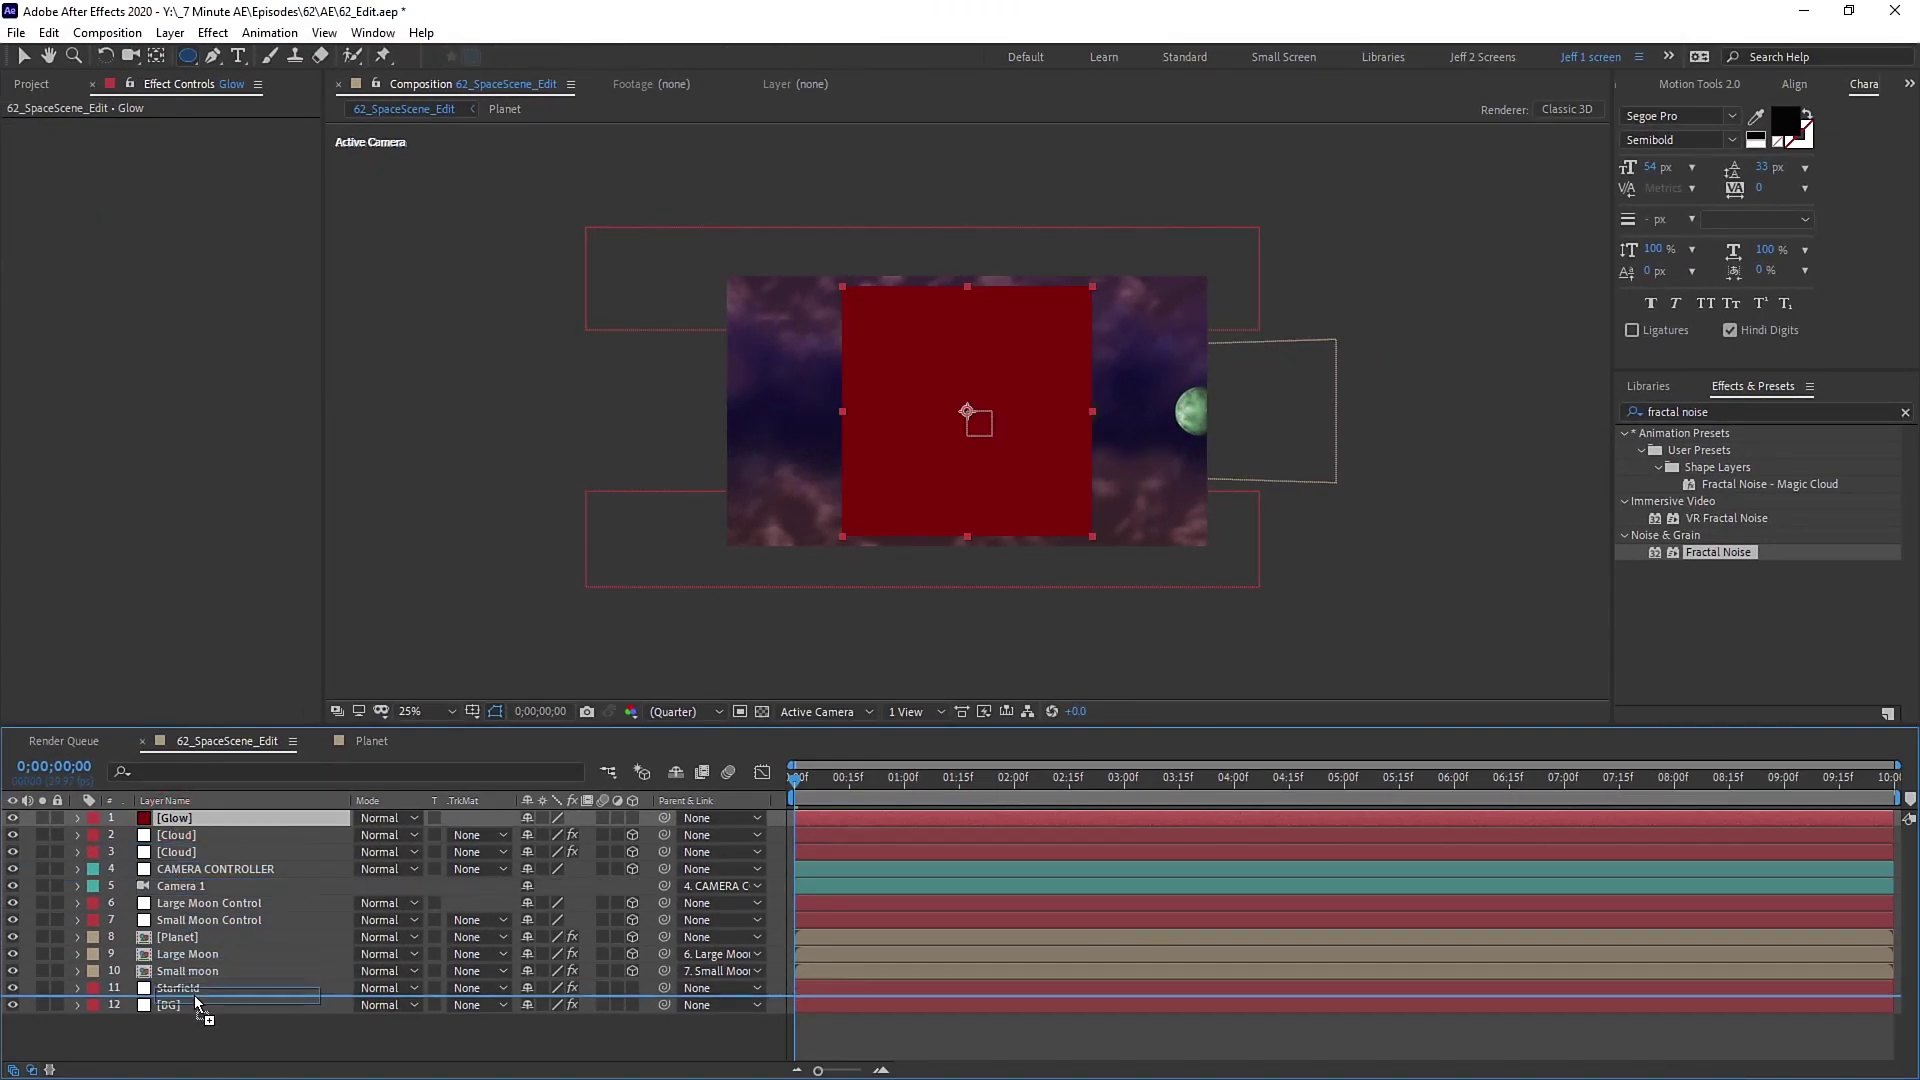
left_click(188, 56)
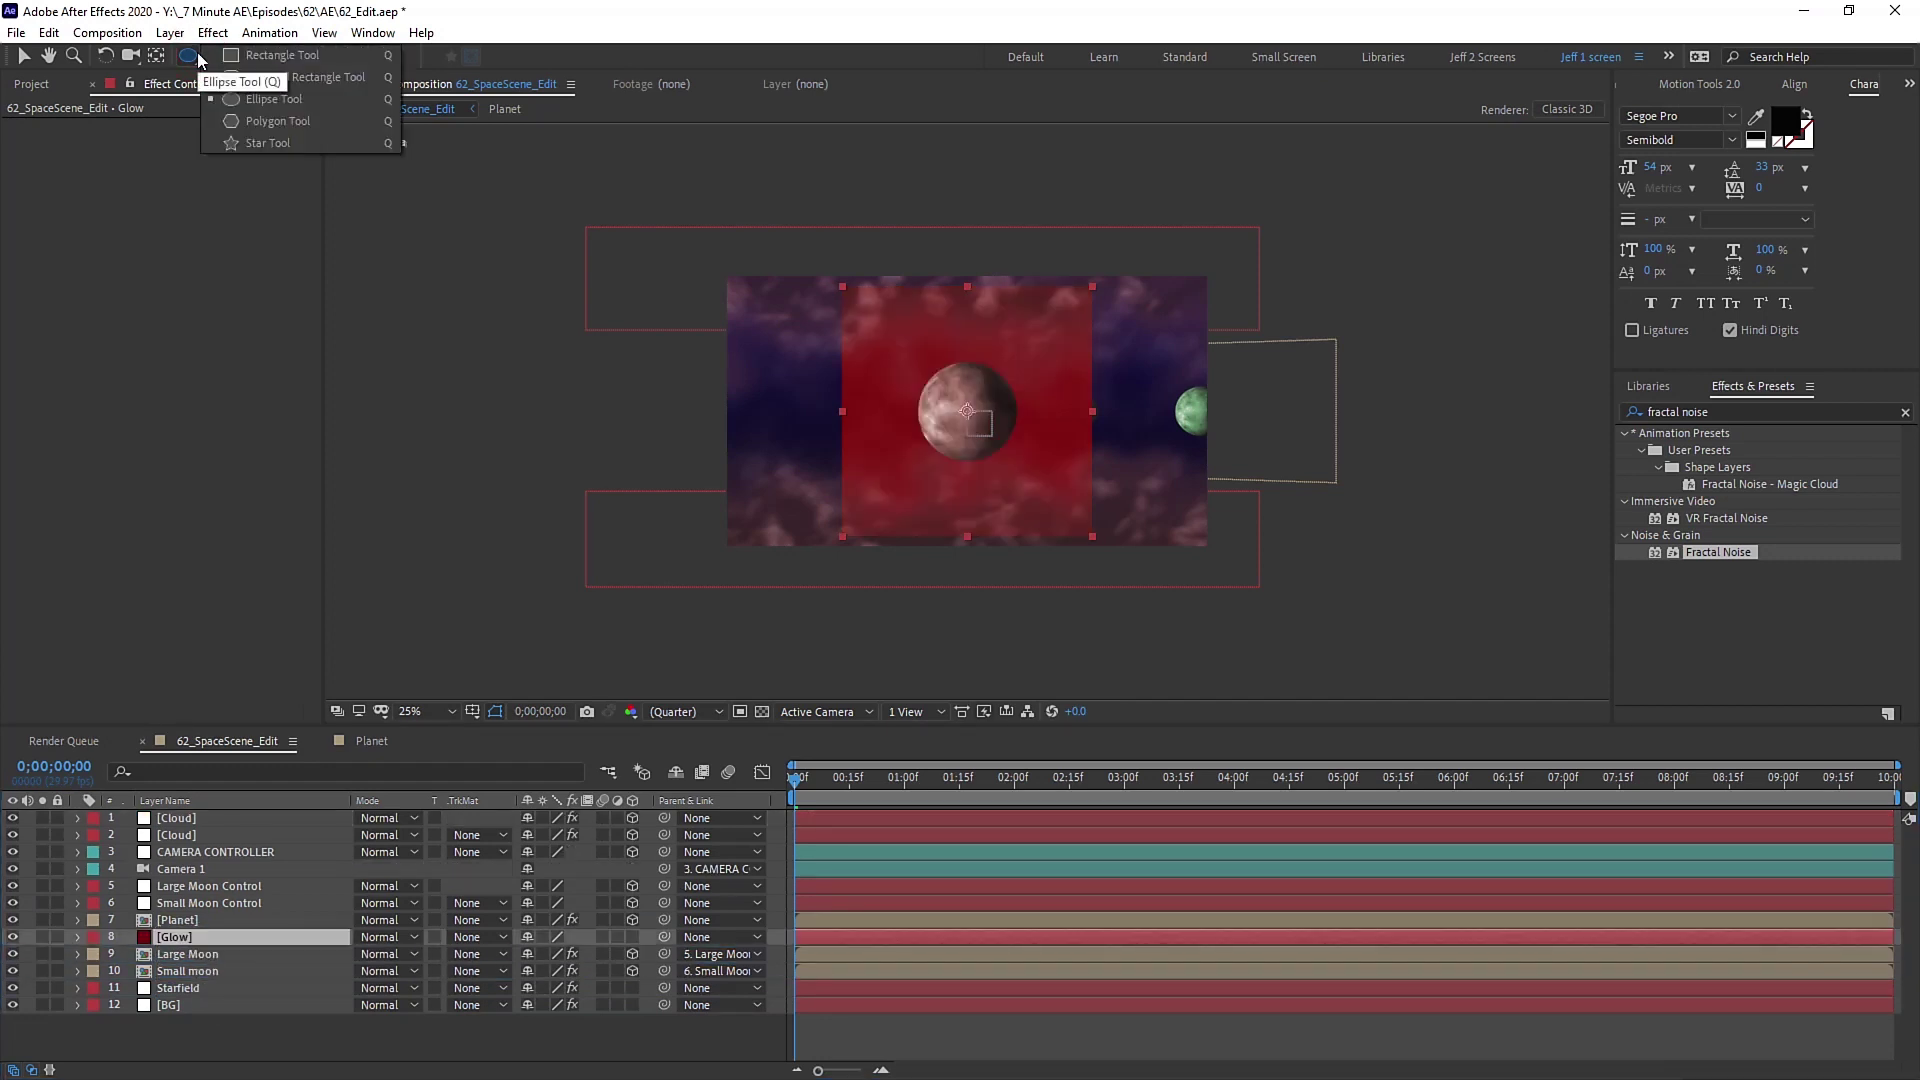
left_click(196, 66)
left_click(196, 66)
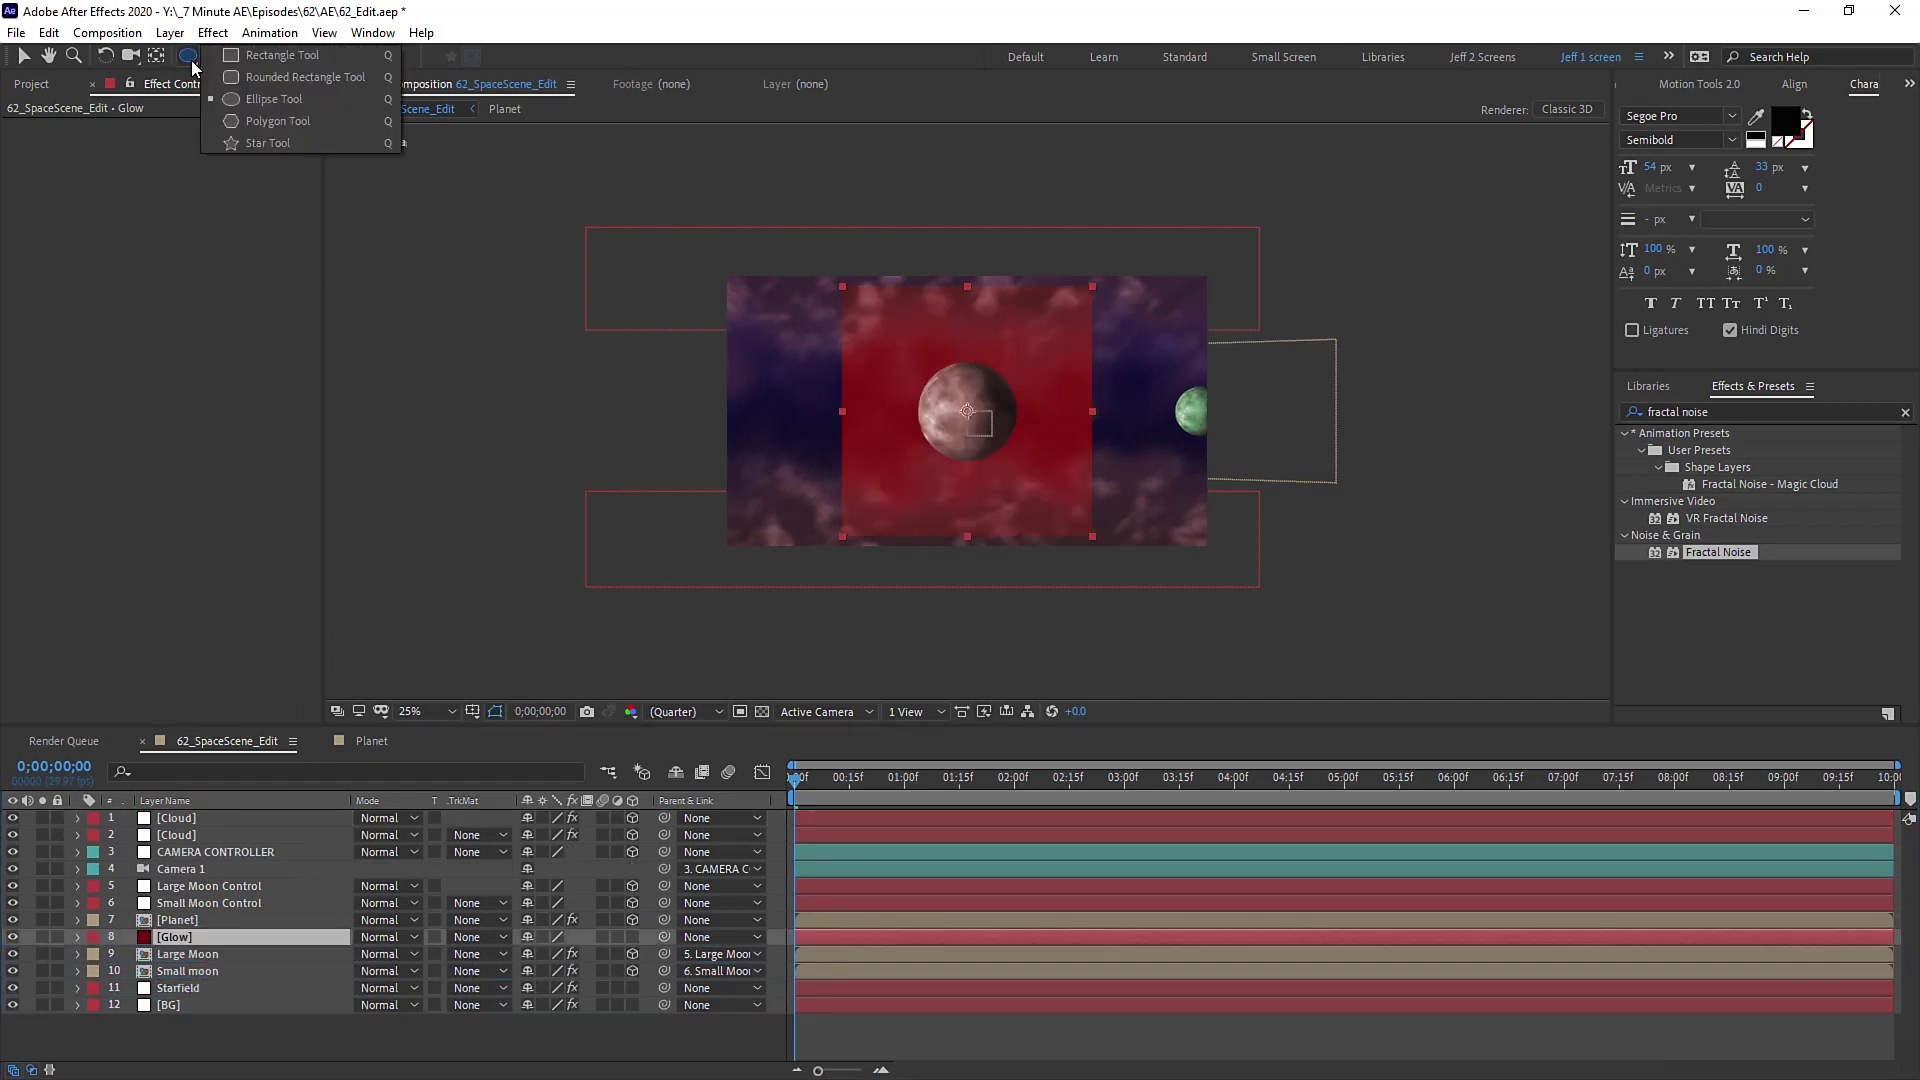
double_click(190, 58)
Step: Set the Glow mask's Feather to 250 pixels and its Expansion to -250 pixels
key("m")
key("m")
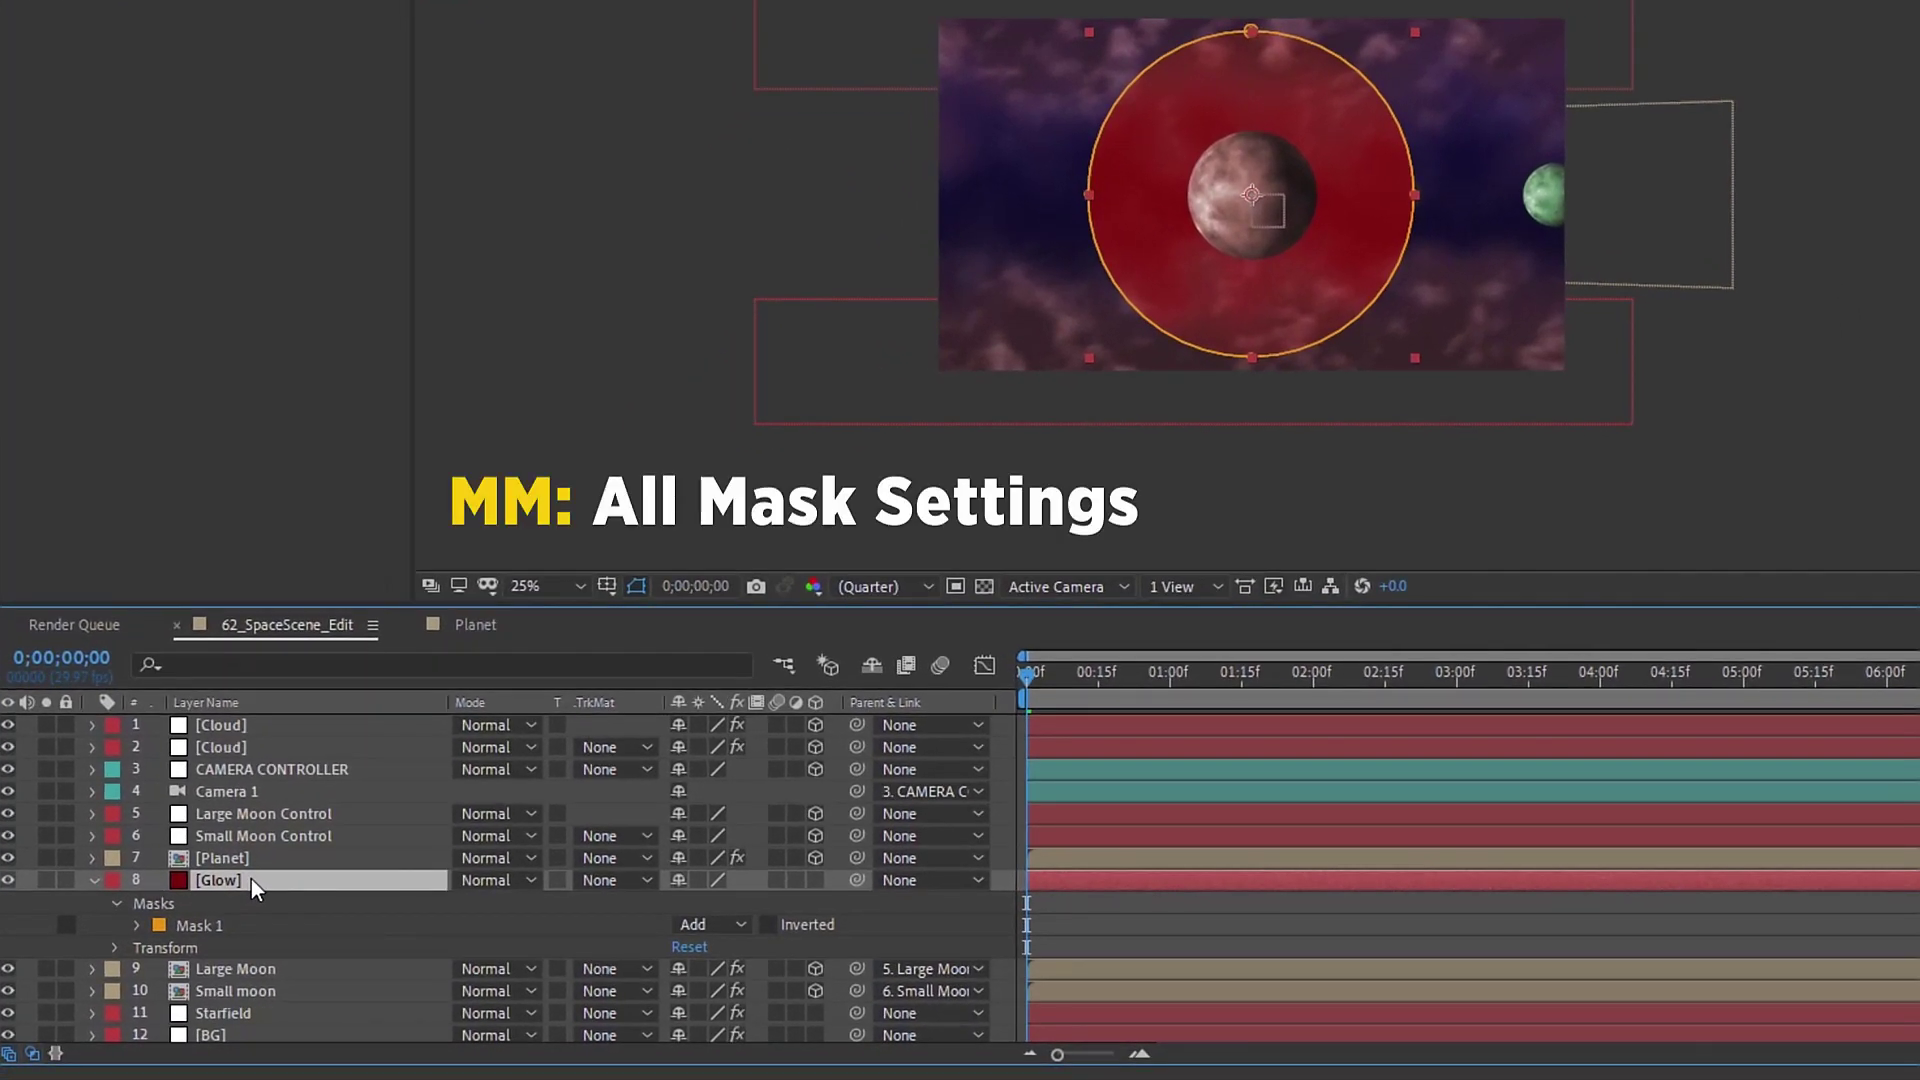
left_click(709, 950)
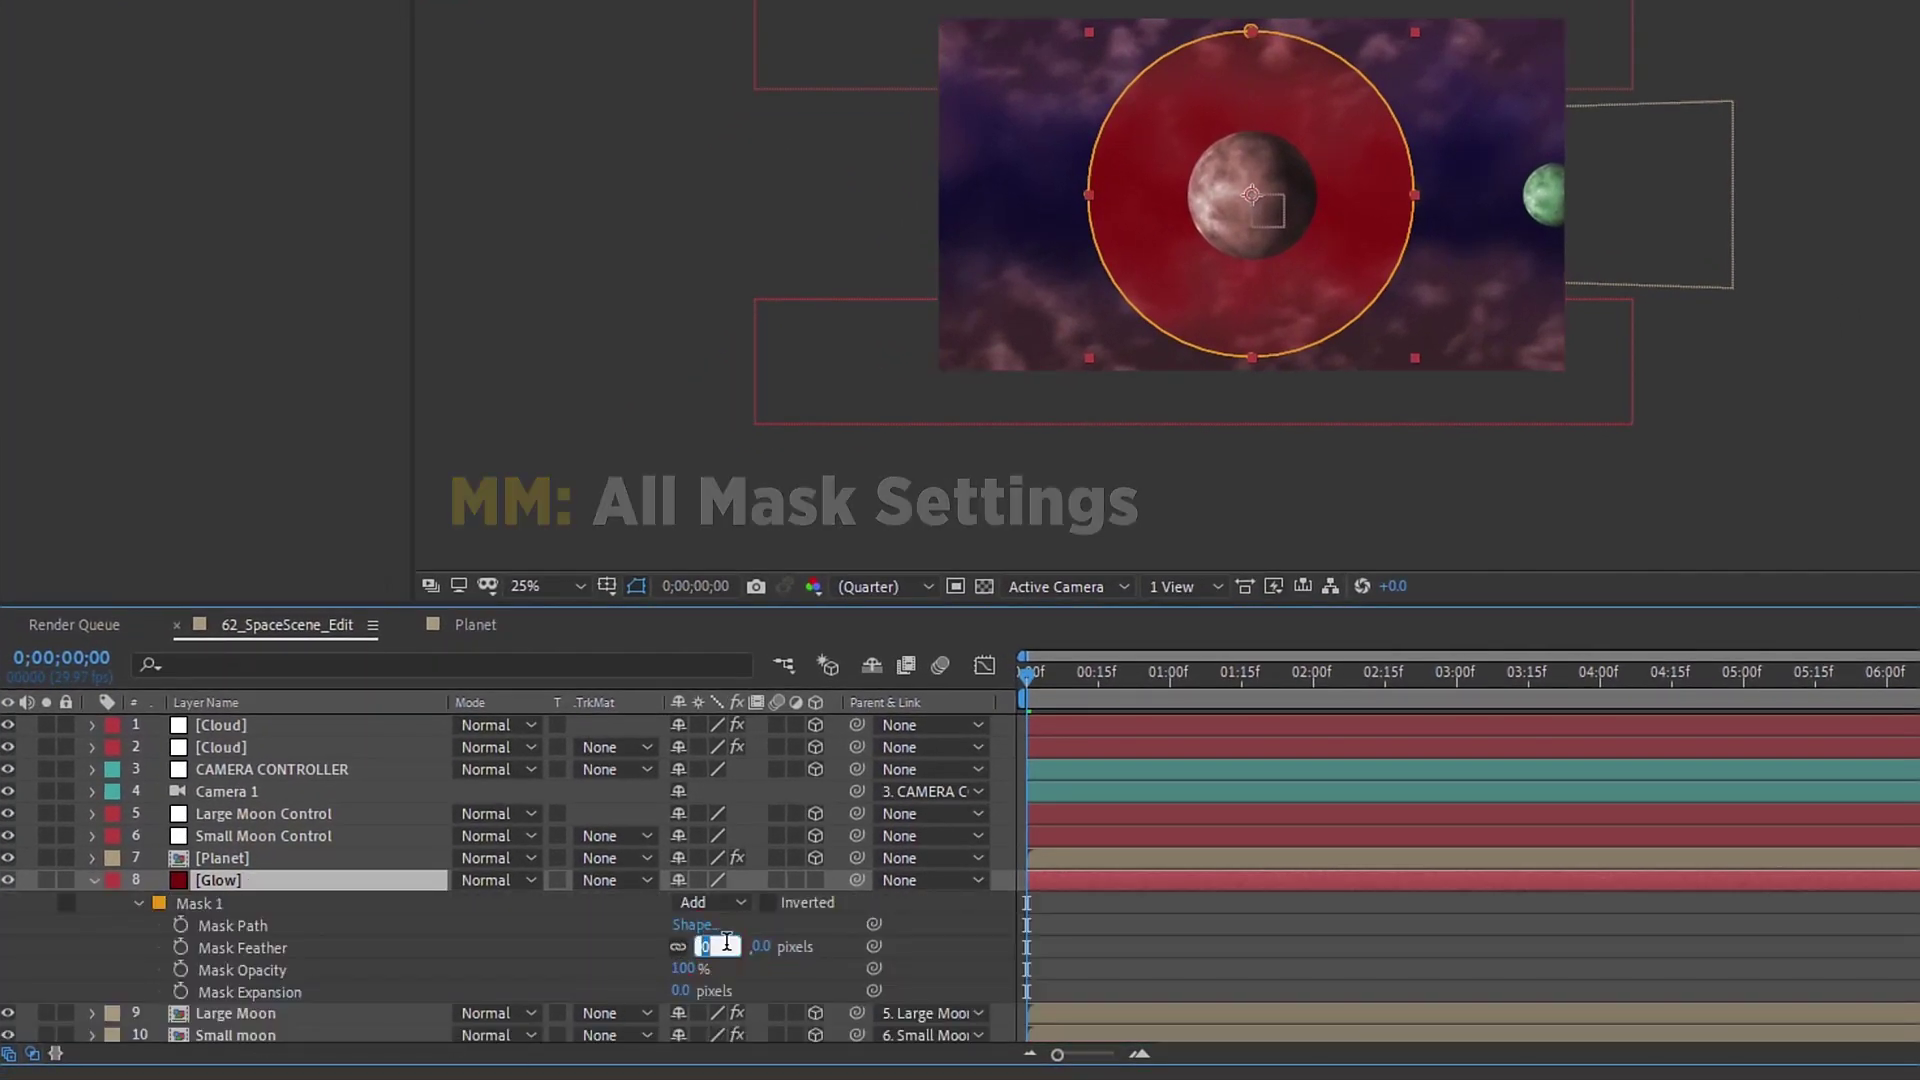
type("250")
left_click(681, 991)
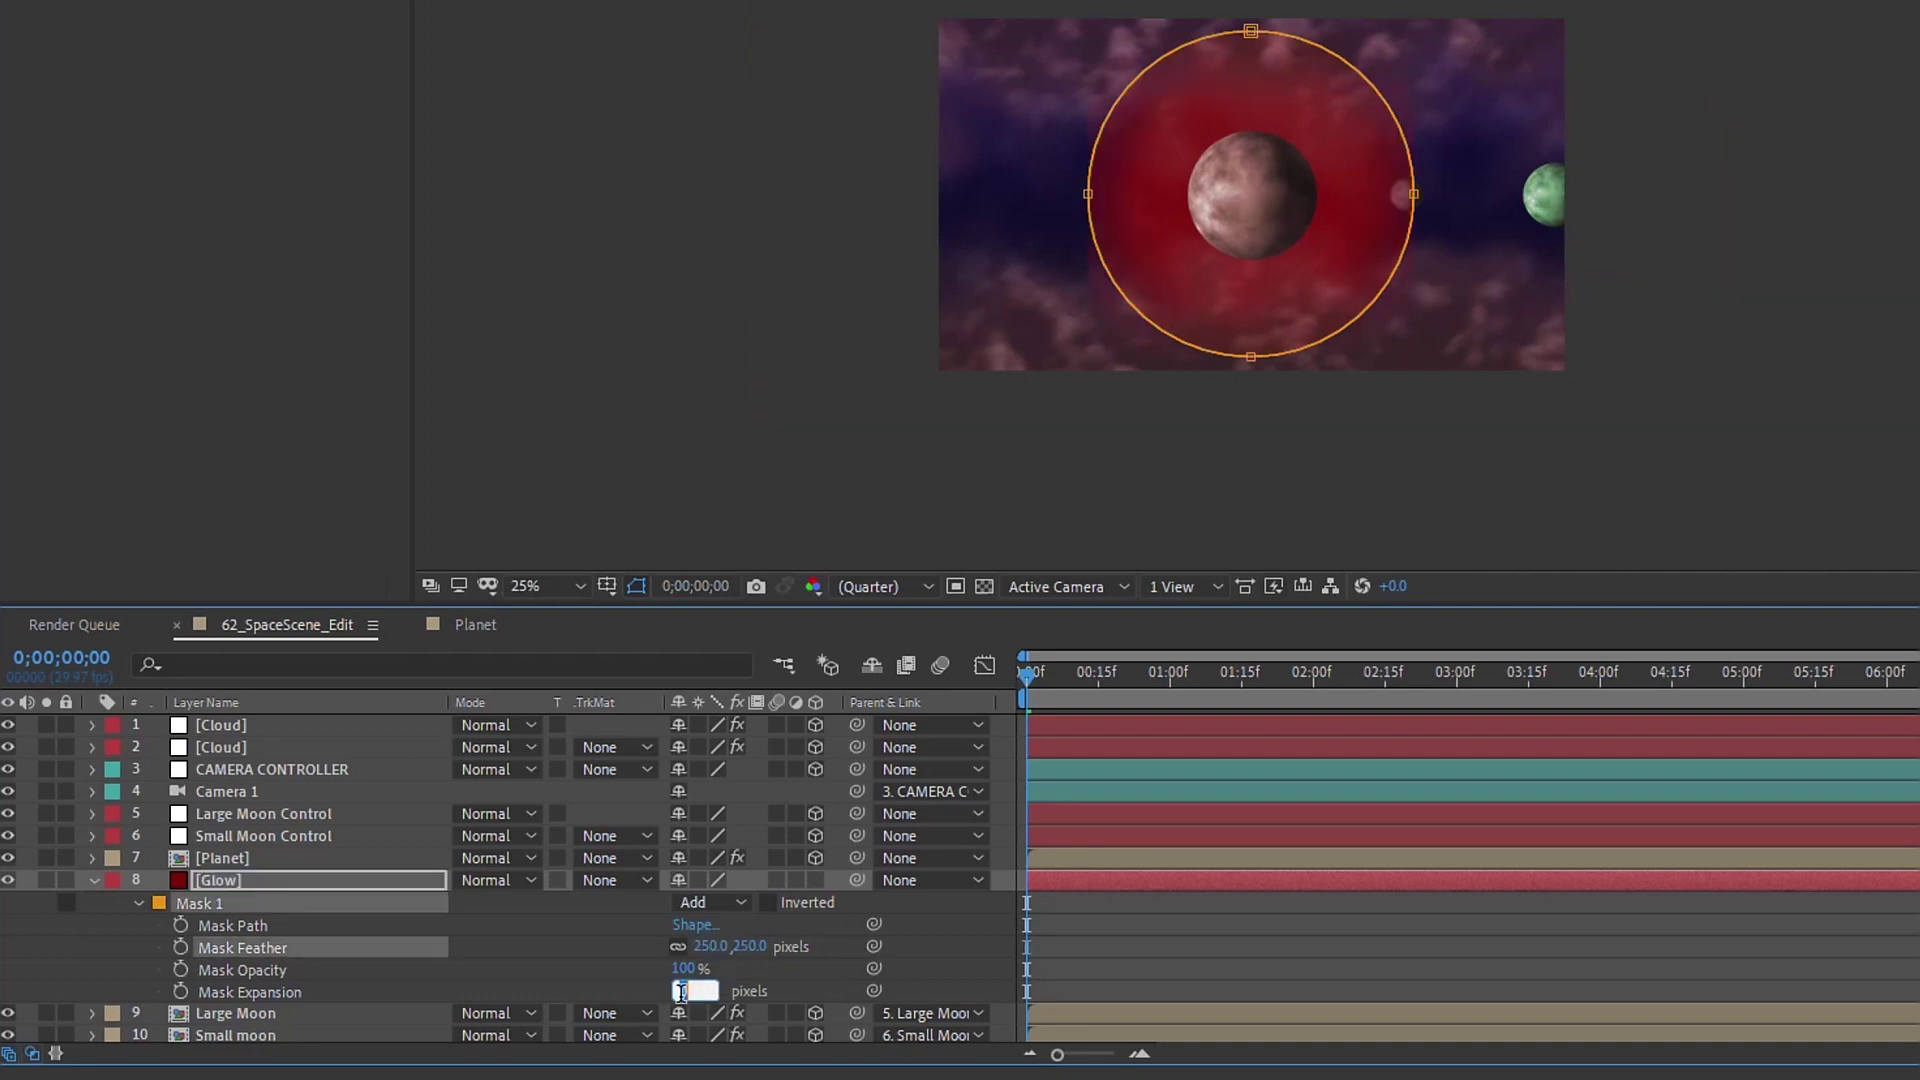
type("-250")
key("Return")
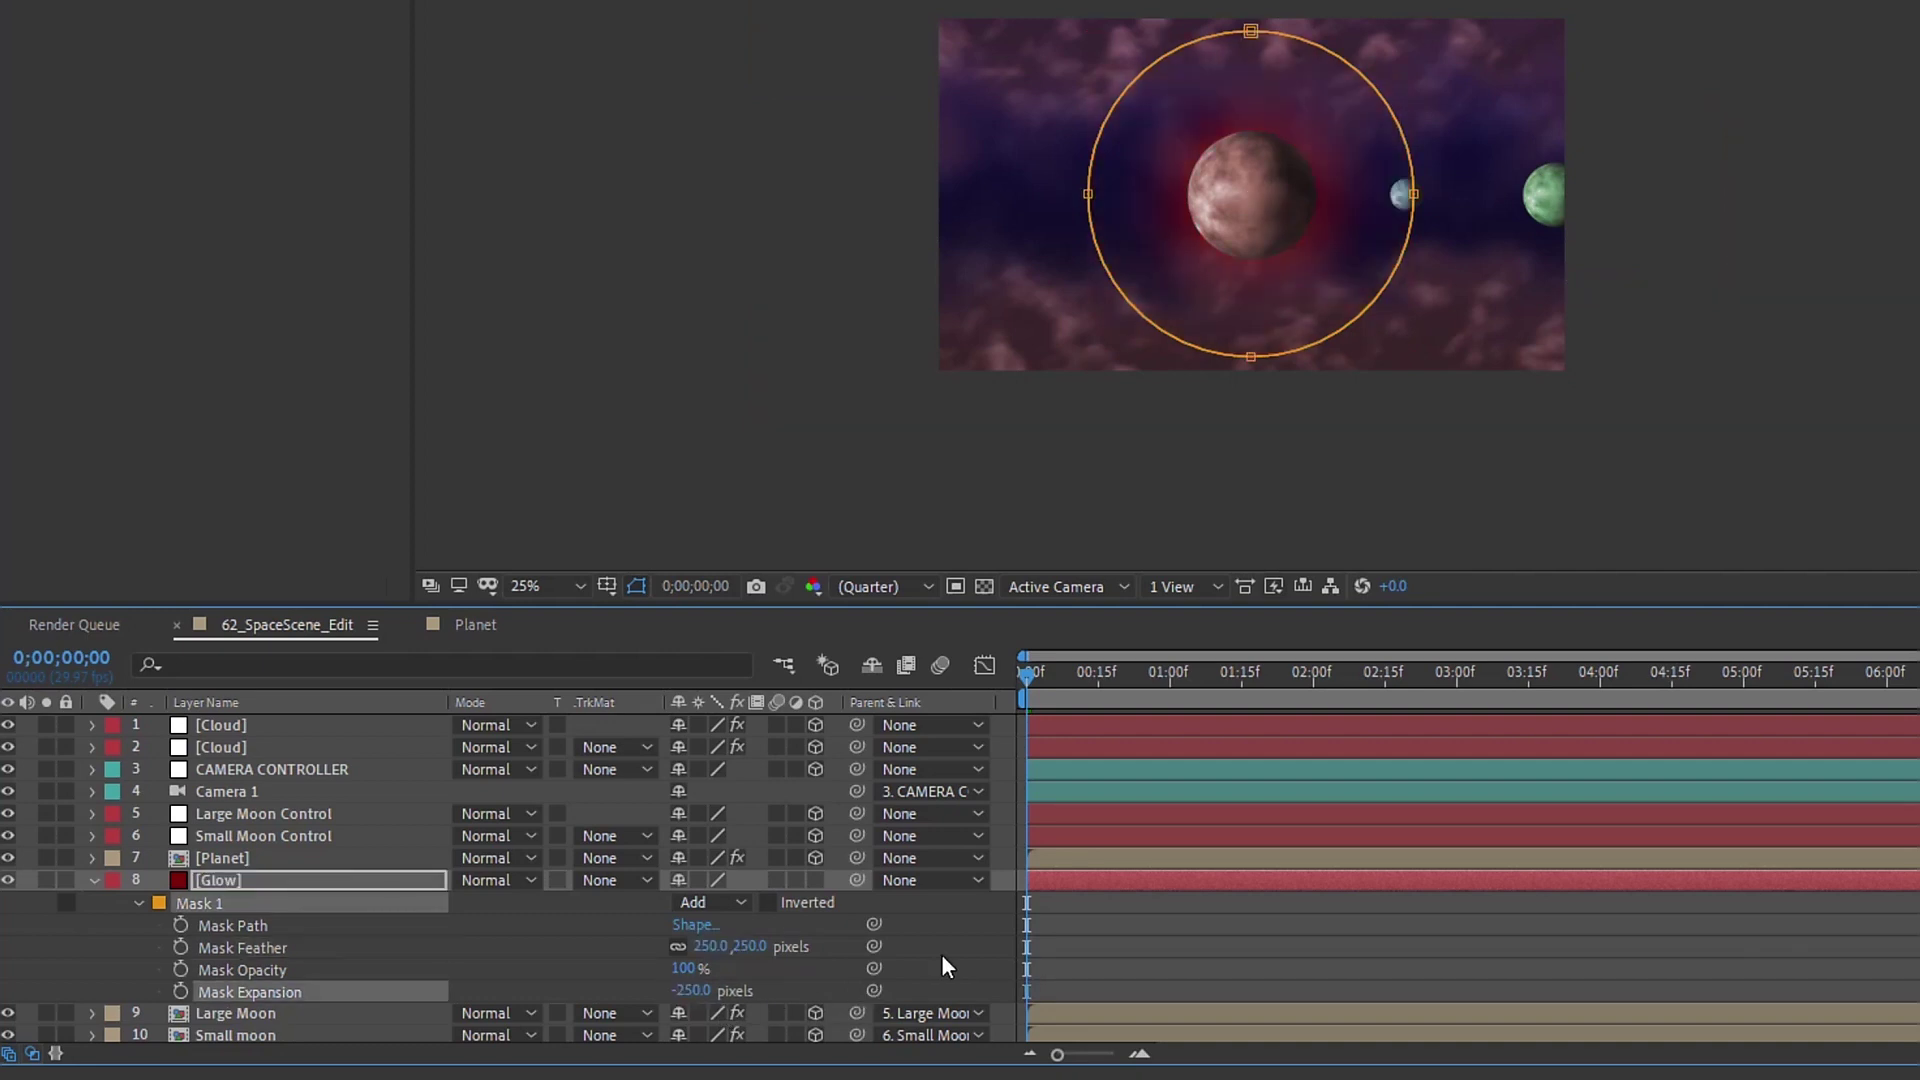
Step: Apply Fractal Noise to the isolated Glow layer with Blending Mode Multiply, and turn off its solo view
key("period")
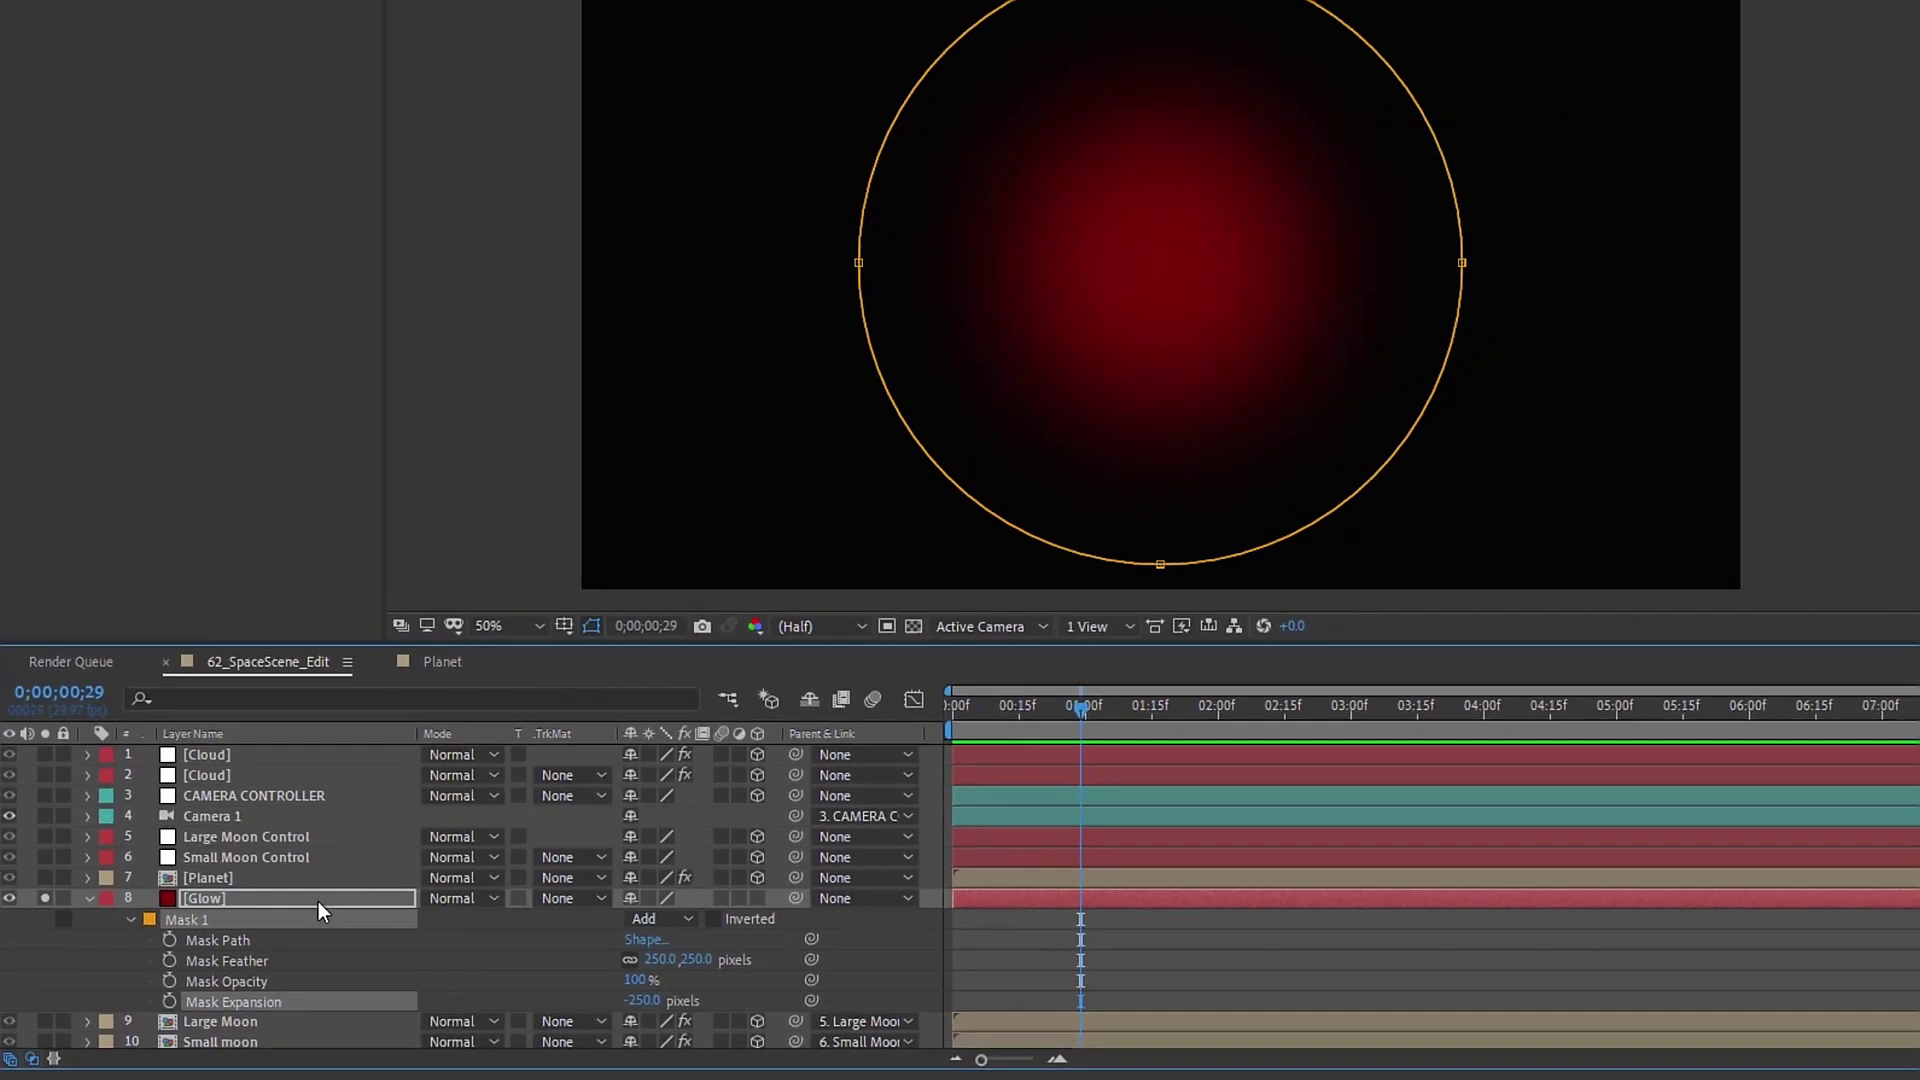
left_click(318, 902)
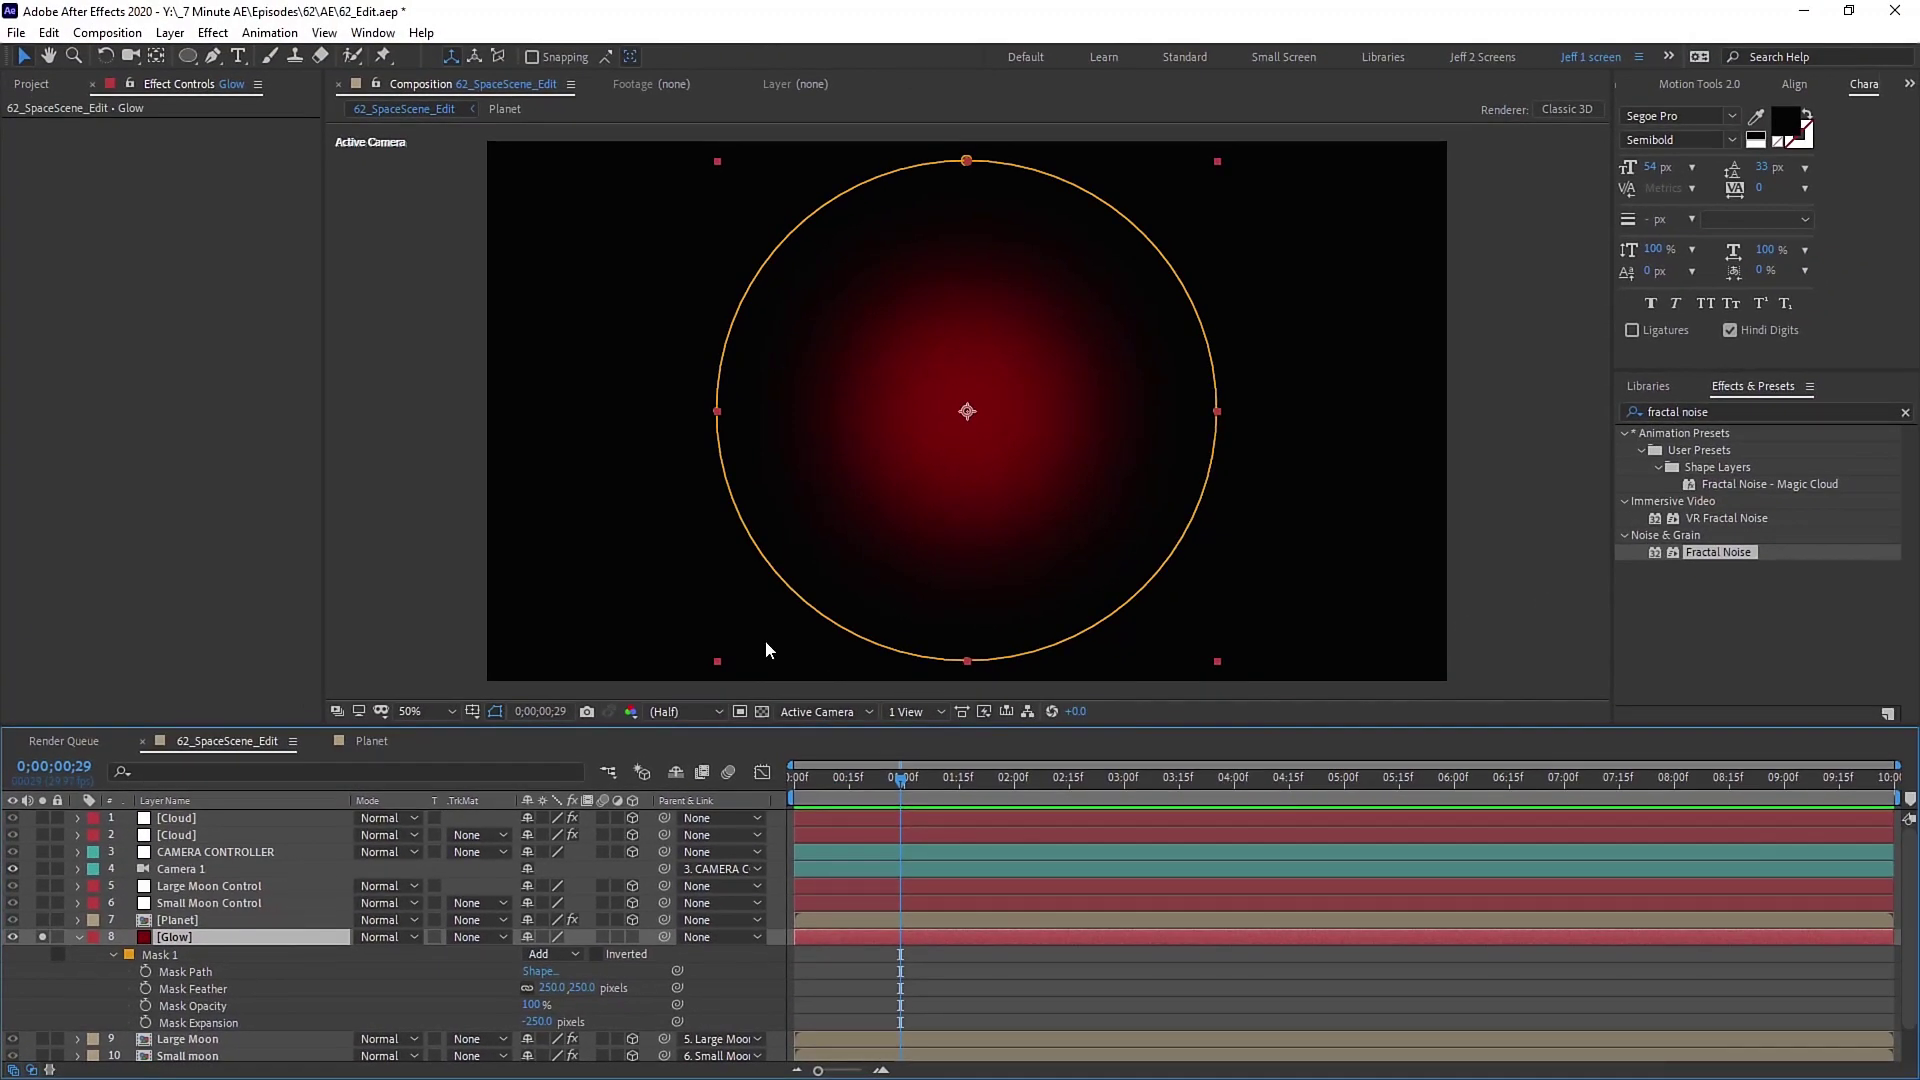
double_click(1710, 549)
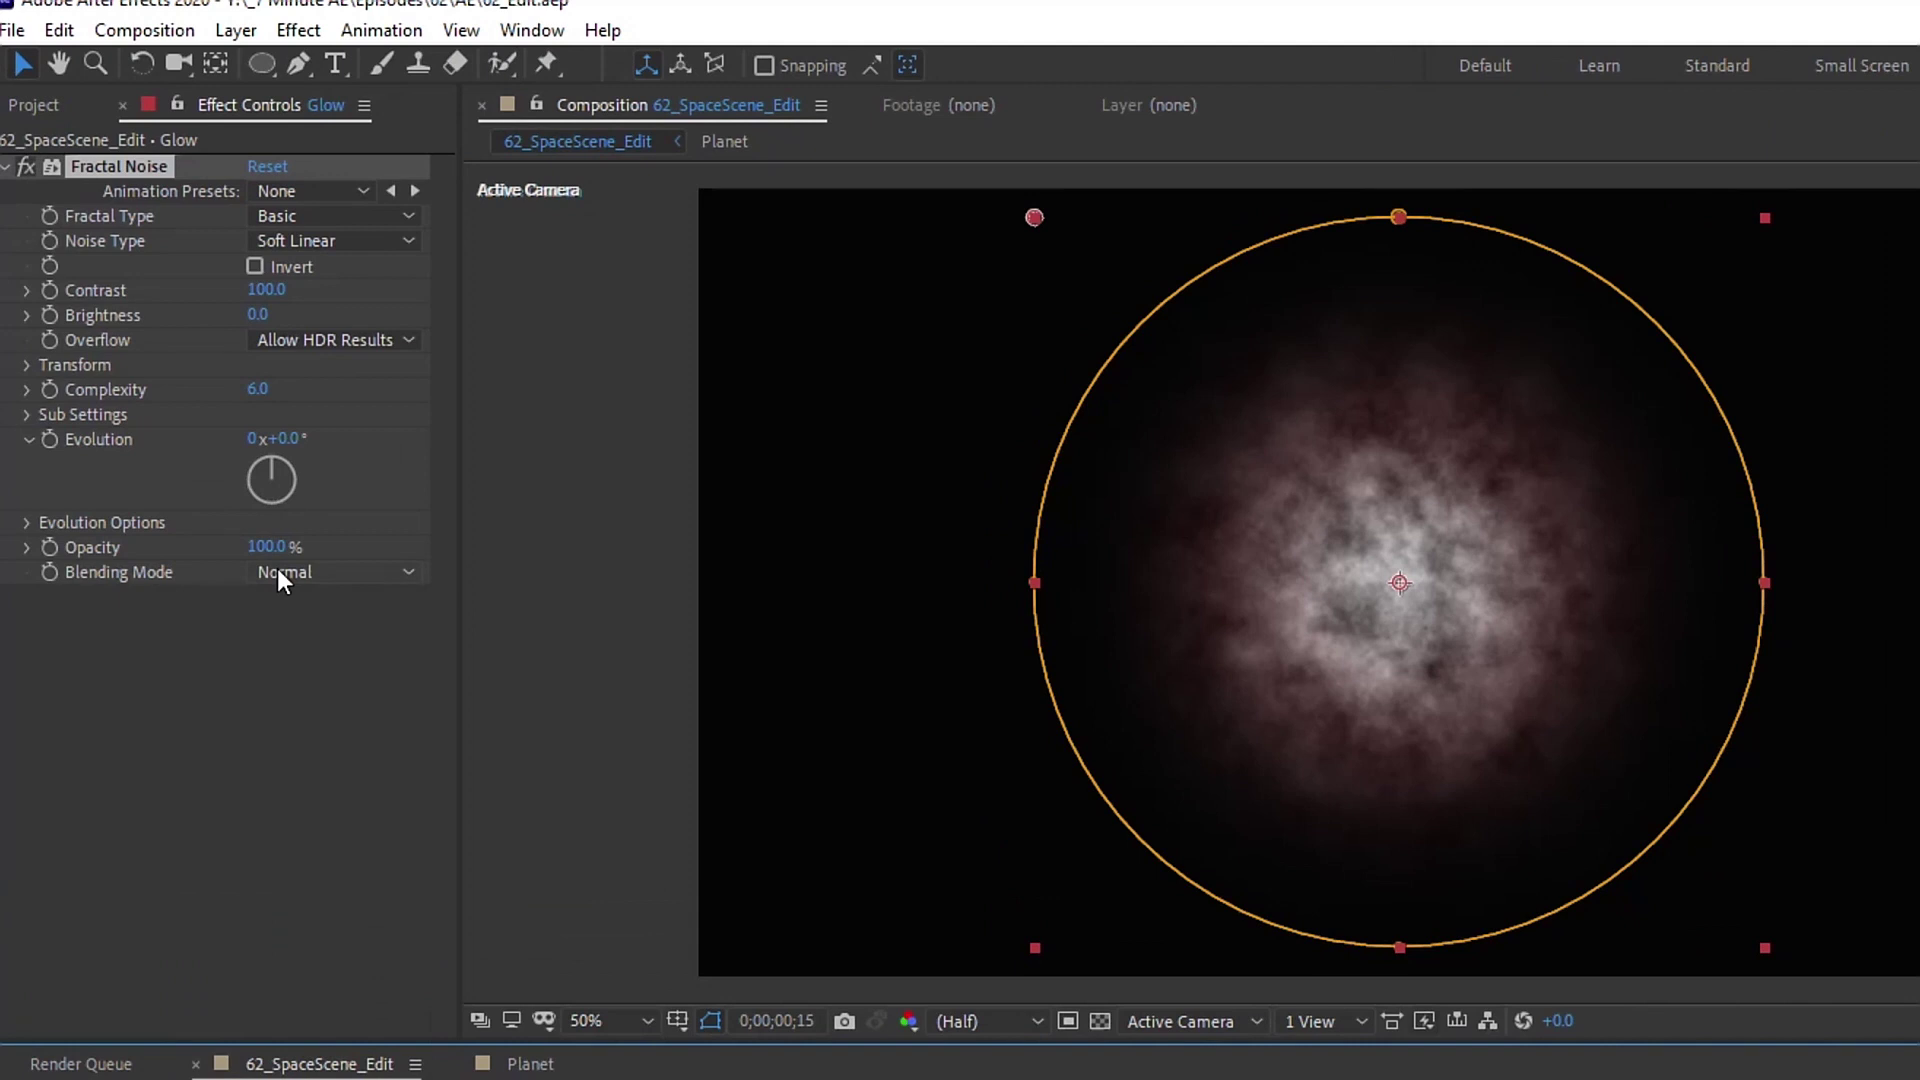
left_click(279, 572)
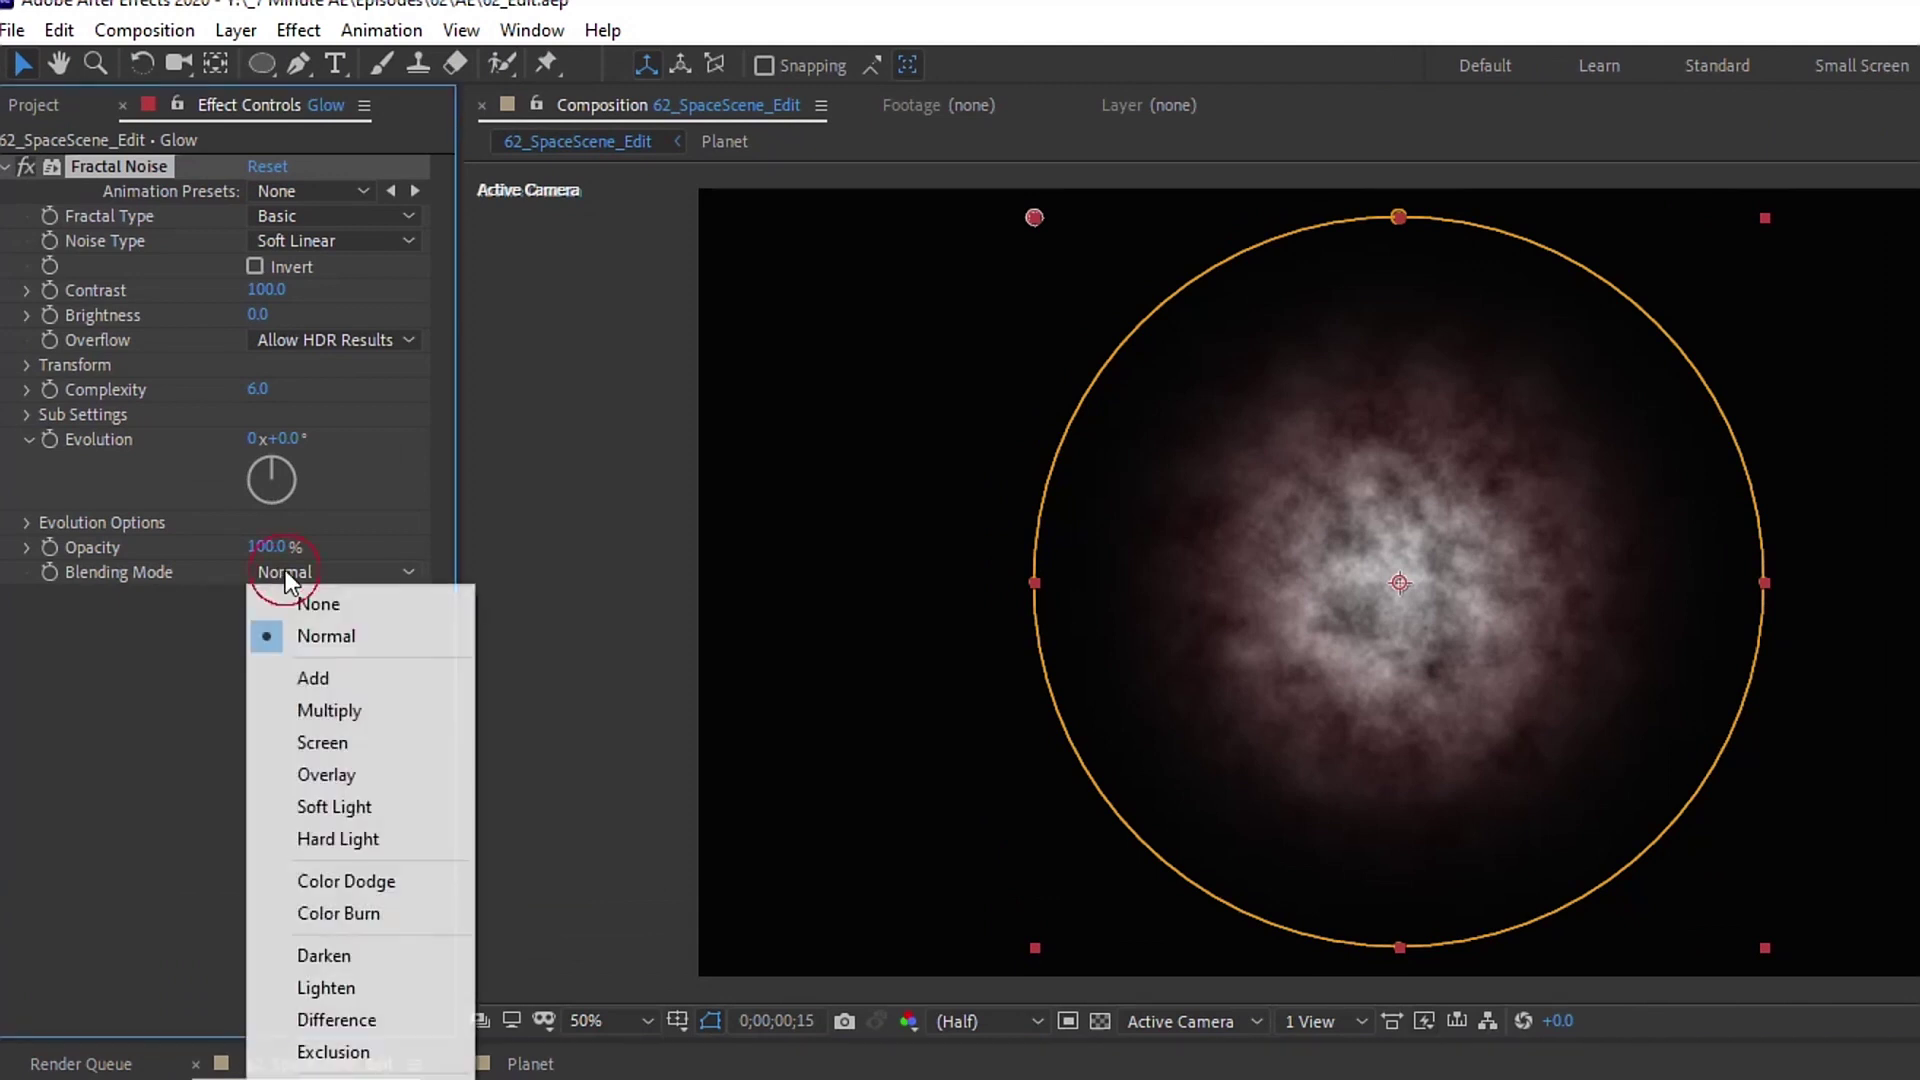
left_click(350, 712)
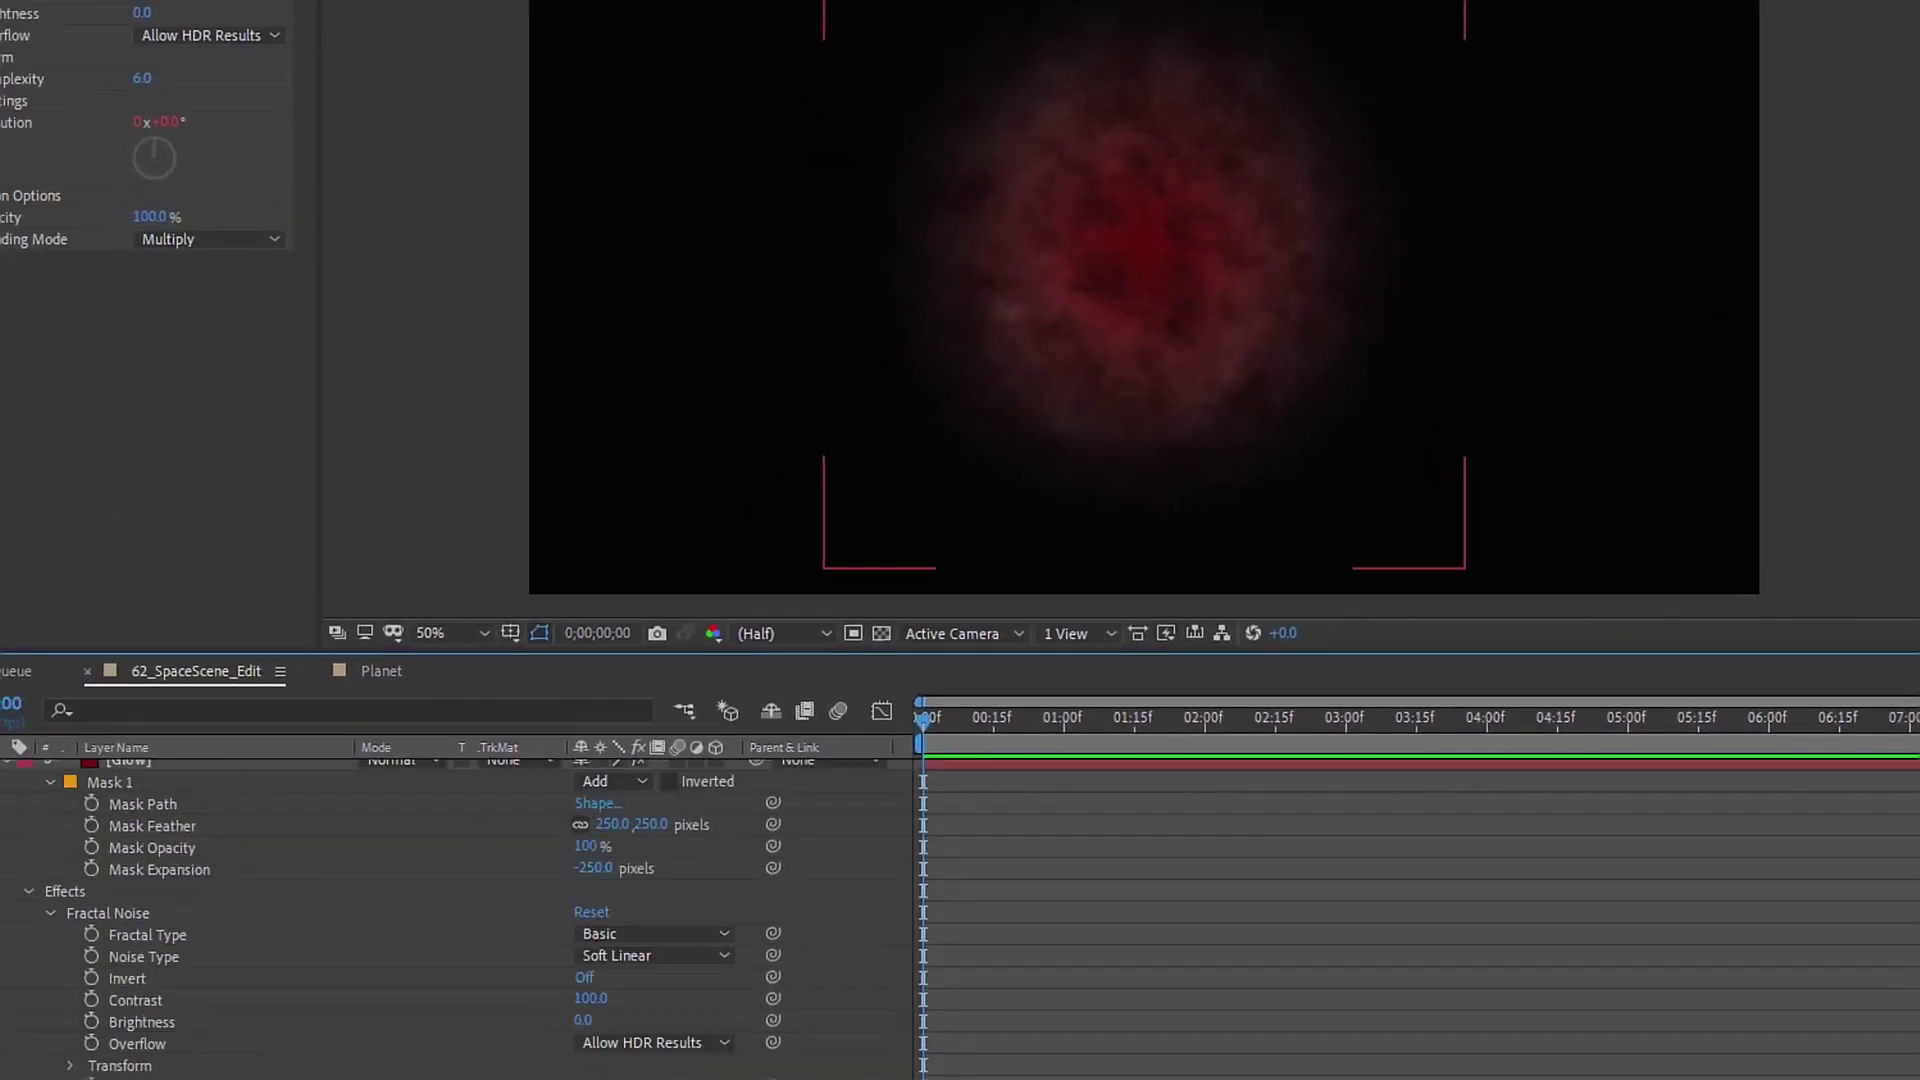
left_click(96, 839)
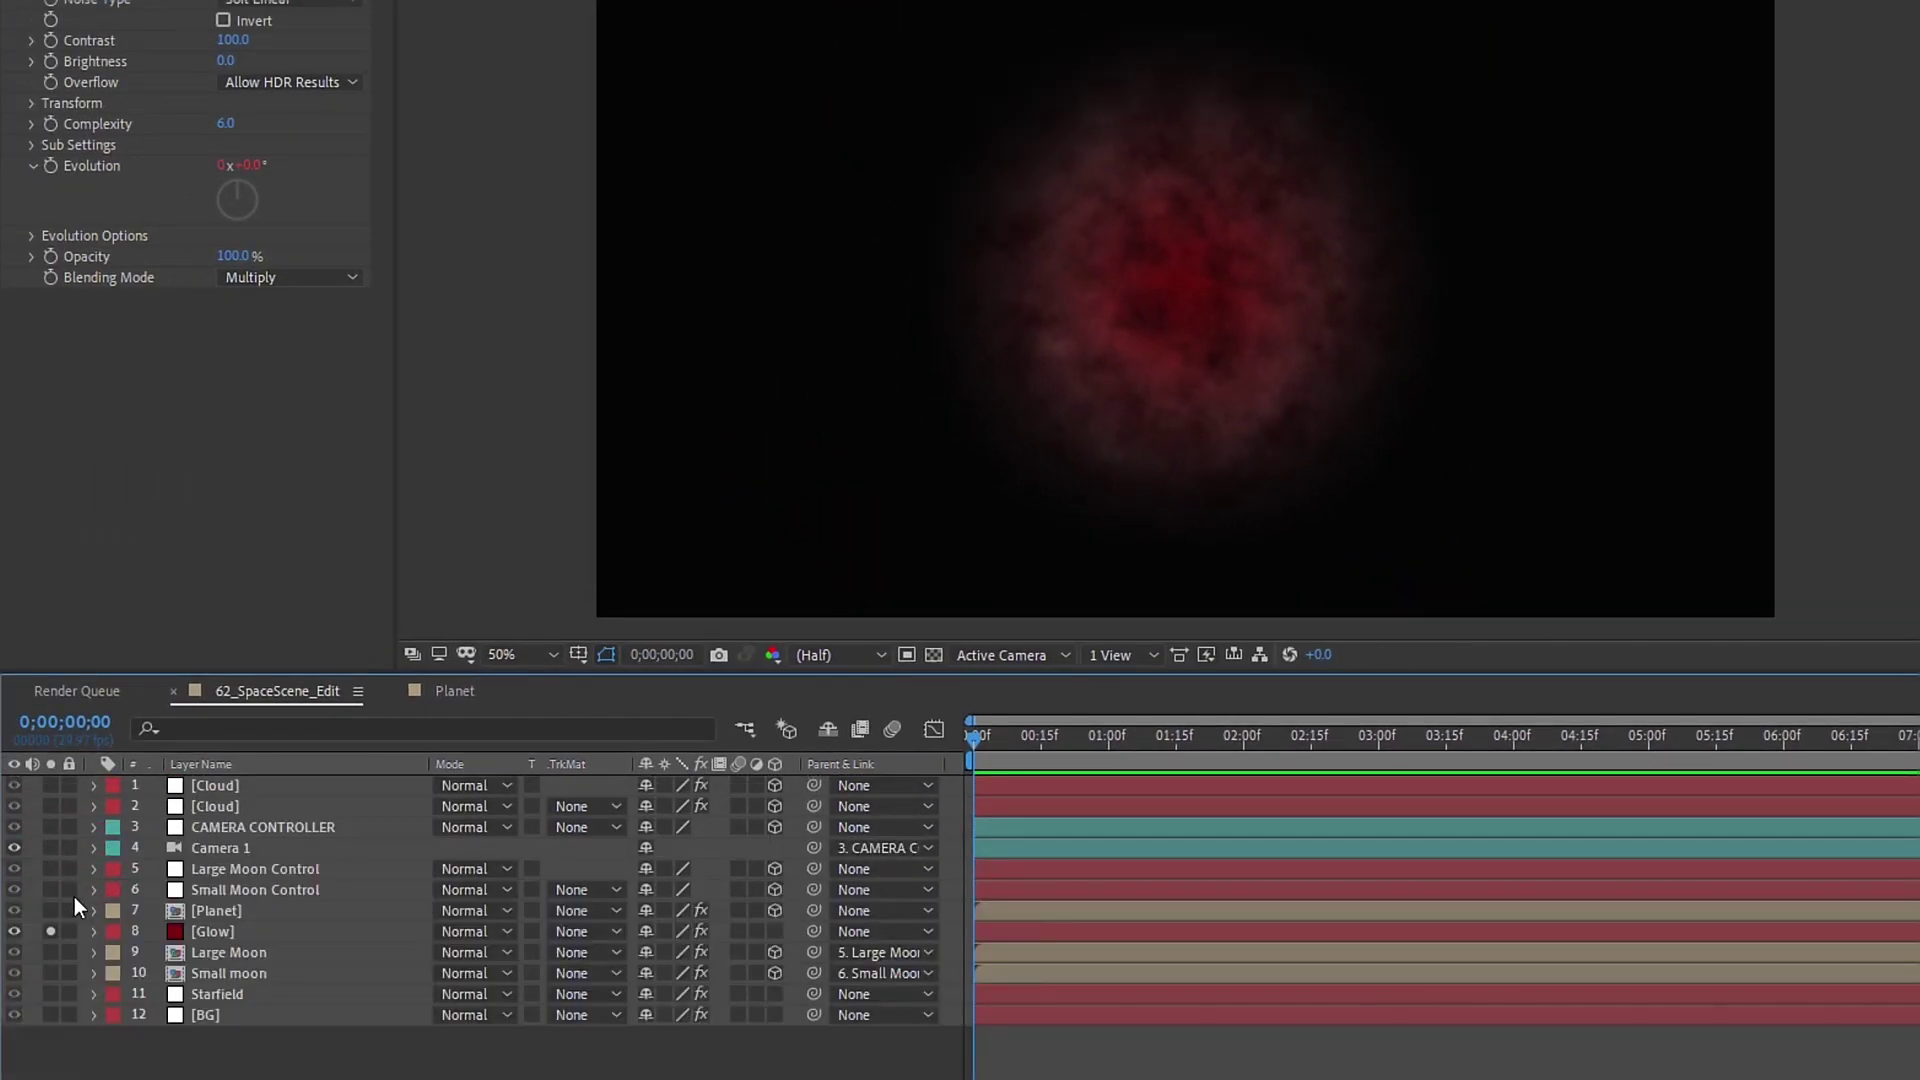
left_click(50, 931)
Step: Set the Glow layer's Scale to 117.3% and its Opacity to 75%
left_click(219, 933)
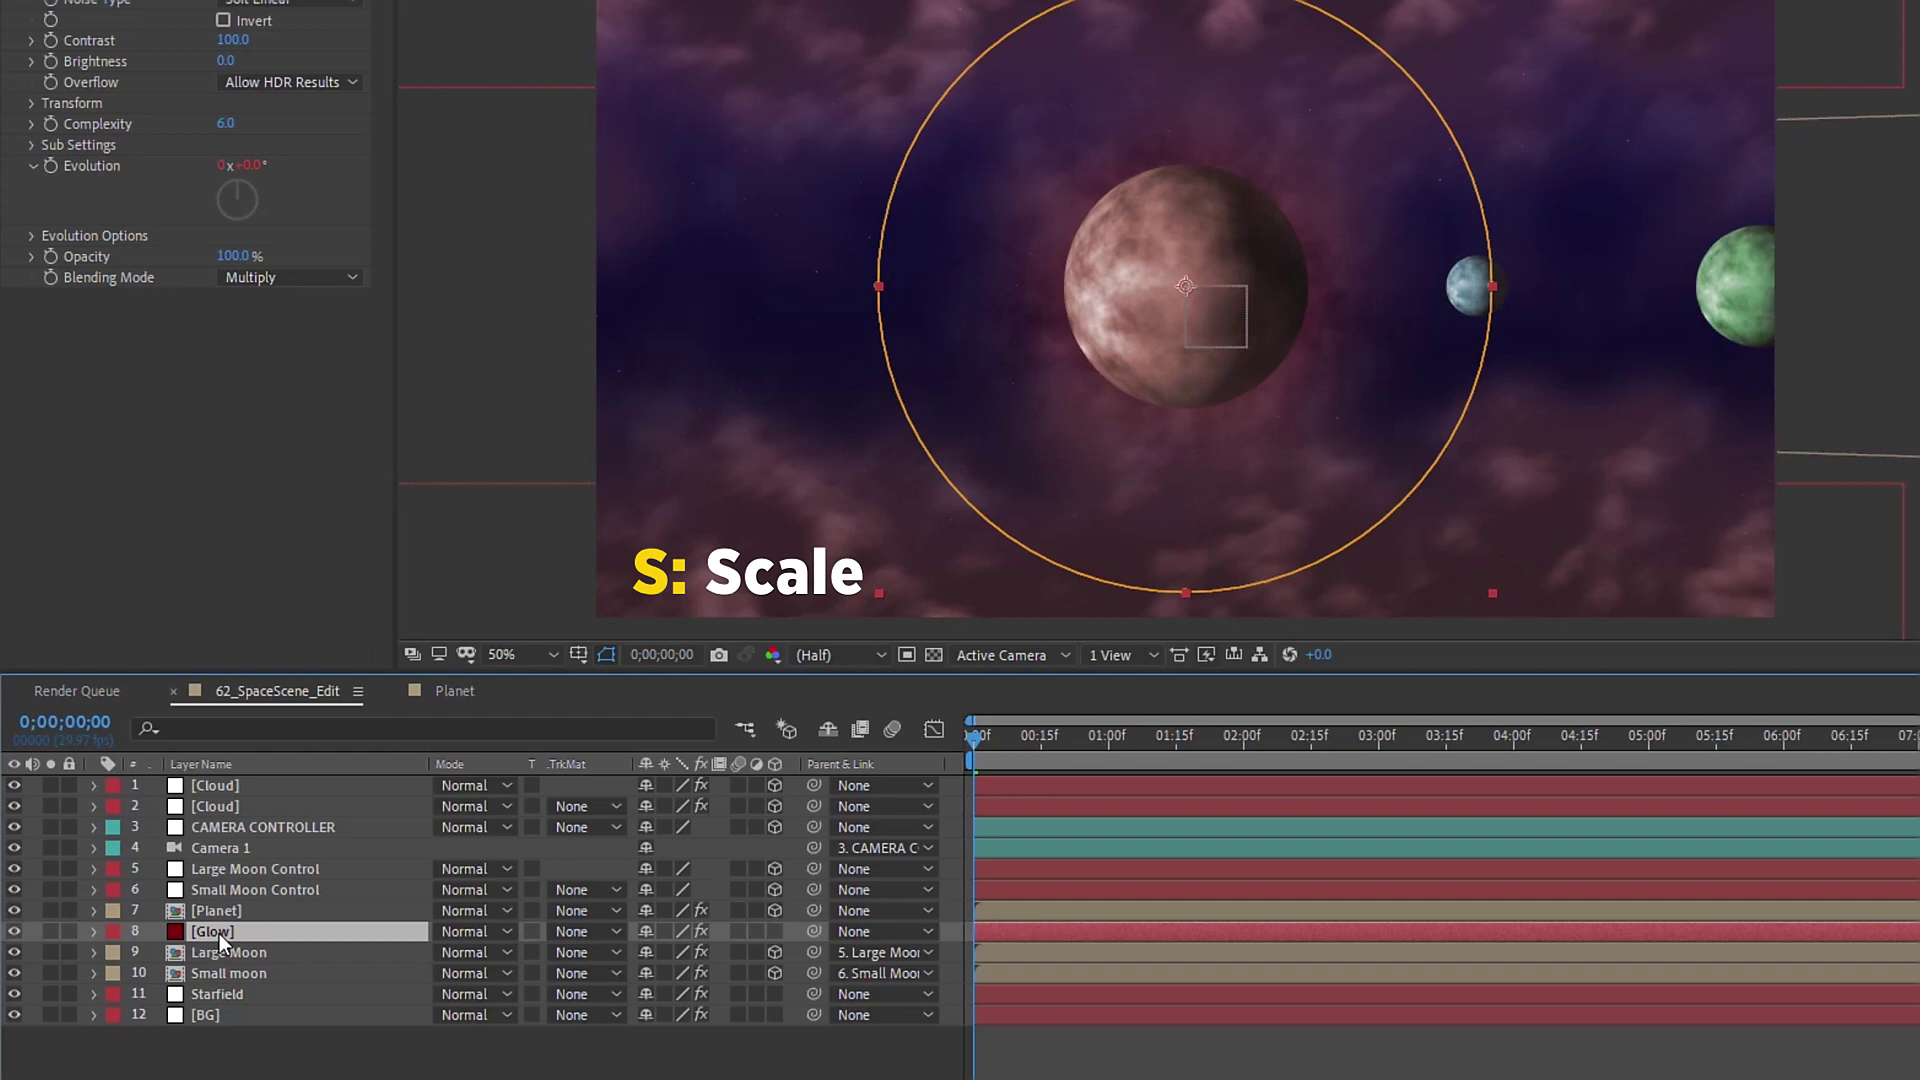
key("s")
left_click_drag(668, 952, 880, 938)
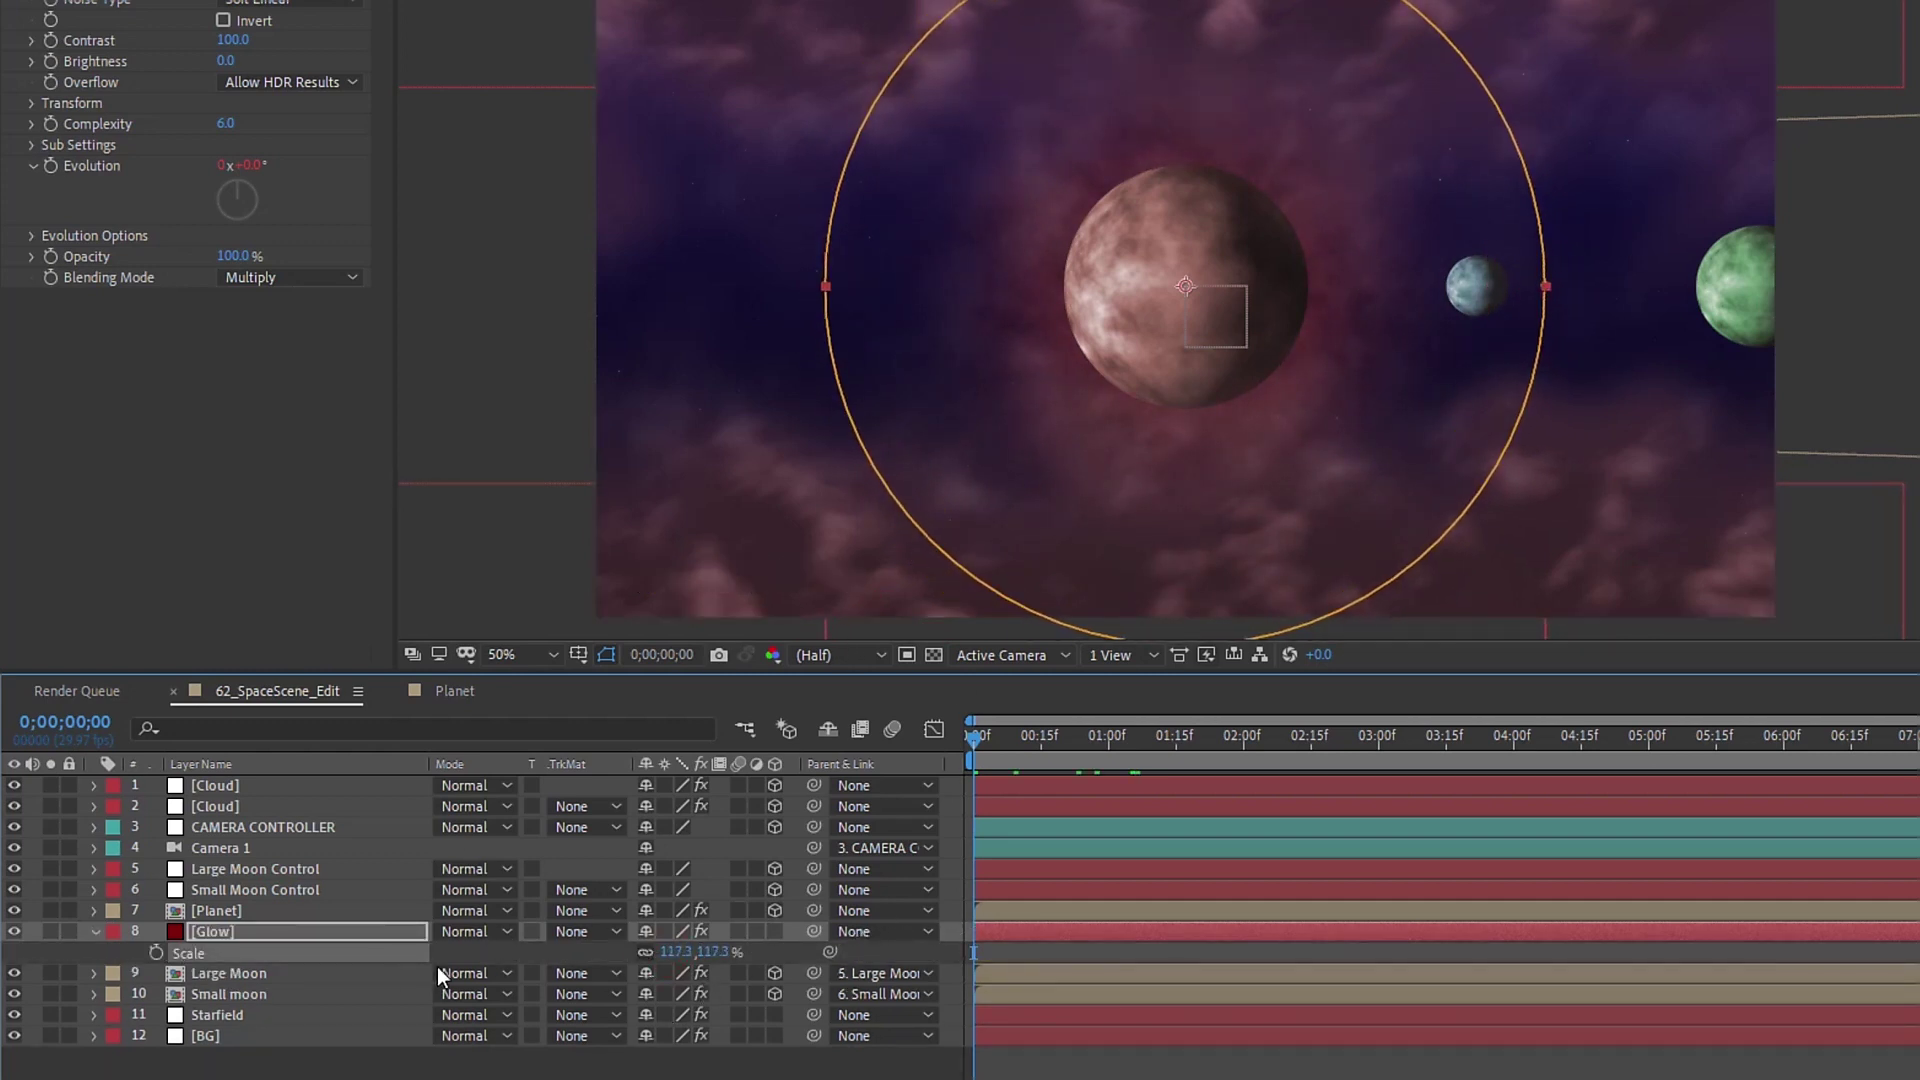
left_click(339, 933)
key("t")
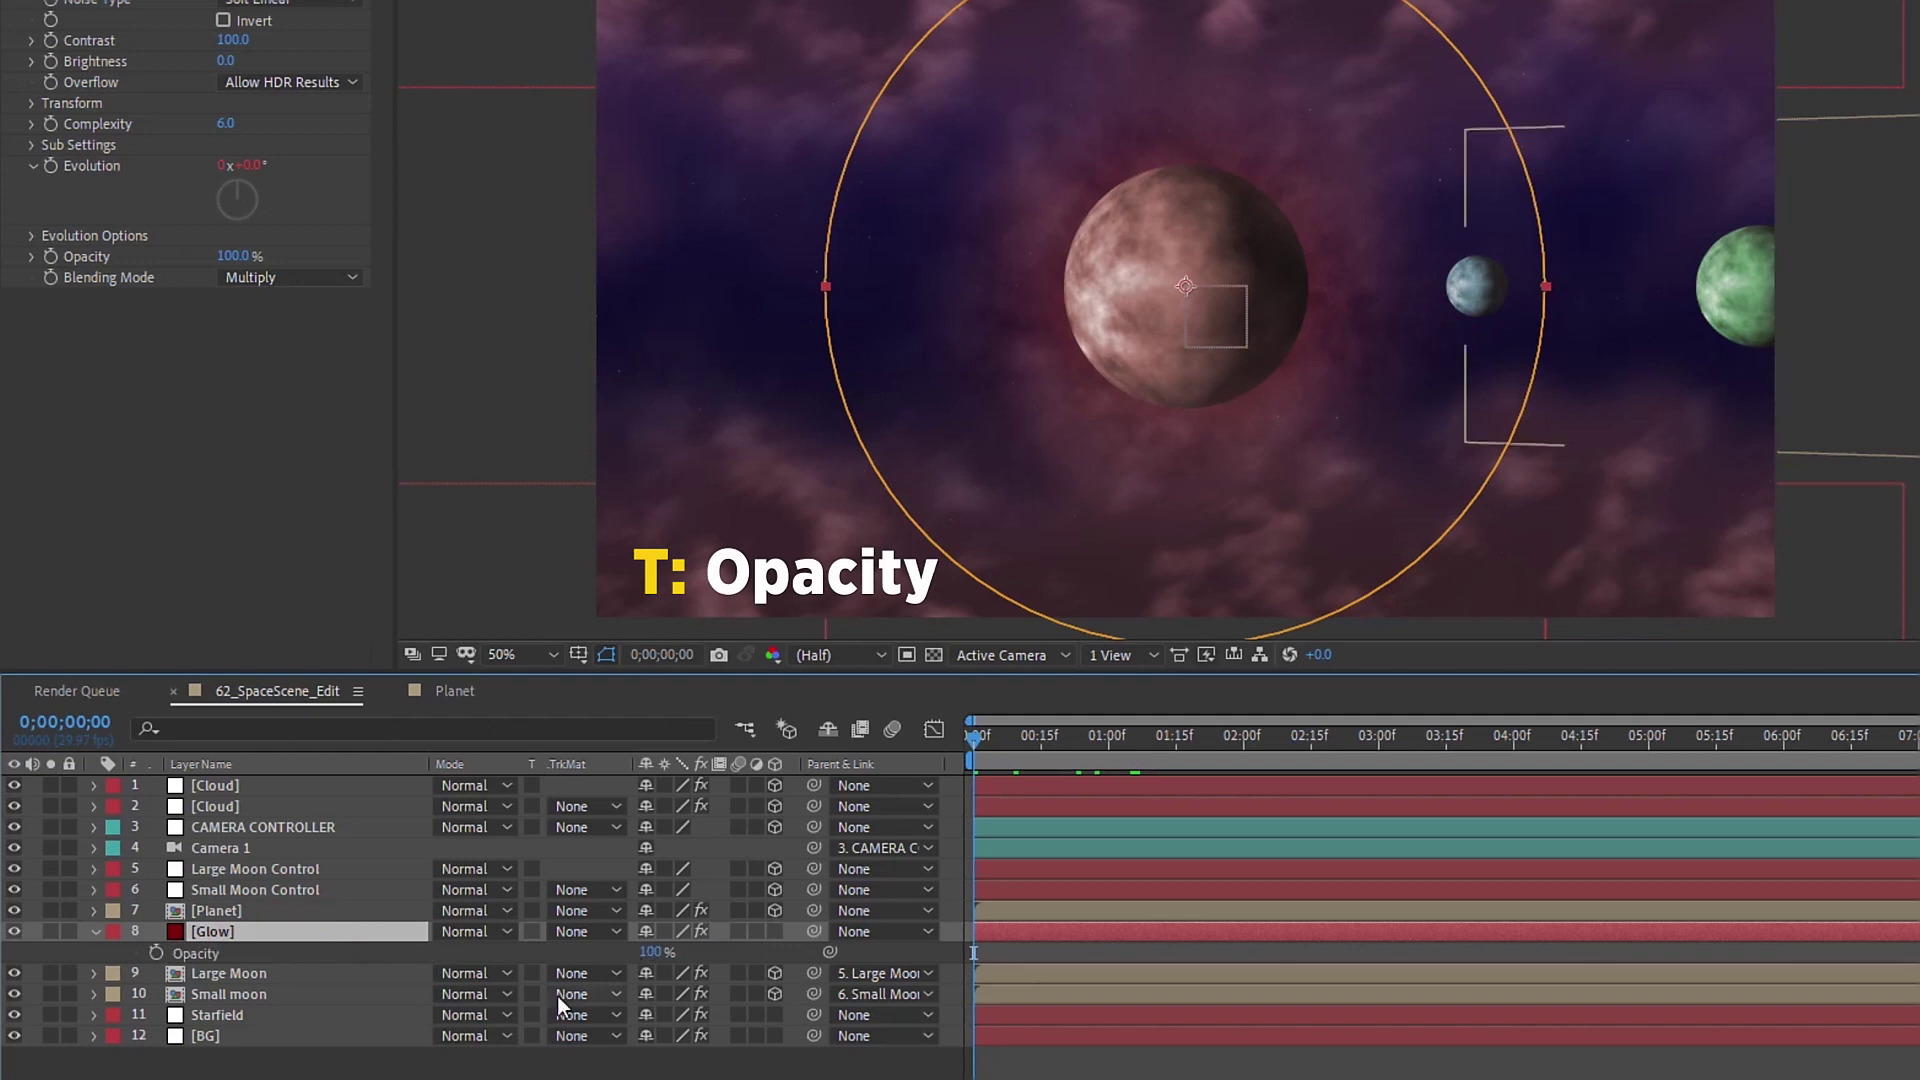
type("75")
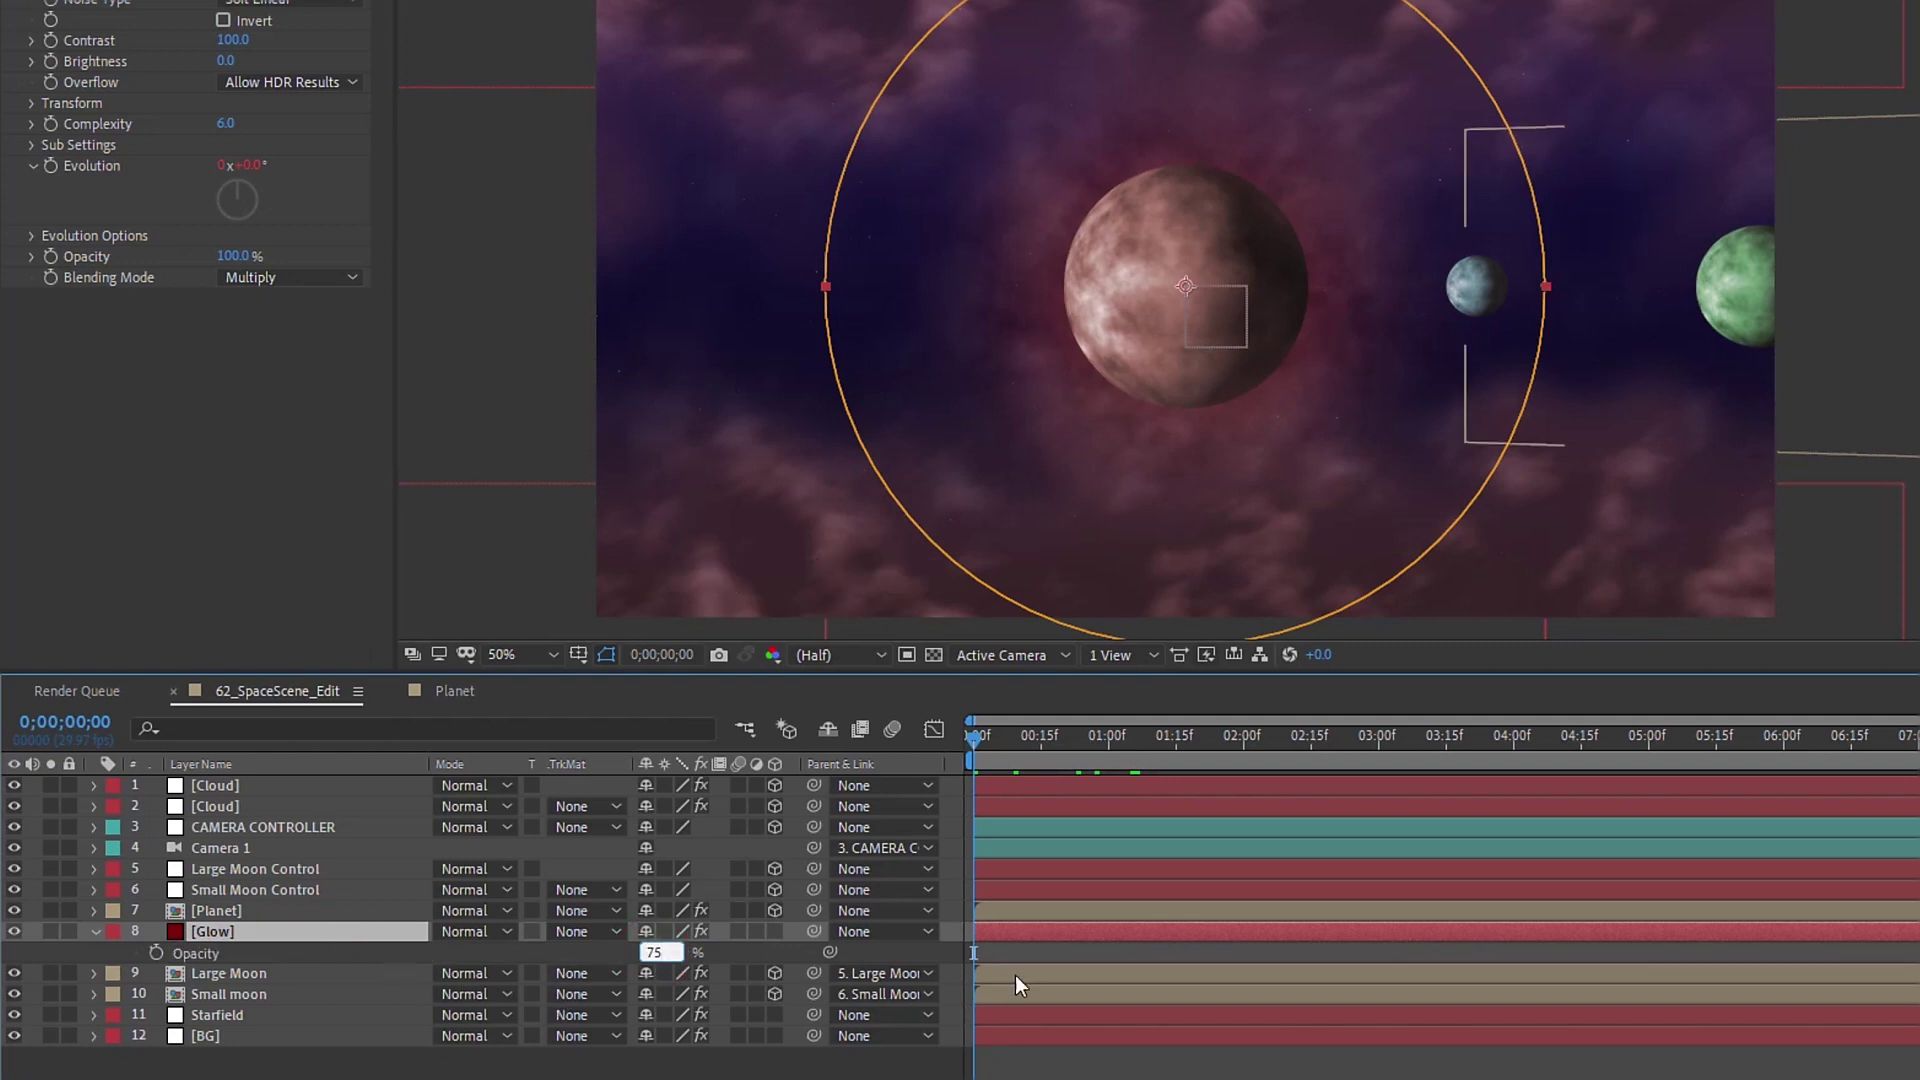
key("Return")
Step: Make Glow a 3D layer and enlarge its Scale further around the planet
key("comma")
key("s")
left_click(682, 952)
key("Return")
left_click(775, 931)
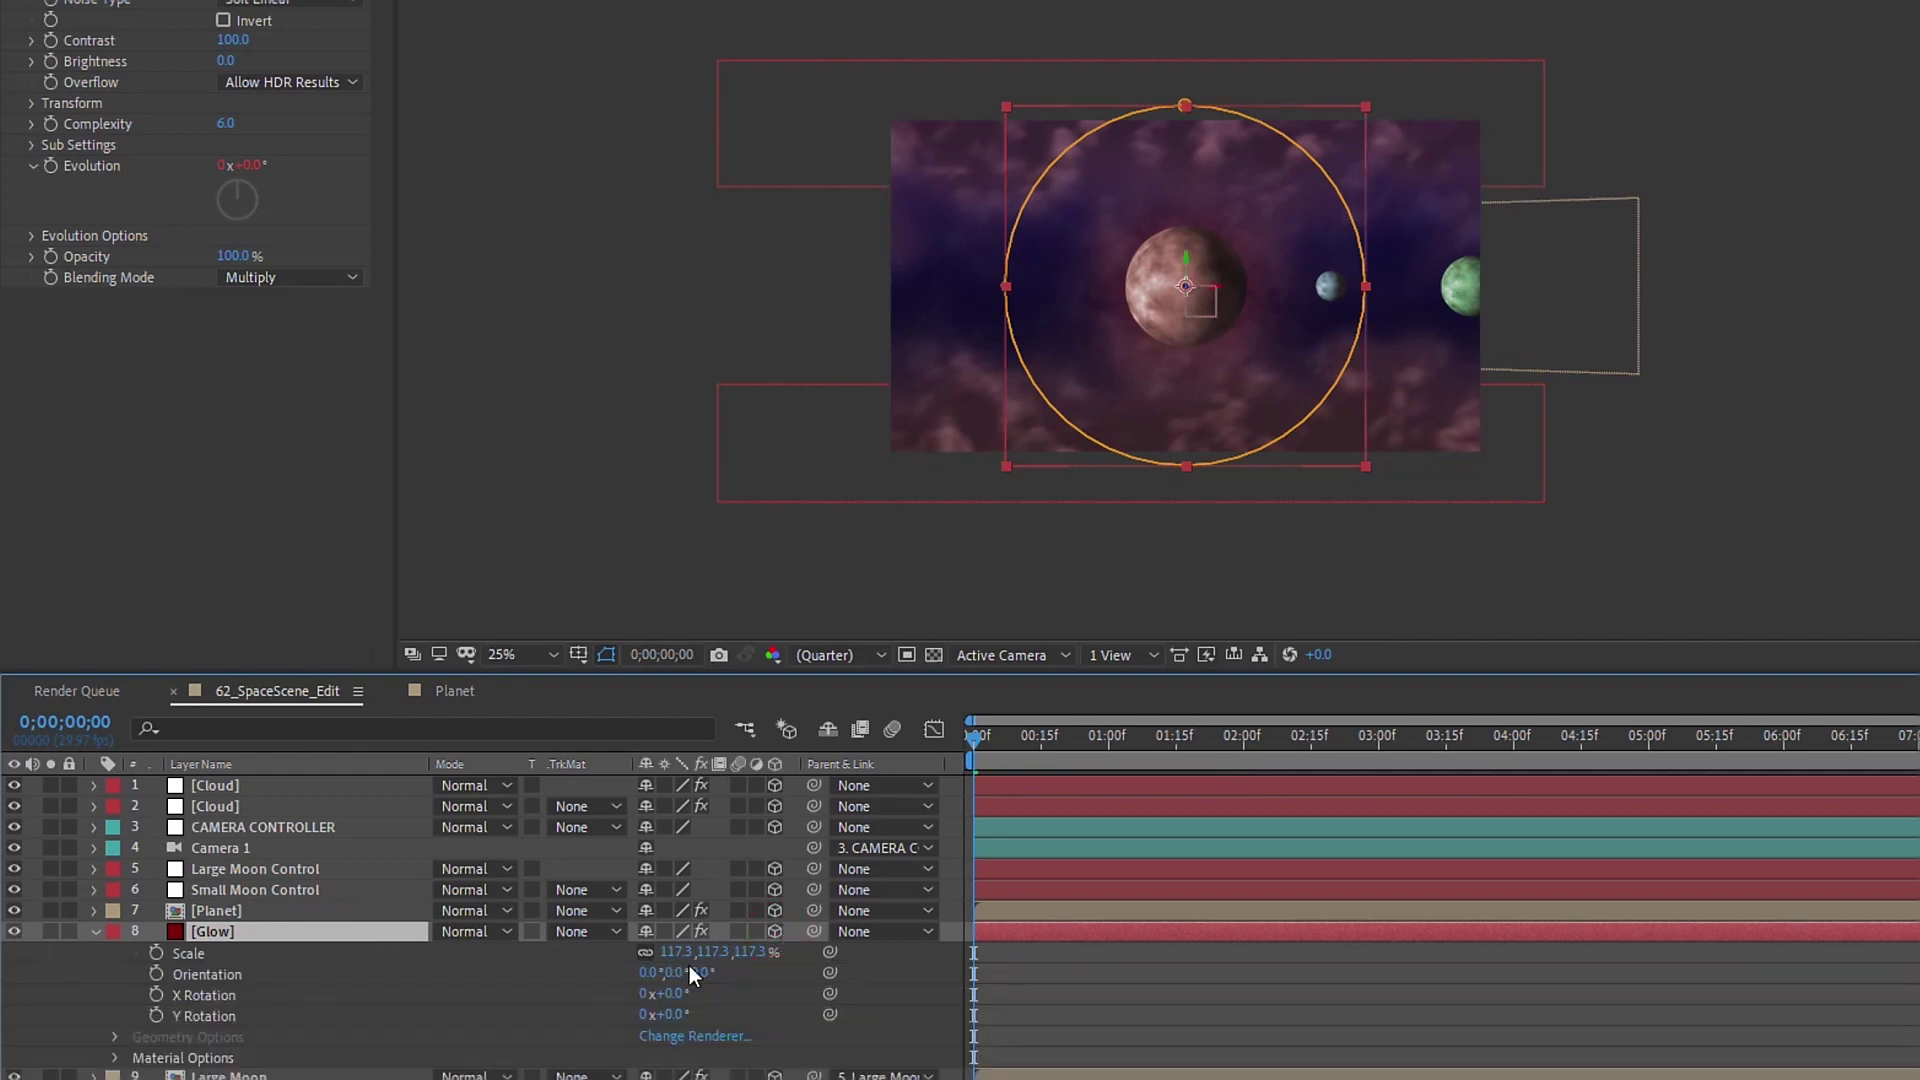
mouse_move(678, 953)
left_mouse_down()
mouse_move(728, 953)
mouse_move(698, 953)
left_mouse_up()
Step: Set the Glow mask's Feather to 101 pixels and Expansion to -300 pixels, and check the glow across the animation
key("m")
key("m")
left_click_drag(450, 981, 466, 981)
left_click_drag(660, 1036, 575, 1034)
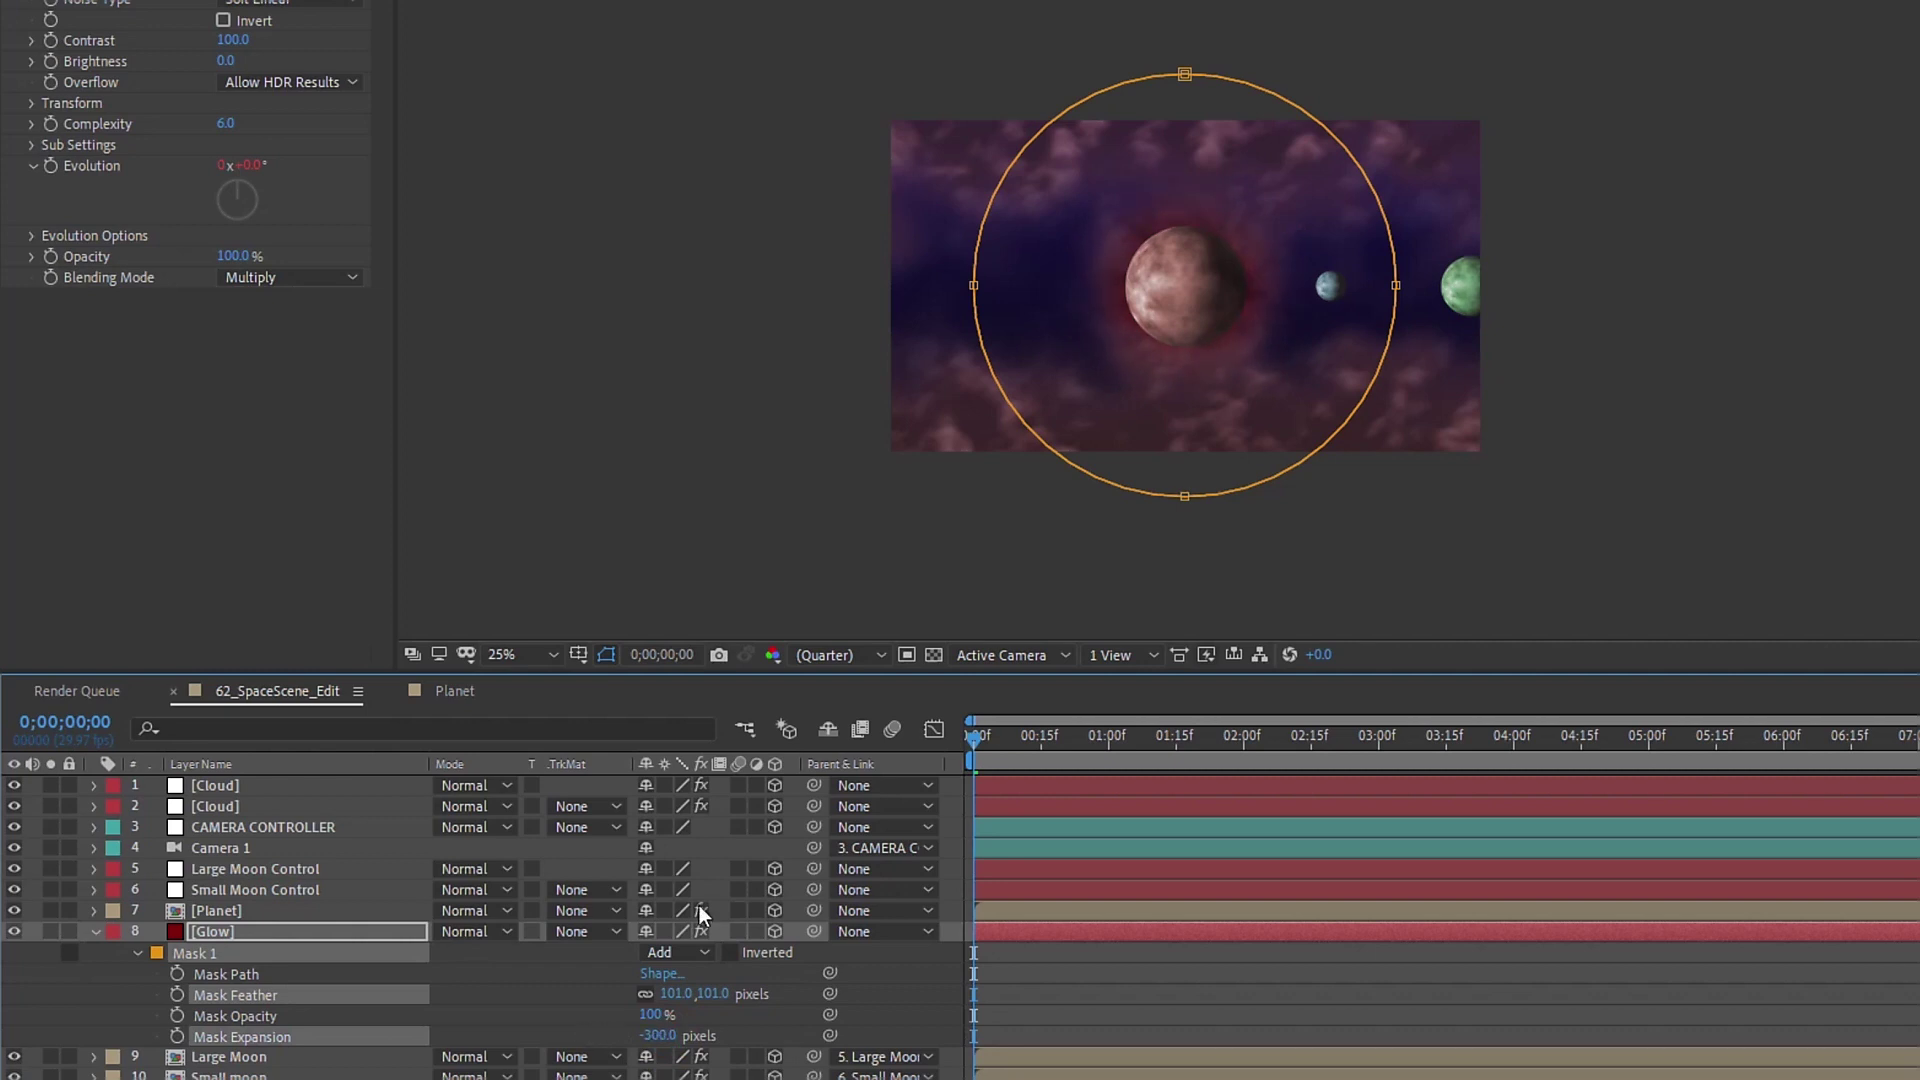
scroll(1214, 388, "up", 1)
left_click_drag(1100, 736, 910, 730)
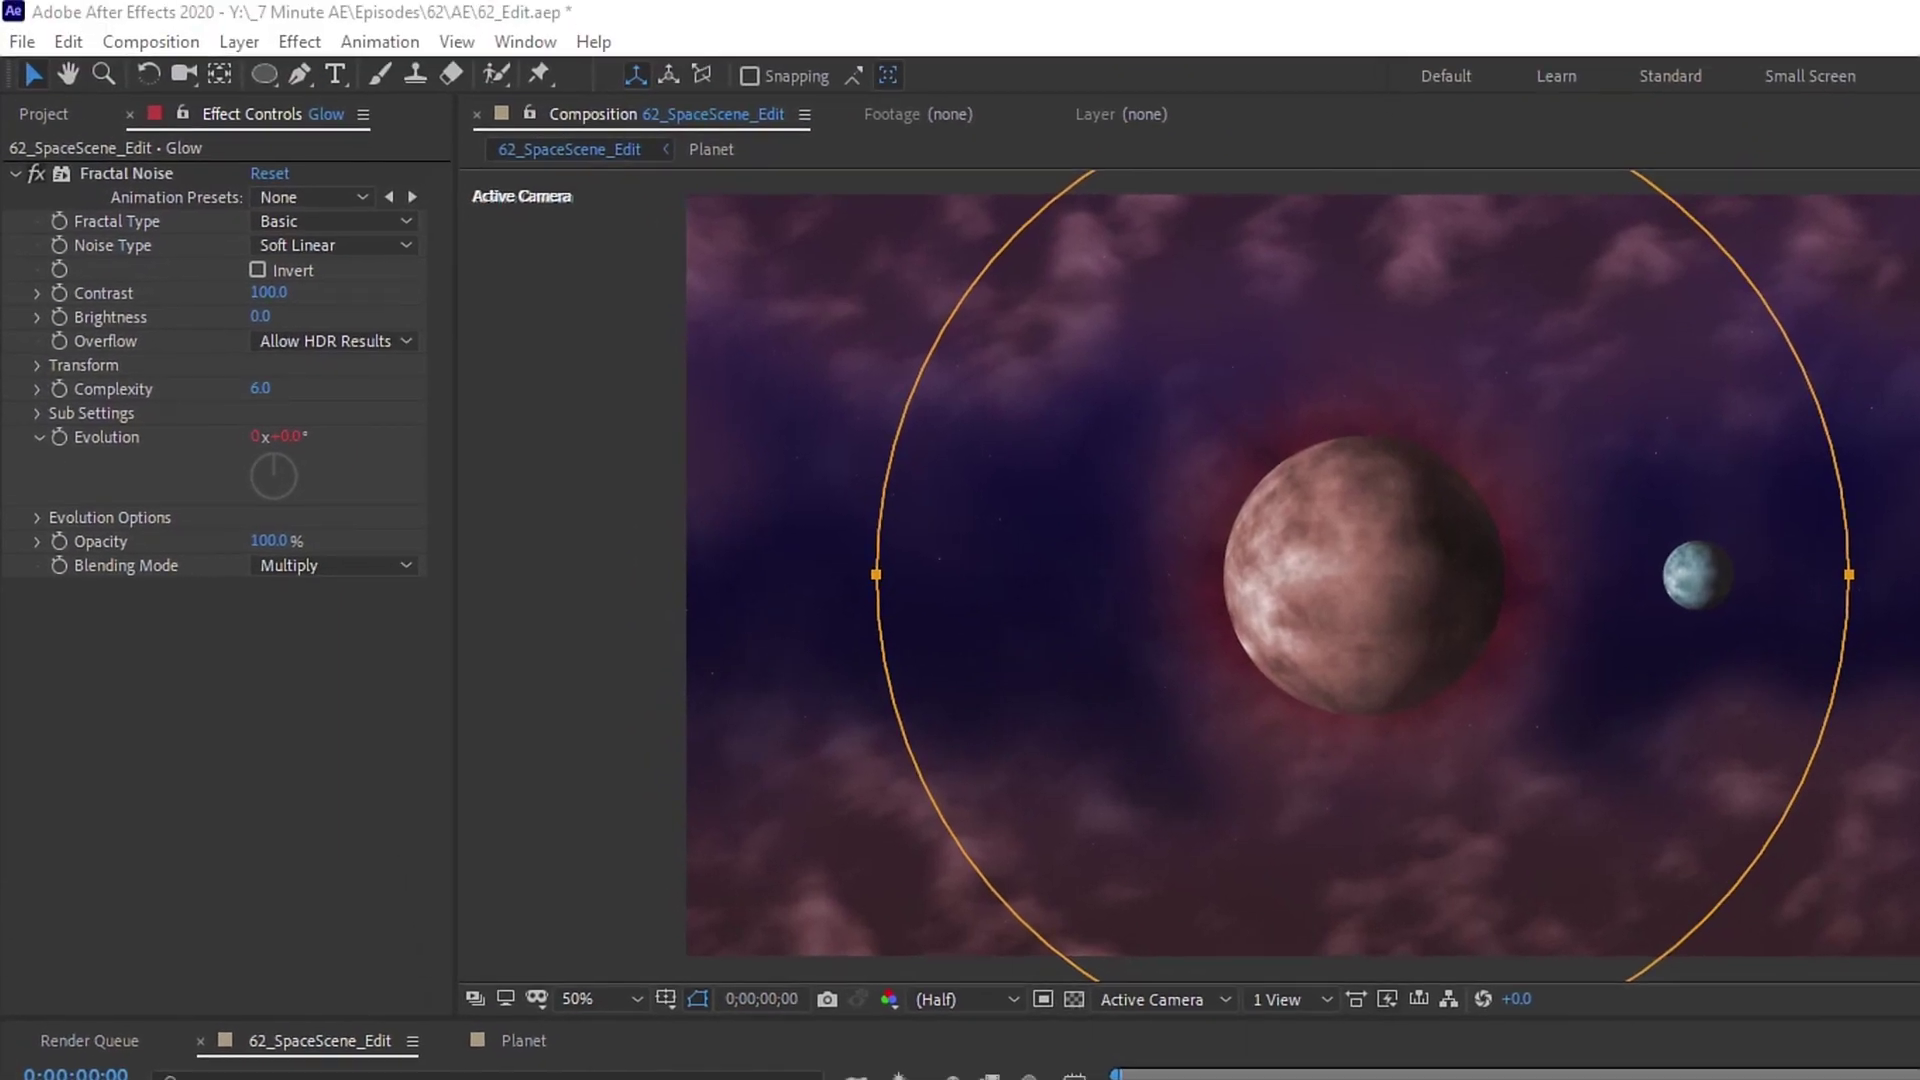
Step: Add a new adjustment layer above the Cloud layers
left_click(873, 1077)
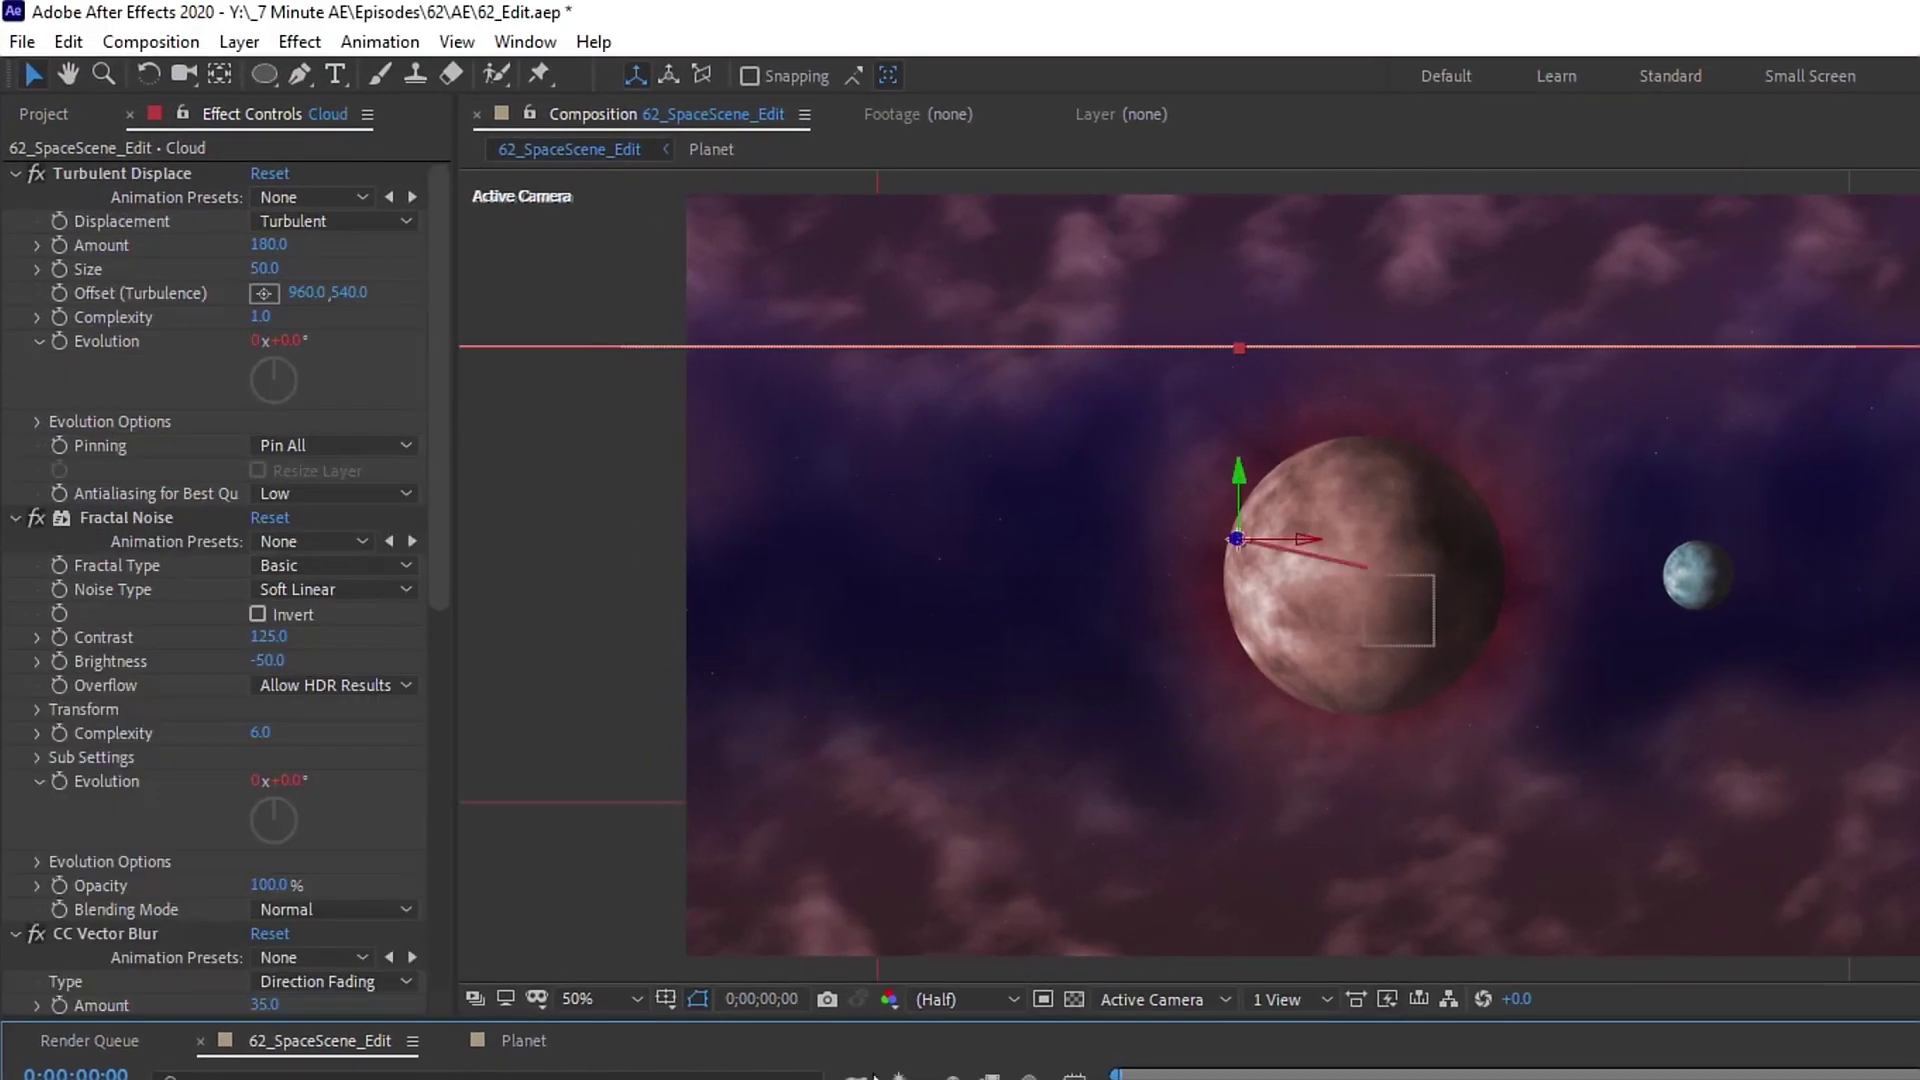
left_click(239, 41)
mouse_move(289, 78)
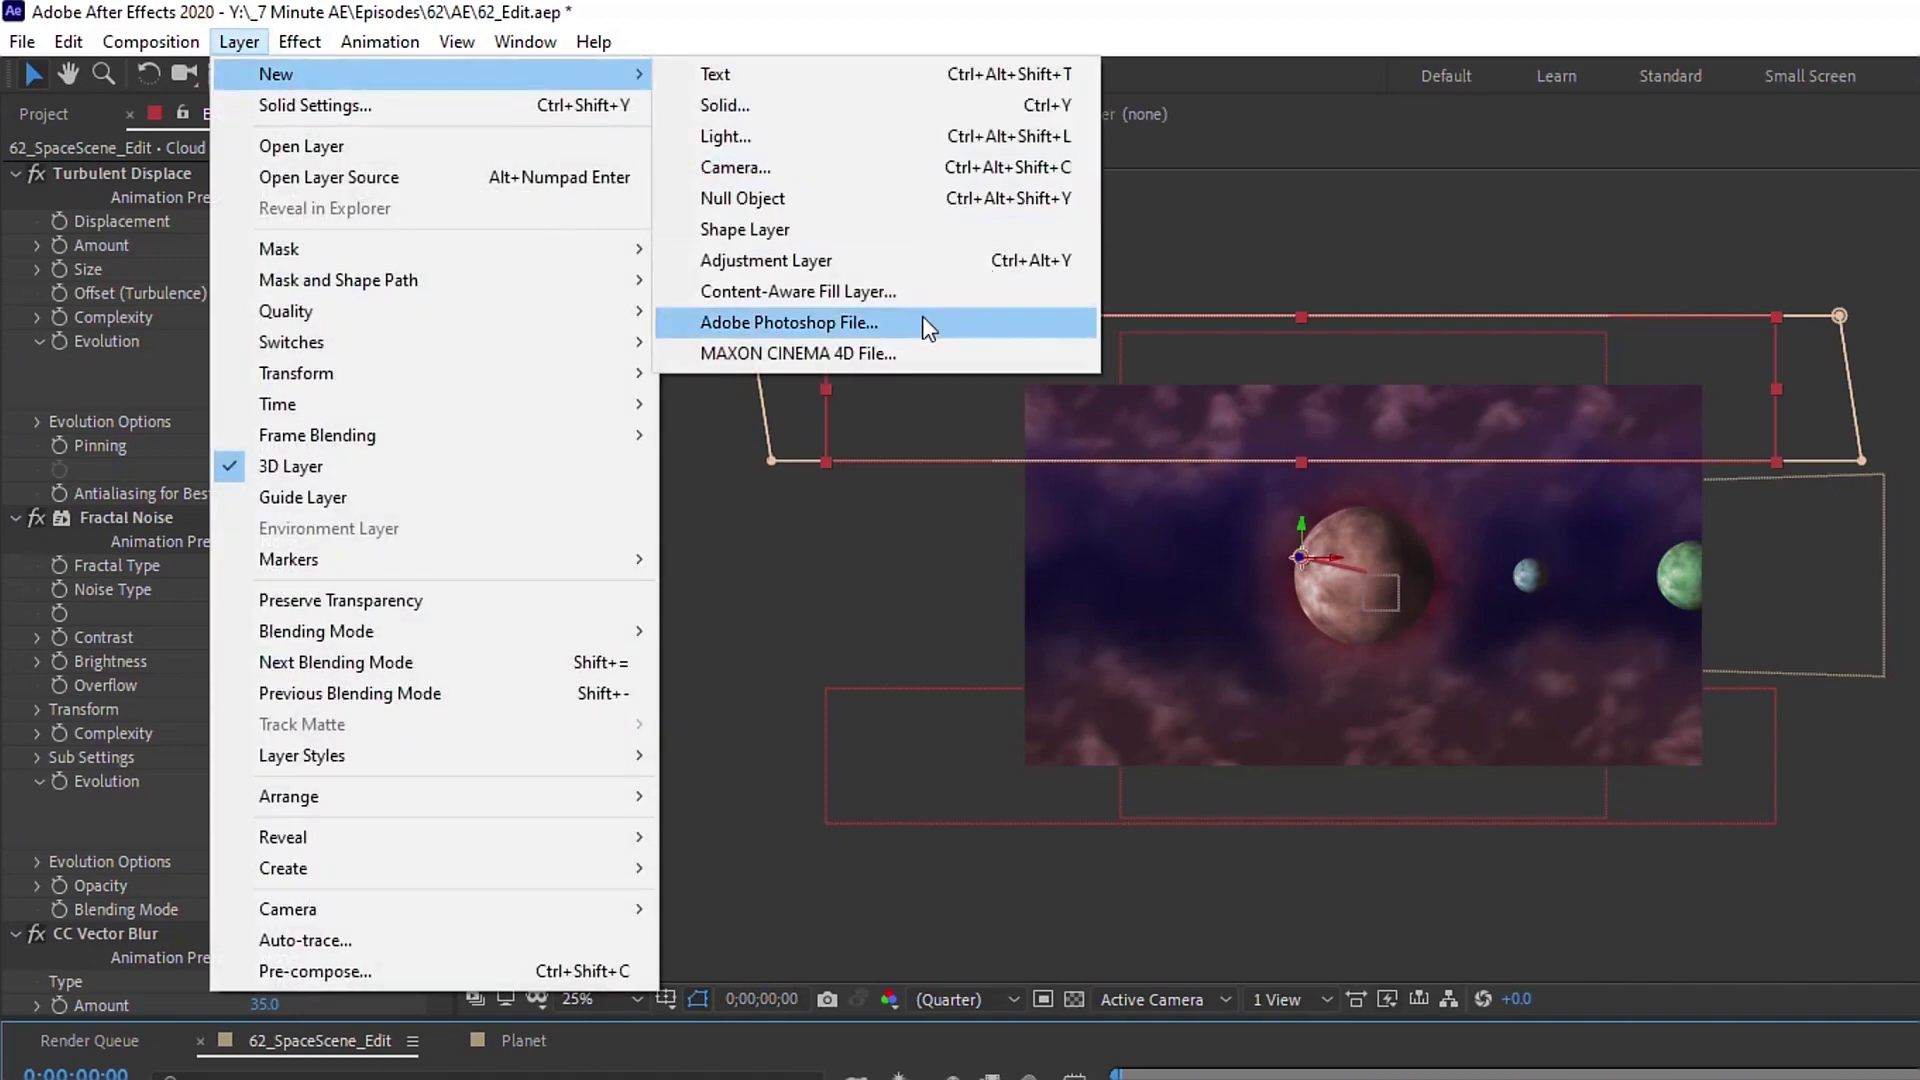
left_click(840, 259)
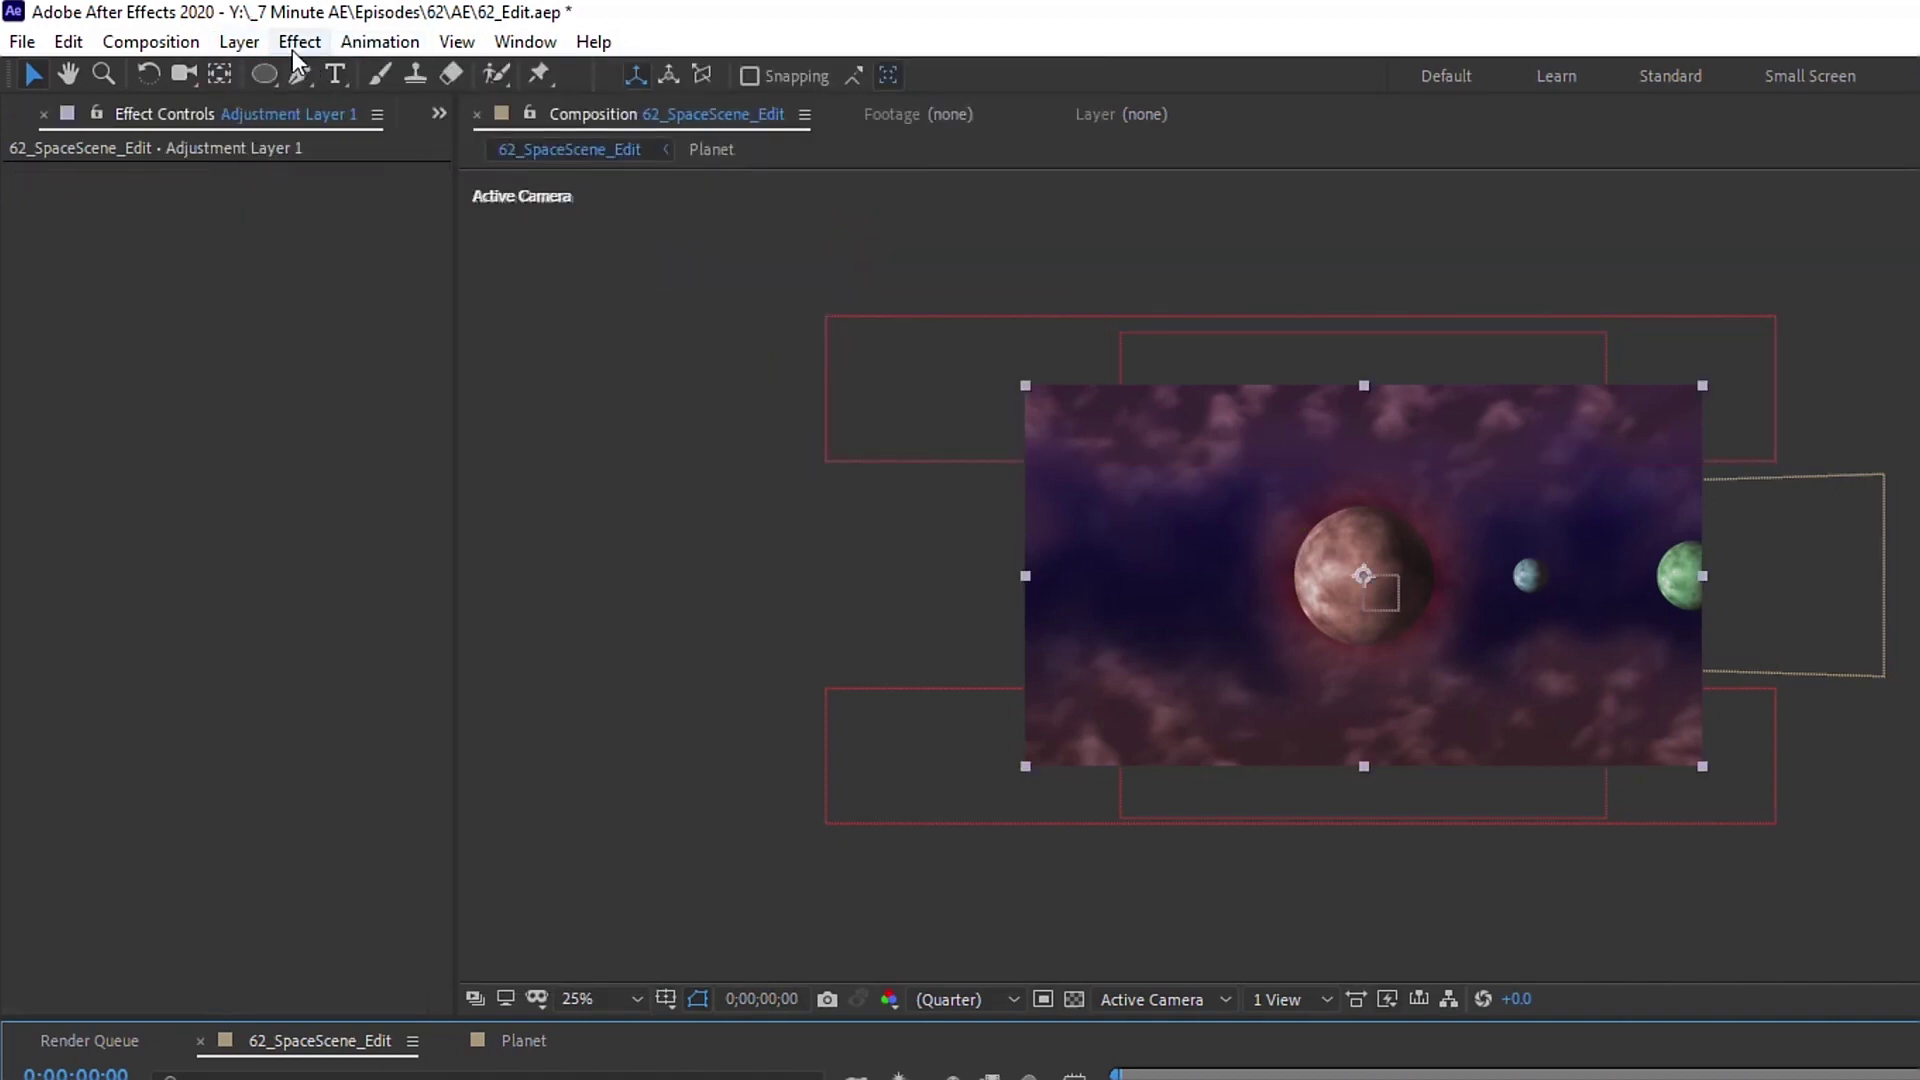
Step: Apply Curves to the adjustment layer and shape a gentle S-curve with darker shadows and brighter highlights
left_click(293, 45)
mouse_move(410, 321)
left_click(843, 910)
left_click_drag(152, 571, 172, 602)
left_click_drag(212, 530, 221, 526)
key("period")
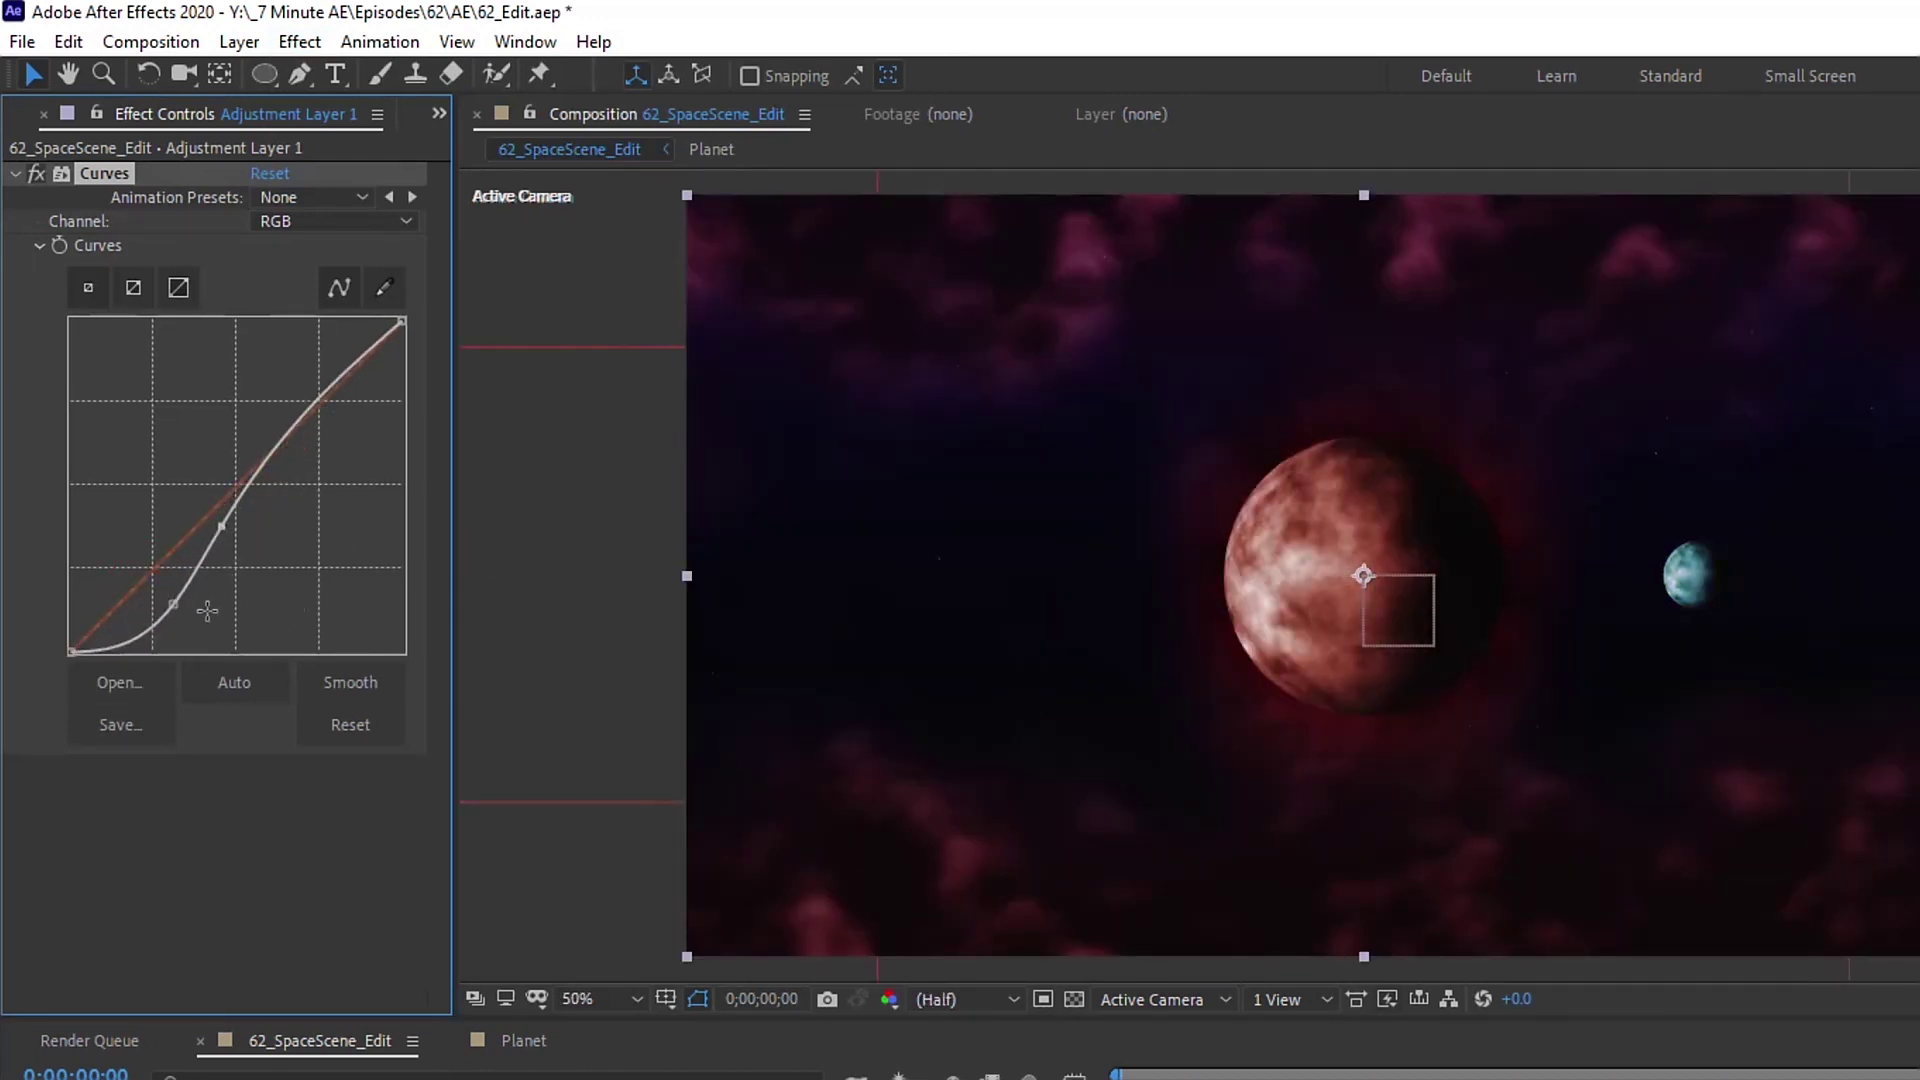
left_click_drag(221, 526, 219, 512)
left_click_drag(173, 604, 156, 587)
left_click_drag(219, 510, 211, 500)
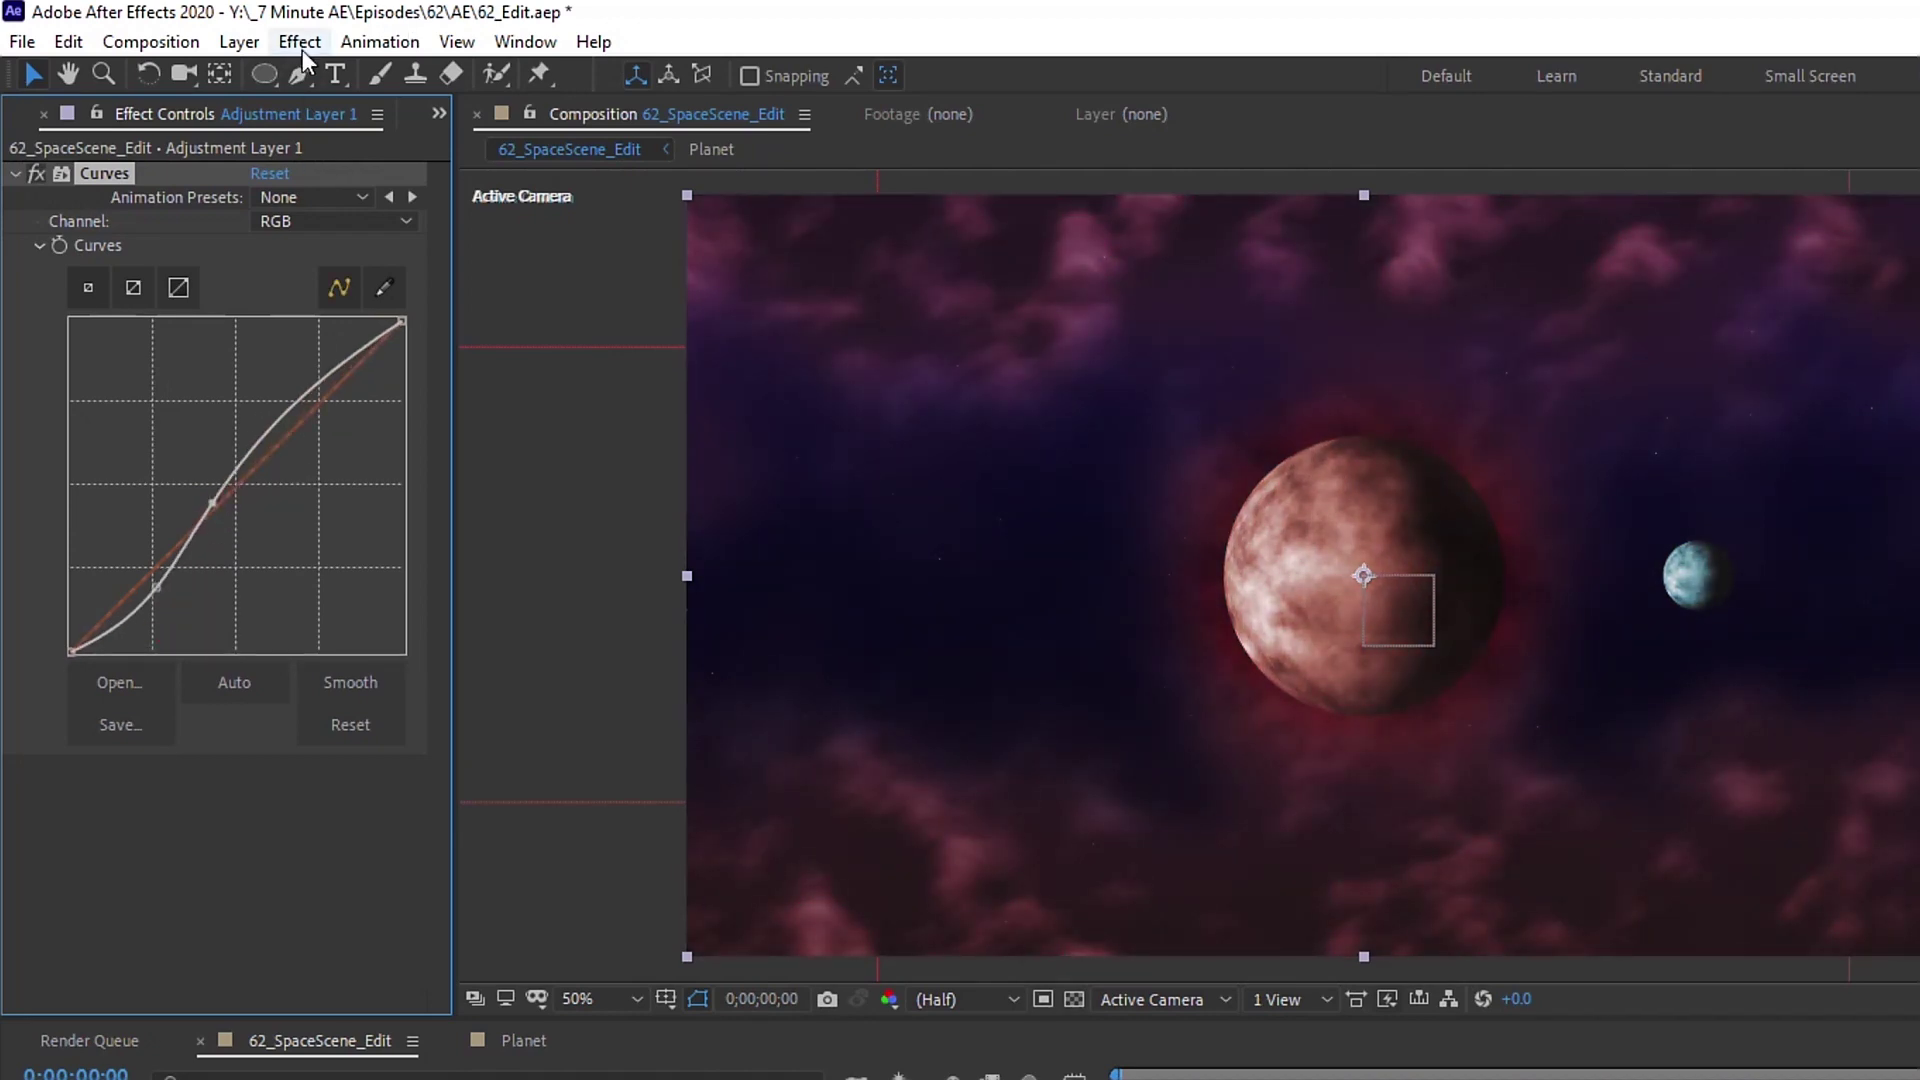
Step: Add Tritone to the adjustment layer with Blend With Original at 65%, and shift the curve's midpoint to brighten the midtones
left_click(299, 41)
mouse_move(280, 262)
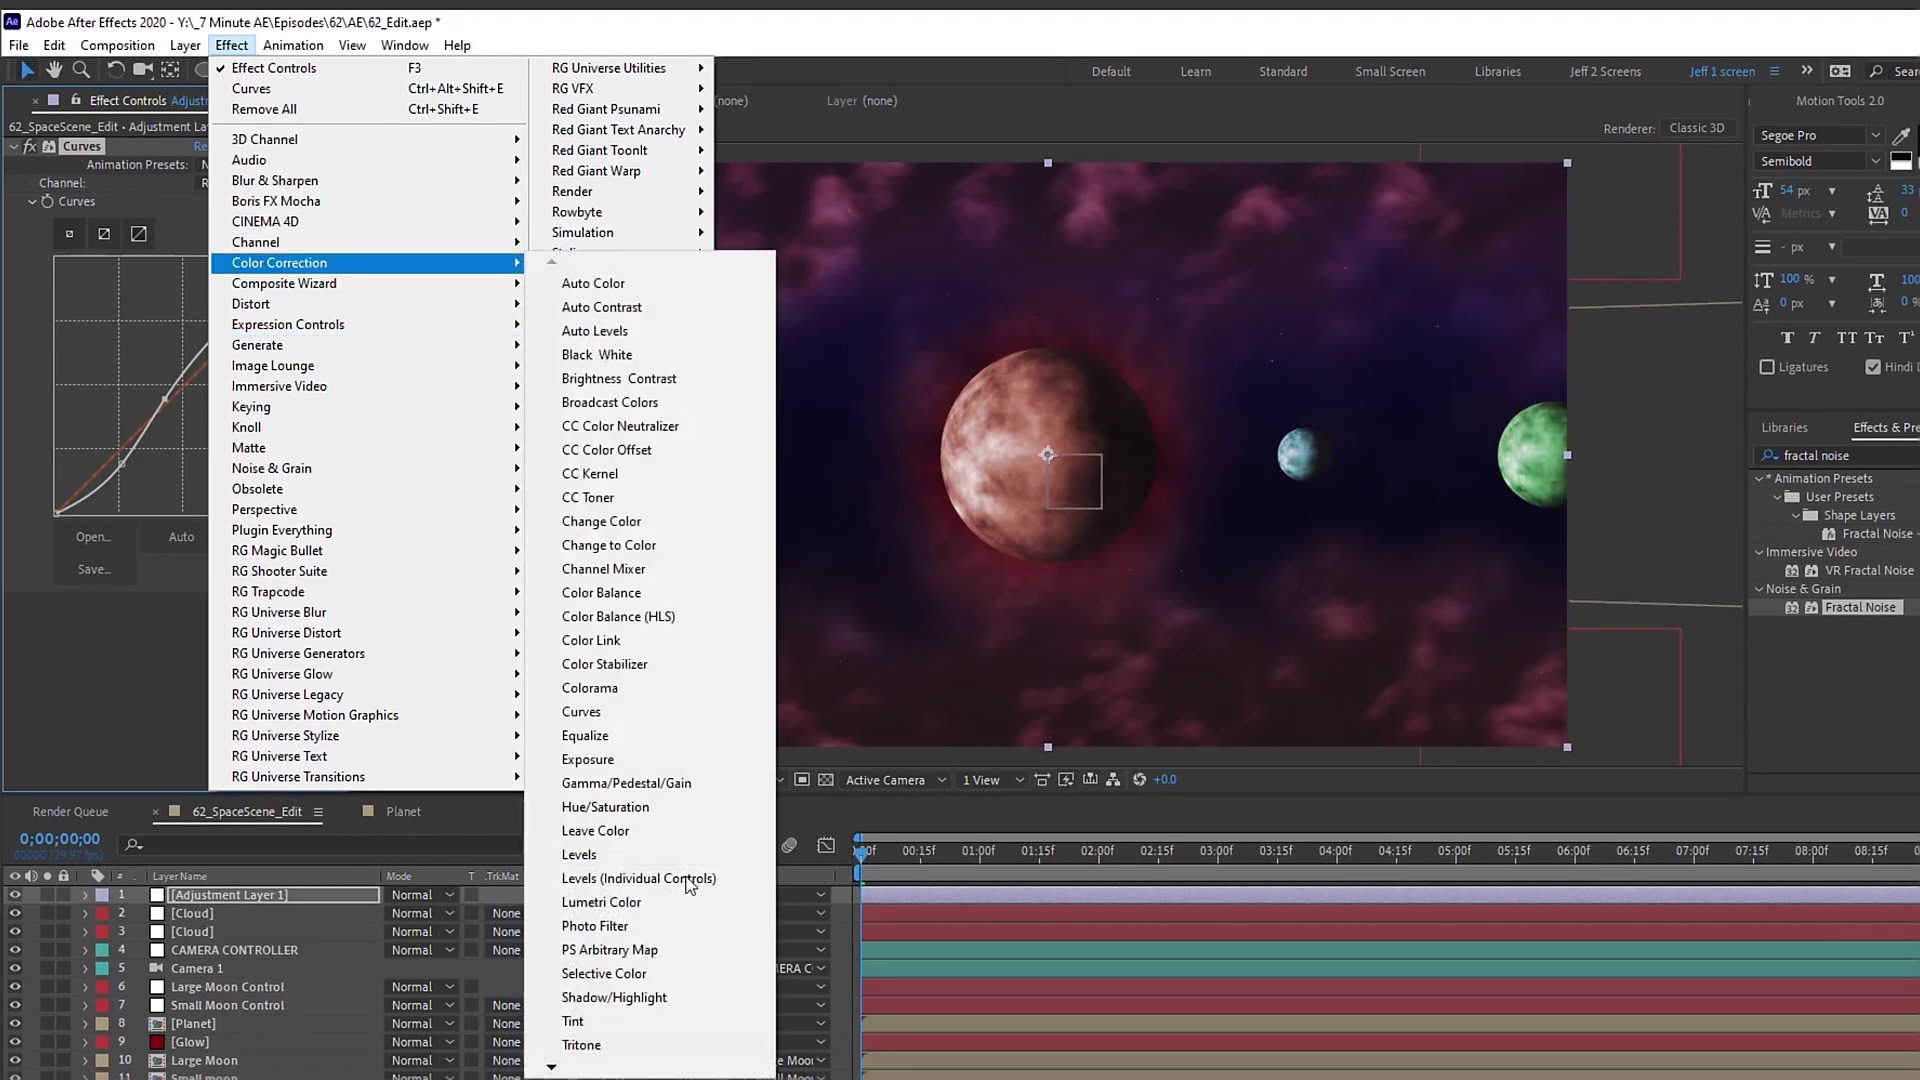
left_click(626, 1044)
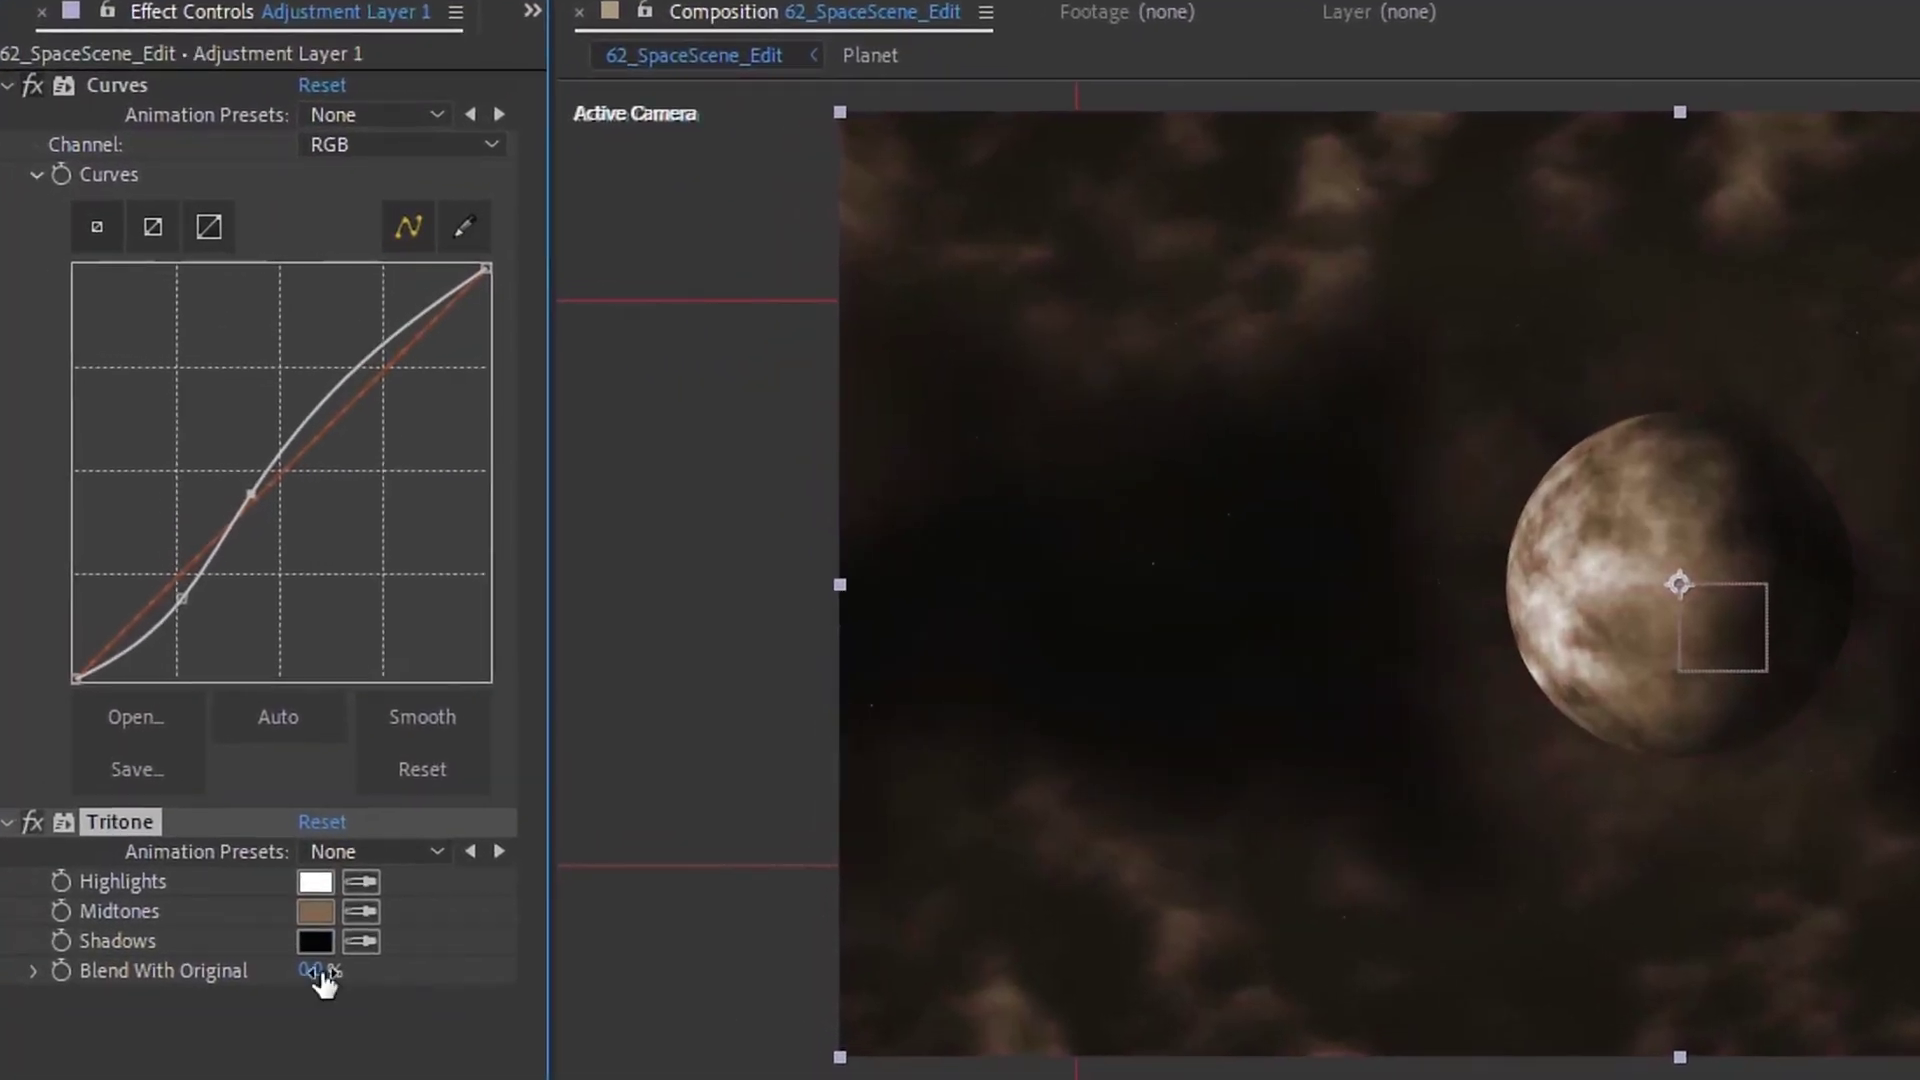
type("65")
left_click(397, 1051)
left_click_drag(312, 970, 301, 971)
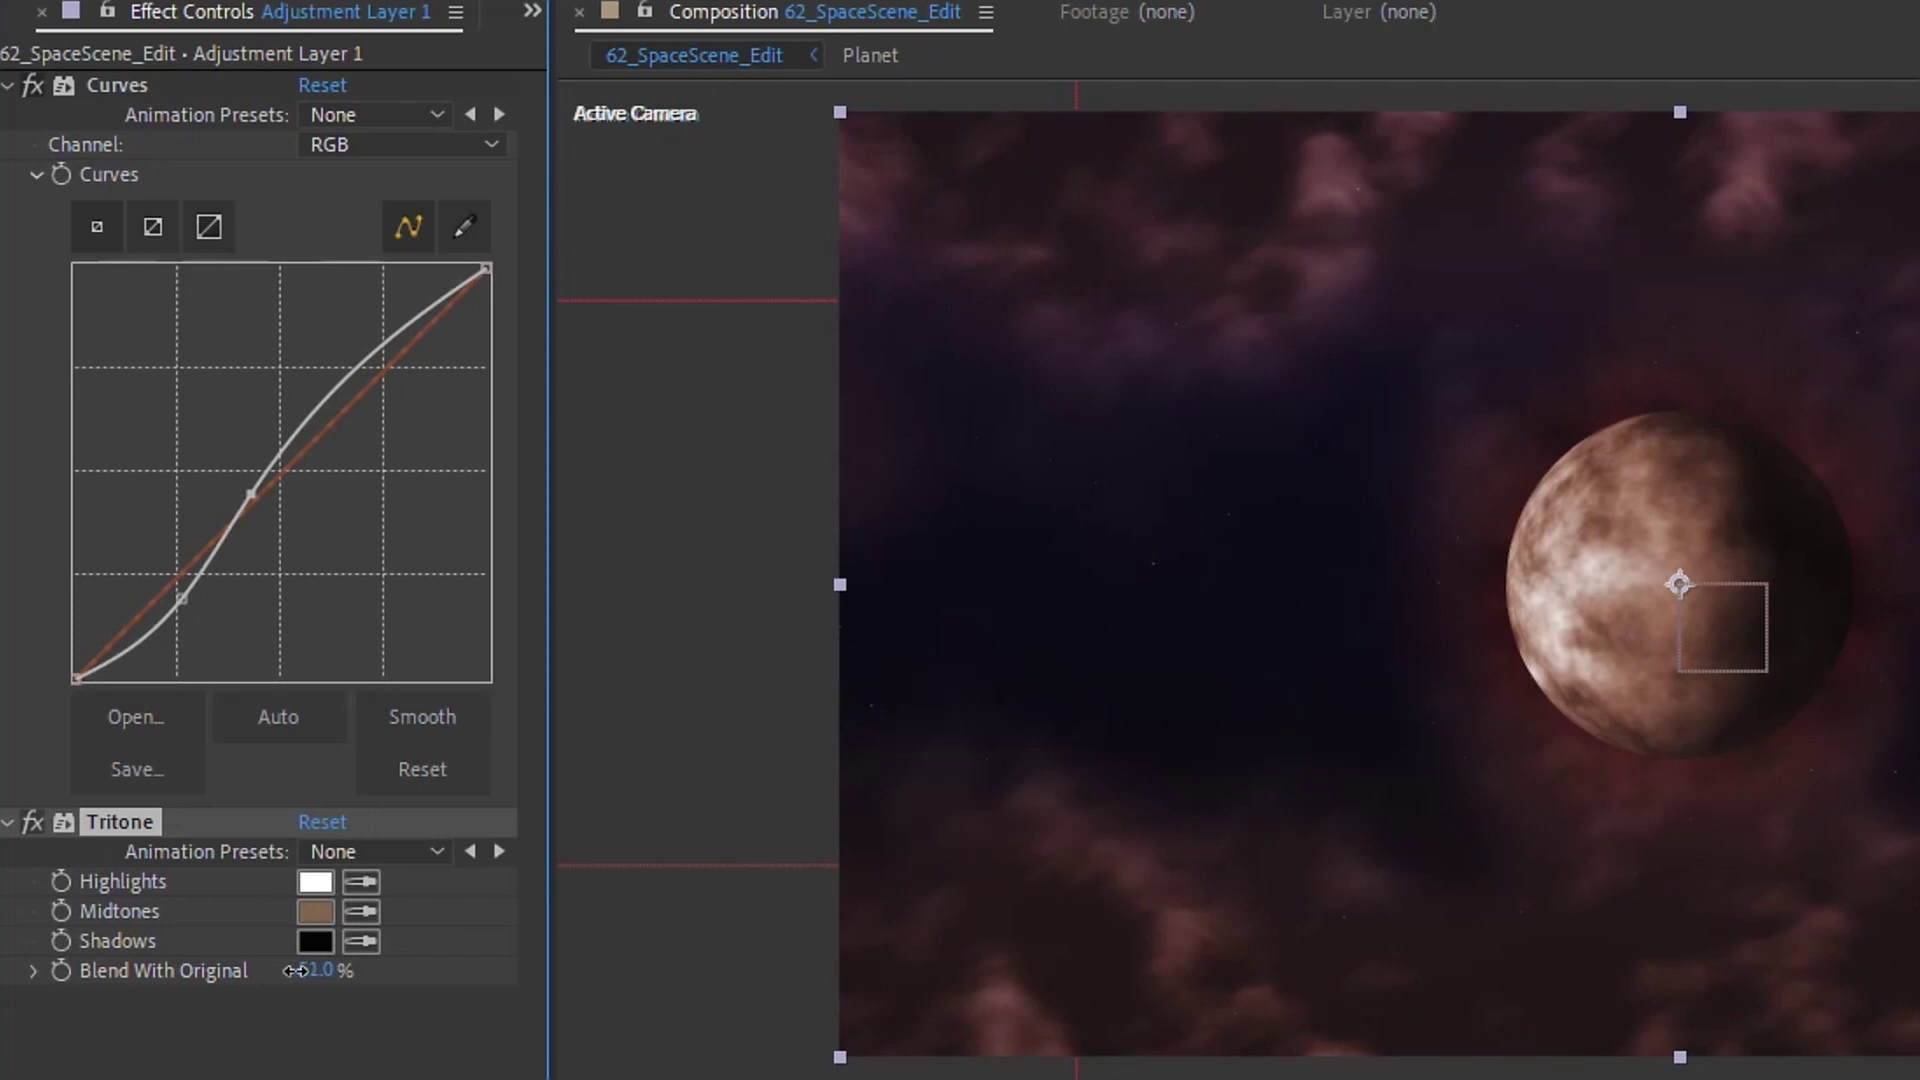
left_click_drag(249, 493, 235, 493)
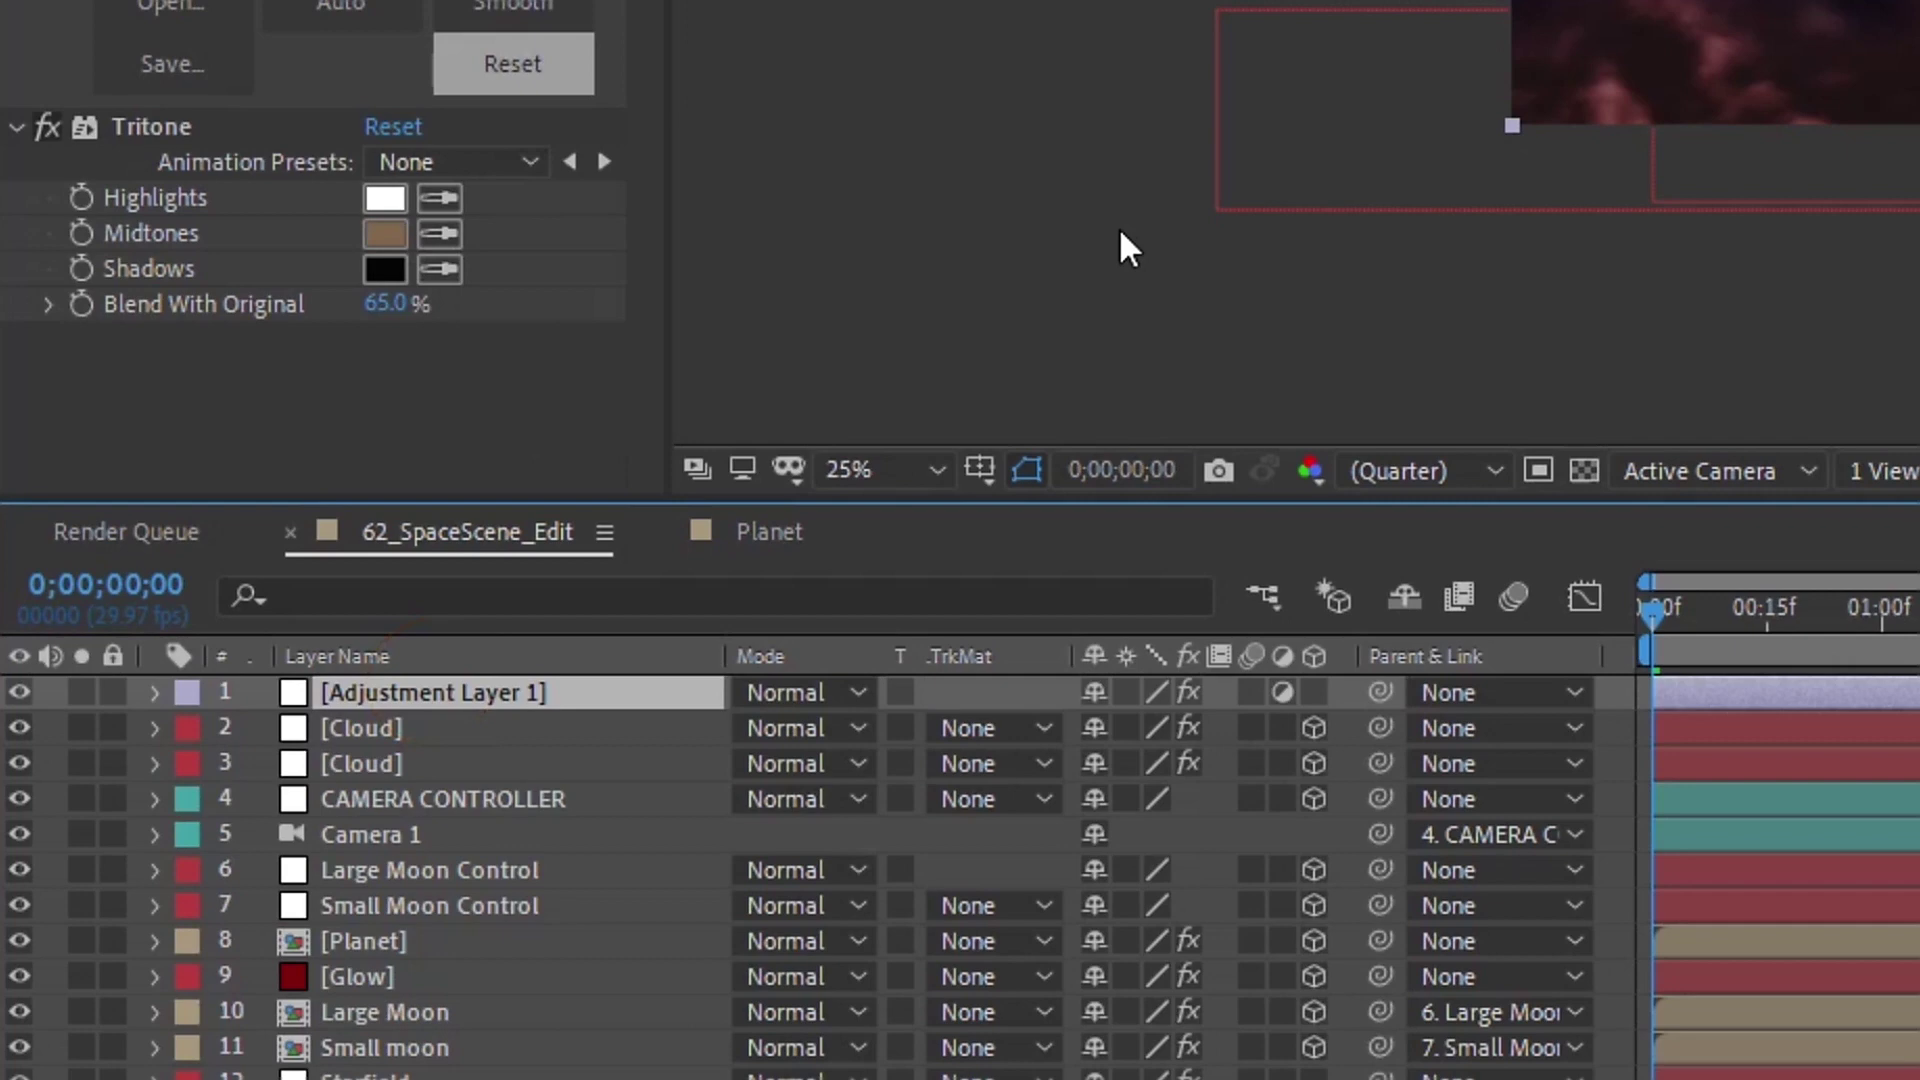
Step: Rename the adjustment layer to CC
key("Return")
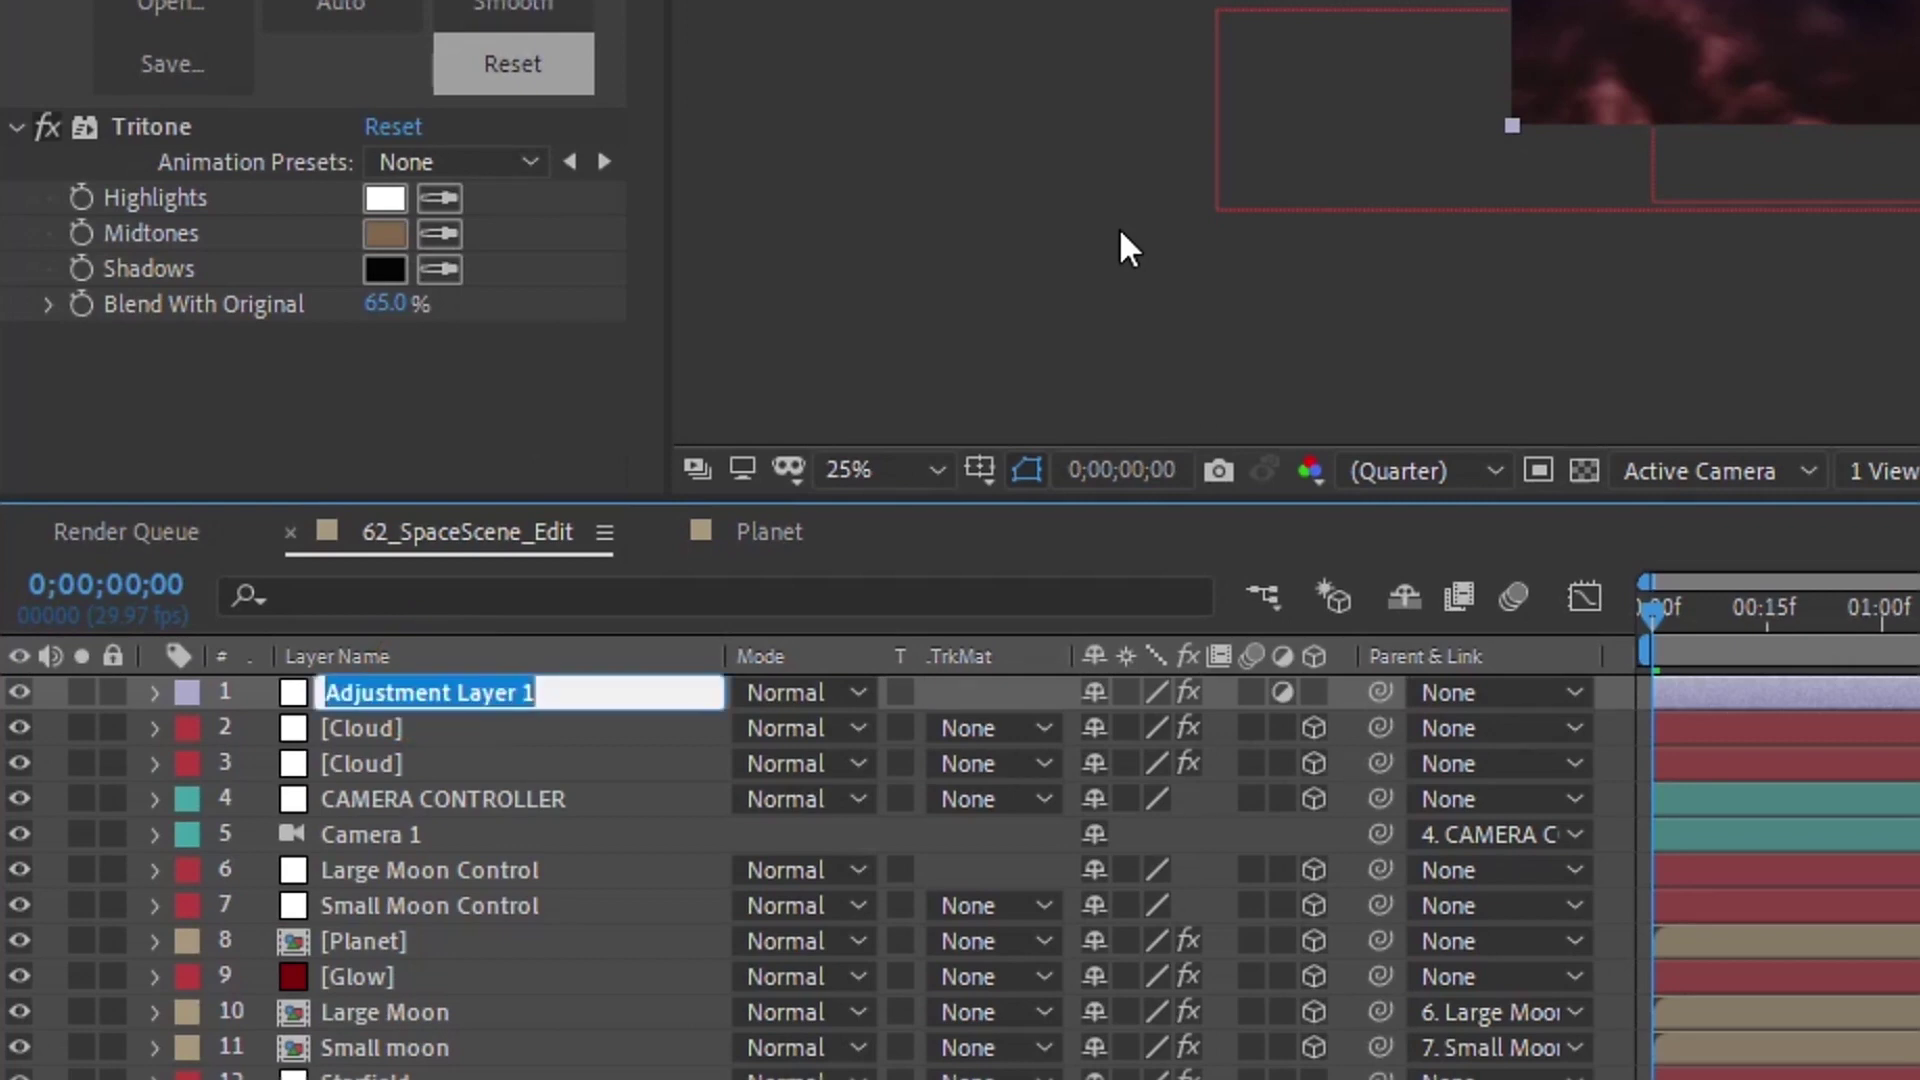
type("CC")
left_click(427, 692)
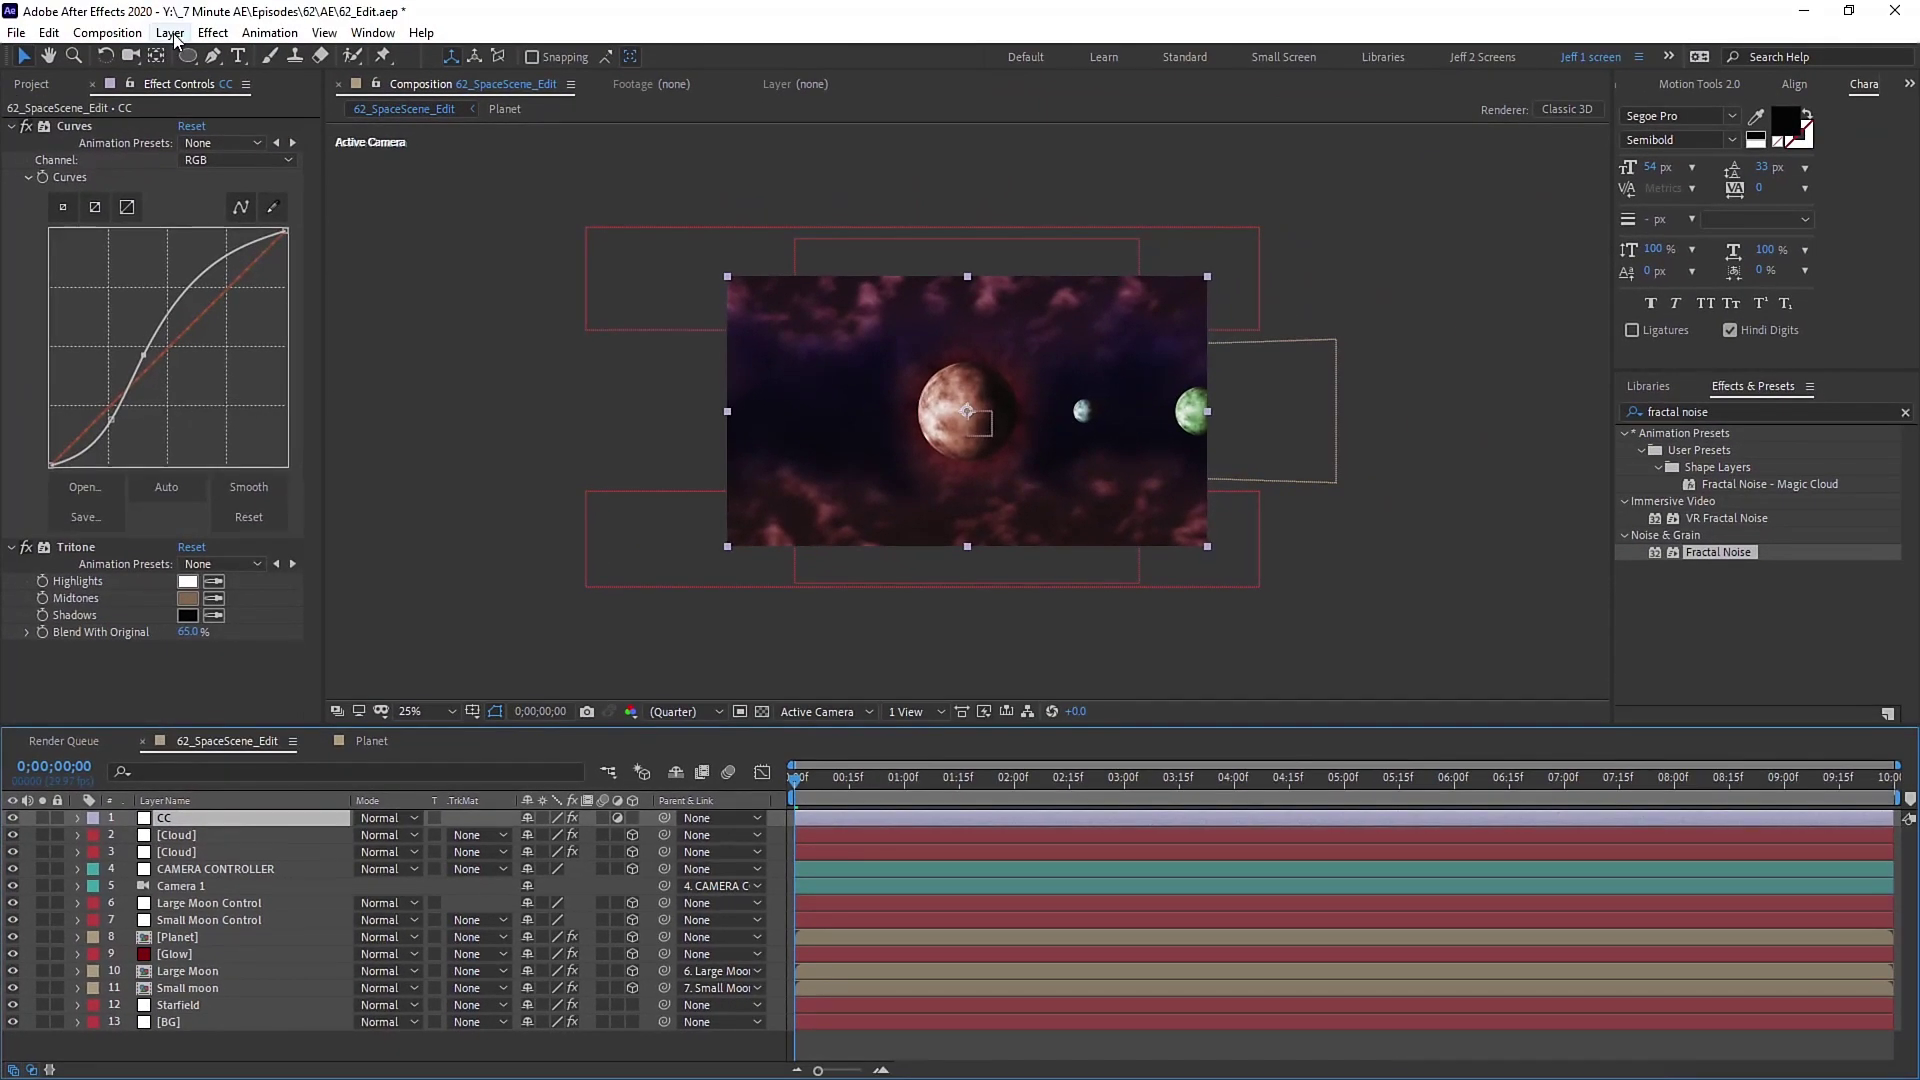
Step: Add a new adjustment layer above the CC layer and name it Lens Flare
left_click(170, 32)
mouse_move(300, 55)
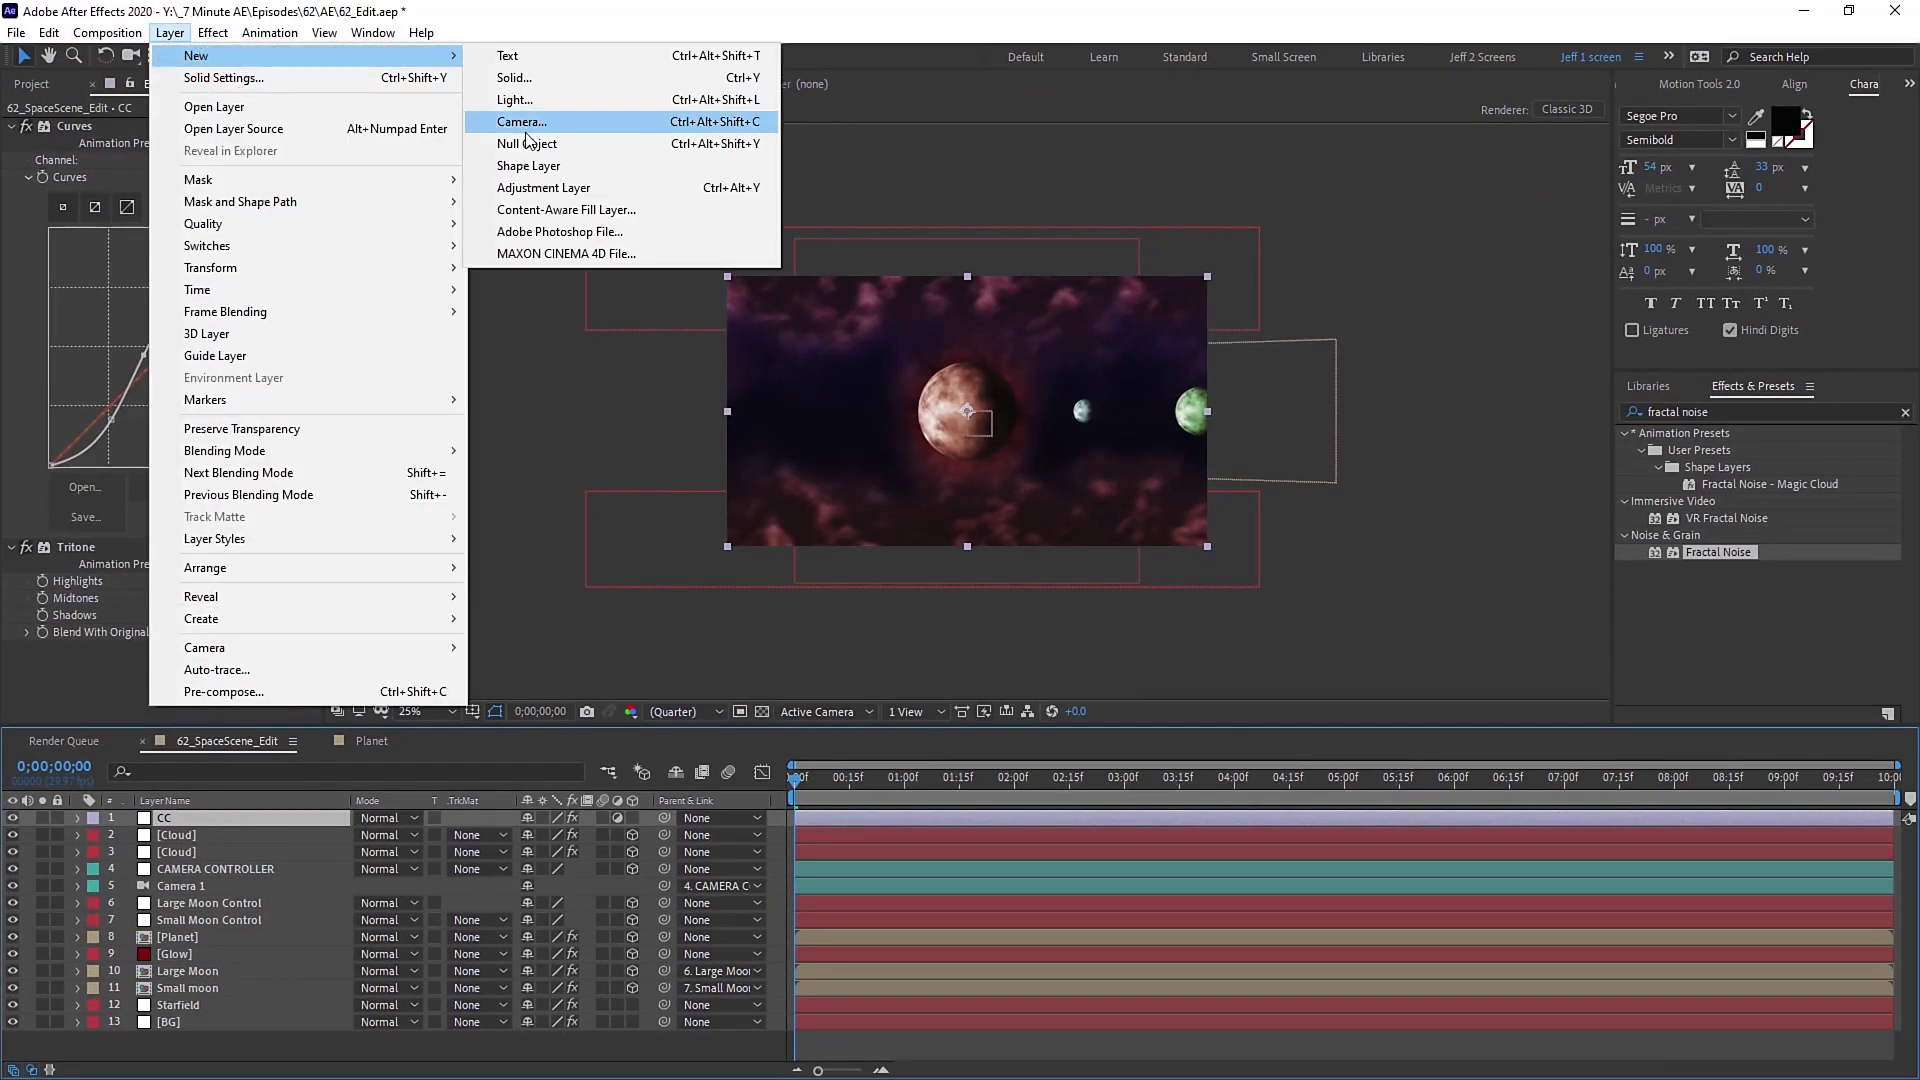
left_click(527, 187)
key("Return")
type("Len")
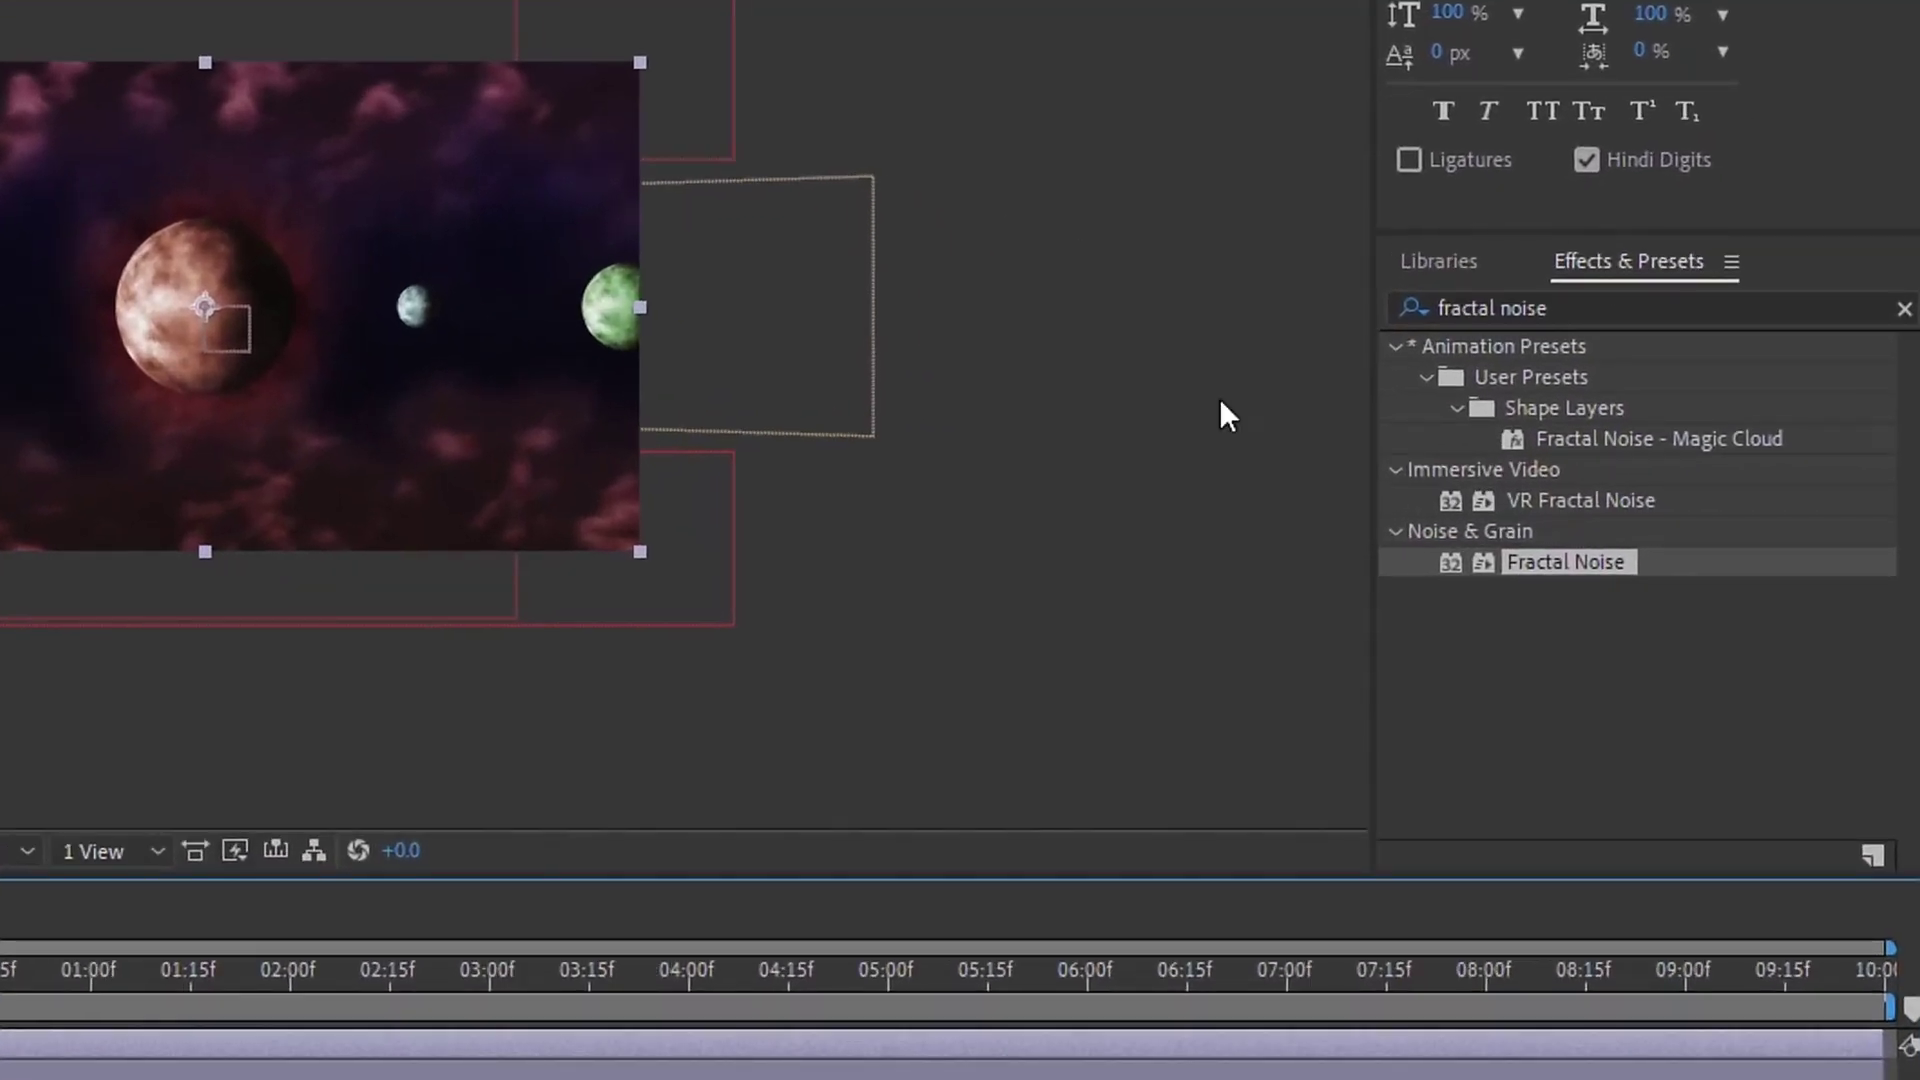
Step: Find the Lens Flare effect and apply it to the Lens Flare adjustment layer
triple_click(1518, 307)
type("lens f")
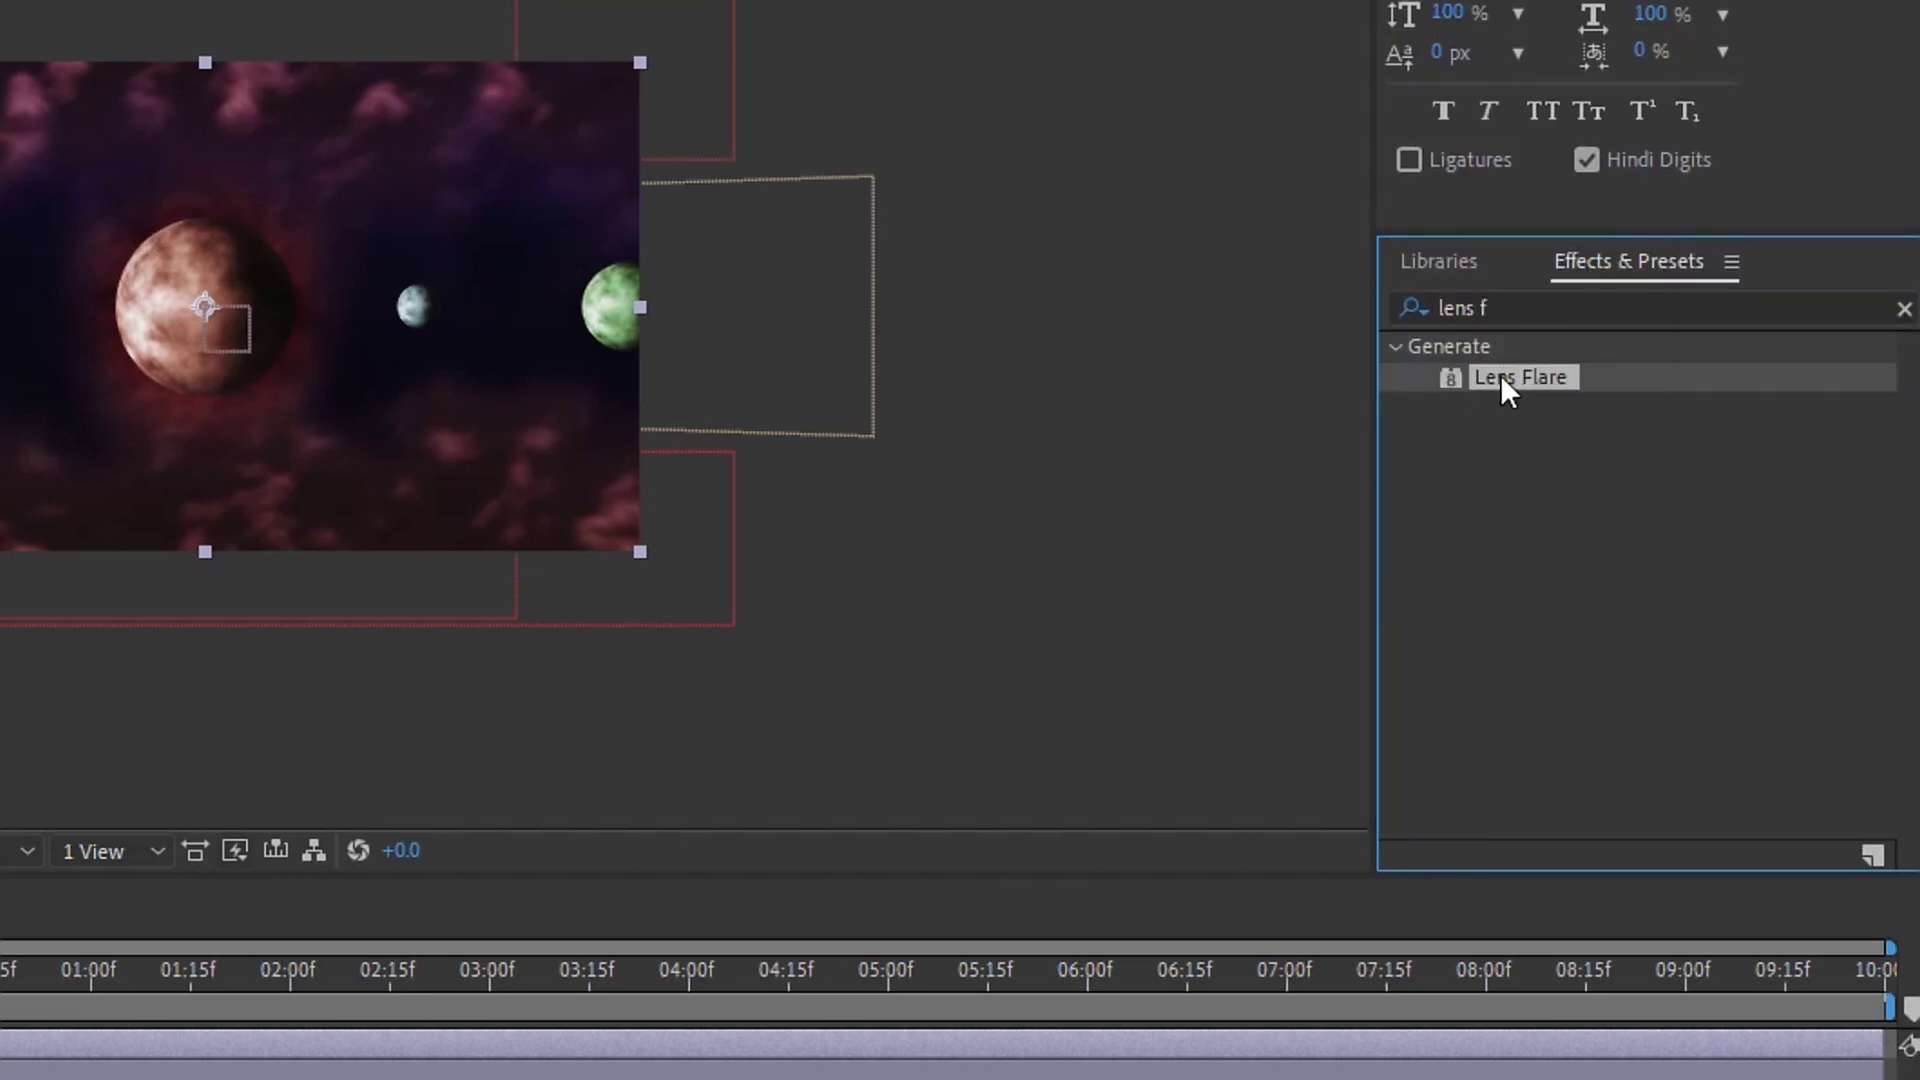
double_click(1502, 377)
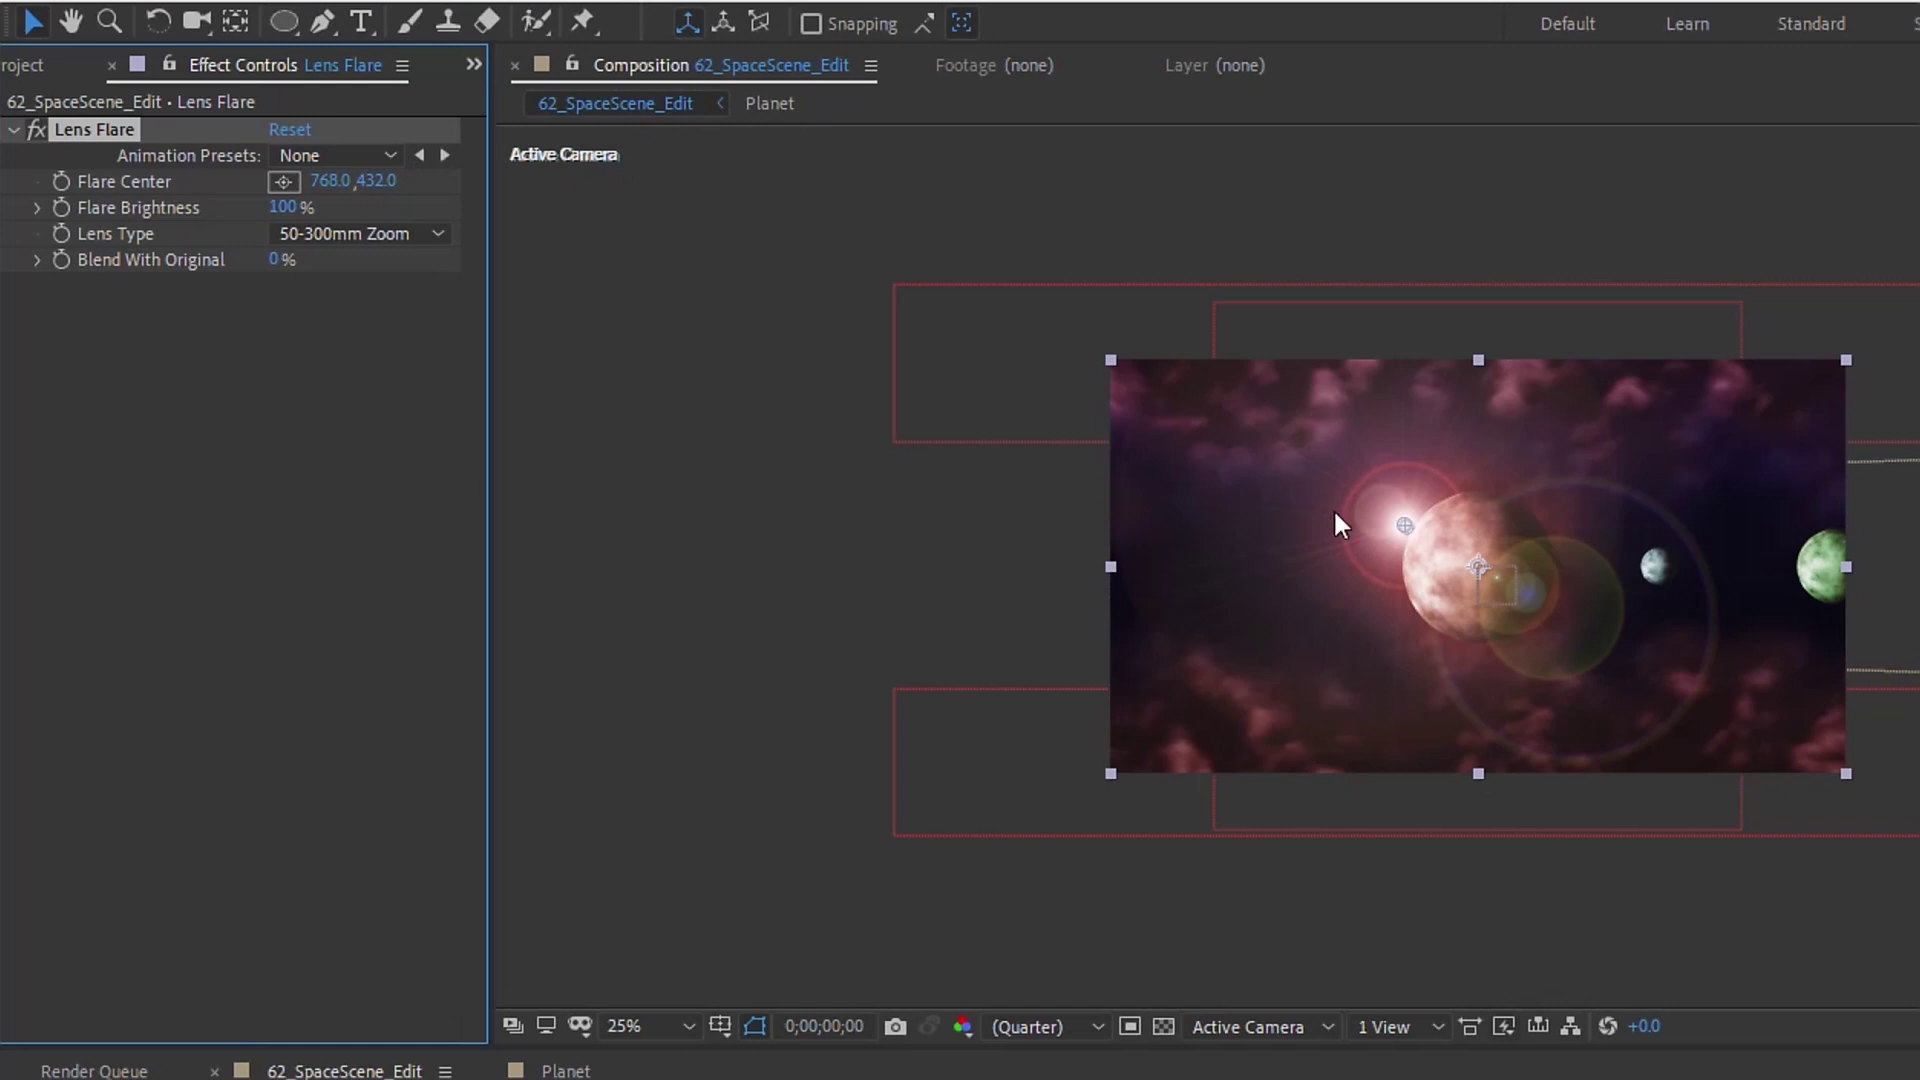
Step: Set the Flare Center to -250, 200, and fine-tune it beyond the frame's left edge to about -238, 152
left_click(328, 182)
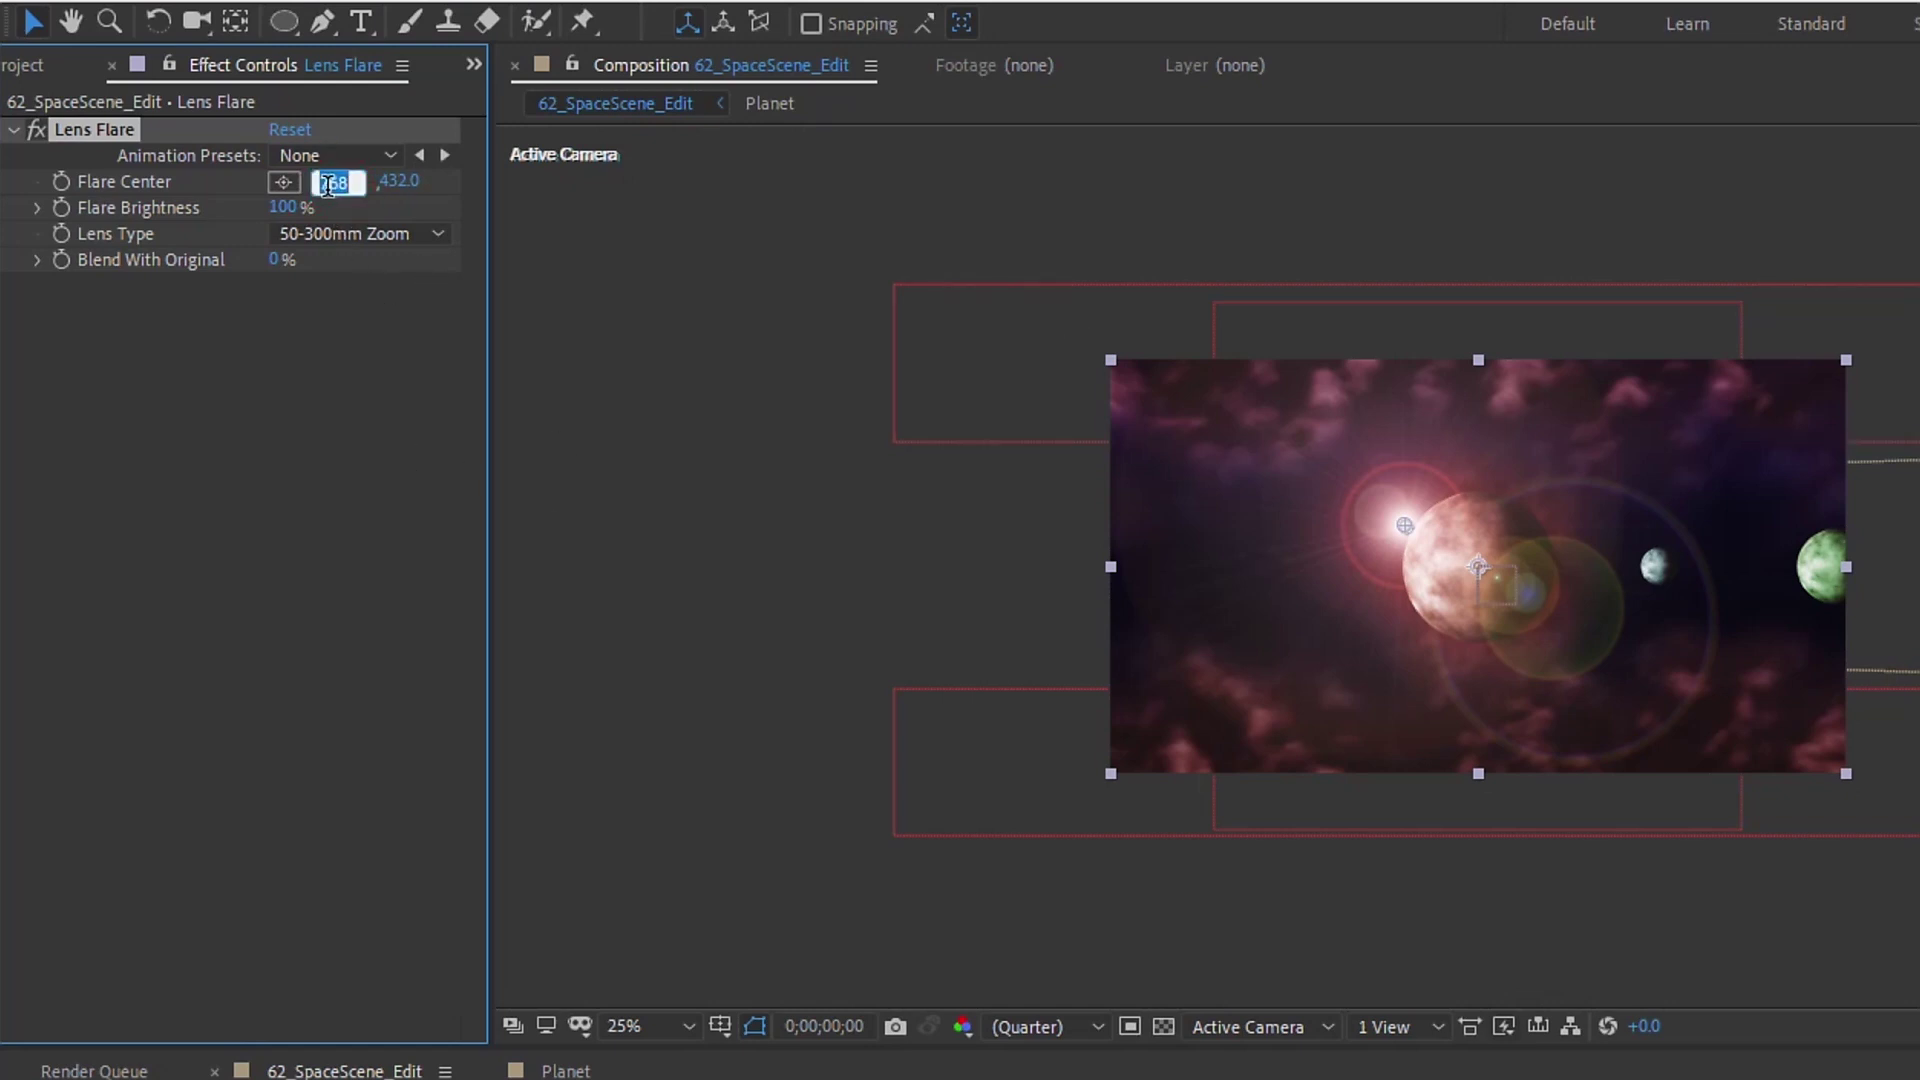
type("-250")
key("Tab")
type("200")
key("Return")
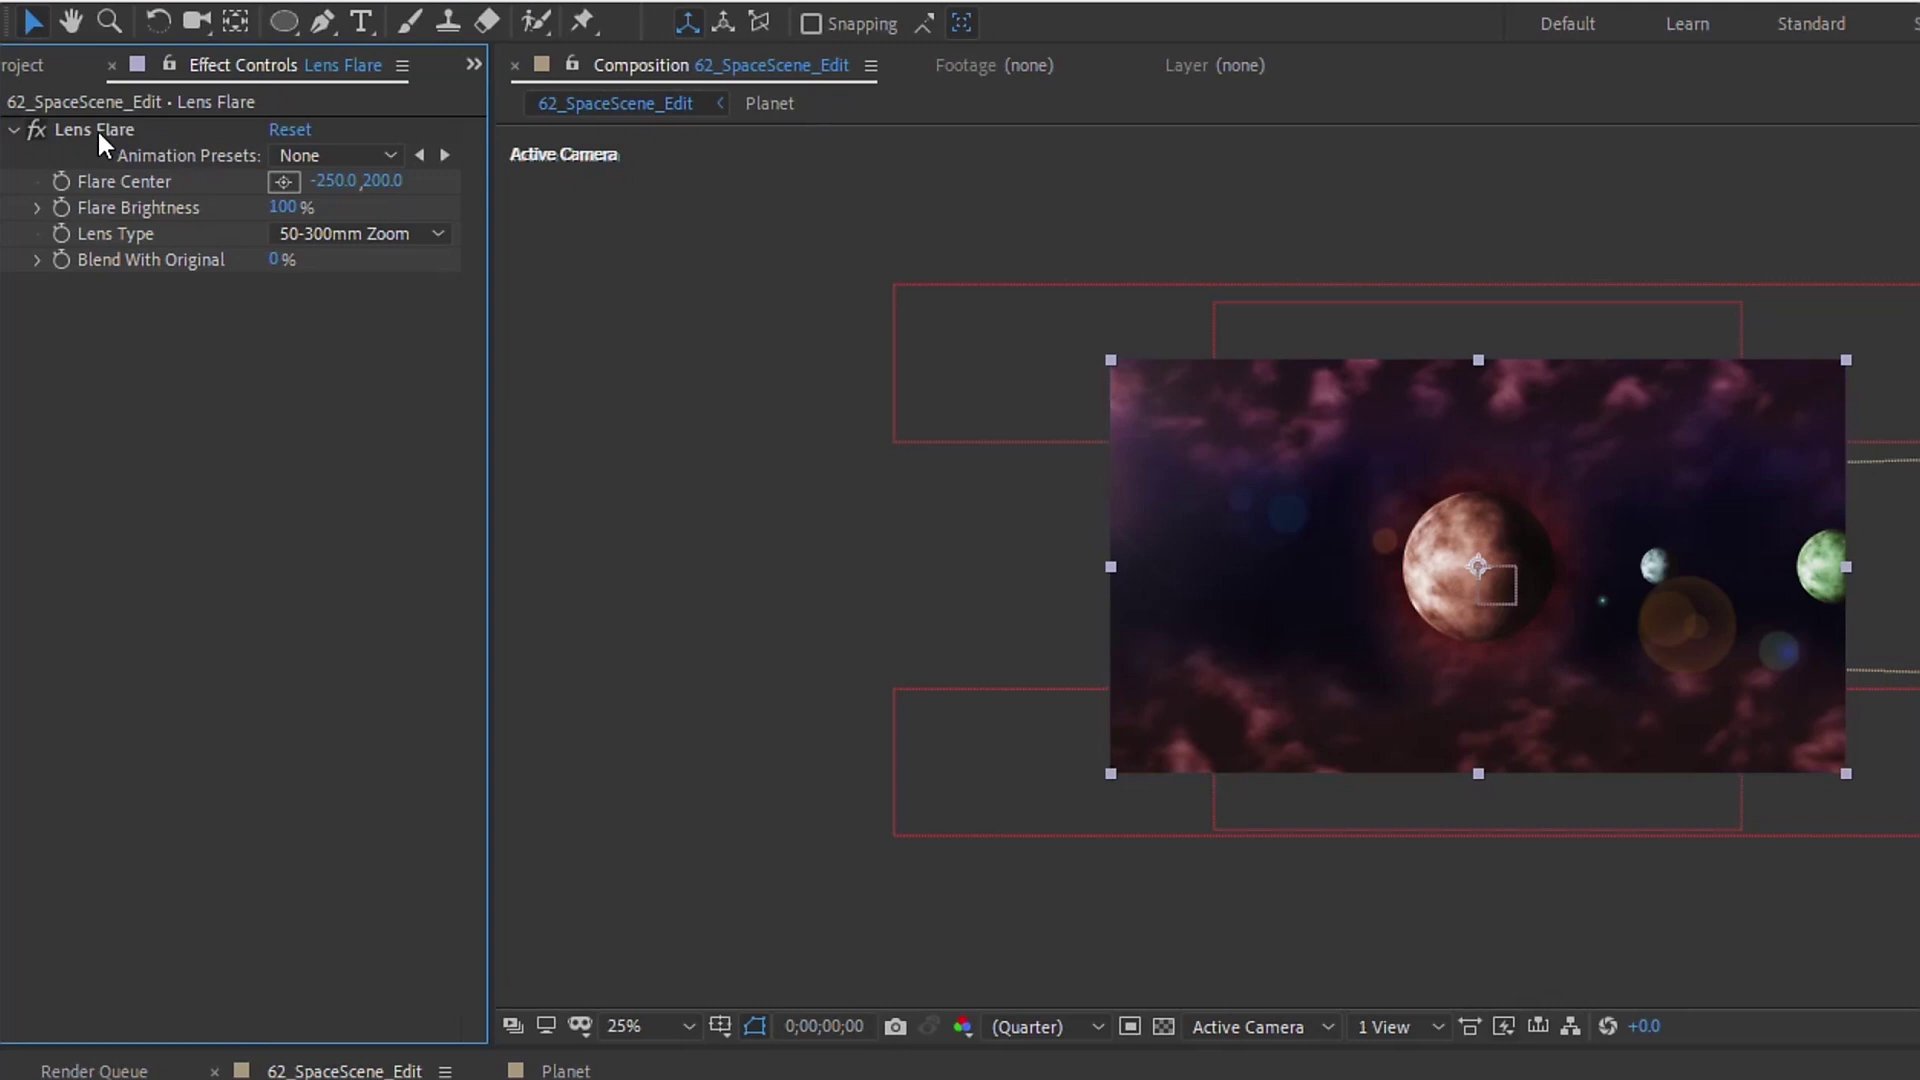
left_click(98, 128)
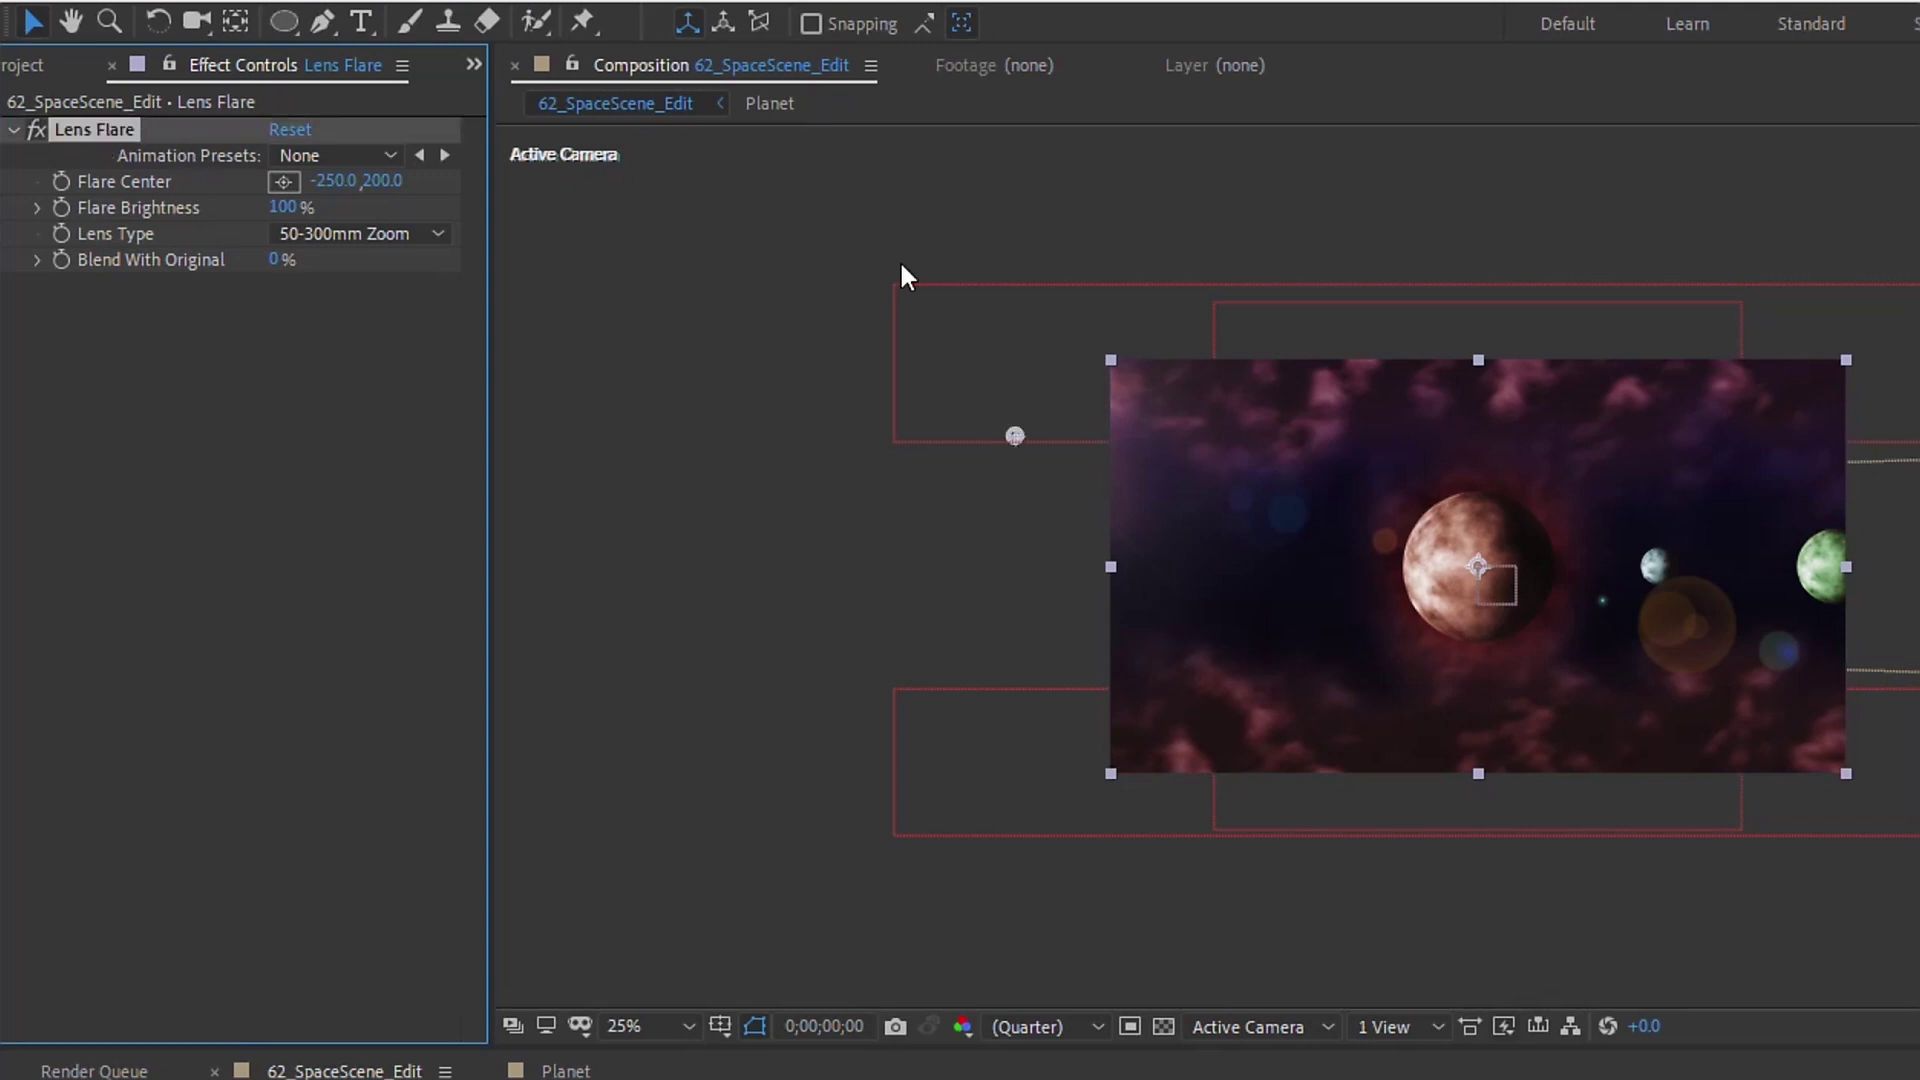
left_click_drag(1013, 446, 1017, 428)
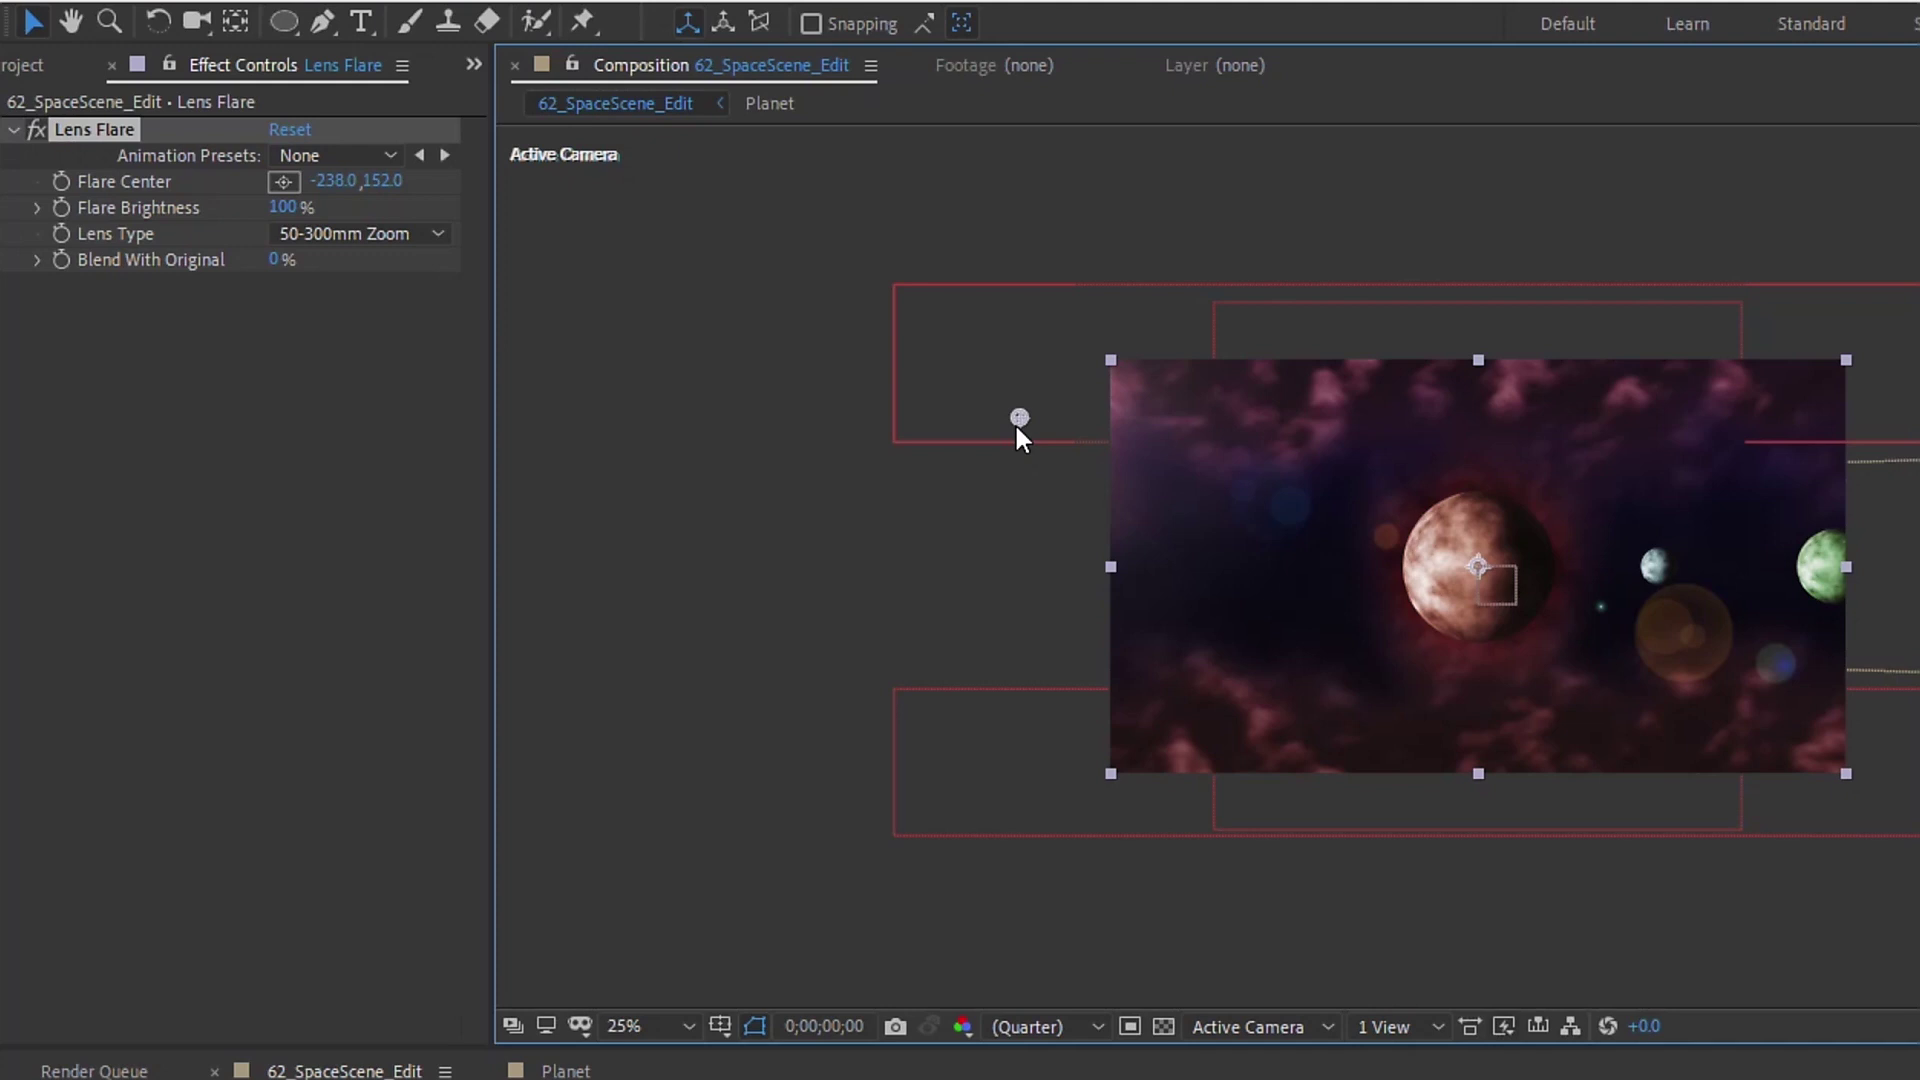
Step: Set the flare's Lens Type to 105mm Prime and its Flare Brightness to 125%
left_click(394, 233)
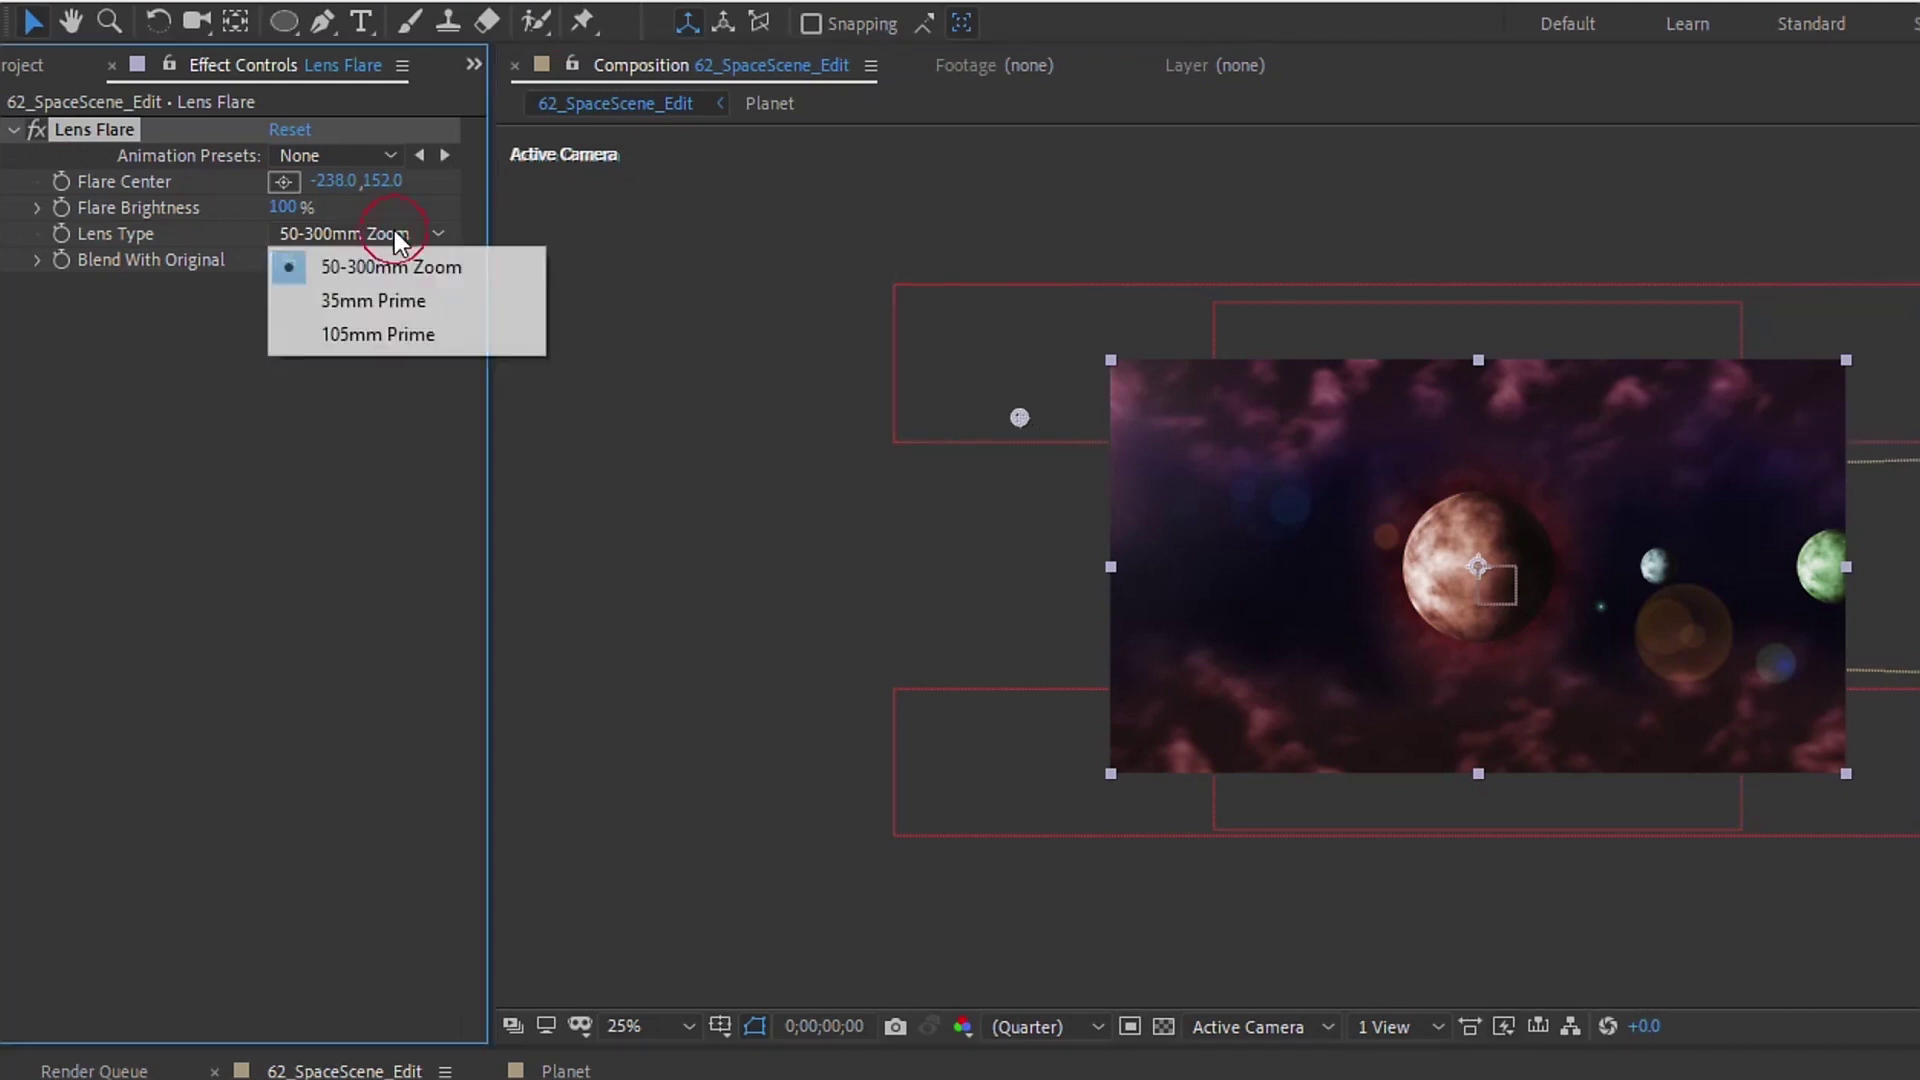
left_click(398, 339)
left_click(281, 208)
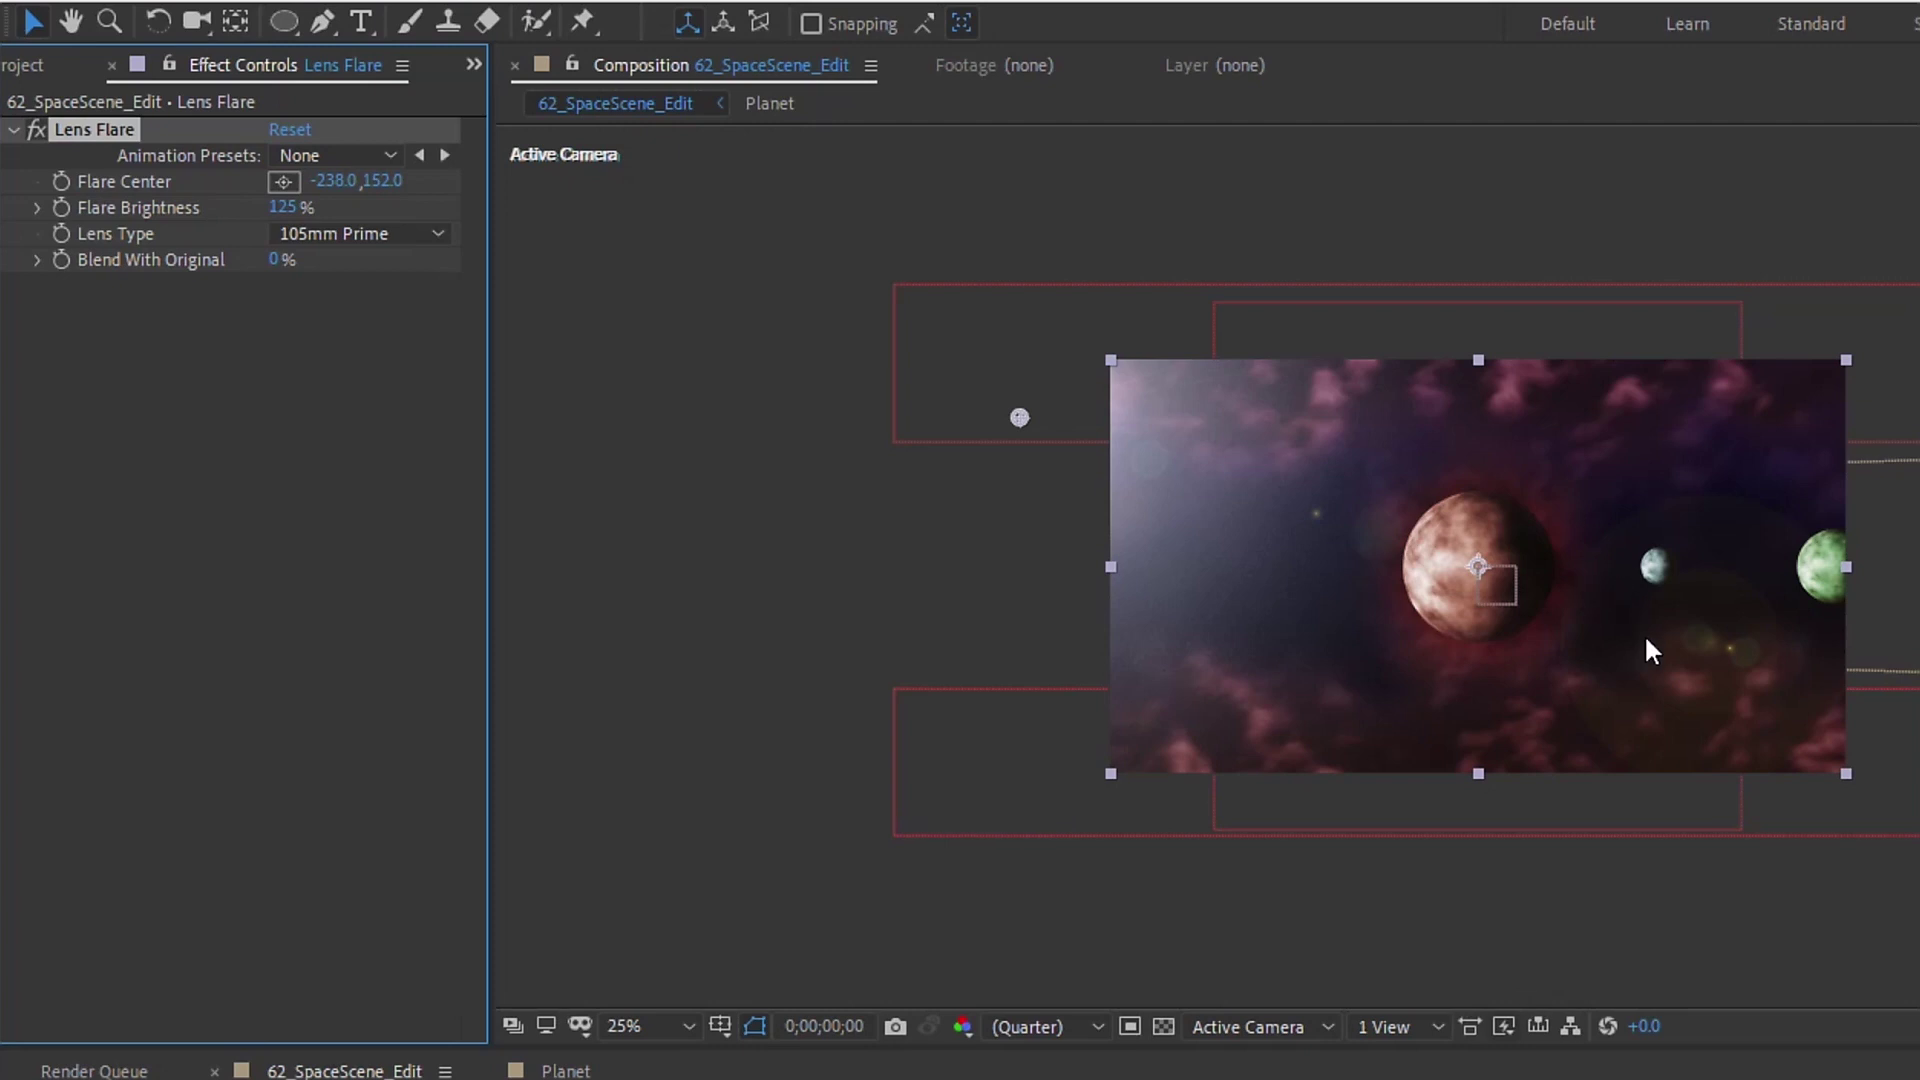
left_click_drag(1650, 650, 1572, 618)
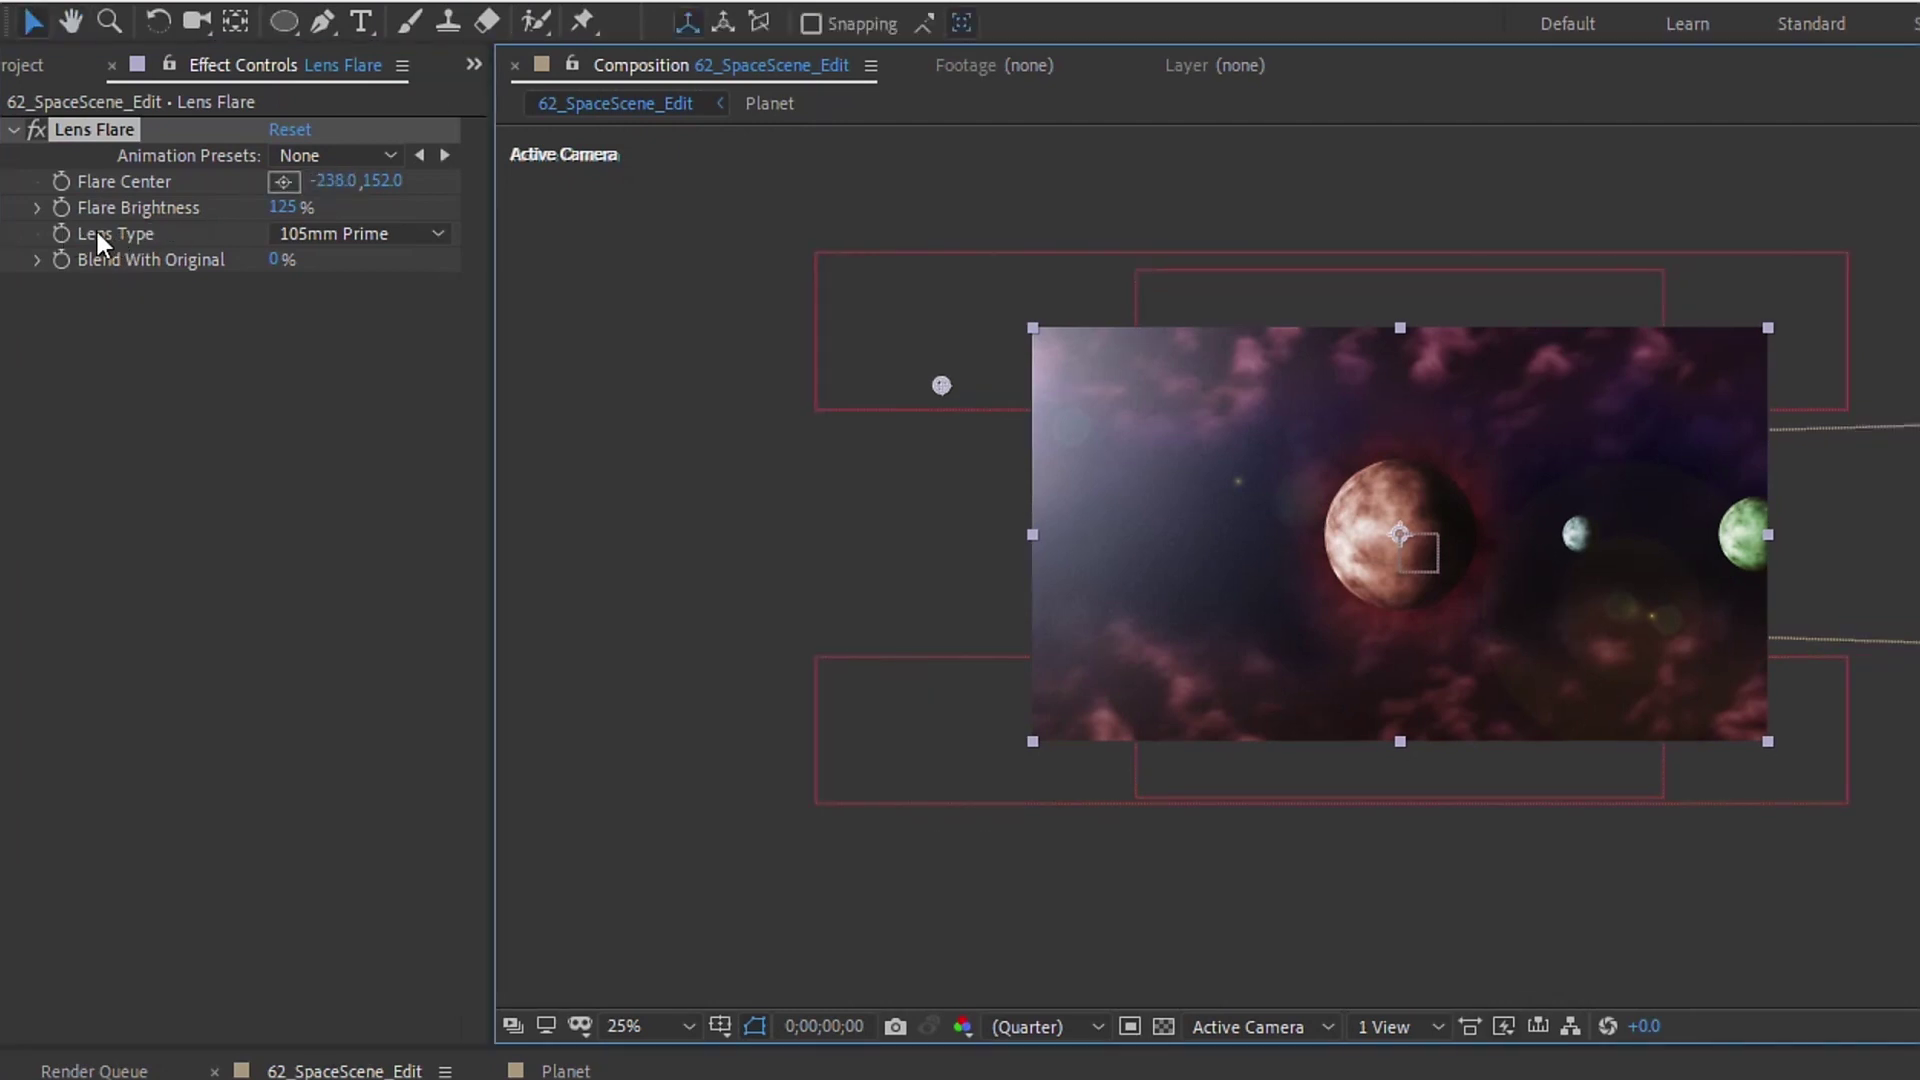
Step: Add the expression wiggle(.5,10) to Flare Brightness and preview the flicker
left_click(60, 206, "alt")
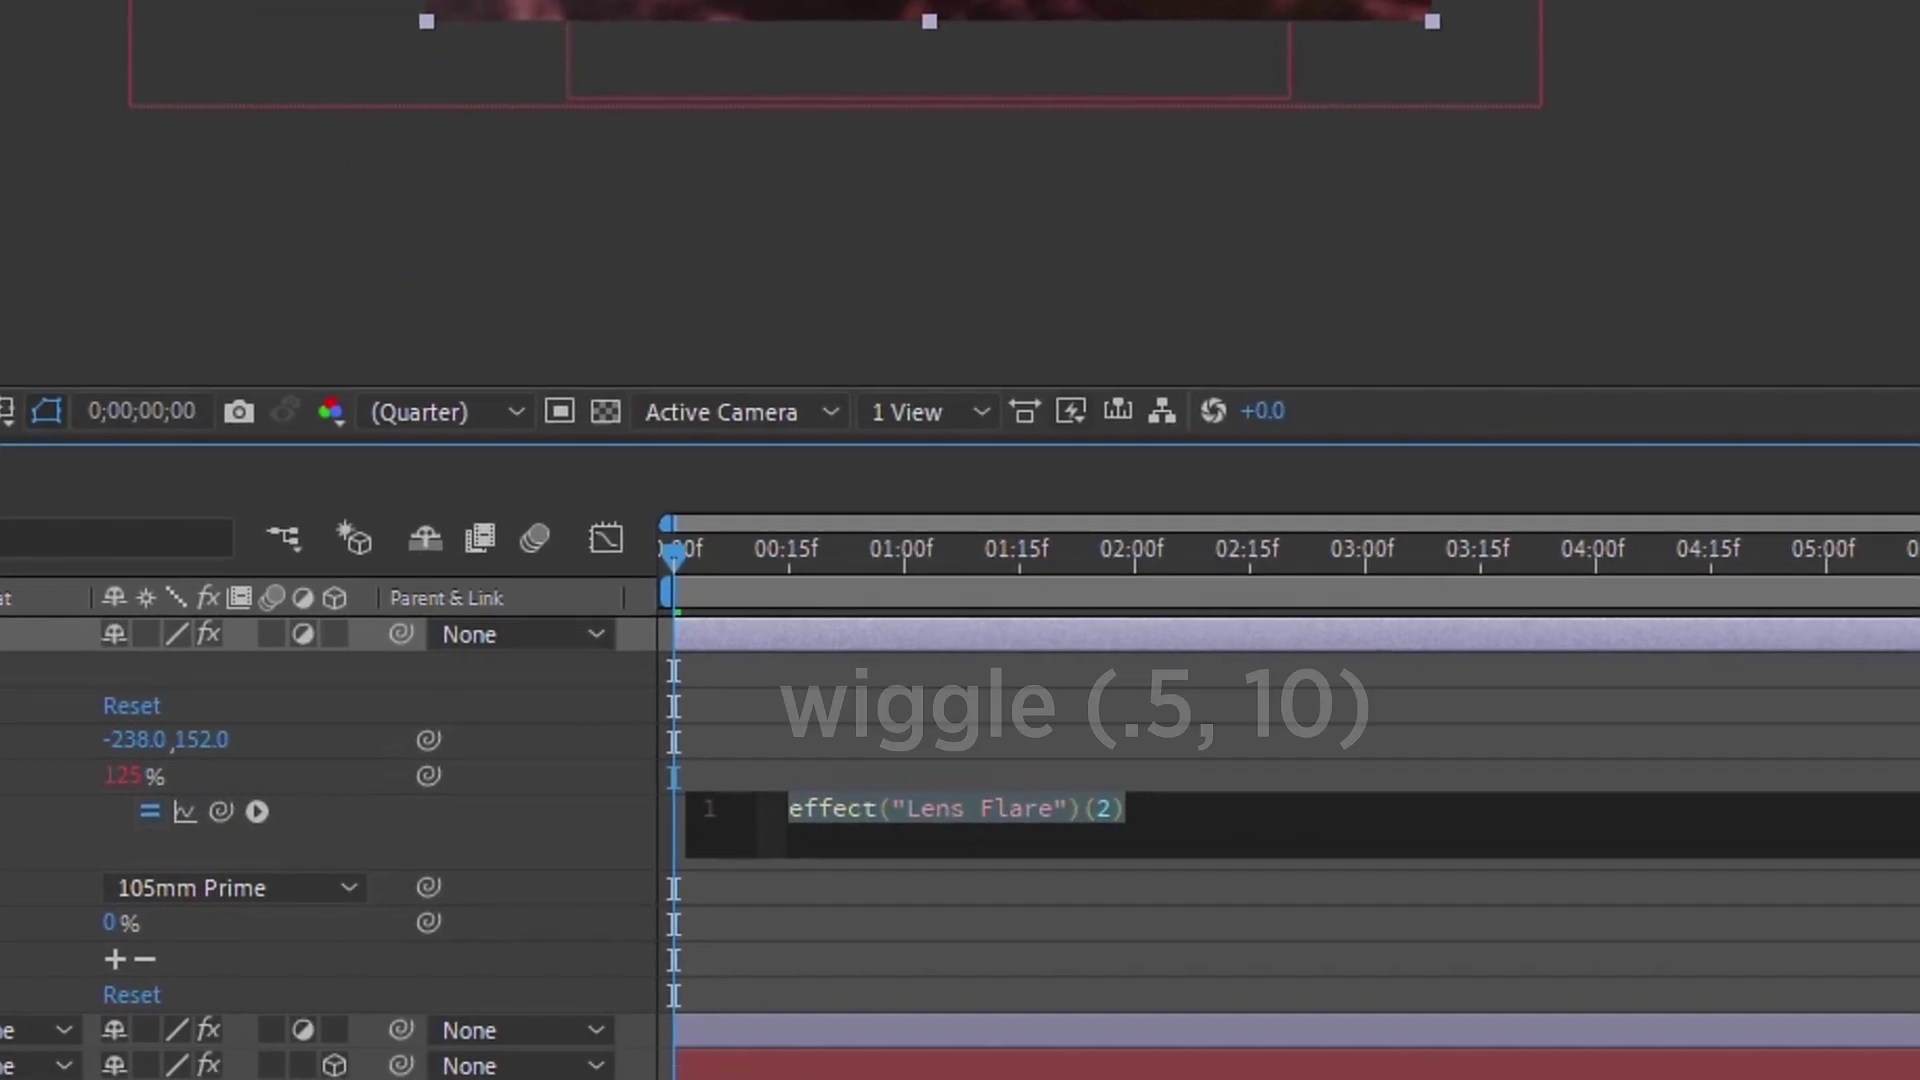
type("wigg")
key("Return")
type(".5,10")
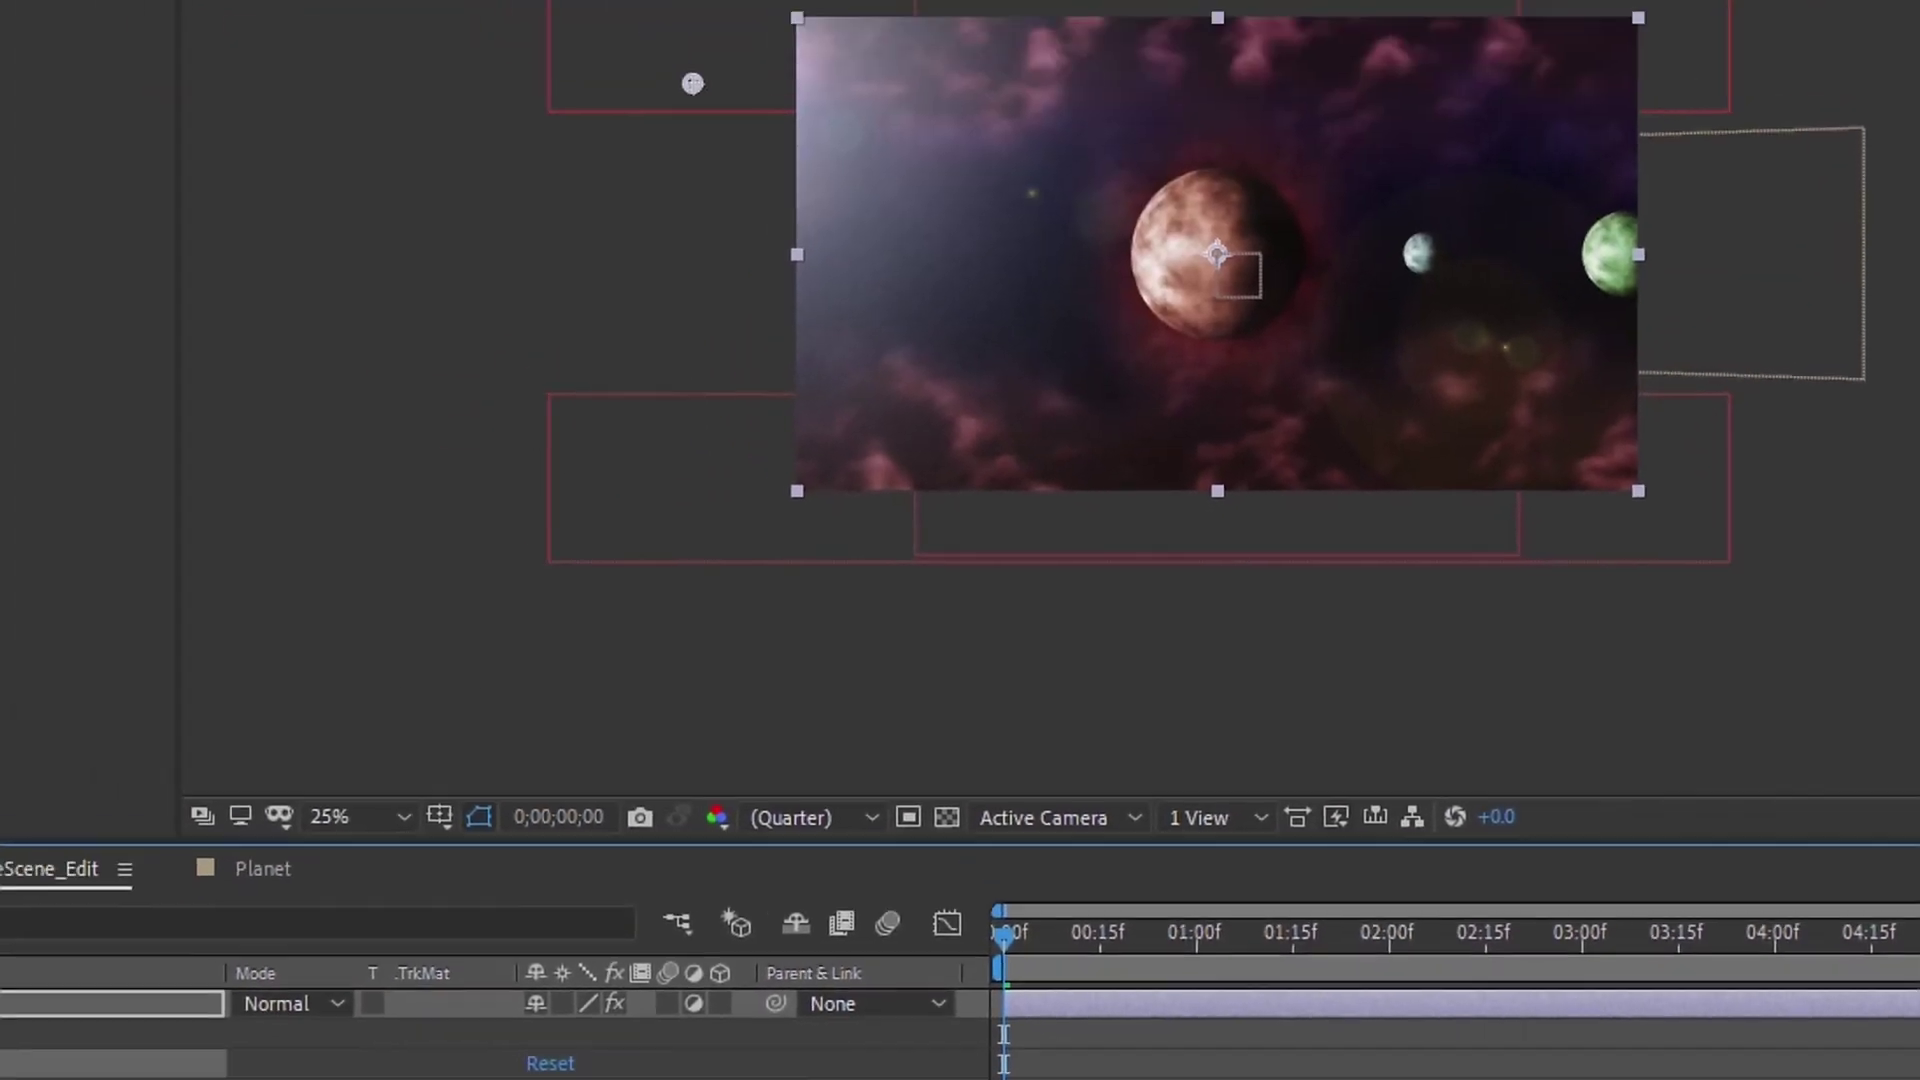
key("space")
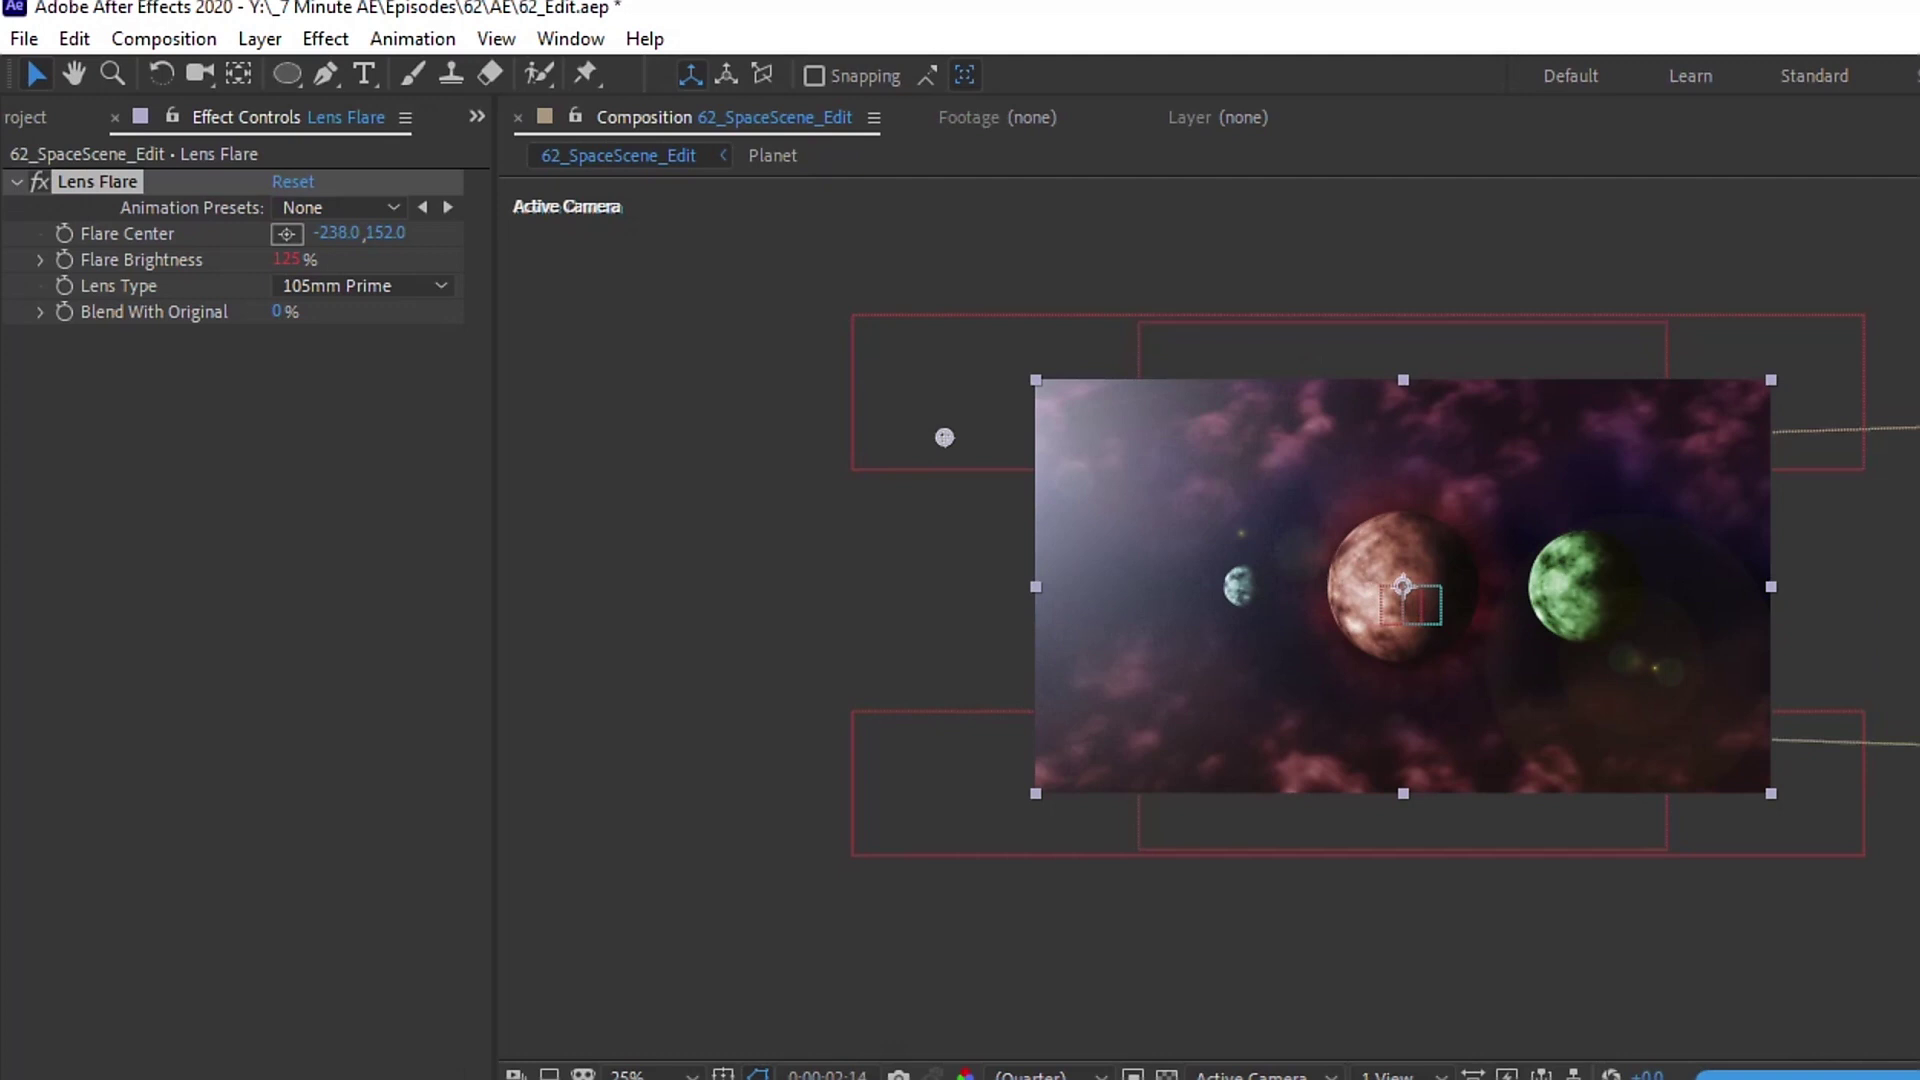
Step: Create a black (000000) solid named vignette, sized 1920 by 1080 px
left_click(259, 38)
mouse_move(300, 73)
left_click(882, 112)
left_click(612, 797)
type("000000")
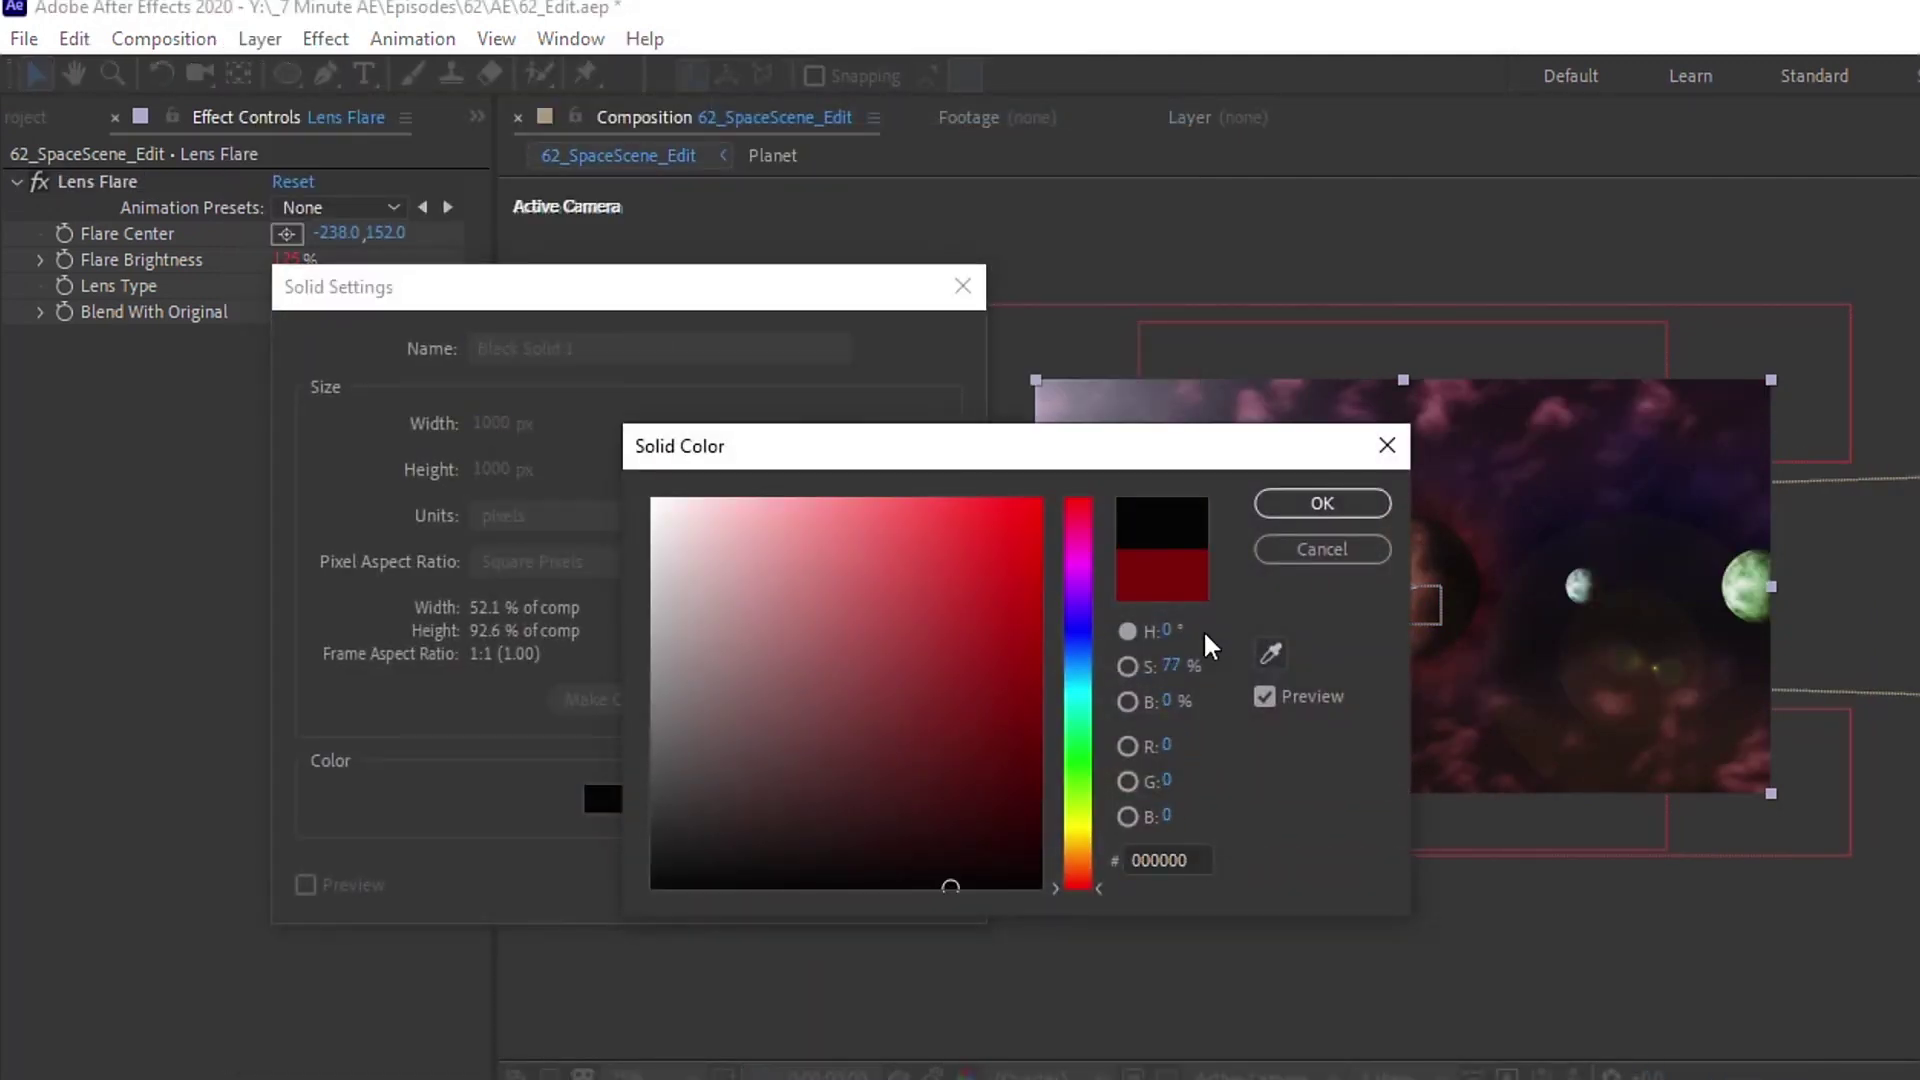
left_click(1320, 503)
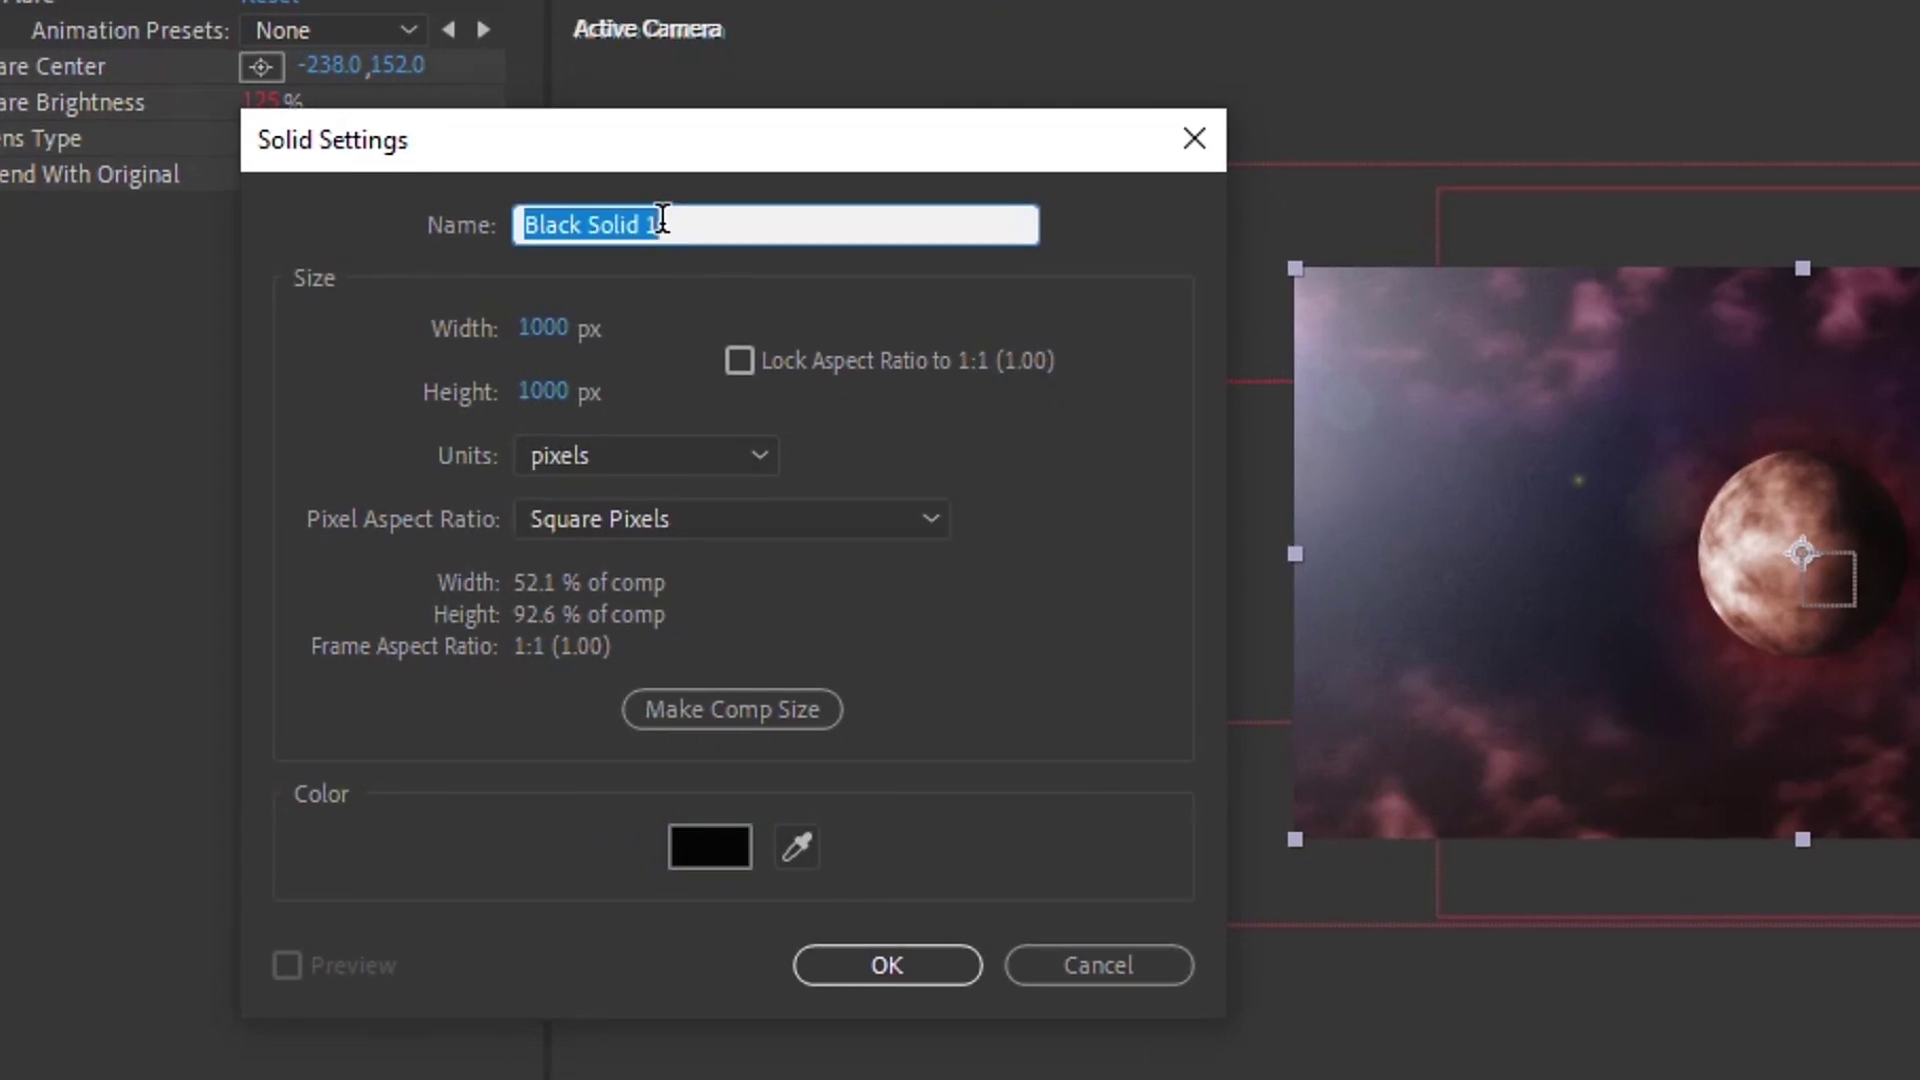
type("vignette")
key("Tab")
type("1920")
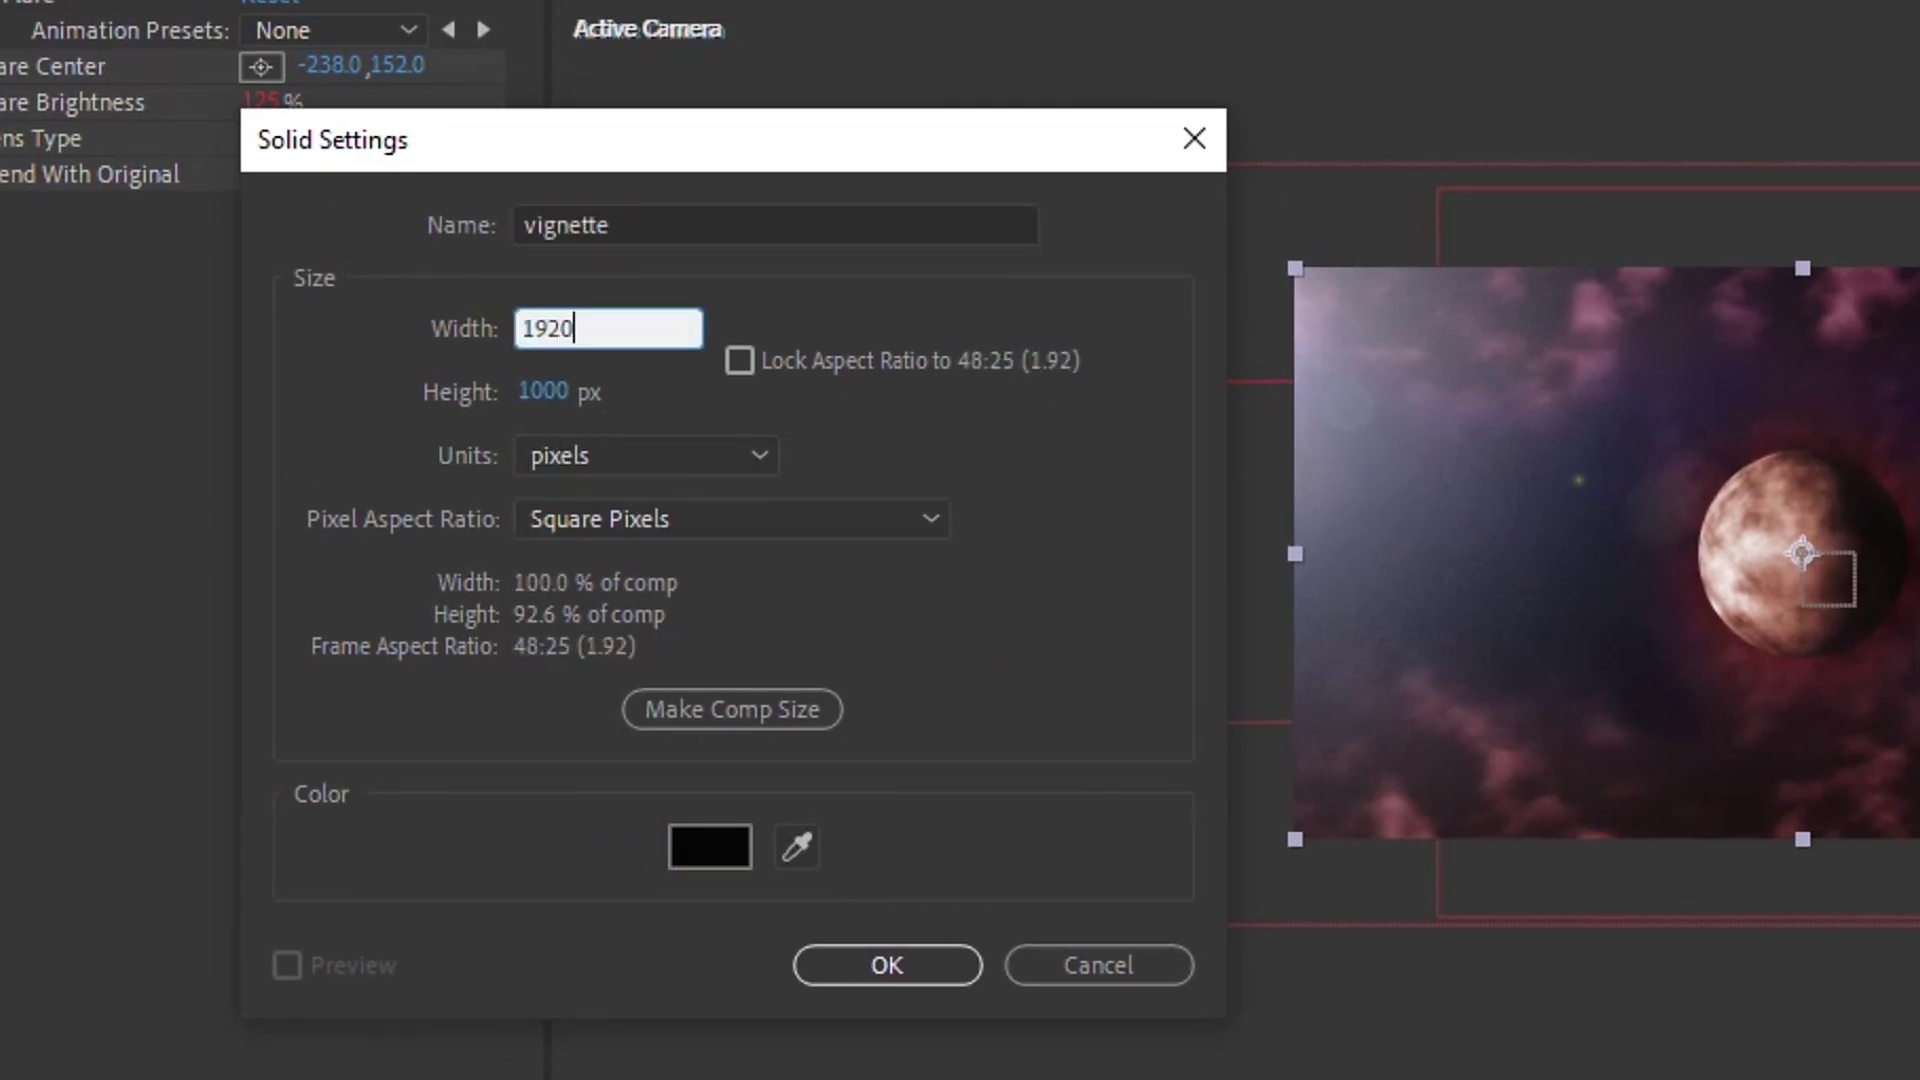
key("Tab")
type("1080")
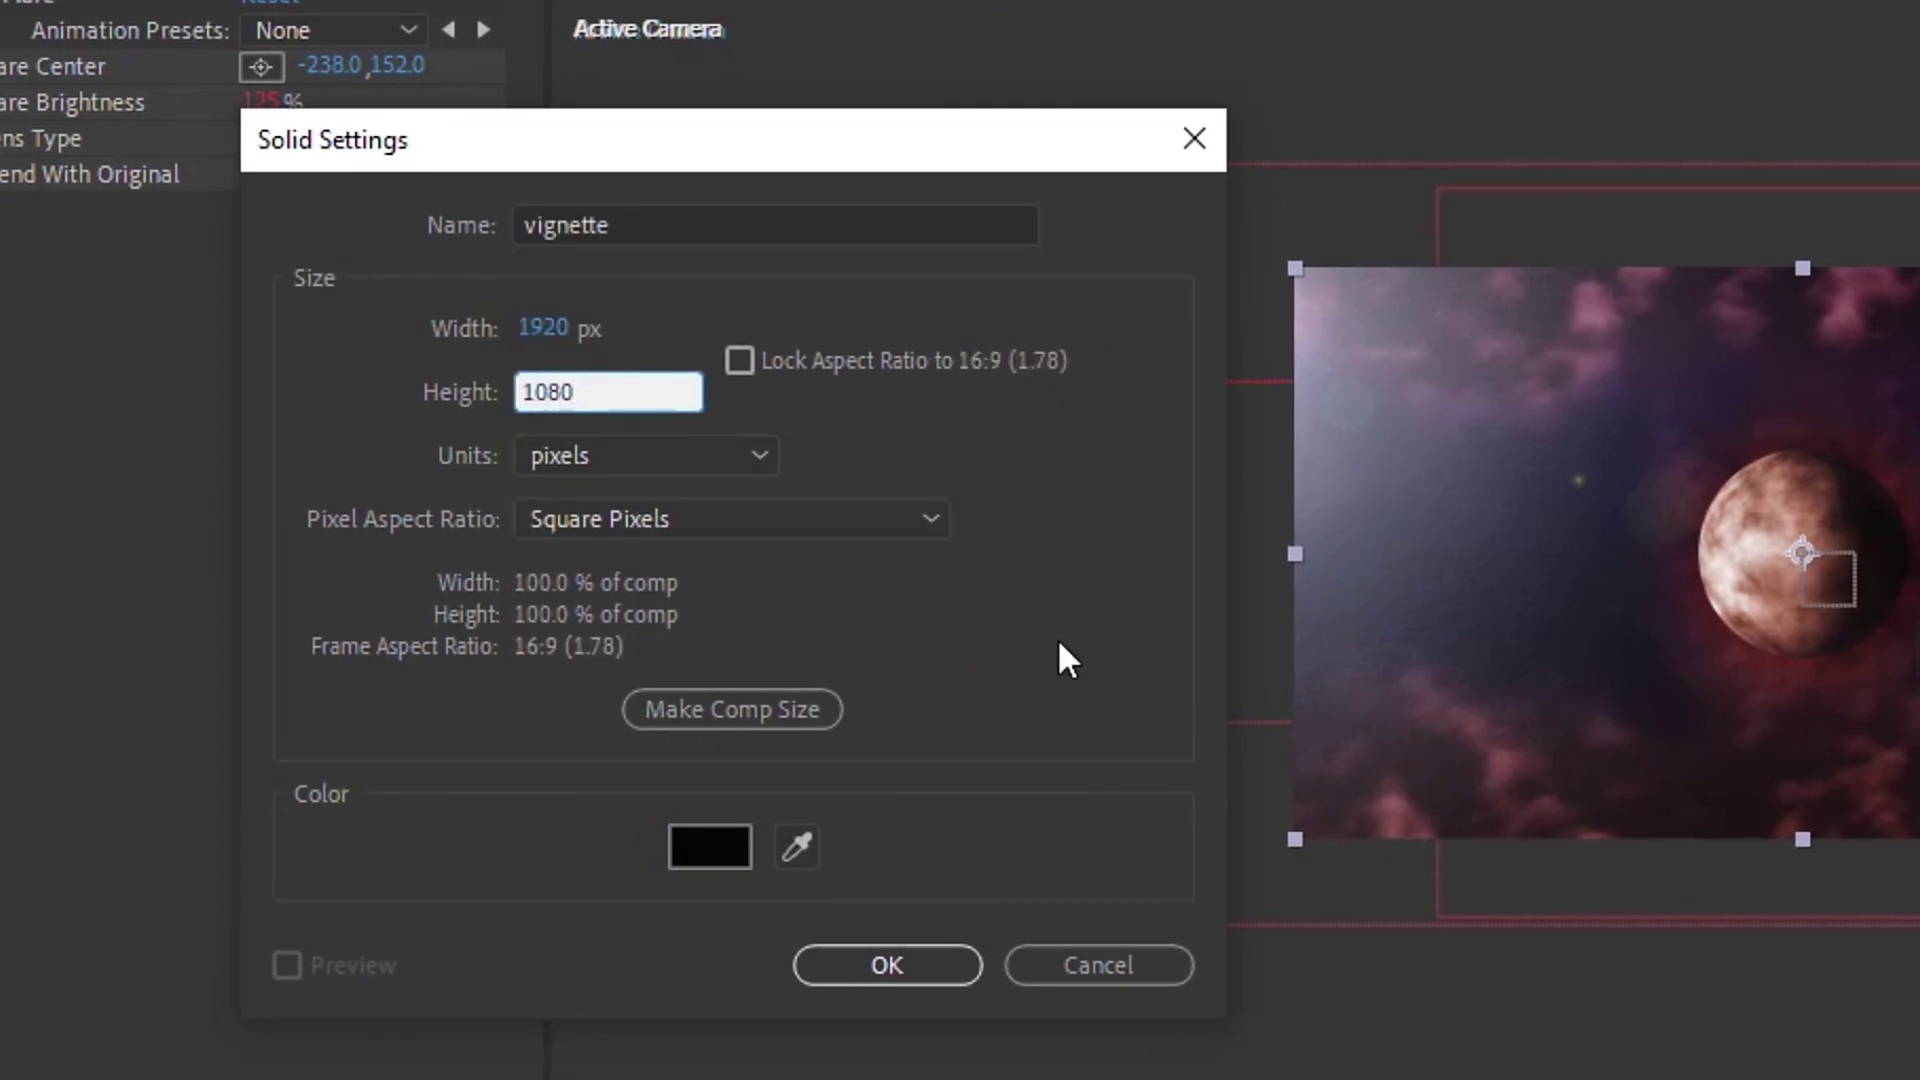
left_click(910, 975)
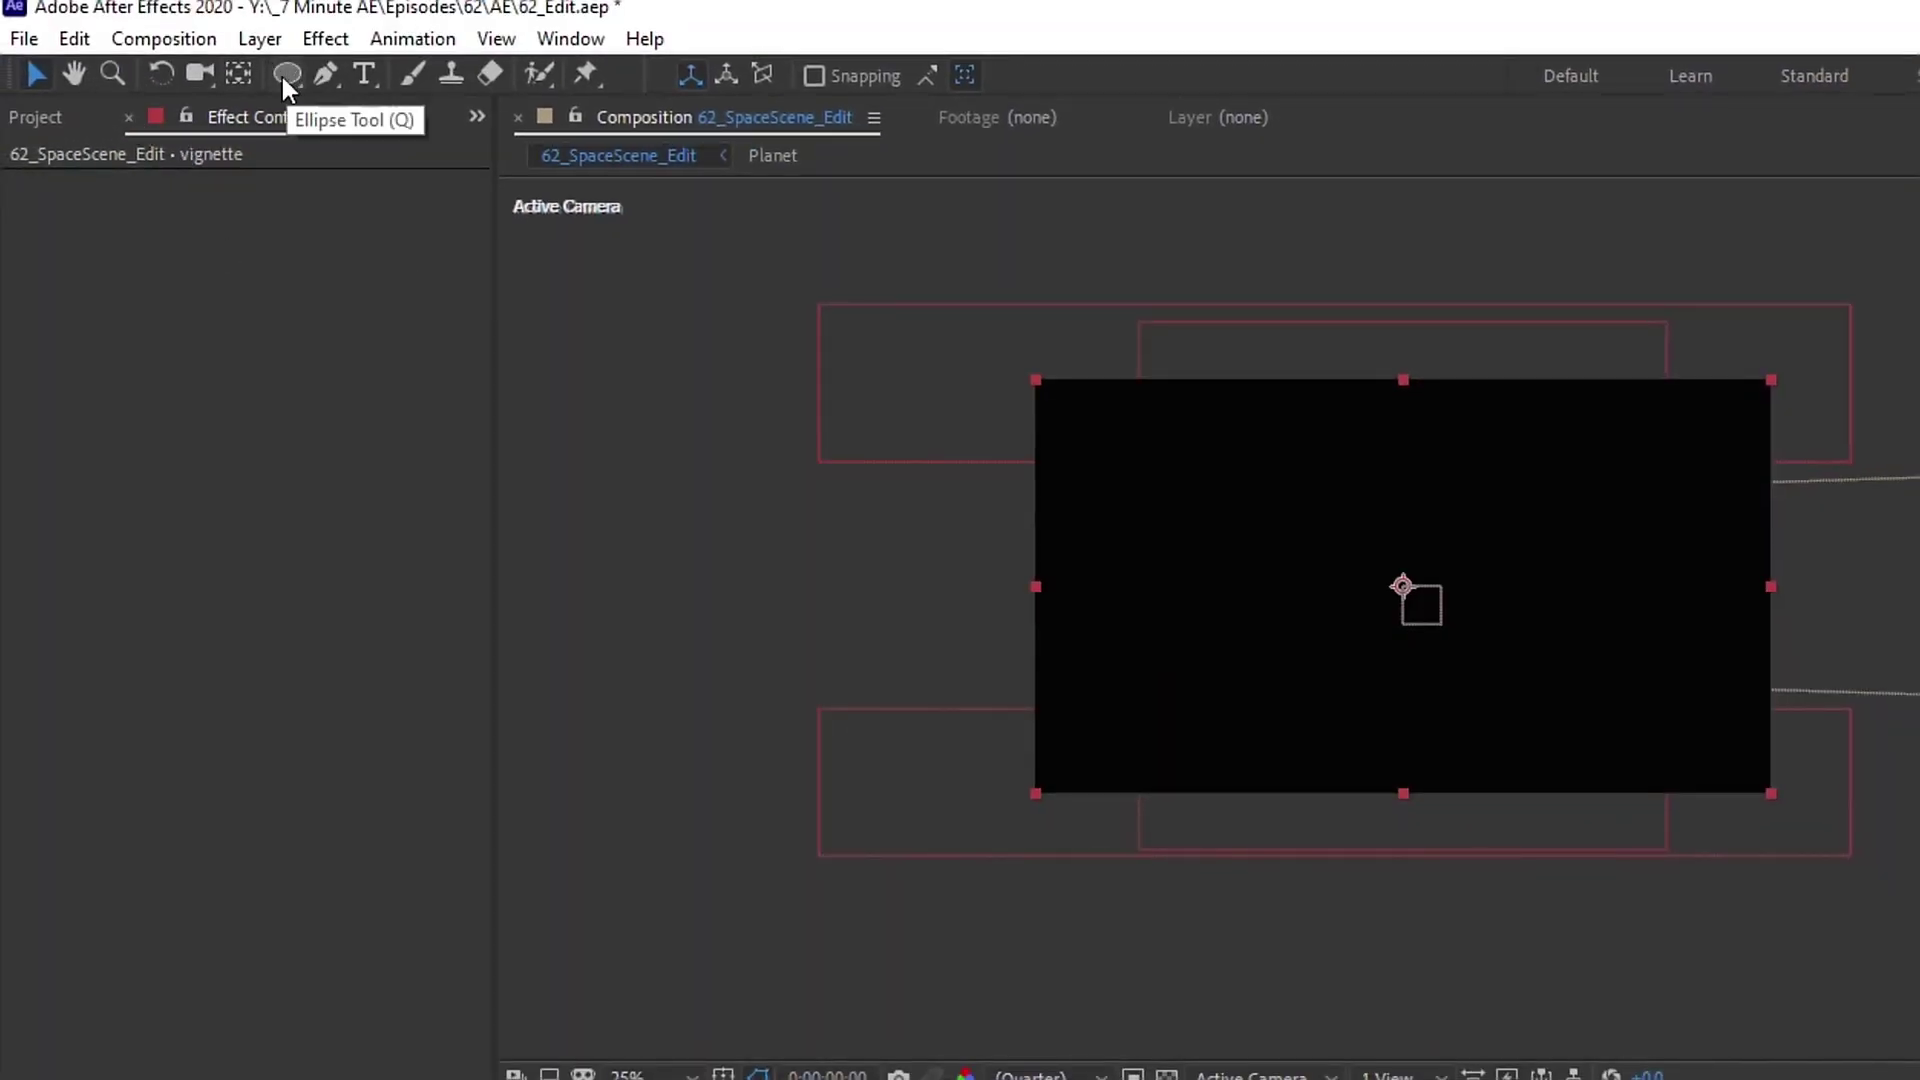
Step: Add a full-frame elliptical mask to the vignette solid, invert it, and set its Mask Feather to 250 pixels
double_click(286, 72)
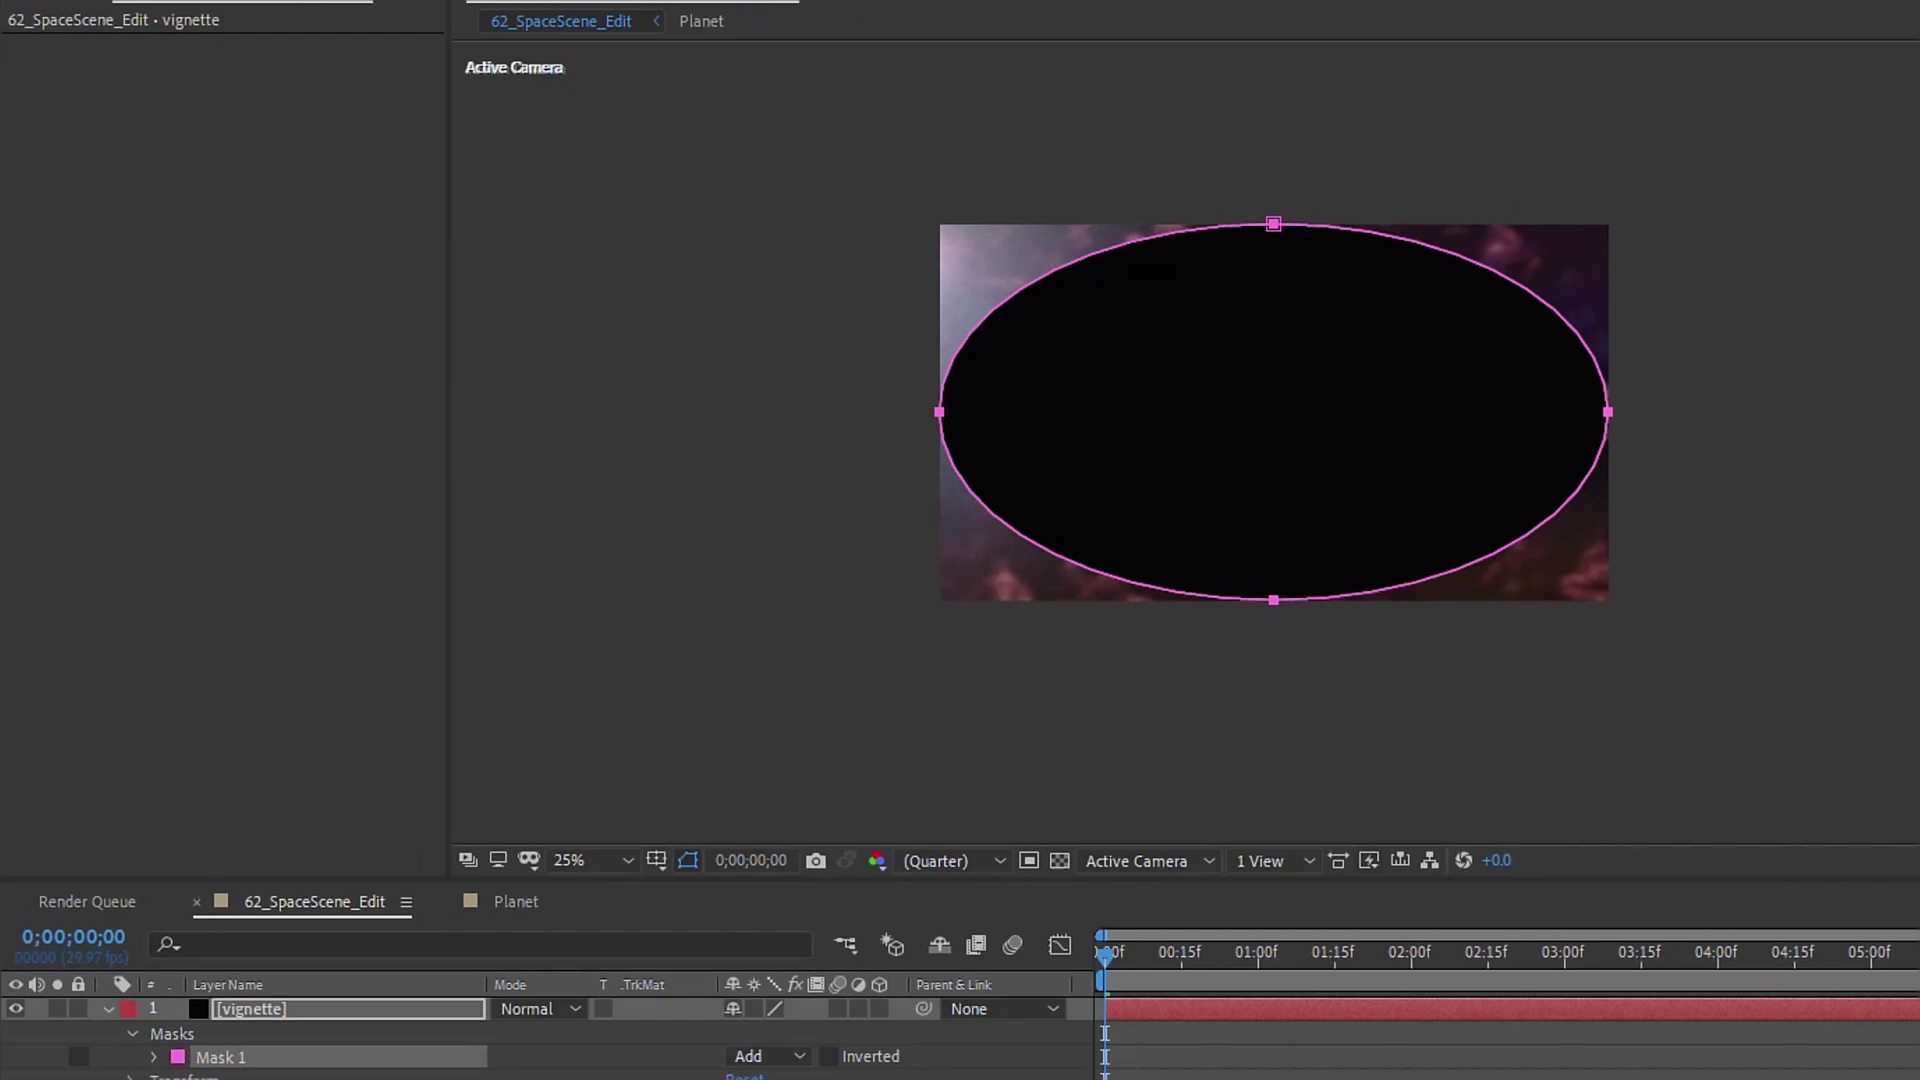
left_click(793, 953)
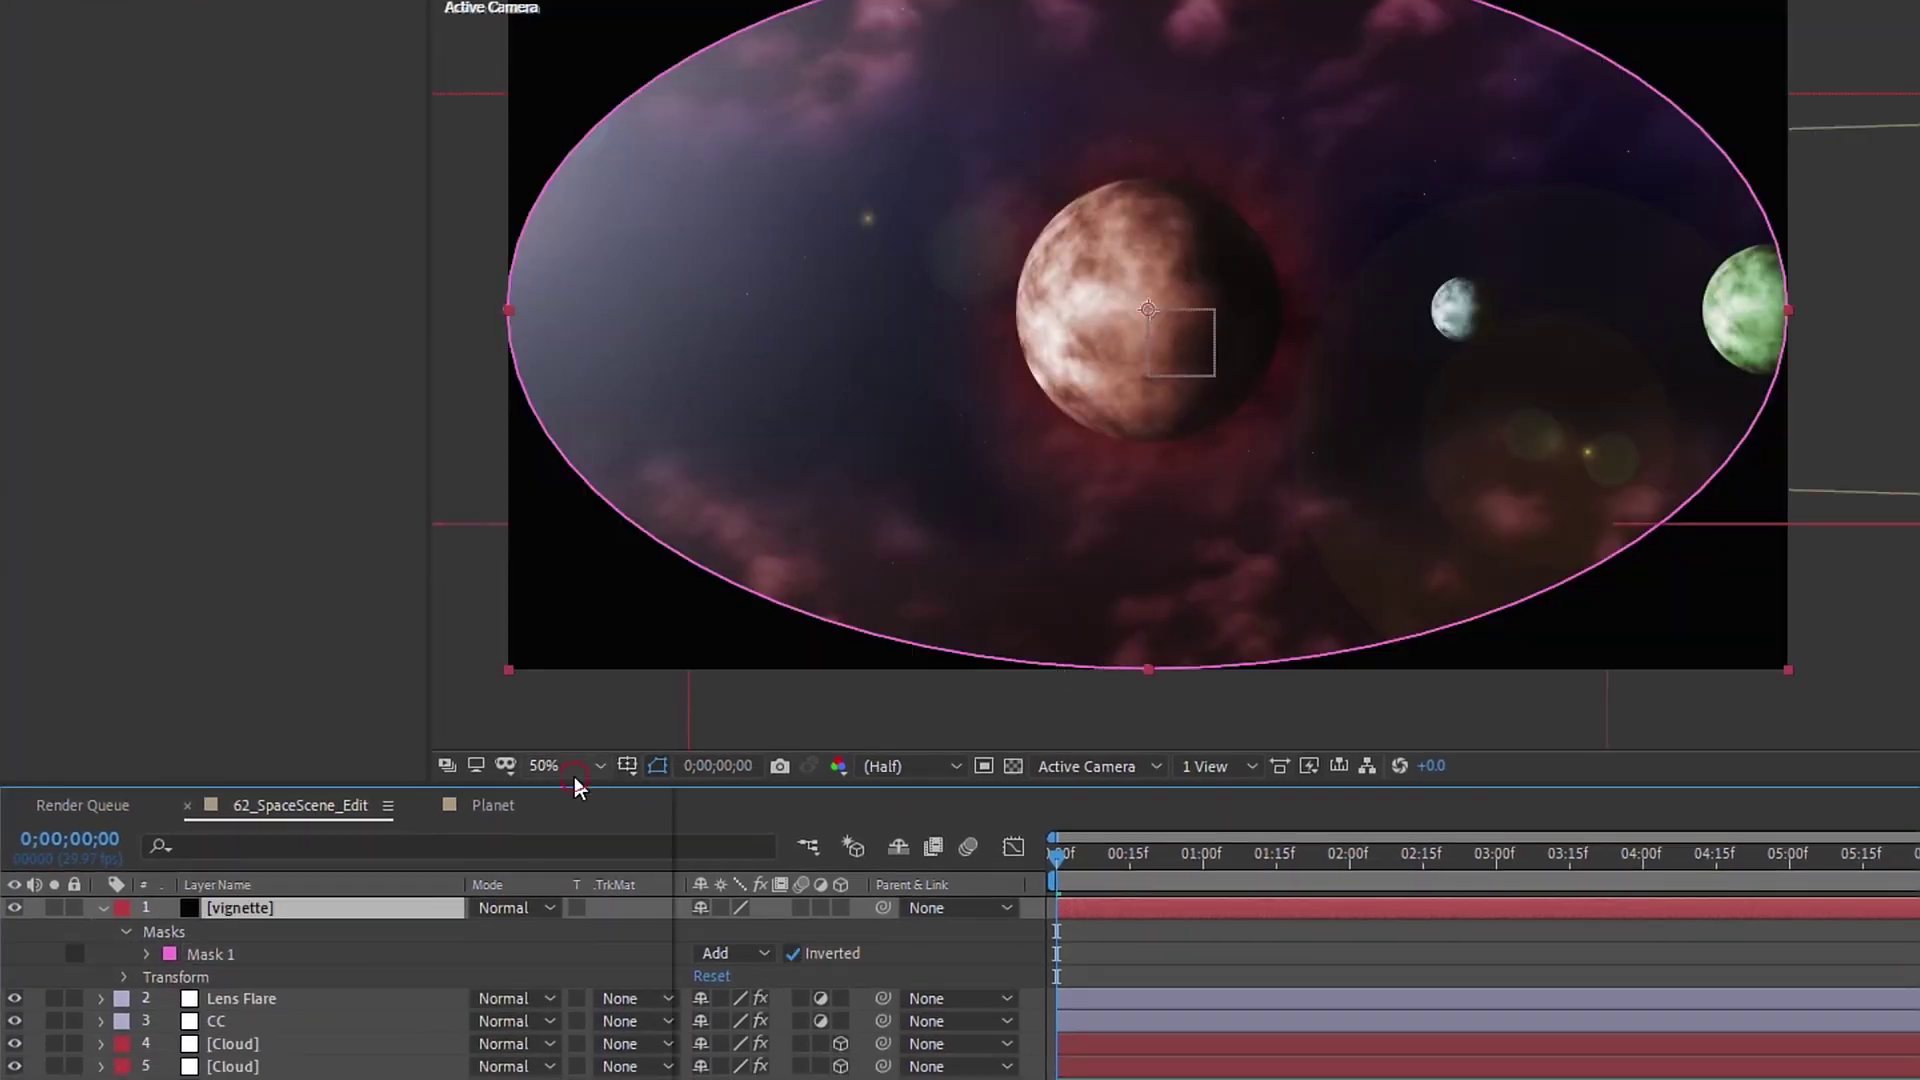
left_click(575, 772)
left_click(591, 818)
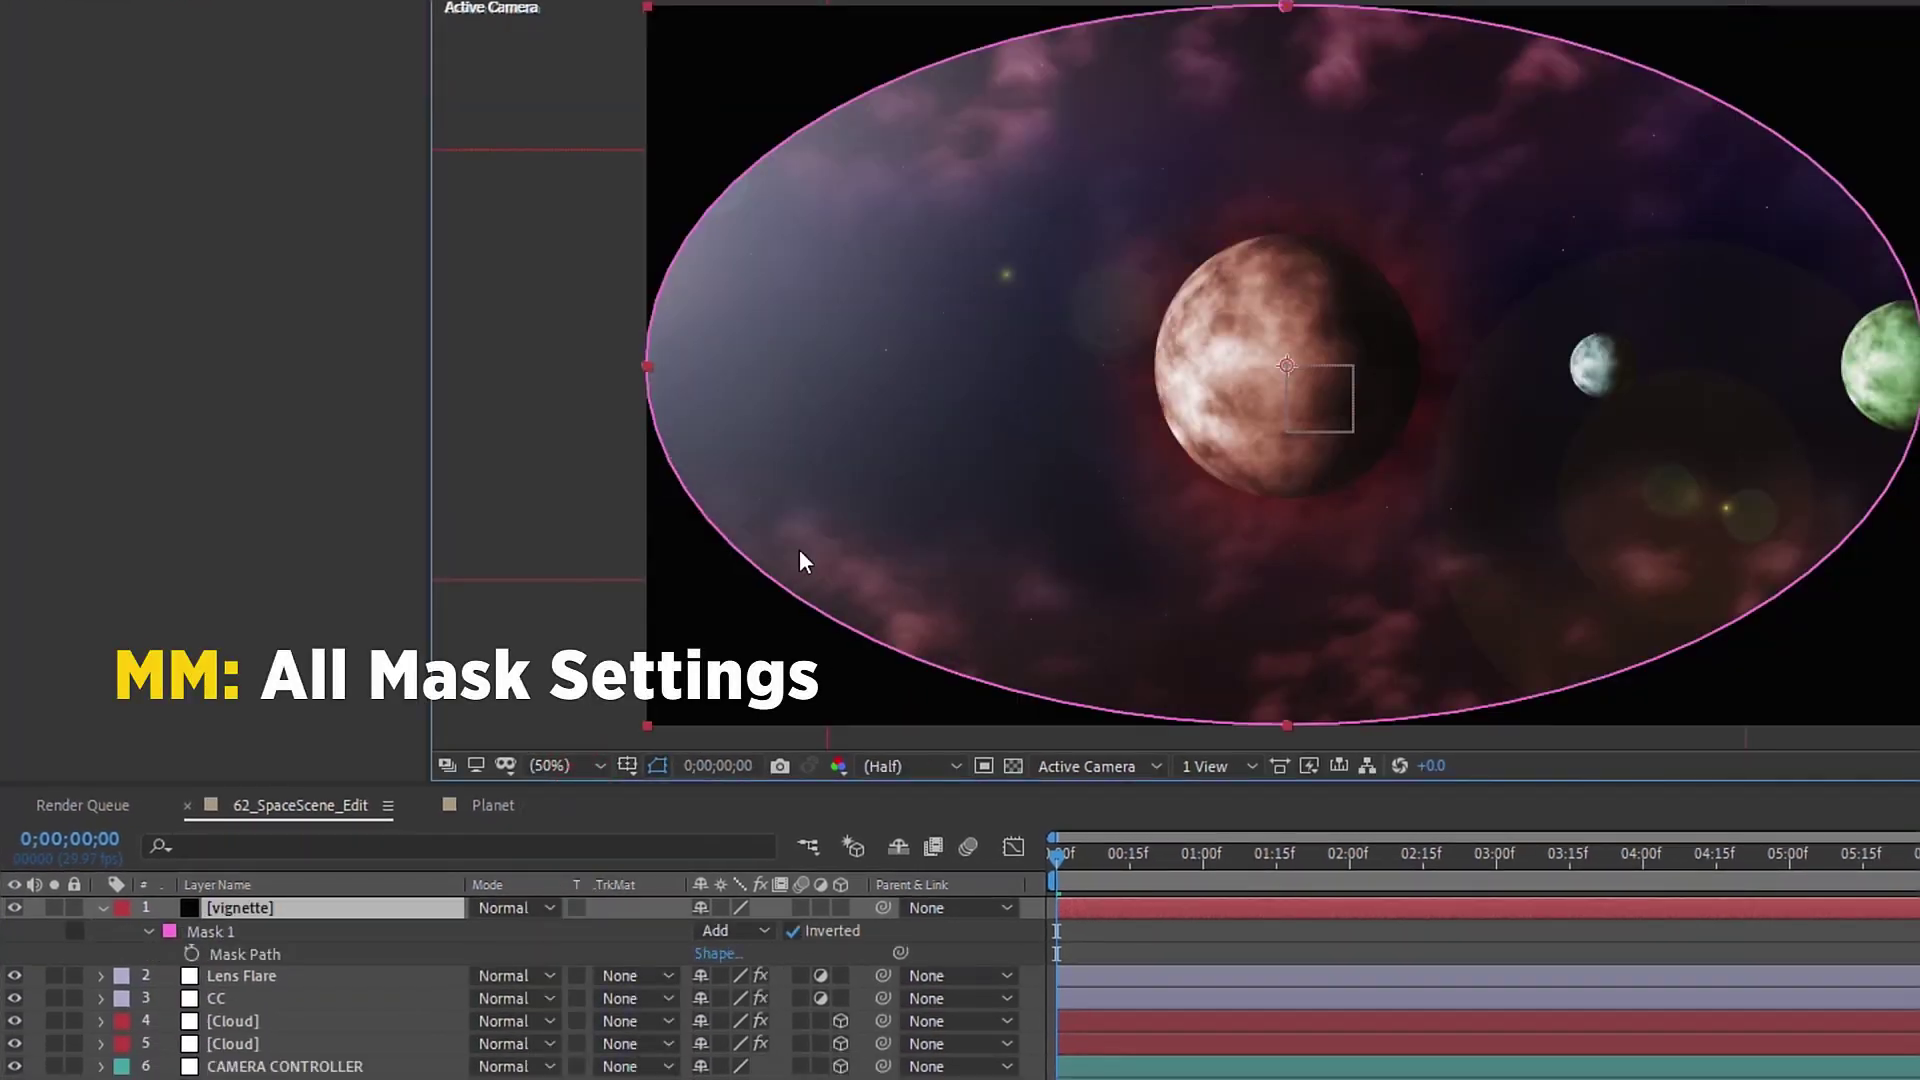
key("m")
key("m")
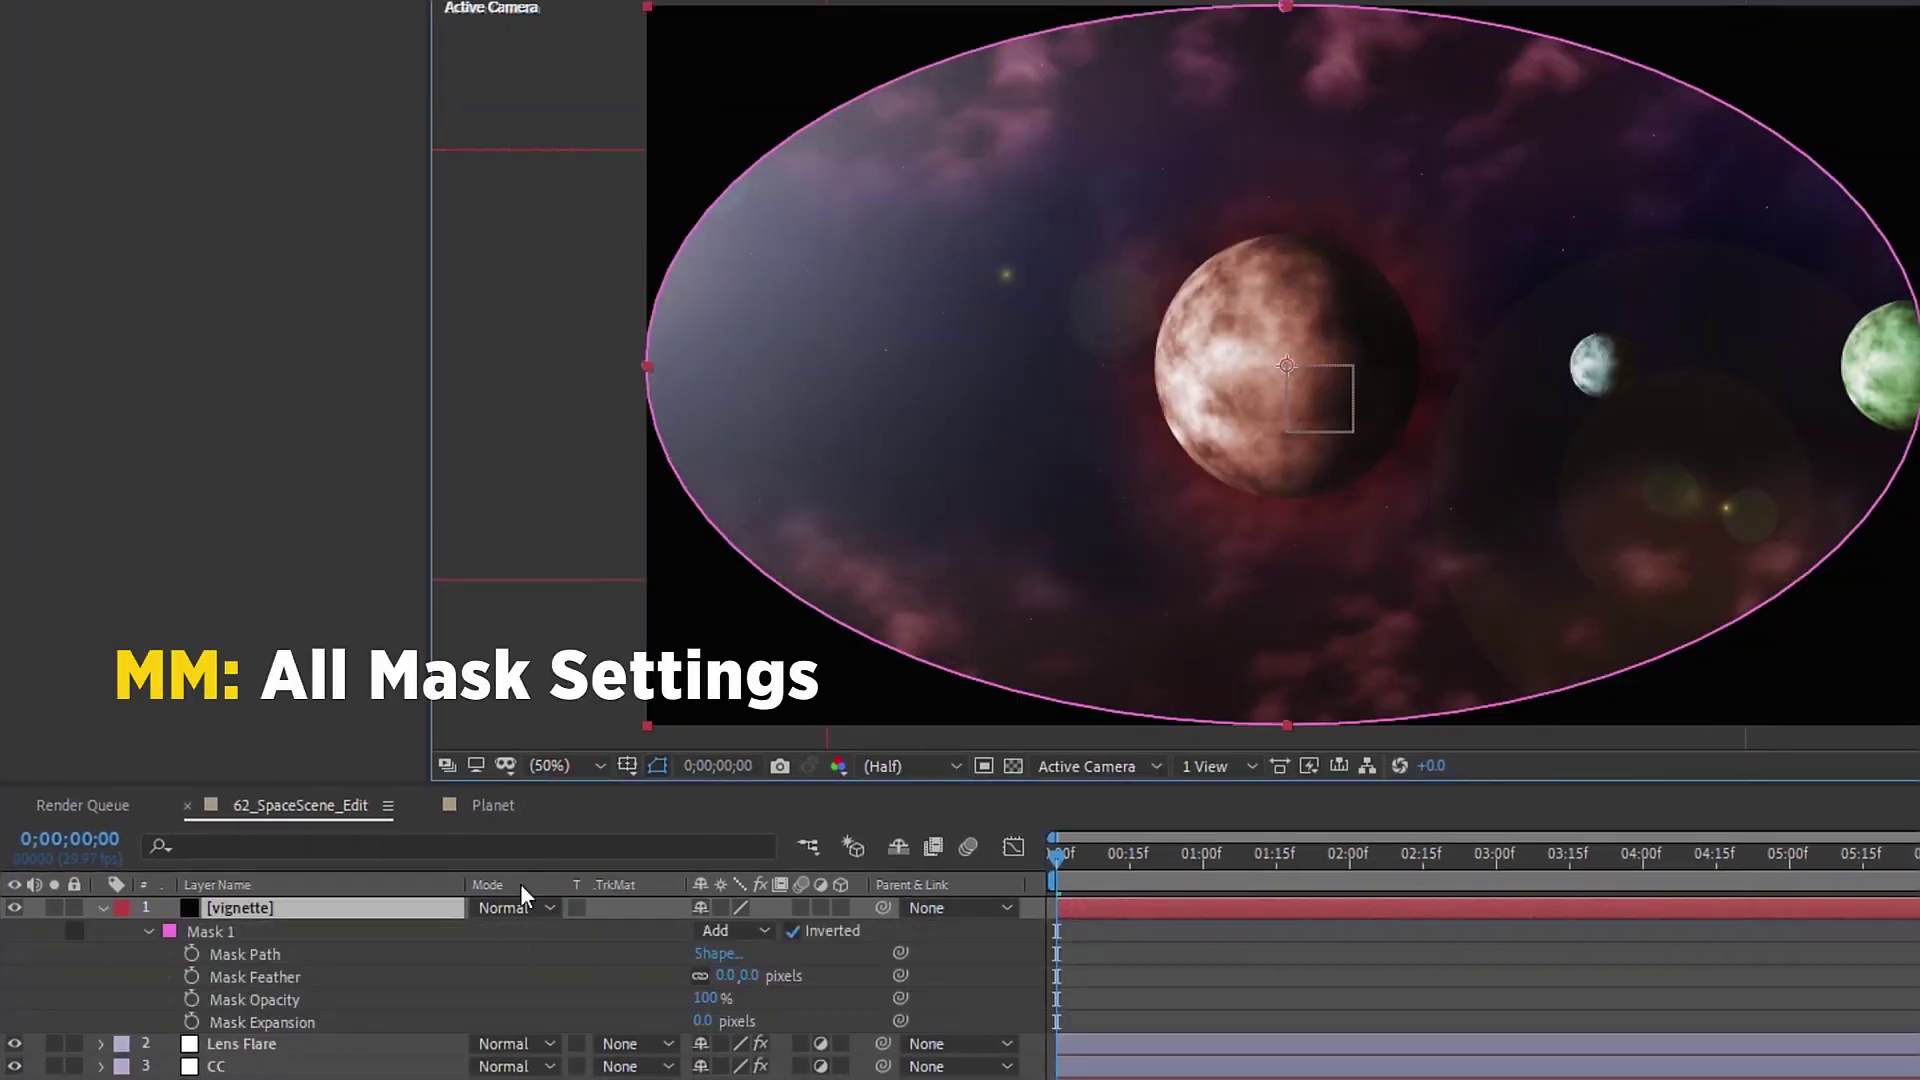
left_click(724, 975)
type("250")
key("Return")
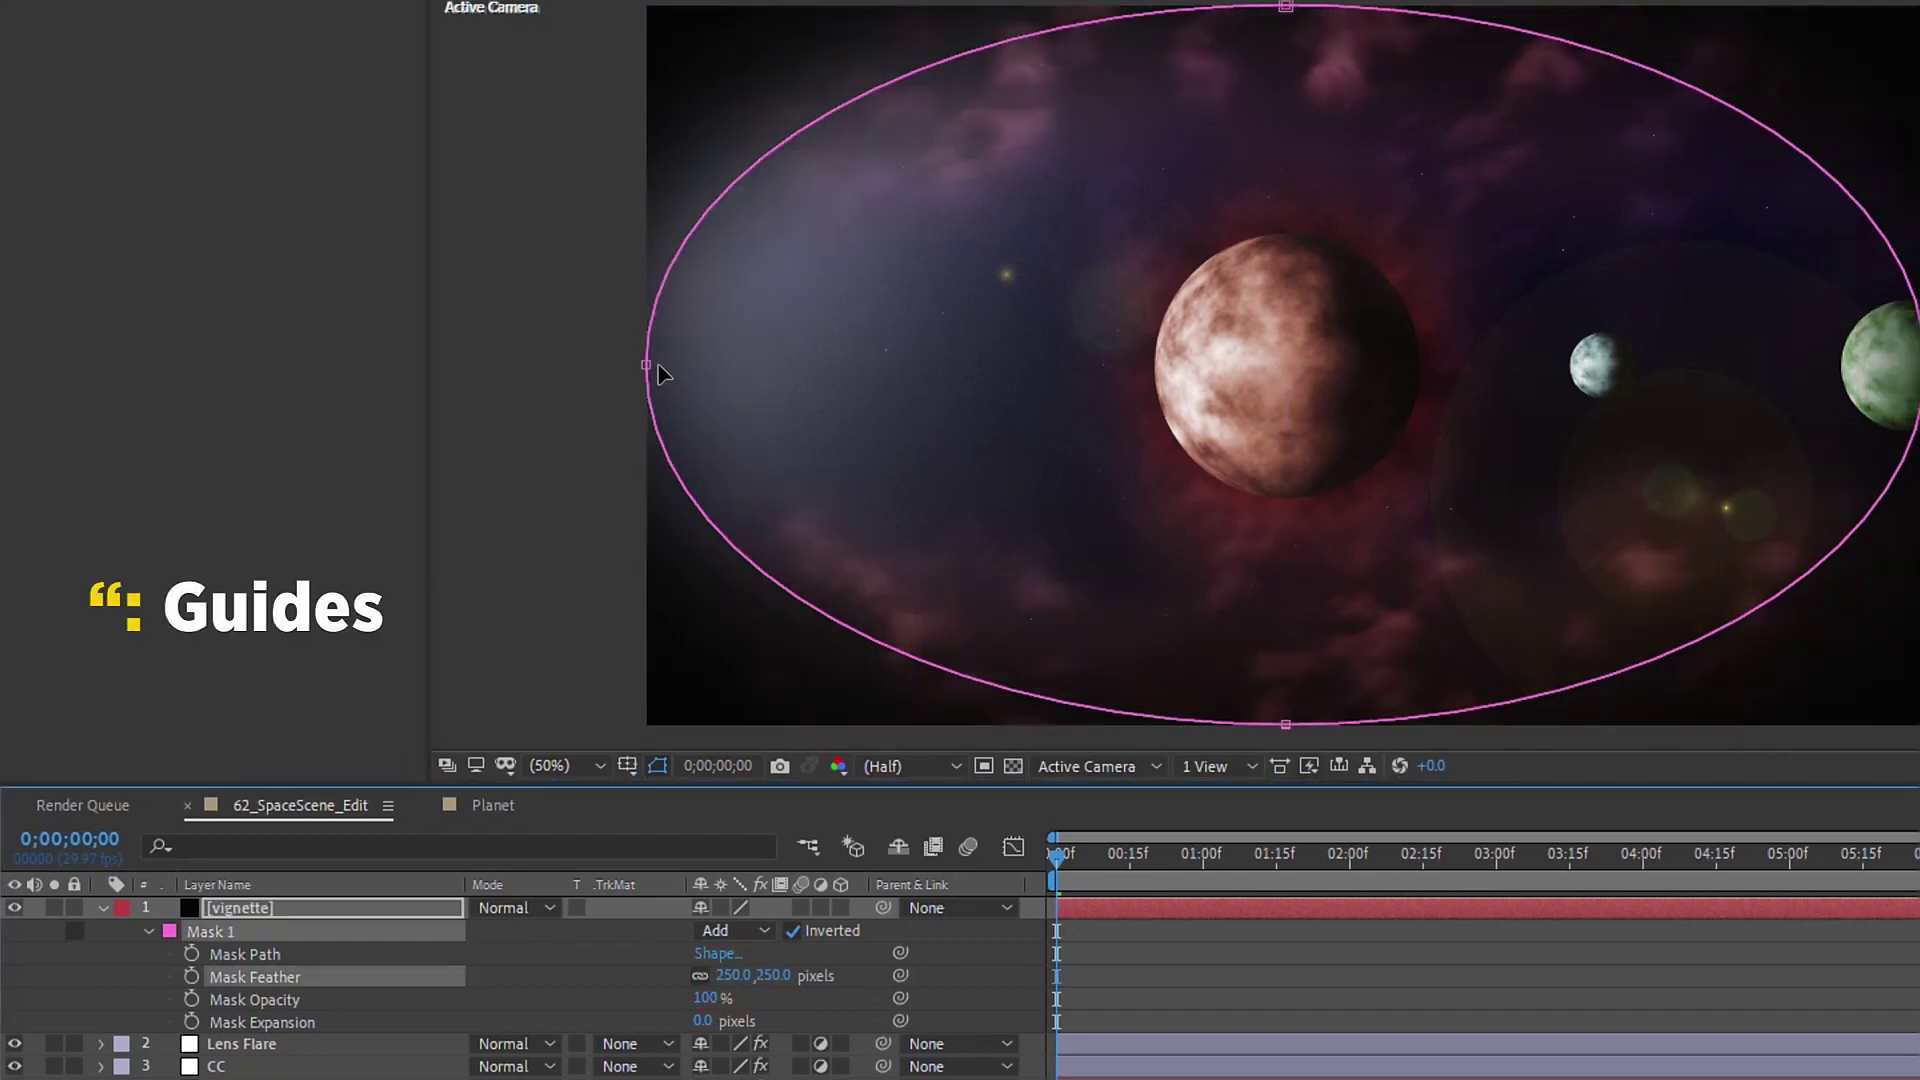
Step: Pull the vignette mask's four points inward to the inner title-safe guide, showing the guides only while reshaping
key("apostrophe")
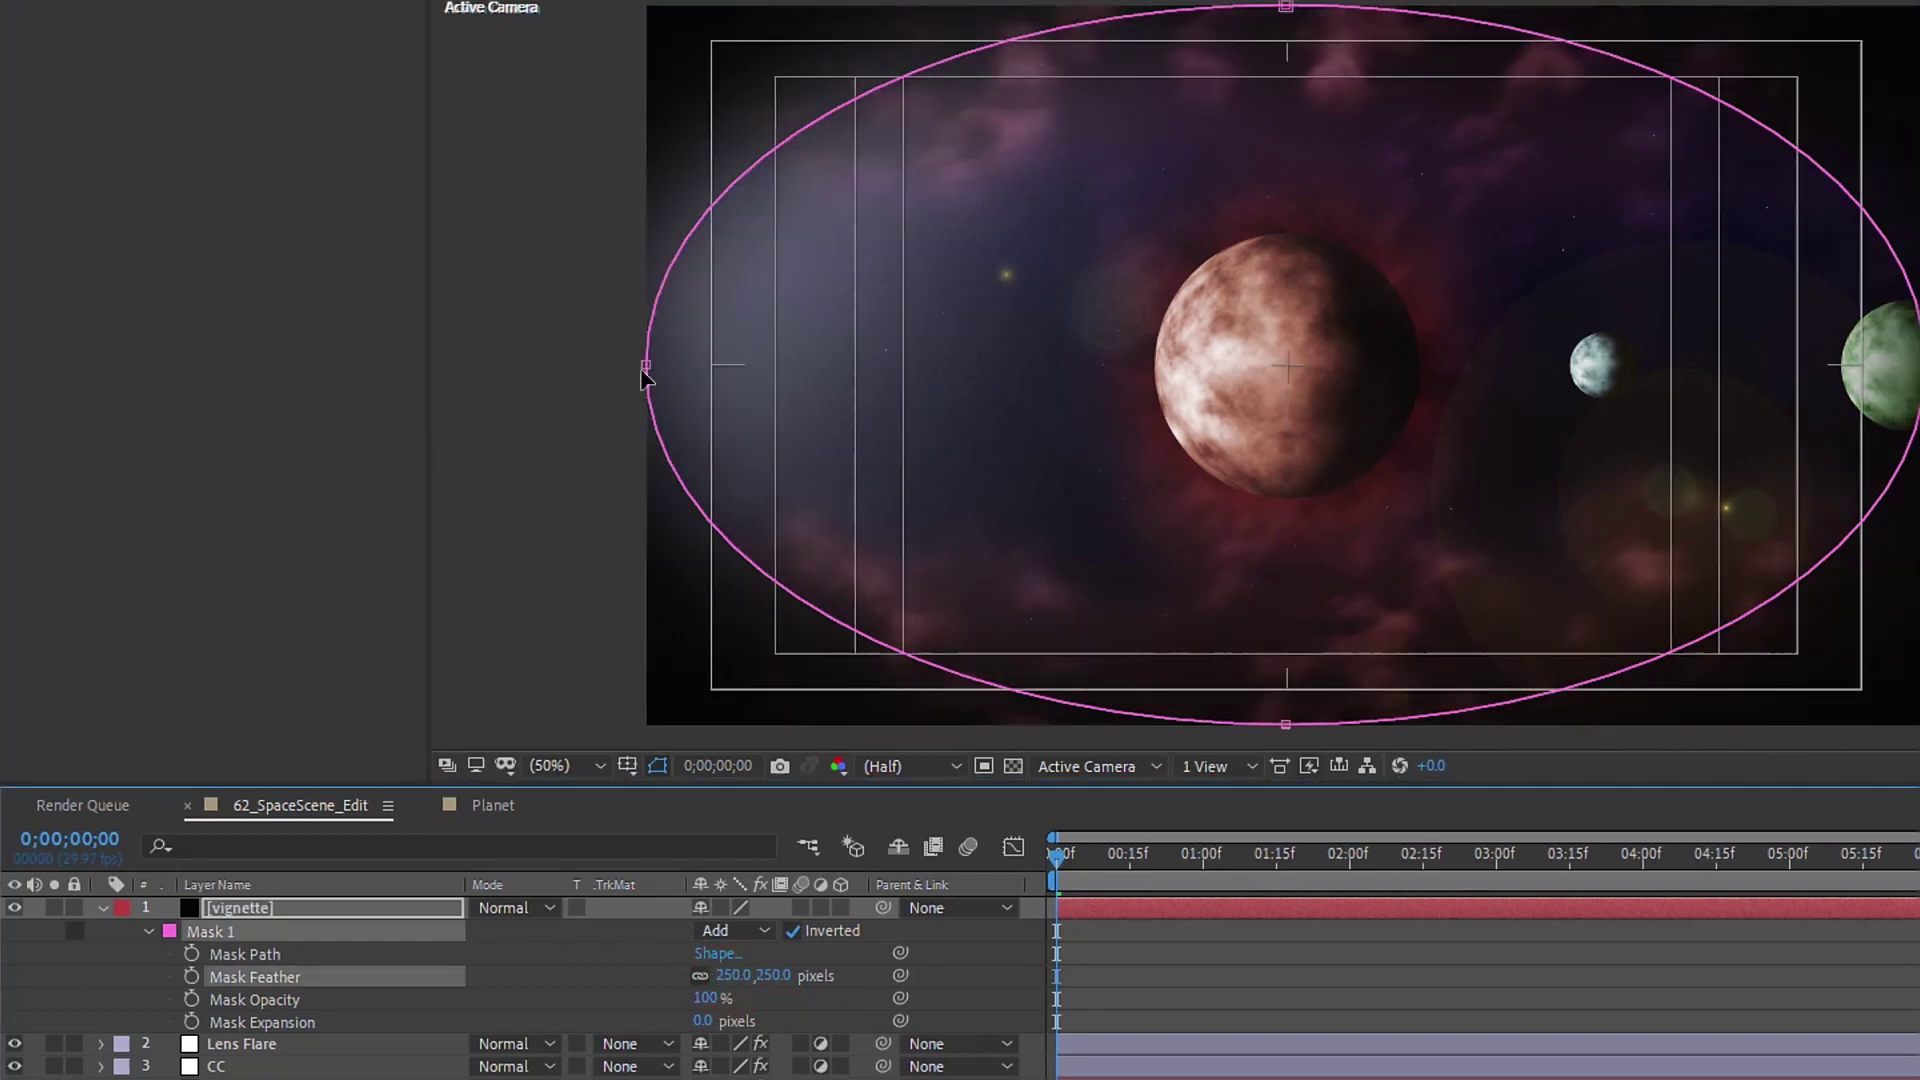
left_click_drag(646, 368, 781, 351)
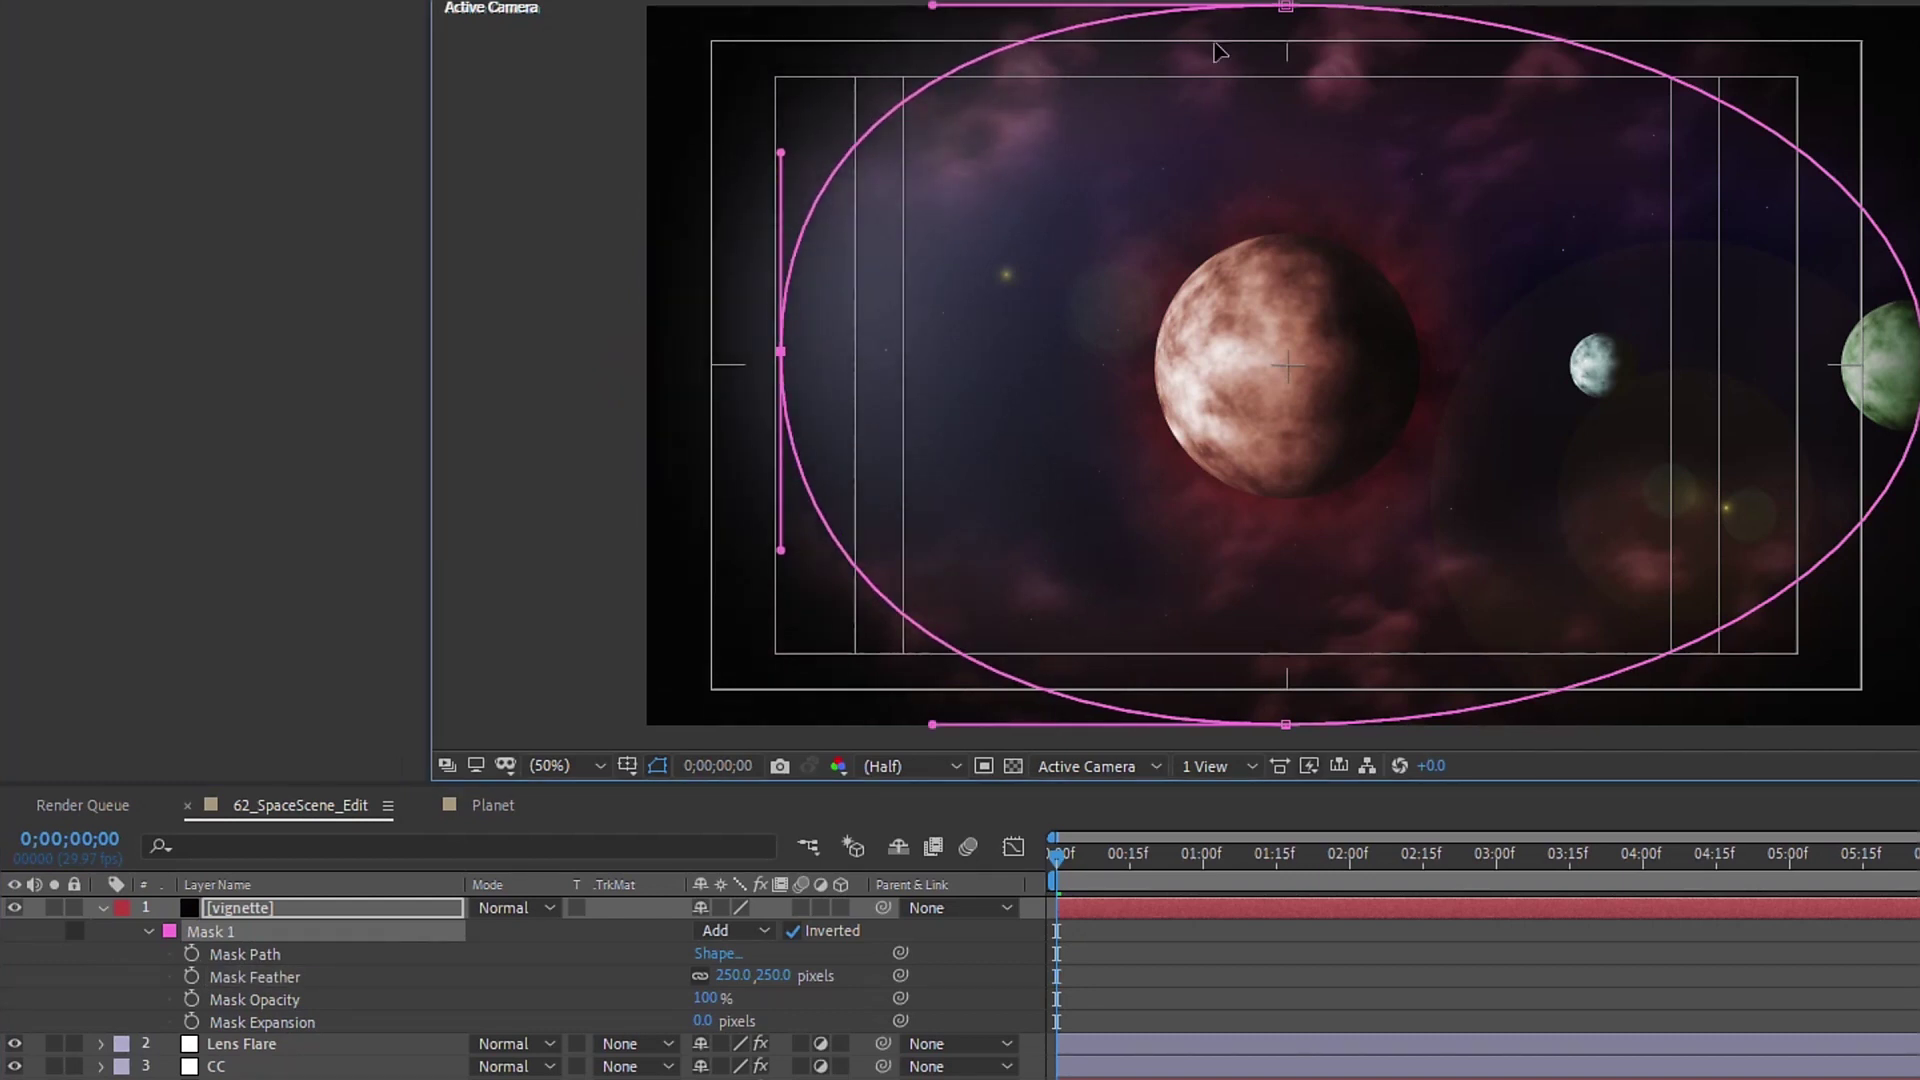
left_click_drag(1286, 8, 1300, 79)
left_click_drag(1915, 360, 1799, 368)
left_click_drag(1290, 733, 1286, 657)
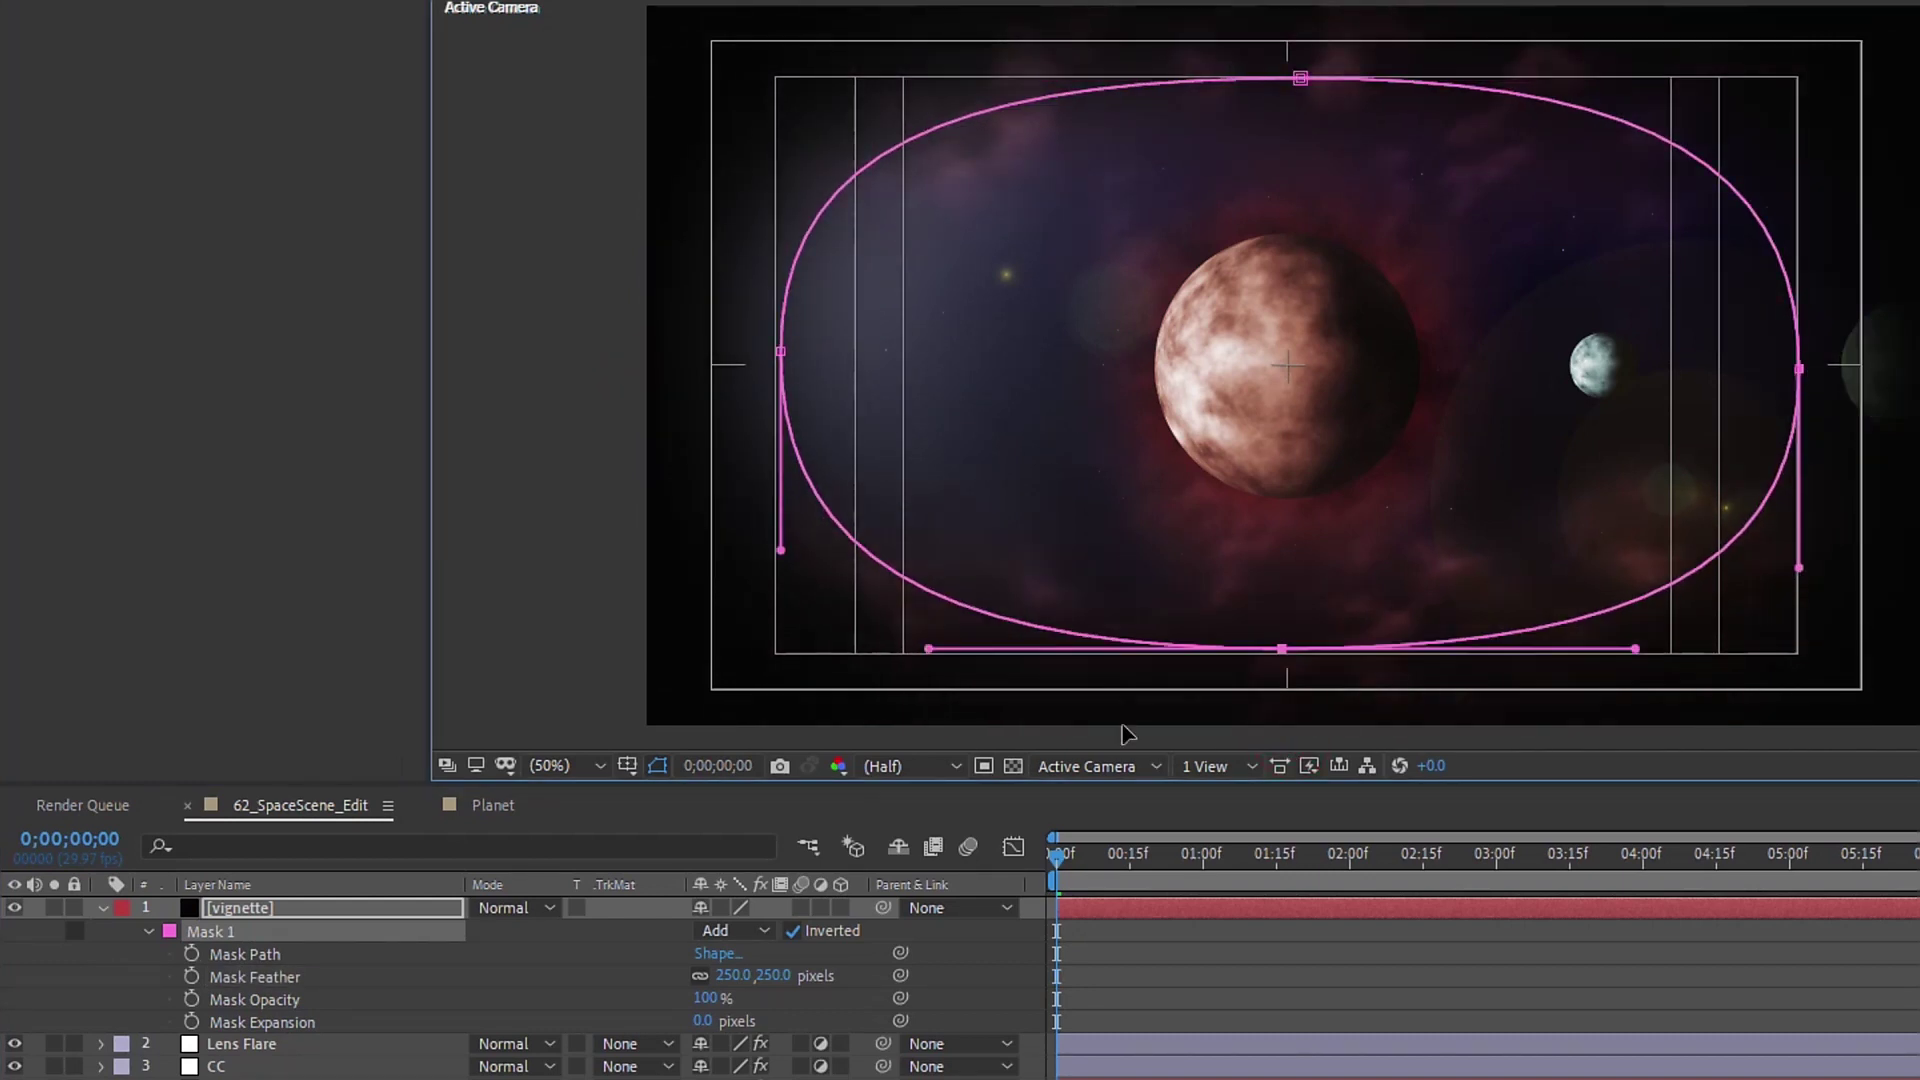
left_click(330, 908)
key("apostrophe")
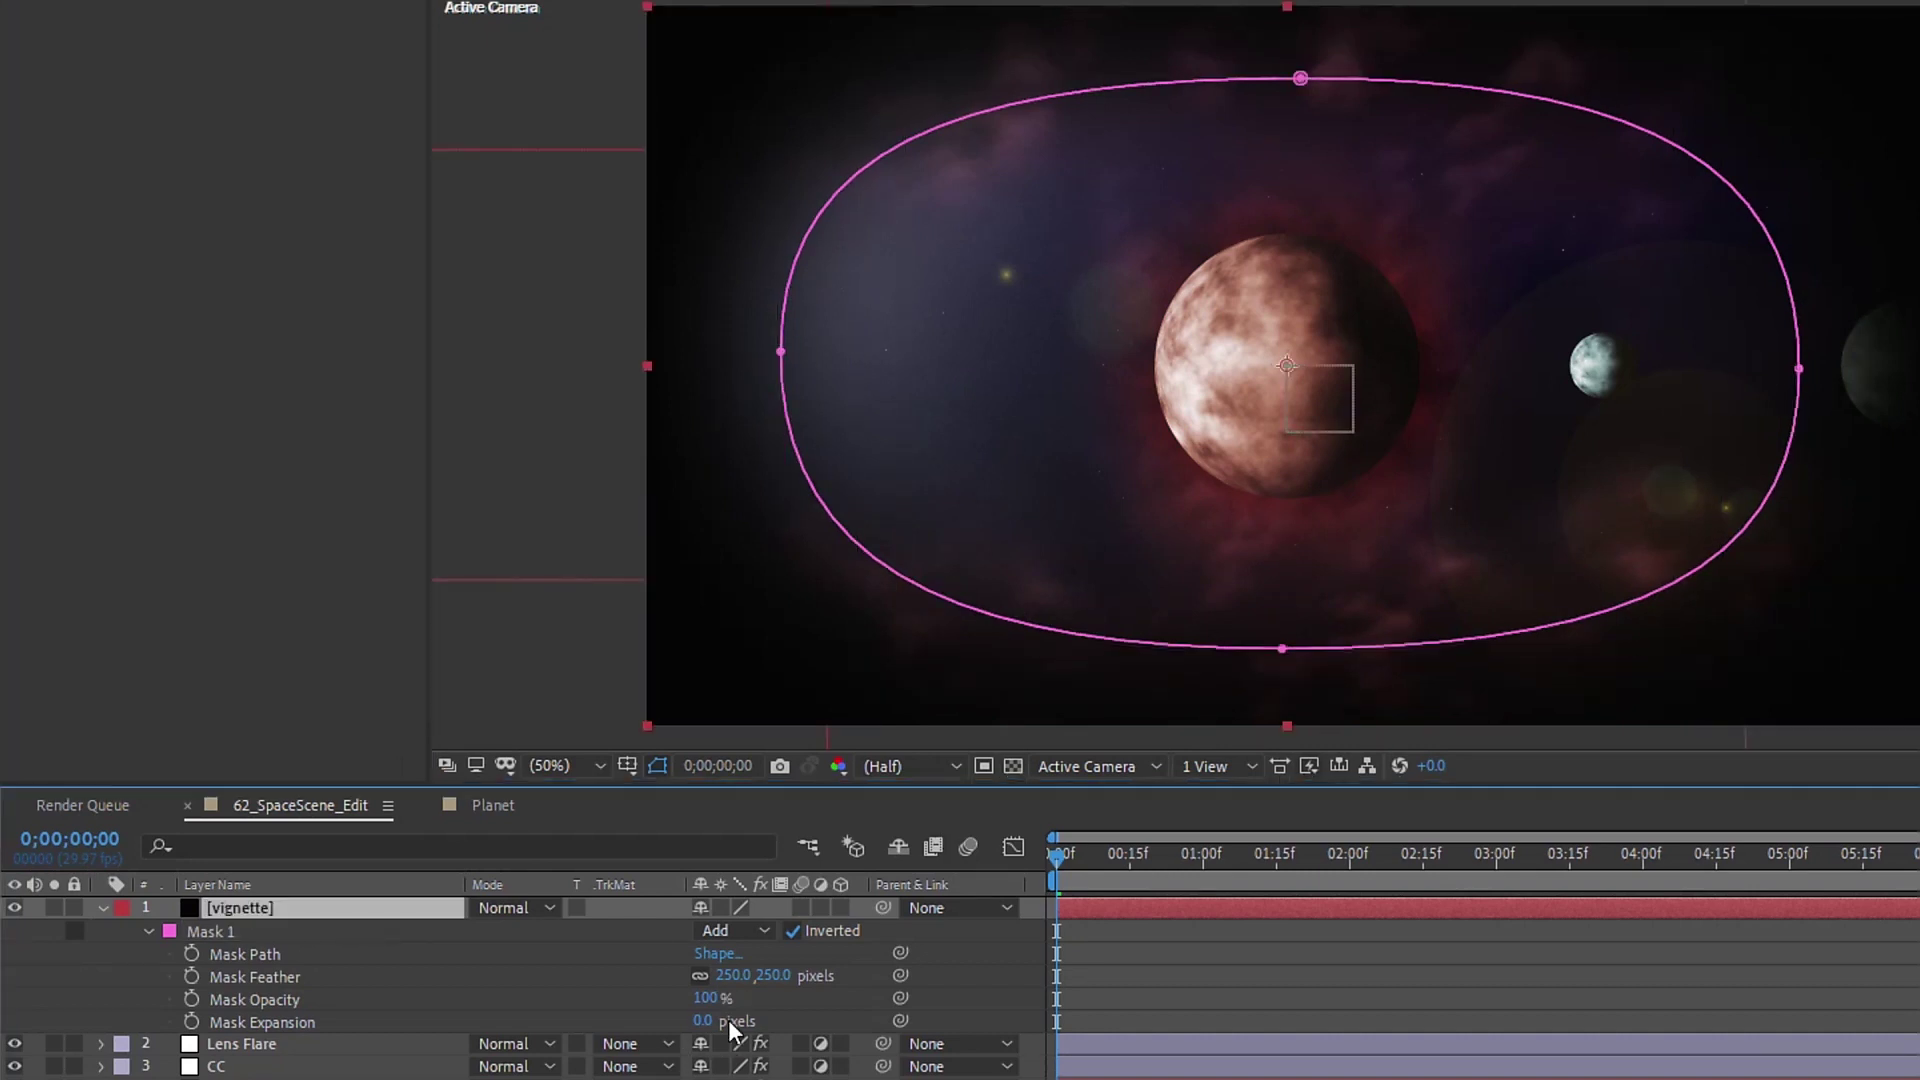
Step: Lower the vignette mask's Mask Opacity to 50%
left_click(711, 999)
key("Return")
left_click(1124, 993)
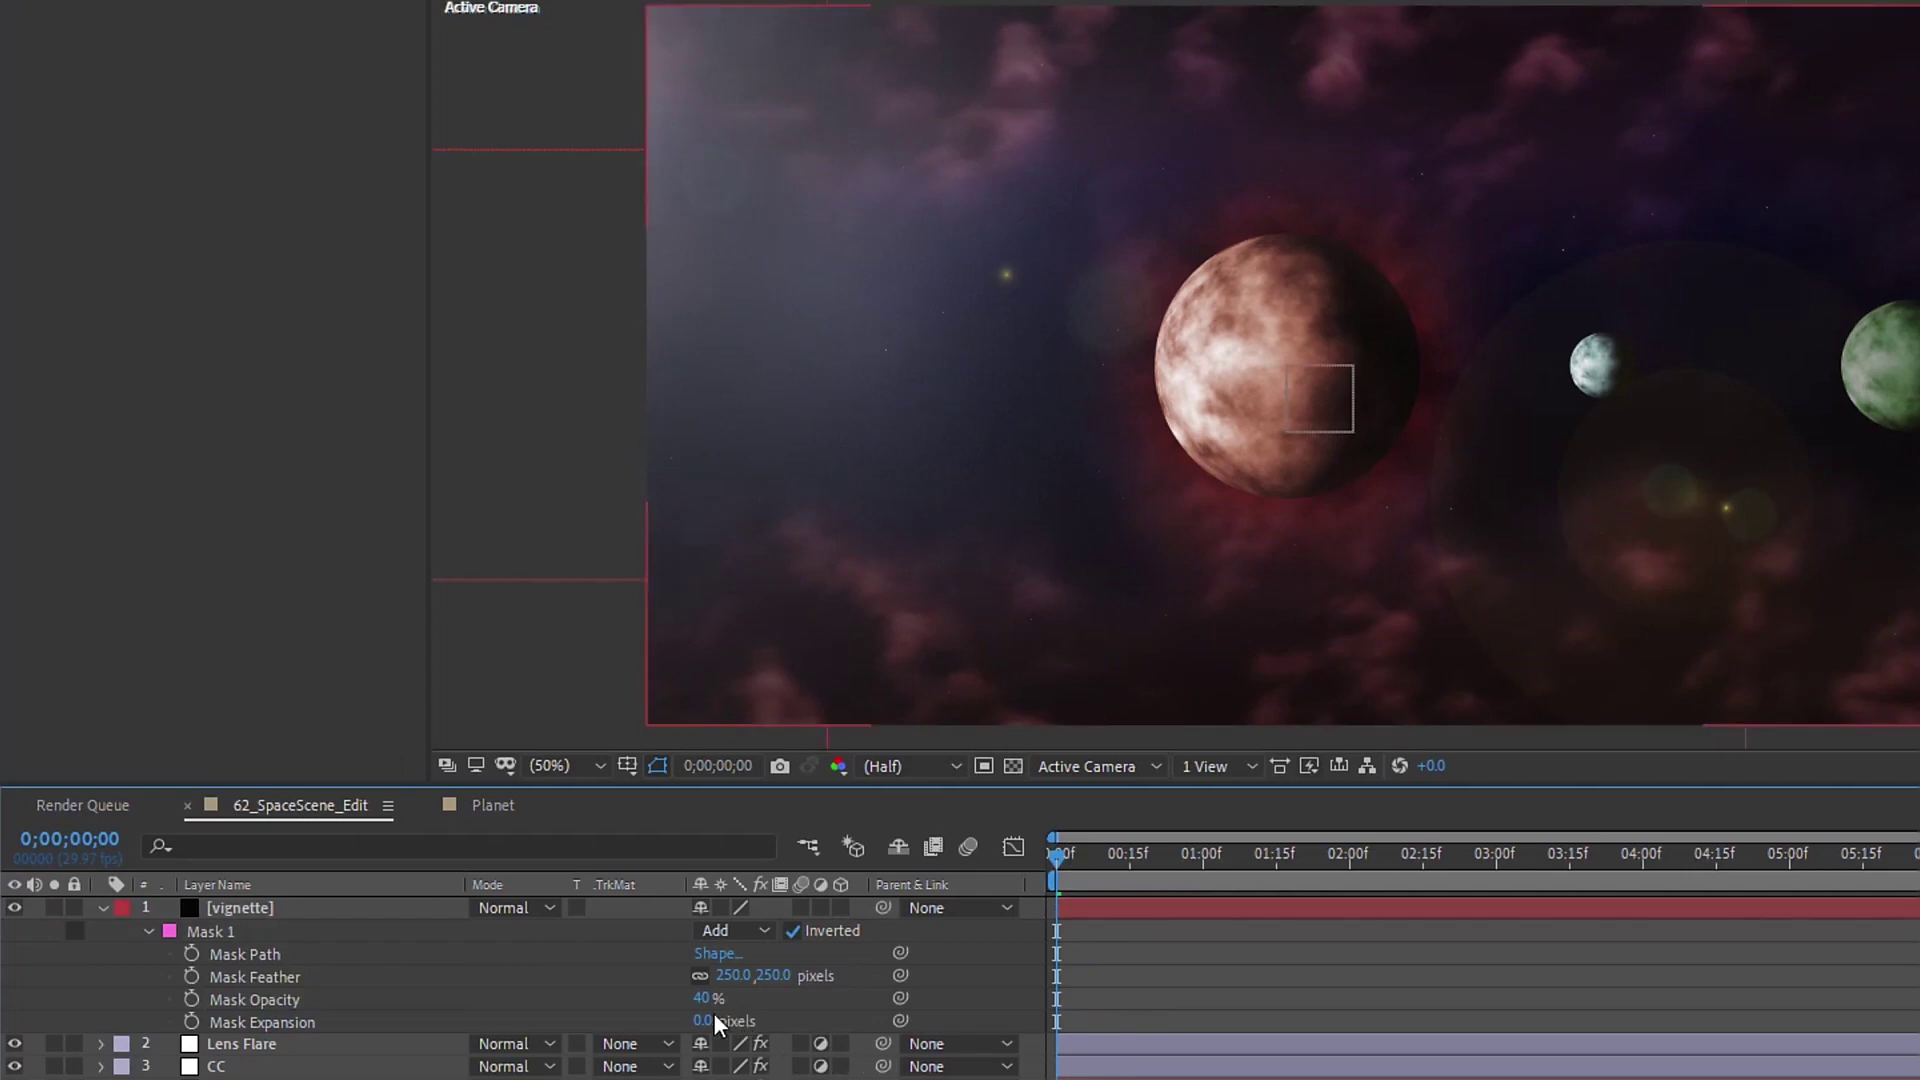
Step: Add a new adjustment layer above vignette, give it a full-frame elliptical mask, and show both layers' mask properties
left_click(259, 38)
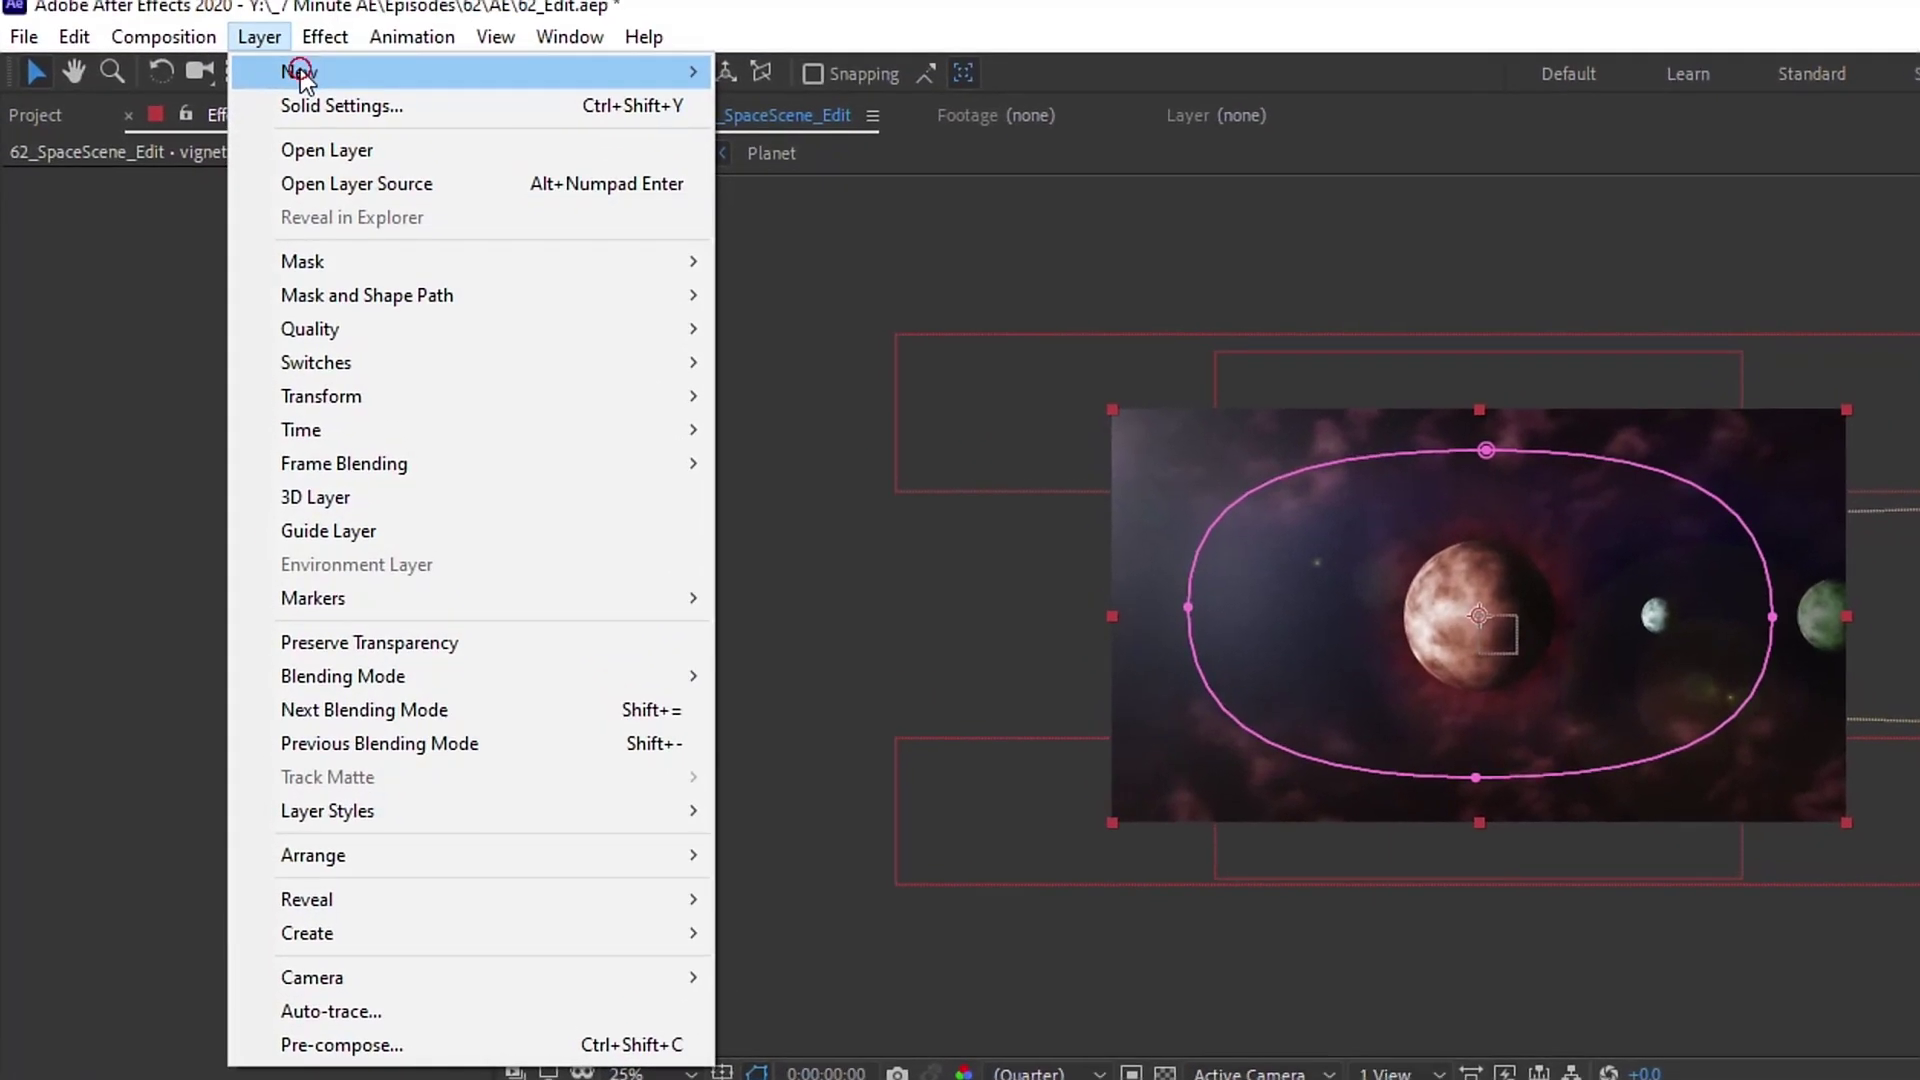
mouse_move(300, 73)
left_click(858, 277)
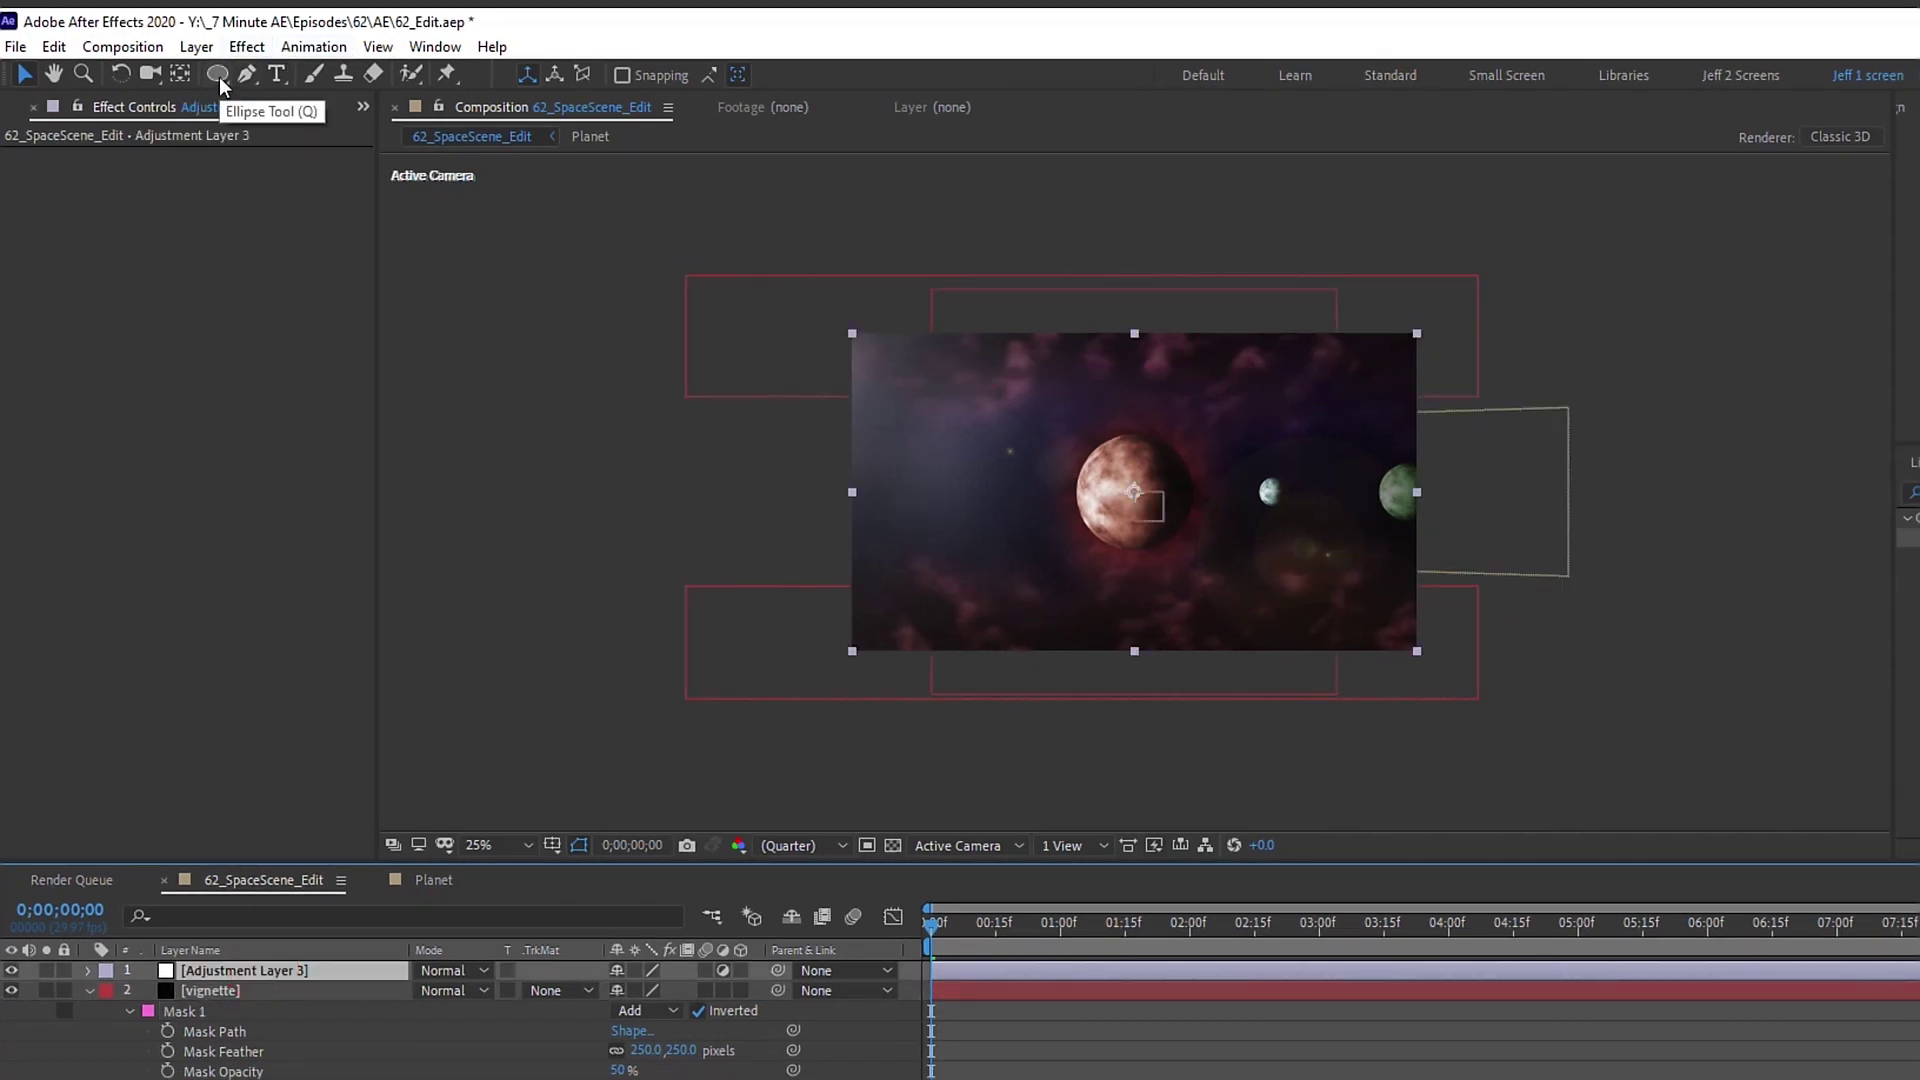
double_click(219, 76)
left_click(128, 1011)
left_click_drag(628, 862, 632, 778)
left_click(233, 942)
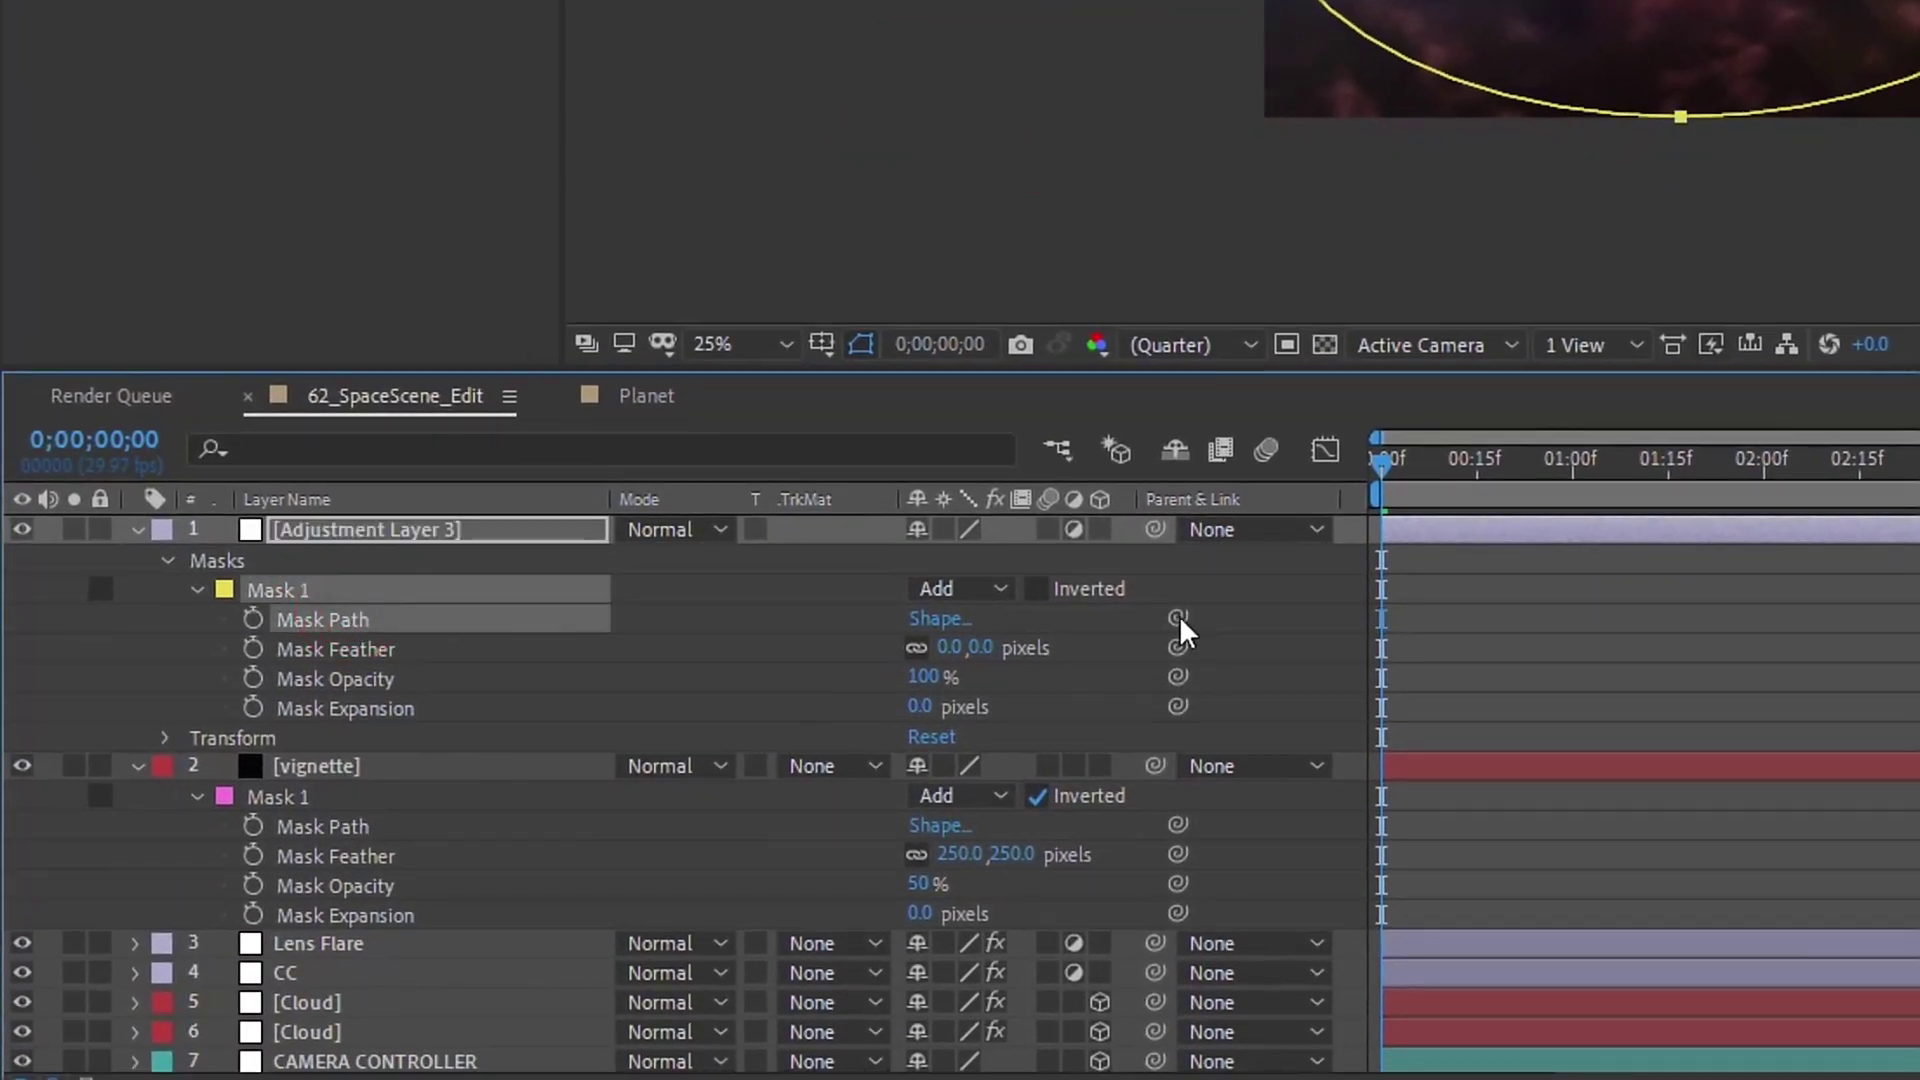
Step: Link the new adjustment layer's Mask Path and Mask Feather to the matching properties of the vignette layer's mask
left_click_drag(1179, 615, 364, 824)
left_click(364, 649)
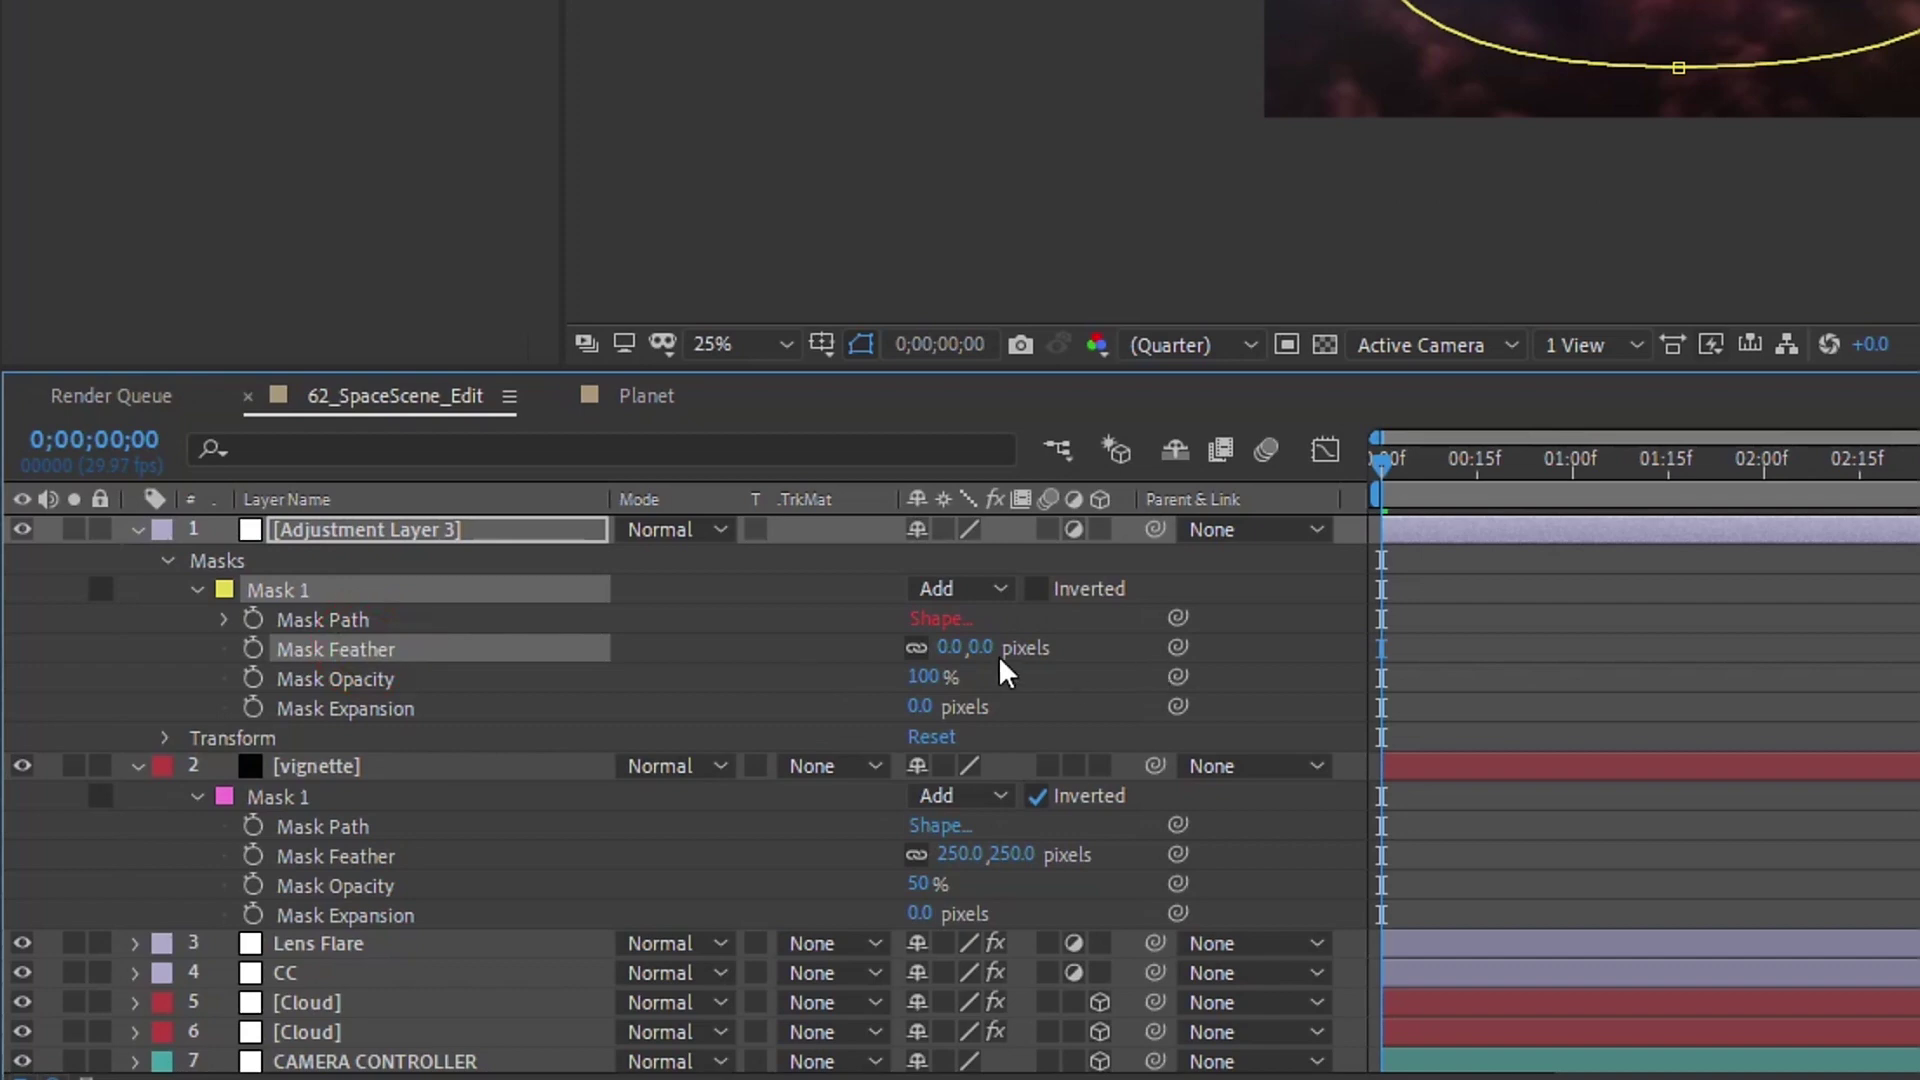
left_click_drag(1178, 647, 364, 855)
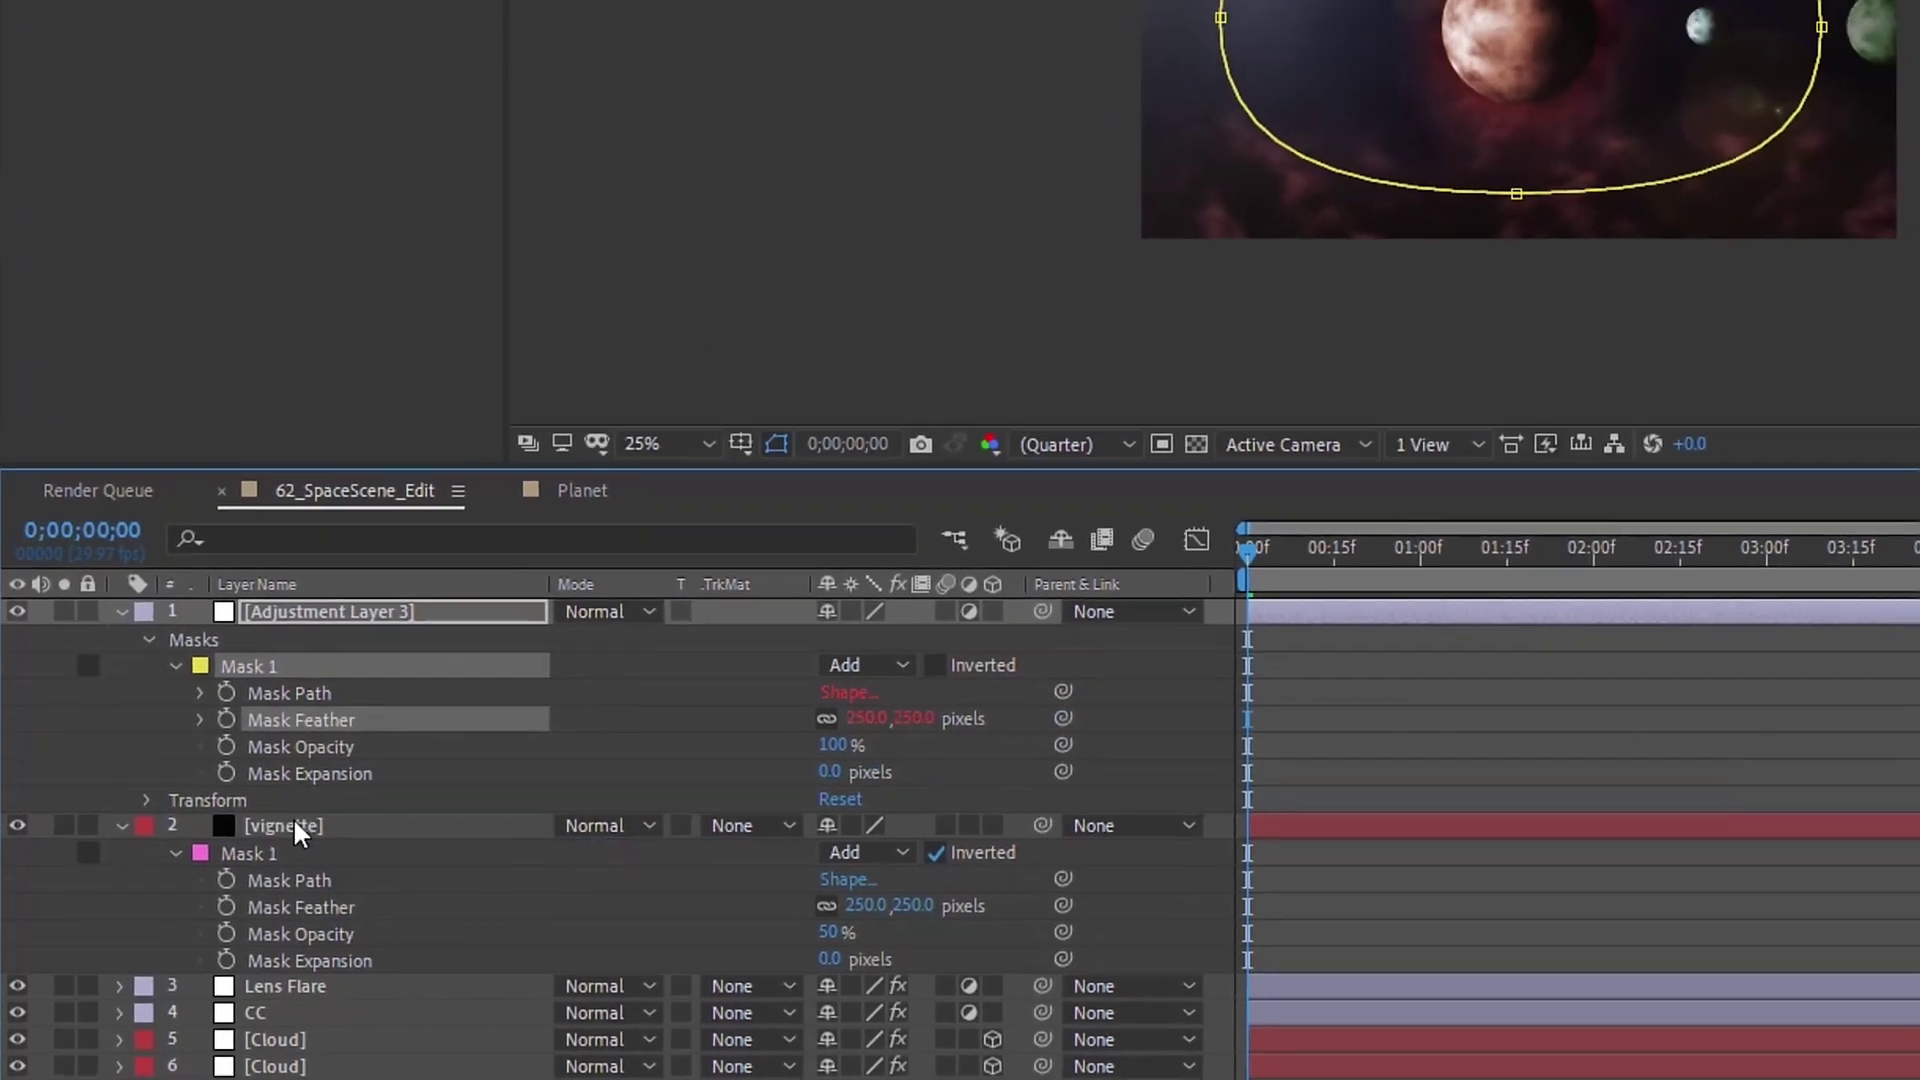
left_click(315, 766)
left_click(318, 694)
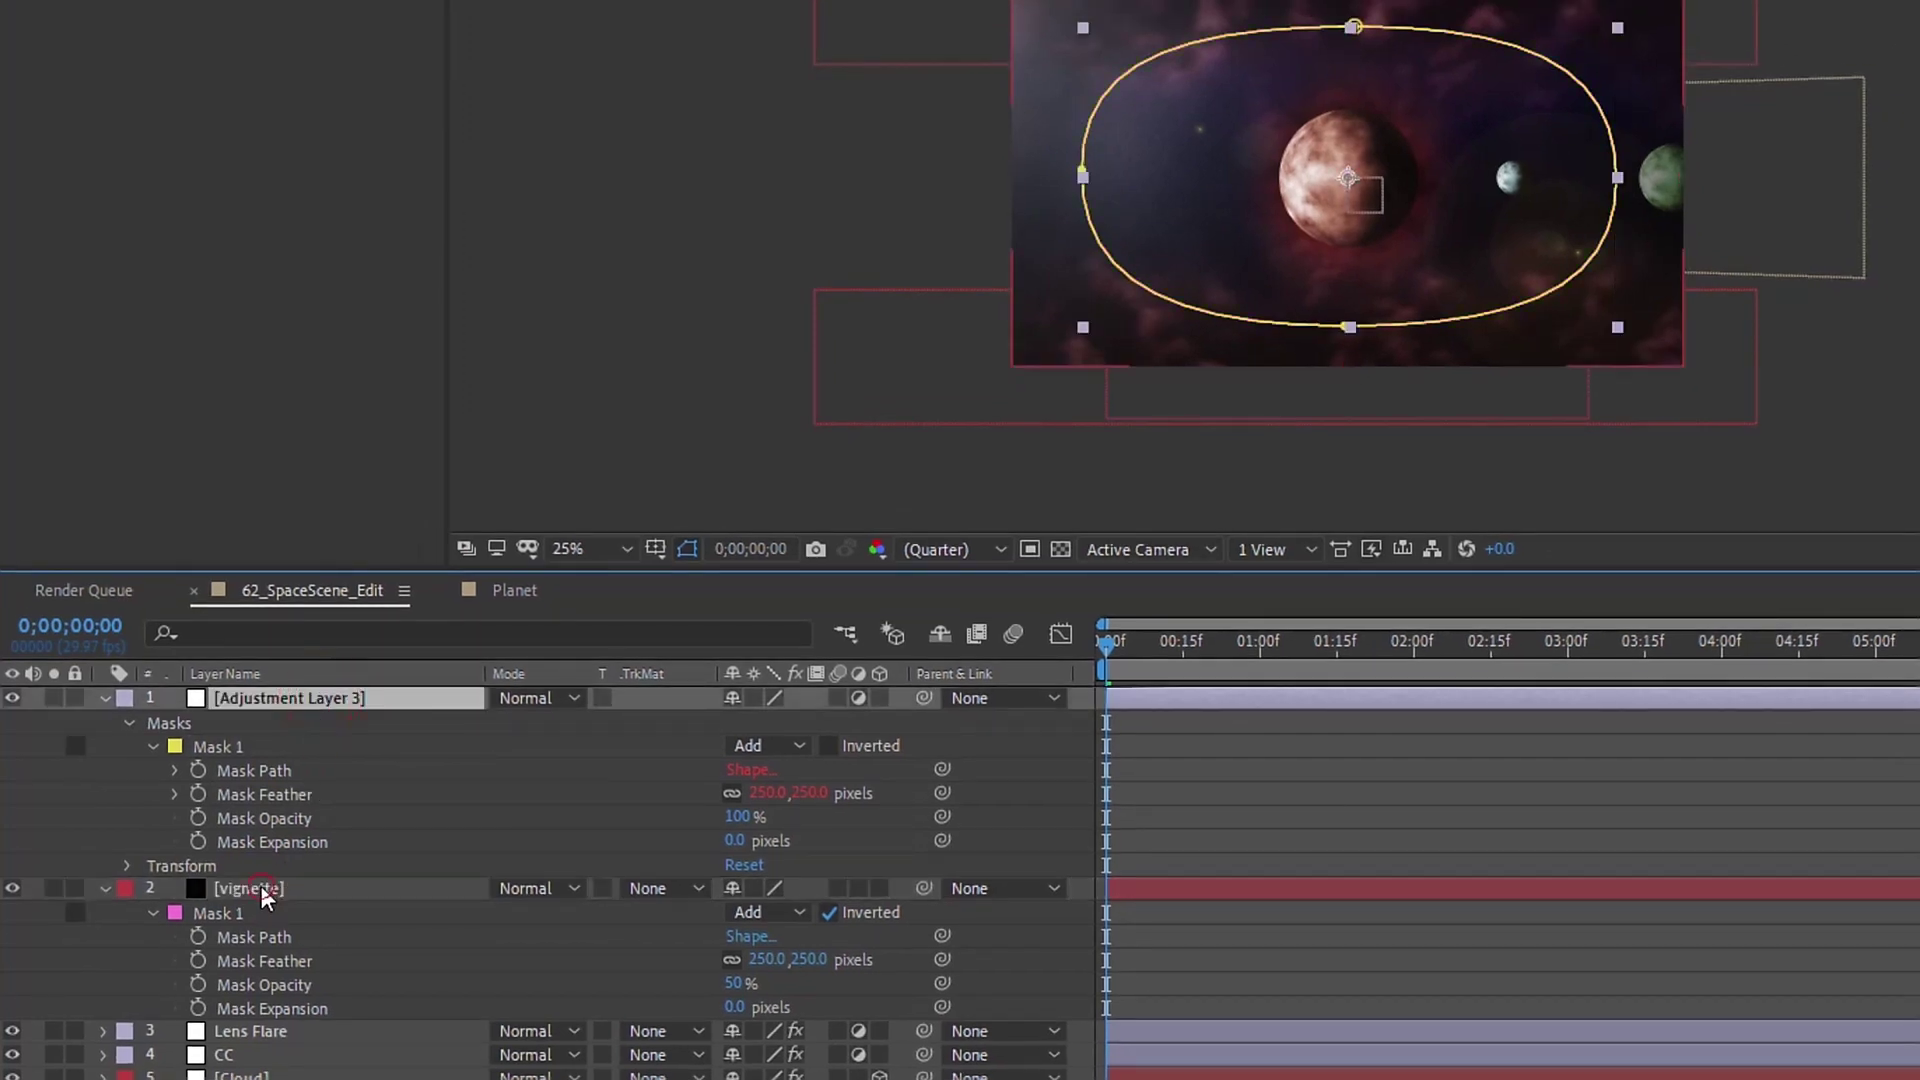
Step: Apply Fast Box Blur to the topmost adjustment layer with a Blur Radius of 10
left_click(268, 888)
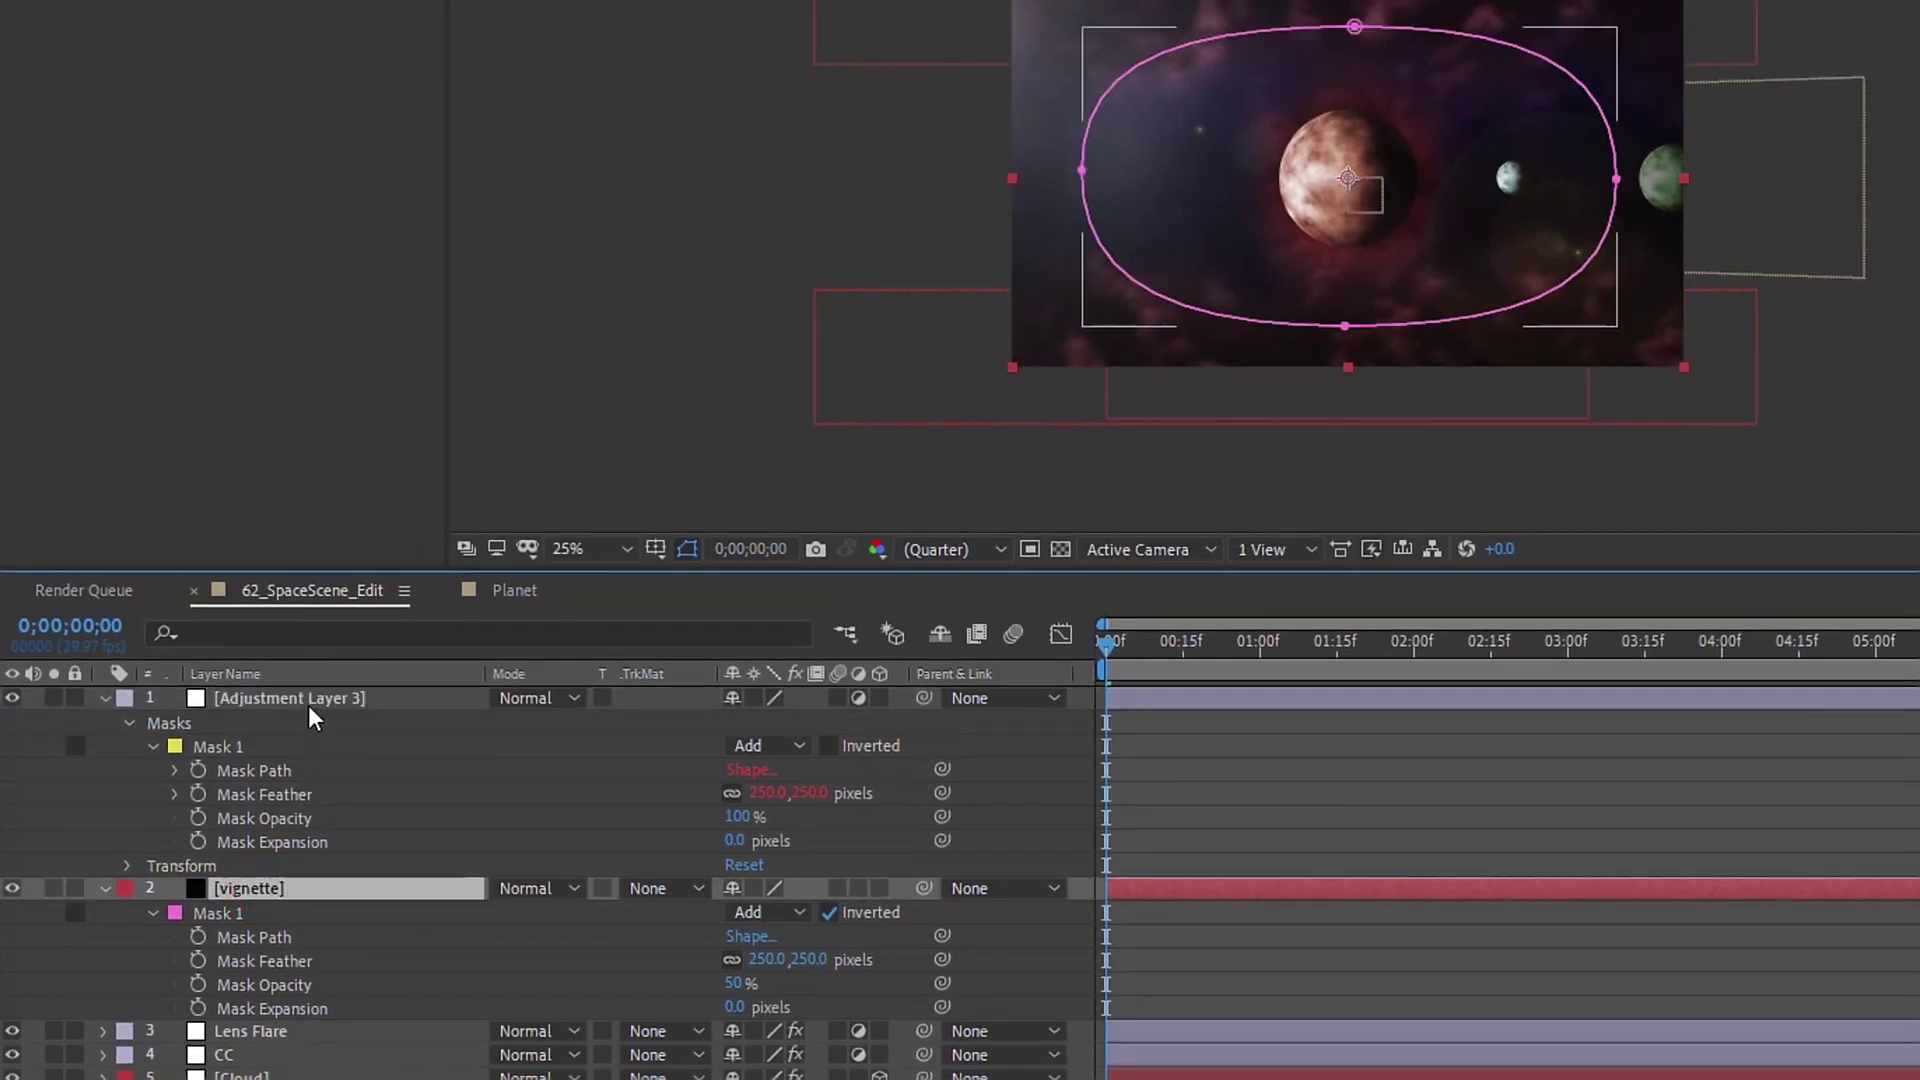
left_click(316, 699)
left_click(292, 0)
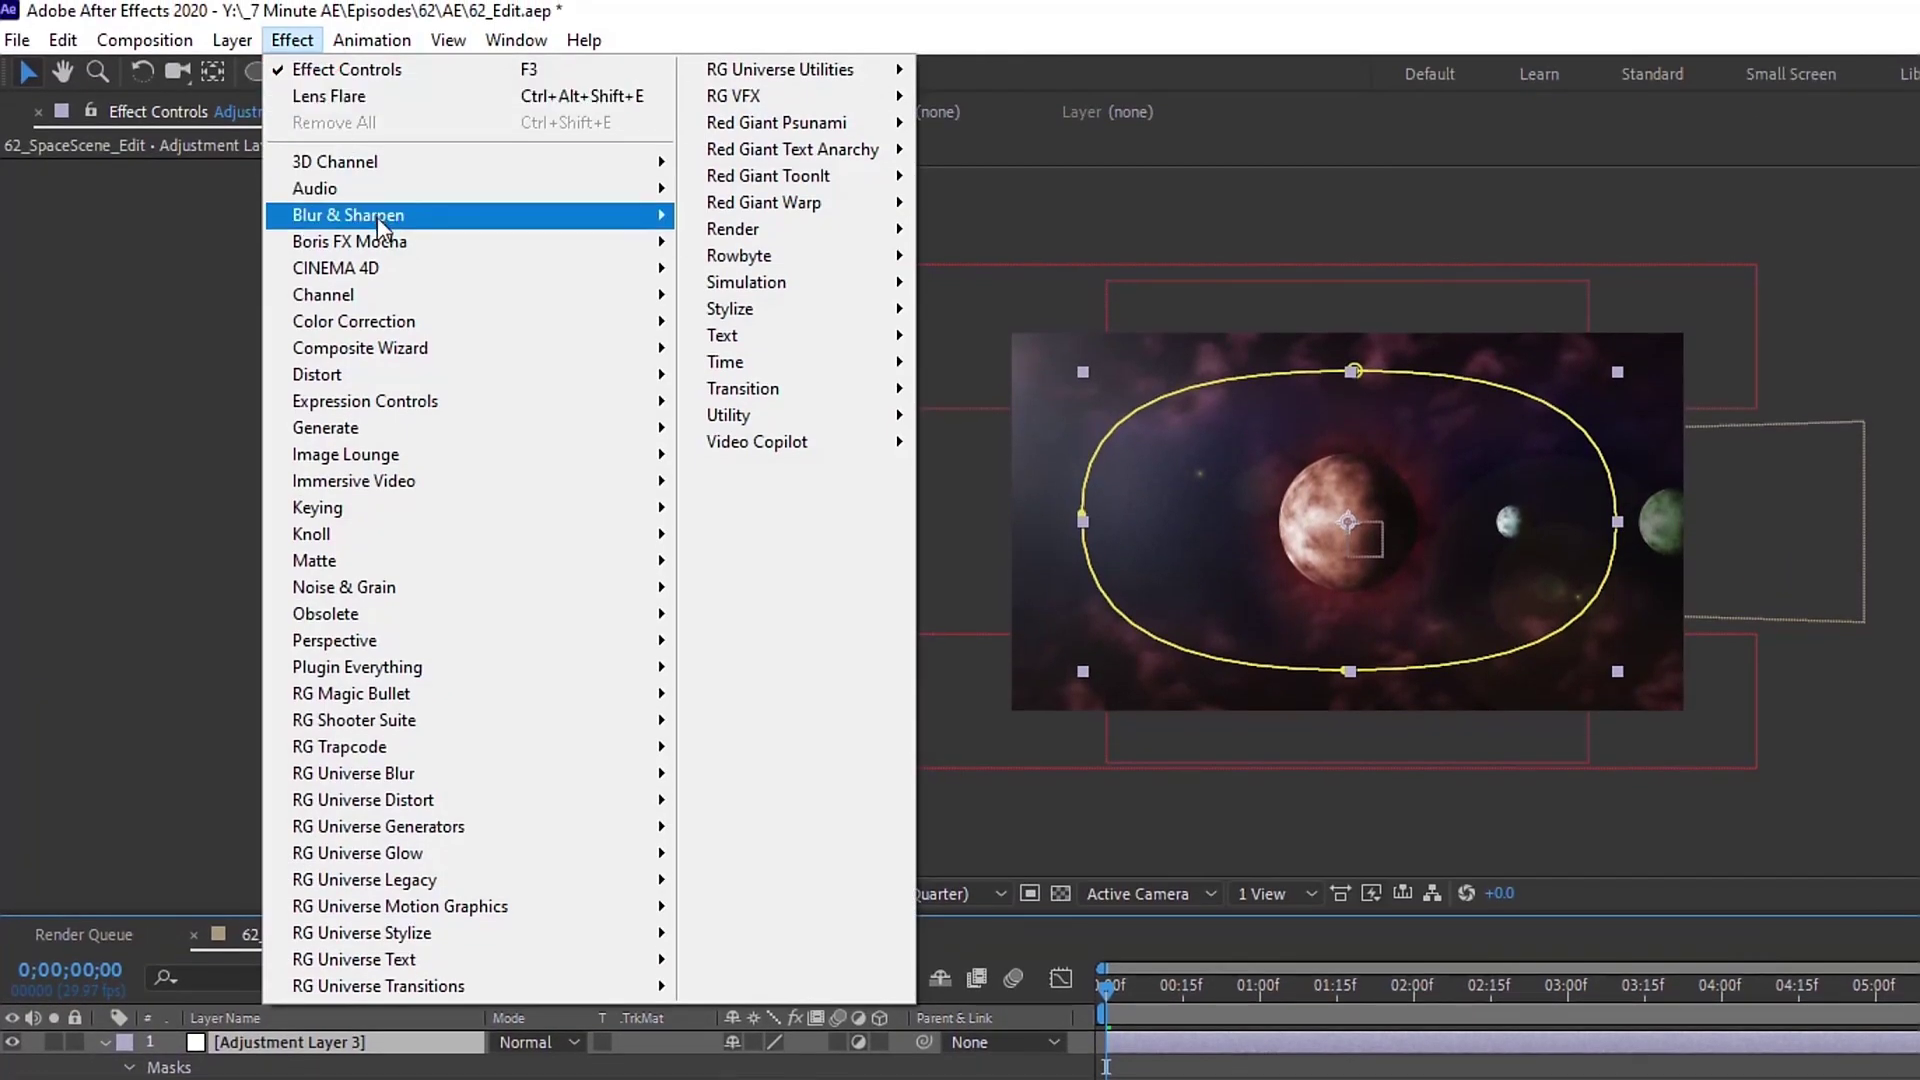
mouse_move(376, 134)
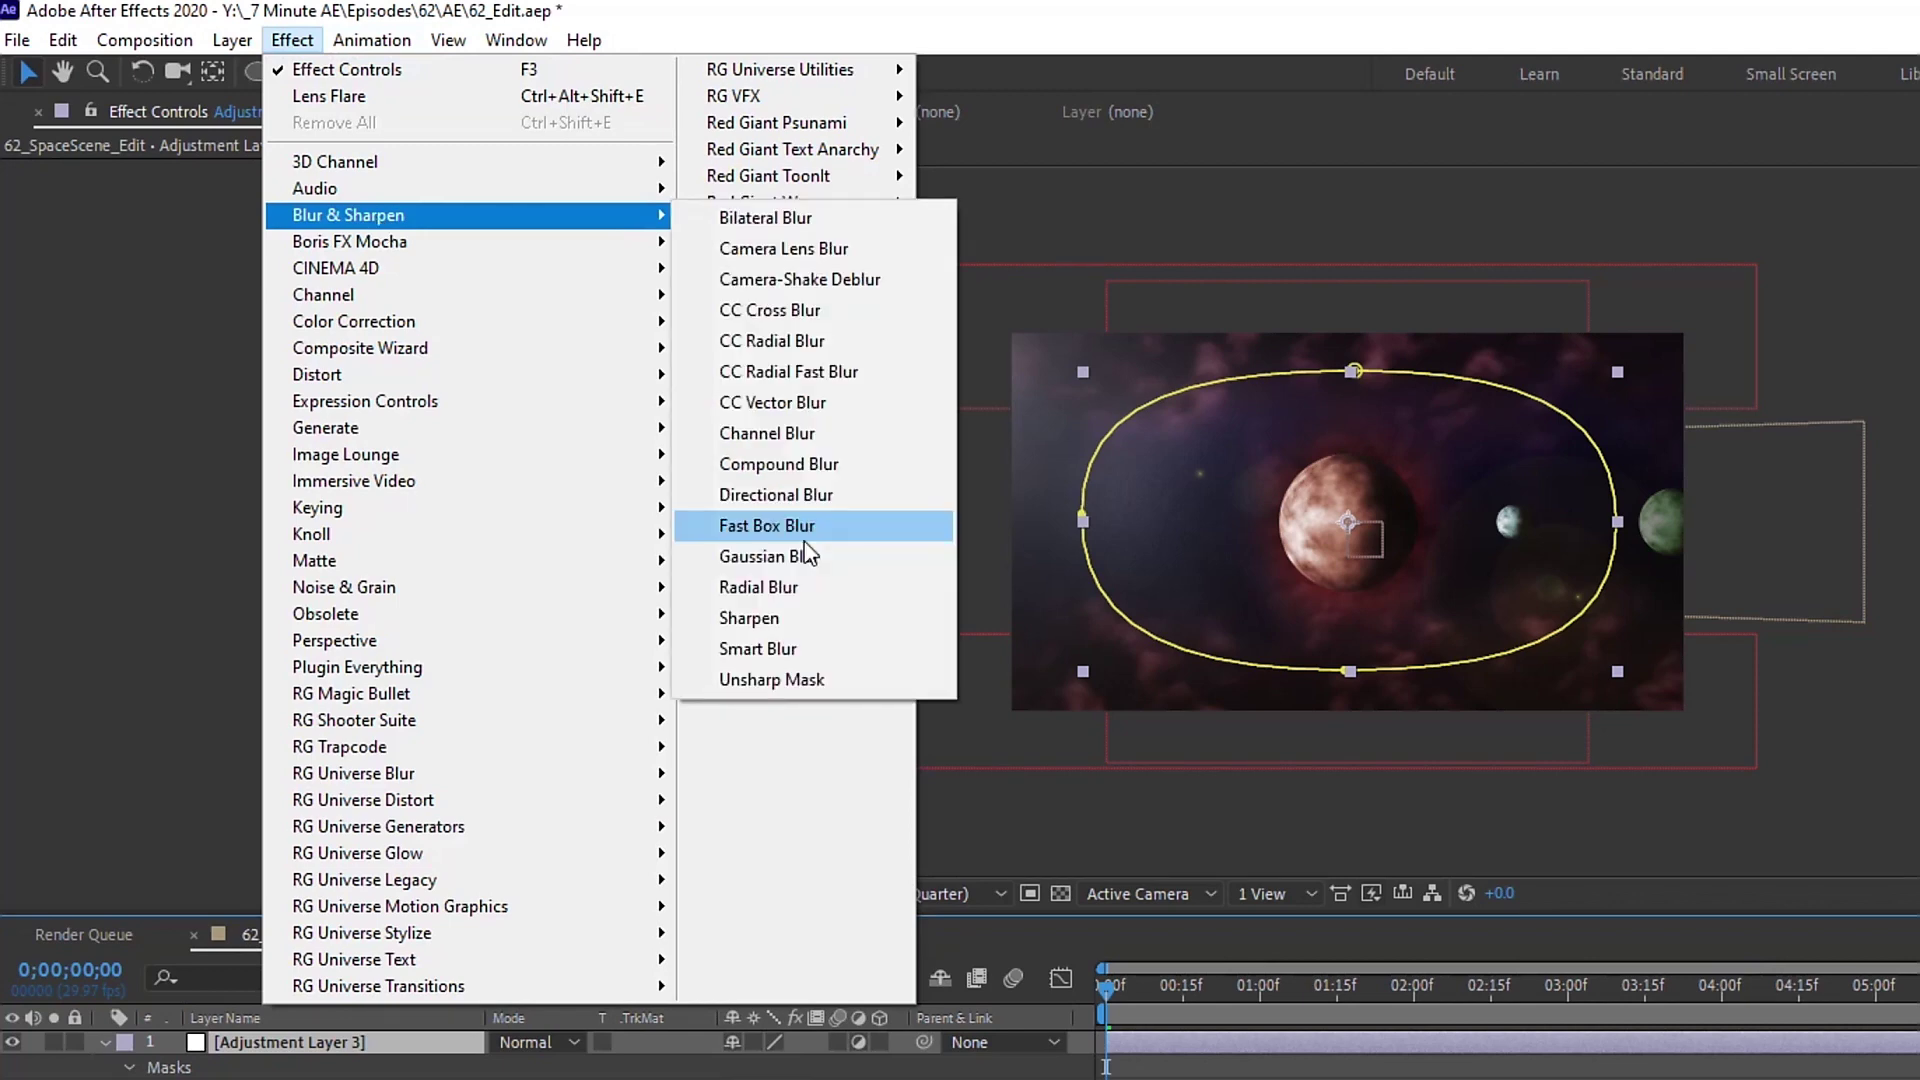
left_click(806, 535)
left_click(256, 215)
type("100")
key("Return")
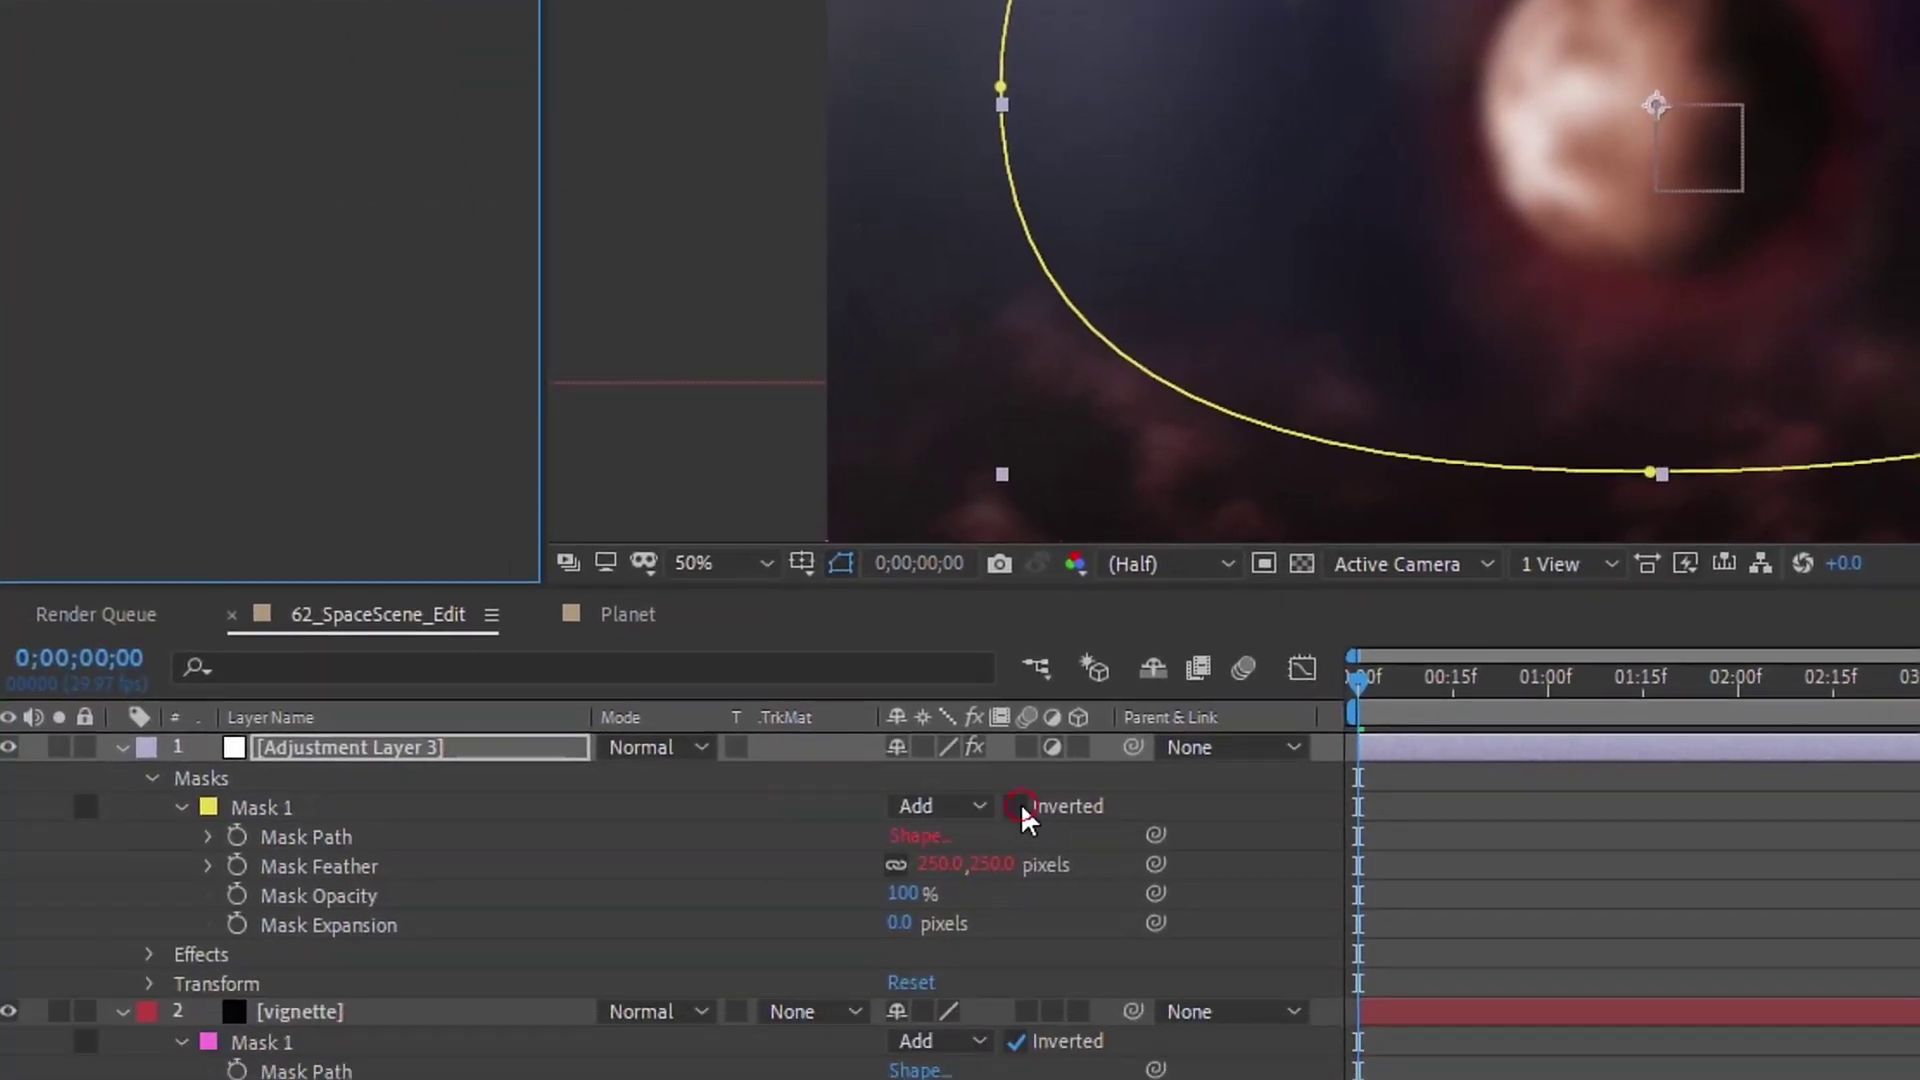
Step: Invert the adjustment layer's mask so only the outer edges blur, and hide the mask outlines in the viewer
left_click(1018, 805)
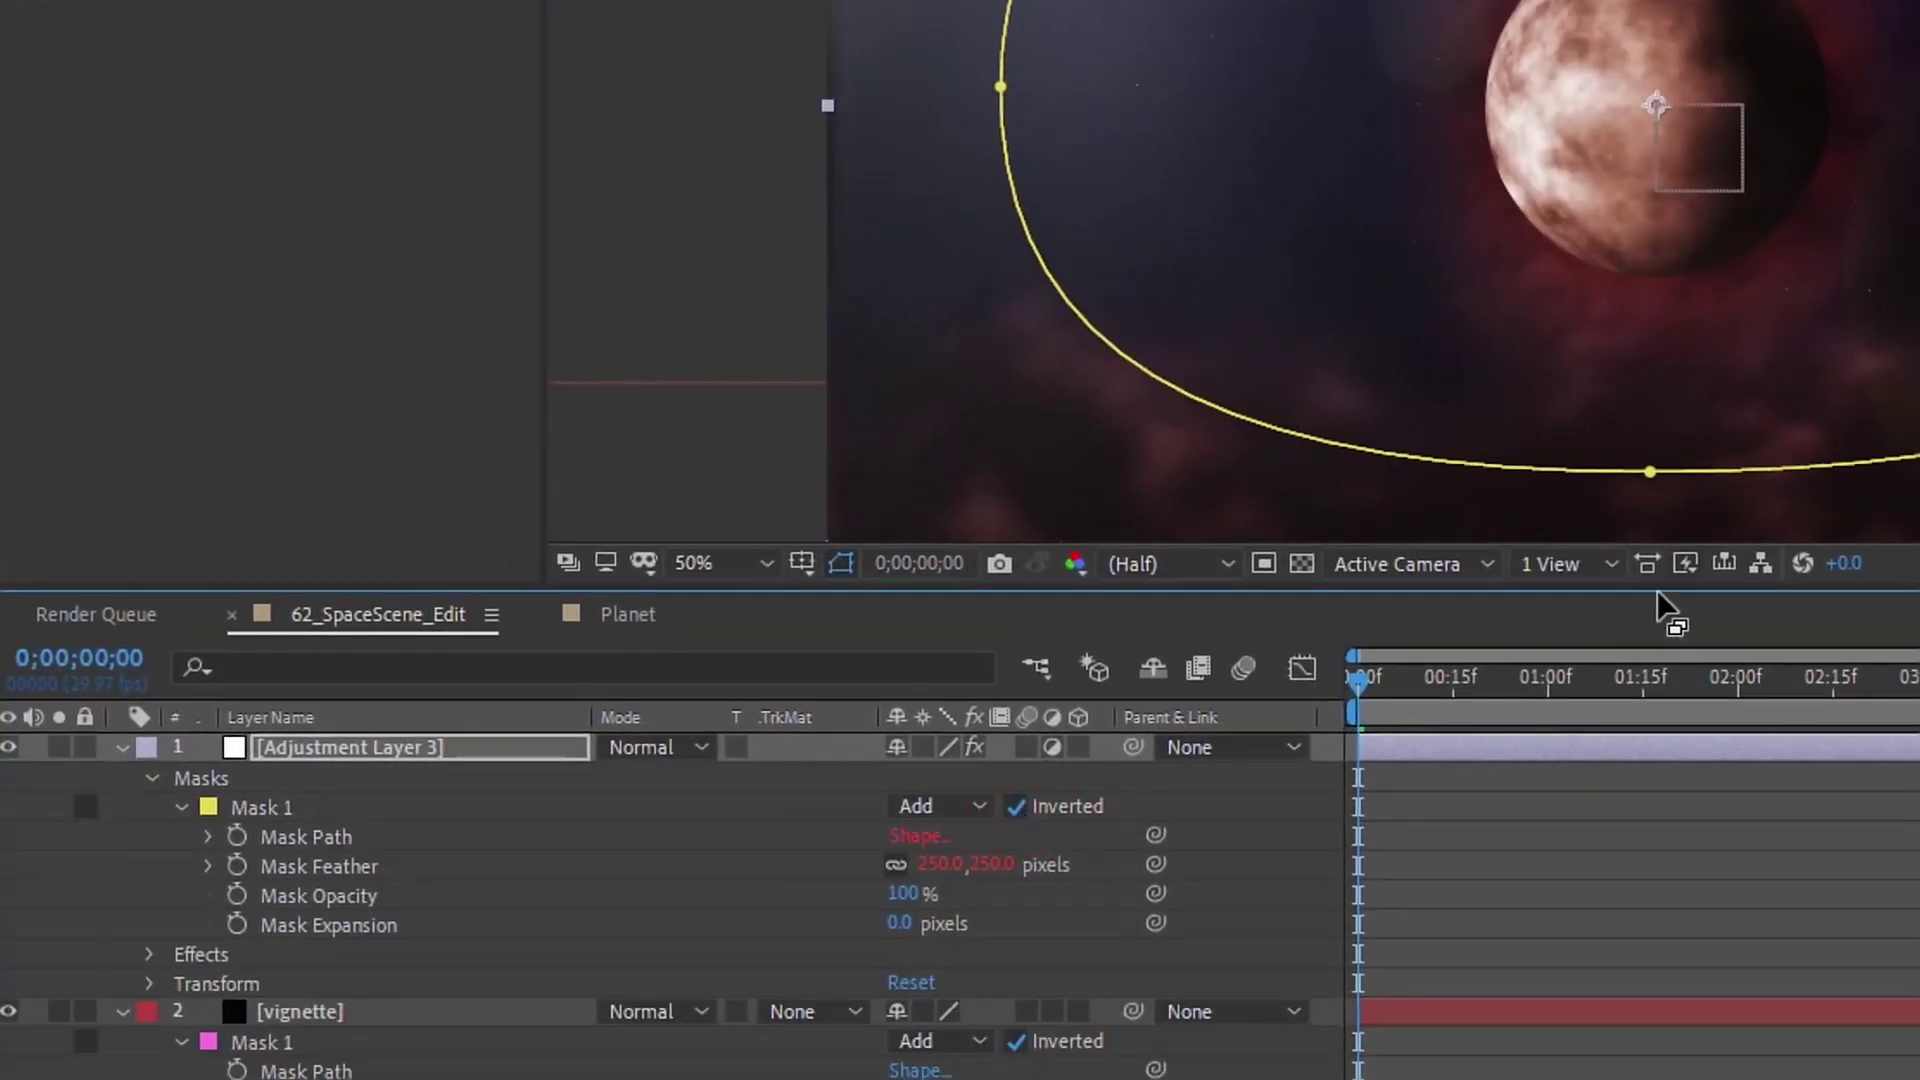
left_click(841, 563)
left_click(1391, 686)
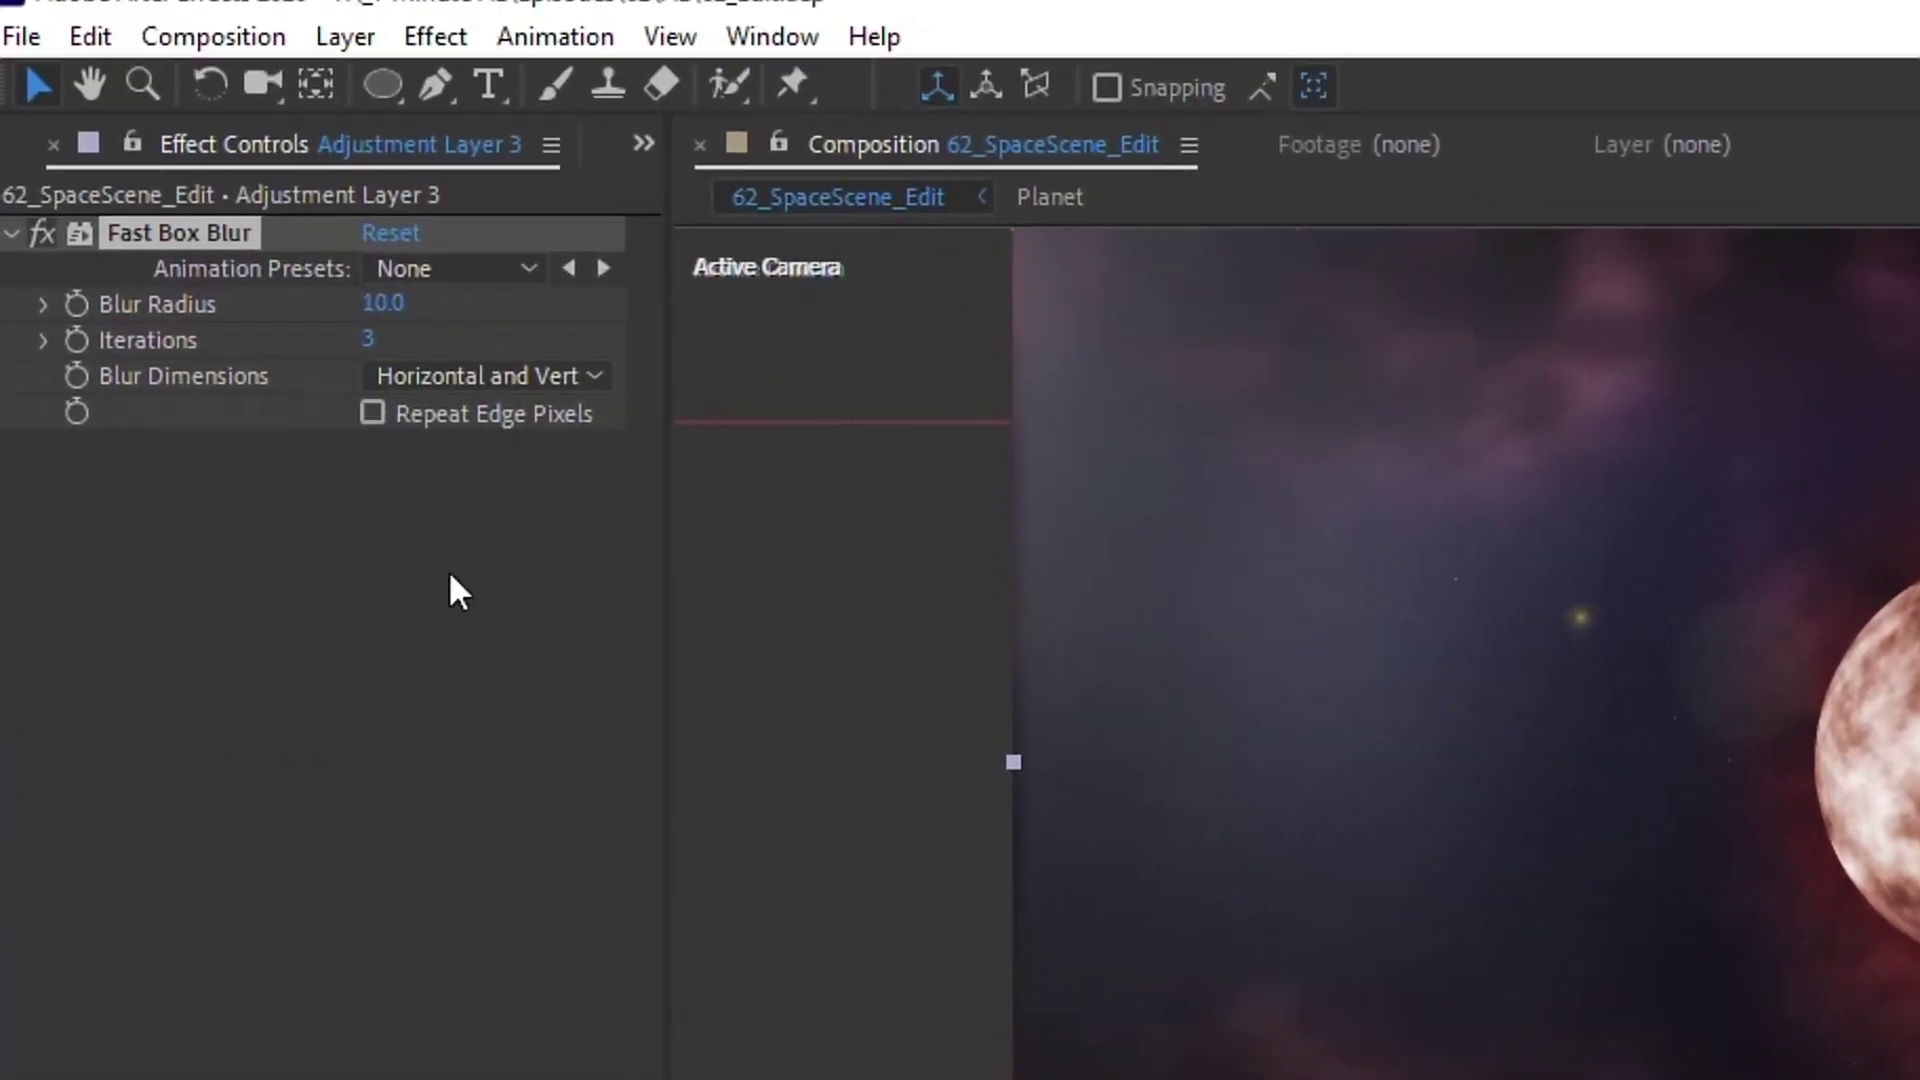
Step: Enable Repeat Edge Pixels on the Fast Box Blur to keep the frame edges solid
left_click(372, 413)
left_click(372, 413)
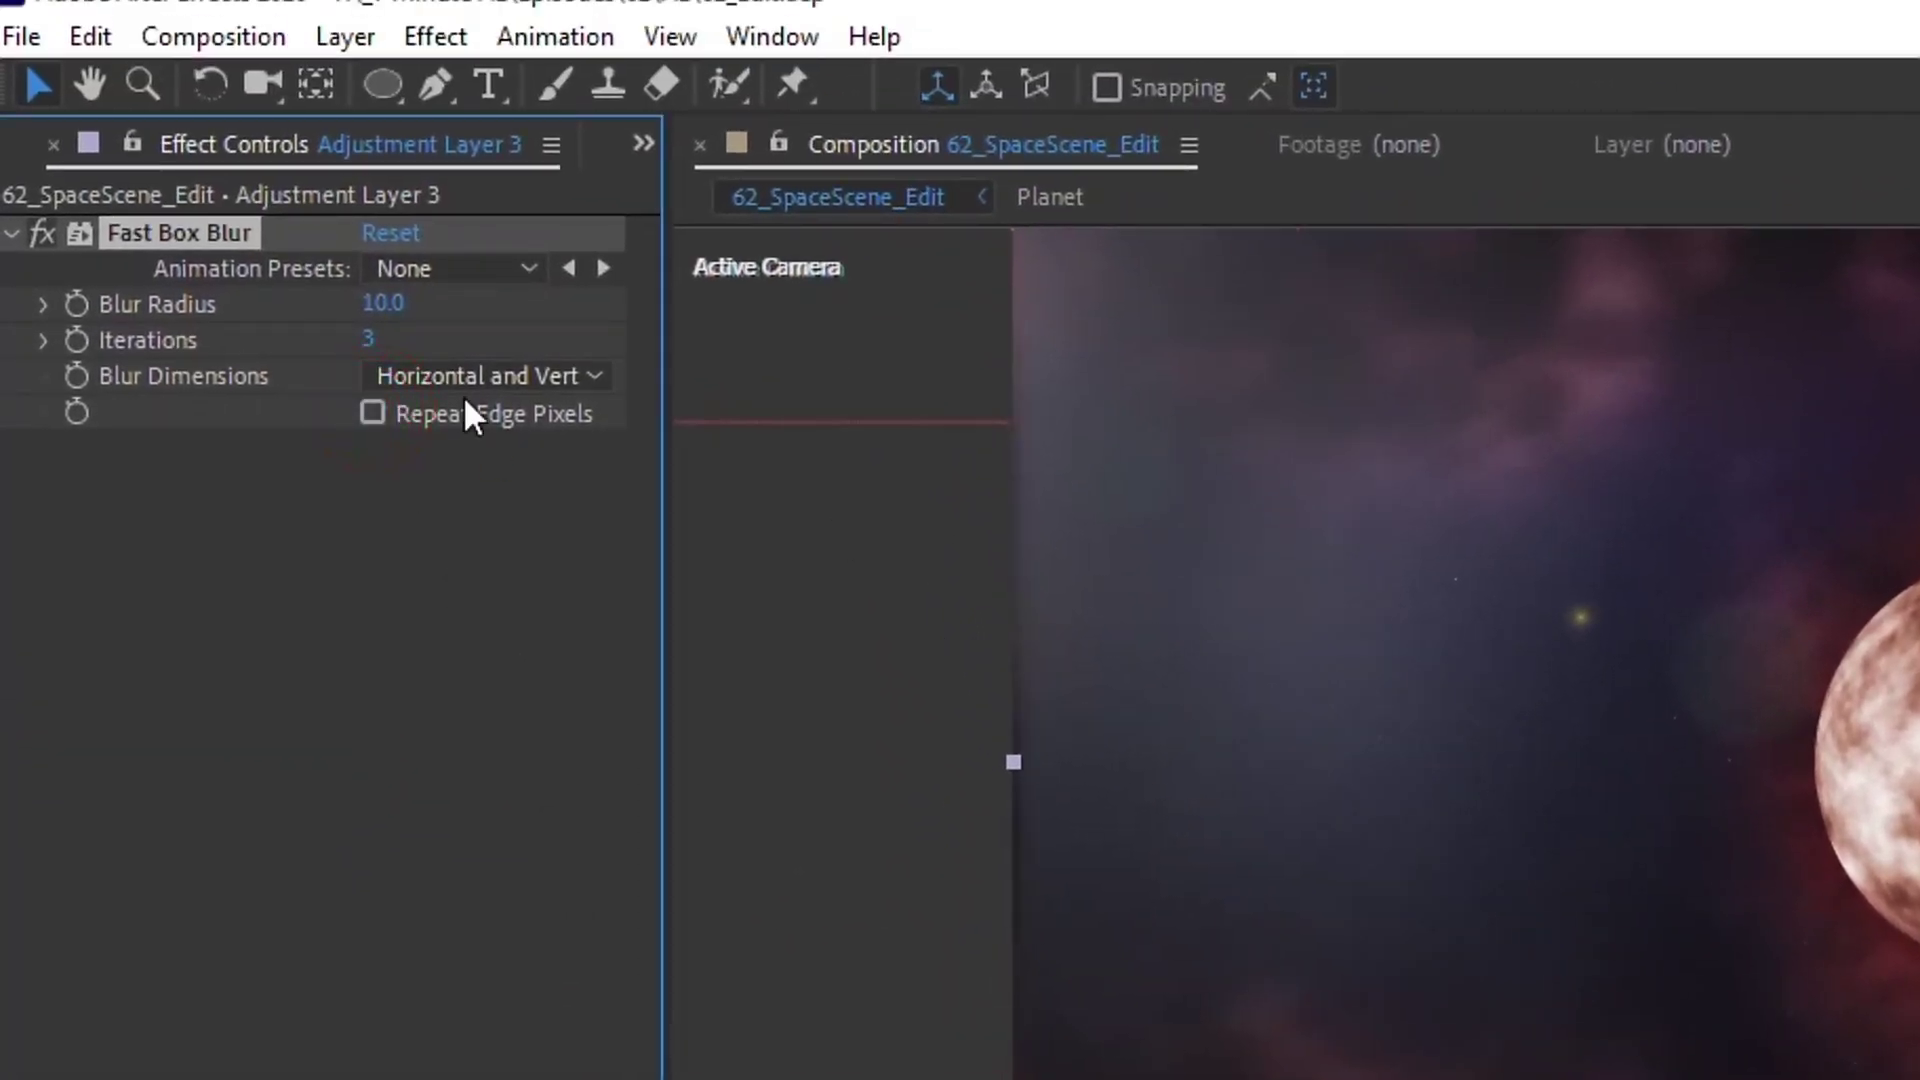
left_click(1155, 755)
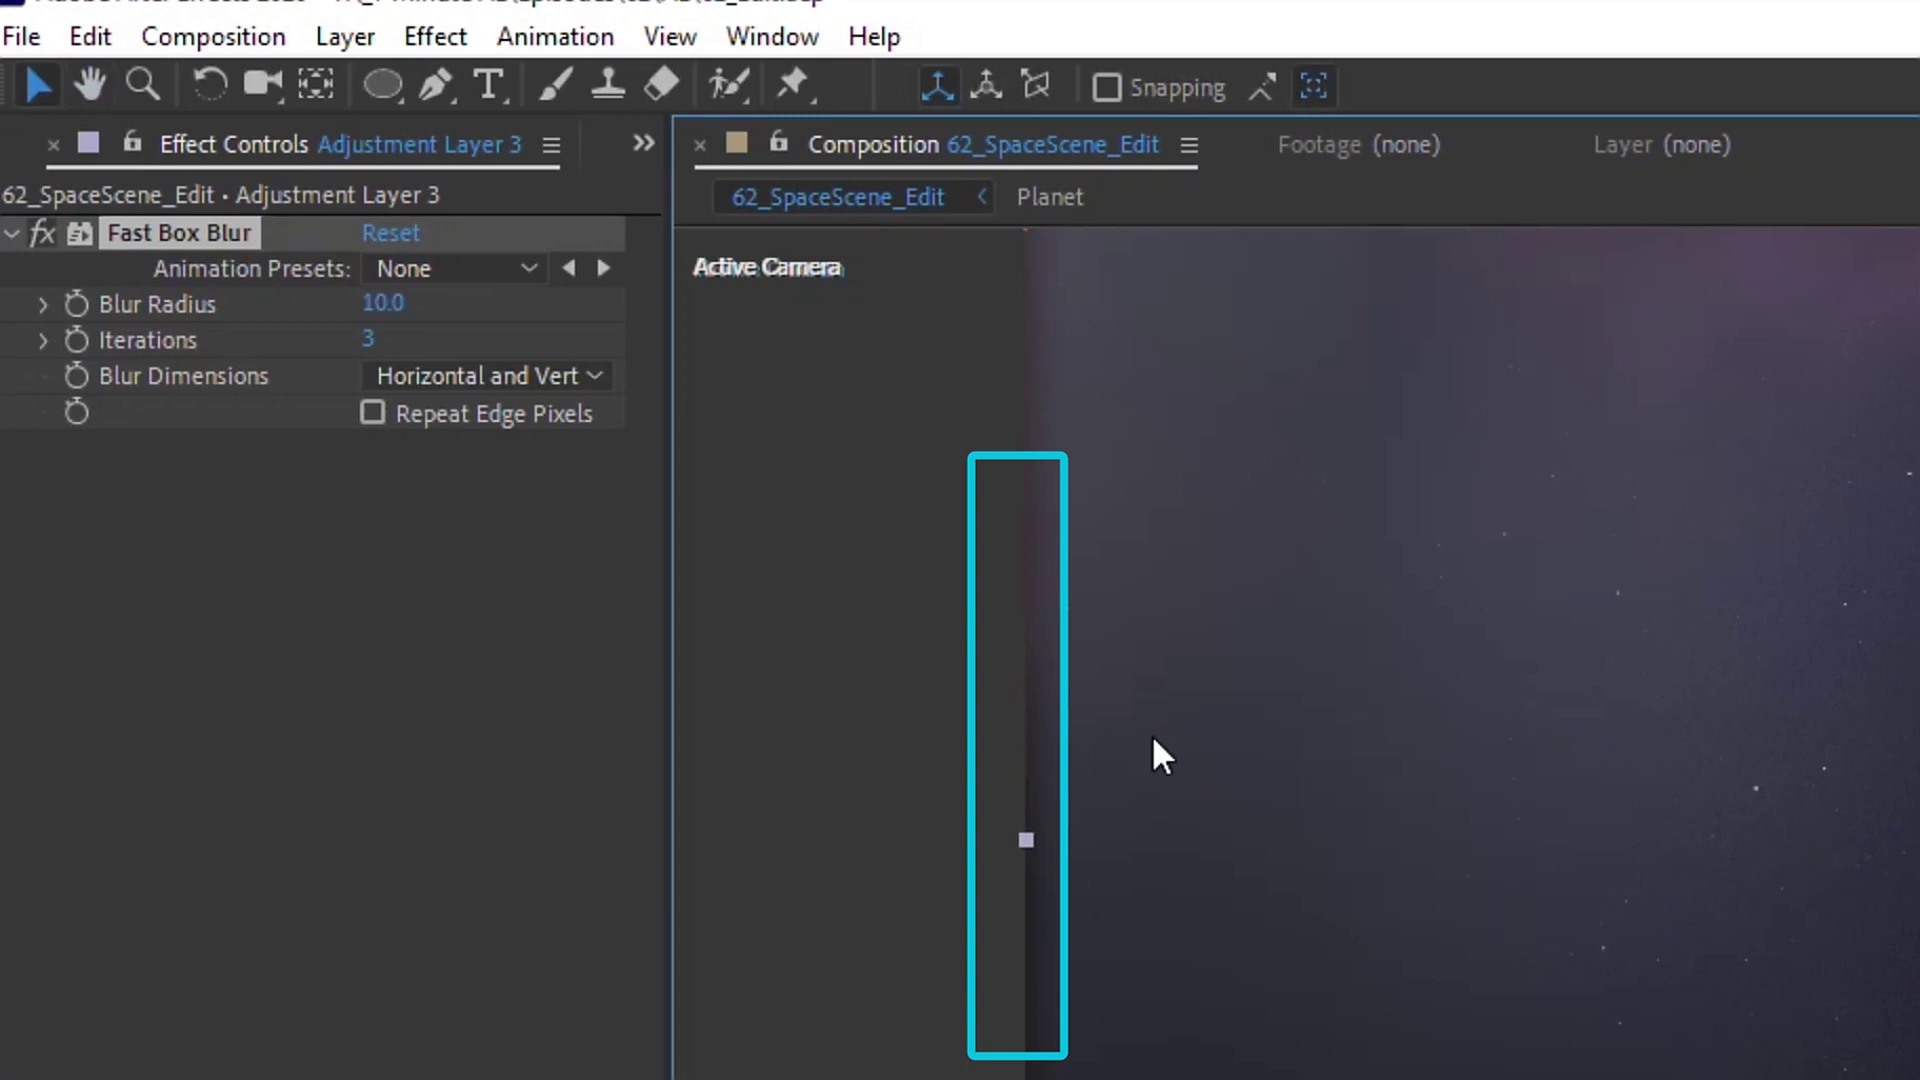
left_click(372, 413)
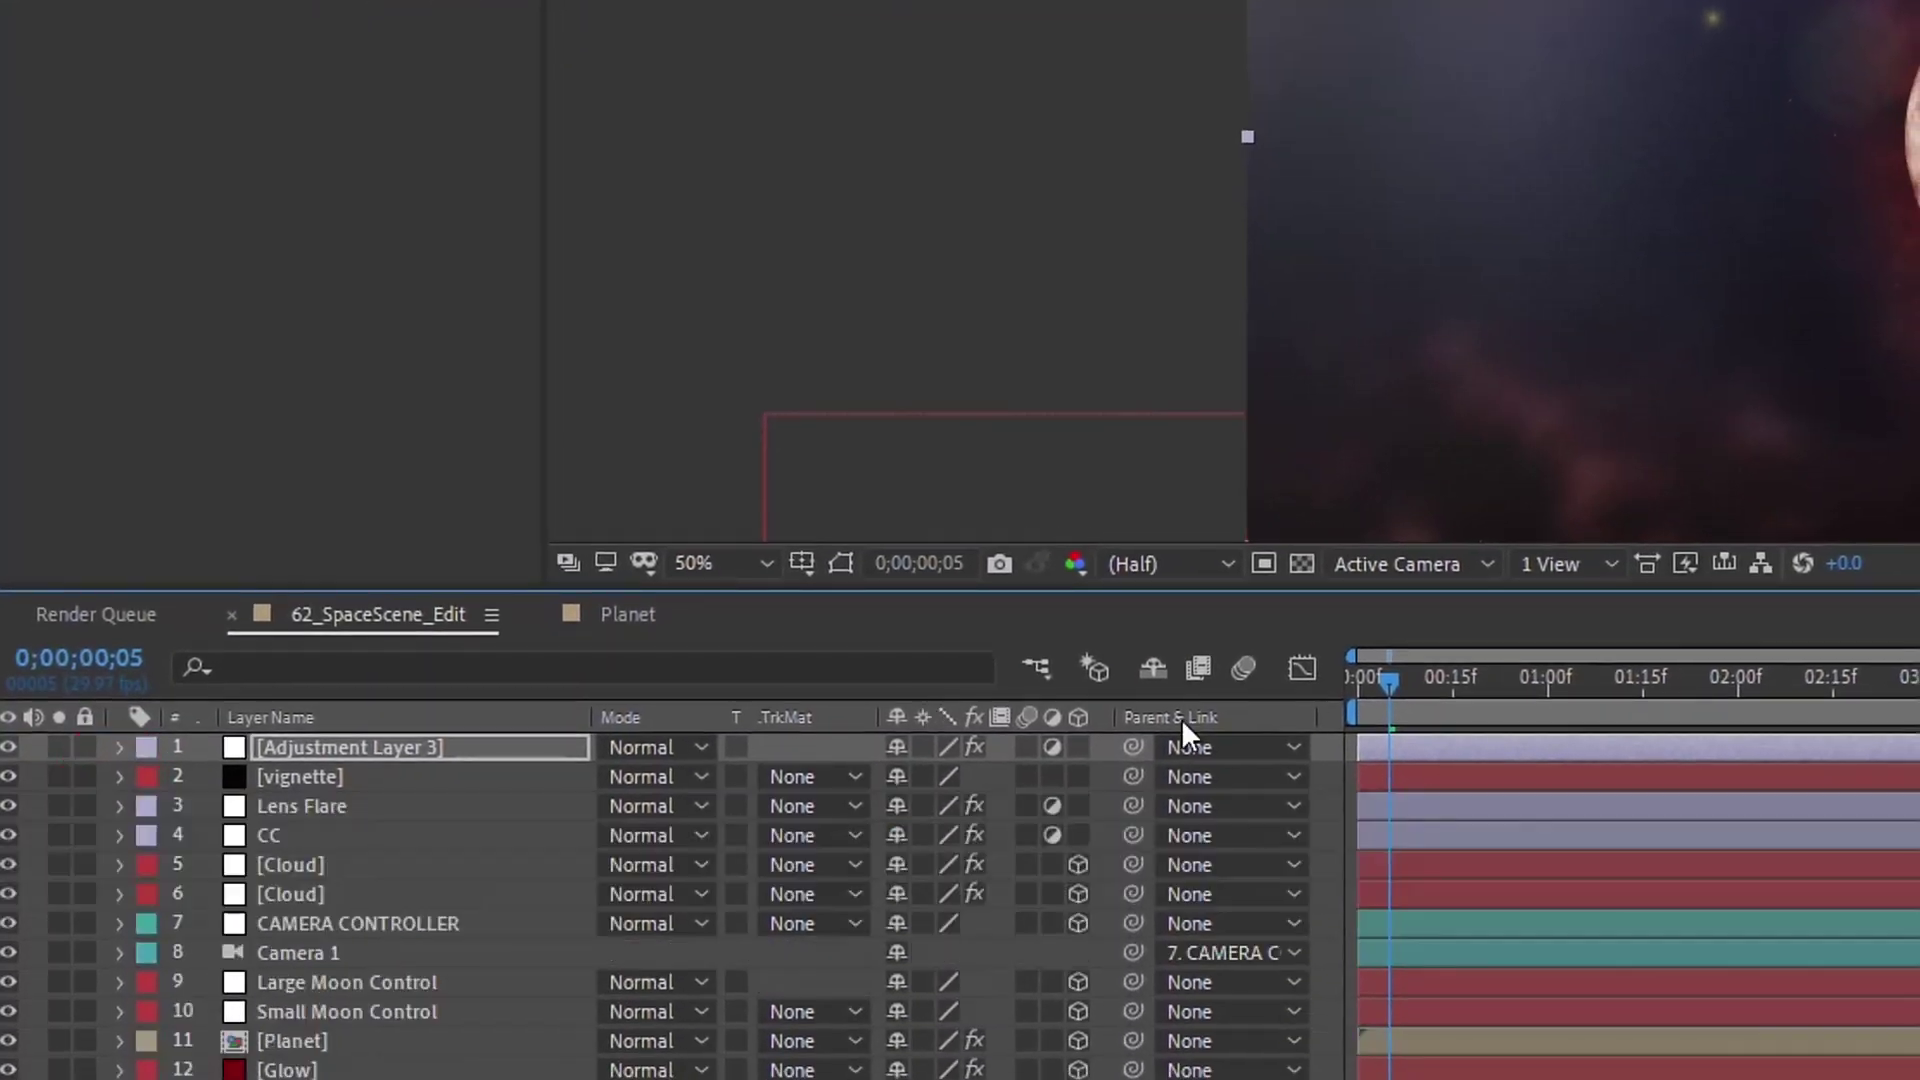
Step: Return to the first frame and move CAMERA CONTROLLER and Camera 1 together above all other layers
left_click_drag(1389, 680, 1362, 686)
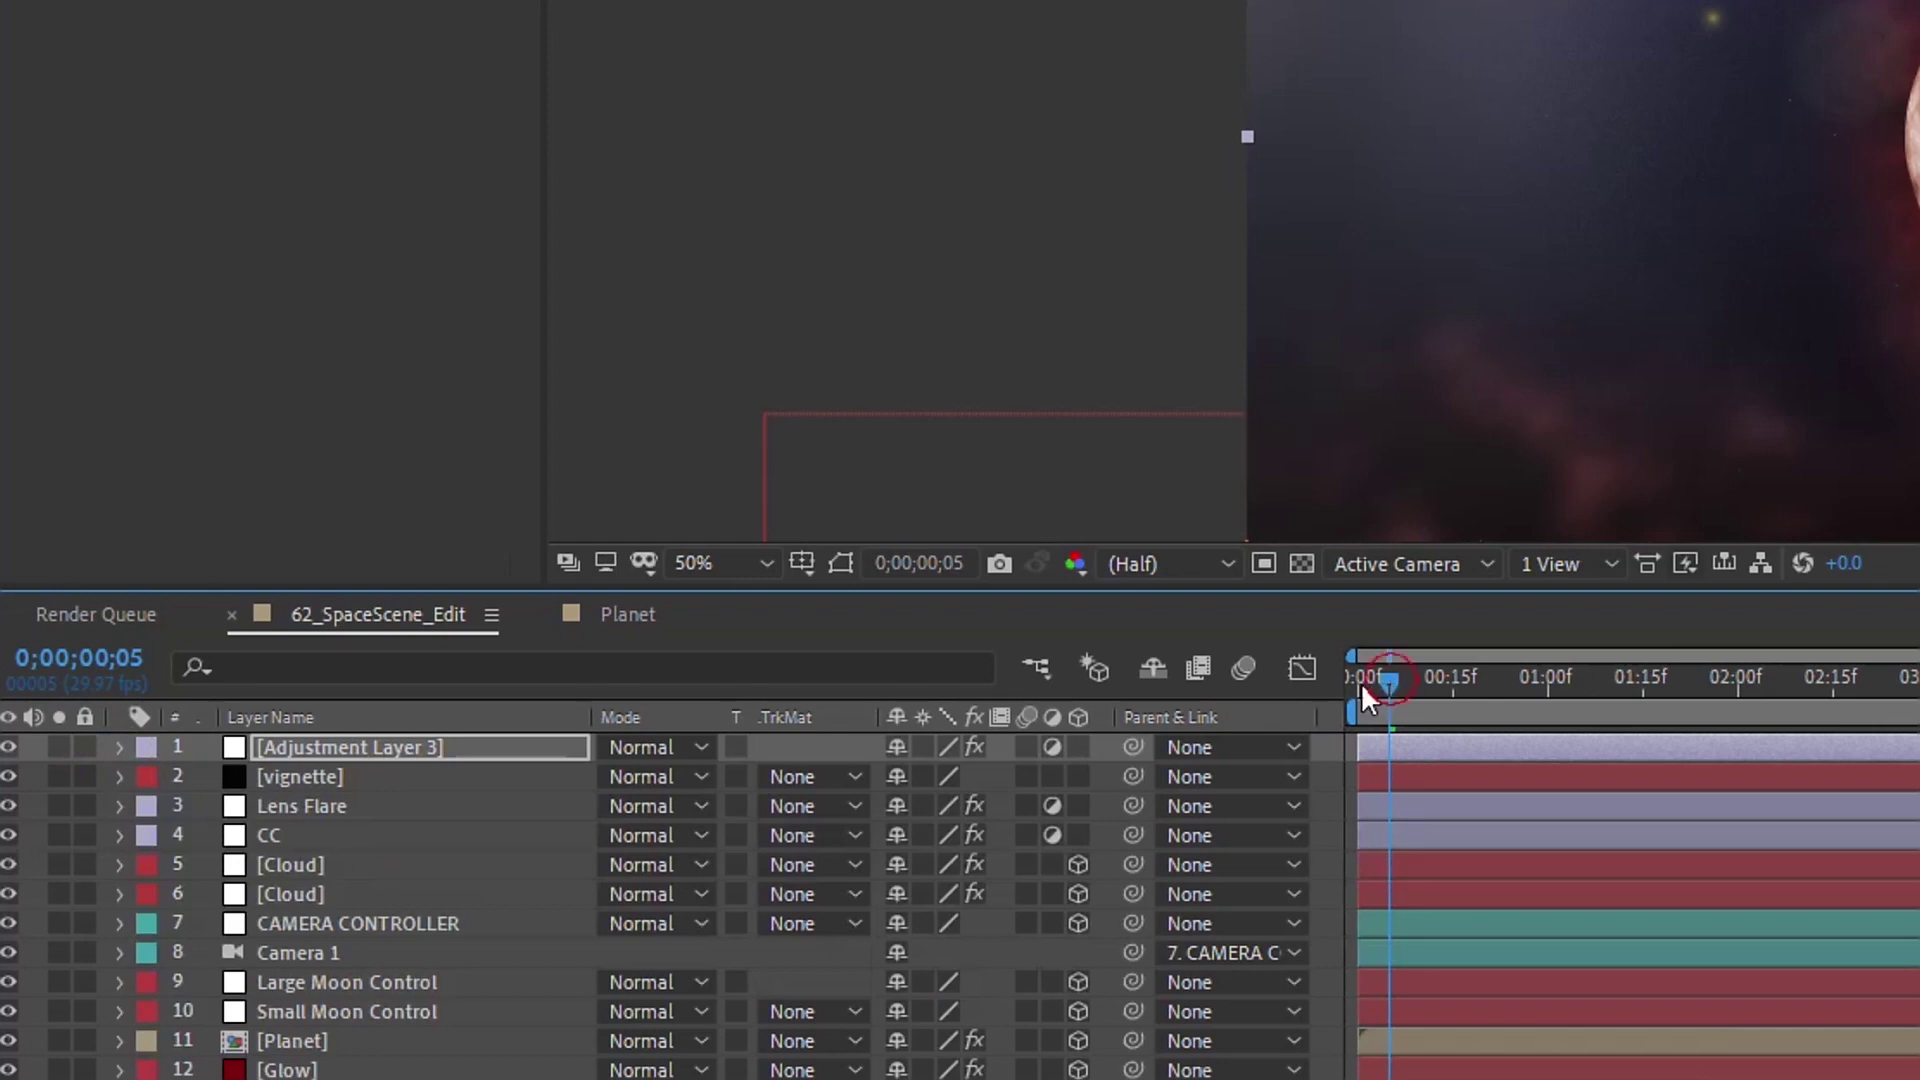
left_click(358, 920)
left_click(297, 948, "shift")
left_click_drag(291, 926, 310, 745)
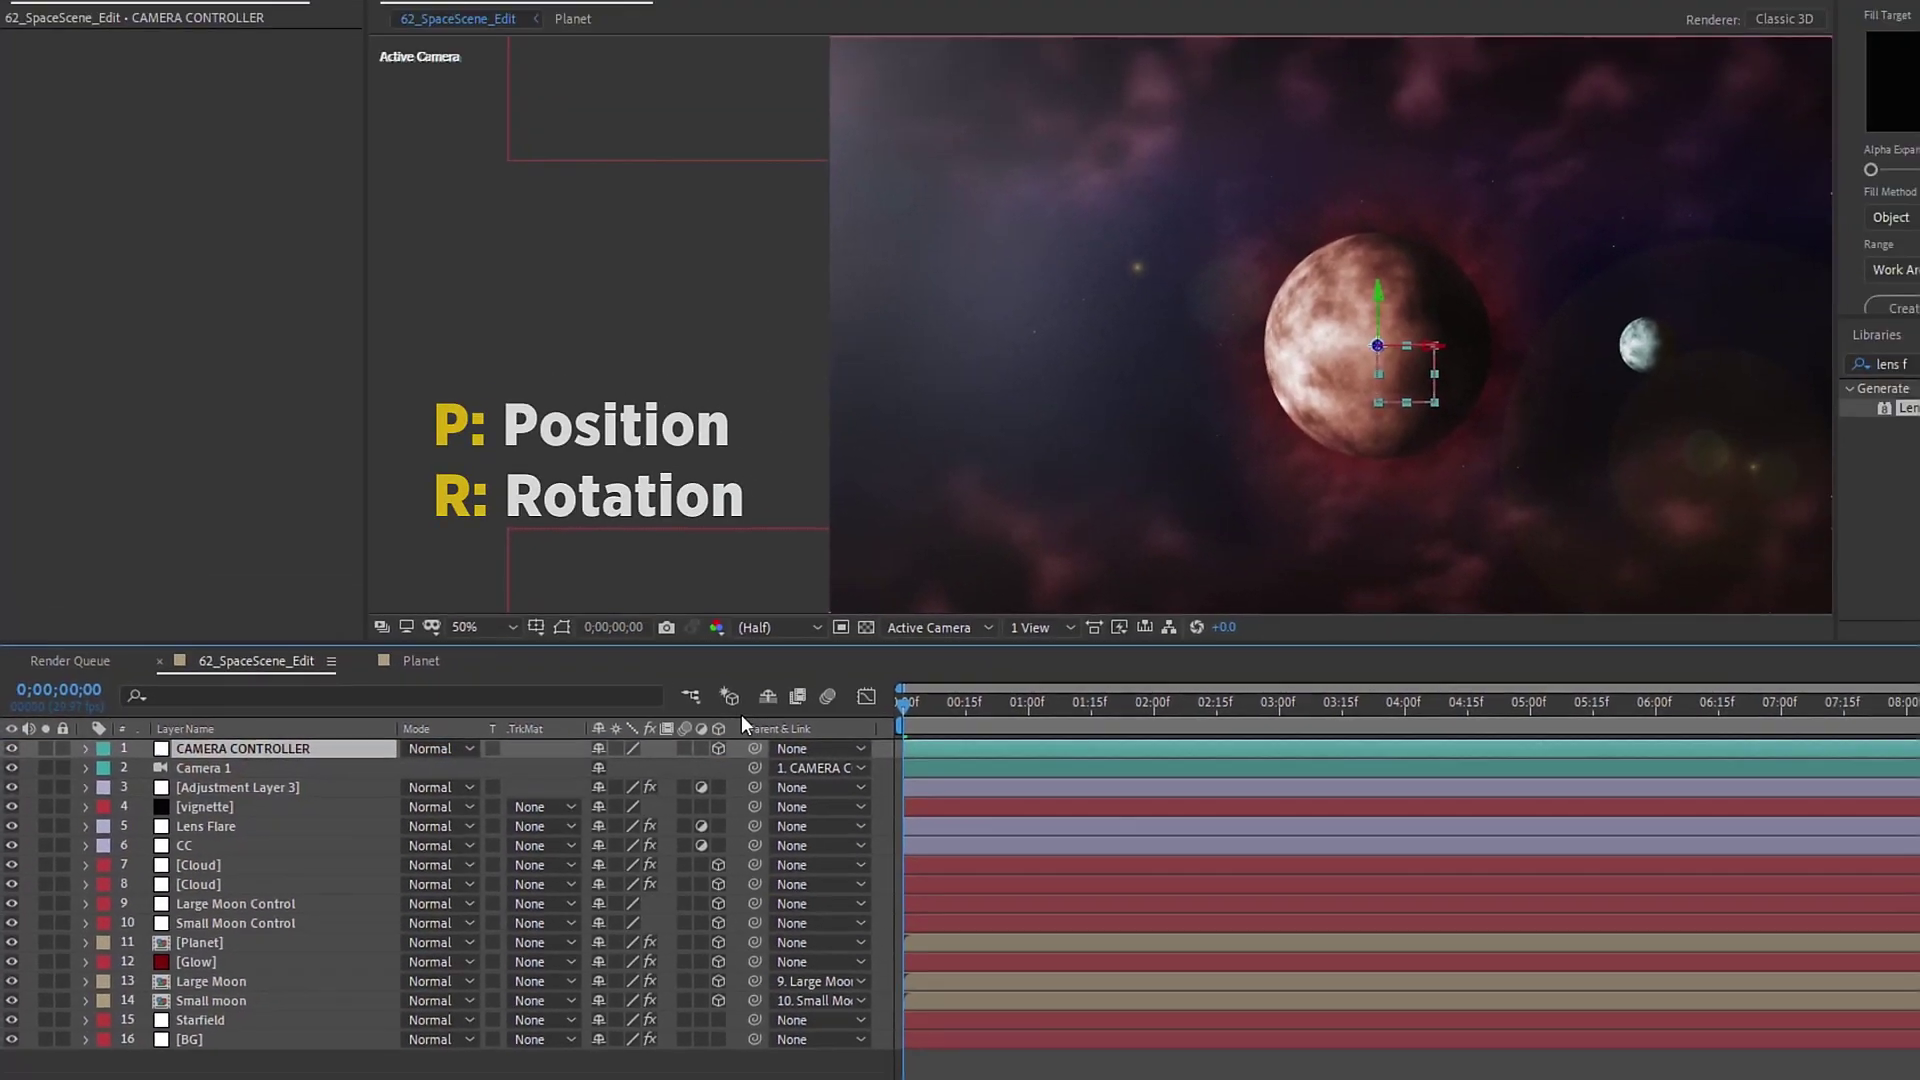
Step: Keyframe CAMERA CONTROLLER's Position and Z Rotation at the first frame, with Z Rotation set to 10°
key("p")
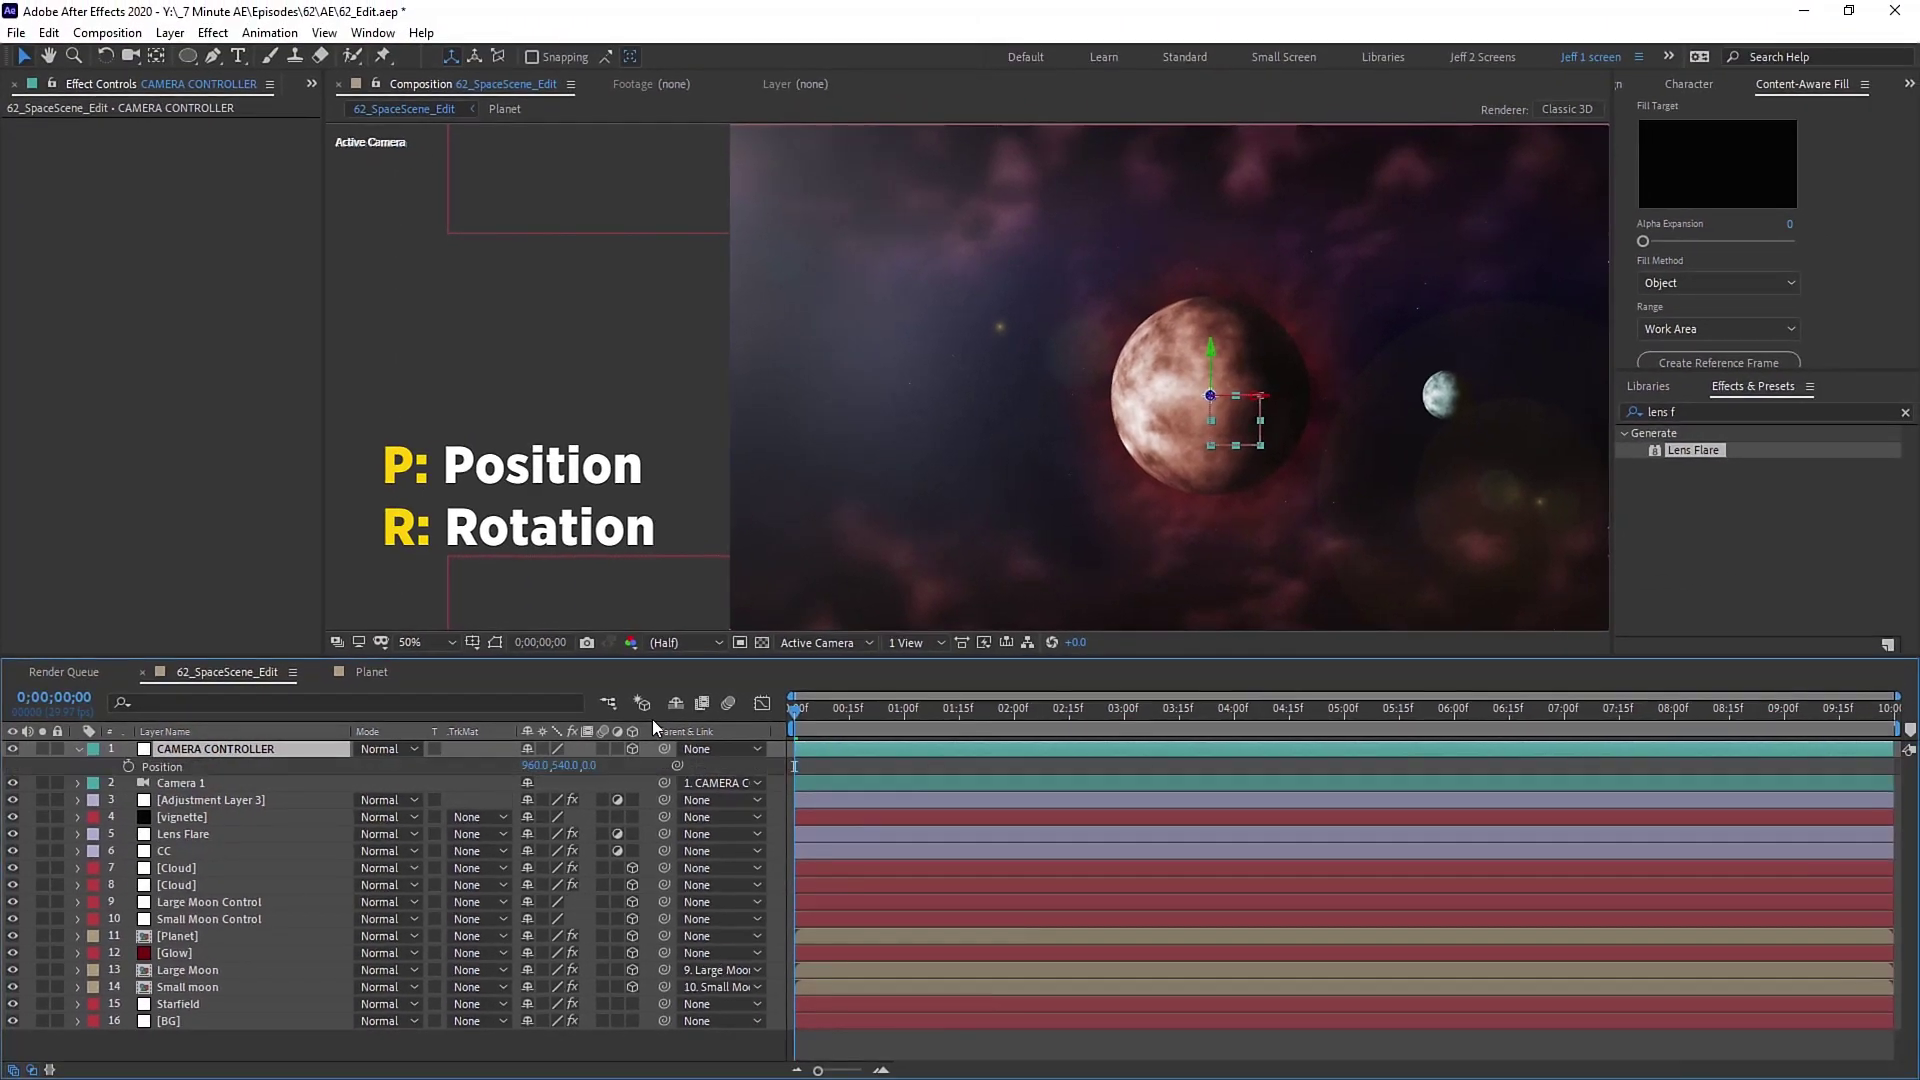
key("shift+r")
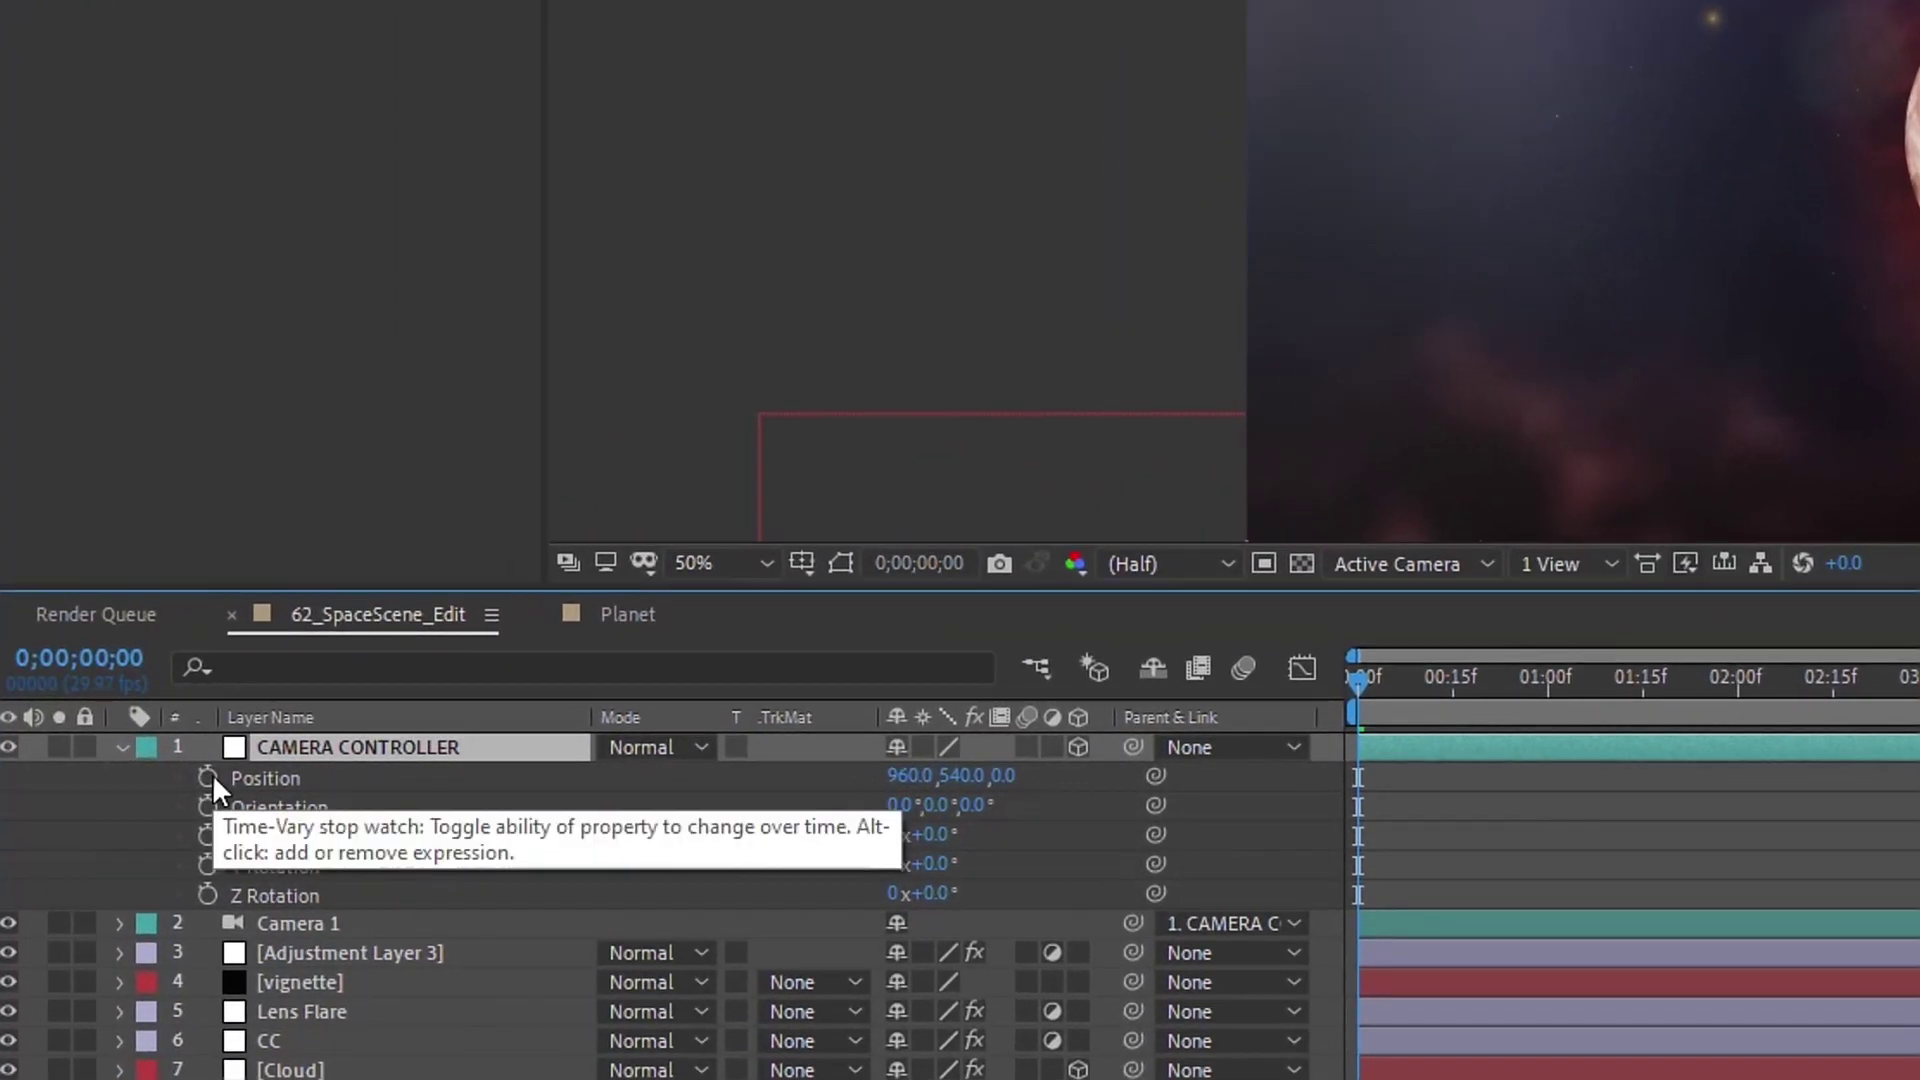
left_click(151, 769)
left_click(207, 896)
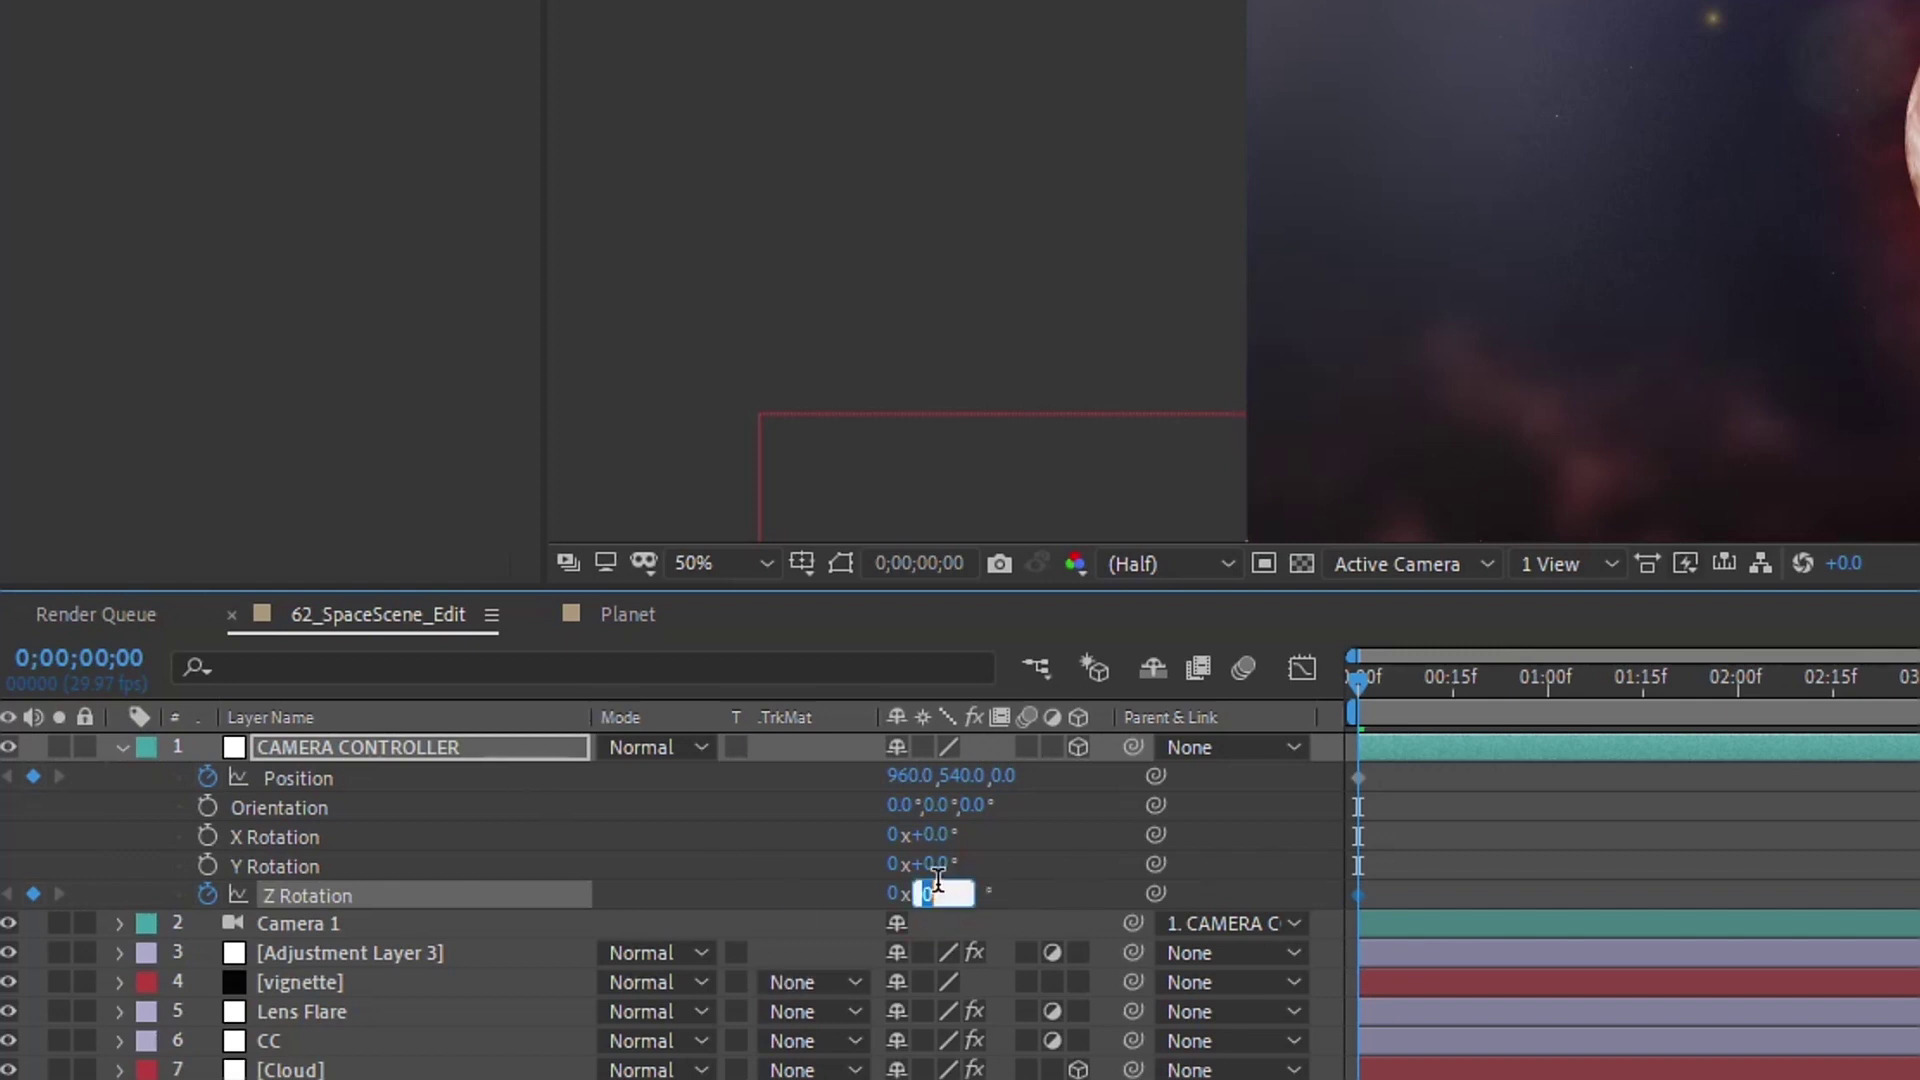
left_click(1217, 805)
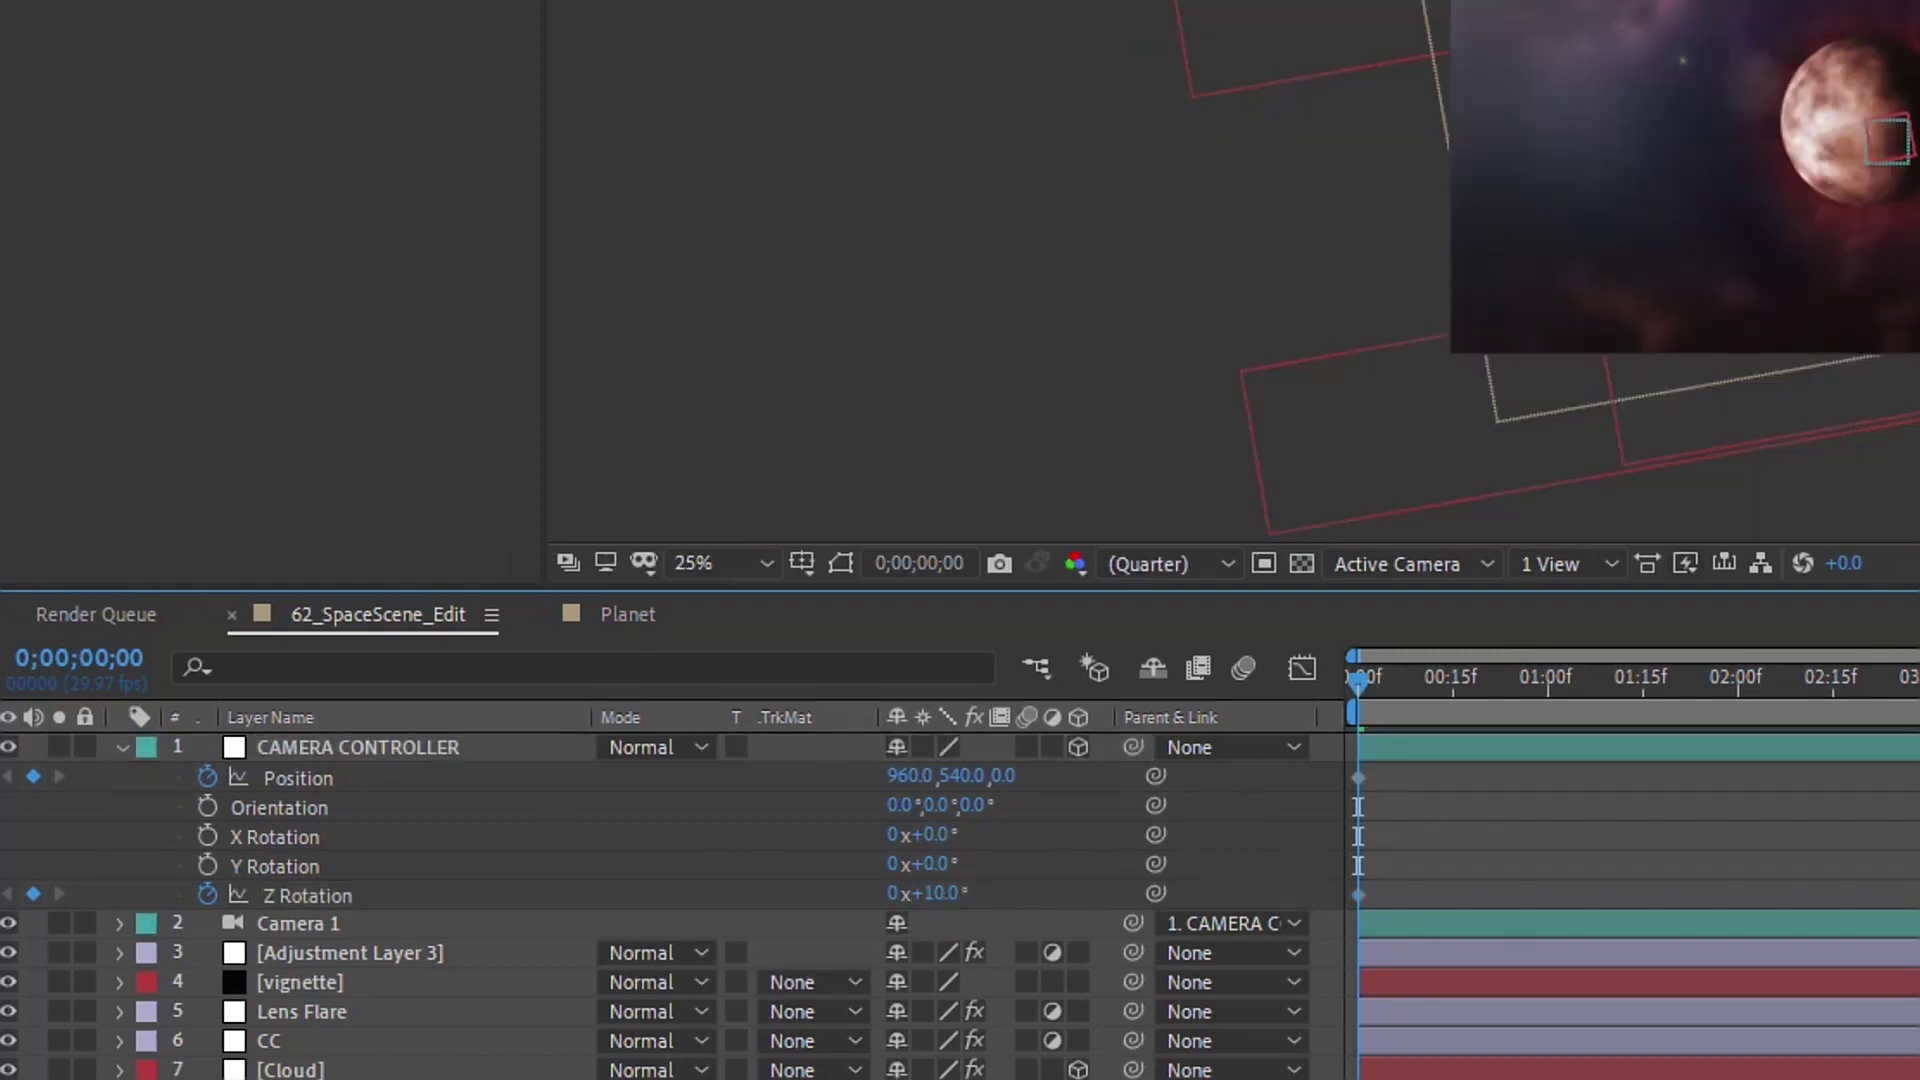
Step: At 0;00;09;29, set CAMERA CONTROLLER's Z position to 650 and its Z Rotation to -15°
key("space")
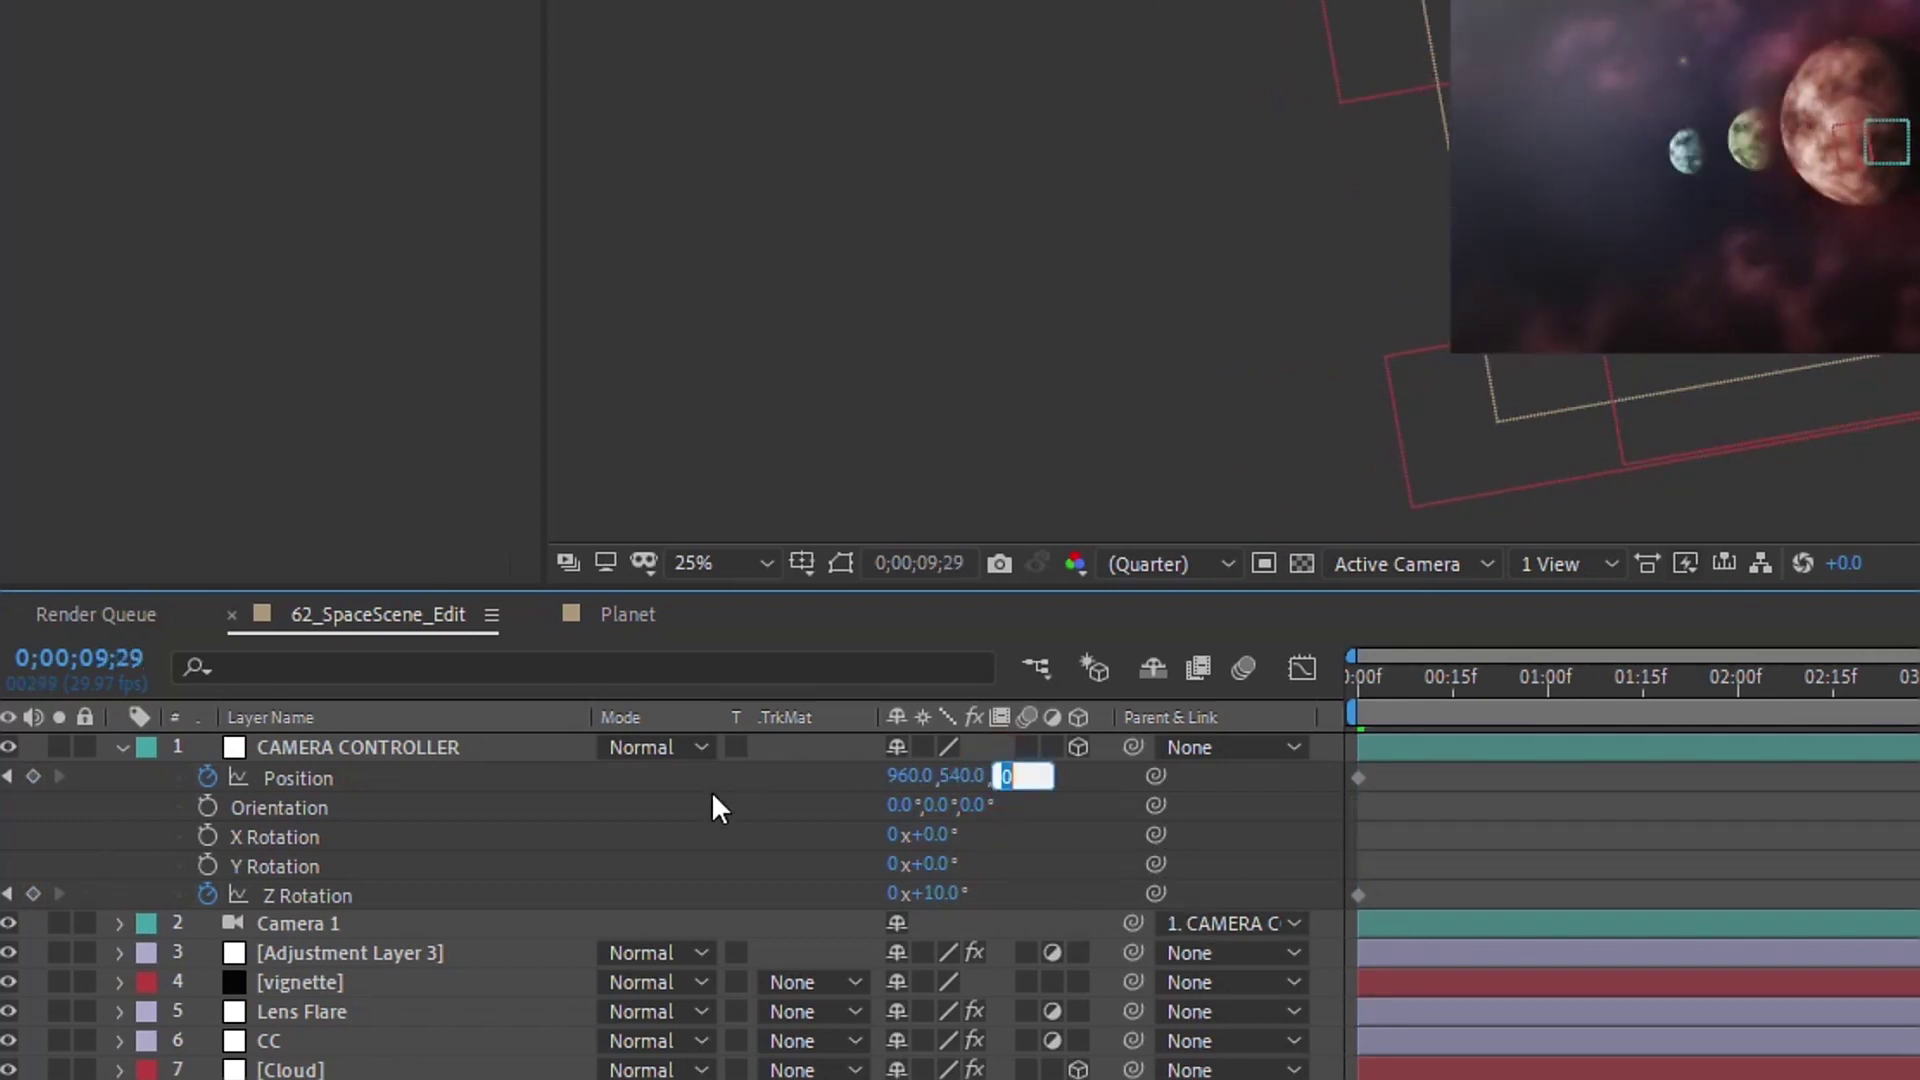
type("650")
key("Return")
left_click(943, 892)
type("15")
key("Return")
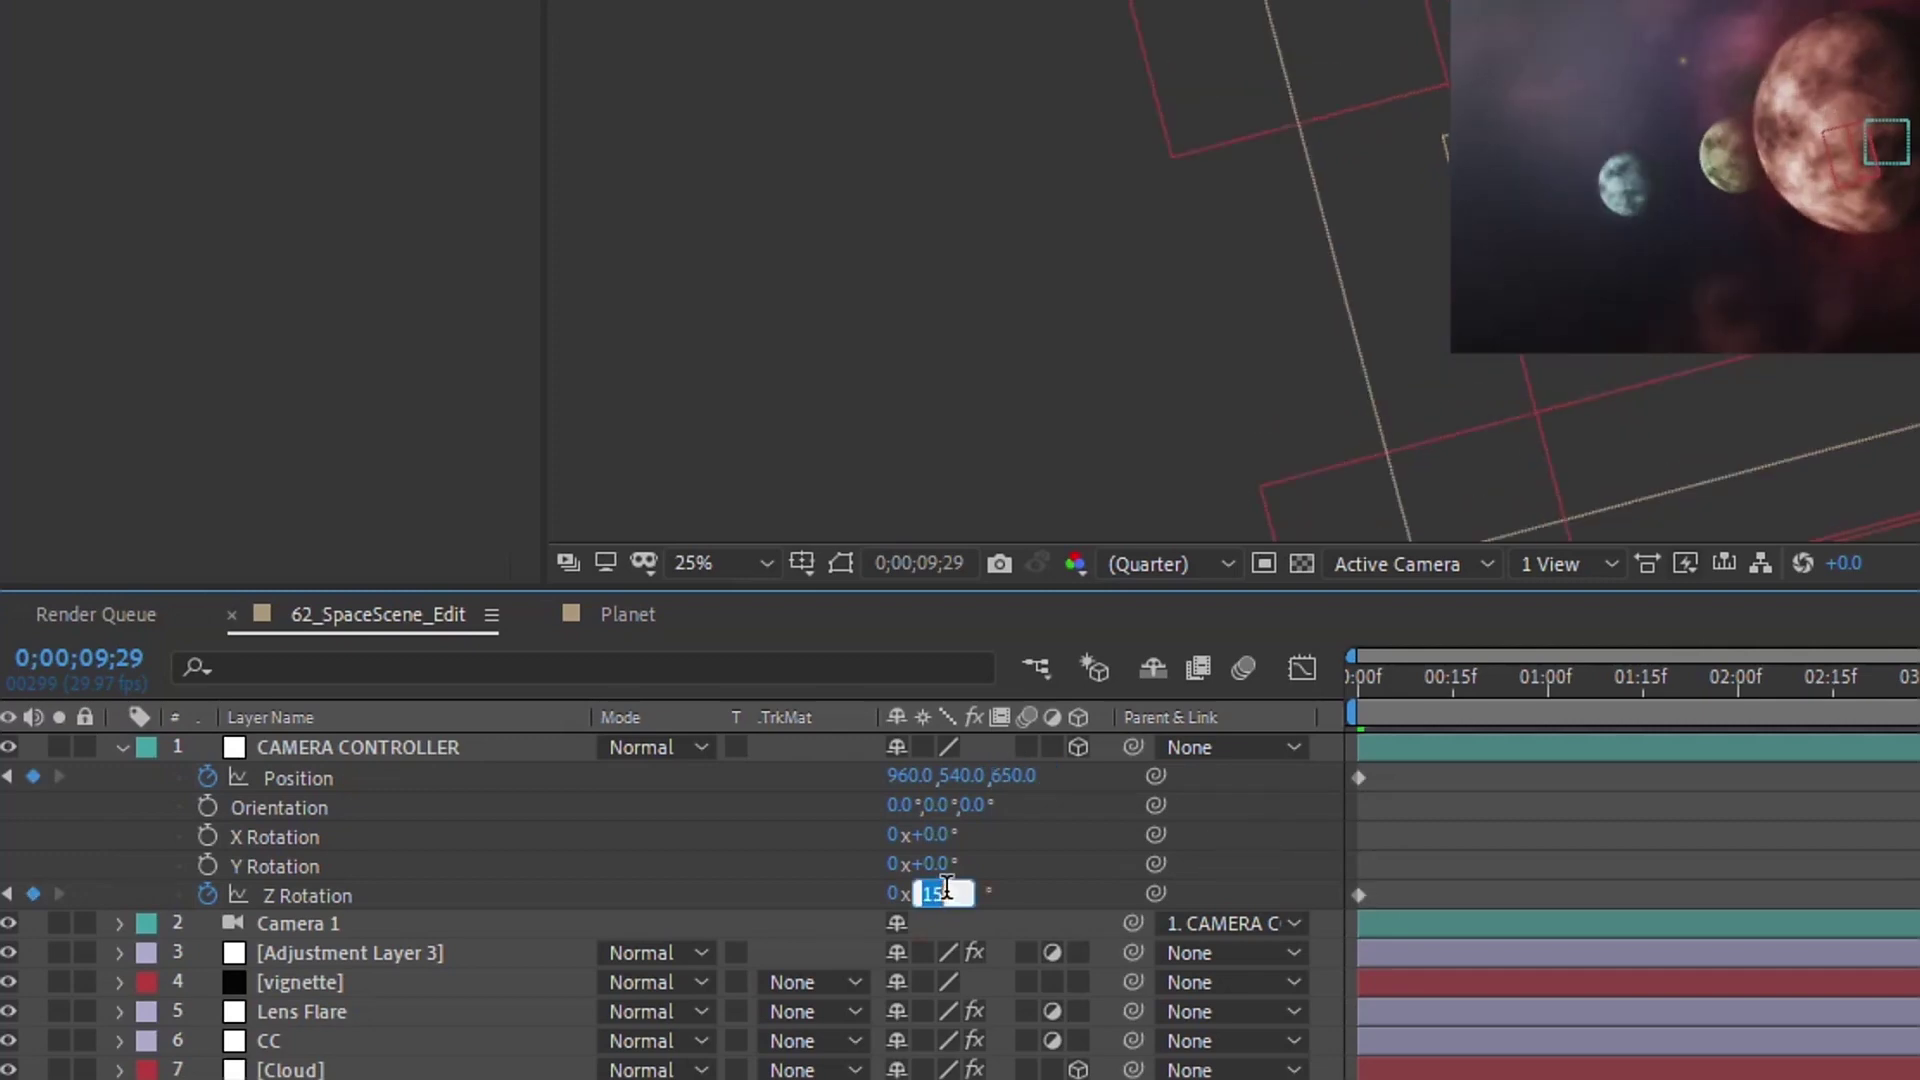
type("-15")
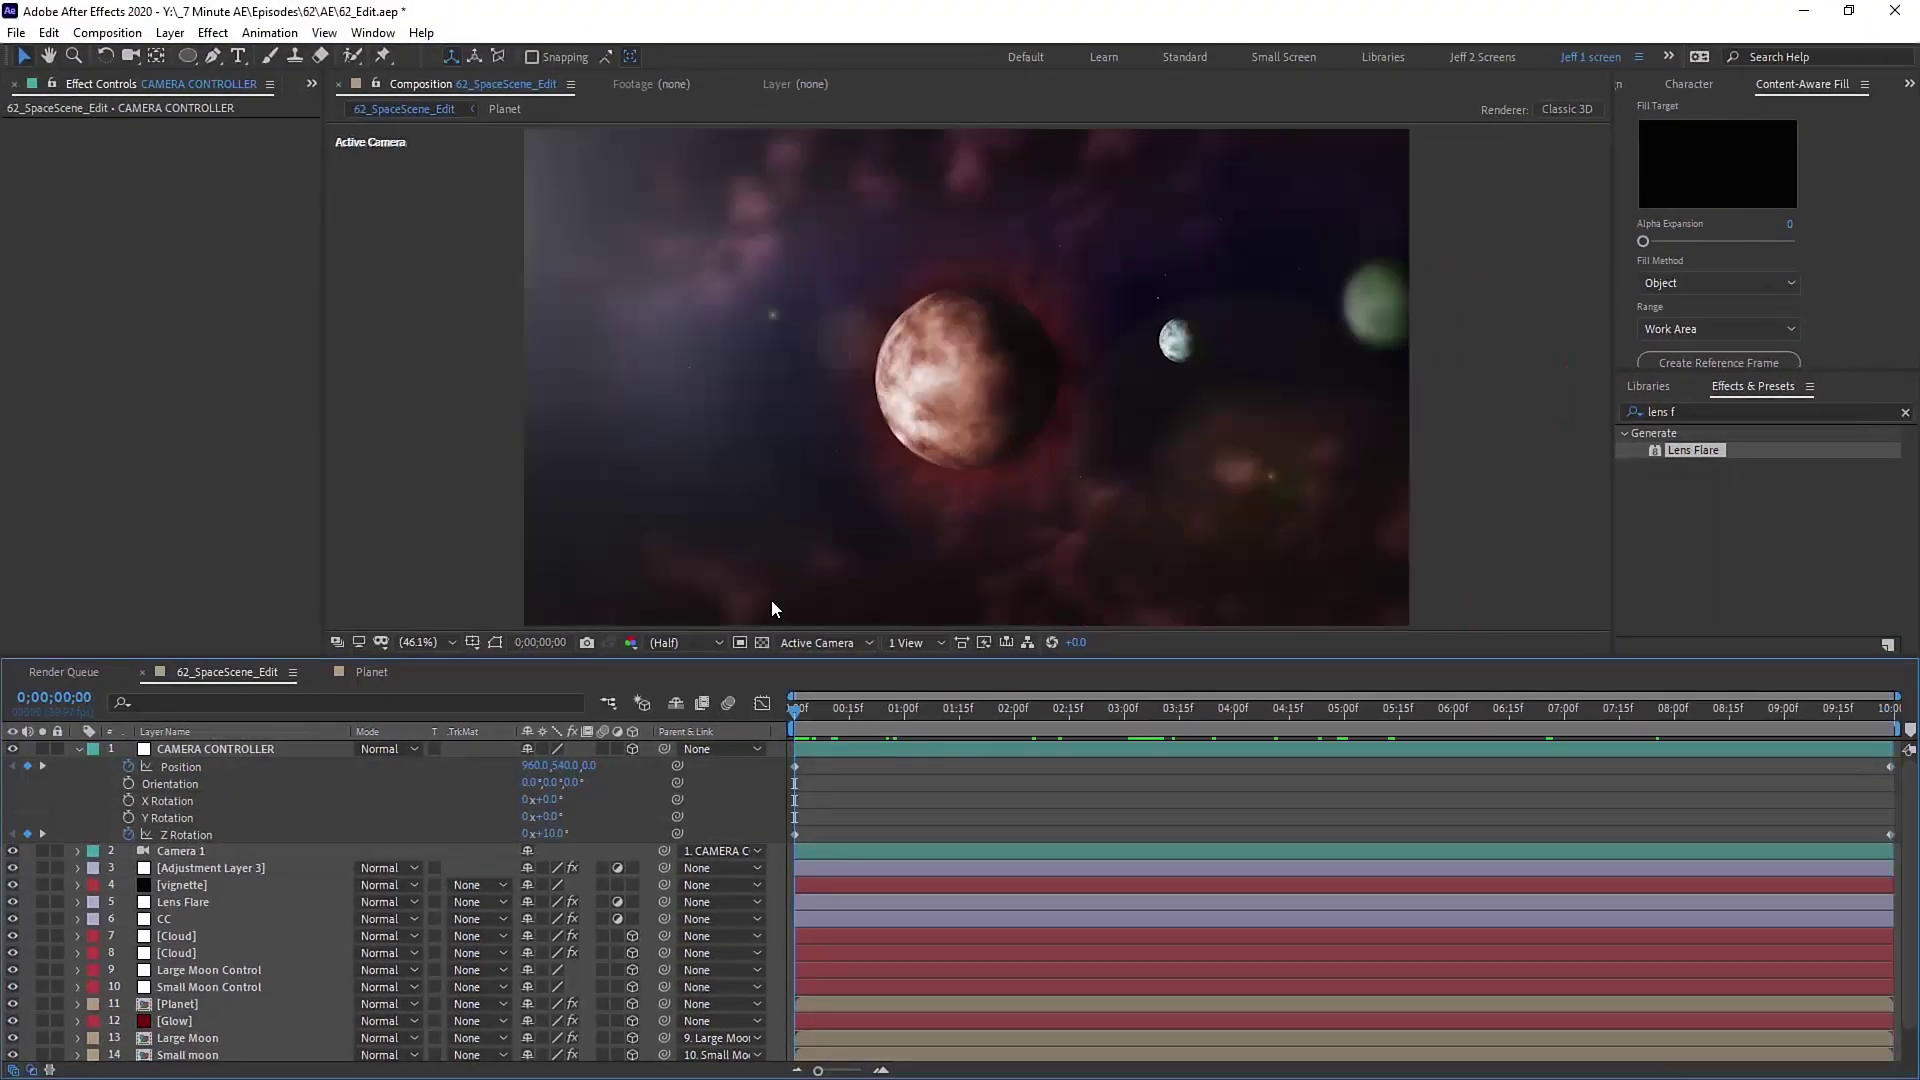
Step: Steepen the S-shaped RGB curve on the CC layer for stronger contrast, comparing the scene with the layer hidden
left_click(168, 918)
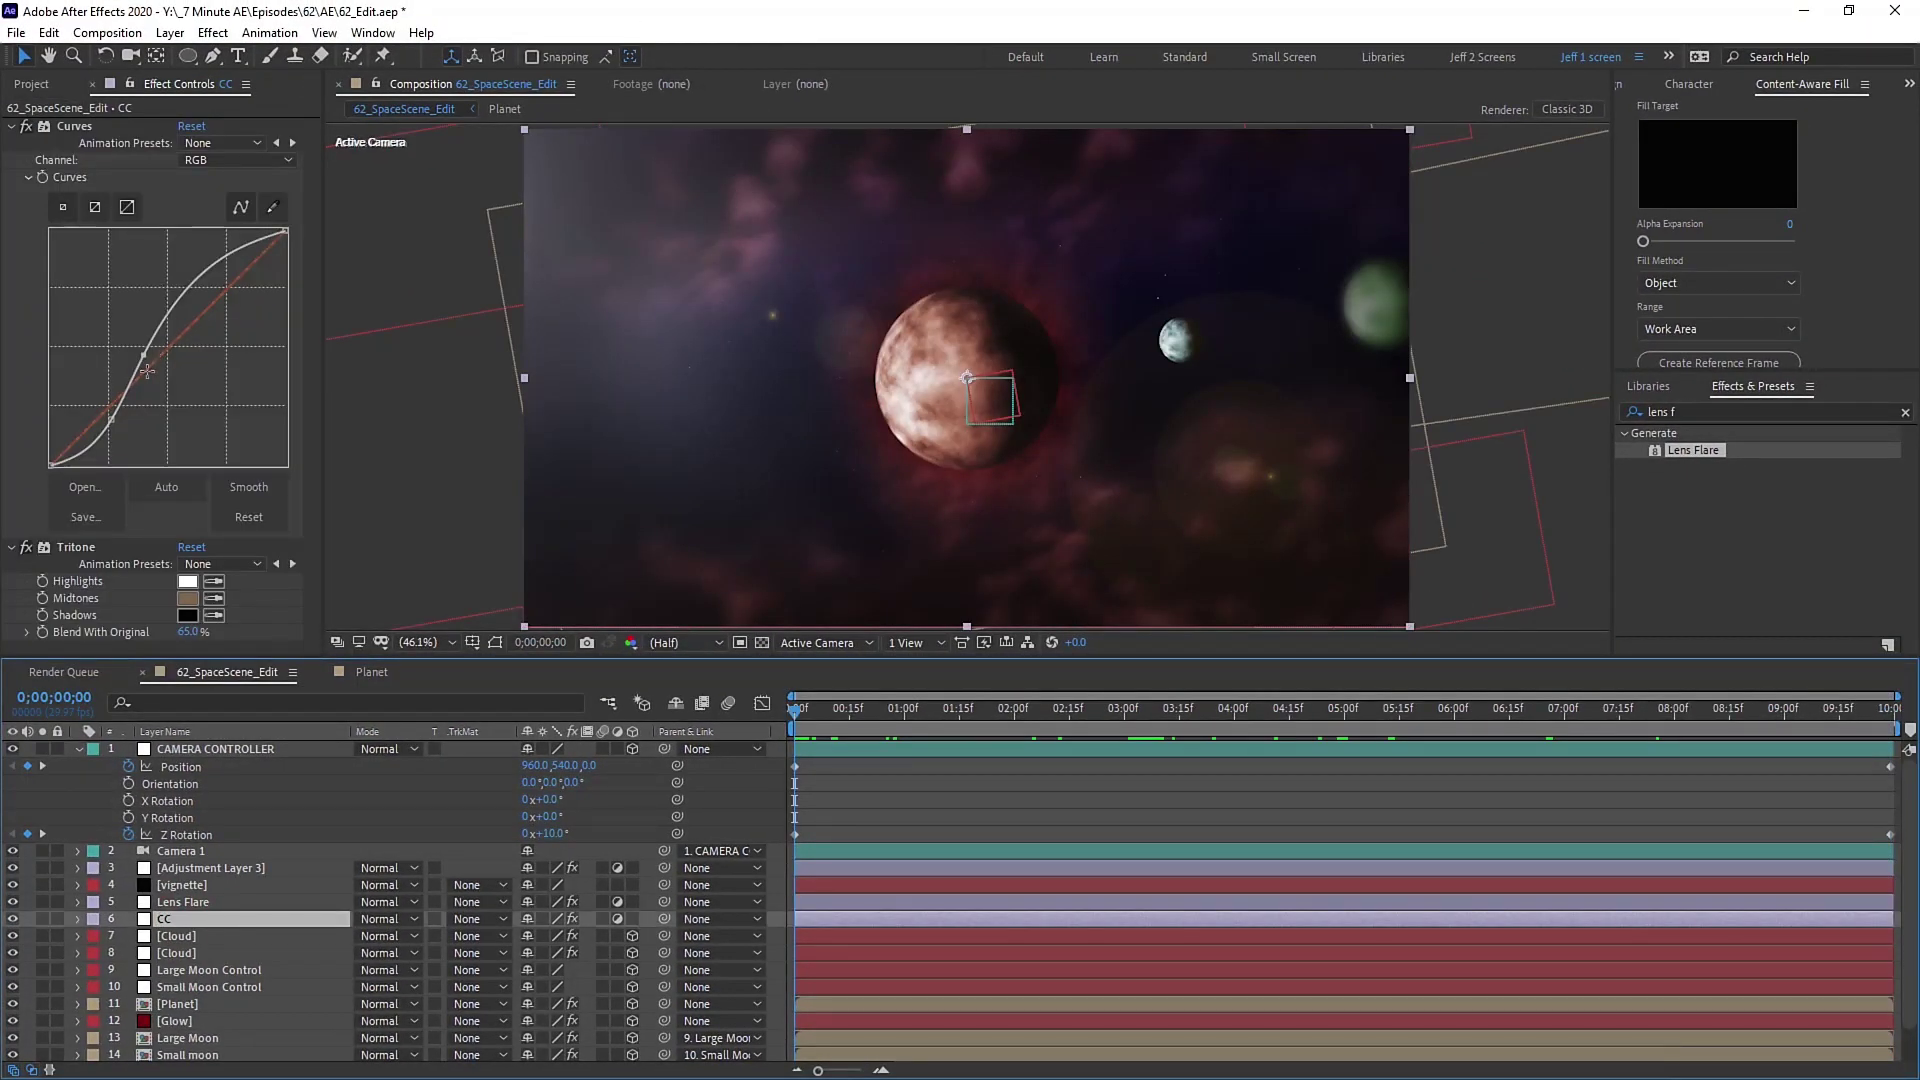
left_click_drag(143, 356, 148, 357)
left_click_drag(111, 419, 115, 425)
key("ctrl+alt+shift+v")
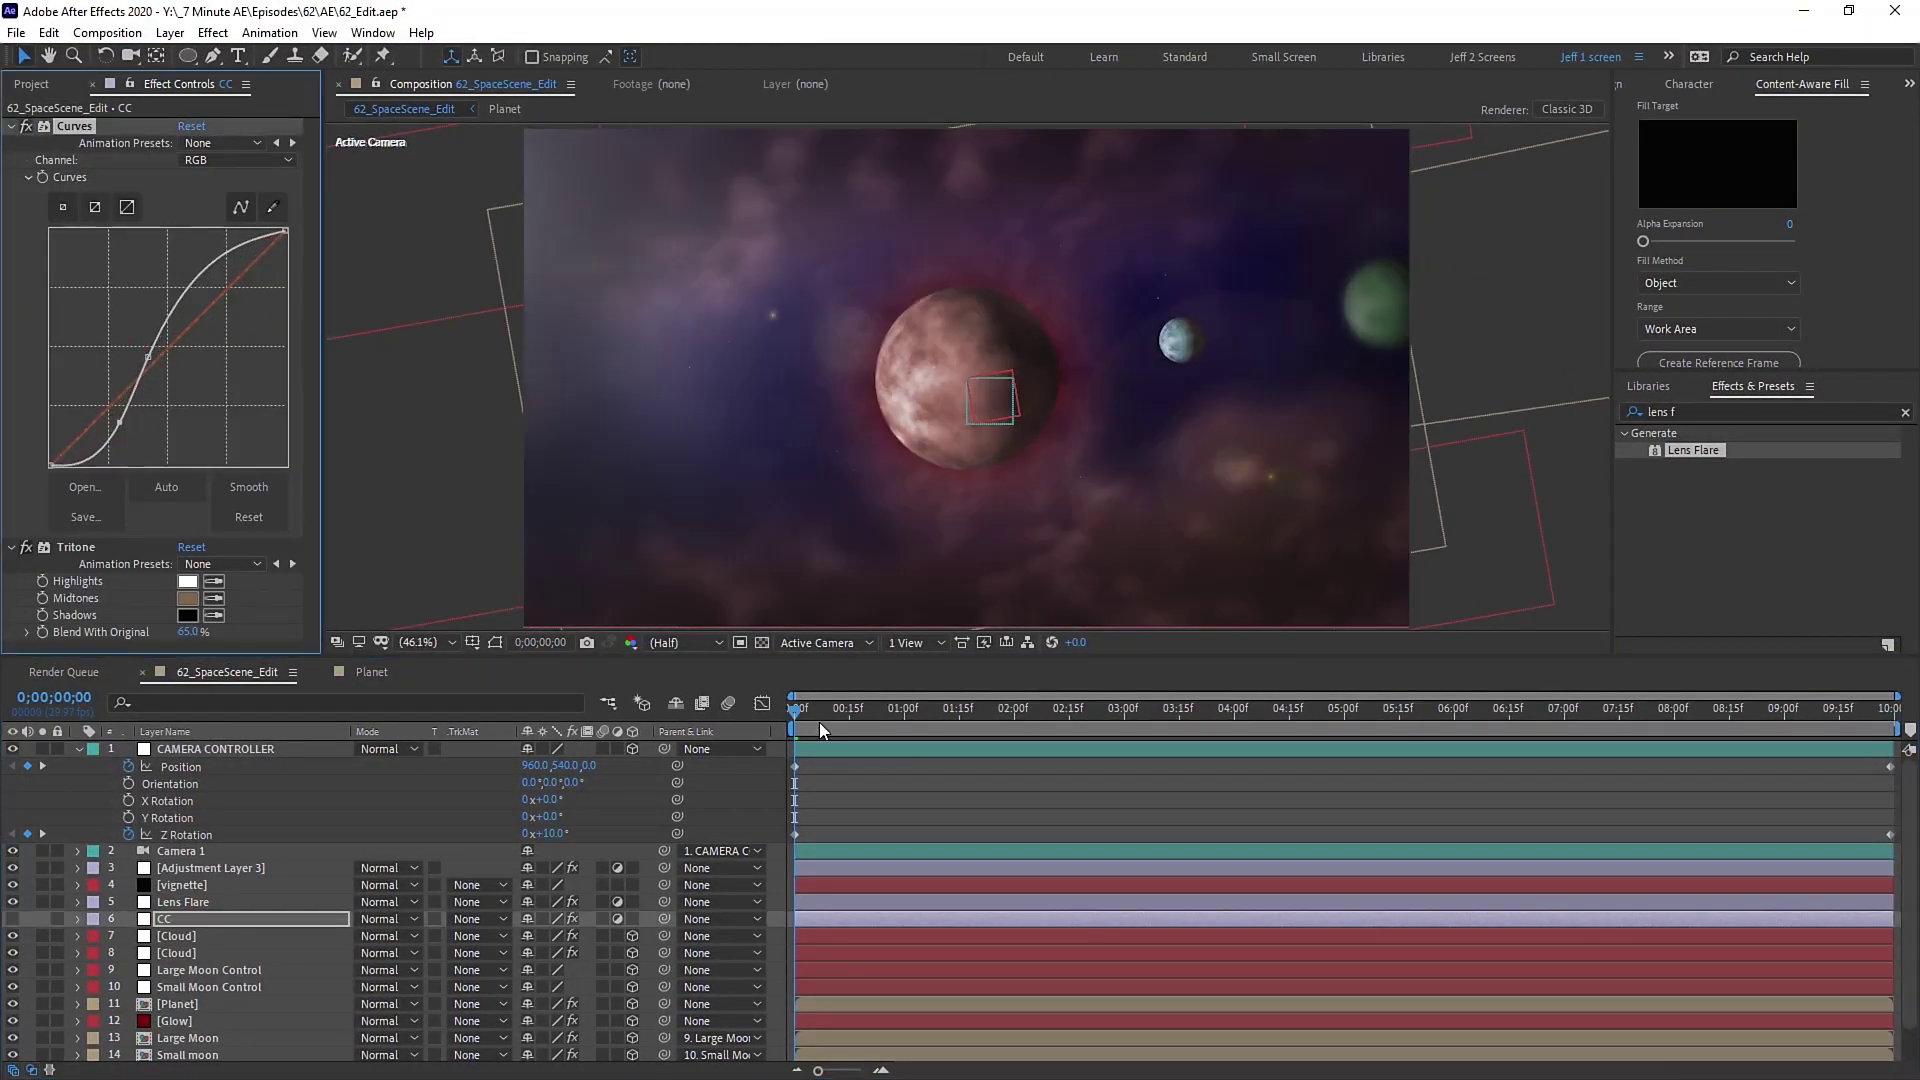
left_click_drag(822, 731, 843, 731)
left_click_drag(148, 357, 166, 370)
left_click(13, 919)
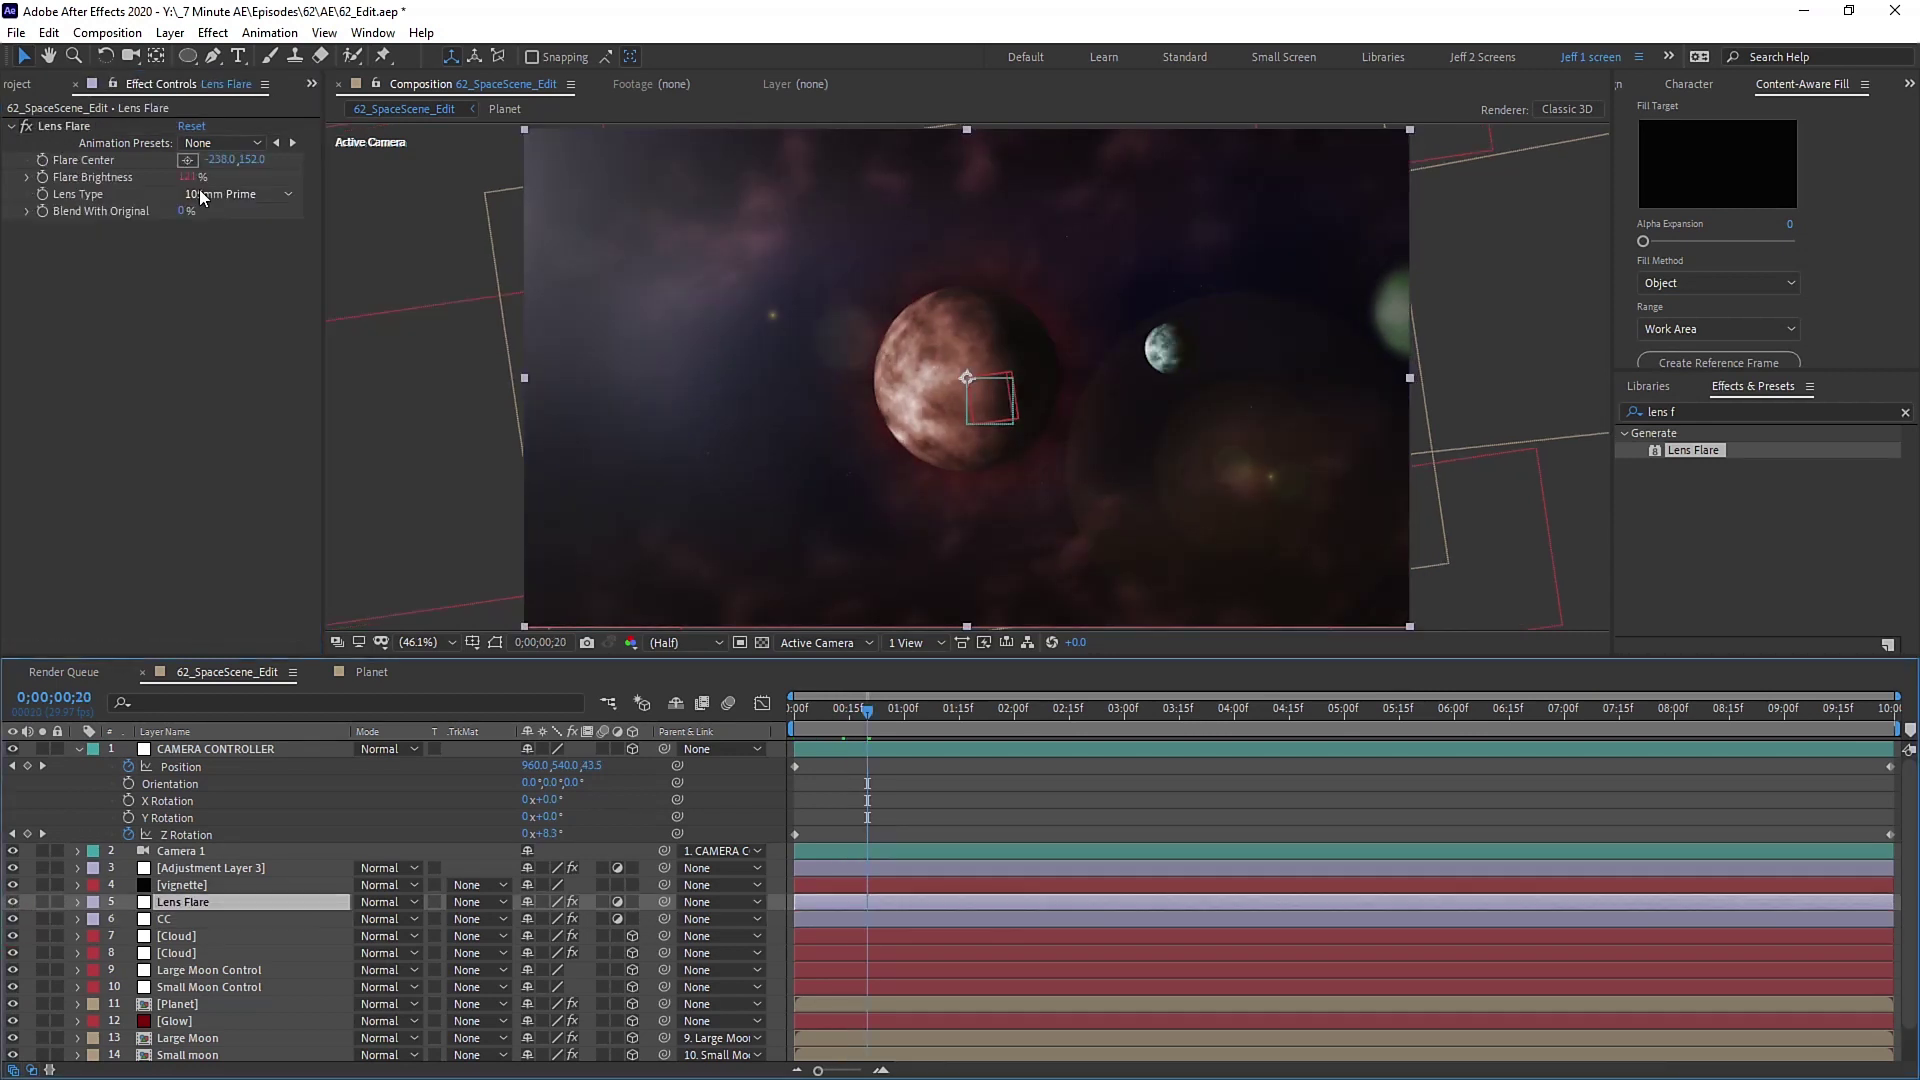
Step: Set the Lens Flare layer's Flare Brightness to 140% and check the flare at another frame
left_click(187, 176)
type("140")
key("Return")
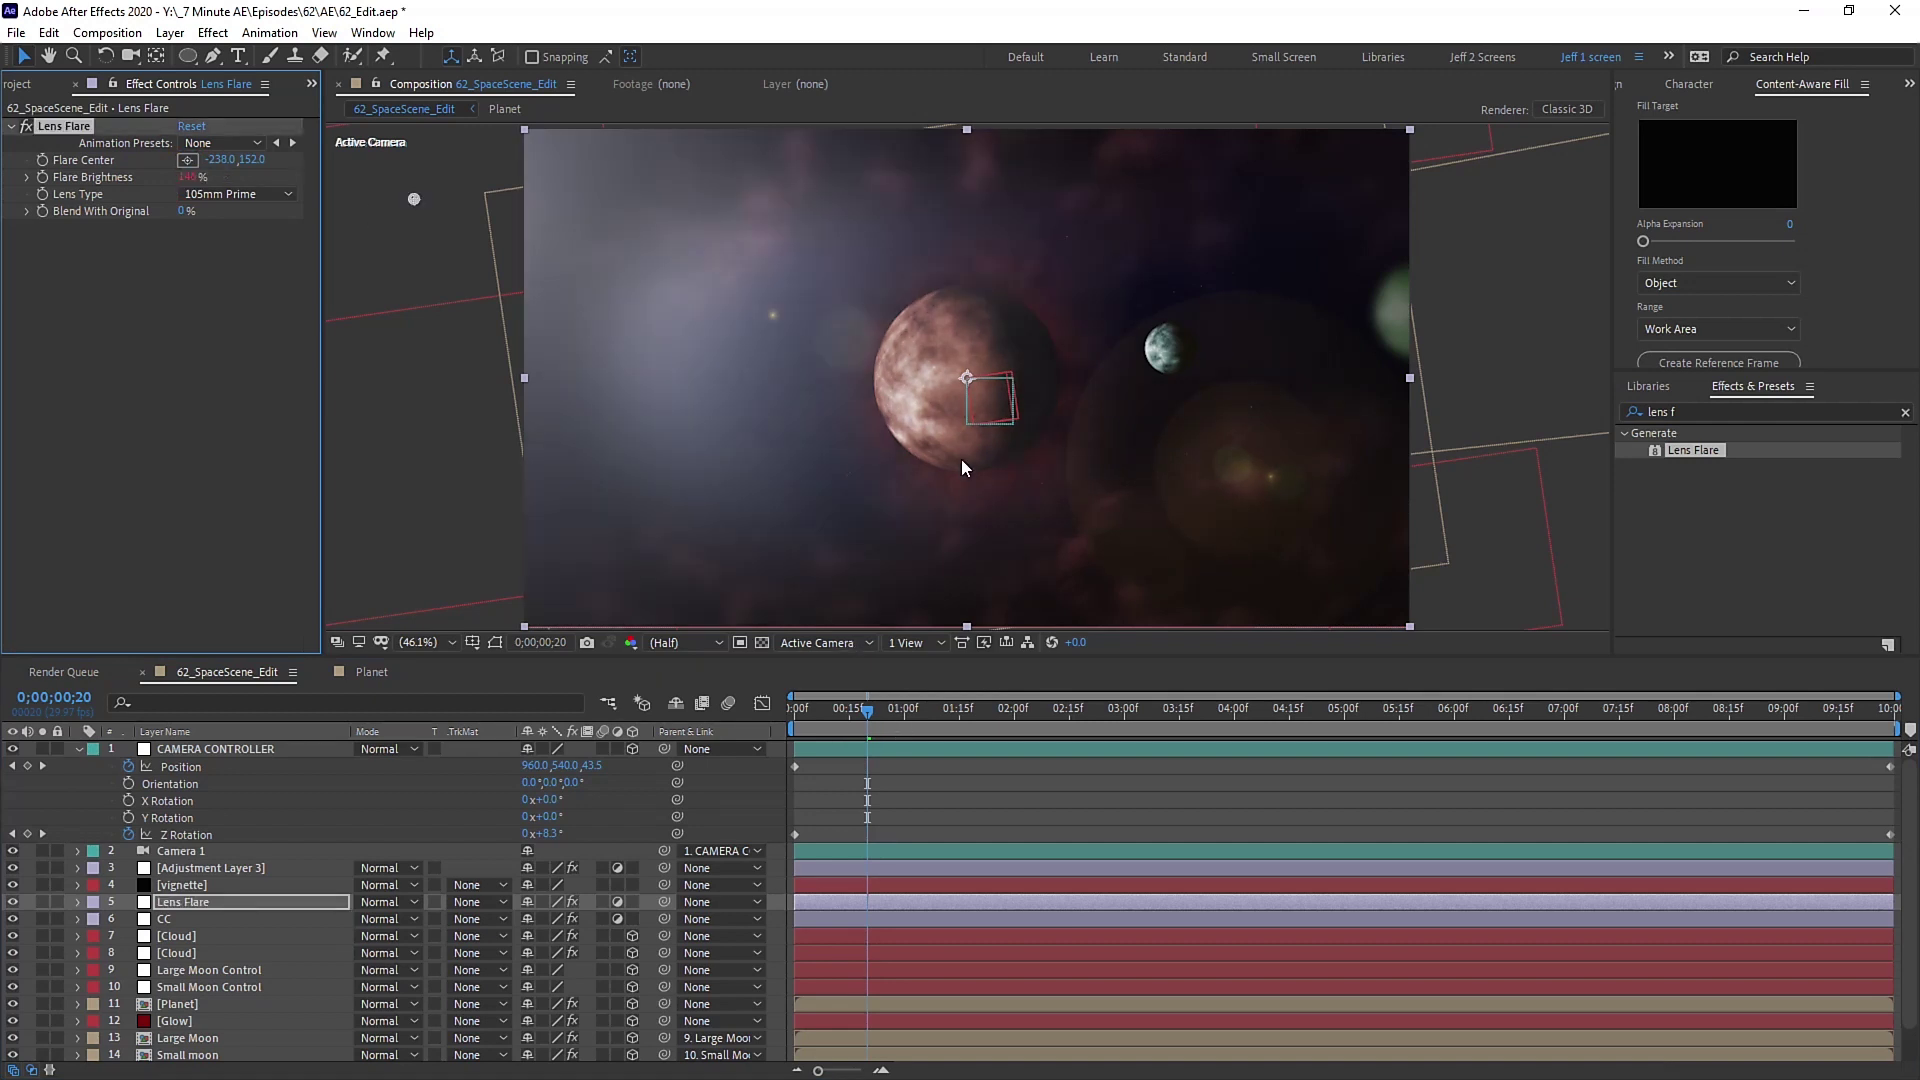
scroll(962, 460, "down", 2)
left_click_drag(836, 718, 897, 716)
scroll(976, 484, "up", 2)
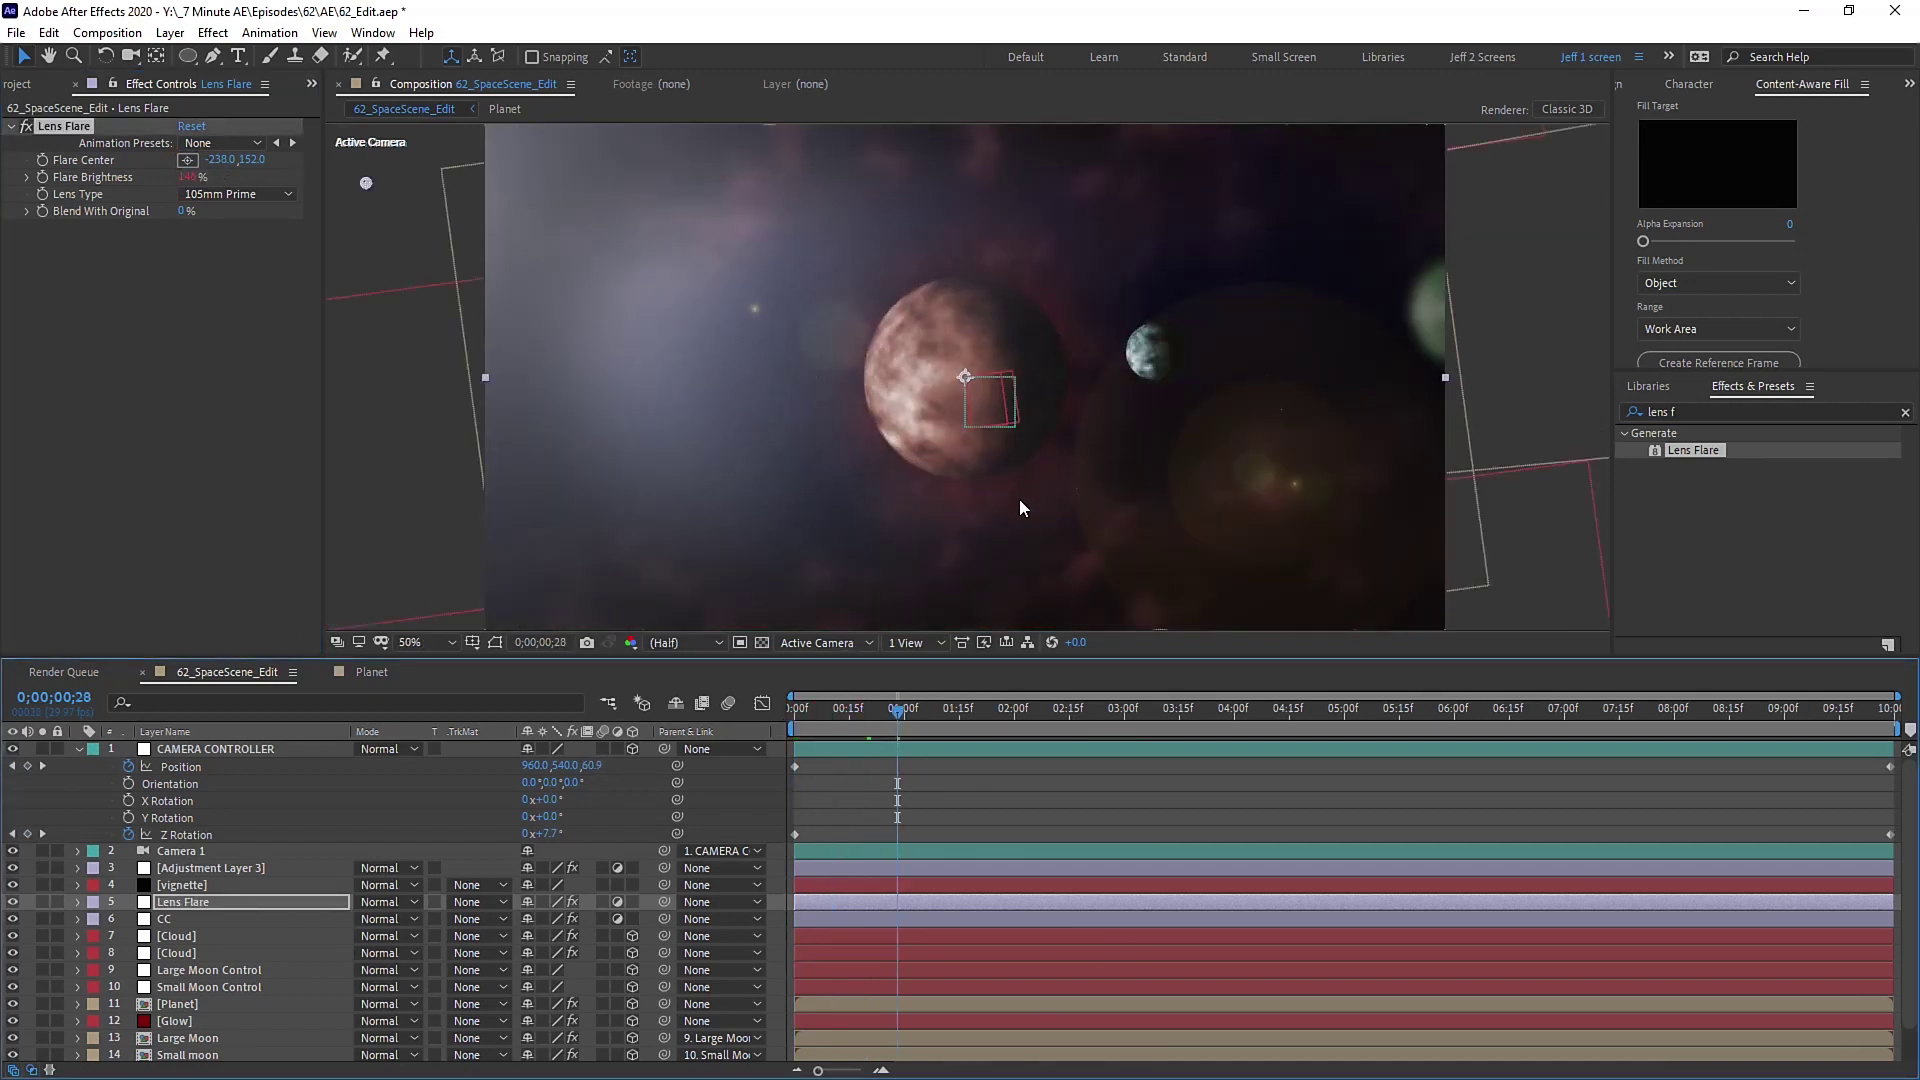
Step: Enlarge the stars on the Starfield layer by setting CC Star Burst's Size to 35, inspecting the scene up close
key("period")
key("period")
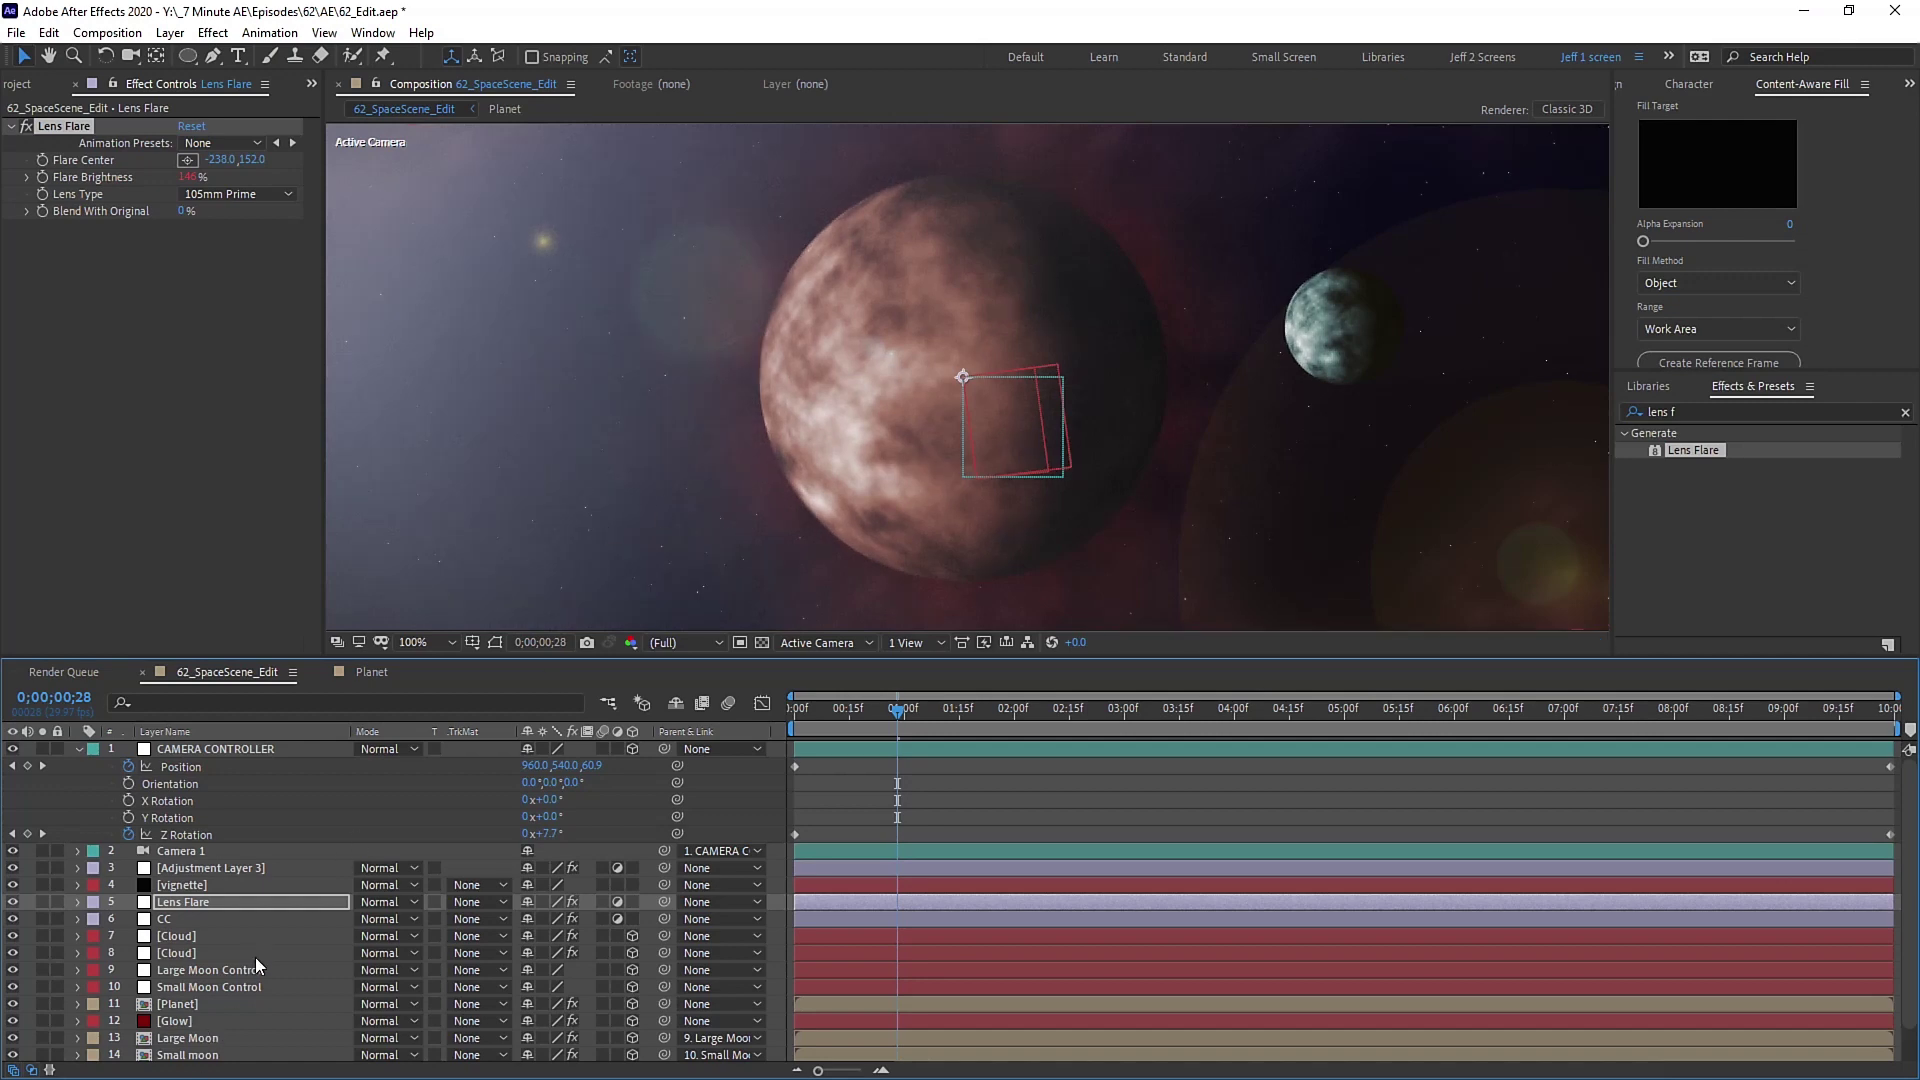
scroll(255, 957, "down", 1)
left_click(186, 1054)
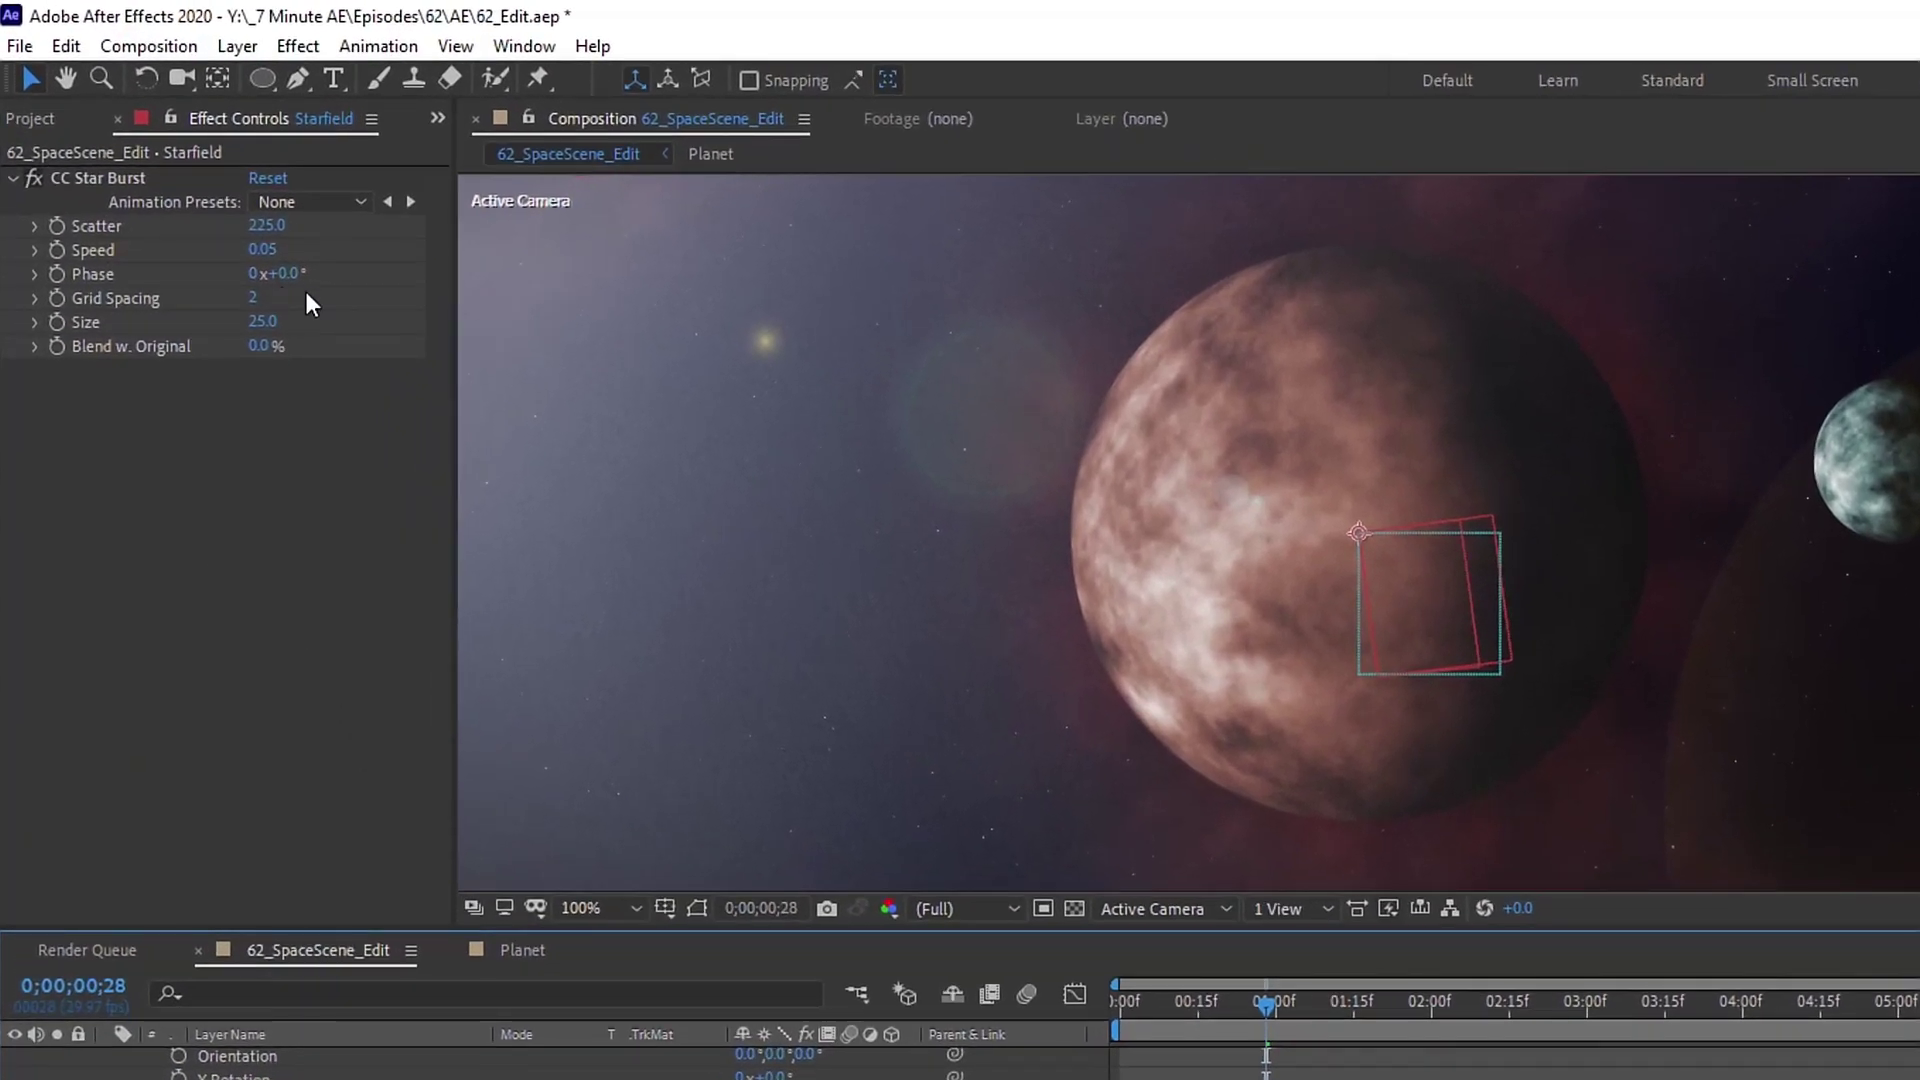
left_click(263, 321)
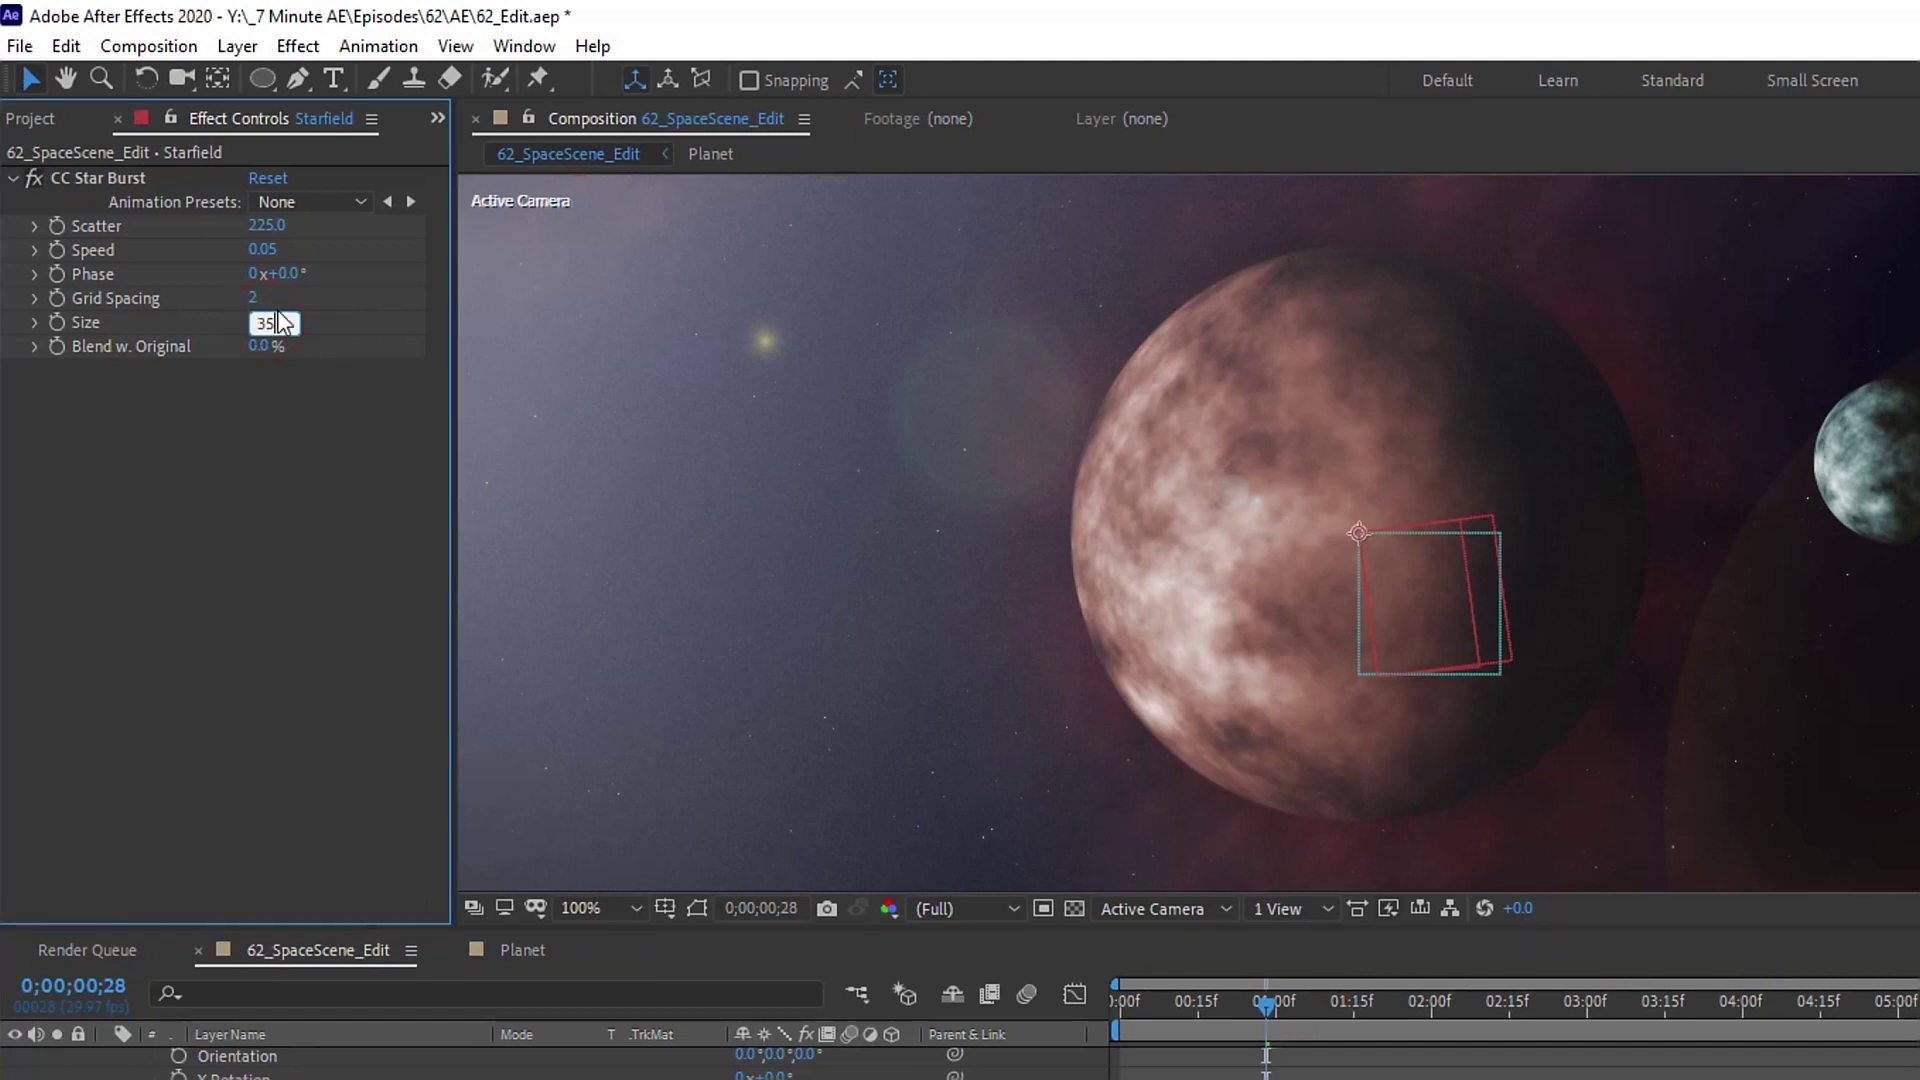
key("Return")
left_click(288, 229)
type("1")
key("Return")
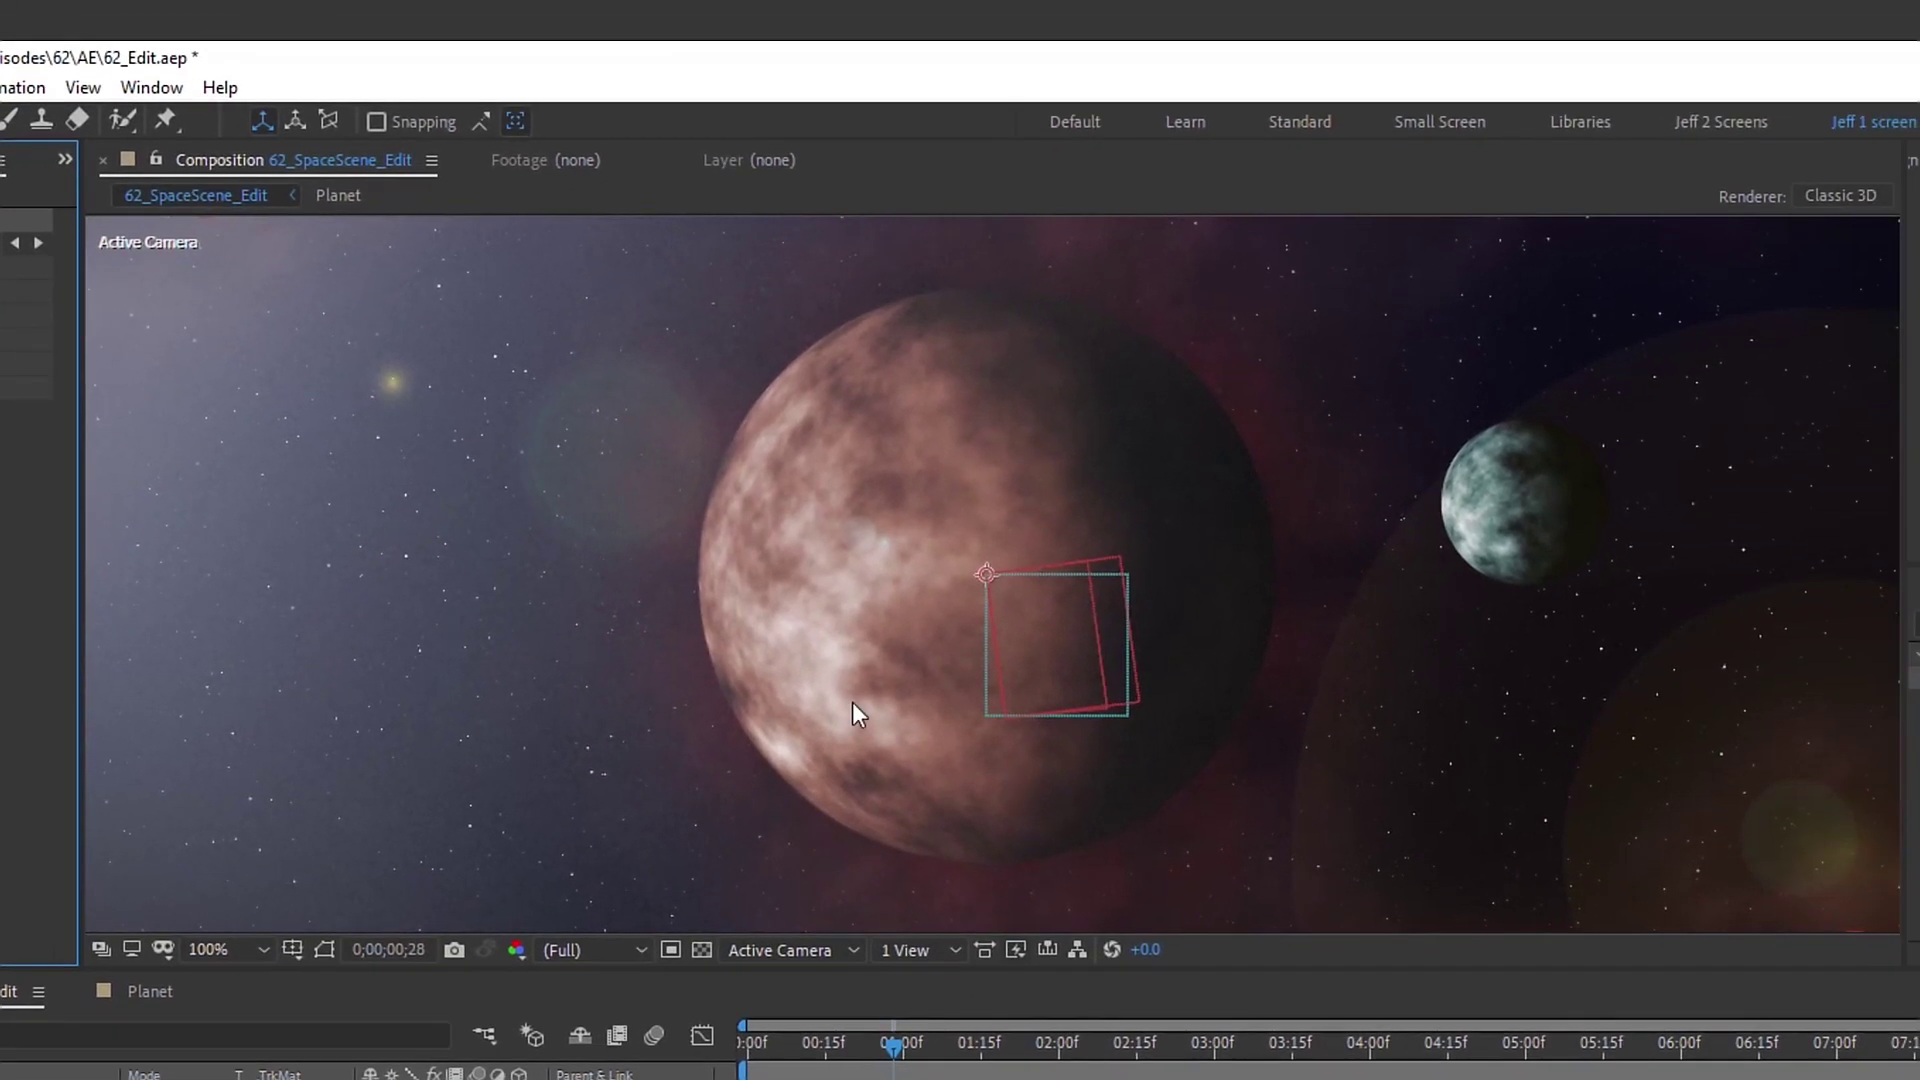
scroll(852, 703, "down", 1)
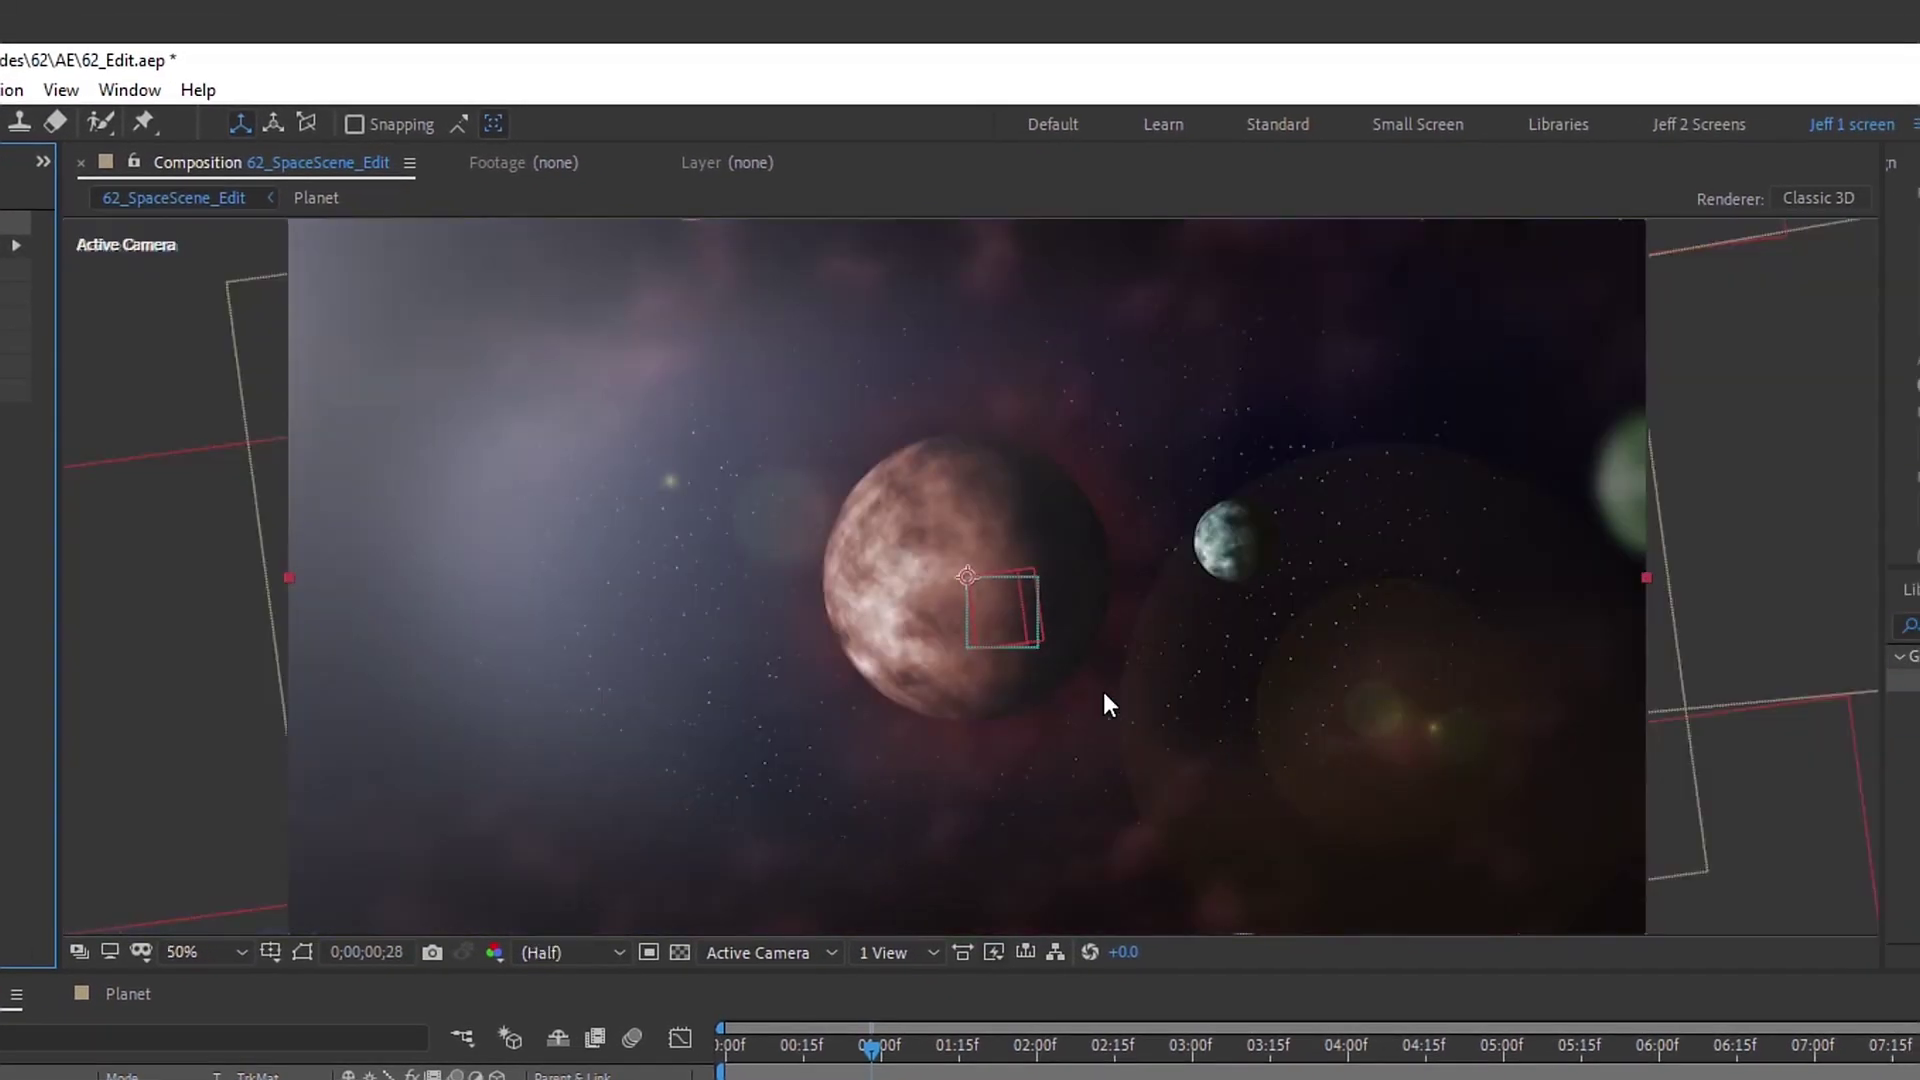
Step: Solo the Planet and Glow layers at 0;00;00;18
left_click(819, 1048)
key("comma")
key("period")
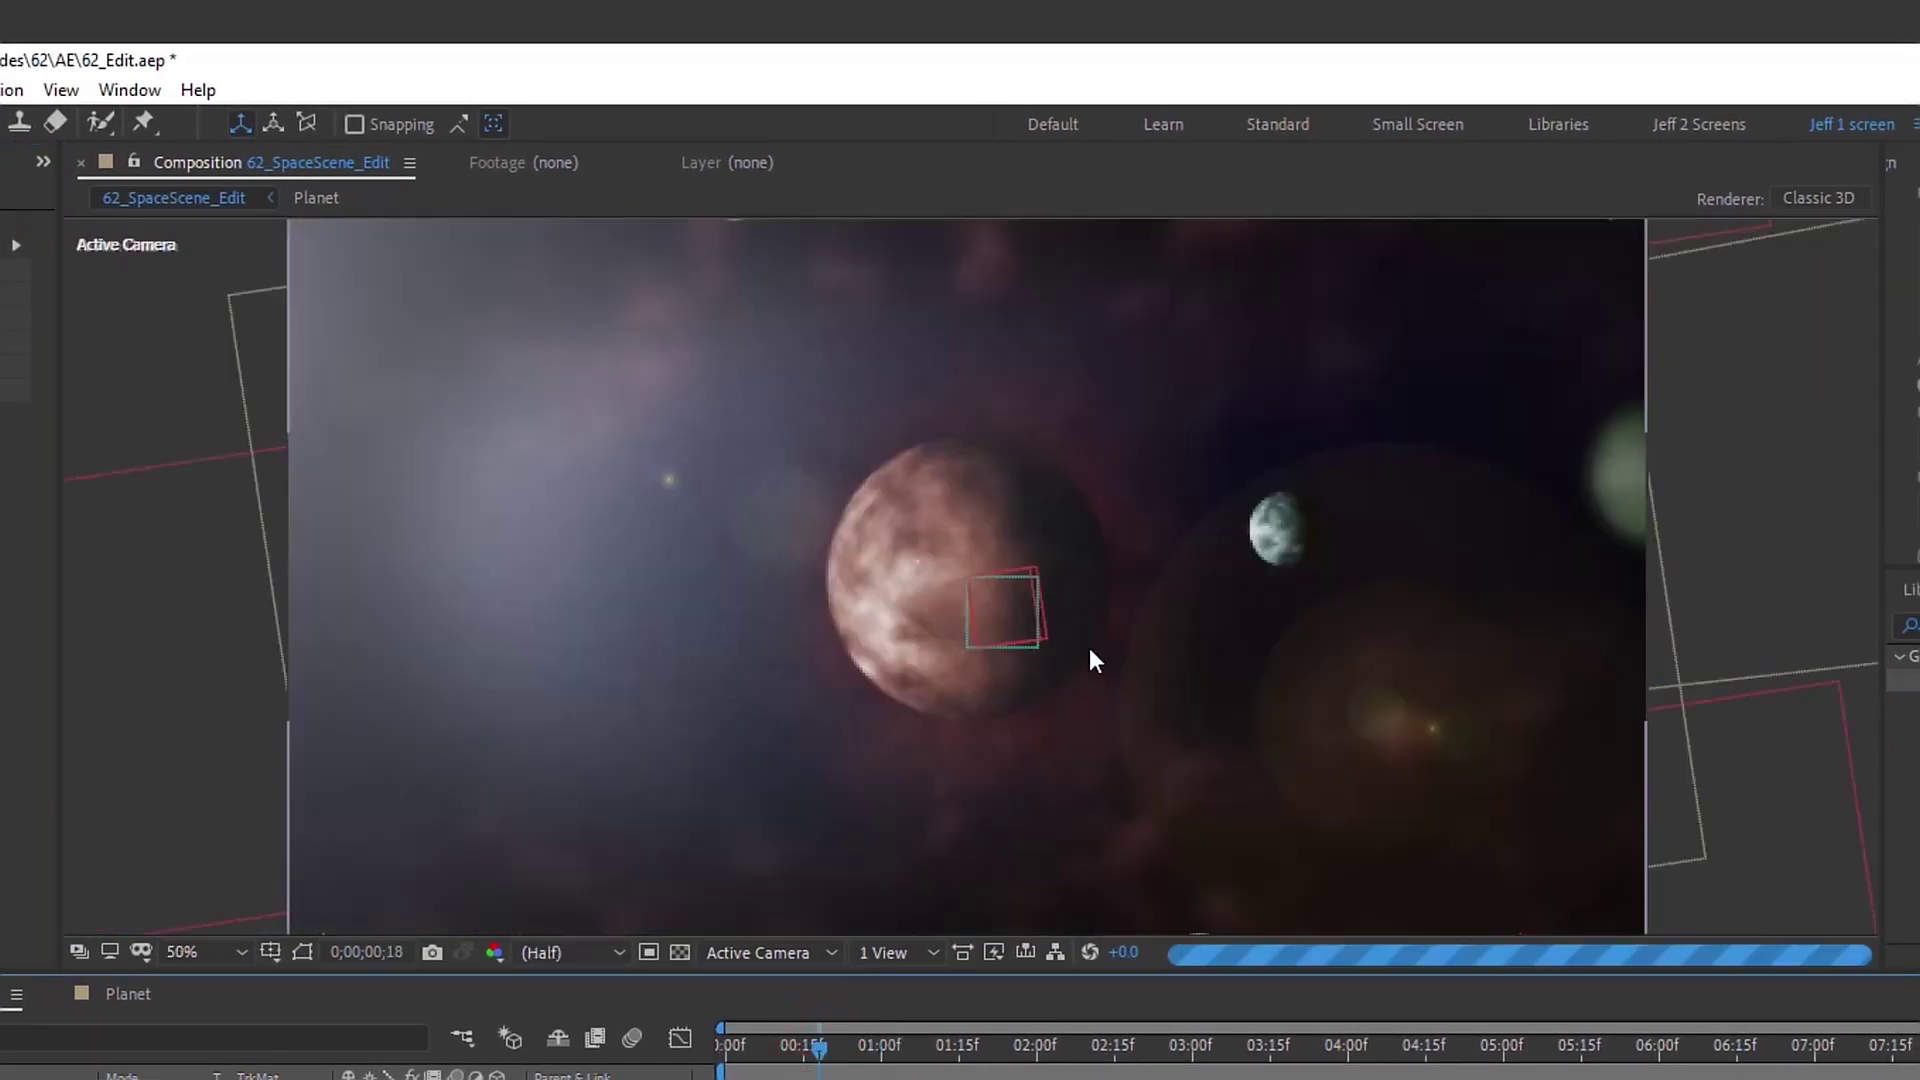
left_click(967, 577)
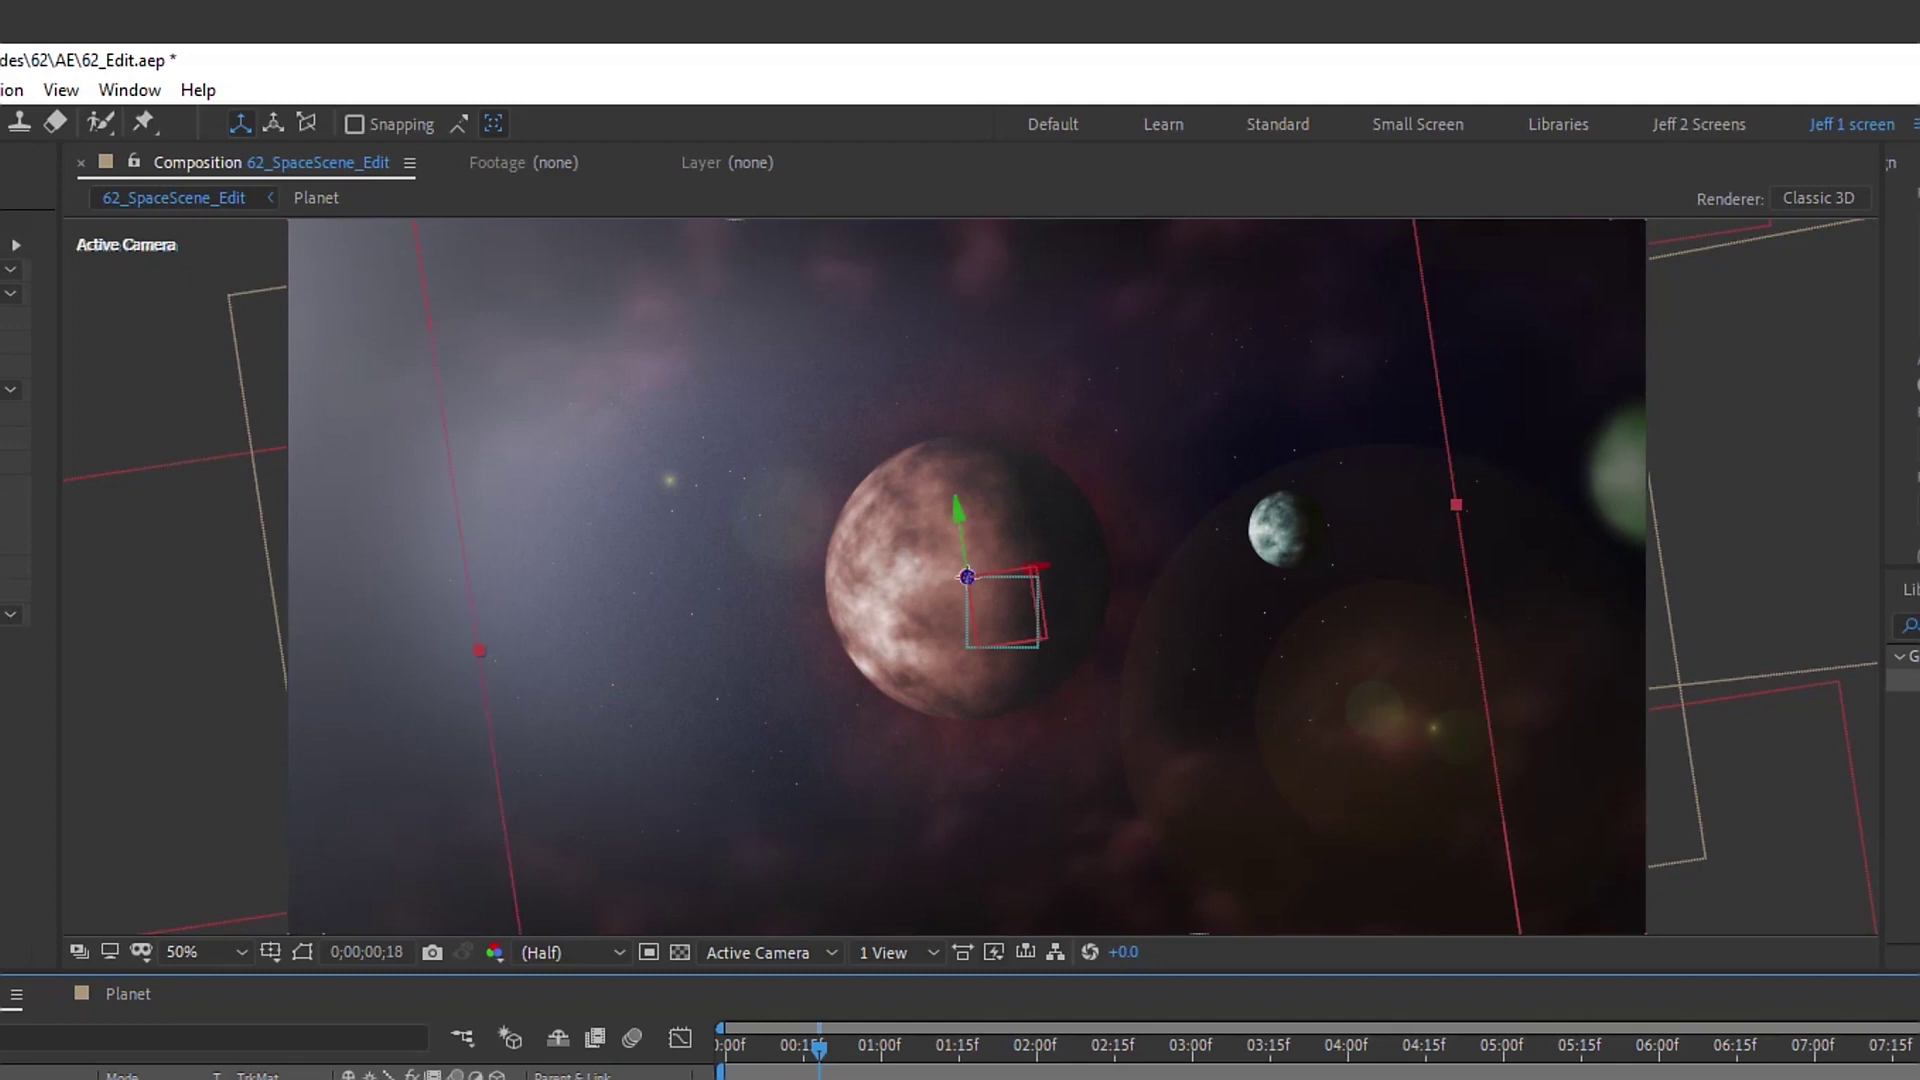
left_click(46, 1030)
left_click(46, 1030)
left_click(46, 1012)
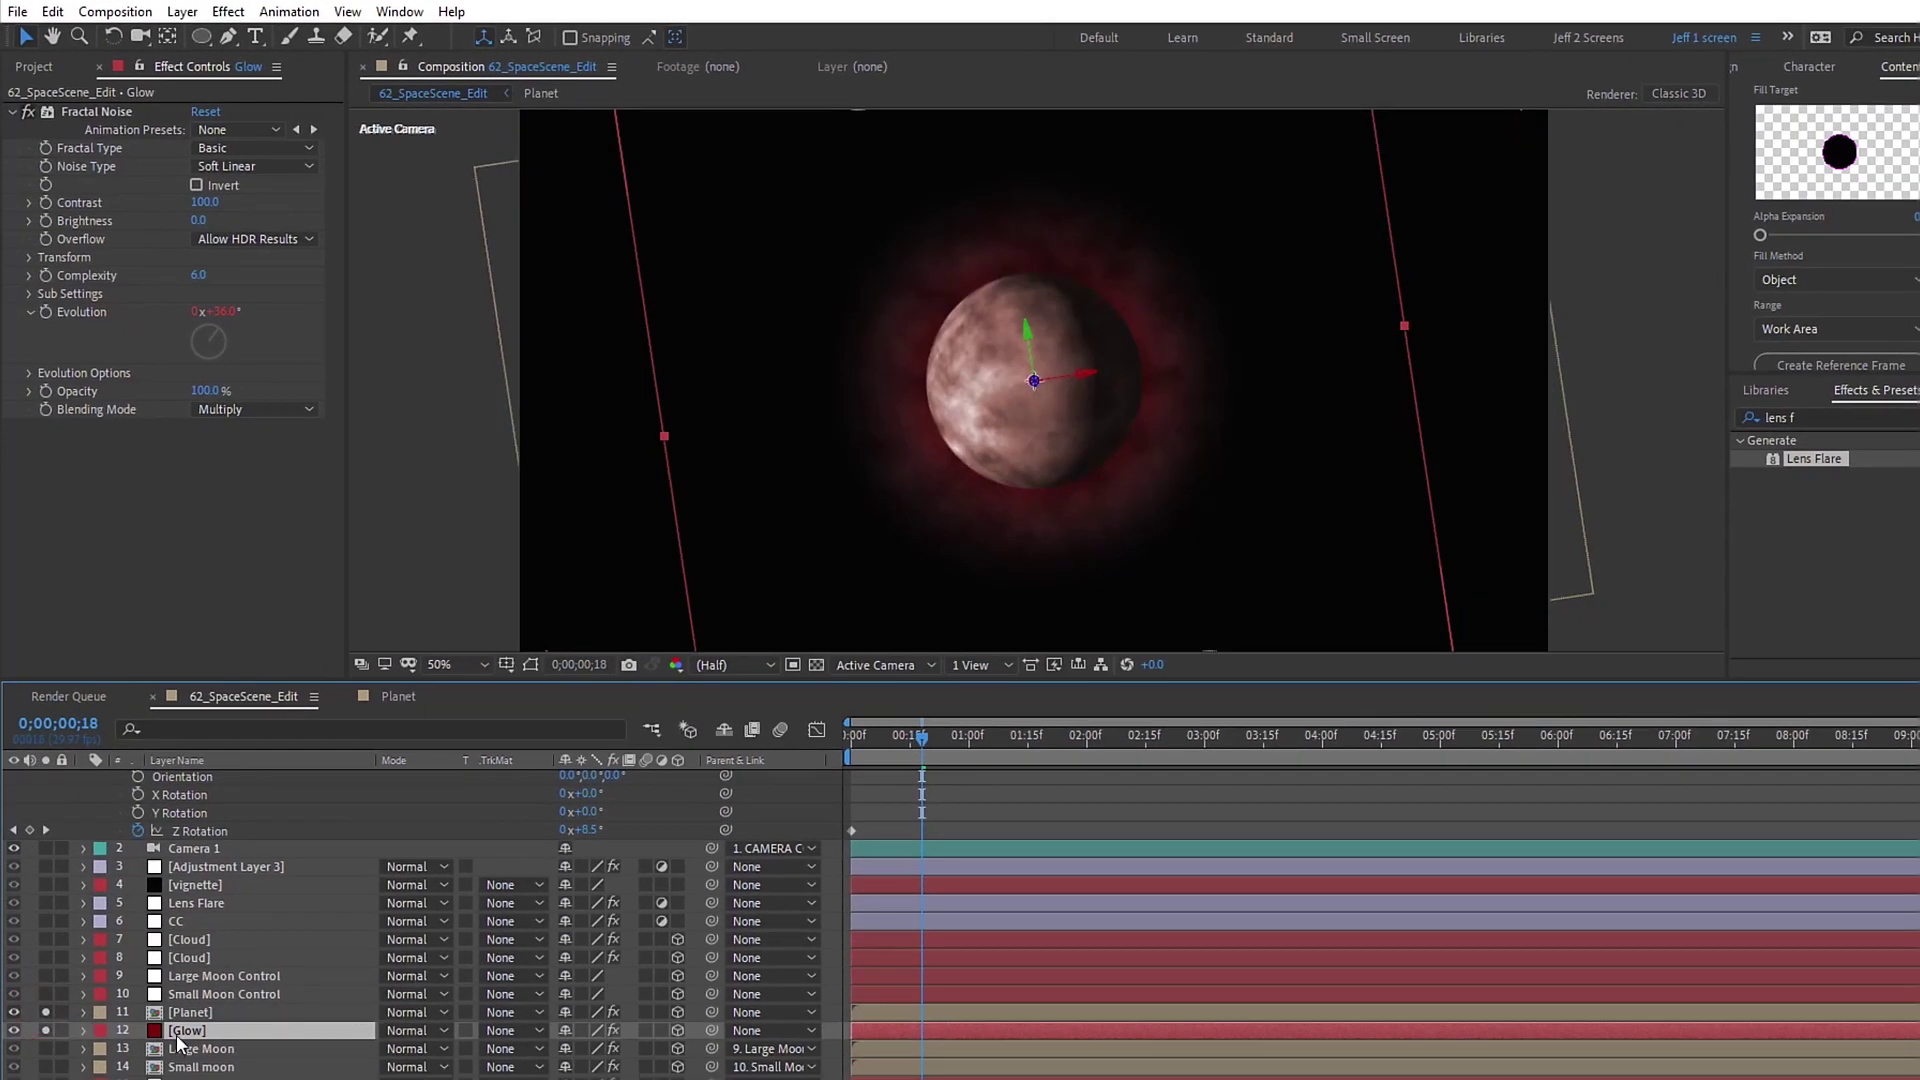
Step: Recolor the Glow solid to bright red F70707 and scale the layer to 111.8%
left_click(182, 11)
left_click(237, 60)
left_click_drag(713, 130, 596, 123)
left_click(598, 487)
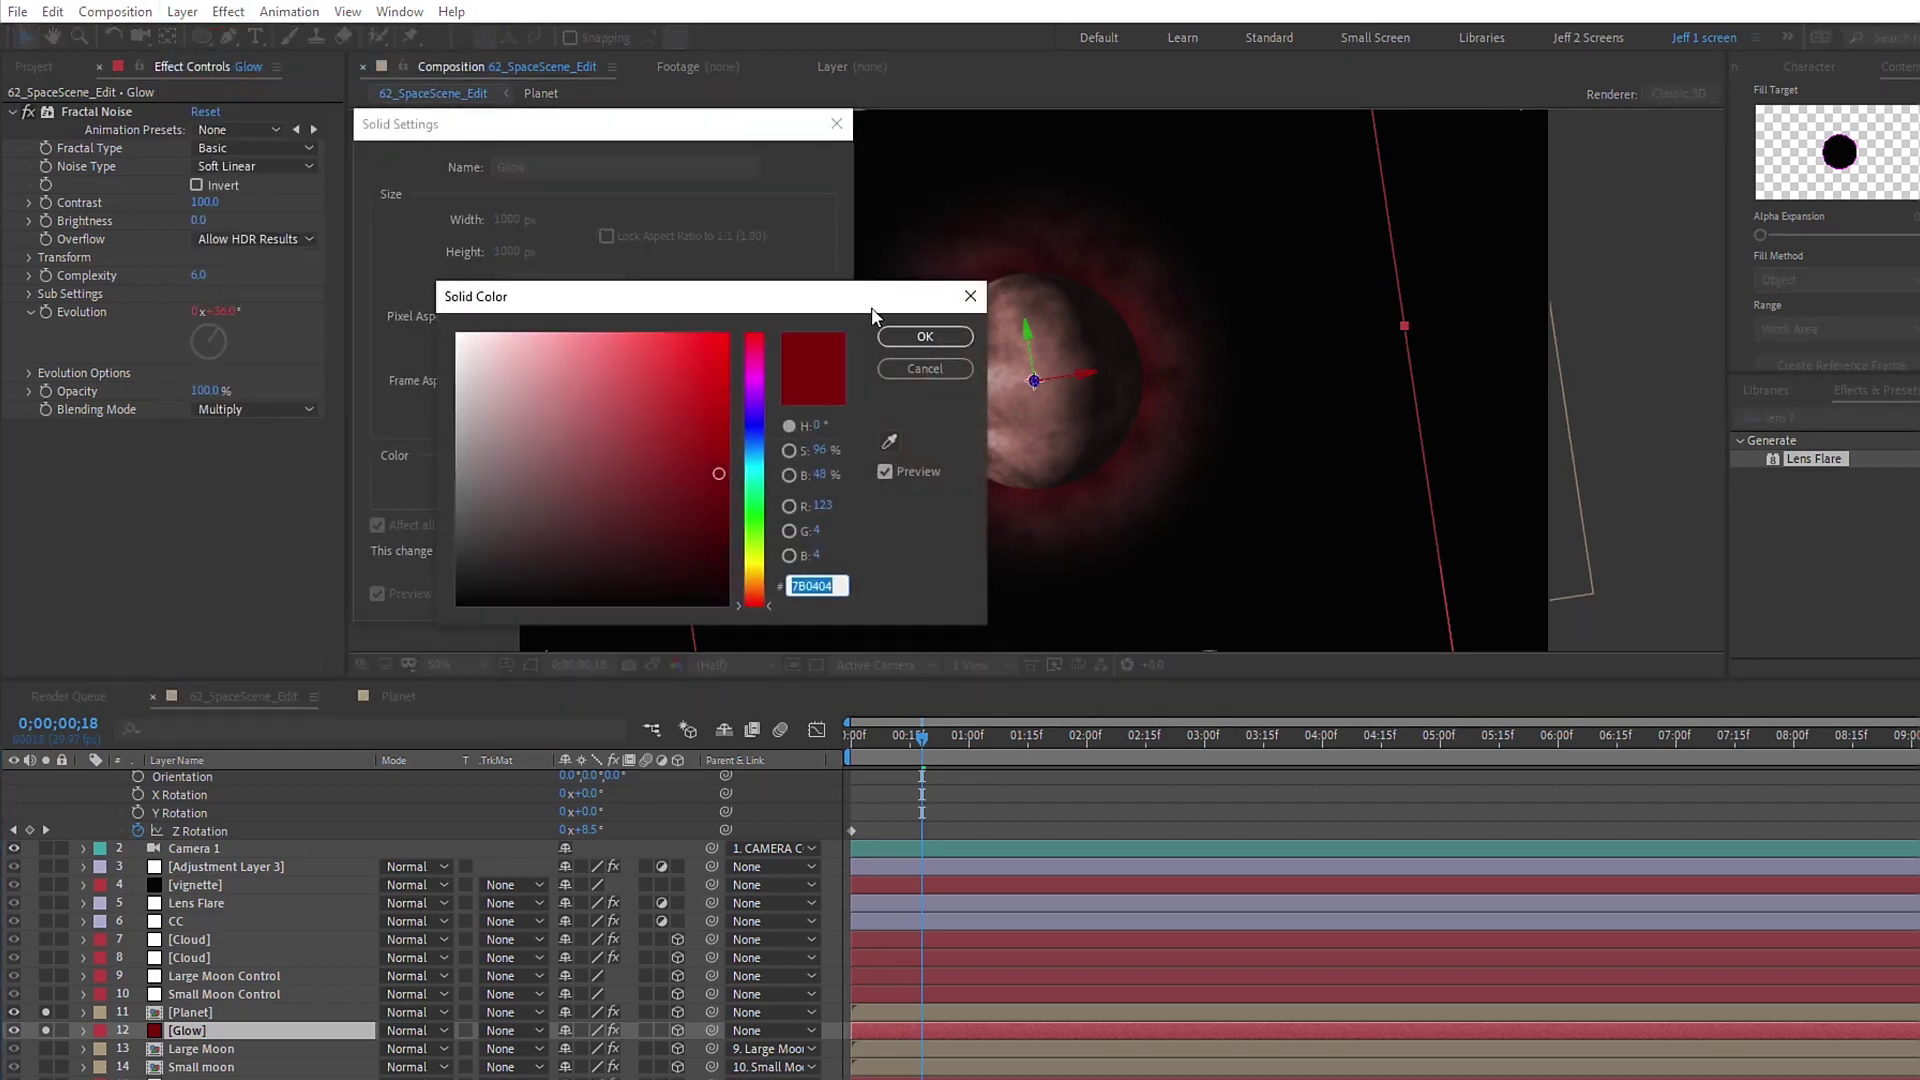
left_click_drag(872, 308, 695, 302)
left_click_drag(543, 467, 545, 390)
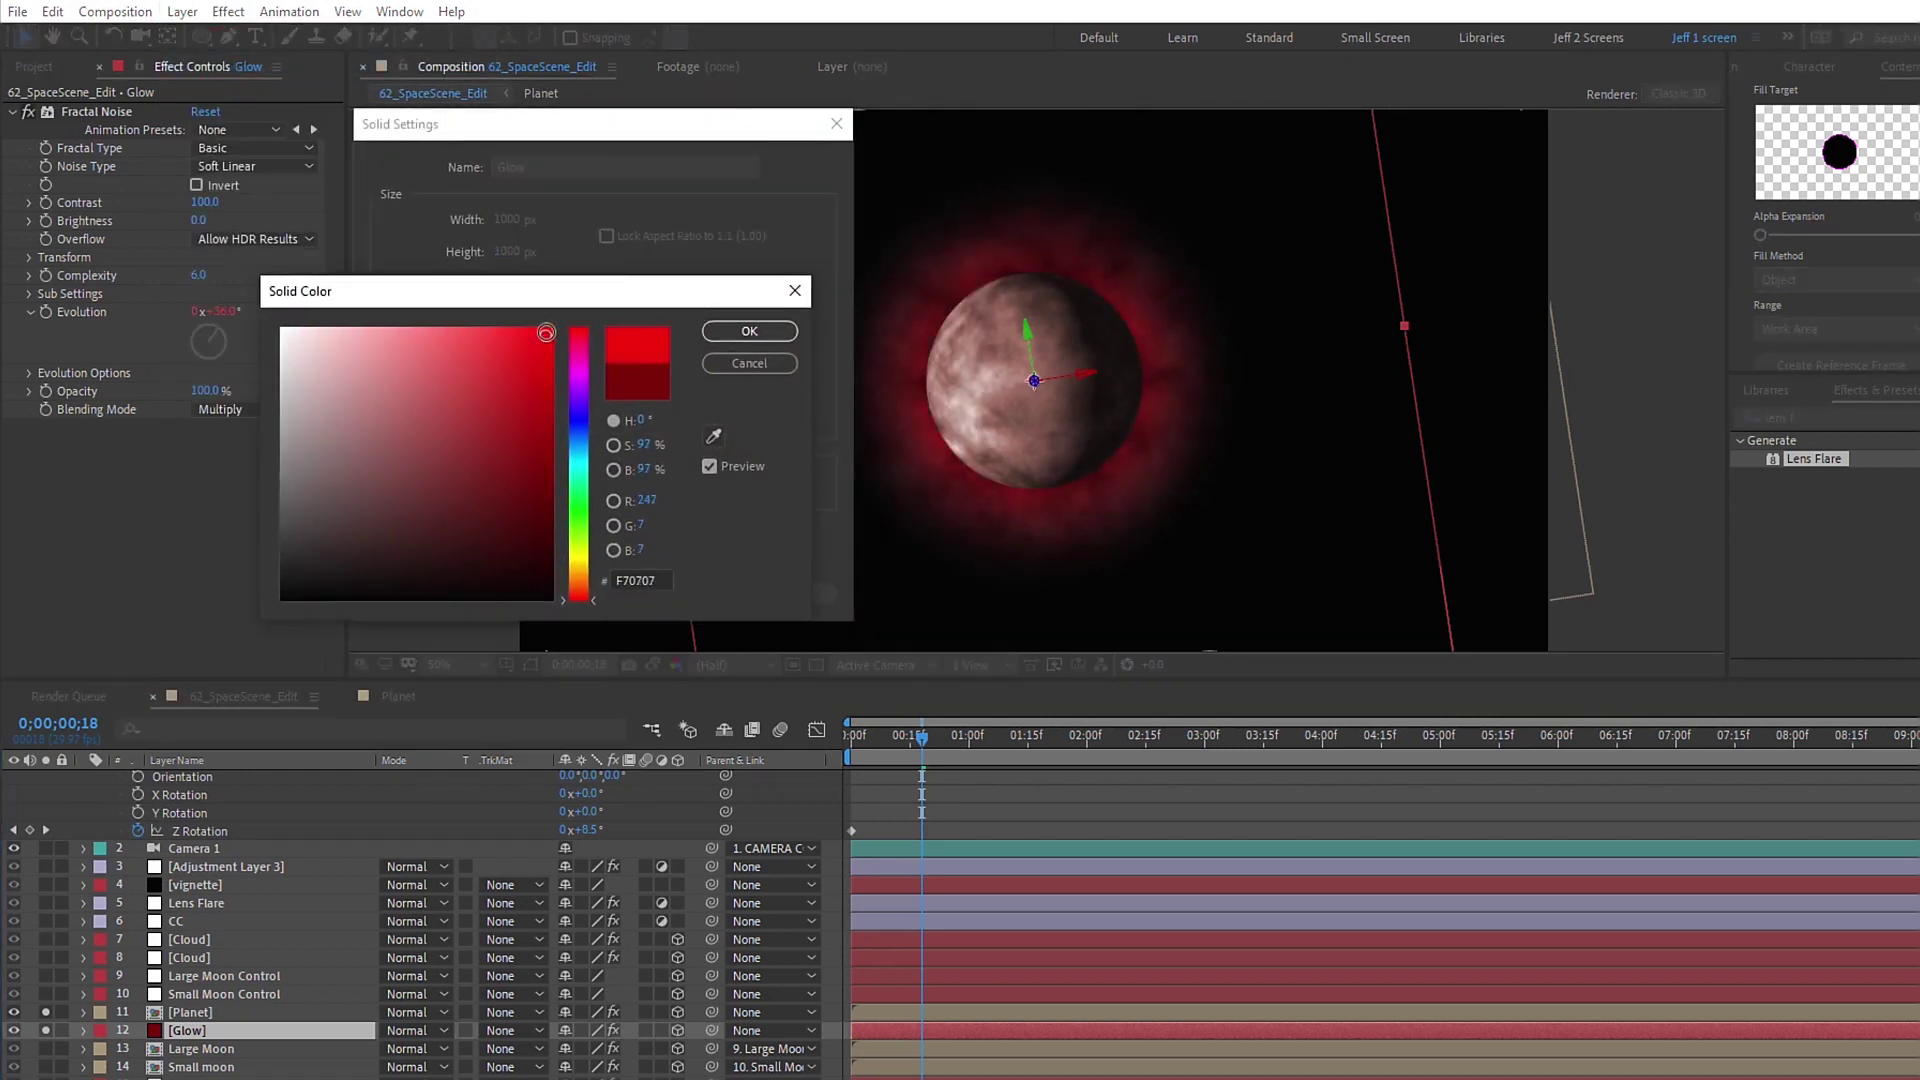
left_click(741, 333)
left_click(664, 597)
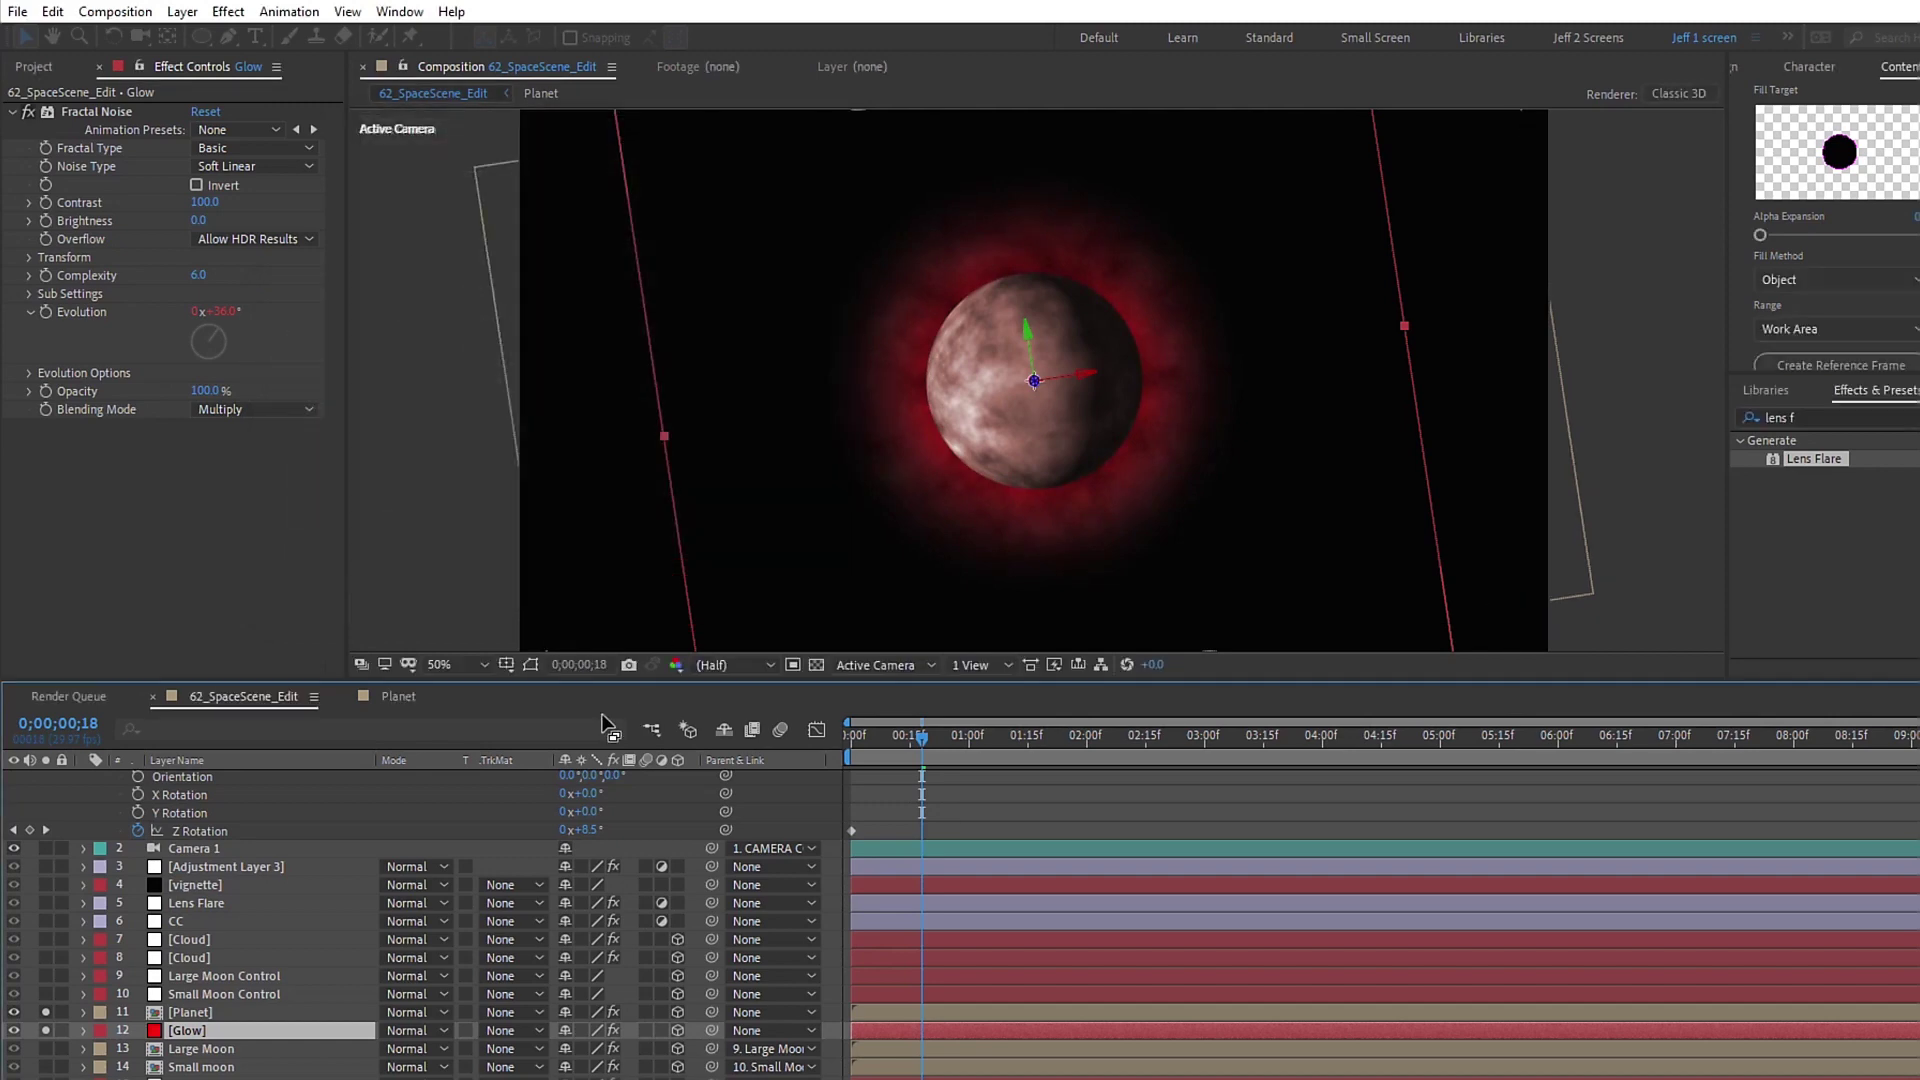
key("s")
left_click_drag(563, 1046, 554, 1046)
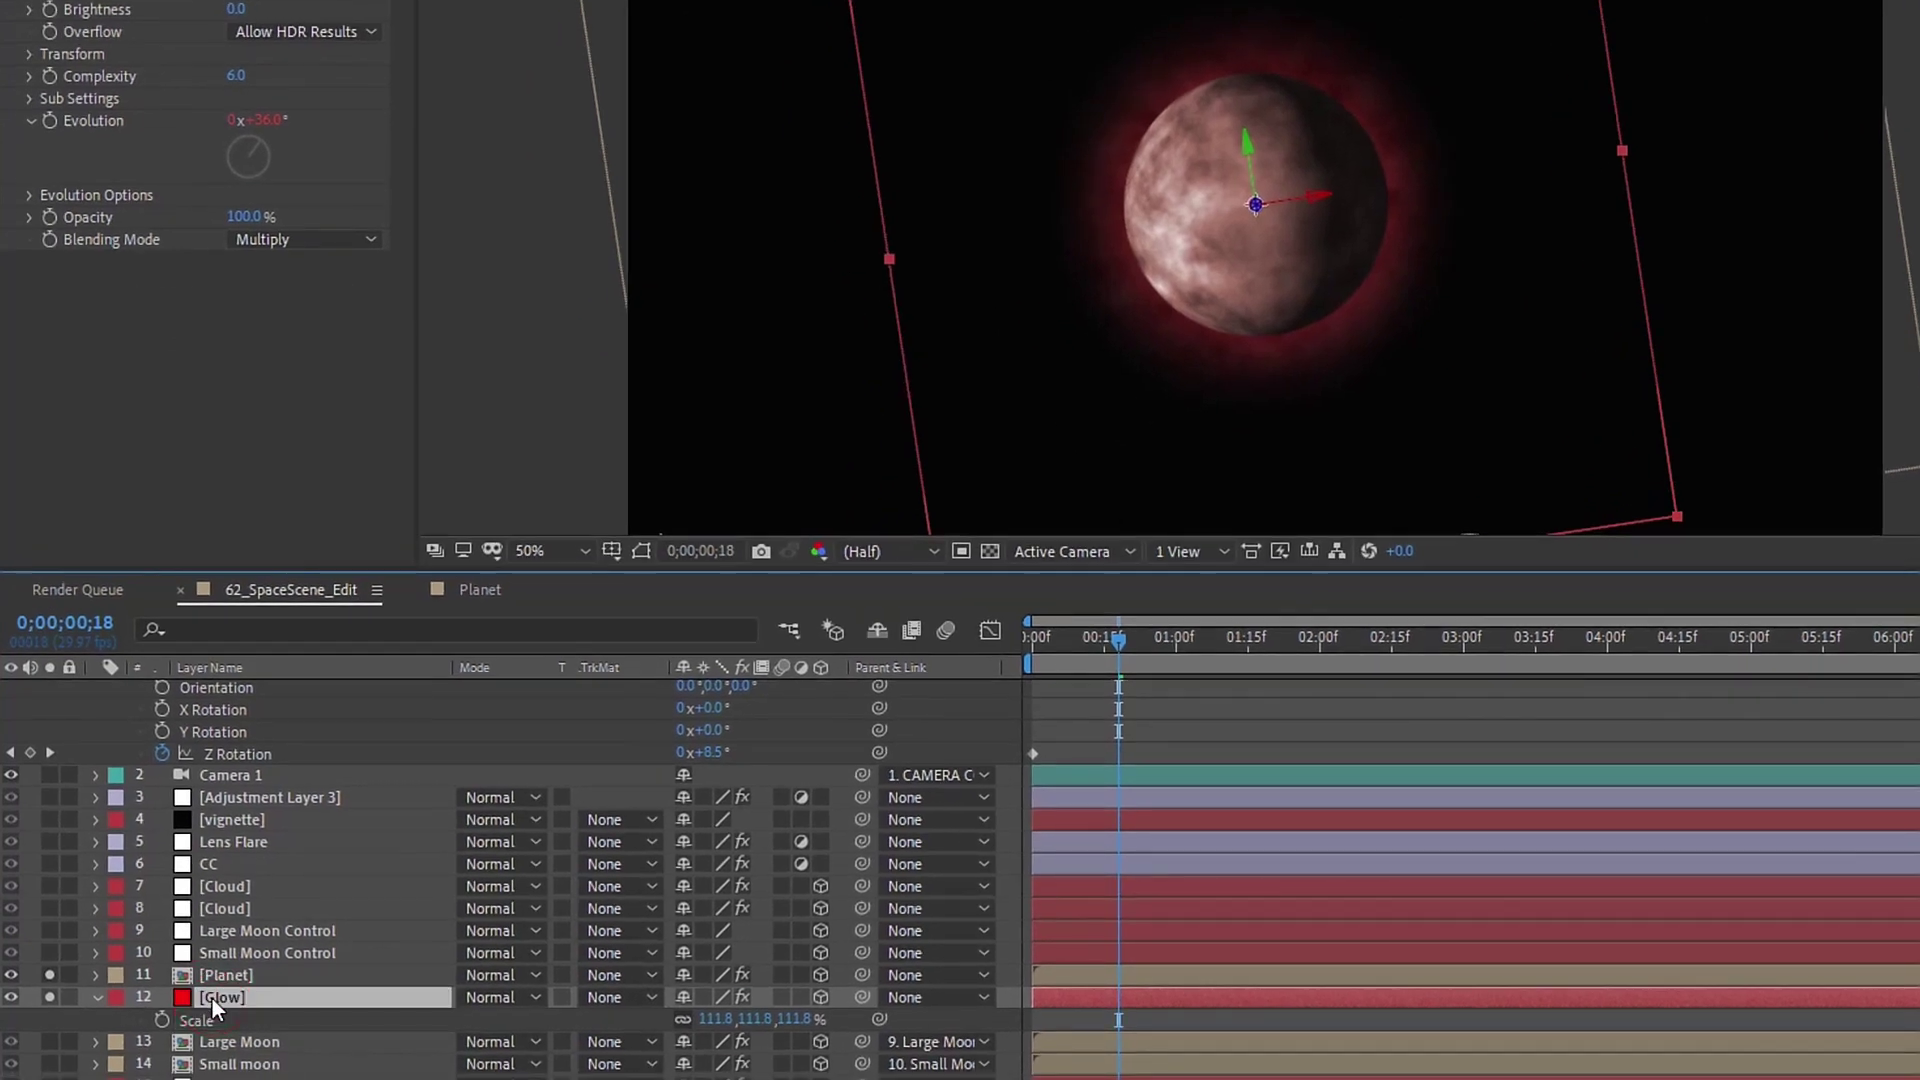
Step: Duplicate the Glow layer, place the copy directly above Planet, and set its blending mode to Overlay
key("ctrl+d")
left_click_drag(218, 998, 240, 969)
left_click(496, 975)
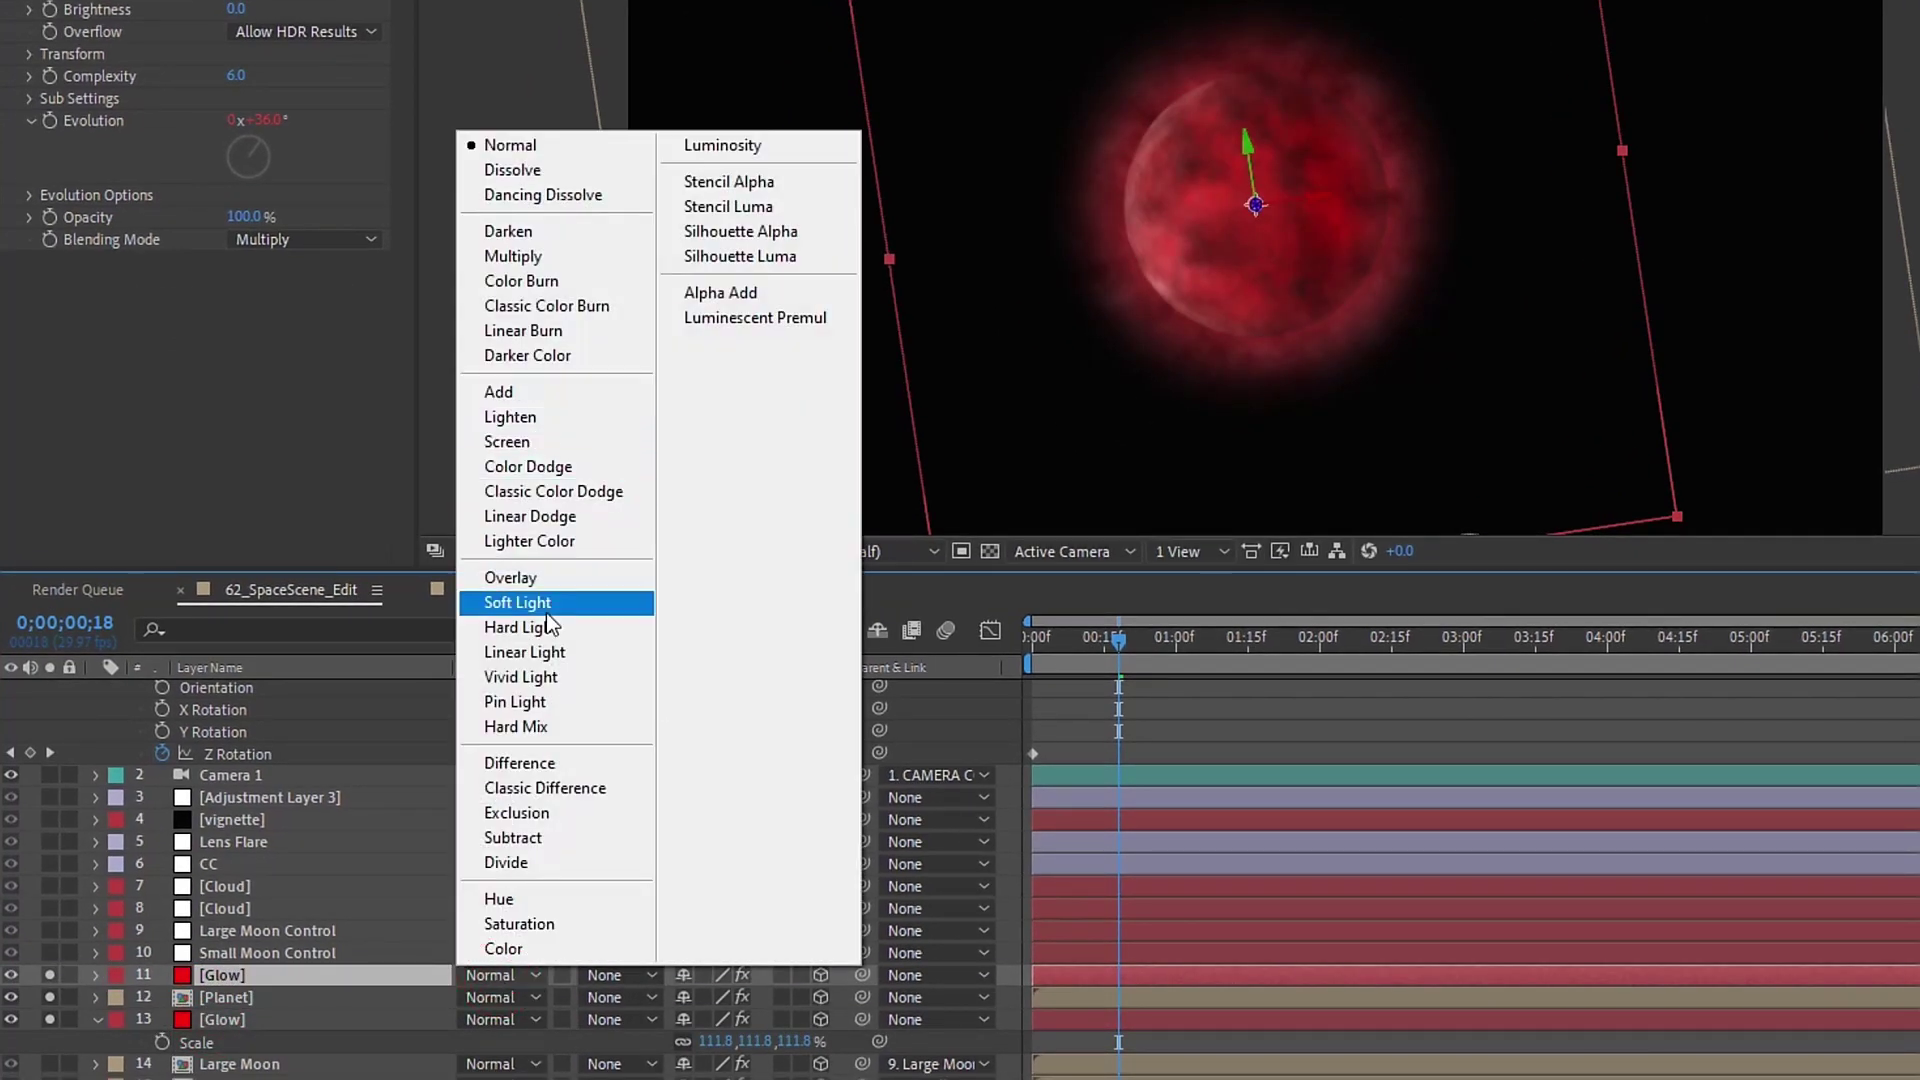
left_click(550, 580)
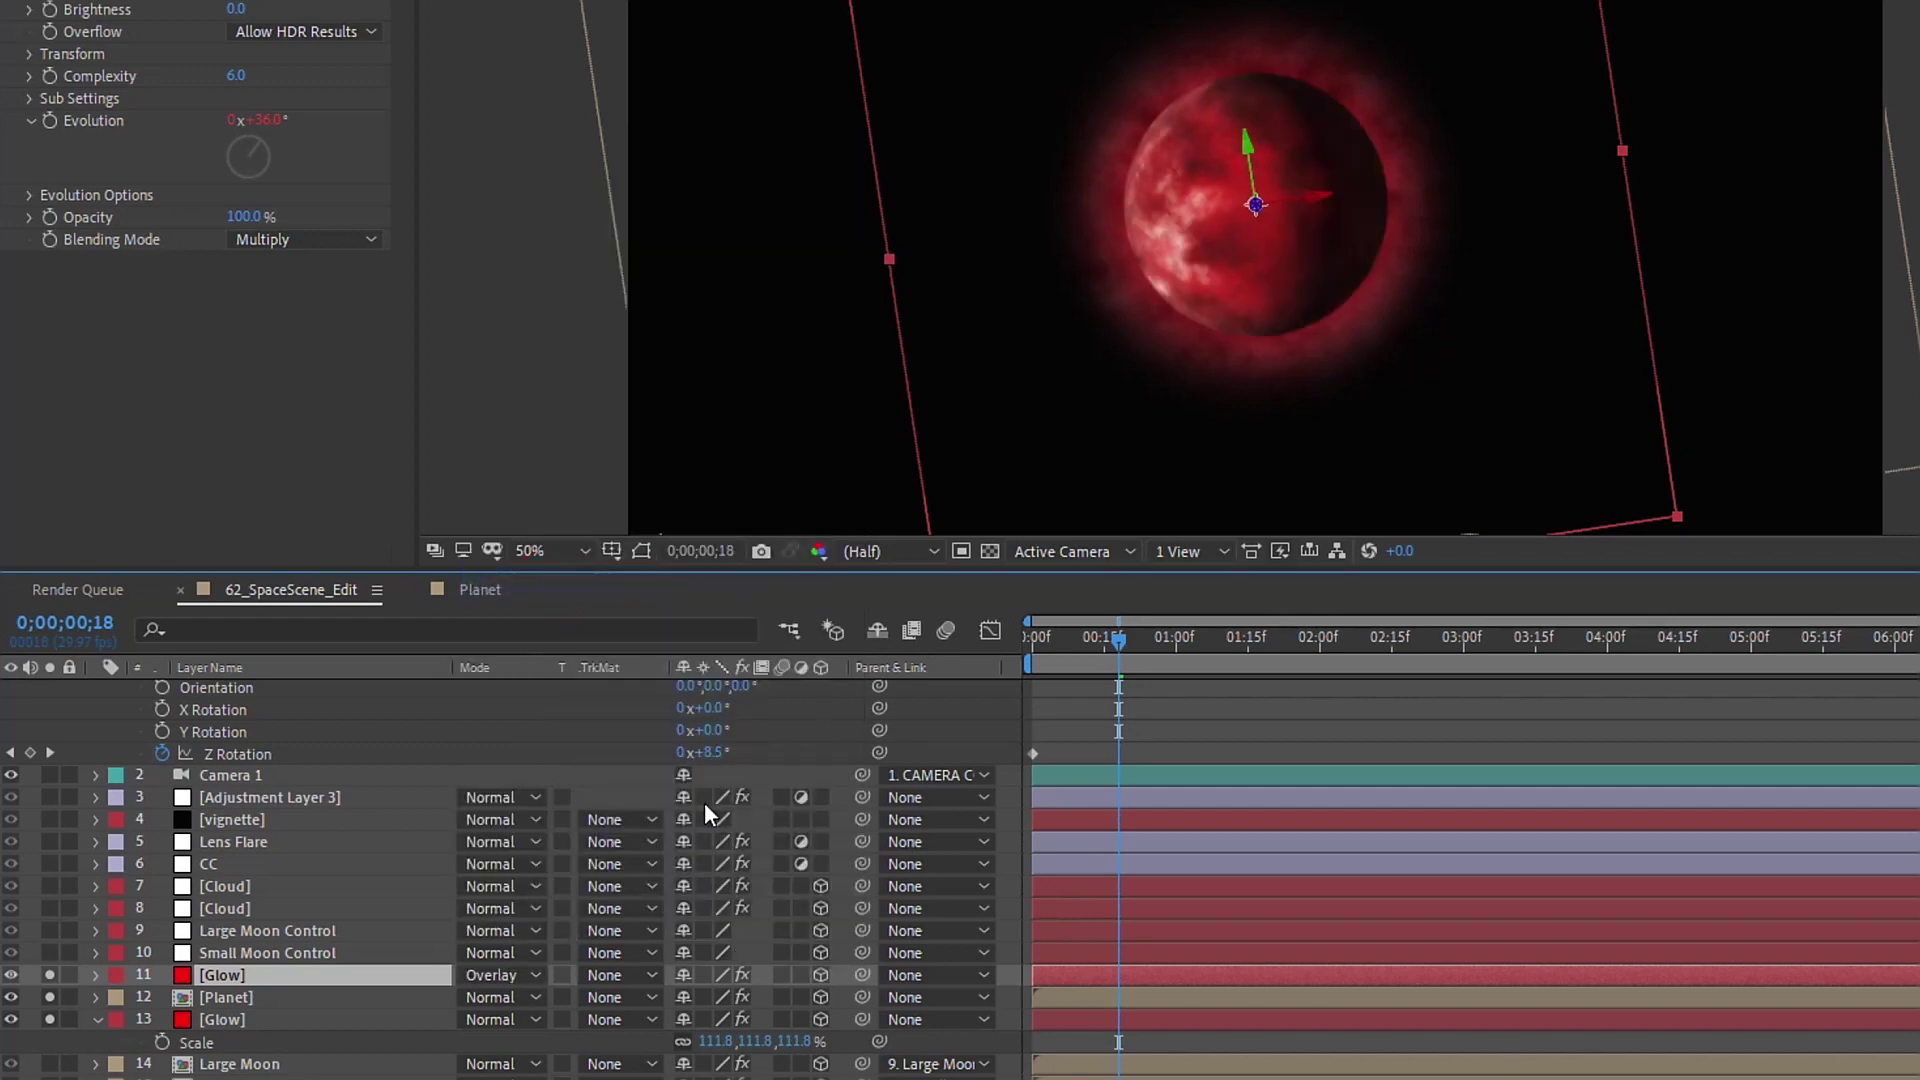
Step: Turn off solo for the Planet and both Glow layers, and scrub the full scene to 0;00;01;15
left_click(51, 975)
left_click(51, 975)
left_click_drag(50, 1019, 50, 975)
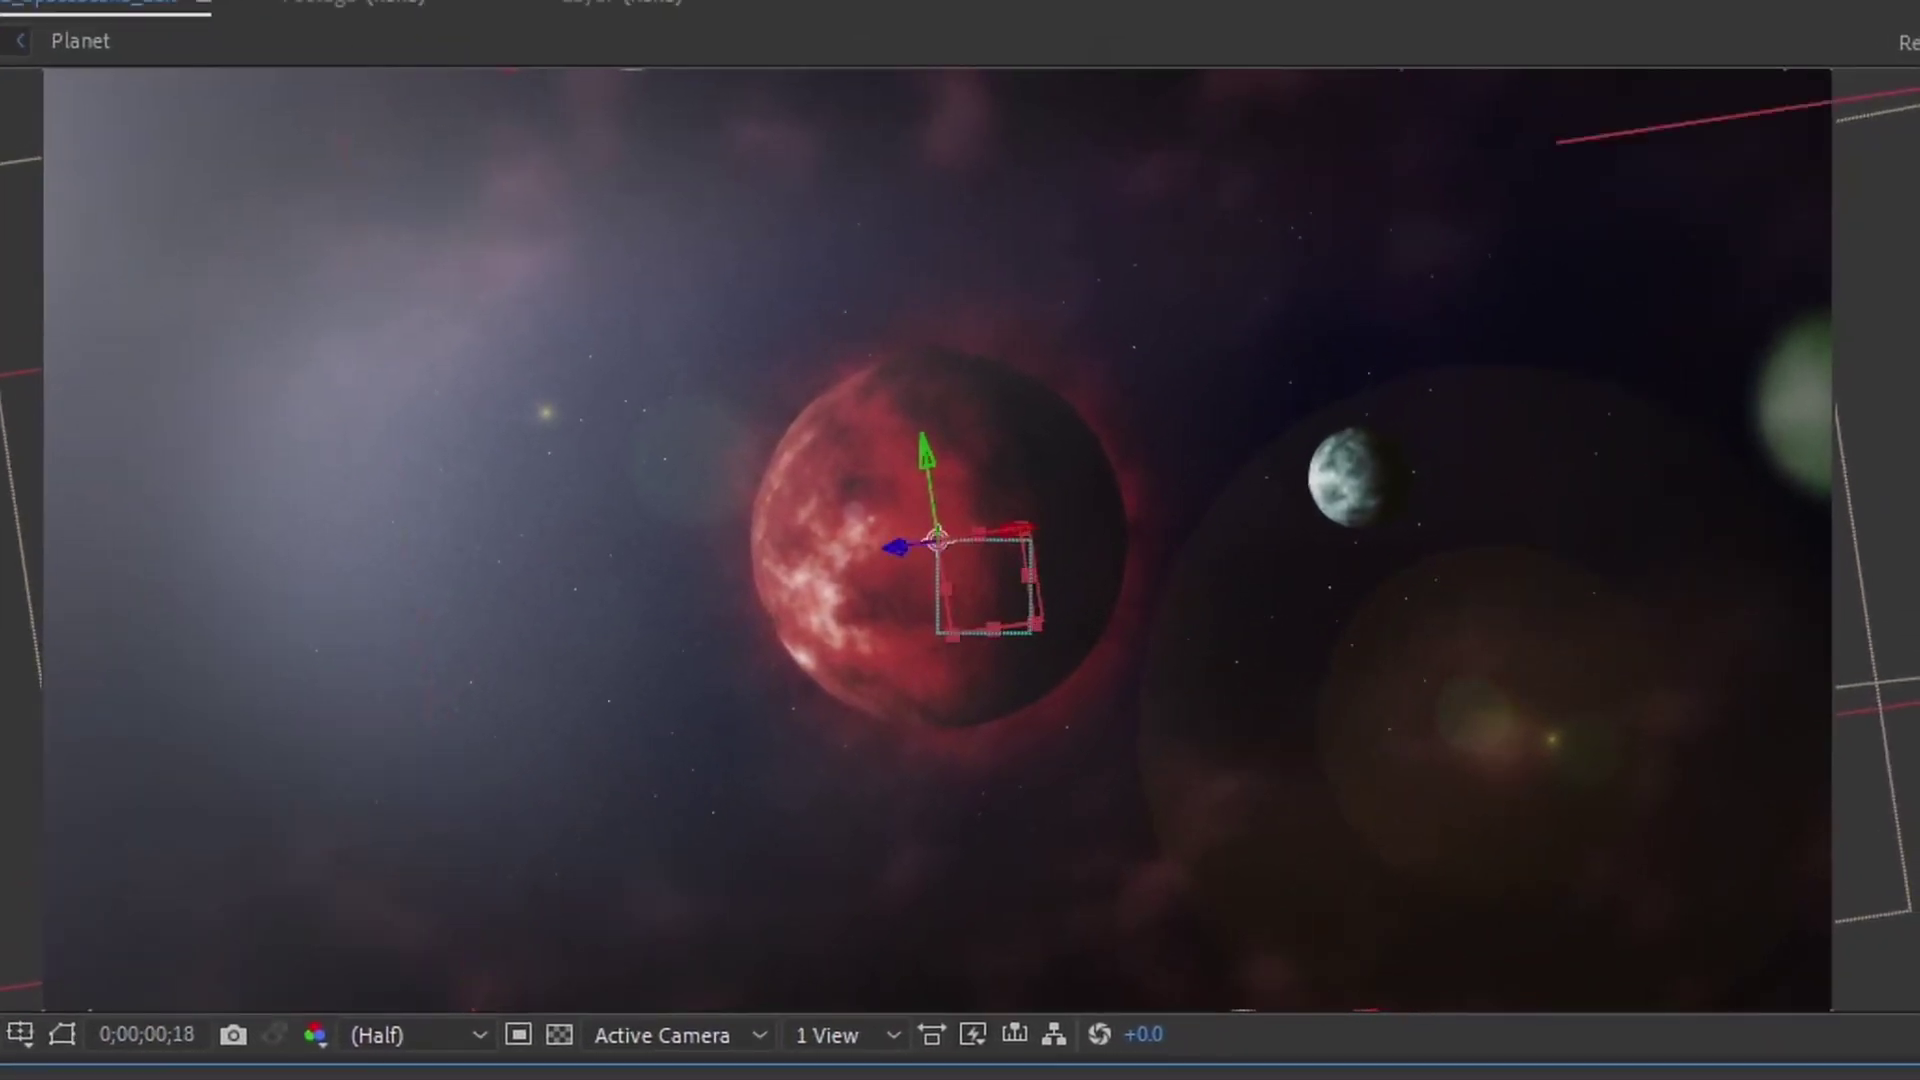
key("Home")
left_click_drag(704, 951, 944, 951)
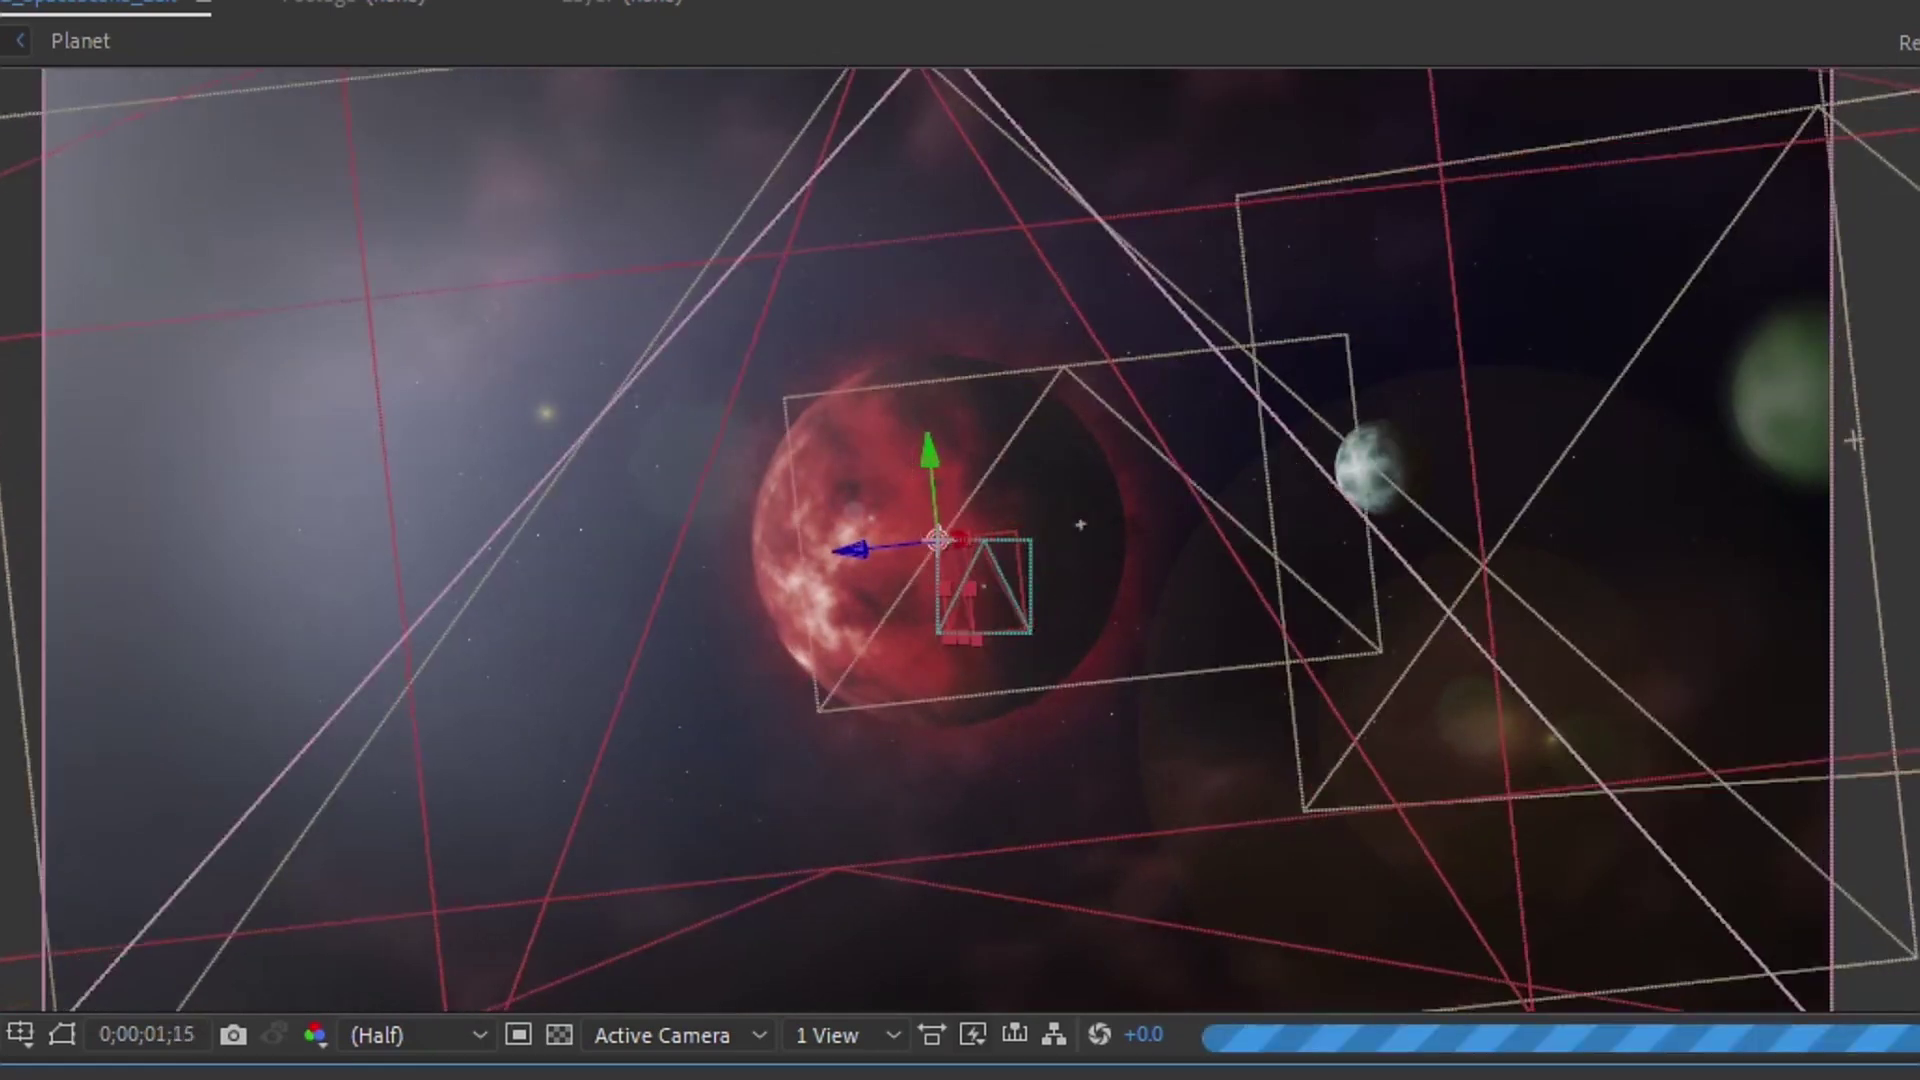